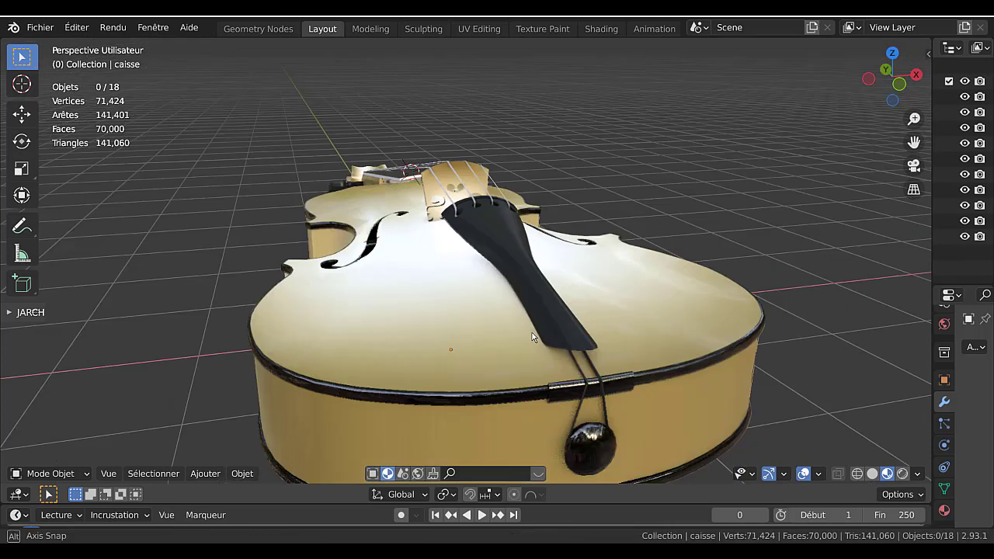
- Examine the finished violin's tailpiece, end button and fingerboard, and the string windings around the tuning pegs
scroll(582, 316, up, 5)
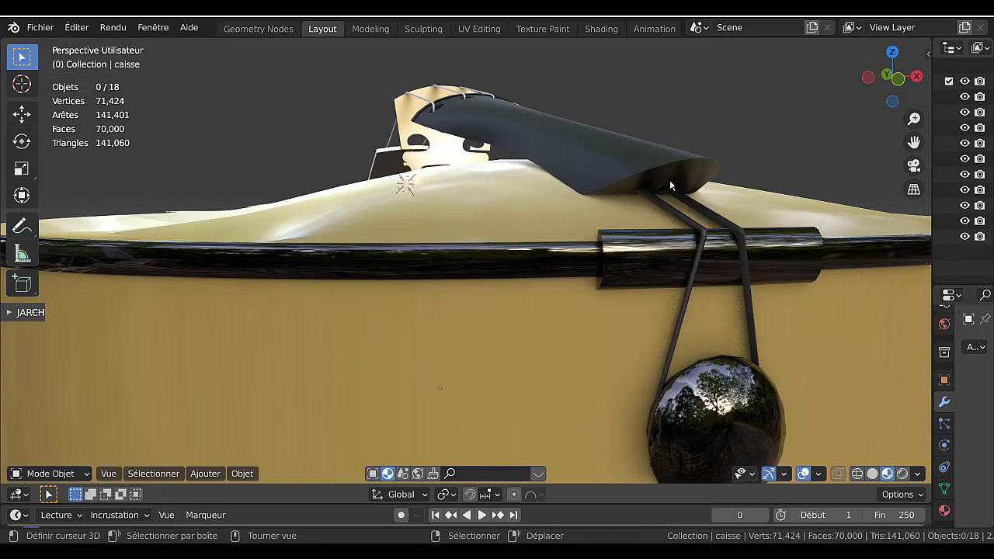
scroll(689, 233, down, 6)
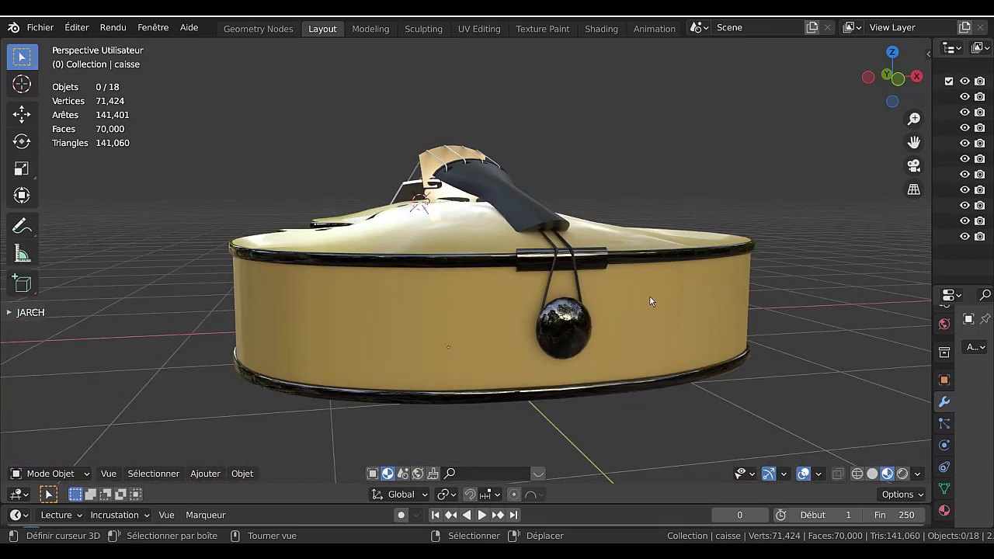
middle_drag(579, 334, 377, 409)
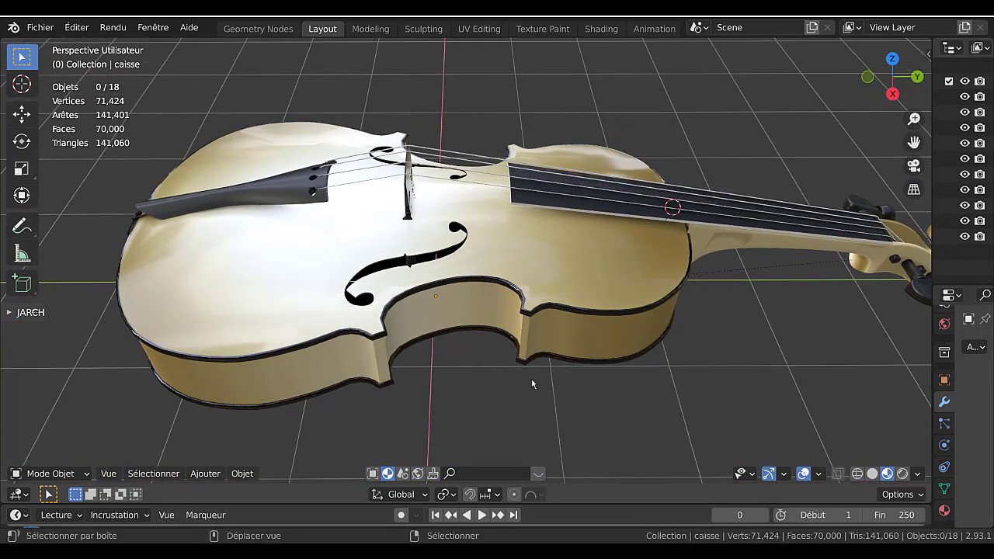
middle_drag(532, 379, 465, 388)
middle_drag(601, 389, 514, 344)
scroll(613, 316, up, 5)
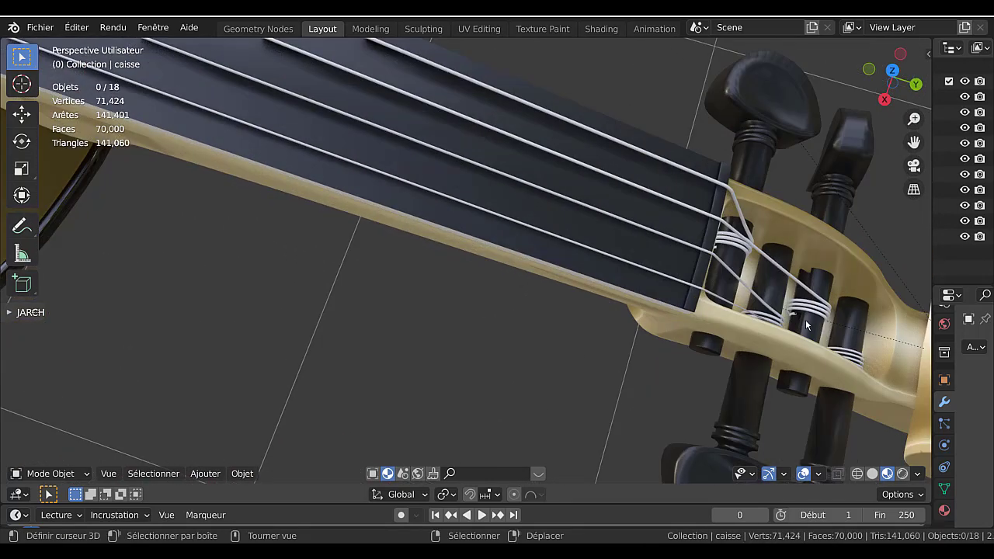
scroll(730, 332, down, 5)
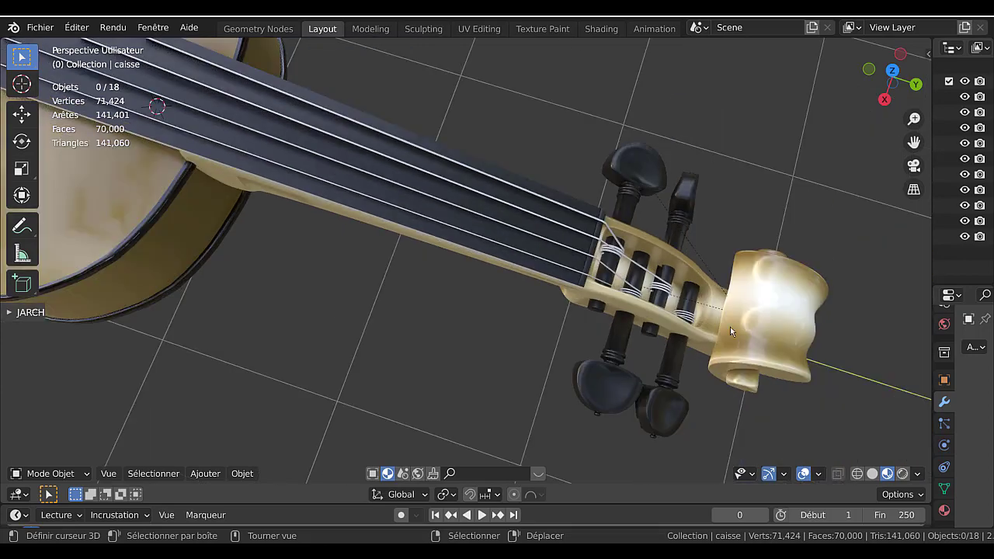
scroll(504, 344, down, 3)
shift+middle_drag(461, 335, 659, 364)
middle_drag(541, 360, 463, 307)
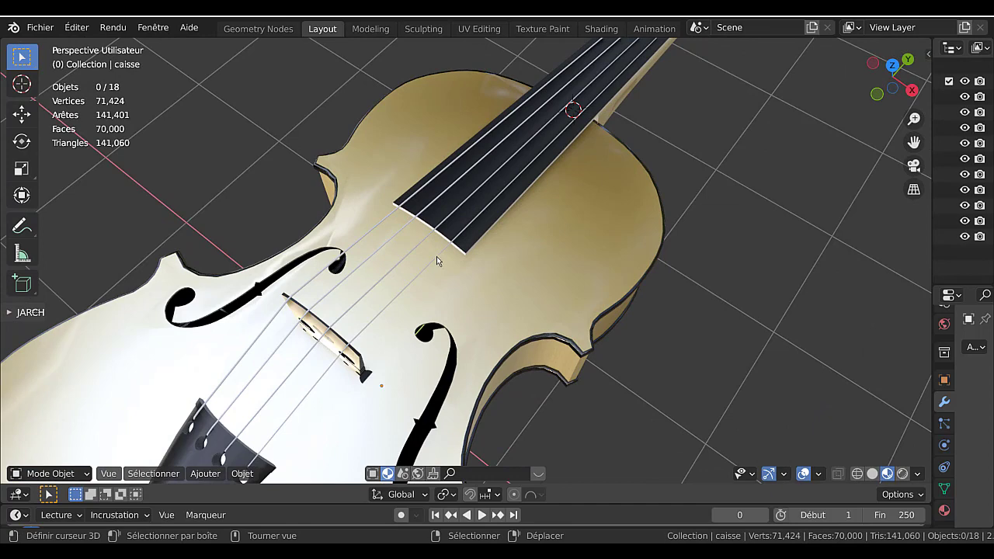
- Examine the strings across the bridge and fingerboard, and compare with the version of the violin without strings
middle_drag(457, 272, 402, 269)
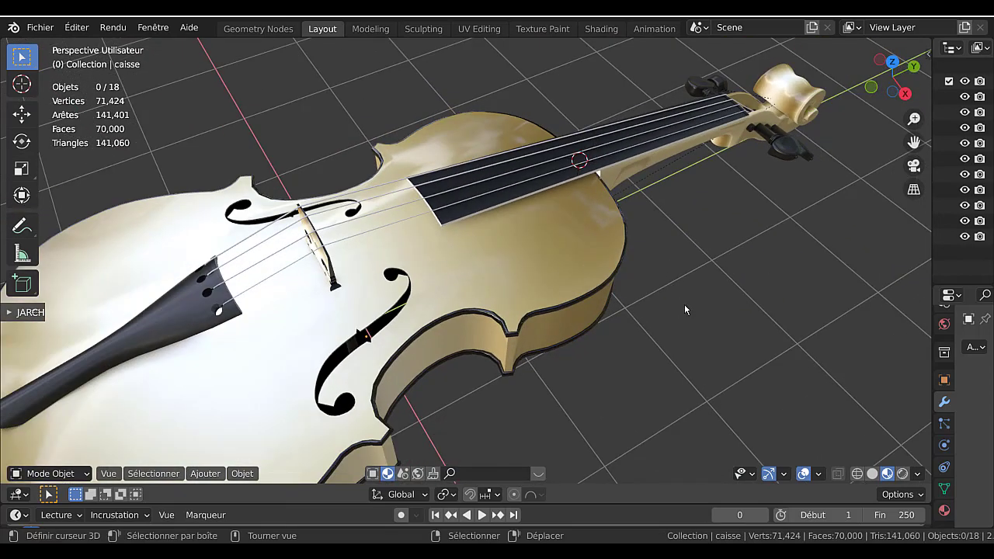
middle_drag(678, 294, 672, 281)
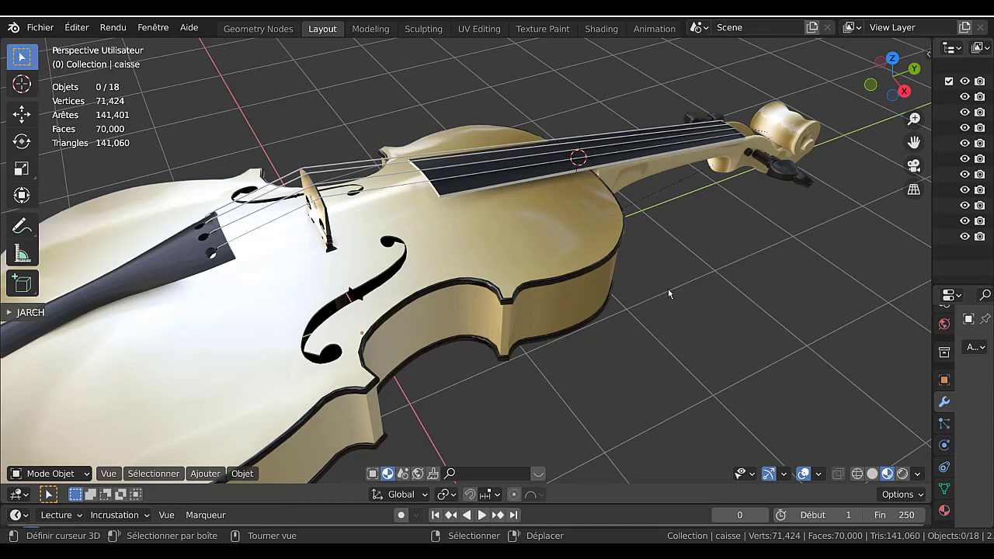
scroll(666, 299, down, 3)
middle_drag(649, 329, 692, 286)
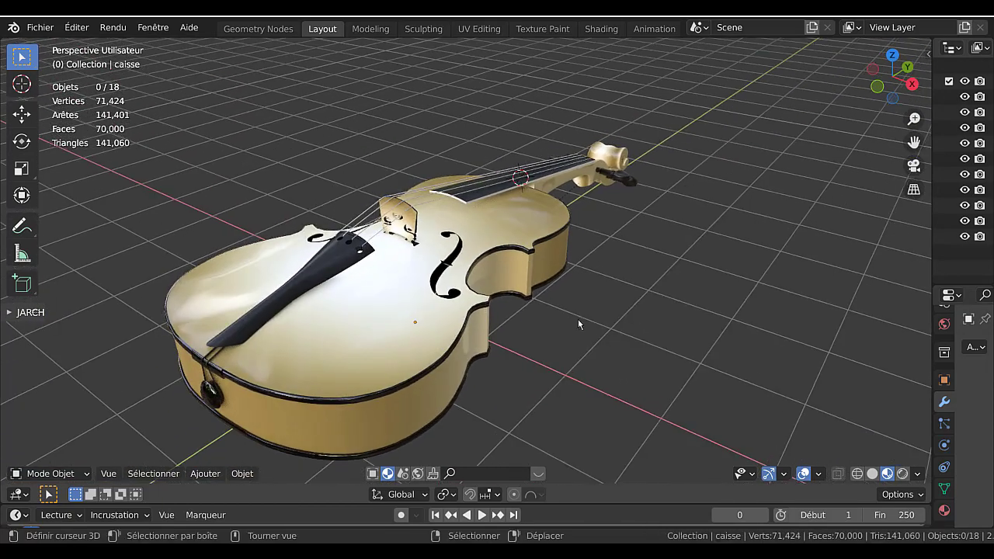
middle_drag(578, 320, 443, 365)
scroll(452, 317, up, 4)
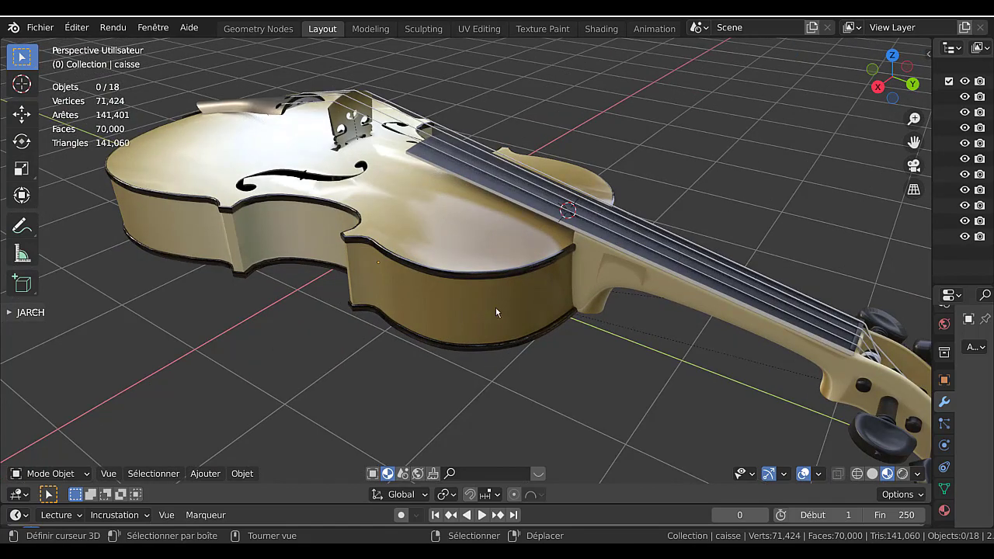
middle_drag(461, 315, 594, 318)
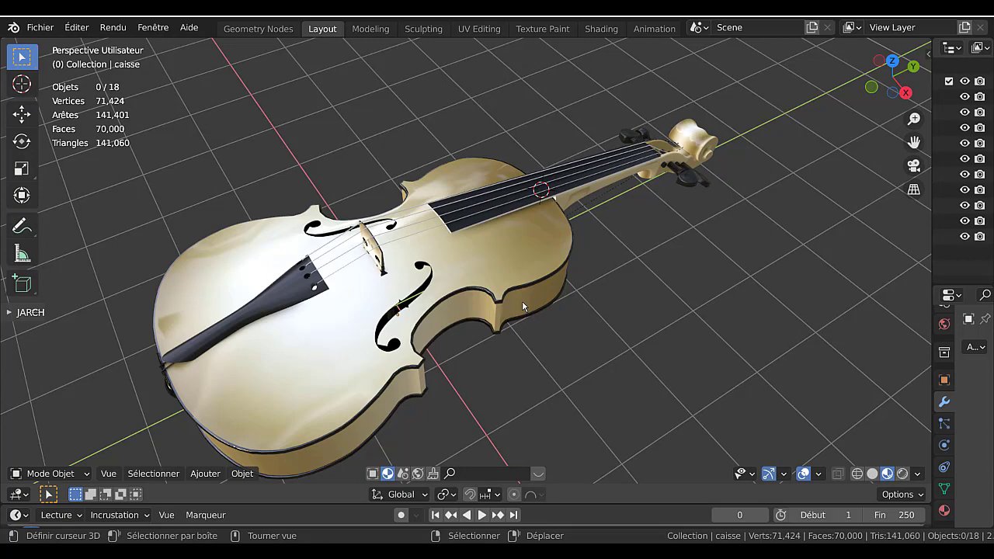
middle_drag(579, 339, 594, 307)
scroll(579, 303, up, 3)
scroll(548, 293, down, 3)
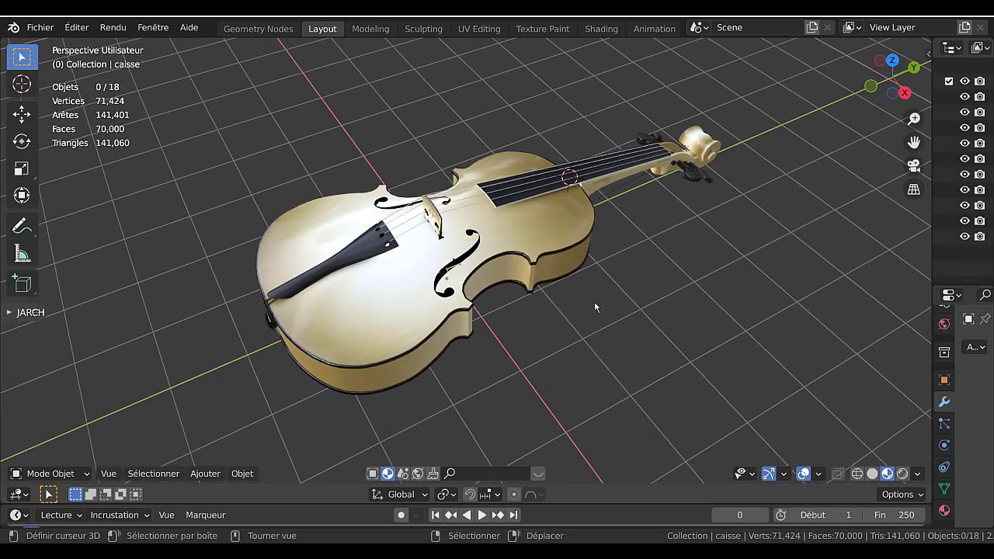
middle_drag(635, 281, 626, 301)
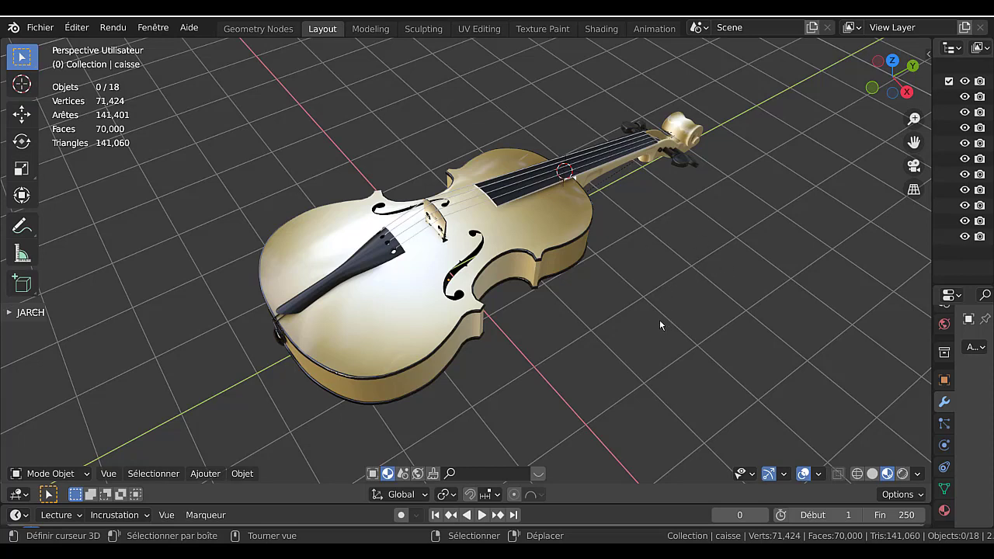
middle_drag(620, 336, 619, 302)
scroll(619, 300, up, 1)
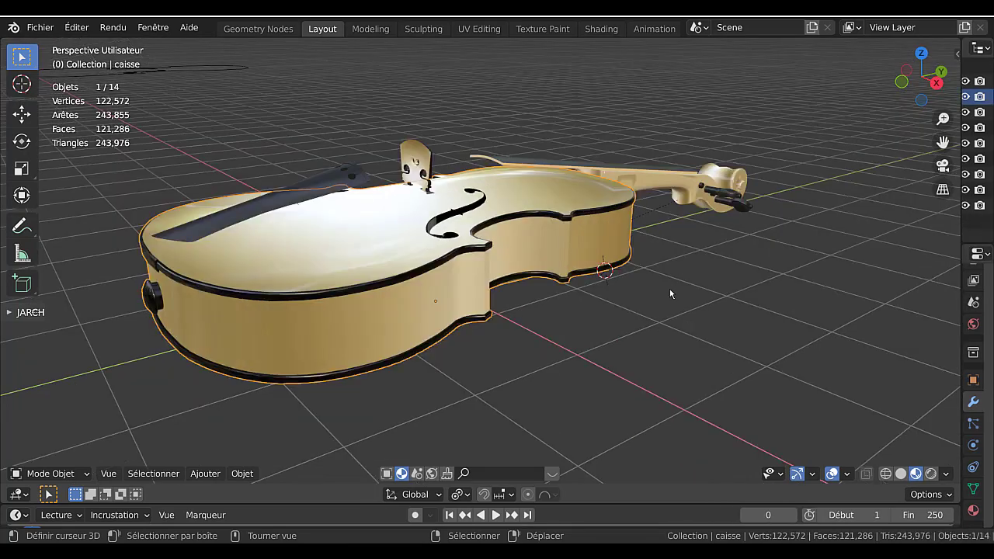
middle_drag(671, 294, 576, 303)
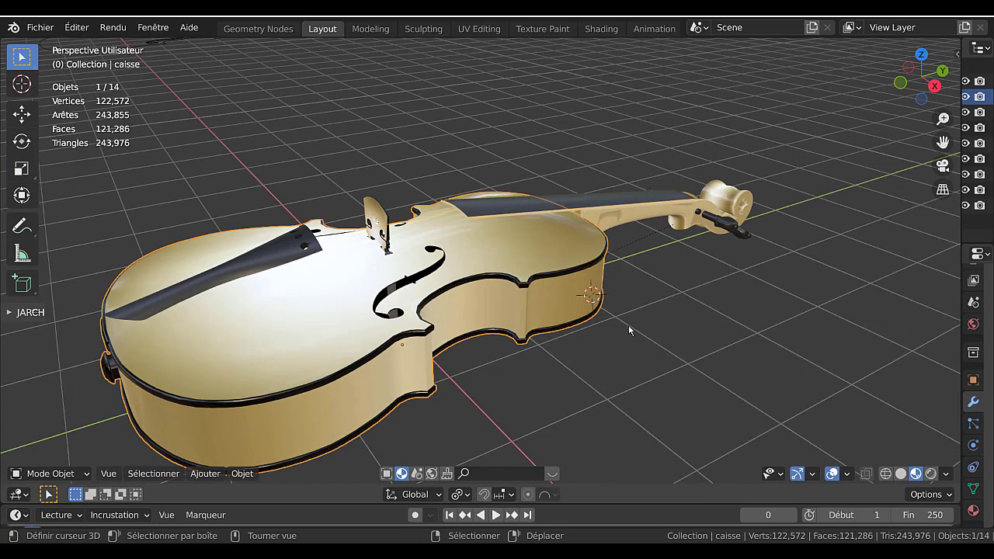
scroll(640, 337, down, 3)
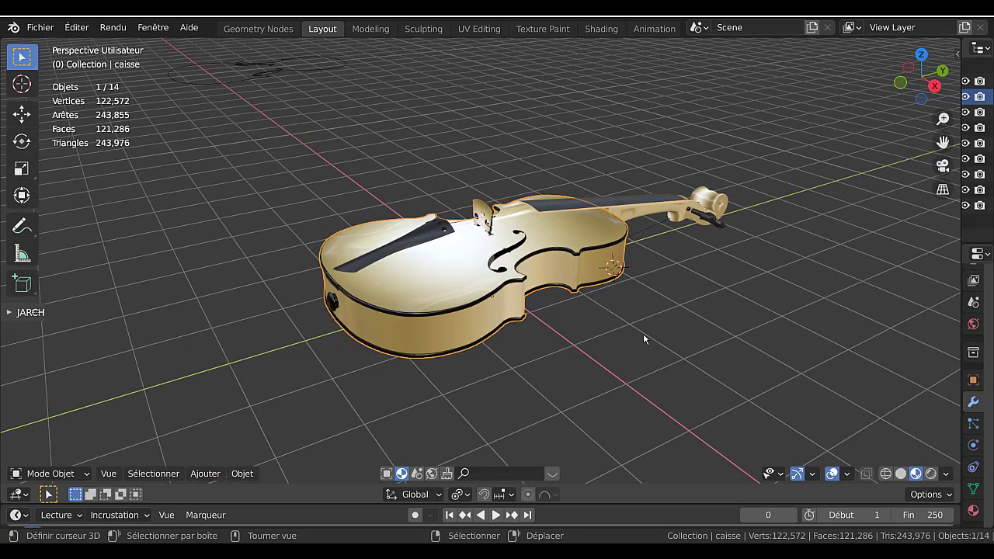
key(r)
key(r)
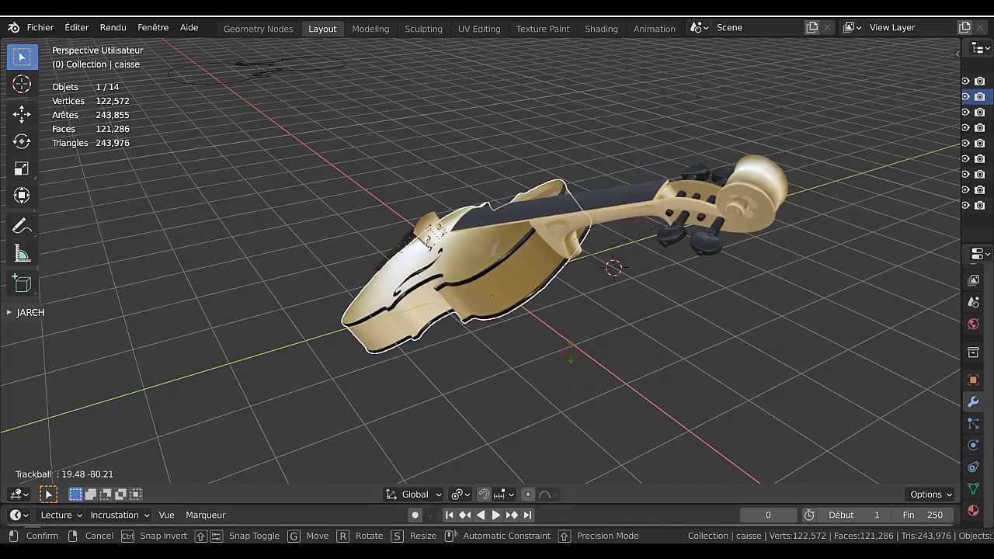
key(Escape)
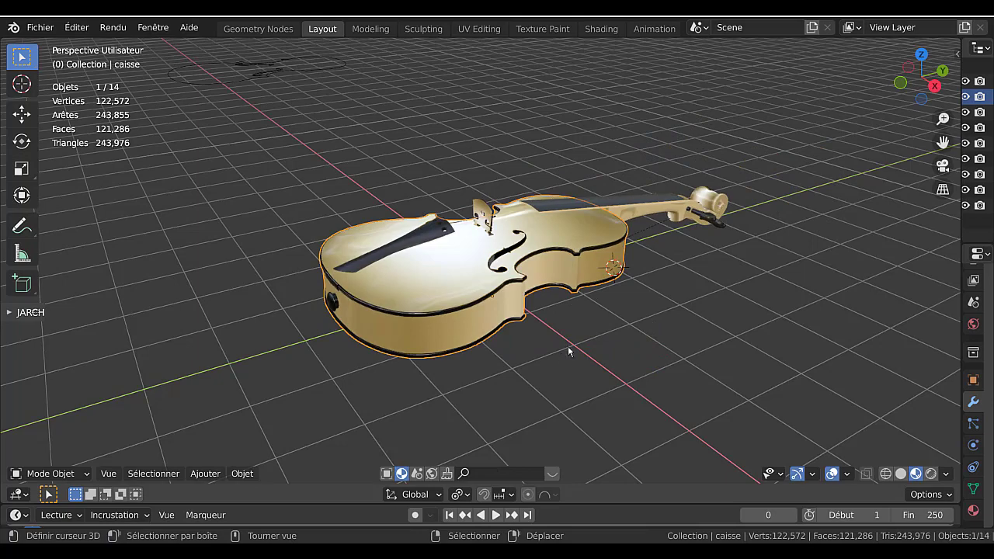
scroll(571, 346, up, 2)
shift+middle_drag(571, 351, 372, 375)
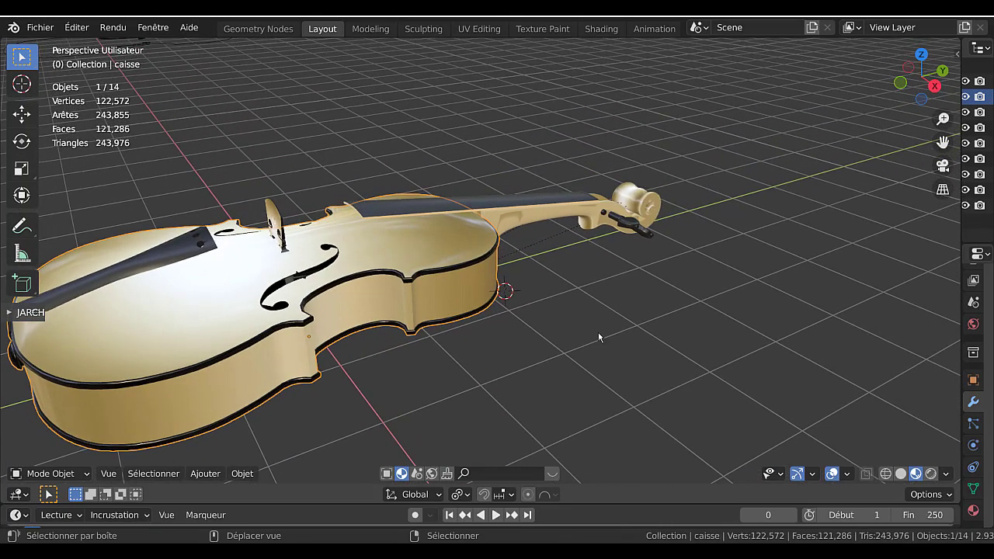
middle_drag(598, 337, 686, 249)
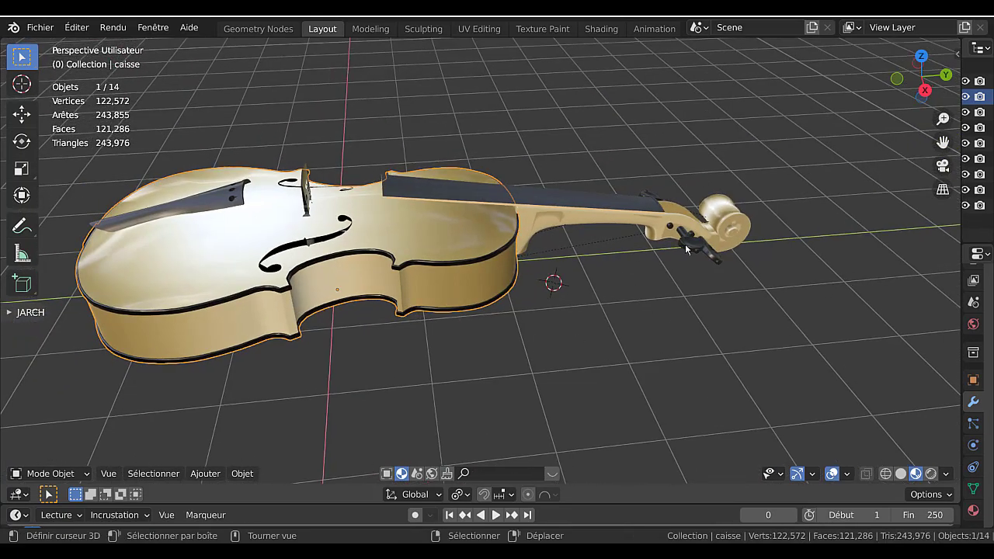
- Switch to the other Blender window with the empty scene and dismiss its splash screen
mouse_move(572, 553)
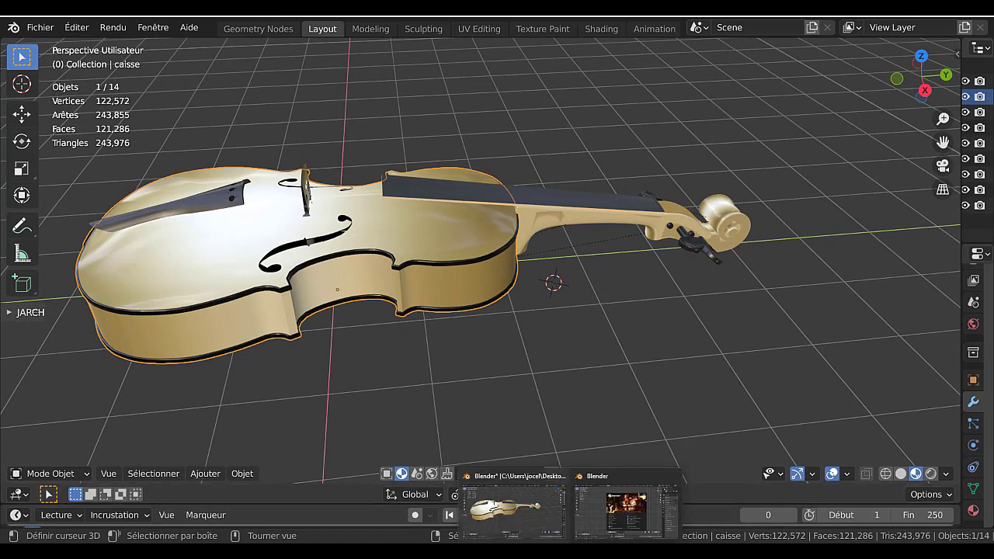
click(626, 508)
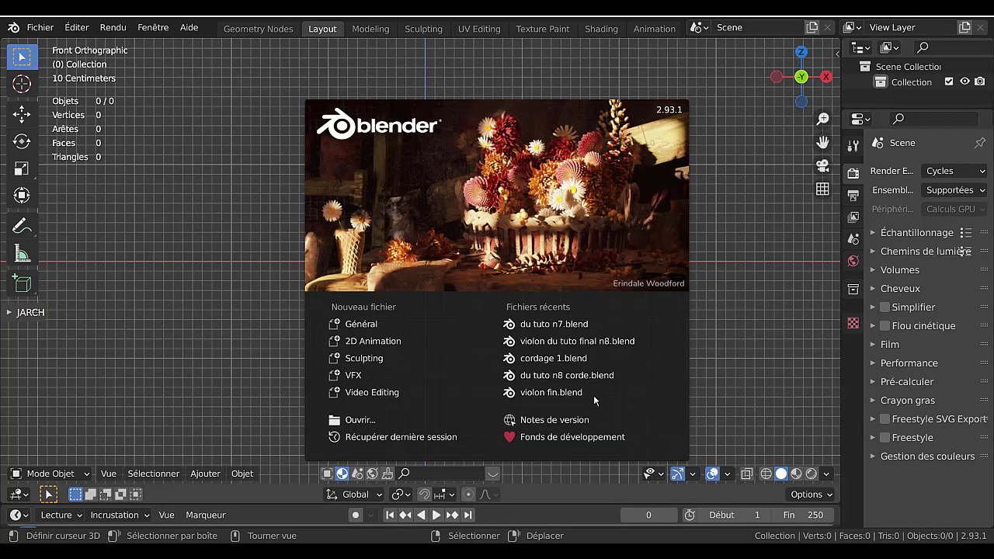
click(736, 331)
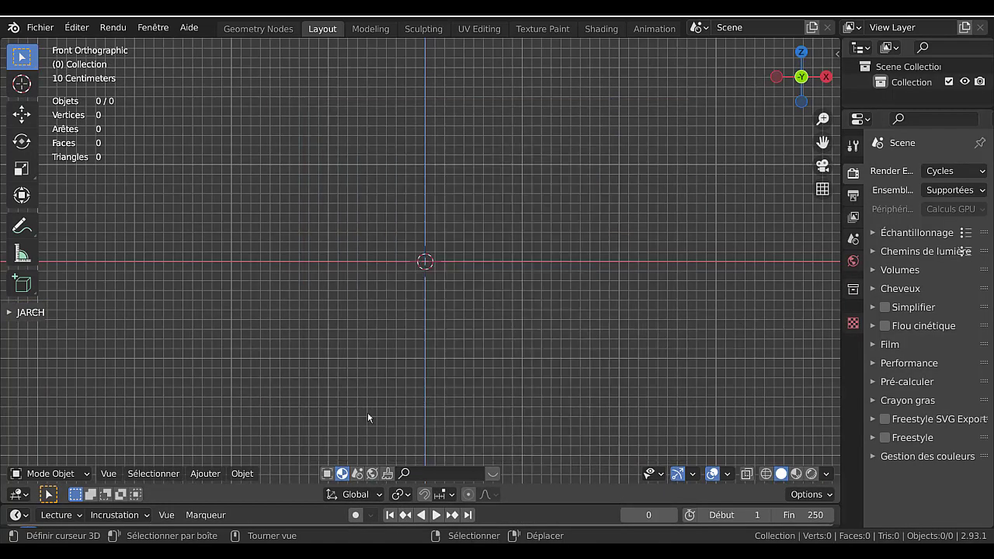
- Add a Bolt mesh to the empty scene
click(206, 474)
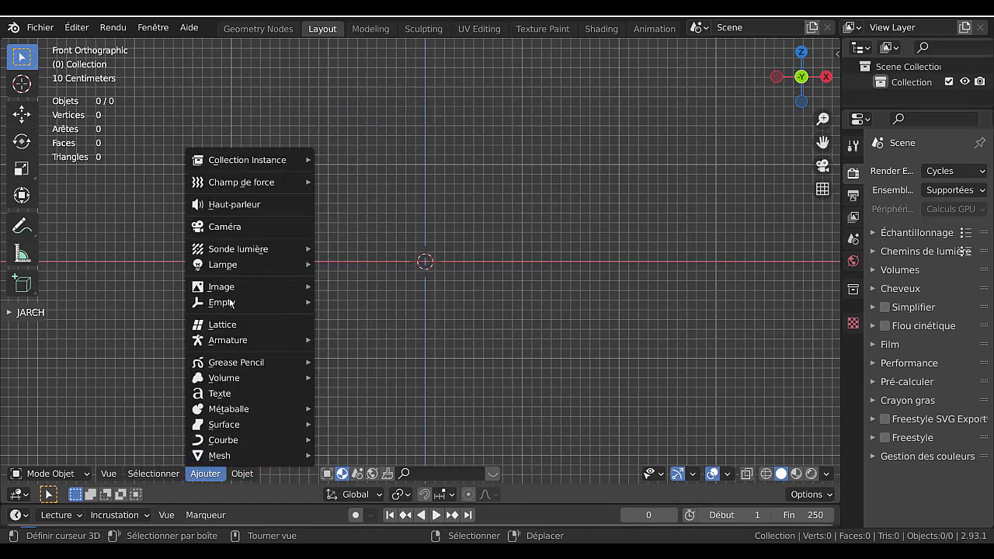
mouse_move(240, 265)
mouse_move(207, 457)
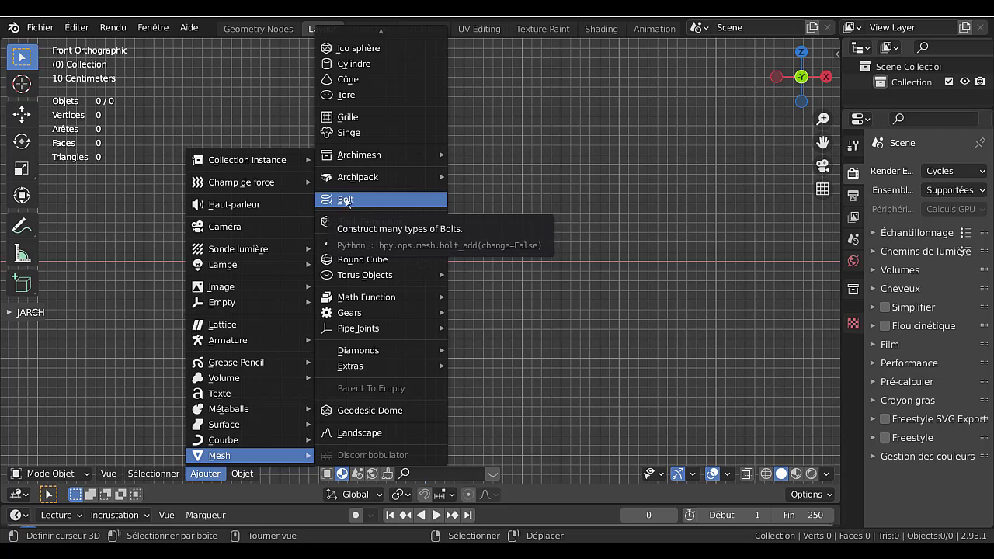
click(345, 201)
scroll(489, 191, down, 3)
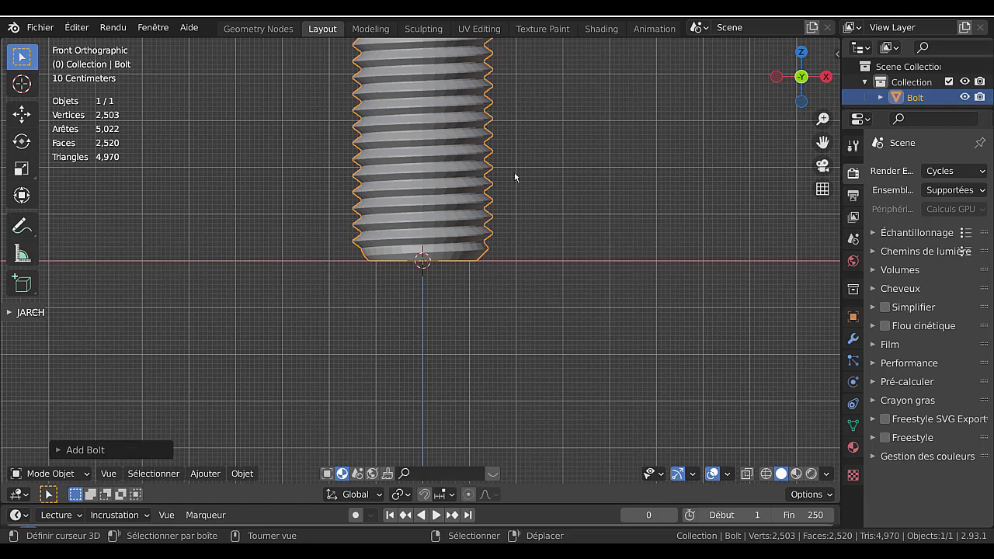
shift+middle_drag(528, 189, 528, 278)
scroll(501, 256, up, 3)
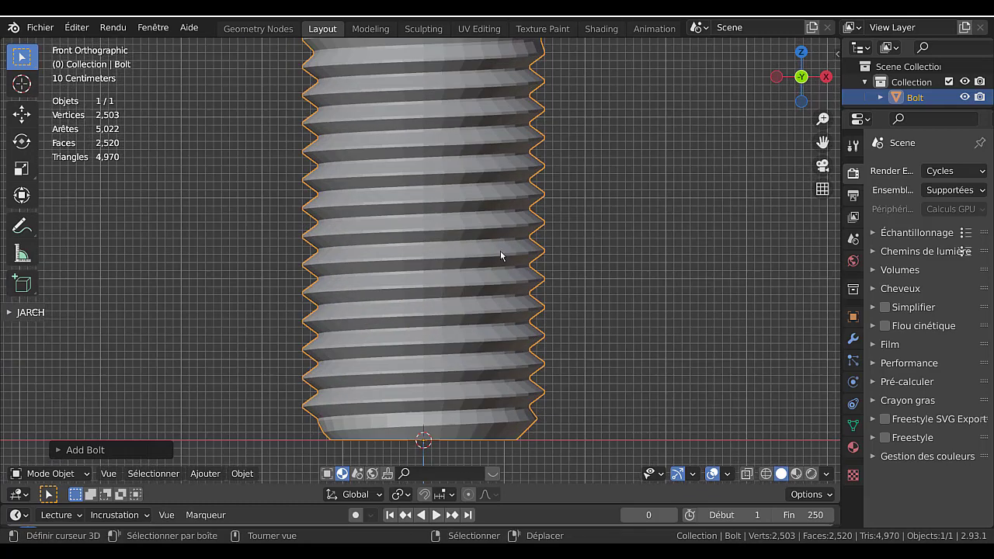
- In Edit Mode, duplicate the bolt thread's outer helical edge loop and place the copy about 4.45 m along X beside the bolt
scroll(497, 241, up, 3)
key(Tab)
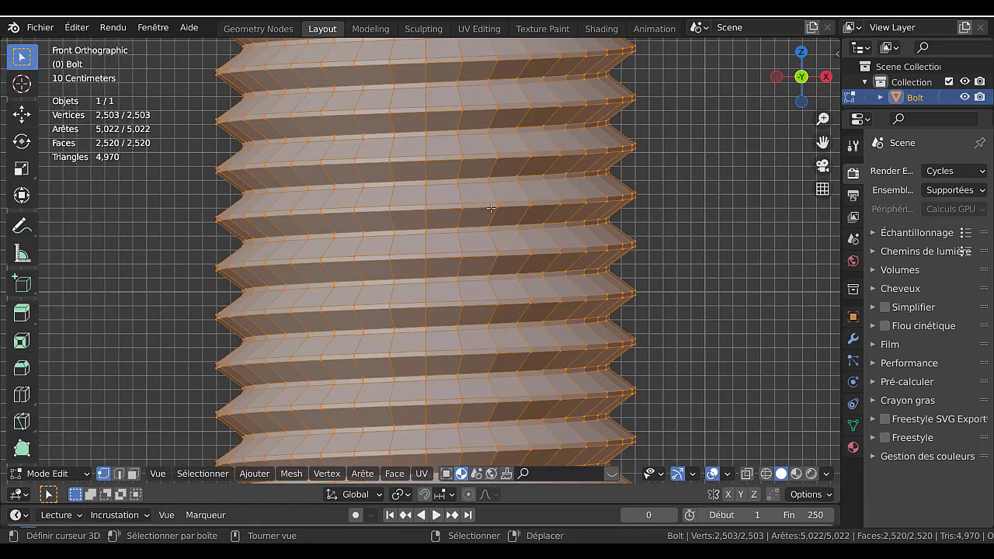
scroll(491, 206, up, 2)
alt+click(498, 186)
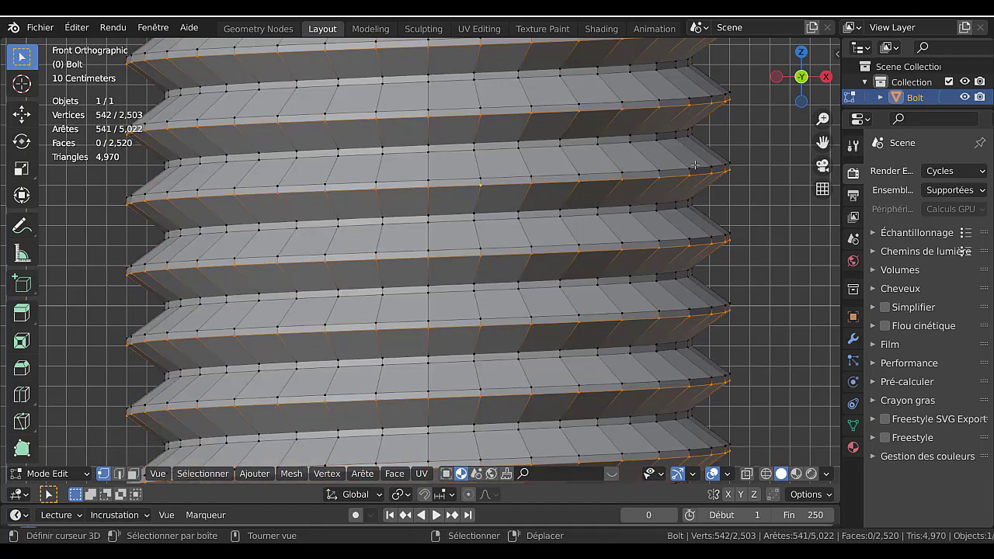
scroll(504, 216, down, 3)
scroll(634, 233, down, 3)
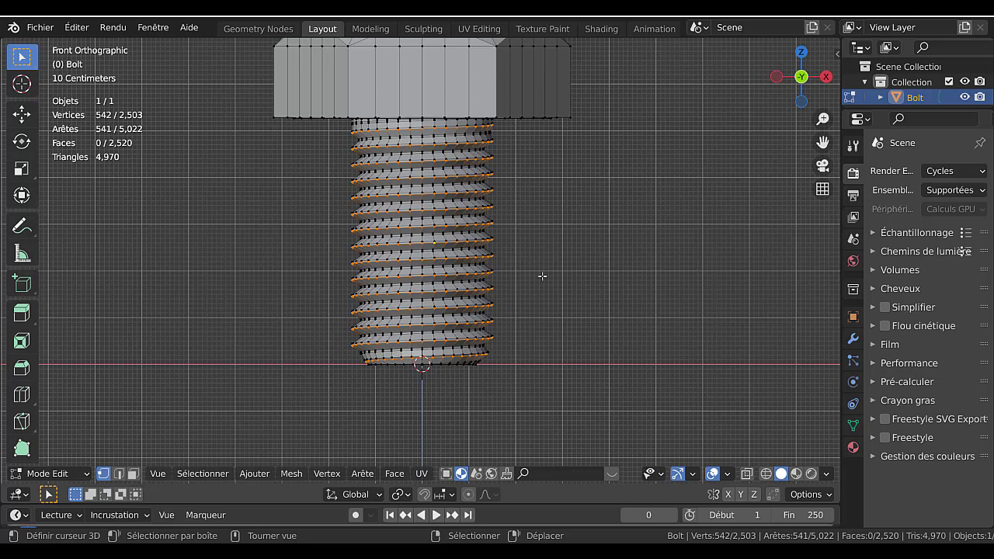
key(shift+d)
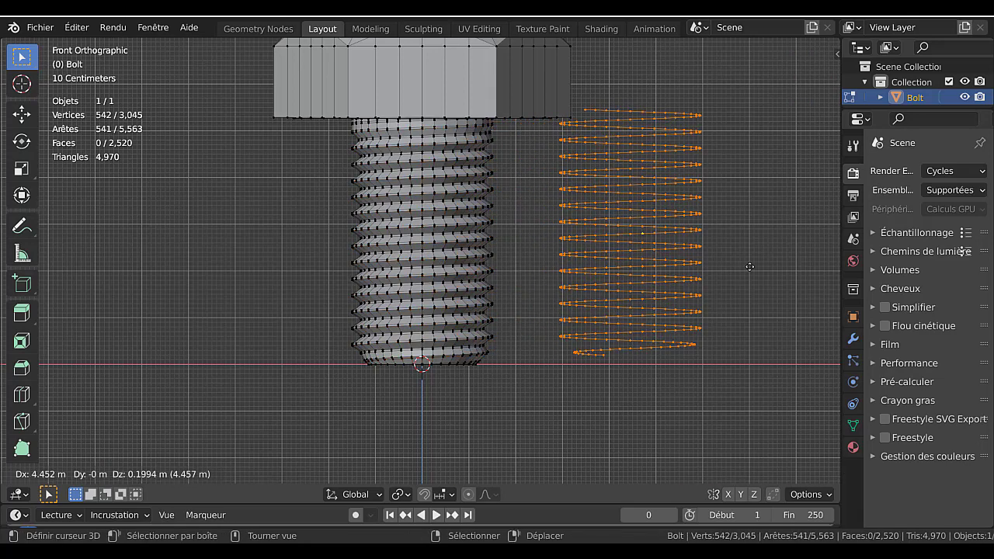
click(750, 267)
- Delete all linked geometry of the original bolt, keeping only the duplicated helix
key(alt+a)
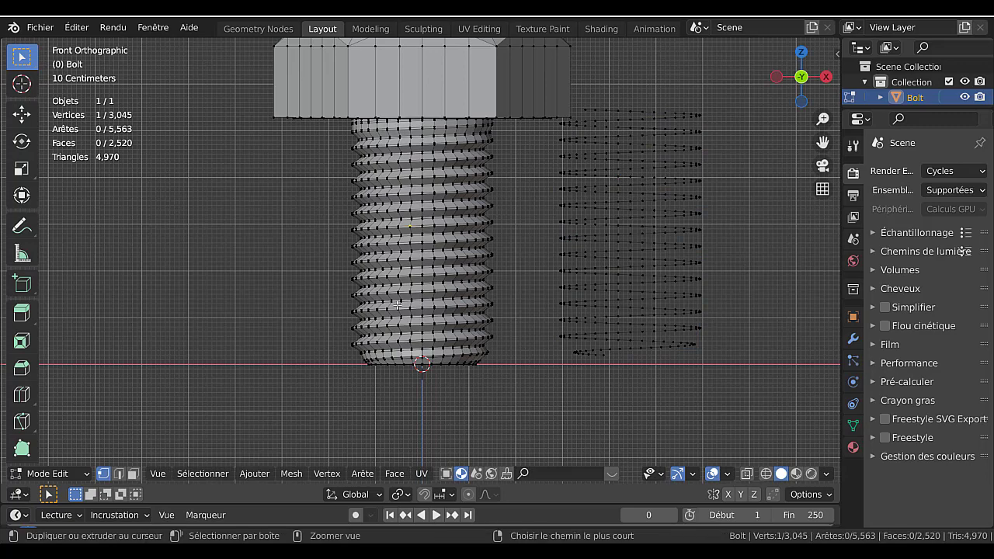
key(ctrl+l)
key(x)
click(397, 306)
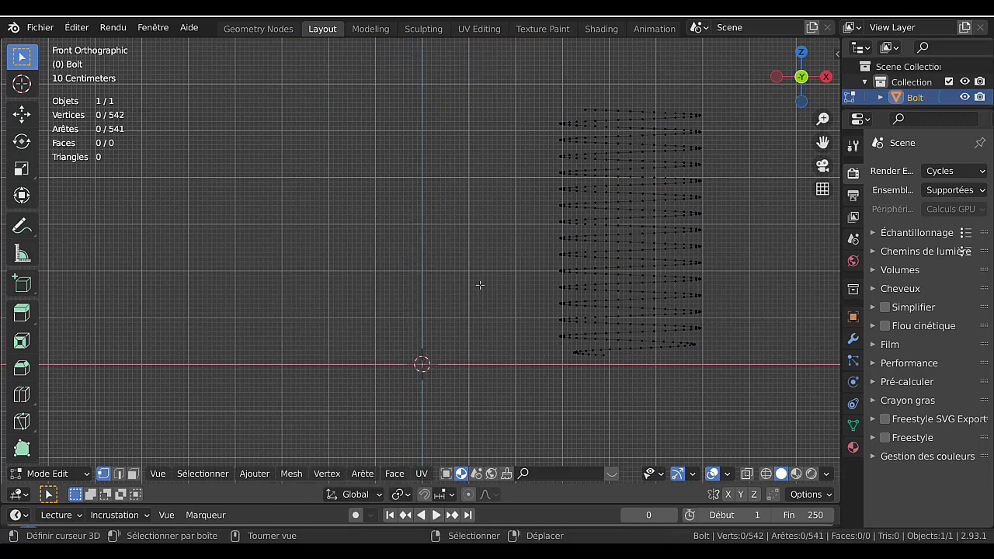
- Select three turns in the middle of the helix, duplicate them and place the copy beside the full helix
shift+middle_drag(524, 288, 363, 298)
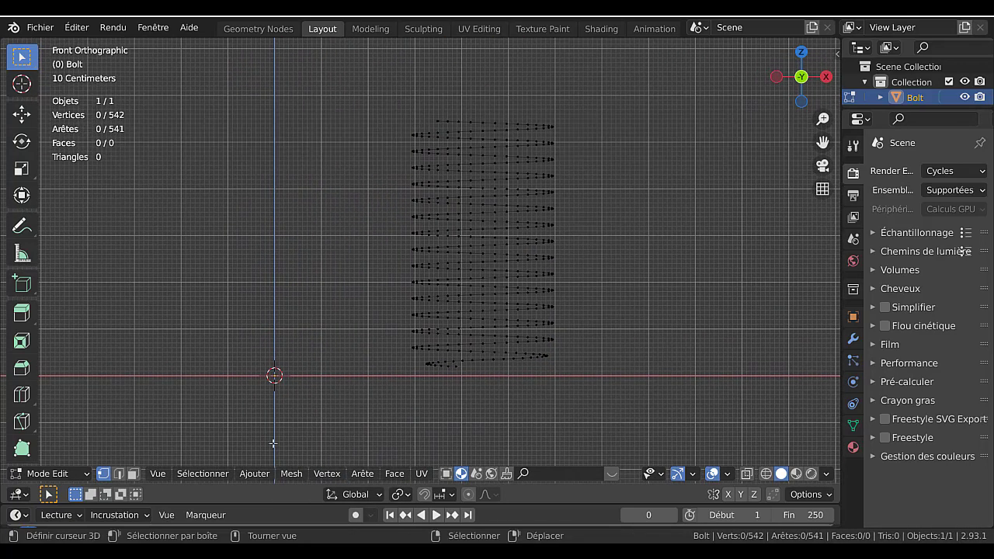
click(254, 474)
mouse_move(287, 475)
key(b)
mouse_move(372, 191)
mouse_down()
mouse_move(409, 272)
mouse_move(581, 253)
mouse_move(596, 240)
mouse_up()
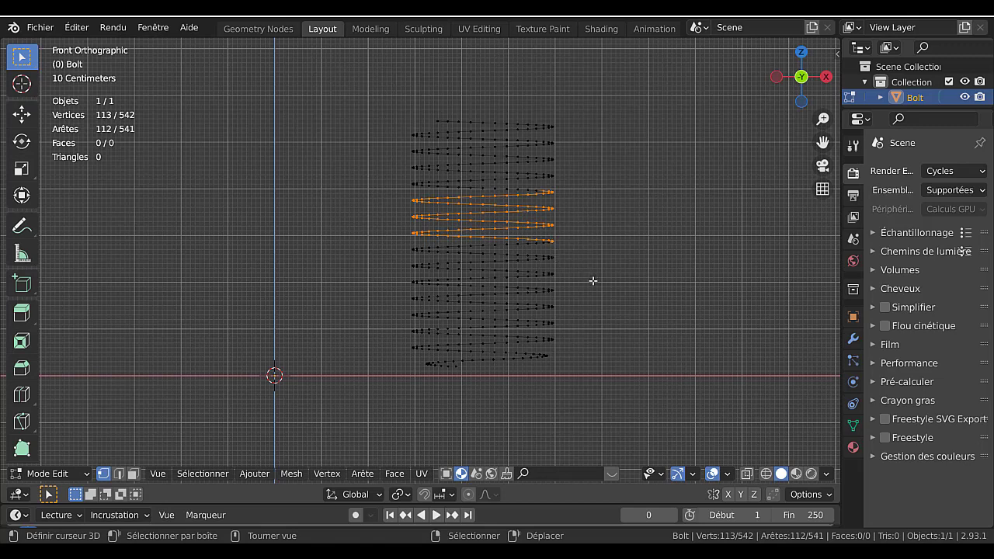
key(shift+d)
click(788, 275)
- Select the full-length helix with its linked vertices and delete it, keeping only the three-turn copy
click(446, 247)
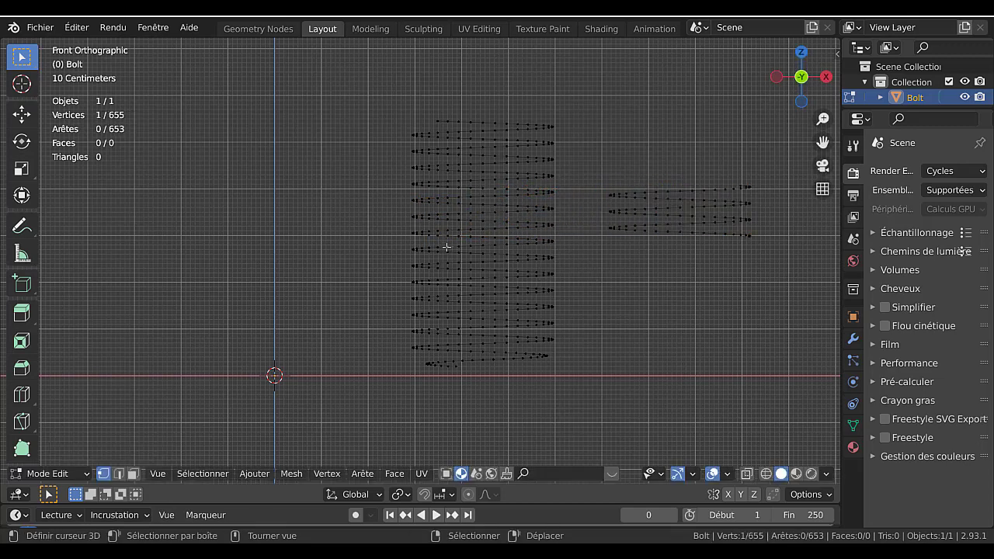
key(ctrl+l)
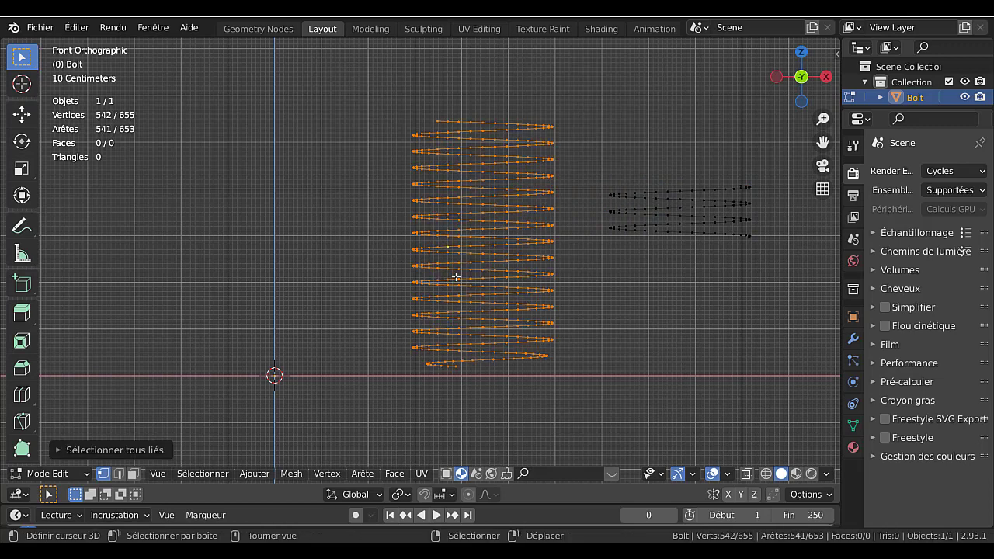
key(x)
click(458, 277)
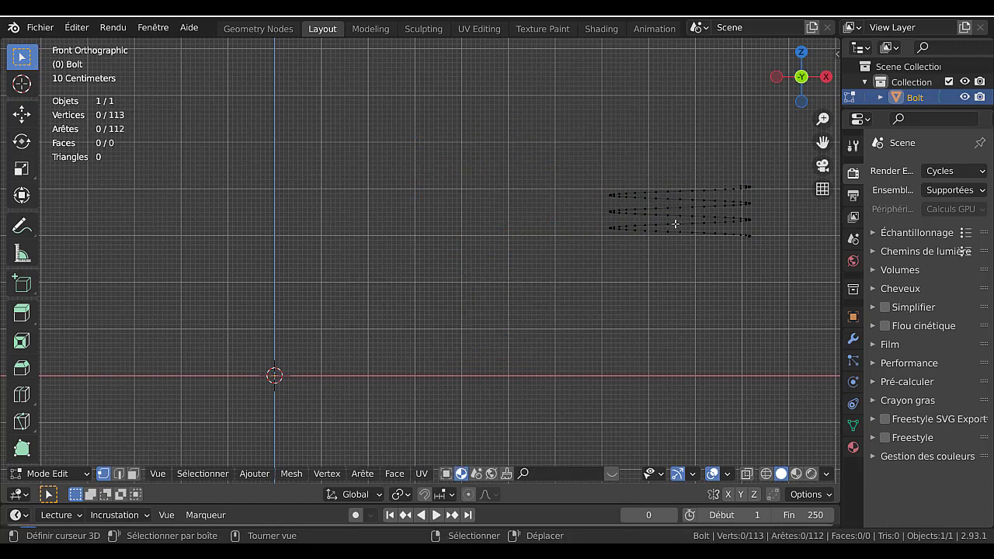
- Move the whole three-turn coil back near the Z axis, above the world origin
key(a)
key(g)
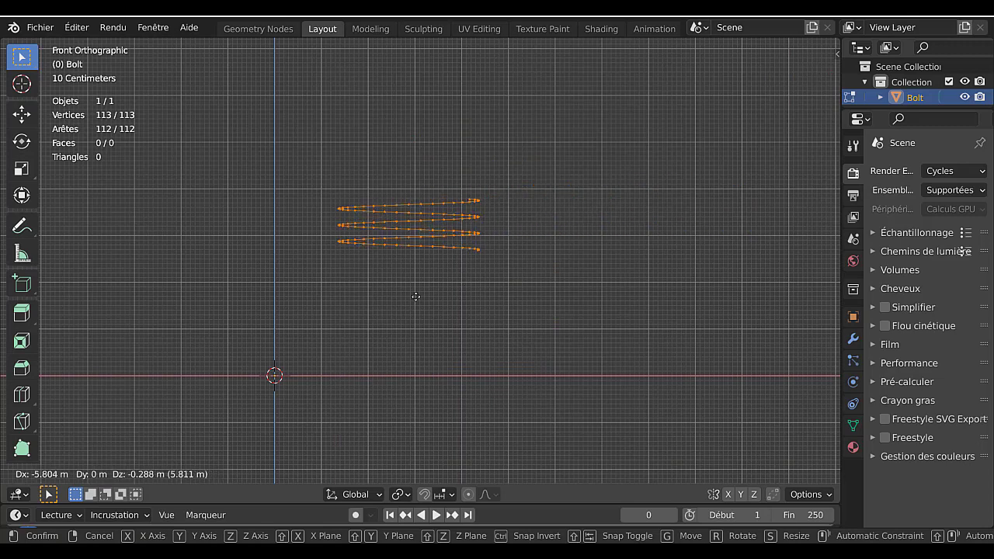
click(339, 305)
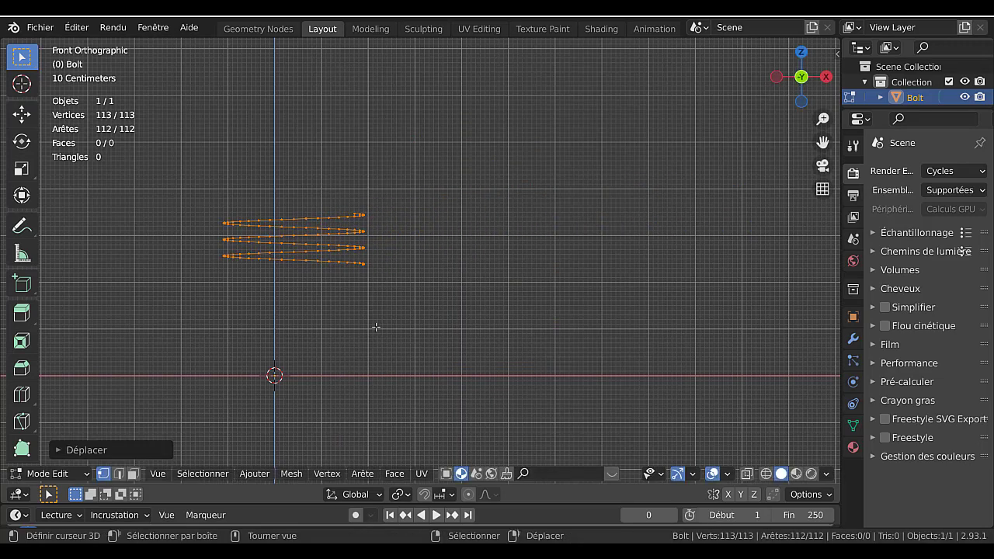
- In Object Mode, set the coil's origin to its geometry and snap the coil to the 3D cursor at the world origin
click(202, 473)
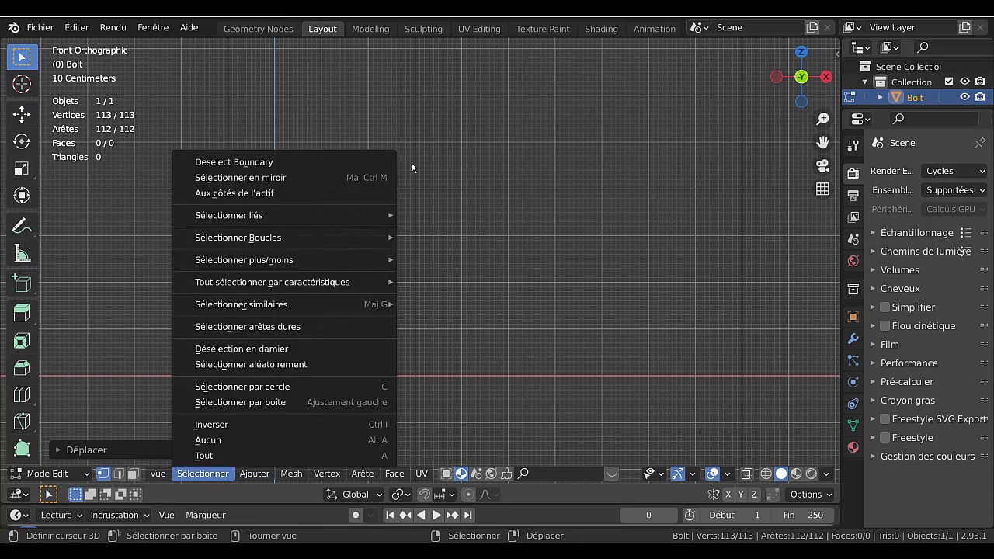
key(Tab)
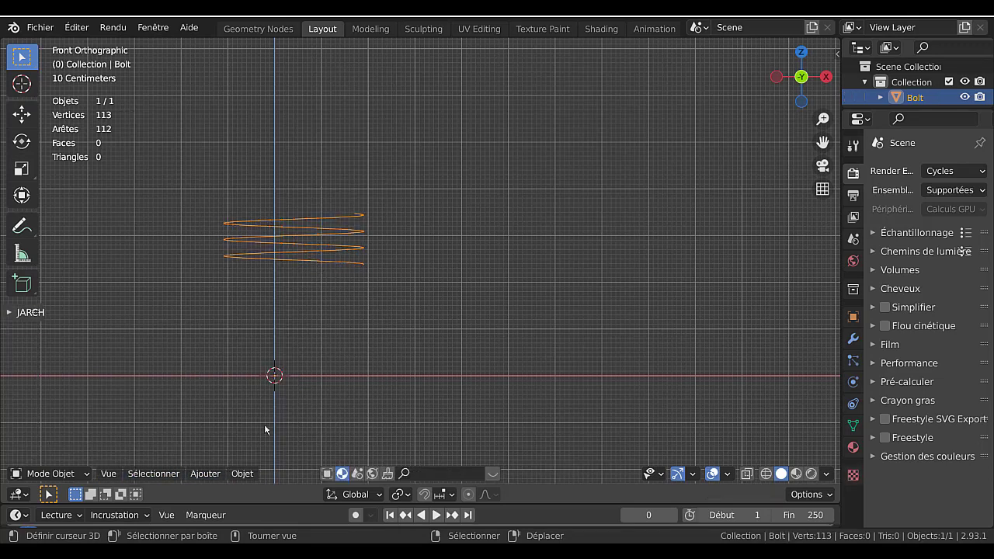
click(207, 474)
mouse_move(237, 481)
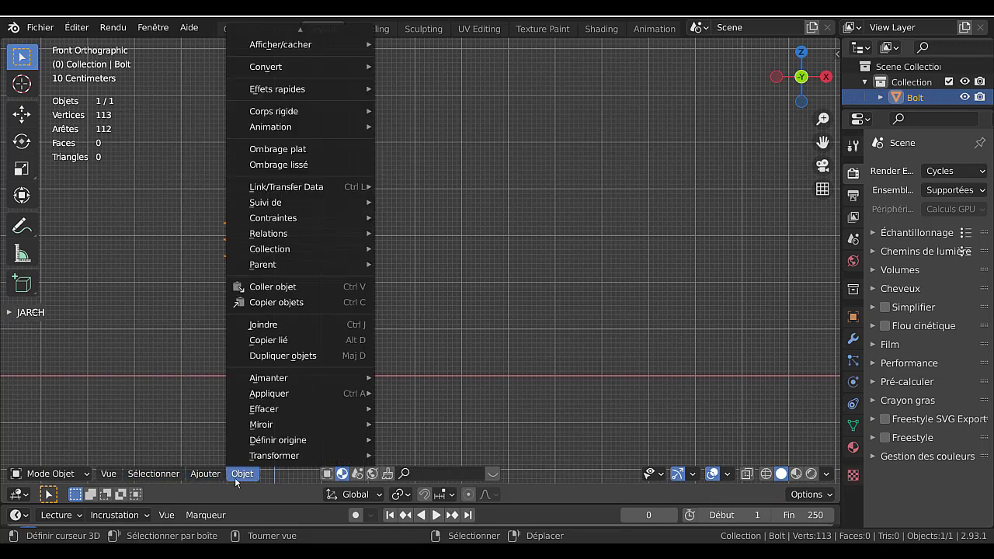
mouse_move(277, 439)
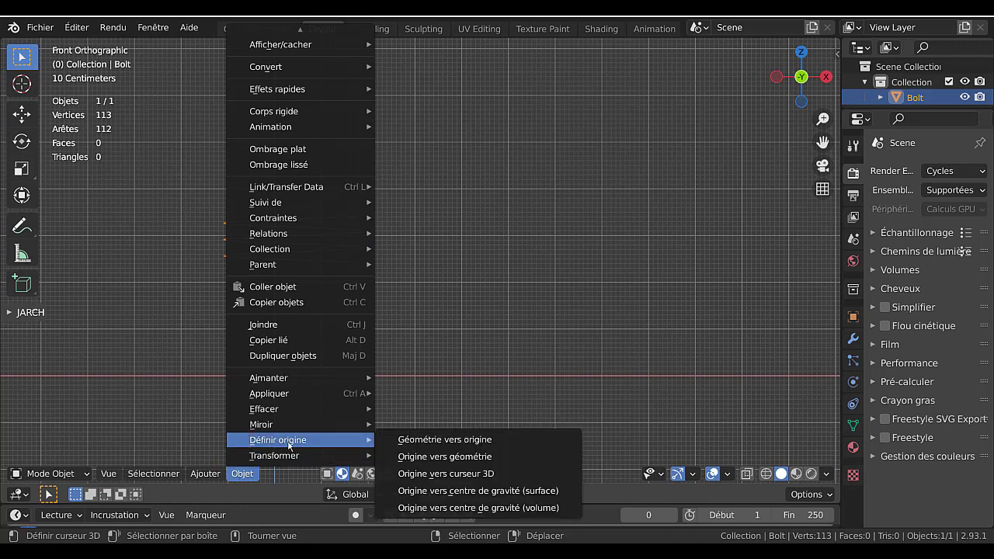
click(445, 458)
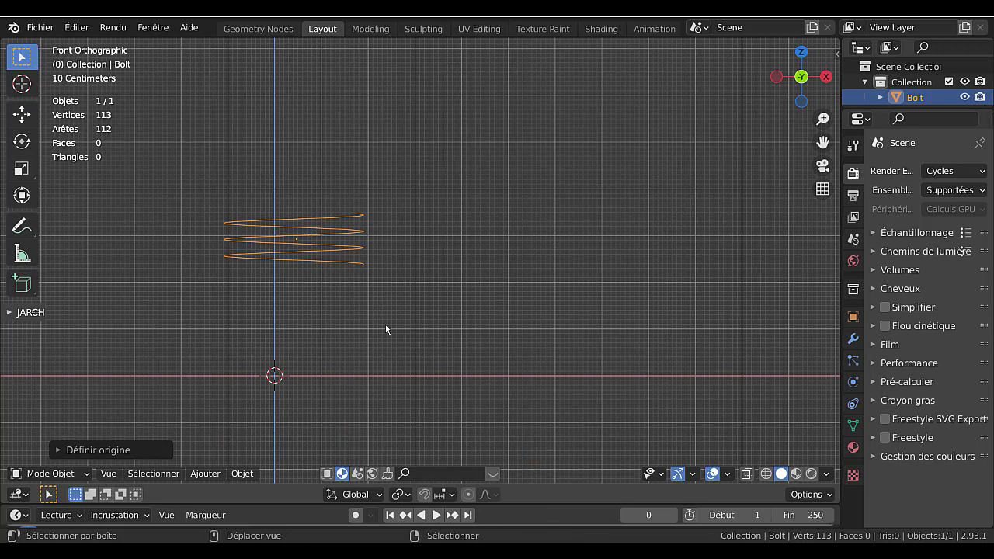
key(shift+s)
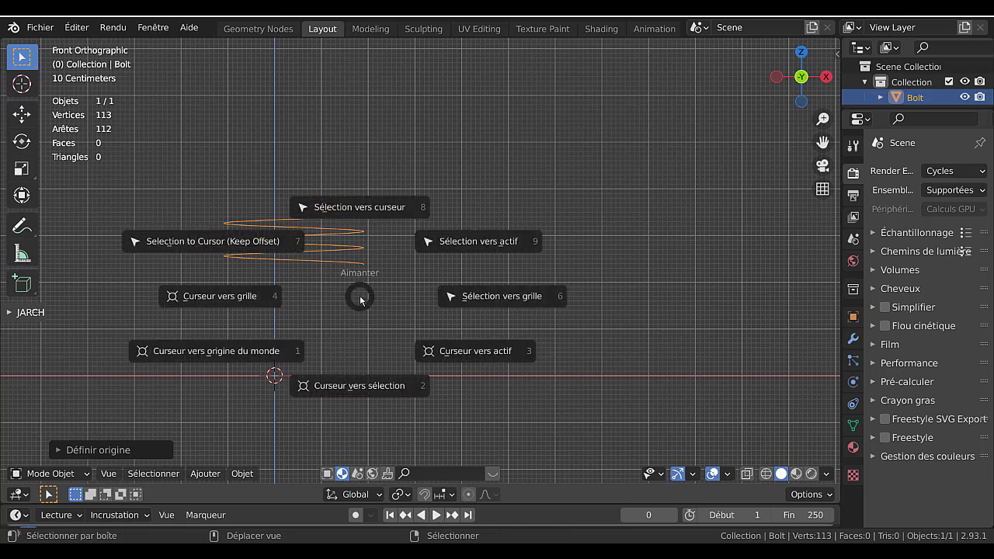
click(360, 208)
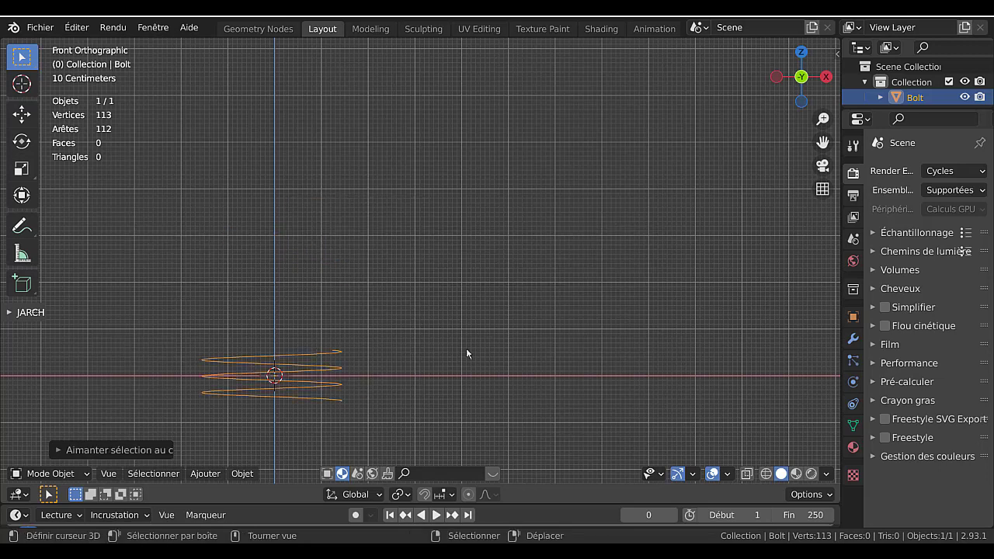
- Rotate the coil 90° about the global X axis so that its axis lies along Y
text(r)
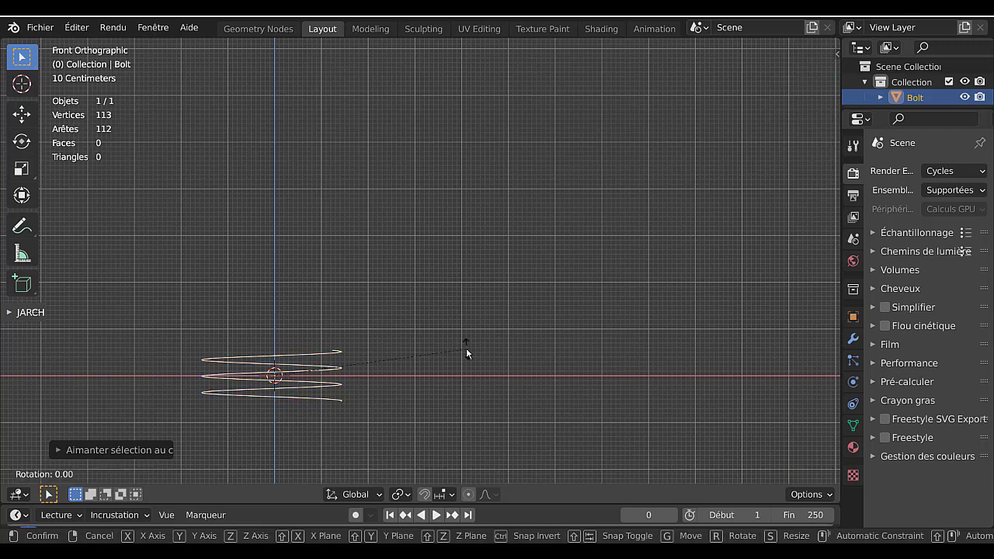
text(x90)
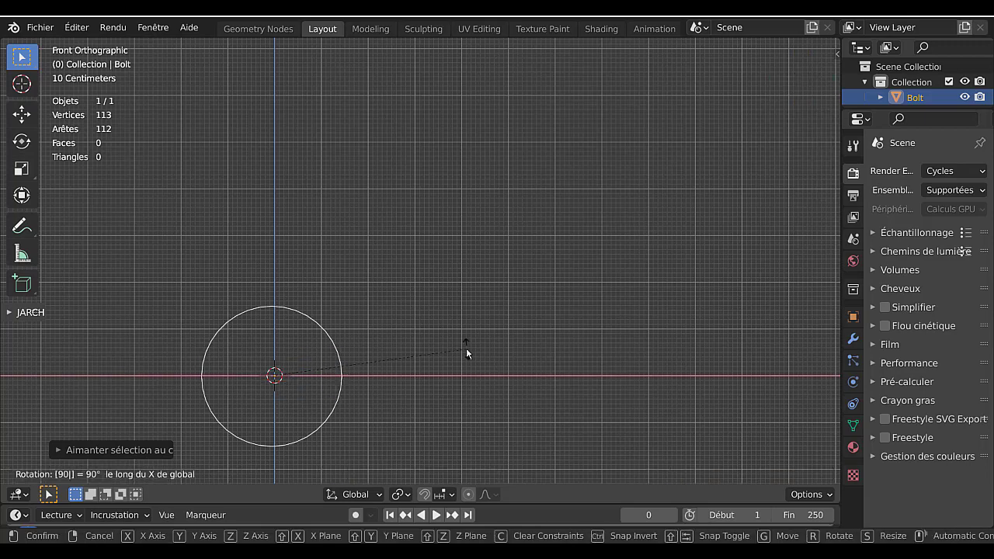
key(Return)
middle_drag(493, 342, 335, 395)
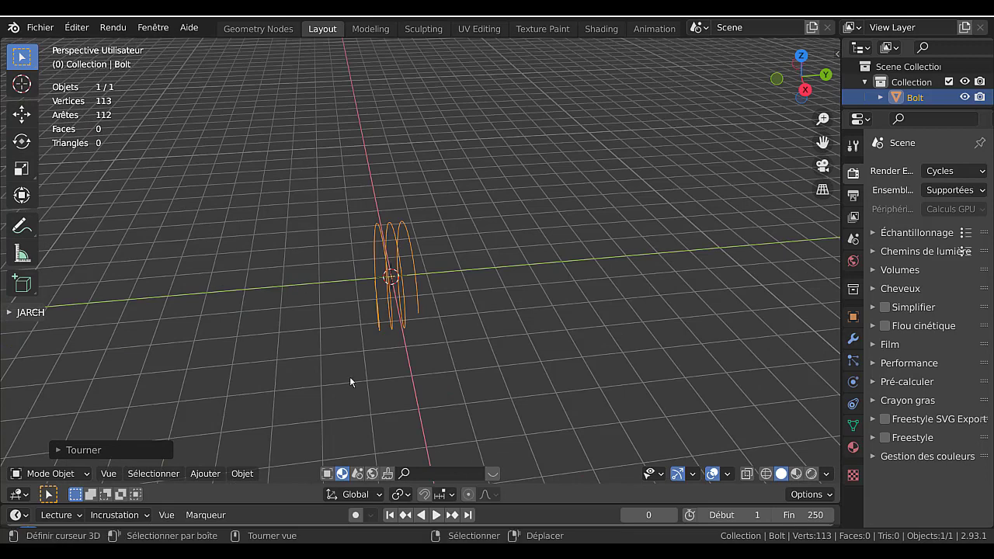
middle_drag(404, 299, 393, 322)
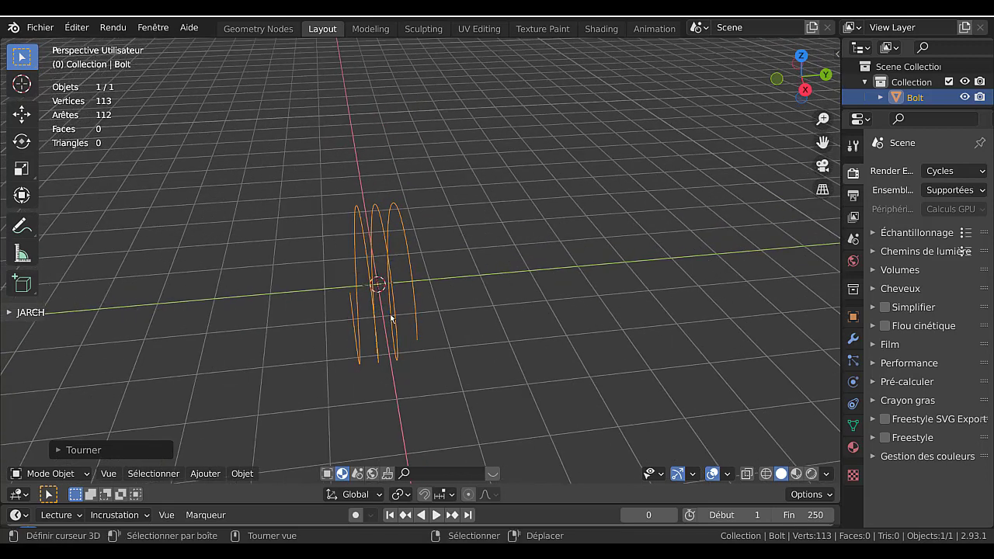
- Add a cylinder mesh at the 3D cursor and rotate it 90° about the global X axis
click(205, 473)
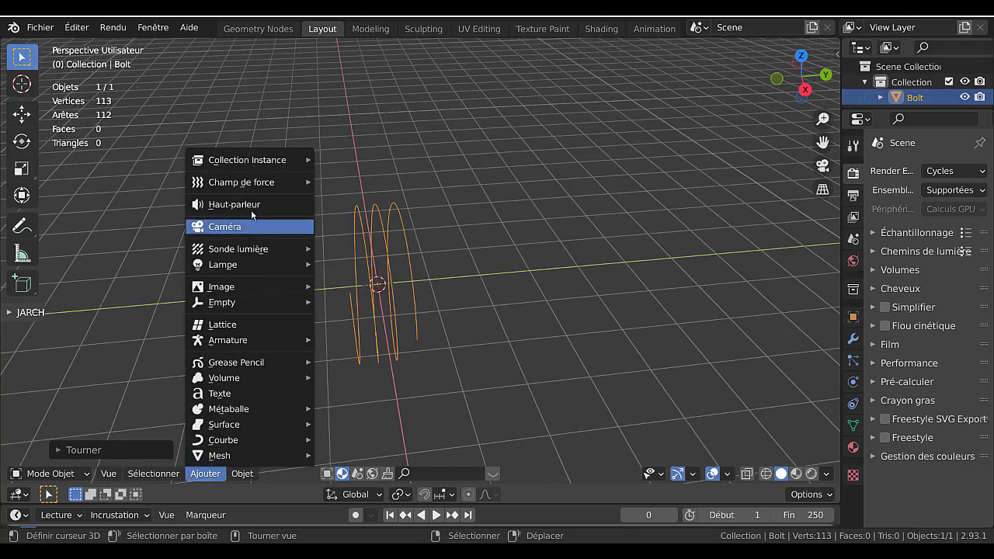
click(207, 474)
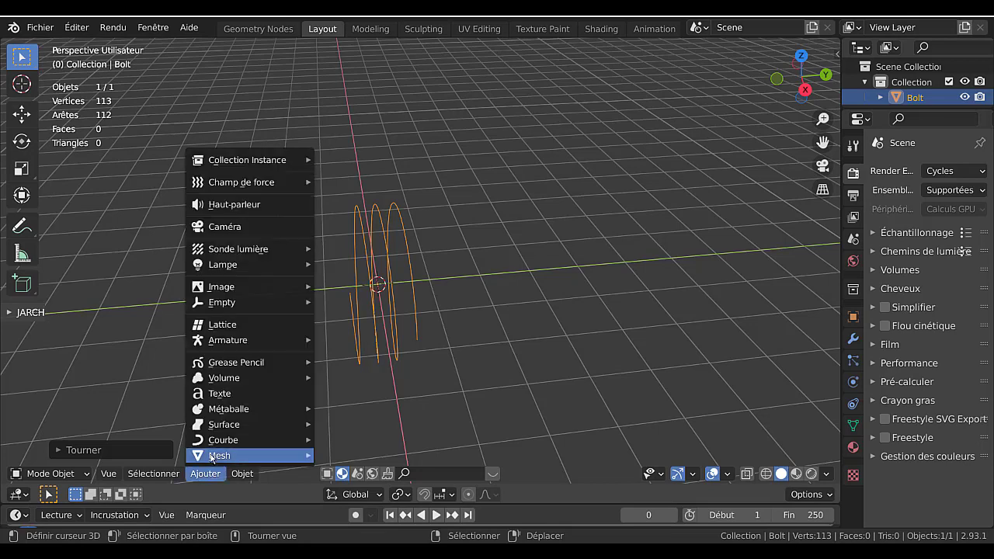
mouse_move(215, 457)
click(362, 64)
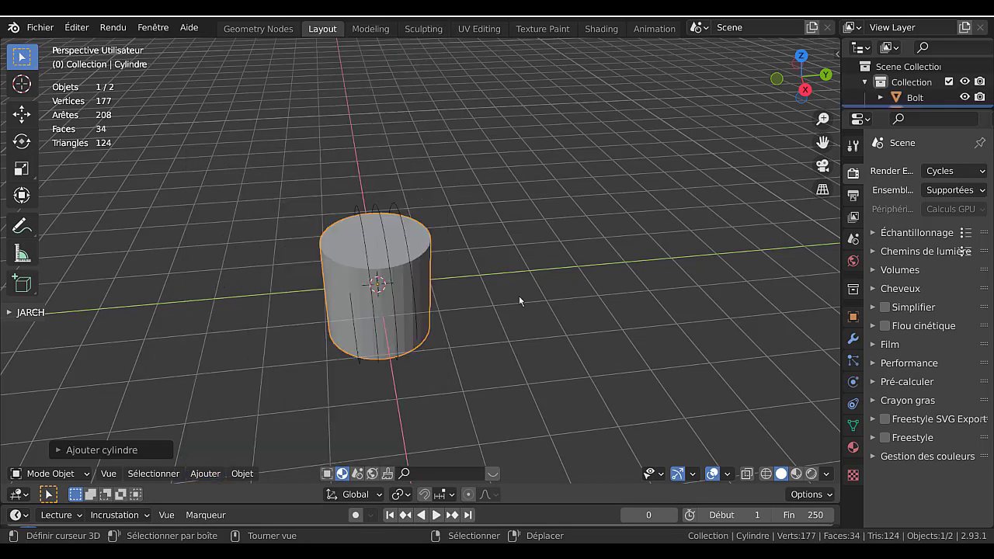
text(rx)
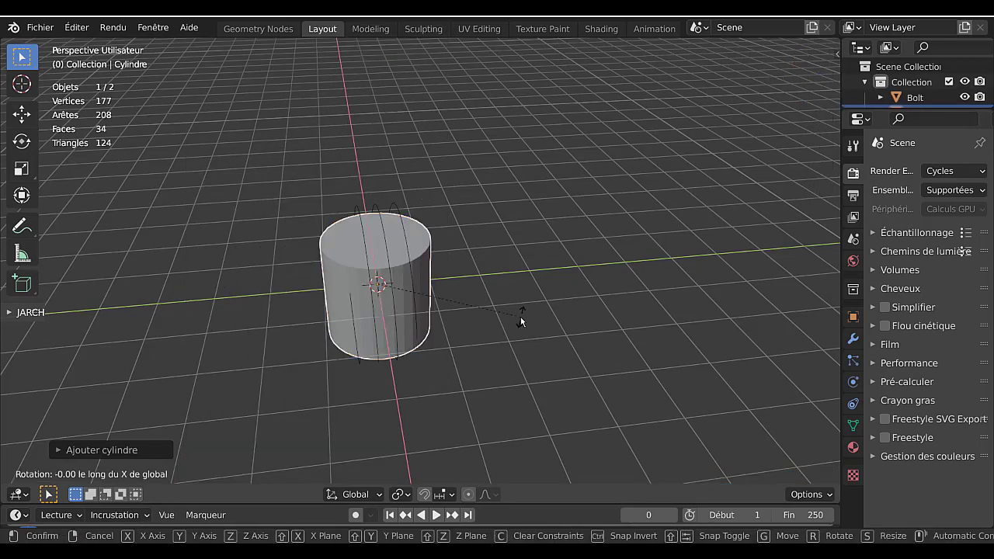
text(90)
key(Return)
- Scale the cylinder along the Y axis into a long peg passing through the coil
middle_drag(520, 318, 520, 306)
key(s)
key(y)
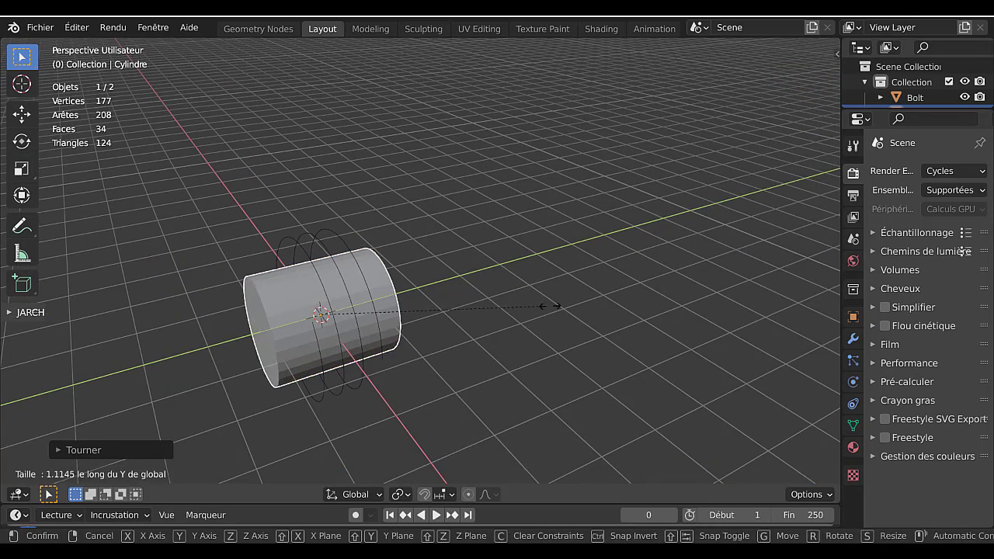
click(184, 356)
- Move the coil off the cylinder to free space beside it and place the 3D cursor away from both objects
middle_drag(249, 353, 299, 344)
click(289, 350)
key(g)
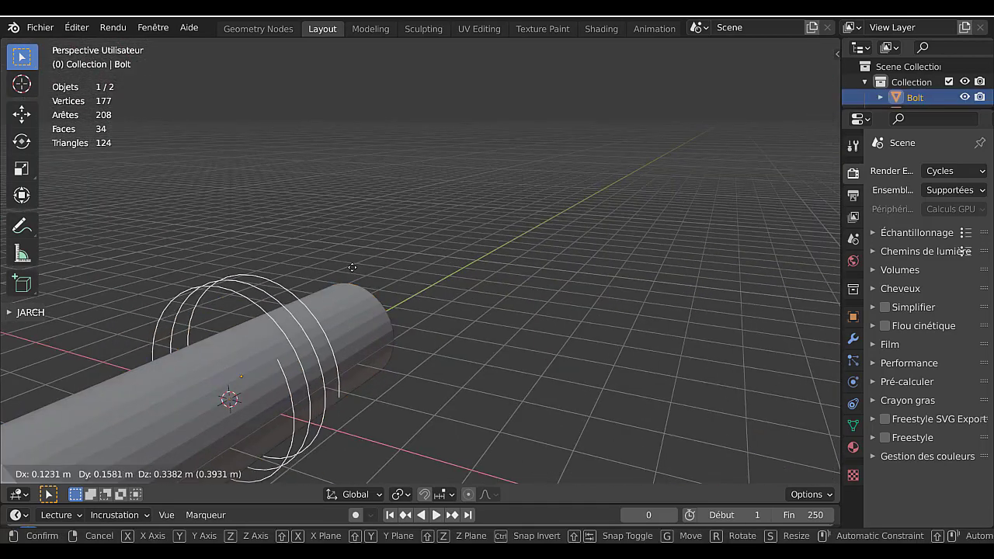
click(555, 252)
scroll(542, 281, down, 3)
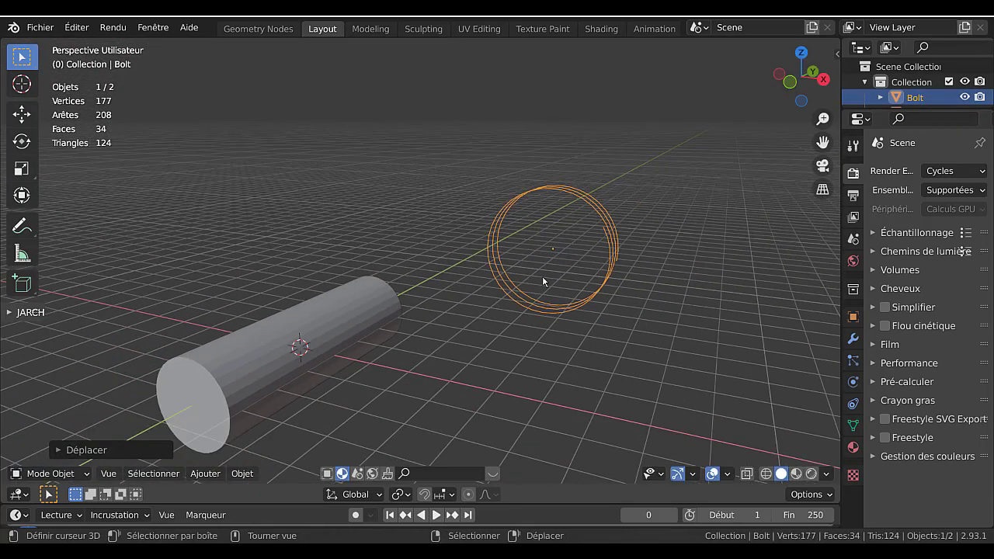
middle_drag(590, 254, 413, 337)
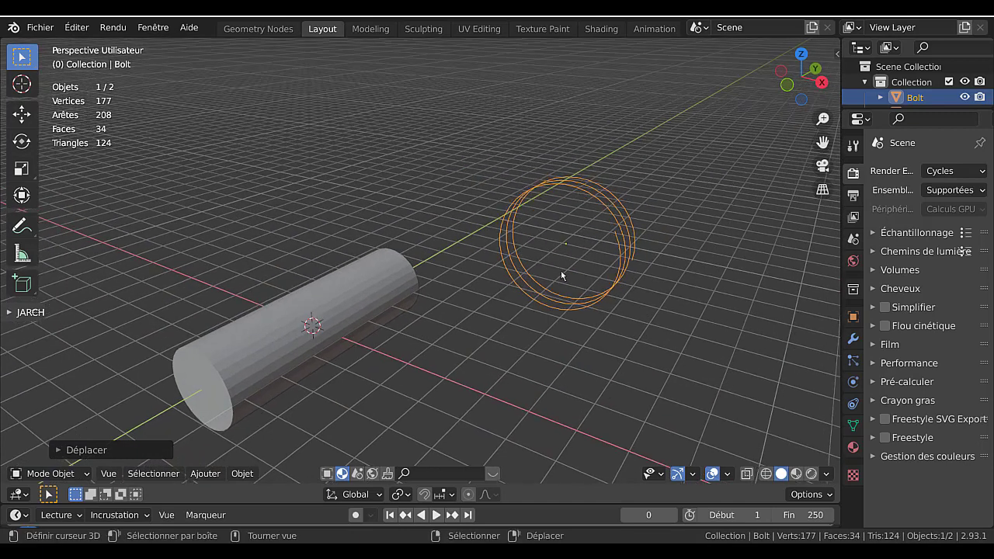
shift+right_click(483, 340)
- In Edit Mode, add one loop cut around the middle of the cylinder
click(353, 299)
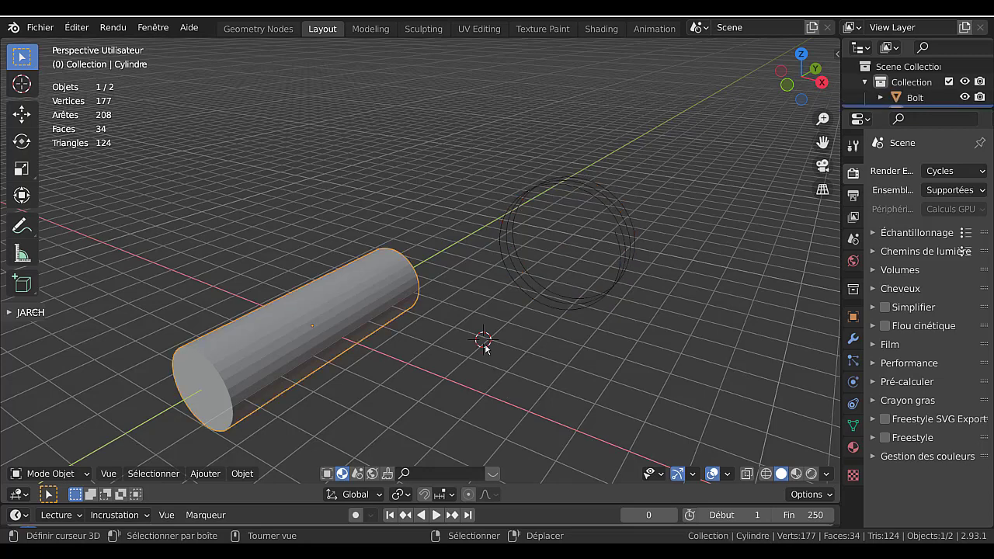
key(Tab)
middle_drag(342, 350, 326, 351)
key(ctrl+r)
click(326, 346)
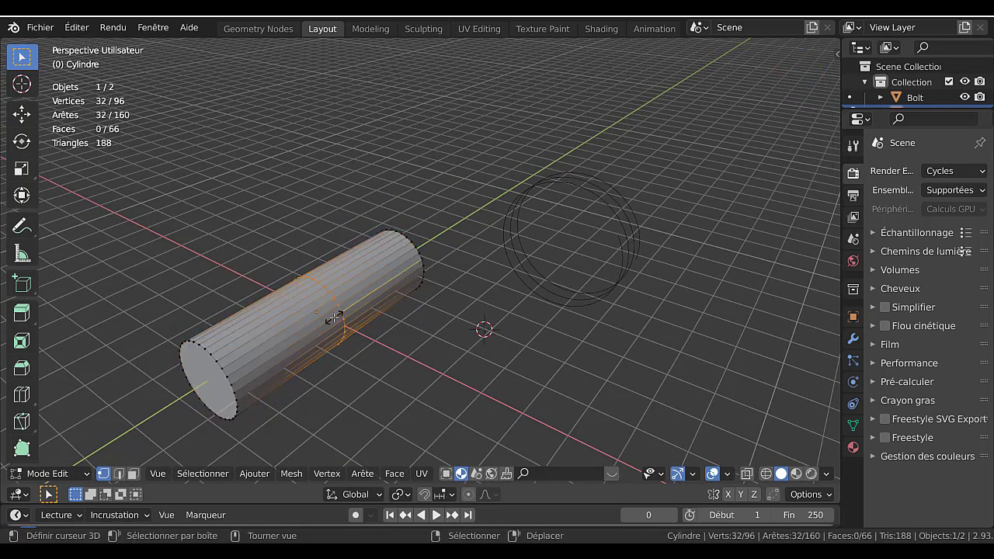
click(330, 335)
scroll(329, 334, up, 2)
scroll(359, 362, down, 2)
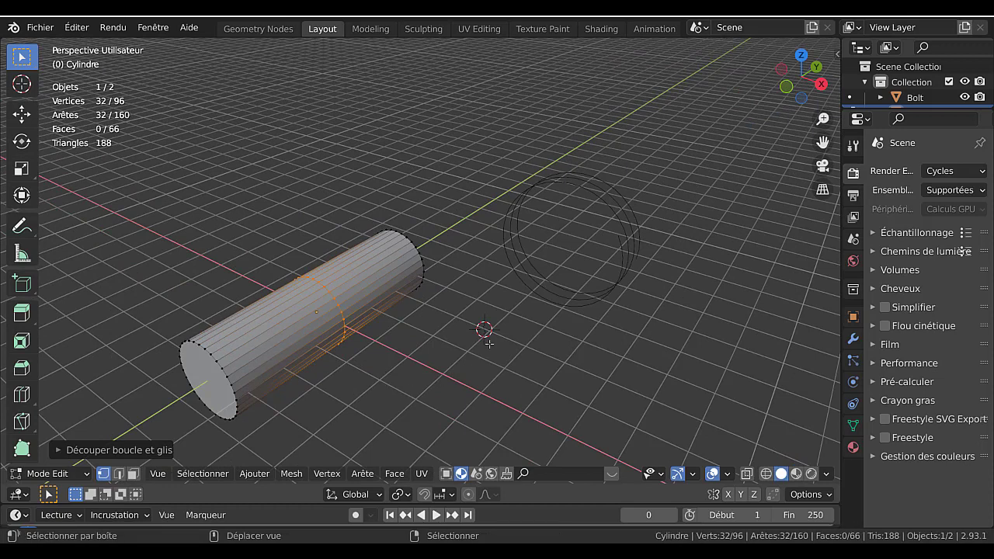
- Snap the 3D cursor to the selected edge loop so that it sits at the centre of the cylinder
key(shift+s)
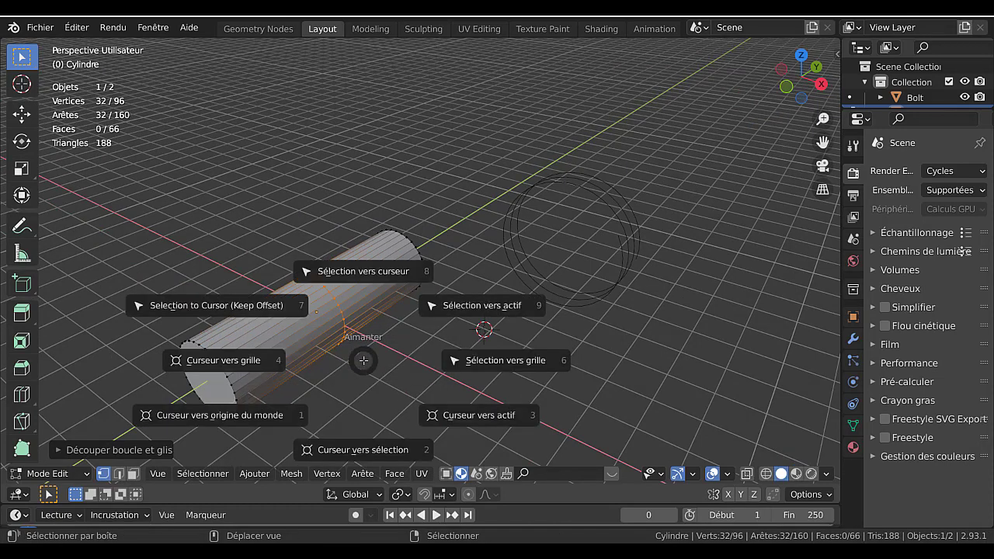
click(371, 452)
scroll(320, 300, up, 2)
middle_drag(317, 318, 372, 296)
middle_drag(296, 361, 362, 297)
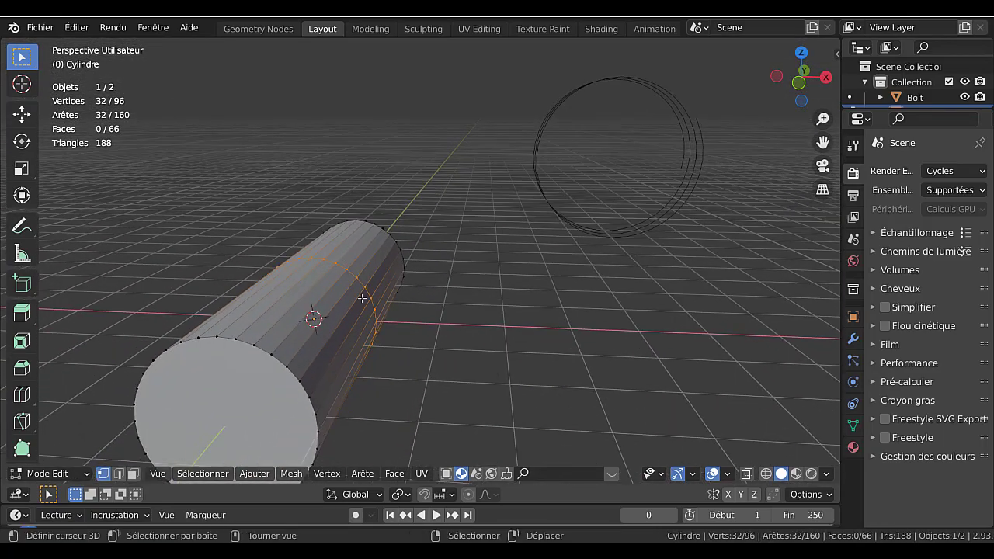
scroll(370, 327, down, 4)
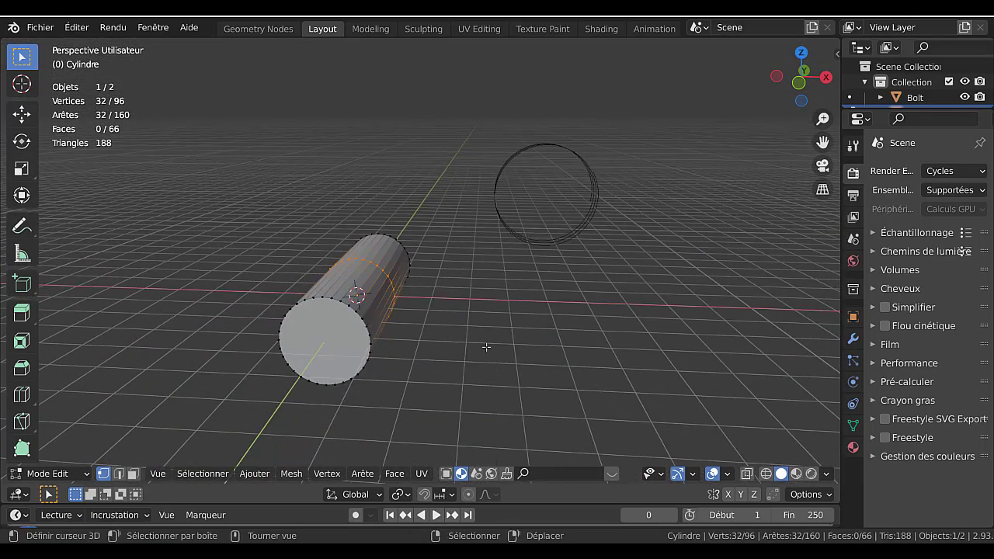
middle_drag(489, 346, 441, 361)
- Return to Object Mode, snap the coil to the 3D cursor at the cylinder's centre, and show its alignment in front view
key(Tab)
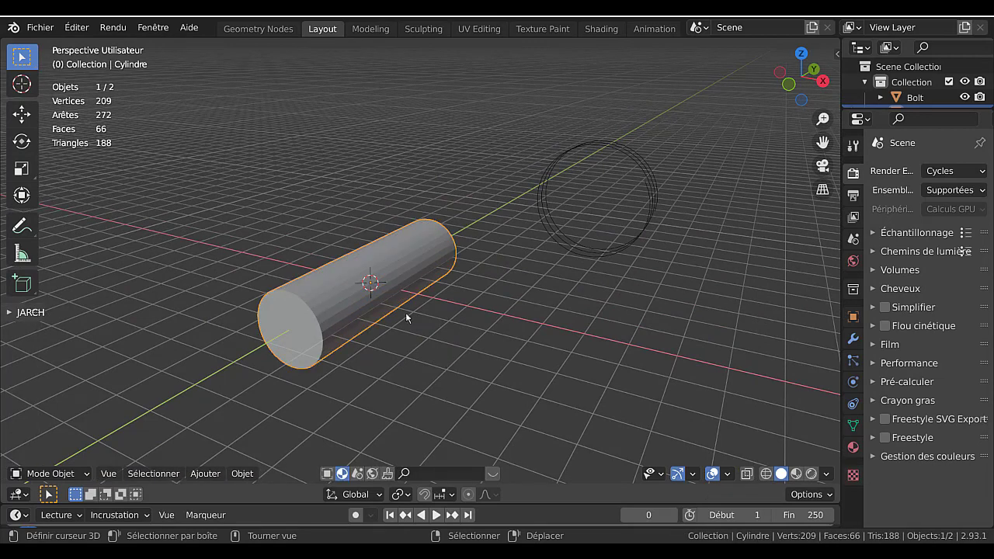
click(553, 231)
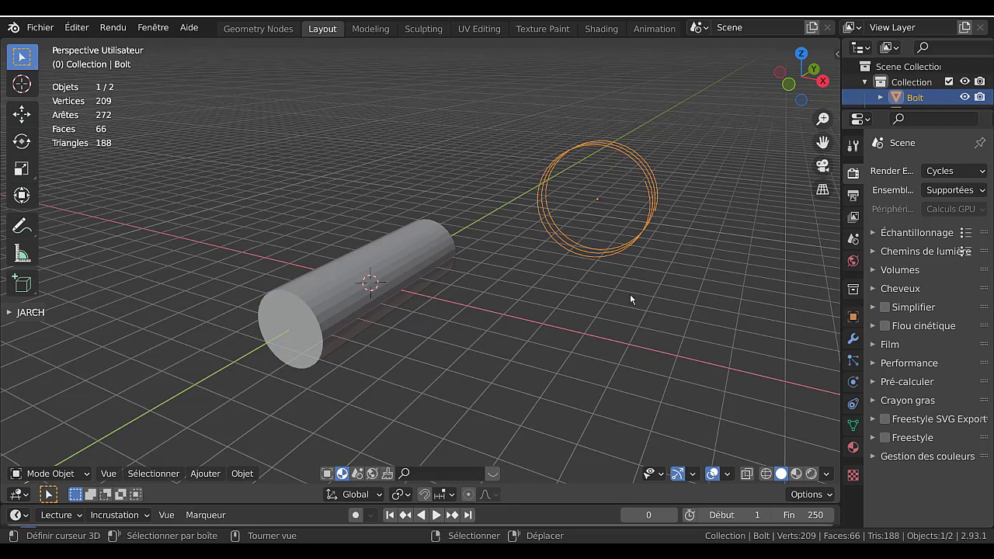
key(shift+s)
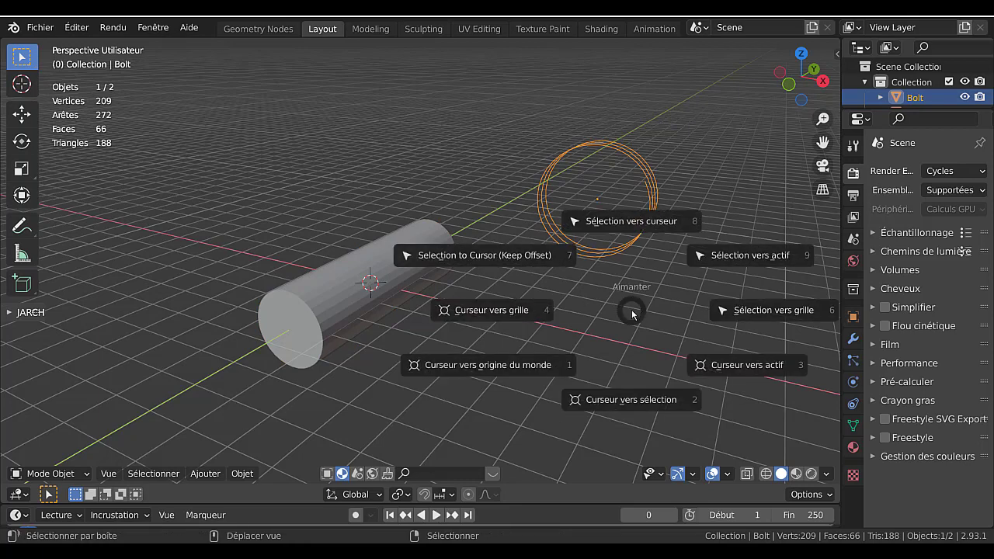
click(629, 225)
scroll(359, 345, up, 3)
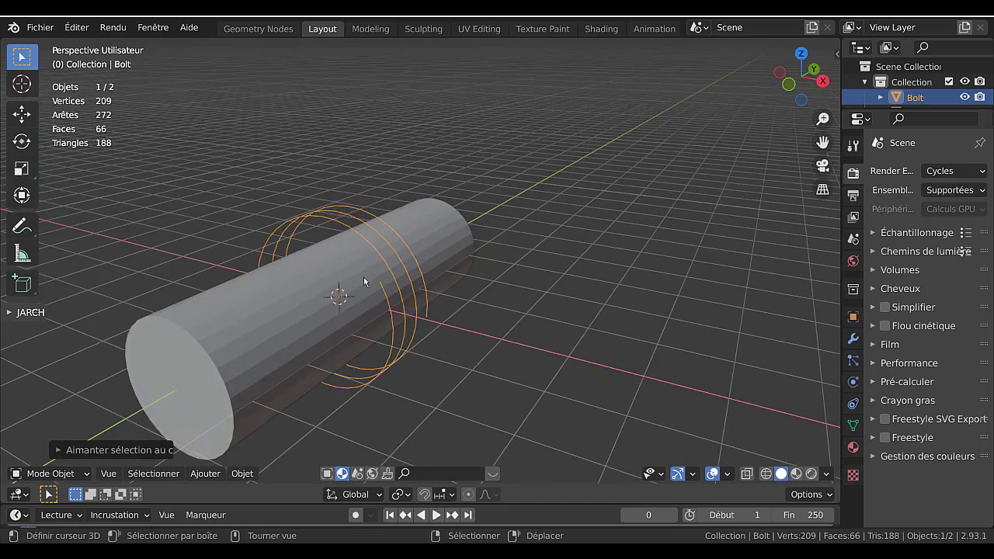
middle_drag(344, 337, 444, 329)
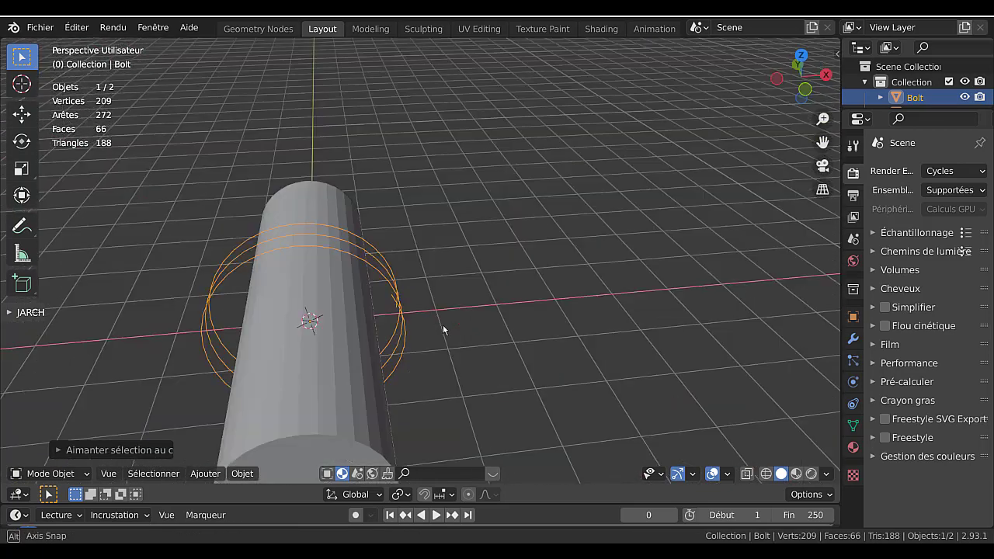
key(KP_3)
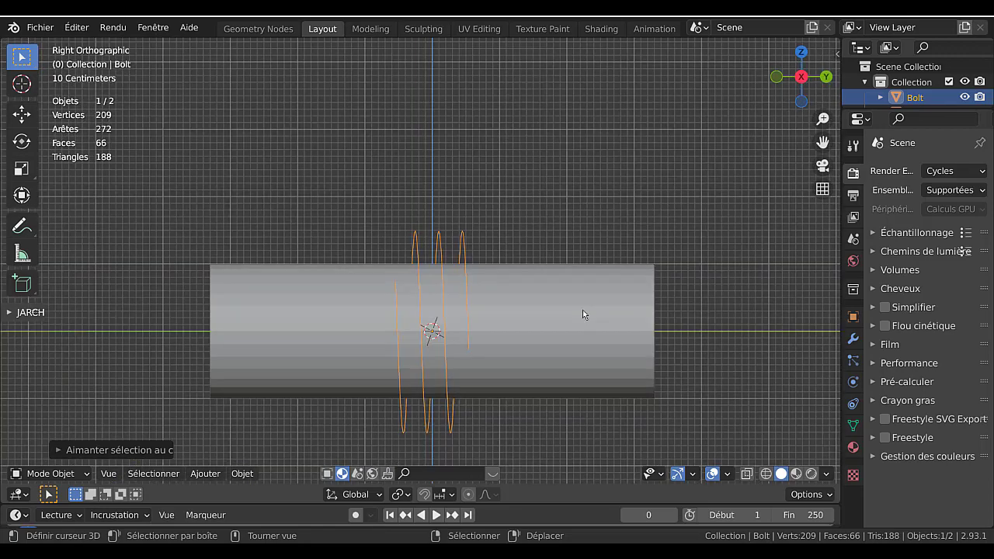
key(KP_1)
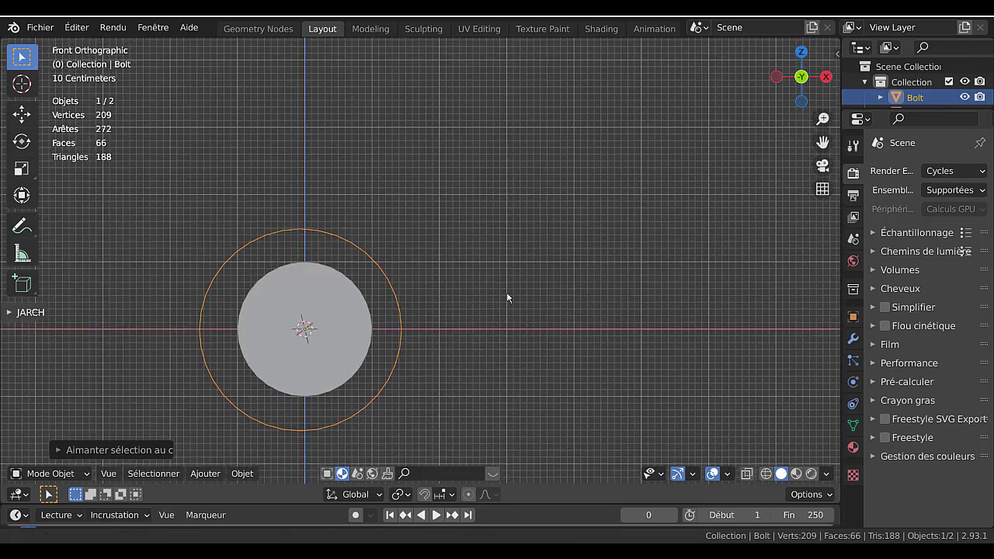
shift+middle_drag(507, 294, 598, 244)
scroll(452, 279, up, 2)
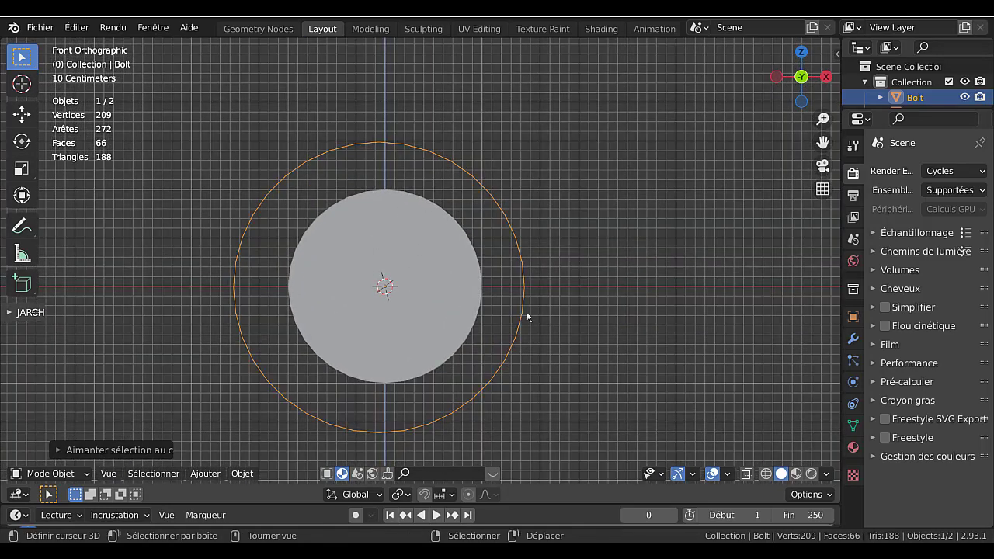
key(g)
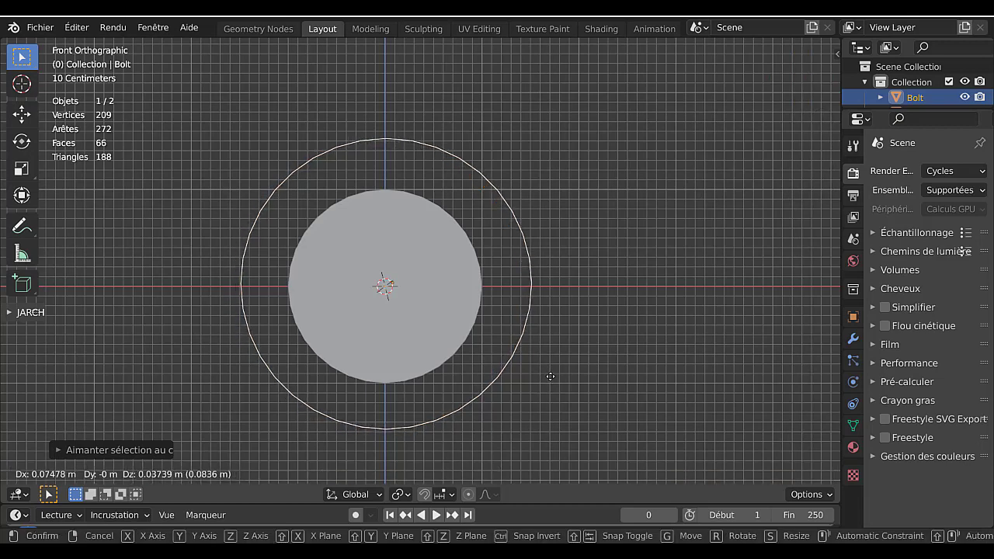
click(550, 377)
key(r)
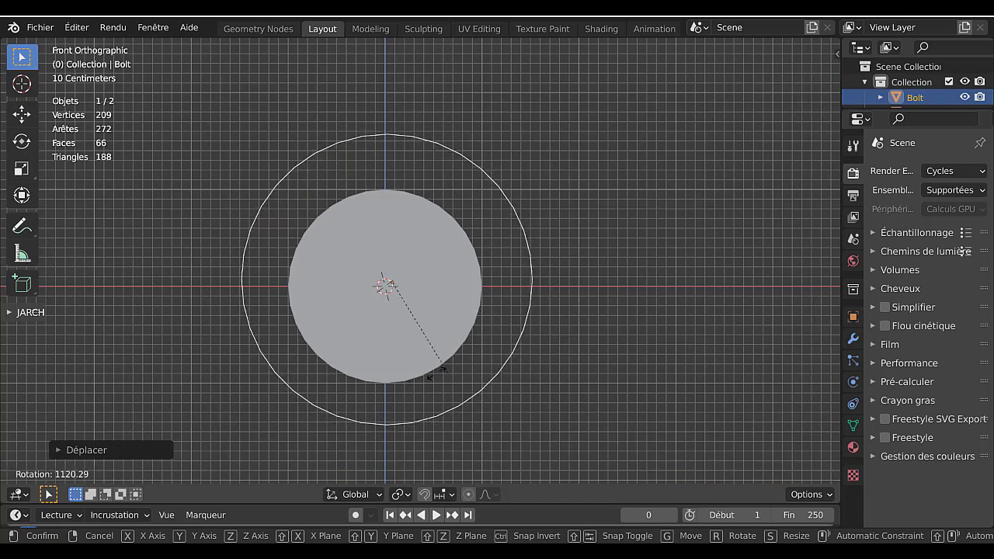
right_click(517, 346)
key(ctrl+z)
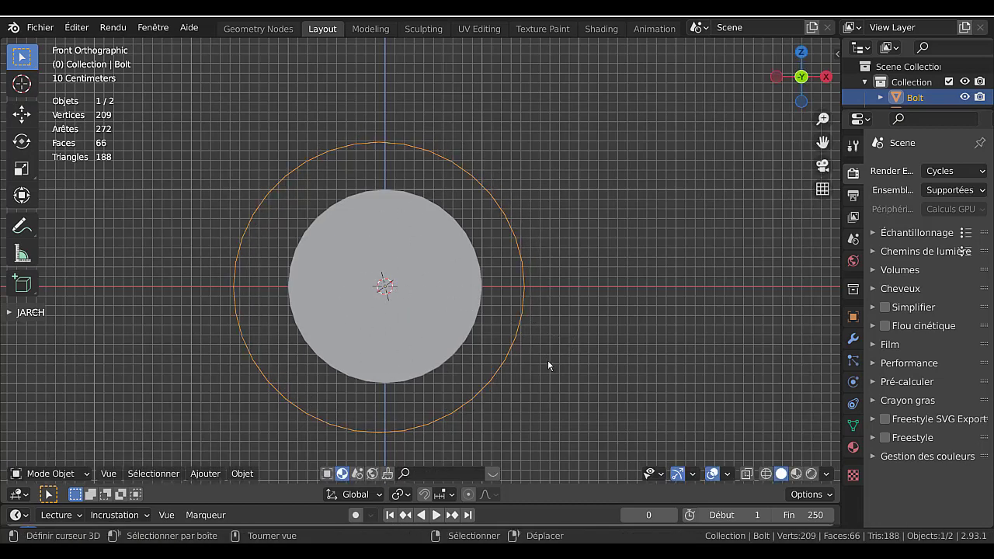
key(r)
right_click(551, 348)
- Move the coil about 0.06 m along X to centre it around the cylinder, and rotate it slightly about the X axis
key(g)
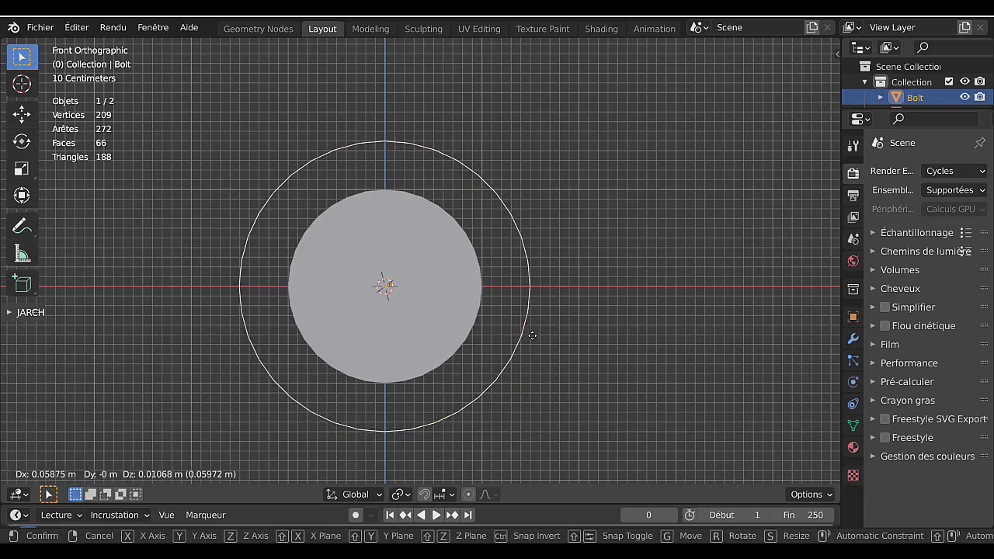
click(532, 338)
middle_drag(533, 337, 445, 312)
scroll(447, 311, up, 4)
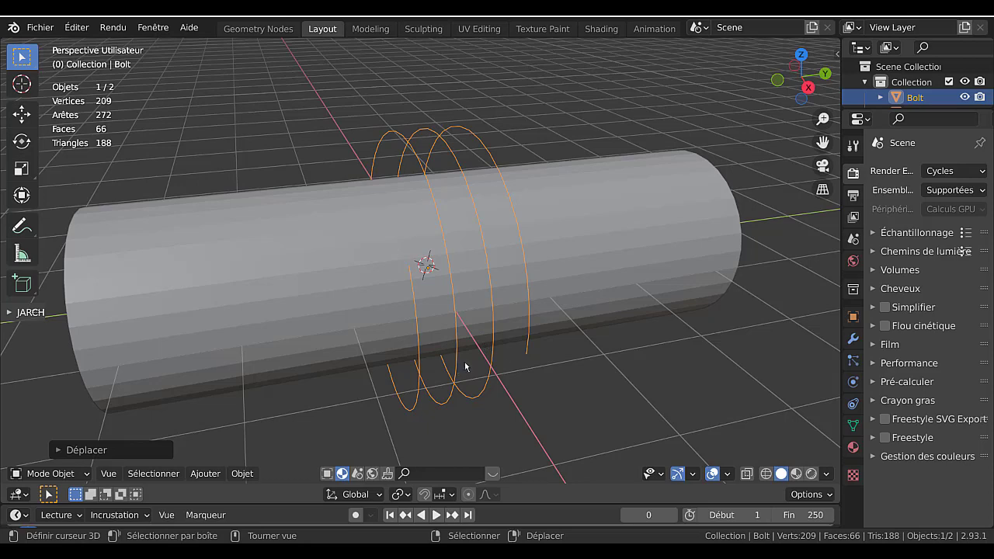
scroll(466, 377, up, 1)
middle_drag(467, 386, 473, 395)
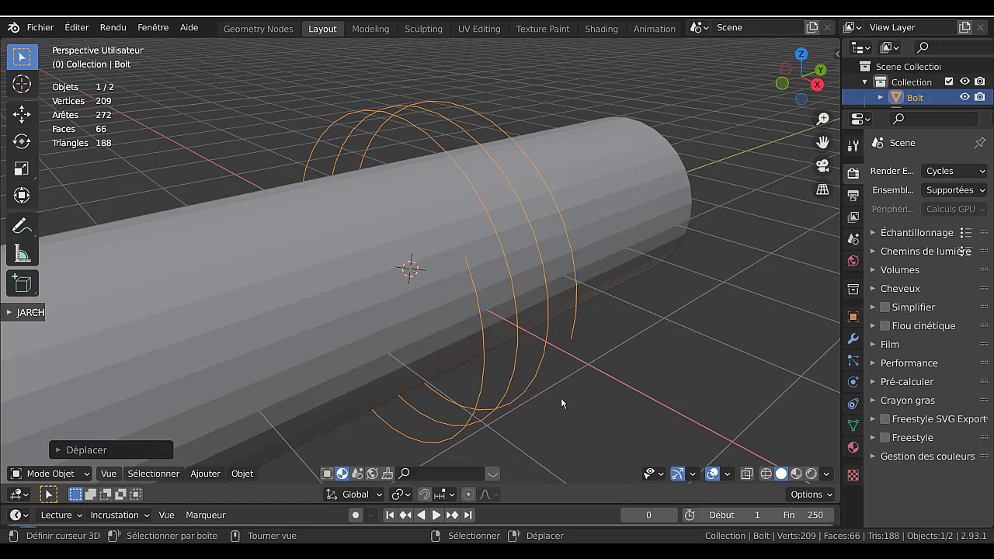
key(r)
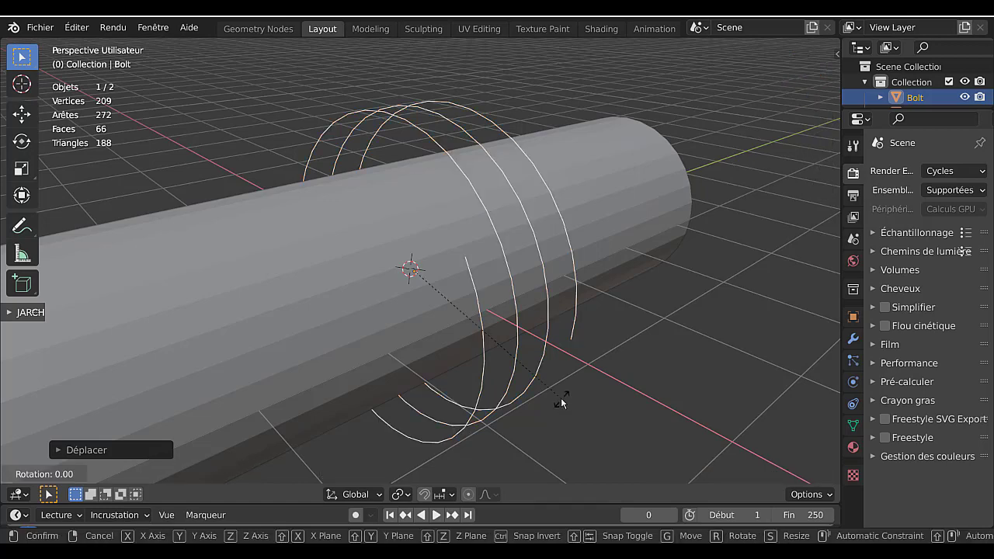
key(x)
click(555, 342)
- In Edit Mode, move the coil's near end vertex in front view far up and away past the opposite side of the cylinder
middle_drag(556, 342, 608, 319)
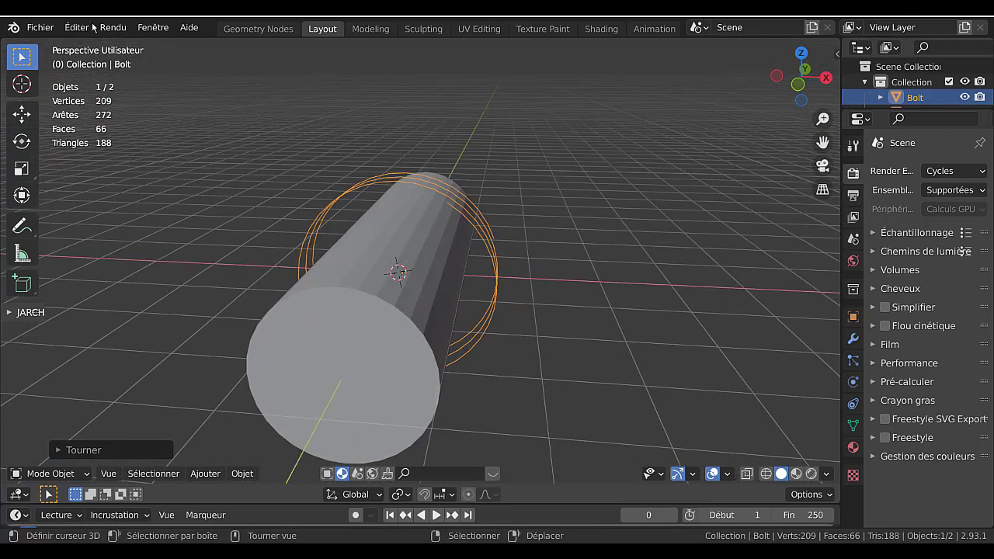
scroll(360, 181, up, 3)
middle_drag(360, 182, 354, 241)
key(Tab)
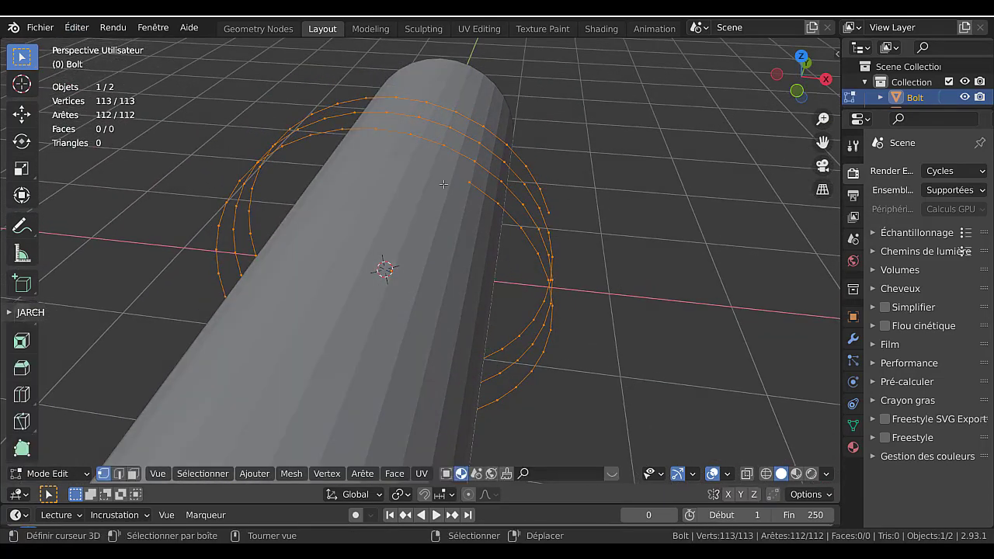
click(472, 187)
scroll(528, 237, down, 4)
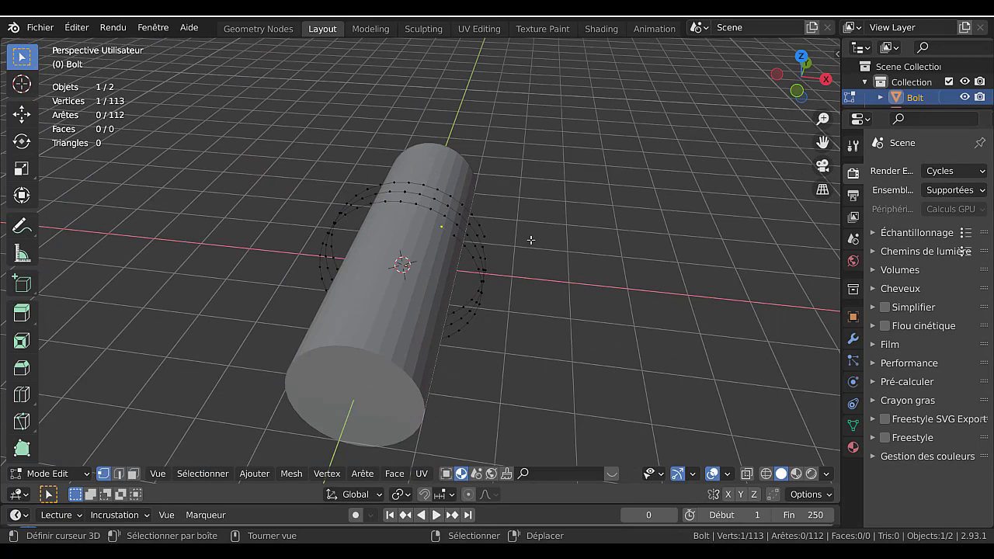
key(KP_1)
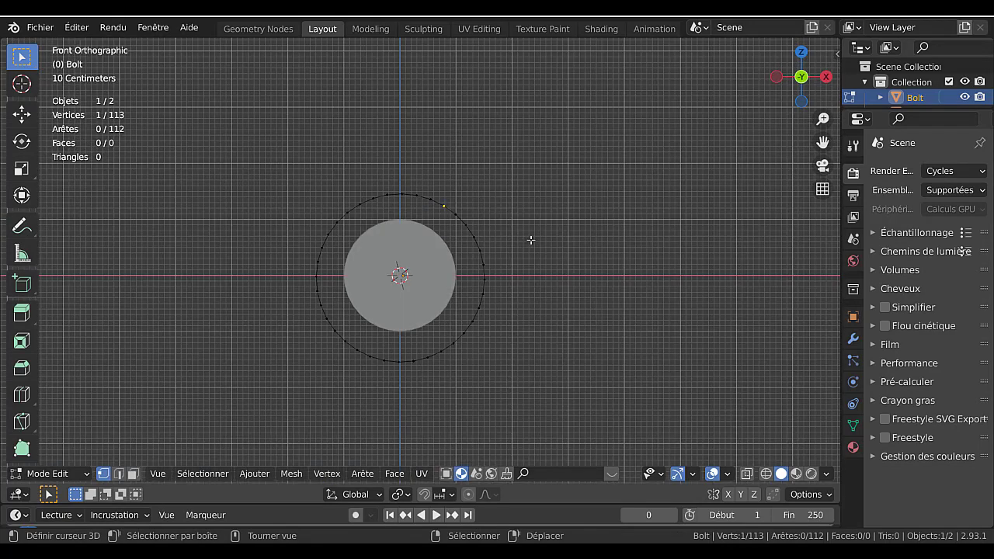
key(g)
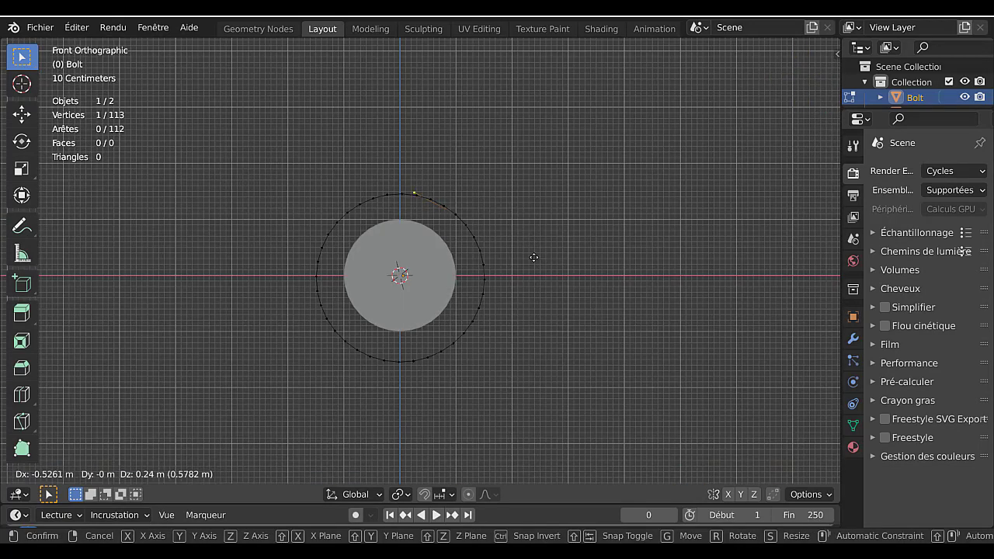
click(328, 164)
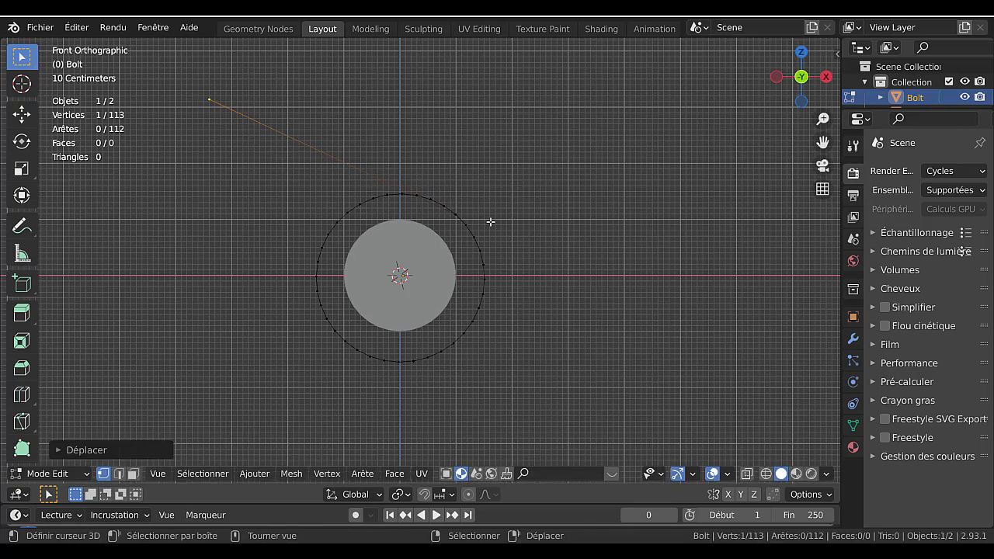
- Turn on X-ray and circle-select all the winding vertices, leaving out the pulled-out end vertex
middle_drag(491, 223, 392, 259)
scroll(369, 259, up, 4)
scroll(396, 258, down, 4)
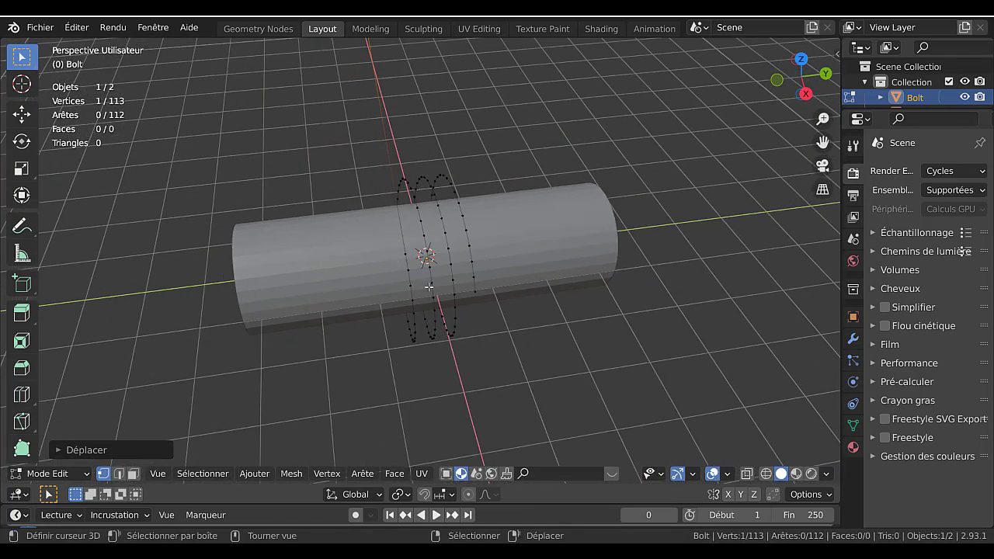
scroll(429, 286, down, 2)
click(503, 324)
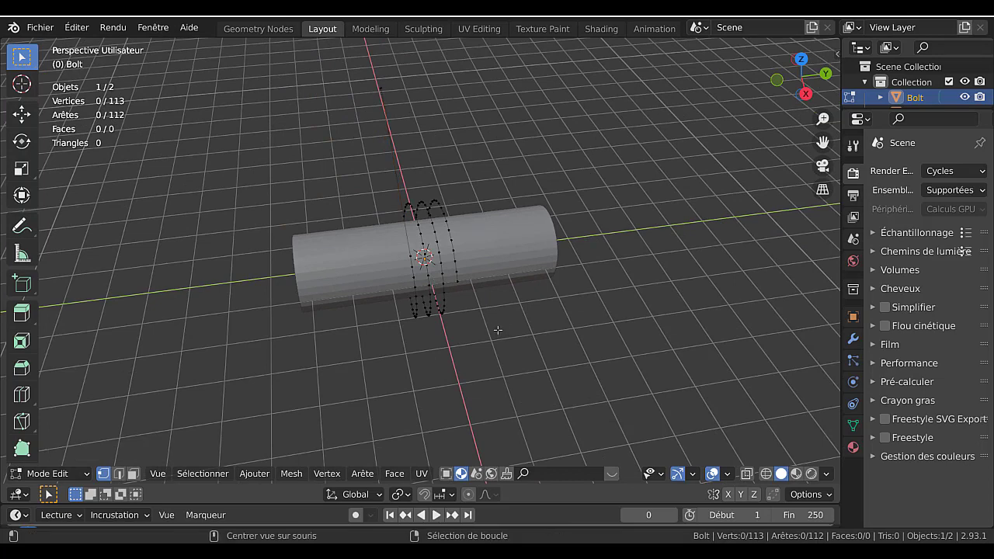
key(alt+z)
scroll(440, 270, down, 4)
scroll(433, 255, up, 4)
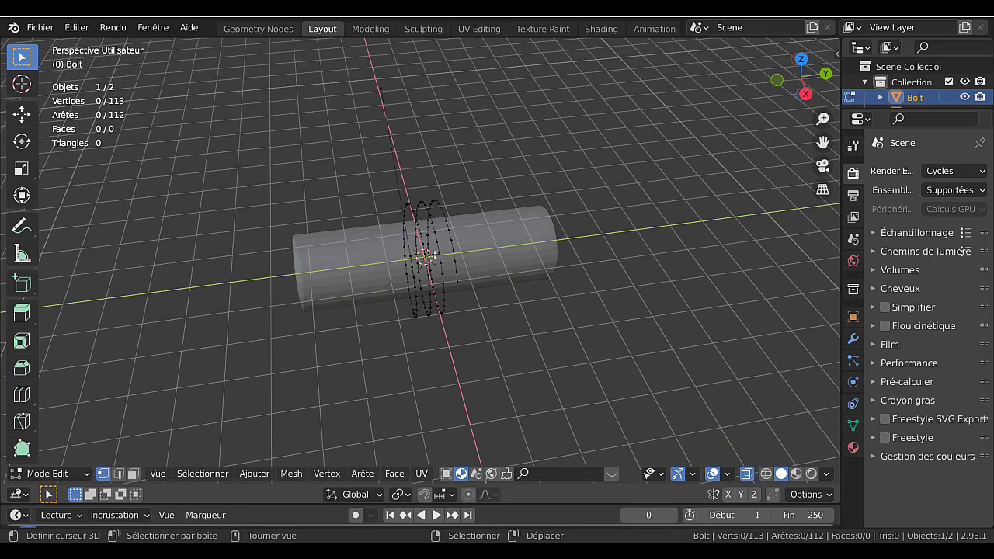
key(c)
mouse_move(434, 221)
mouse_down()
mouse_move(419, 293)
mouse_move(435, 252)
mouse_up()
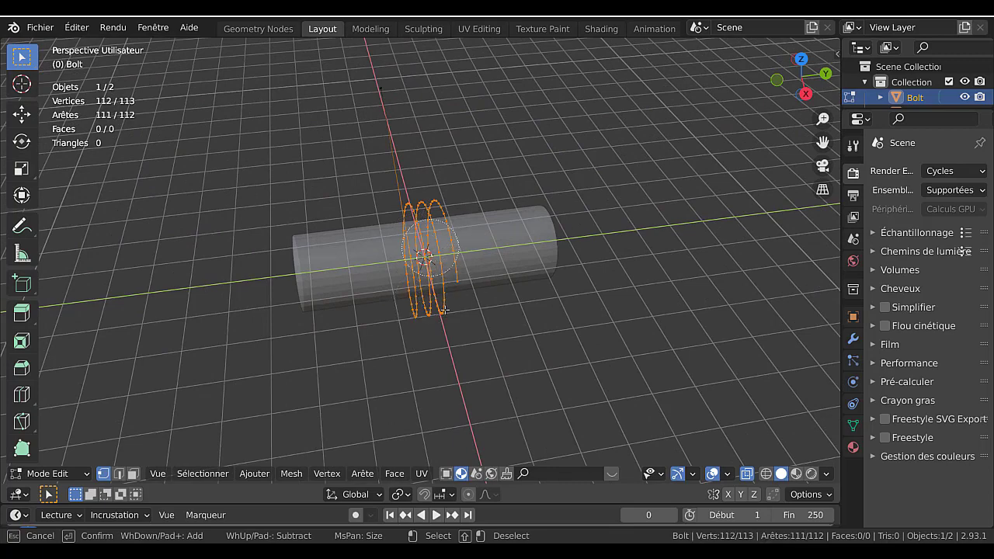
right_click(462, 251)
- Scale the selected windings down twice until they closely wrap the cylinder, using about 0.915 for the second scaling, with X-ray turned off
middle_drag(463, 250, 573, 246)
scroll(574, 250, up, 4)
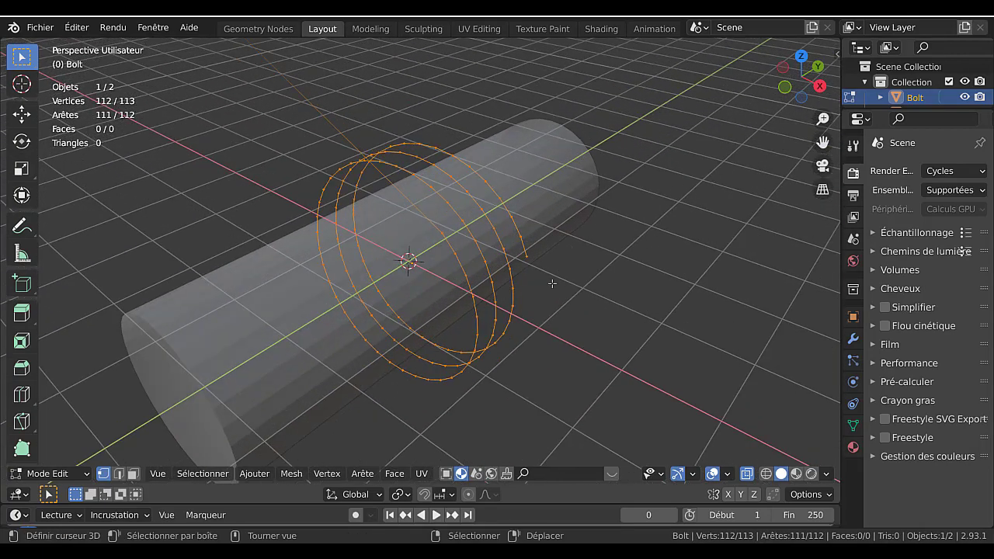
click(400, 494)
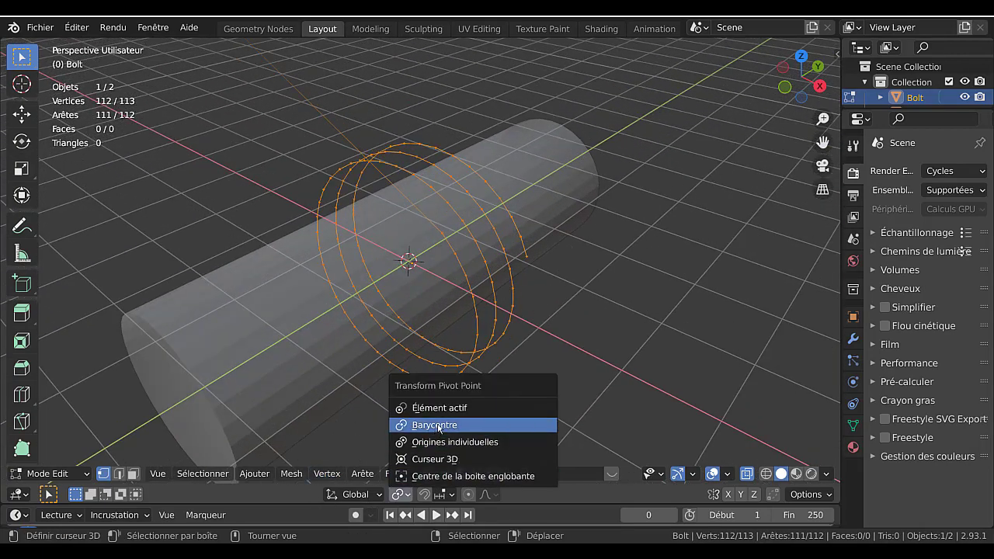
key(s)
click(581, 354)
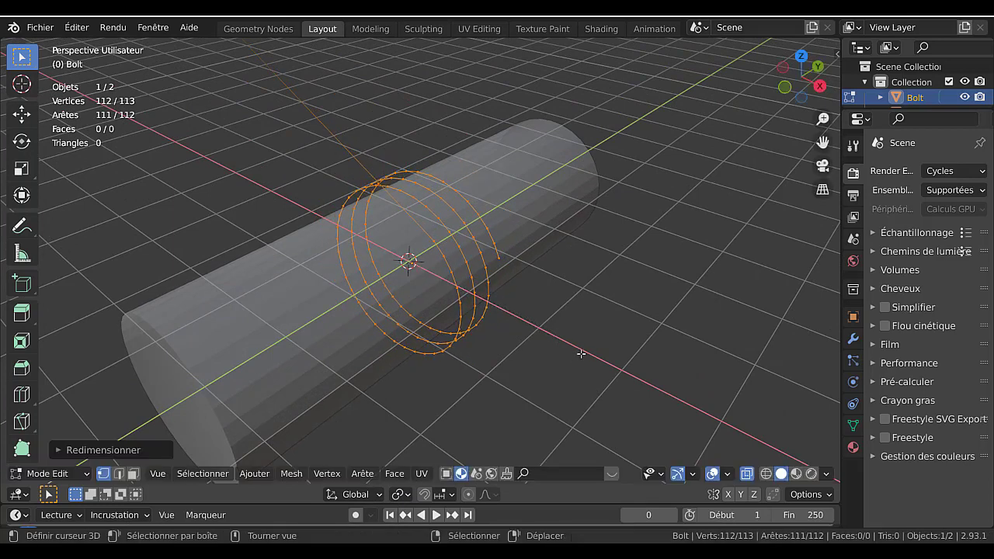
key(alt+z)
scroll(577, 361, up, 3)
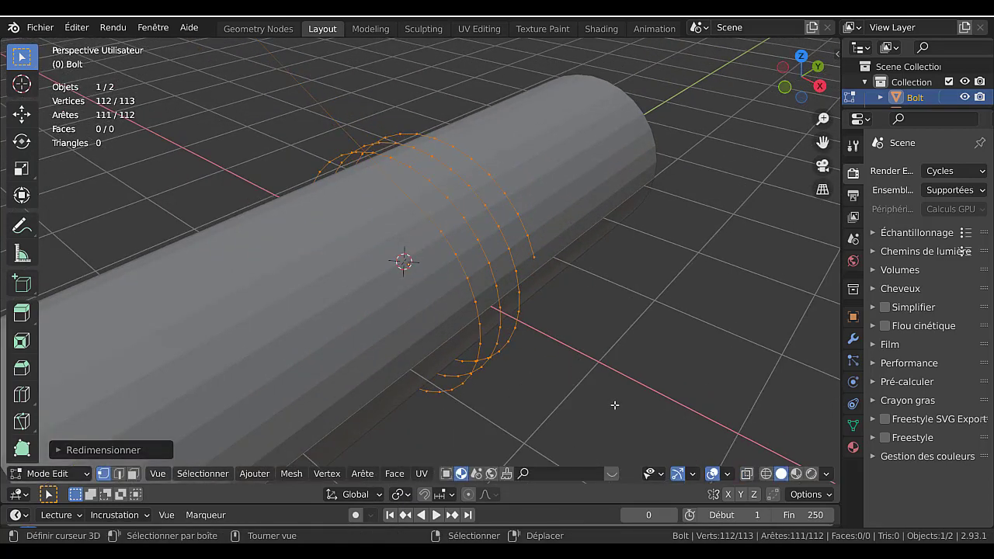
key(s)
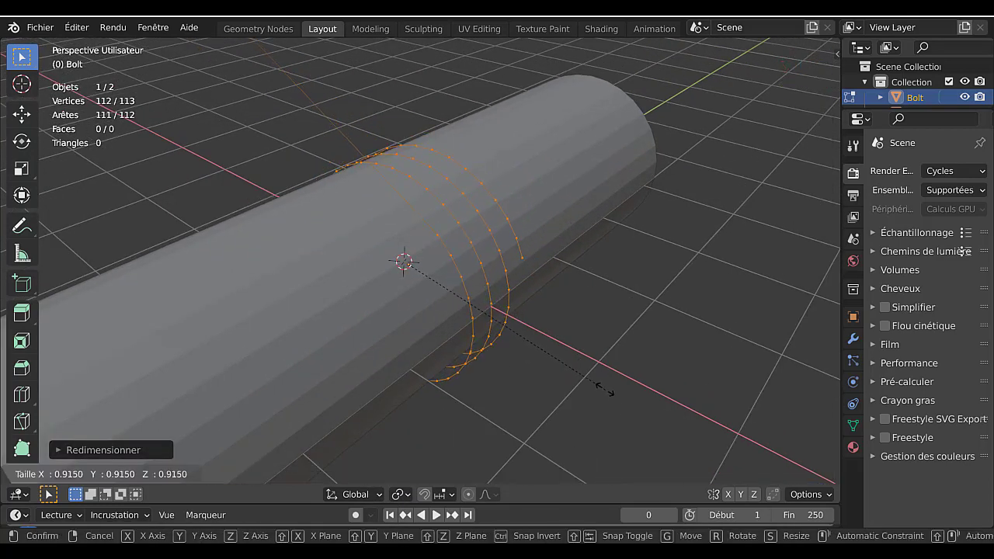
click(606, 391)
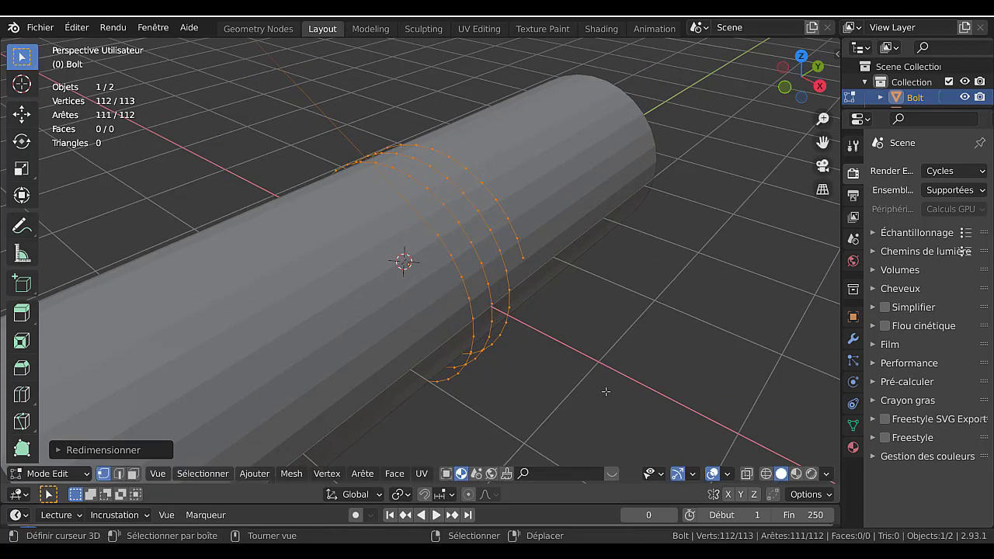
- In front view, move the selected windings about -0.02 m in X and 0.04 m in Z to centre them around the cylinder
key(KP_3)
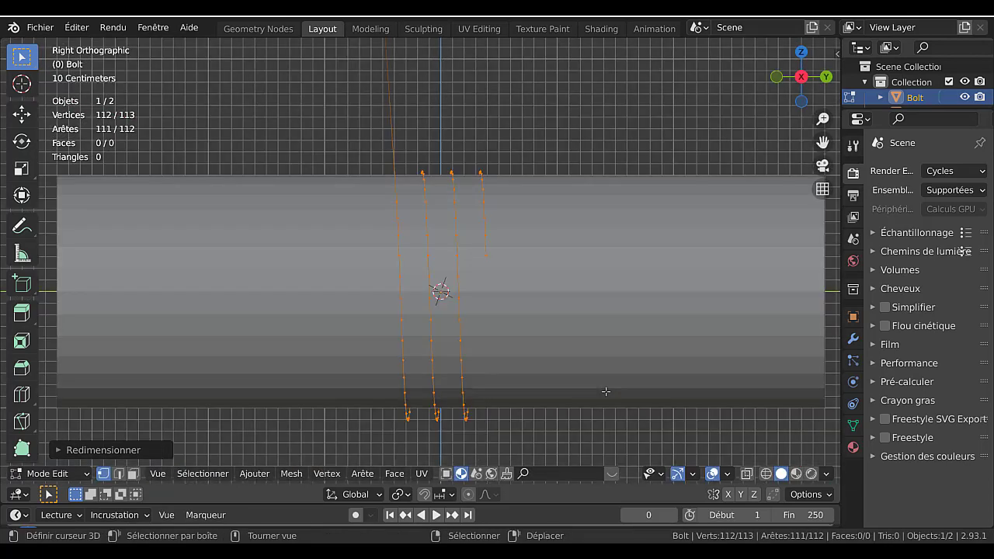
key(KP_1)
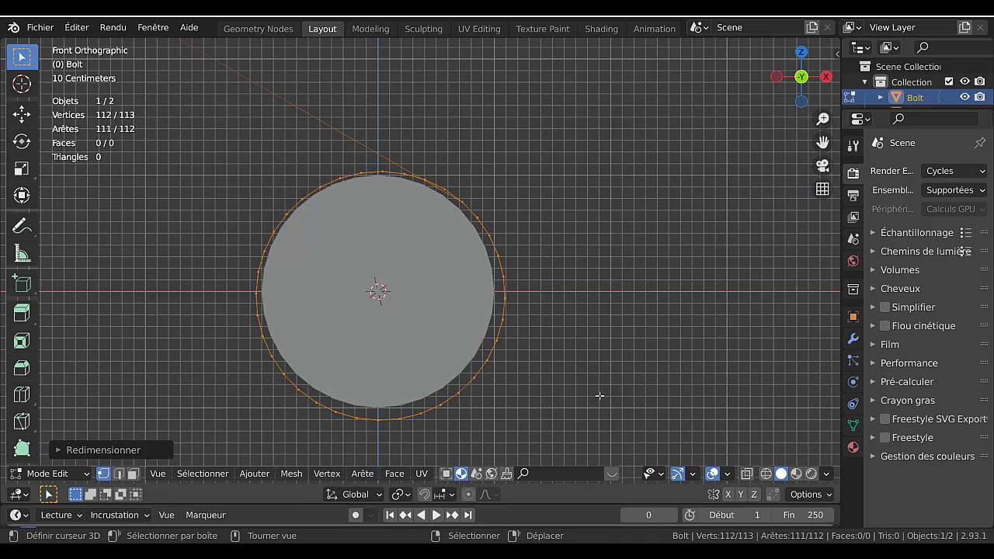
key(g)
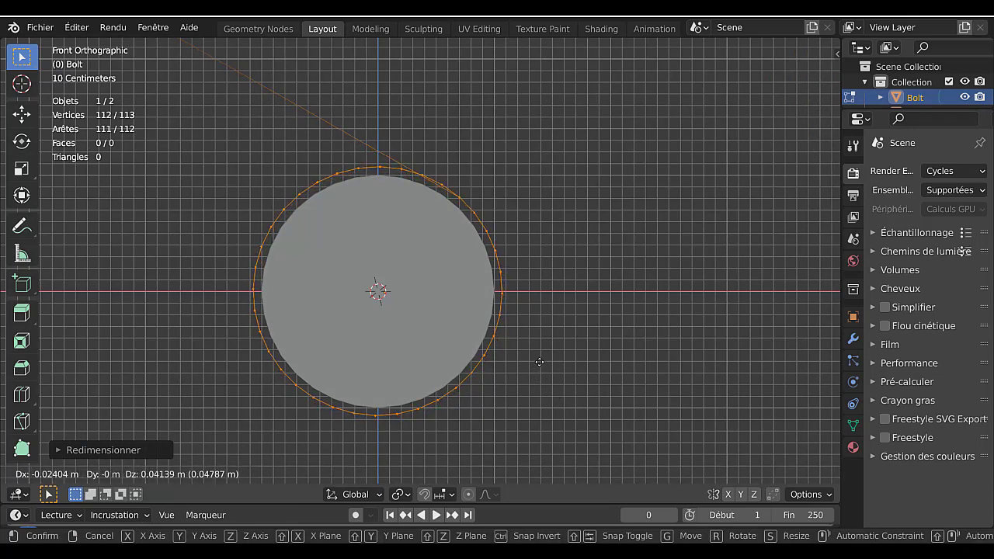
click(538, 365)
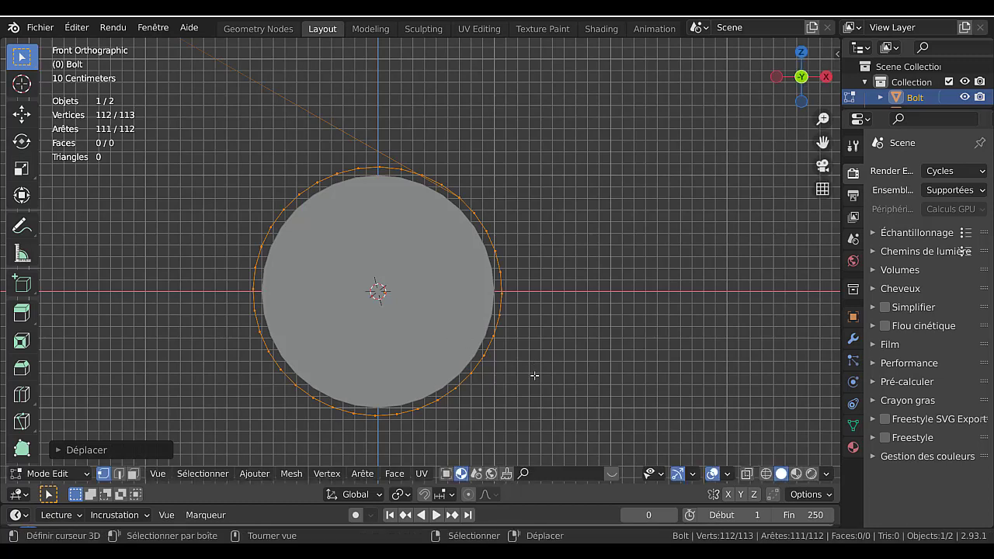
- Scale the selected windings down slightly so they sit closer to the cylinder, and leave Edit Mode to check the fit
key(s)
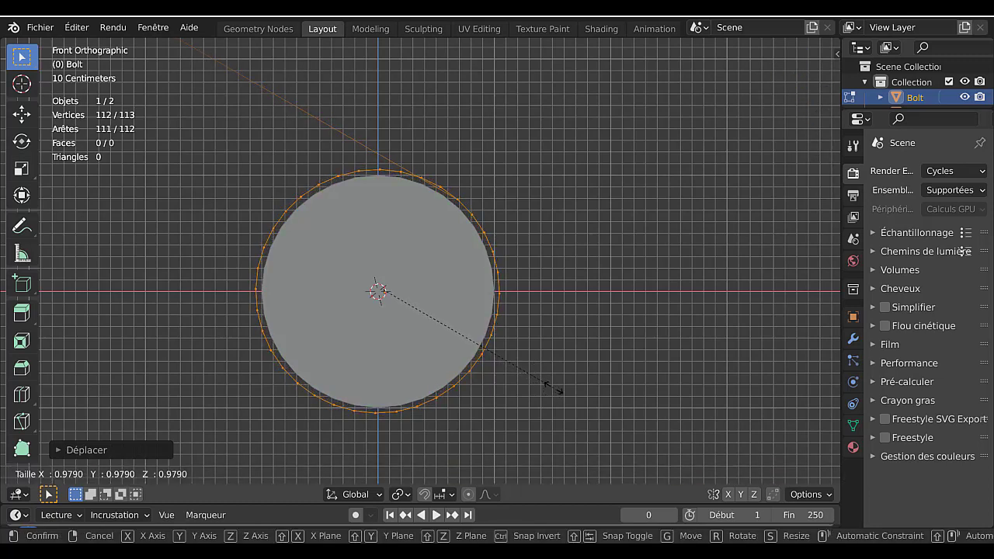
click(557, 391)
key(Tab)
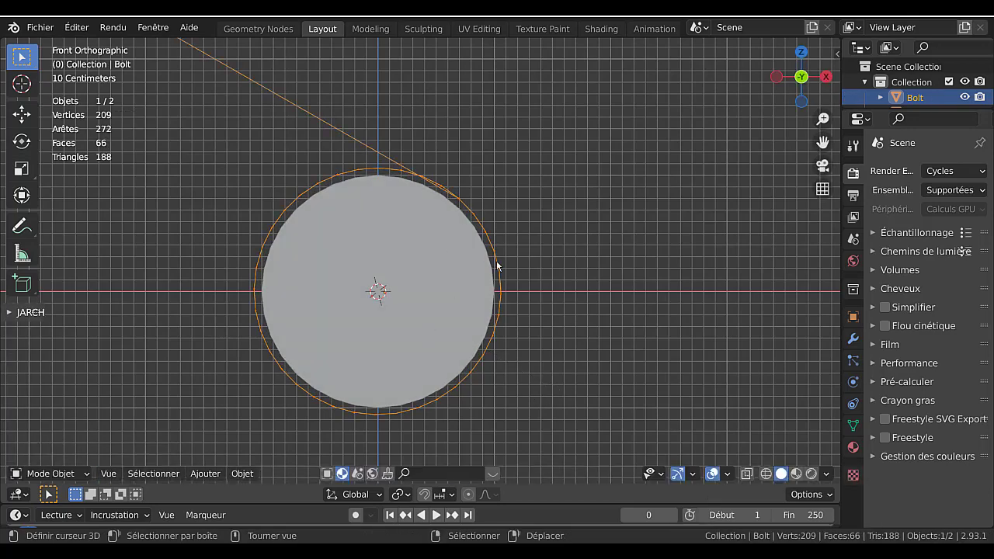
scroll(495, 304, down, 1)
middle_drag(495, 298, 410, 353)
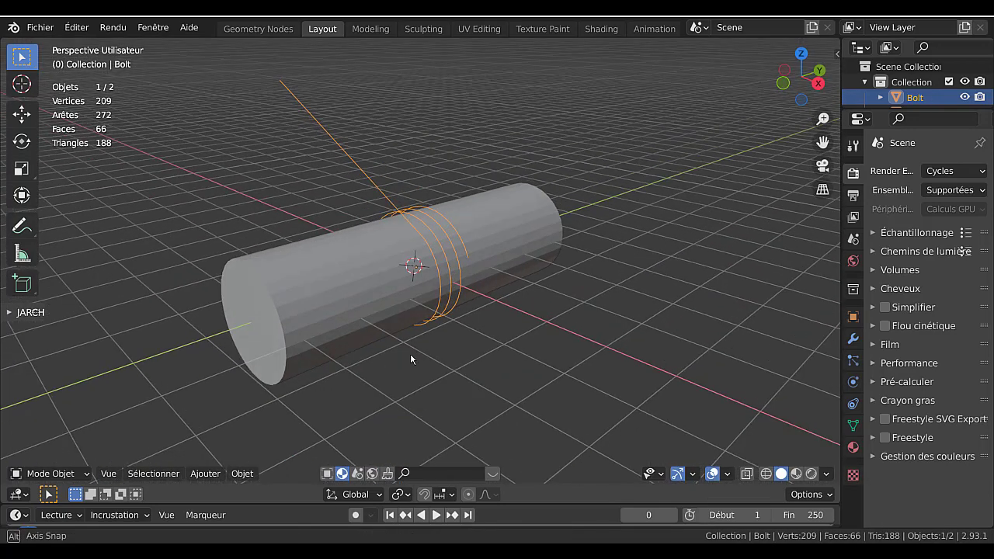
- Select the coil object around the cylinder in Object Mode and convert it from a mesh to a curve
scroll(430, 346, up, 1)
key(Tab)
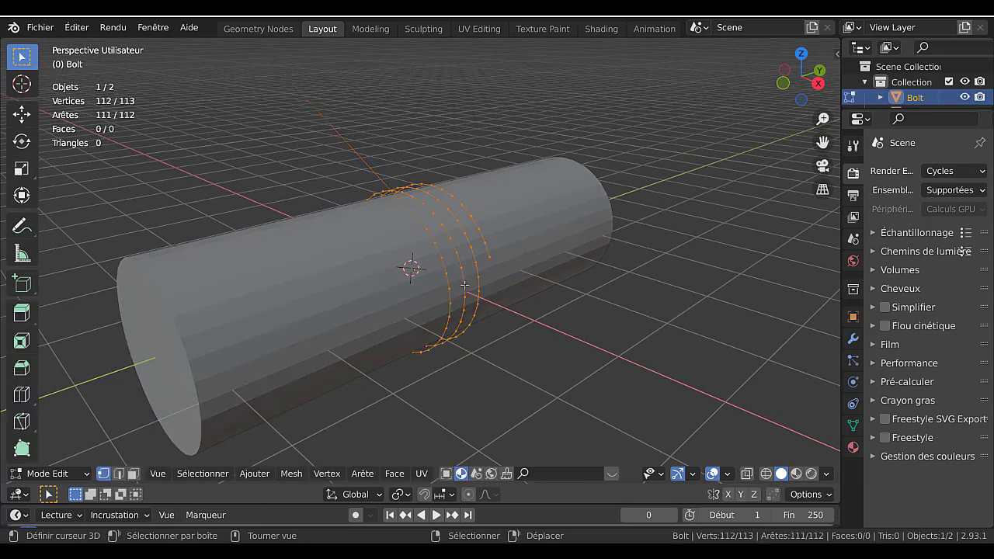
key(Tab)
click(464, 285)
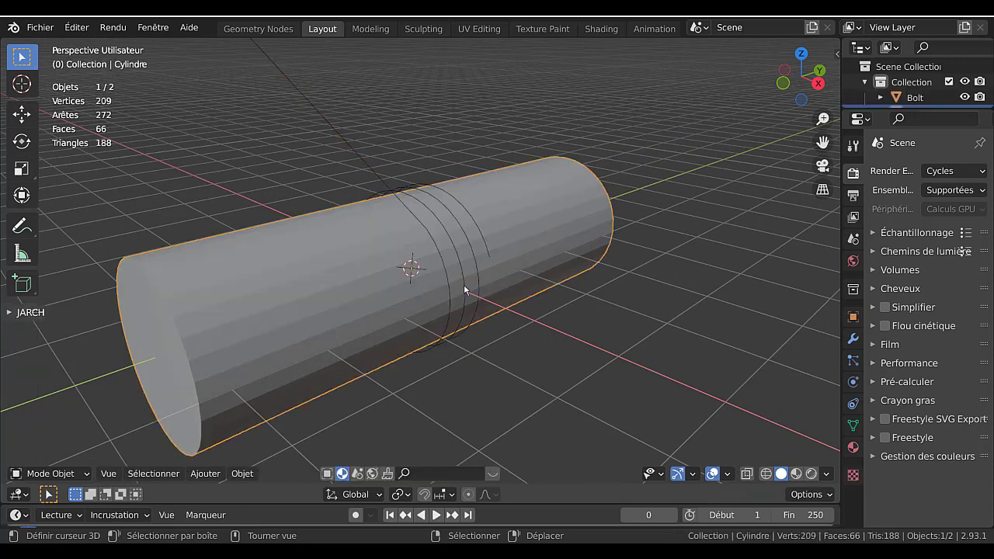
click(464, 285)
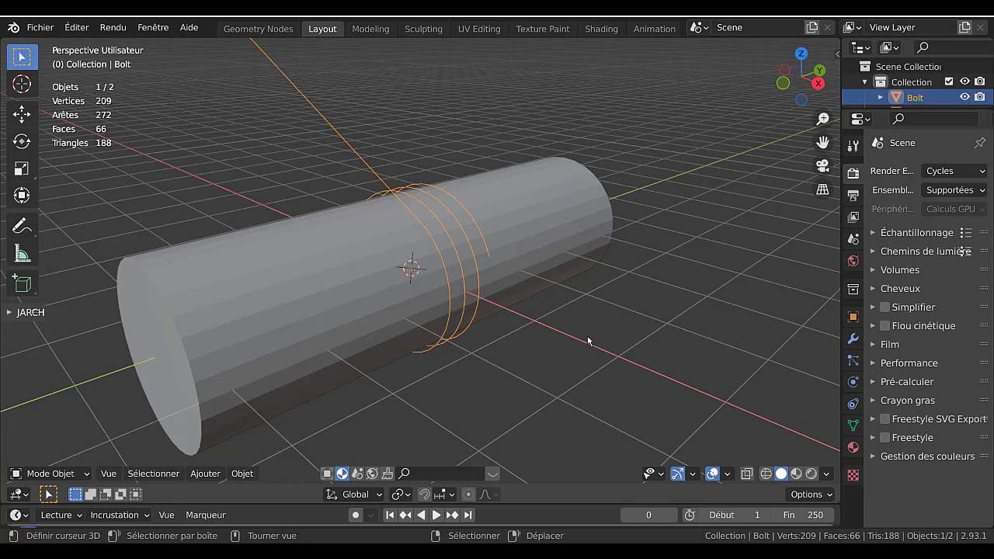
right_click(669, 131)
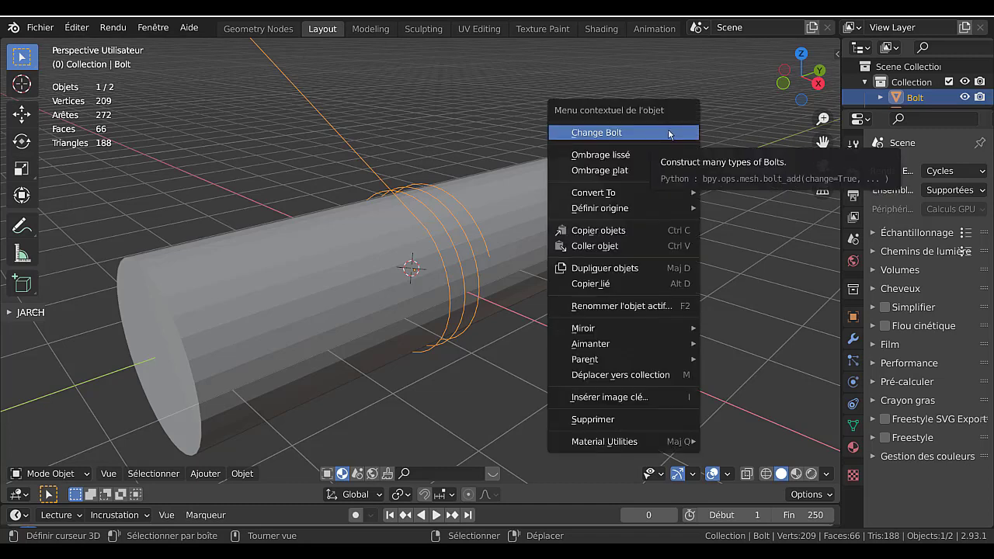
mouse_move(667, 200)
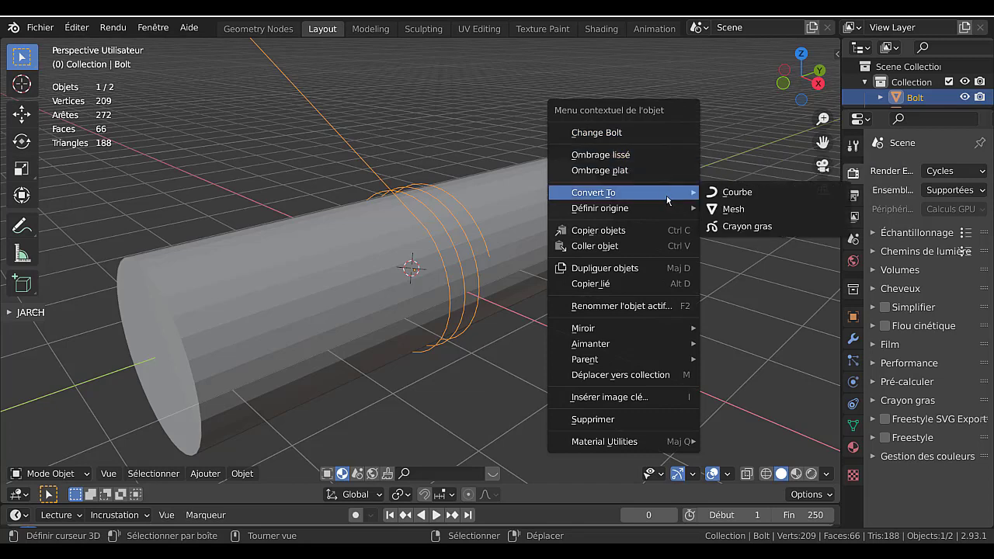
click(744, 195)
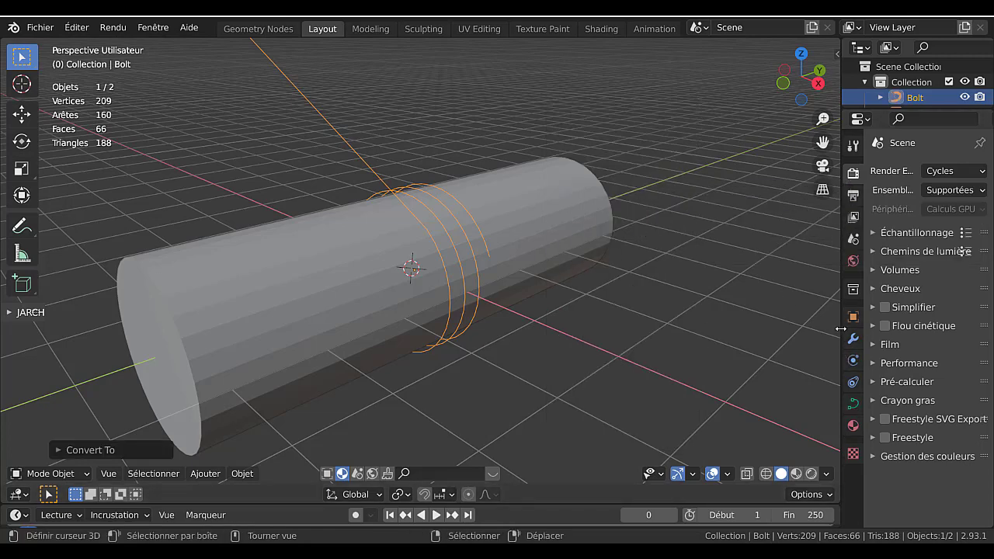
- Enter Edit Mode on the converted coil and expand the Geometry settings in its curve data properties to reach the bevel options
drag(841, 337, 801, 334)
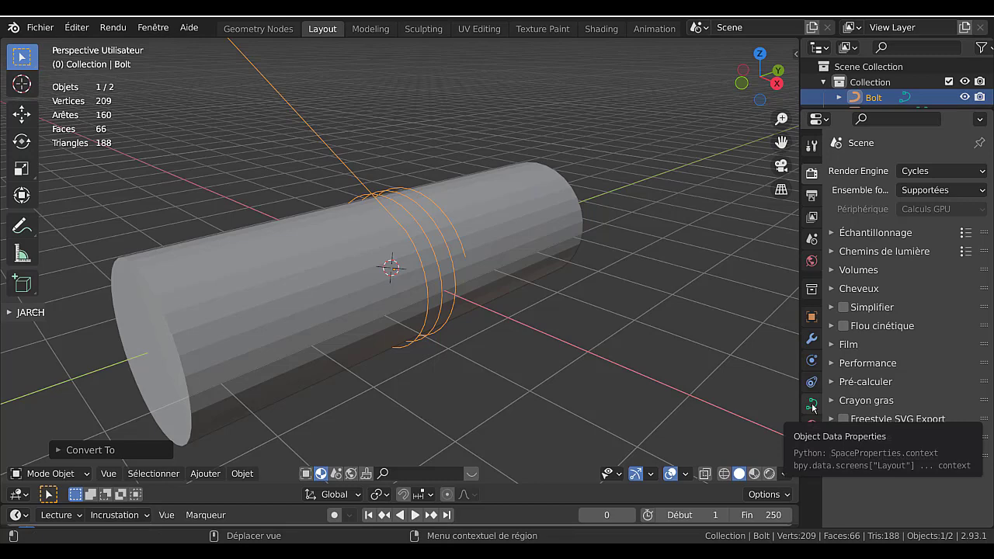
key(Tab)
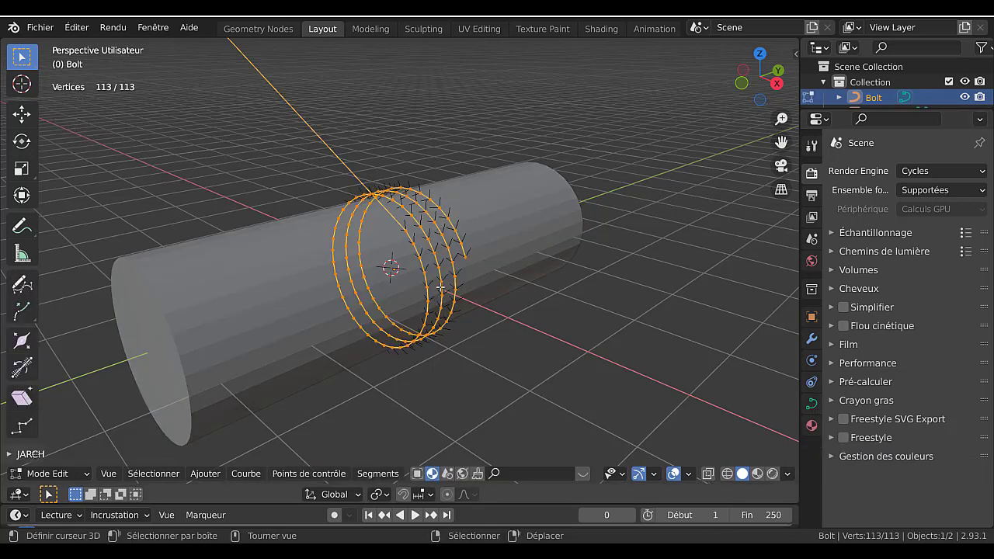
scroll(440, 282, up, 5)
scroll(440, 282, down, 3)
click(812, 405)
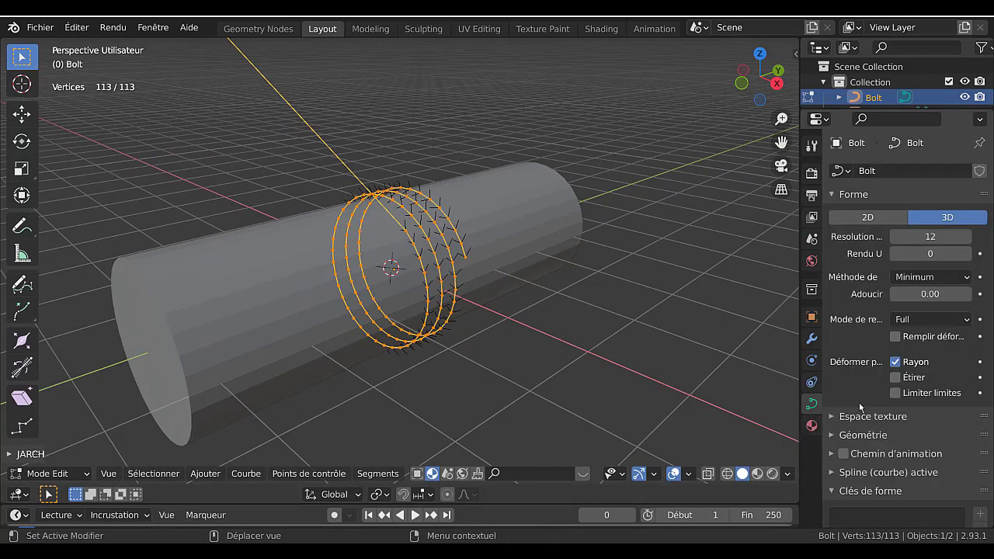
scroll(872, 394, down, 2)
scroll(872, 392, up, 1)
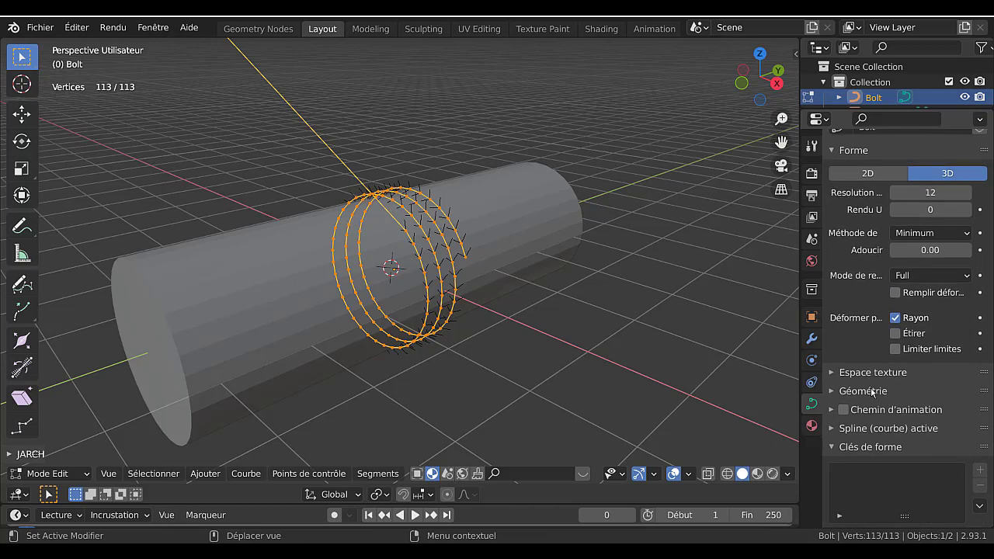
click(835, 393)
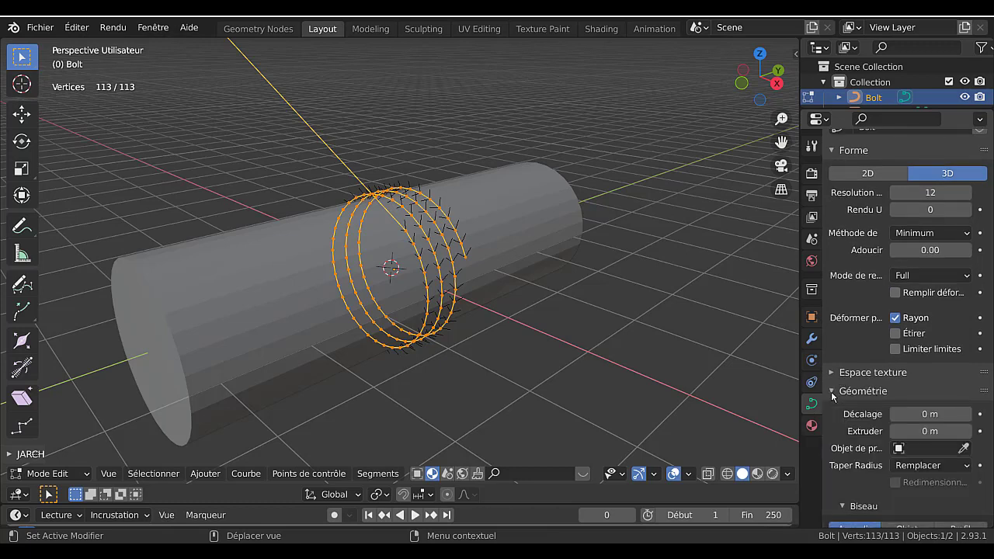
scroll(833, 396, down, 3)
scroll(833, 396, down, 4)
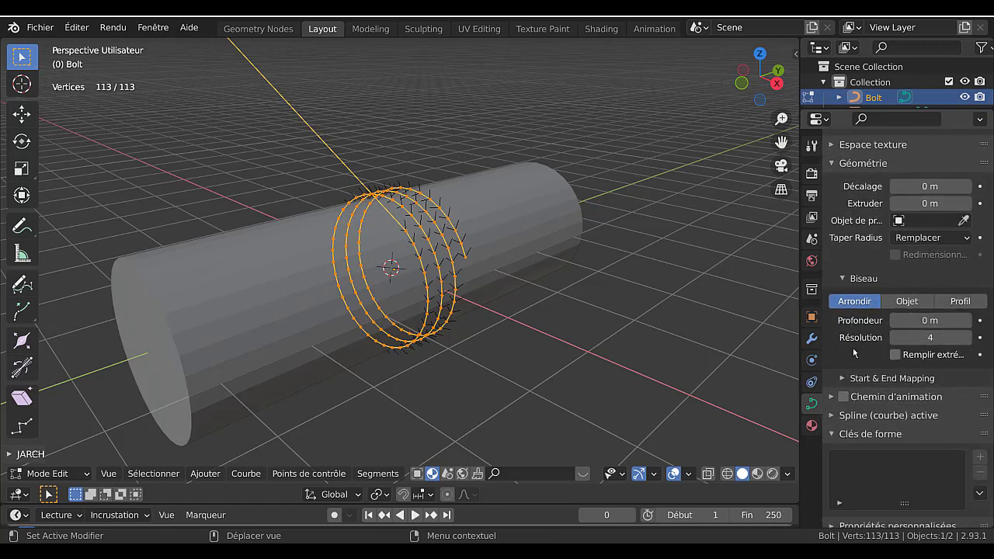
- Set the coil curve's bevel depth to 0.01 m and return to Object Mode to inspect its thickness
click(909, 320)
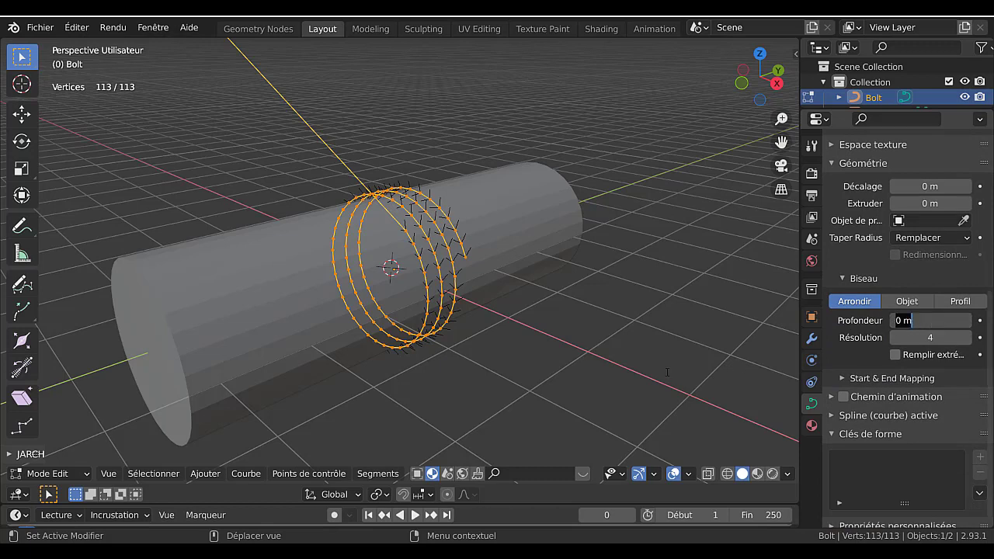
text(0.01)
key(Return)
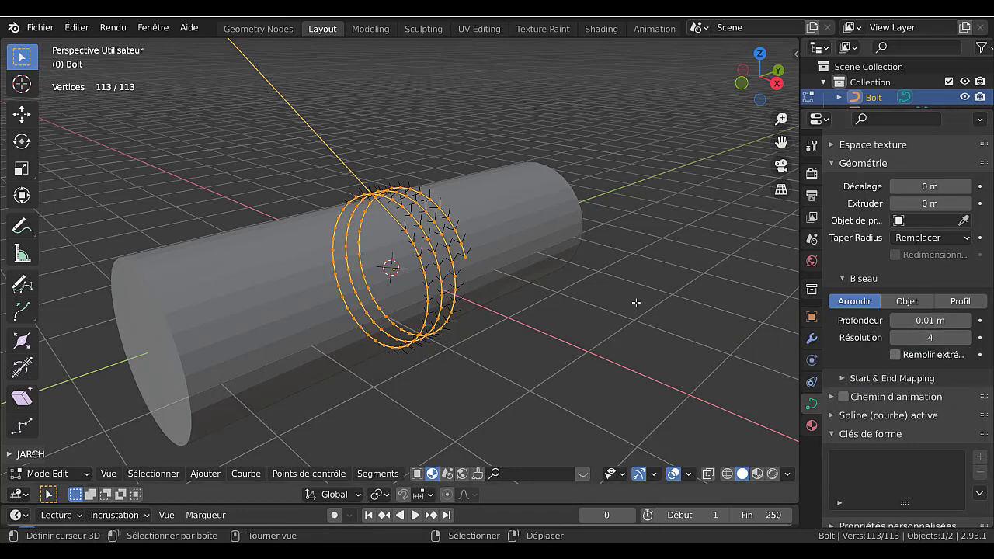
key(Tab)
scroll(458, 286, up, 2)
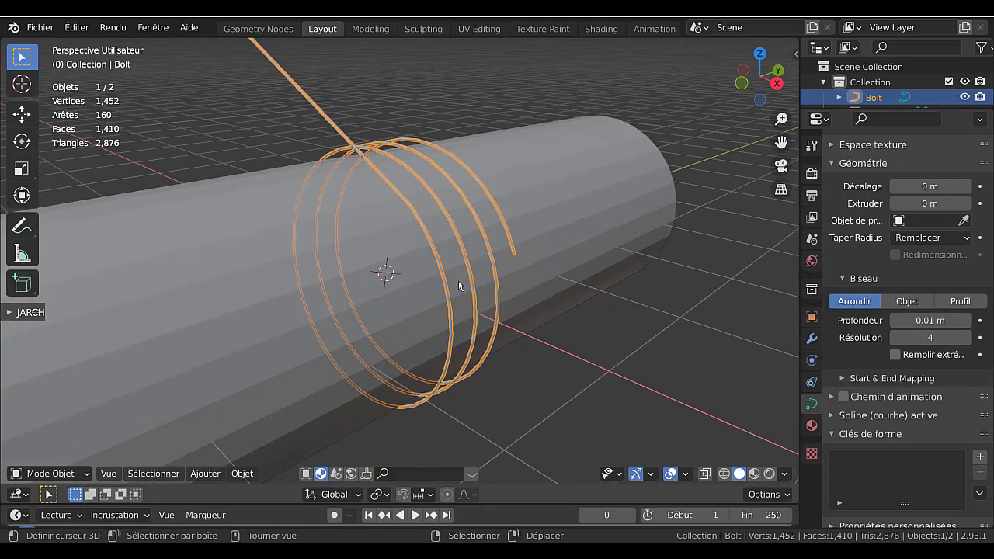
scroll(458, 286, up, 1)
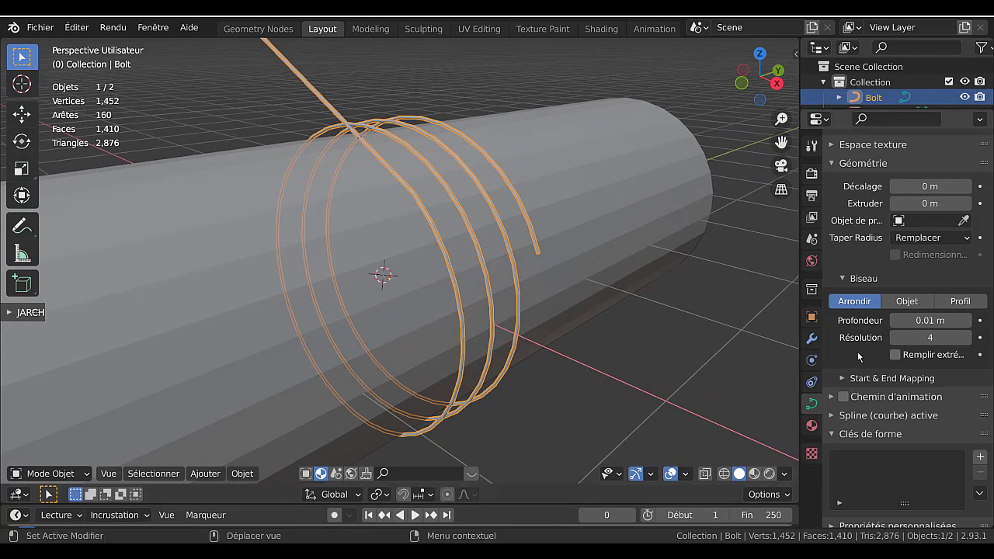
- Thicken the coil curve by setting its bevel depth to 0.05 m
click(930, 320)
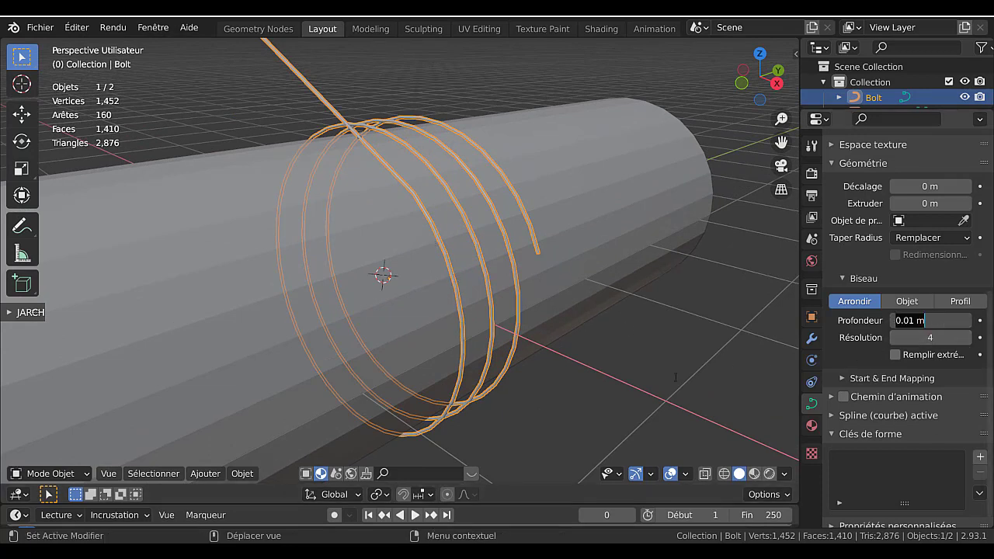
text(0.05)
key(Return)
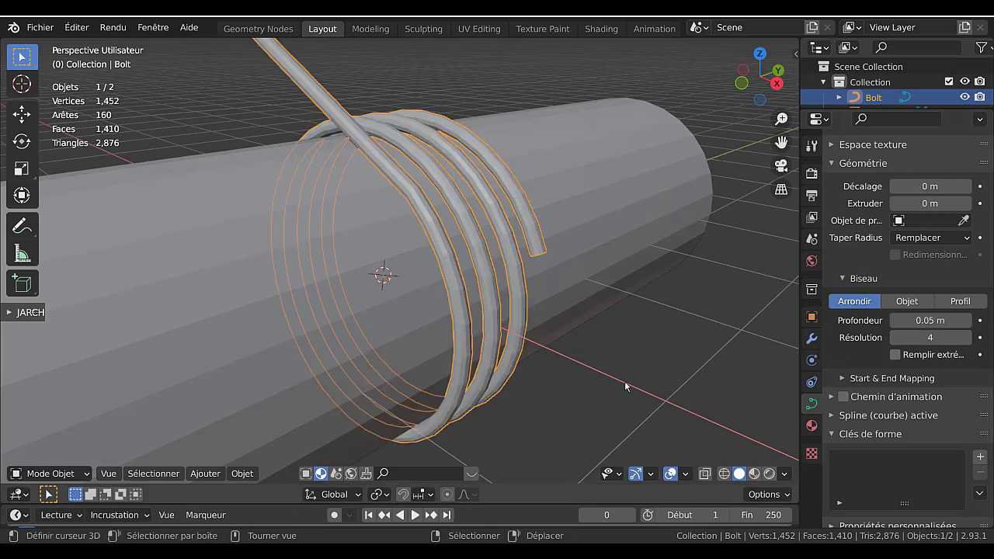
scroll(542, 373, down, 3)
scroll(504, 355, up, 3)
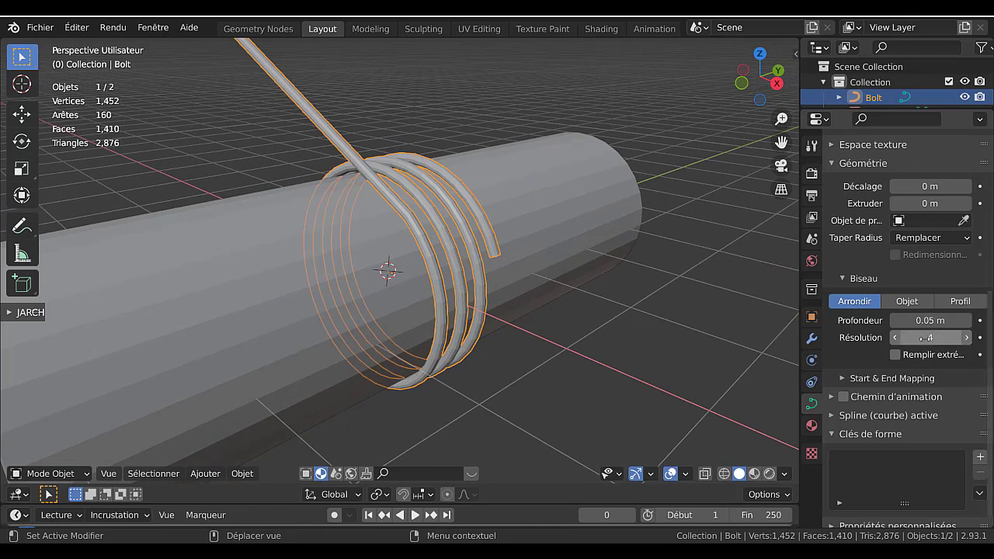
- Raise the coil curve's bevel resolution to 8 and inspect the windings up close
click(967, 338)
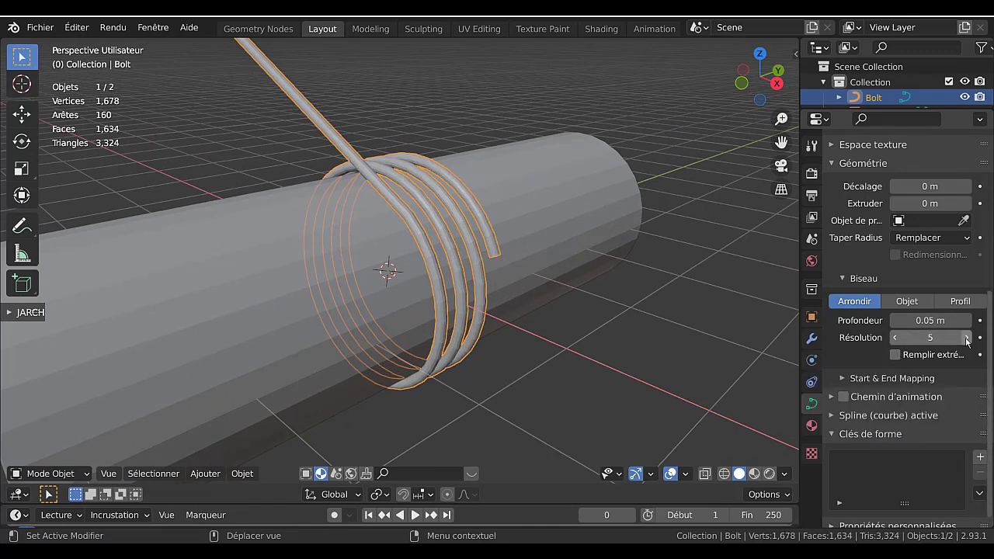
click(966, 337)
click(966, 337)
click(966, 338)
scroll(522, 342, up, 4)
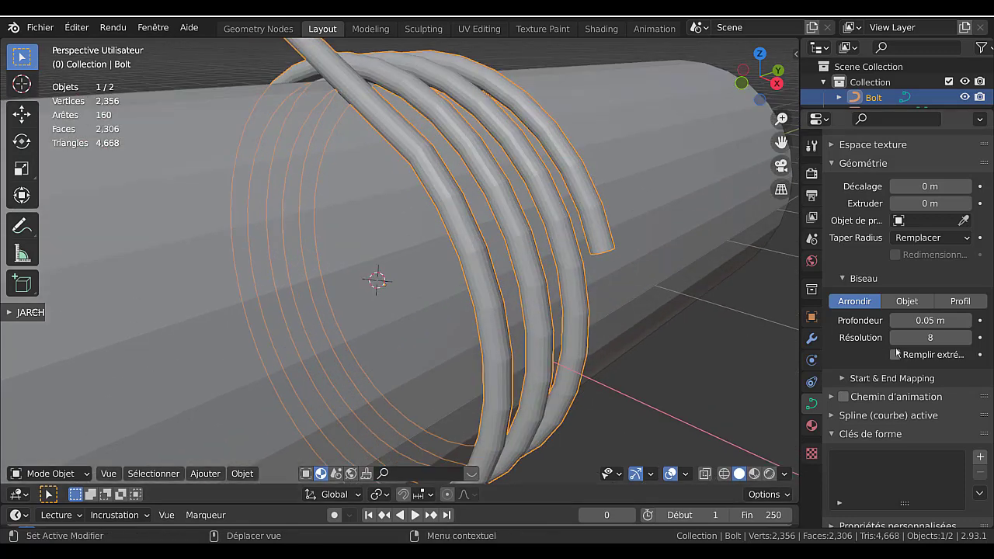
- Lower the coil curve's bevel resolution to 3
mouse_move(930, 337)
mouse_down()
mouse_move(971, 337)
mouse_move(920, 337)
mouse_up()
scroll(568, 292, down, 1)
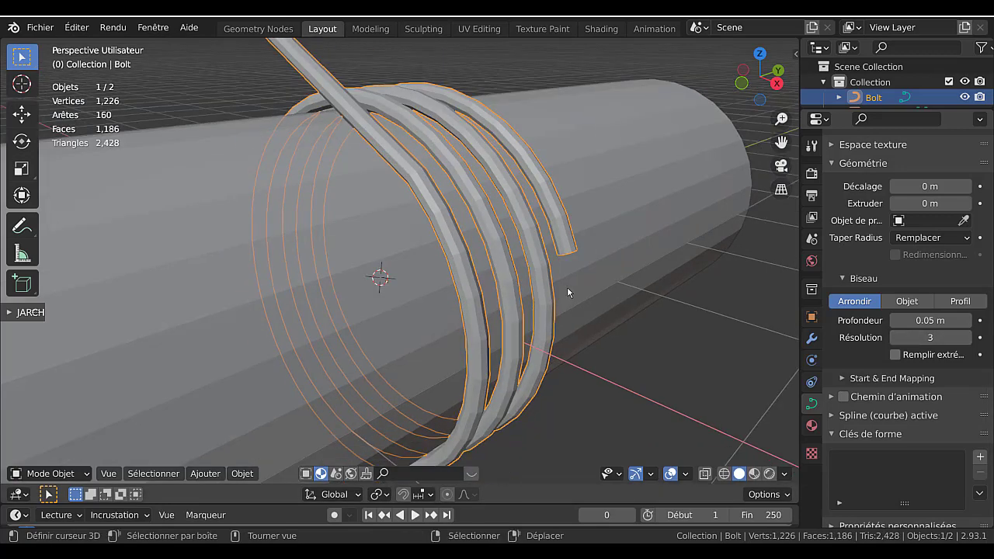
scroll(568, 292, up, 1)
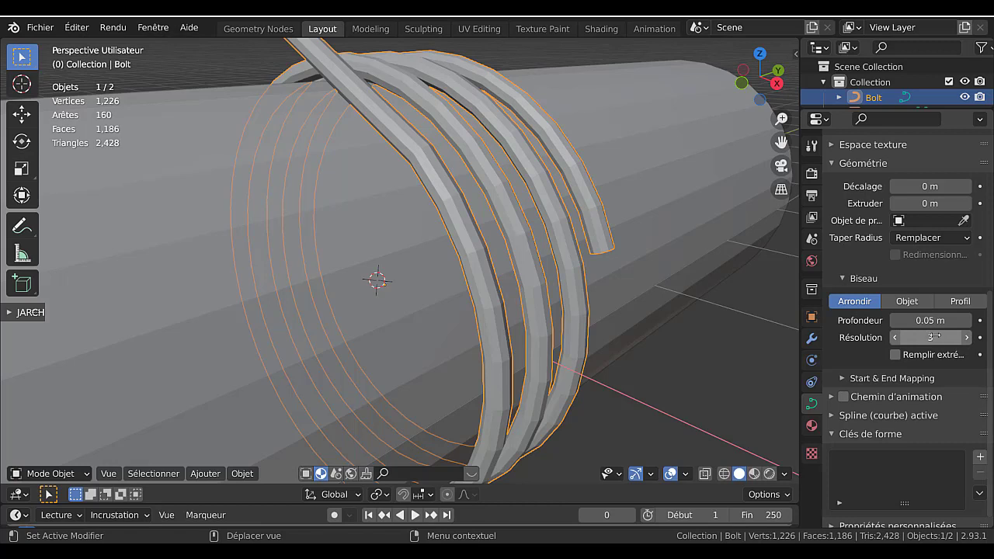
mouse_move(935, 335)
mouse_down()
mouse_move(951, 336)
mouse_move(935, 335)
mouse_up()
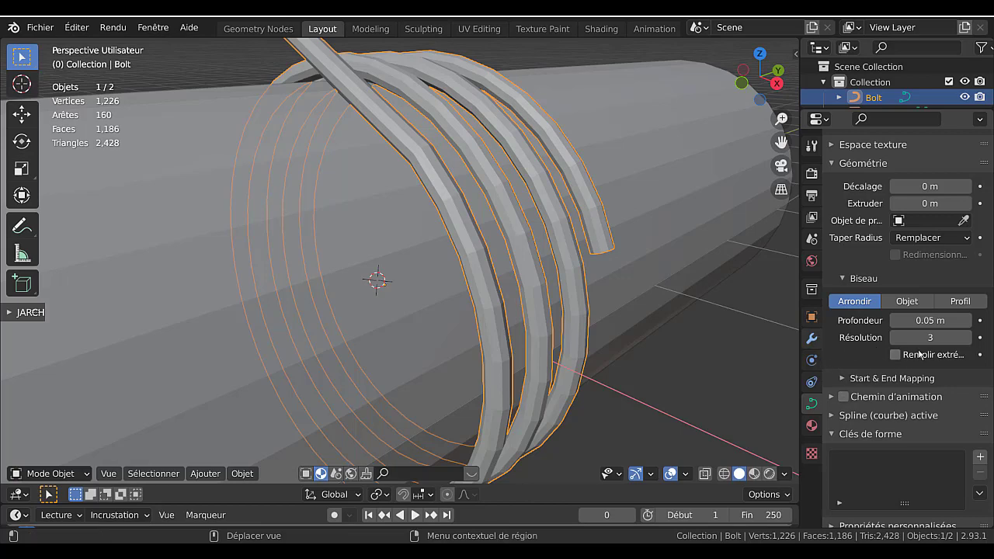
- Widen the curve properties area and examine the Shape settings, including the available fill modes
drag(799, 327, 717, 327)
scroll(820, 344, up, 3)
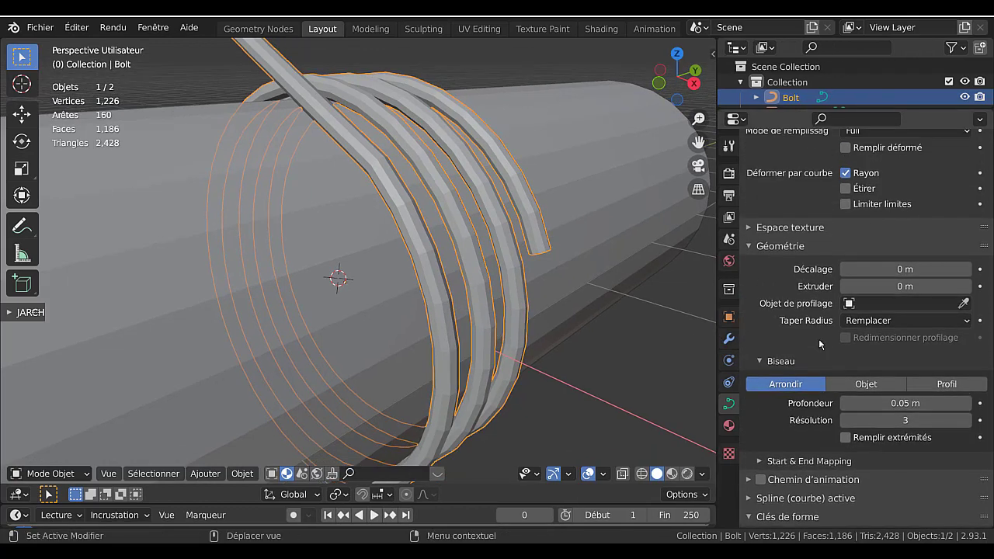
scroll(819, 344, up, 2)
scroll(820, 345, up, 2)
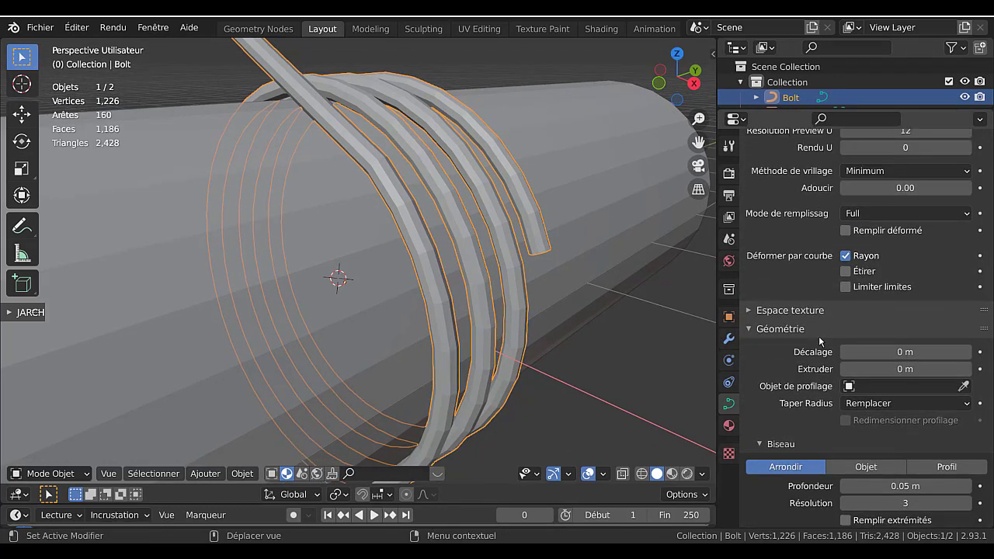
scroll(820, 339, up, 4)
click(901, 294)
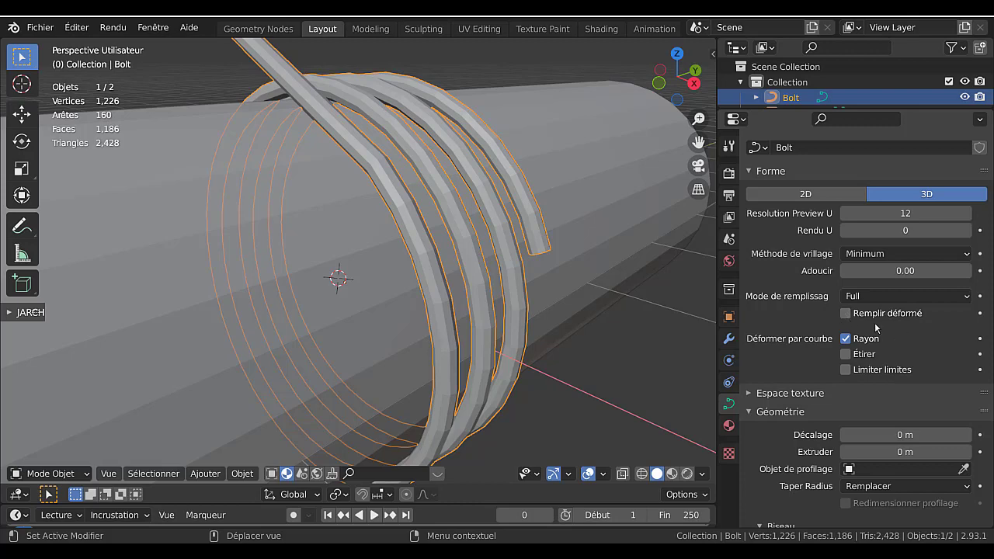
- Toggle the fill caps option in the curve's bevel settings to compare the open and closed tube end, leaving it enabled
scroll(828, 351, down, 3)
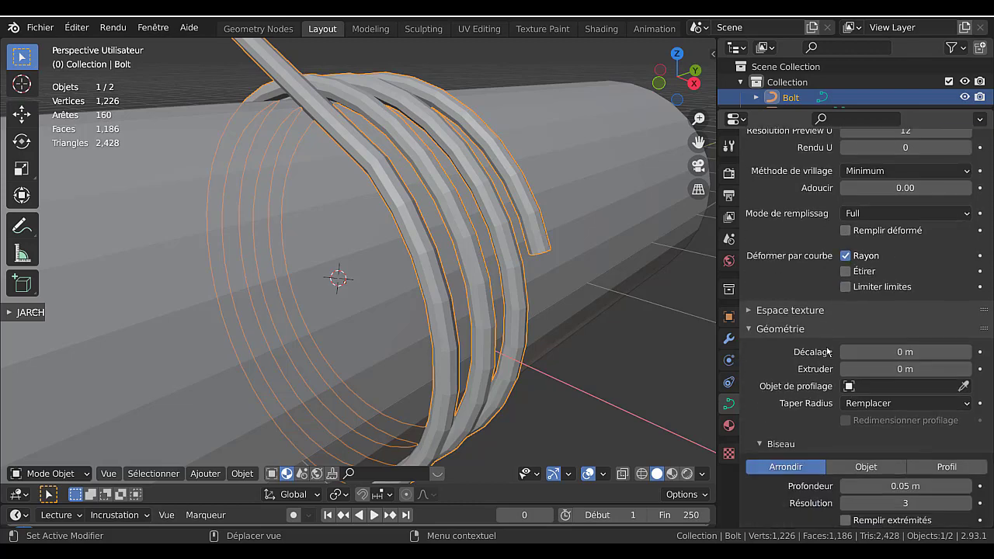
scroll(828, 352, down, 5)
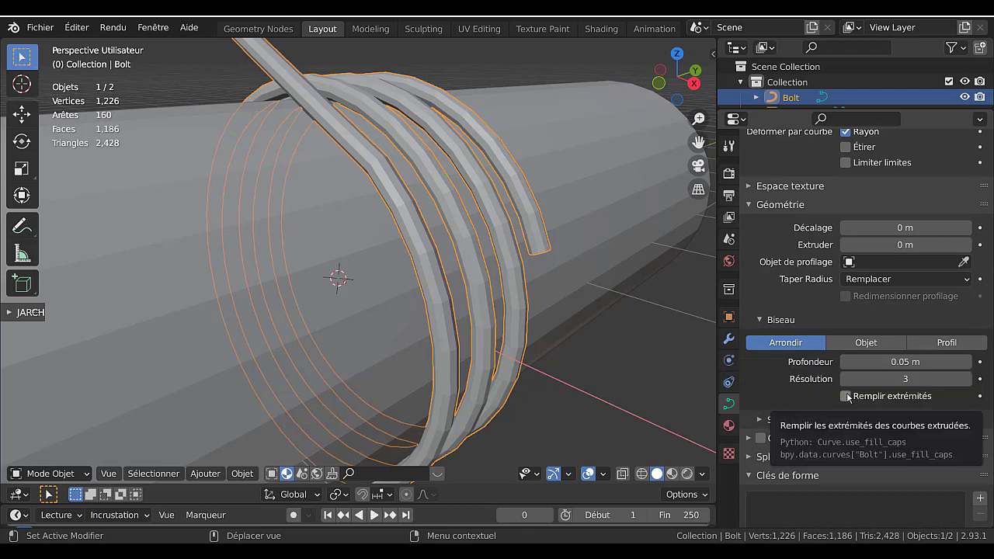
click(848, 397)
middle_drag(644, 363, 528, 229)
click(846, 396)
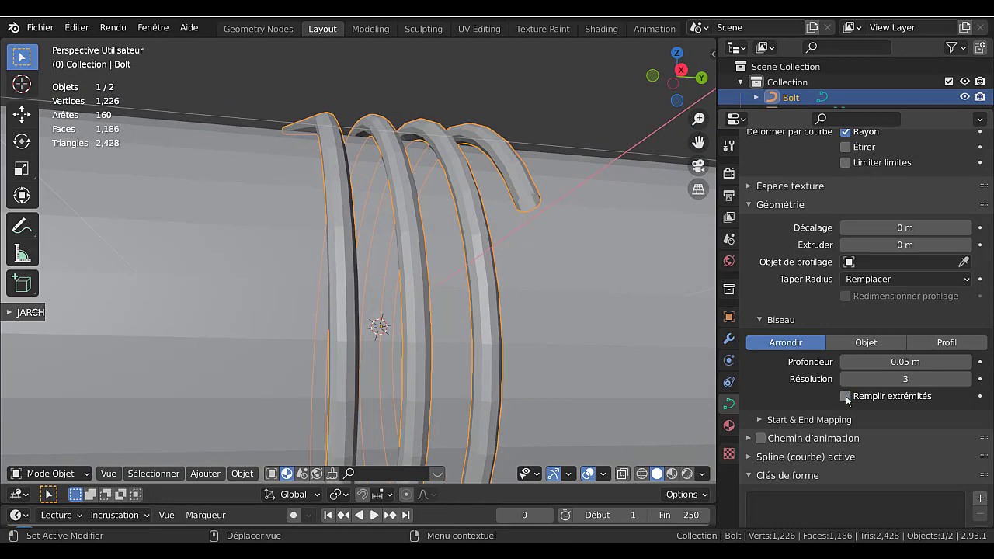
click(846, 396)
click(846, 397)
click(846, 397)
click(846, 396)
click(846, 396)
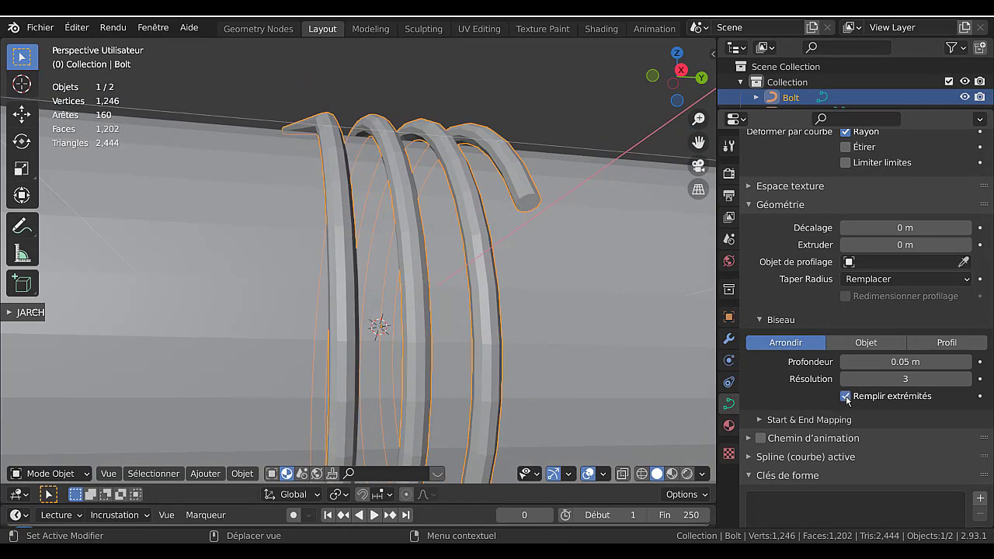
click(846, 396)
click(846, 396)
scroll(674, 384, down, 6)
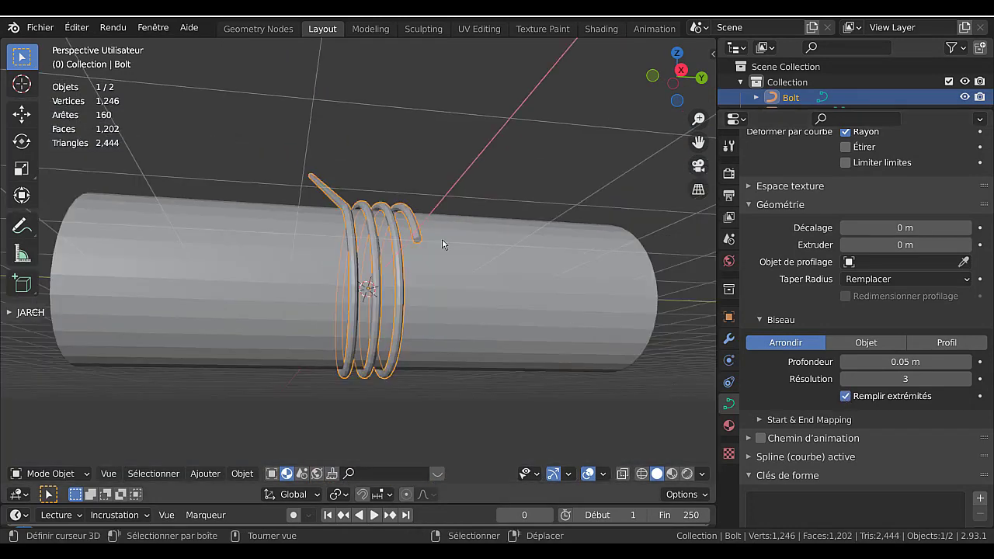
- Enter edit mode on the coil curve and select the control point where the straight strand leaves the windings
middle_drag(470, 279, 496, 285)
key(Tab)
key(Tab)
scroll(509, 303, up, 2)
scroll(500, 290, down, 2)
key(Tab)
scroll(490, 272, up, 1)
right_click(530, 301)
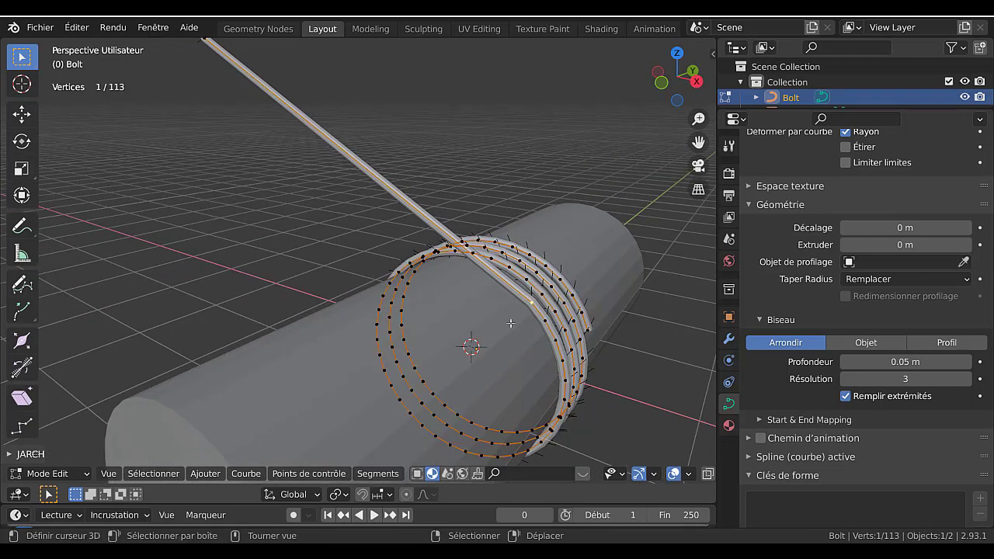
key(g)
key(z)
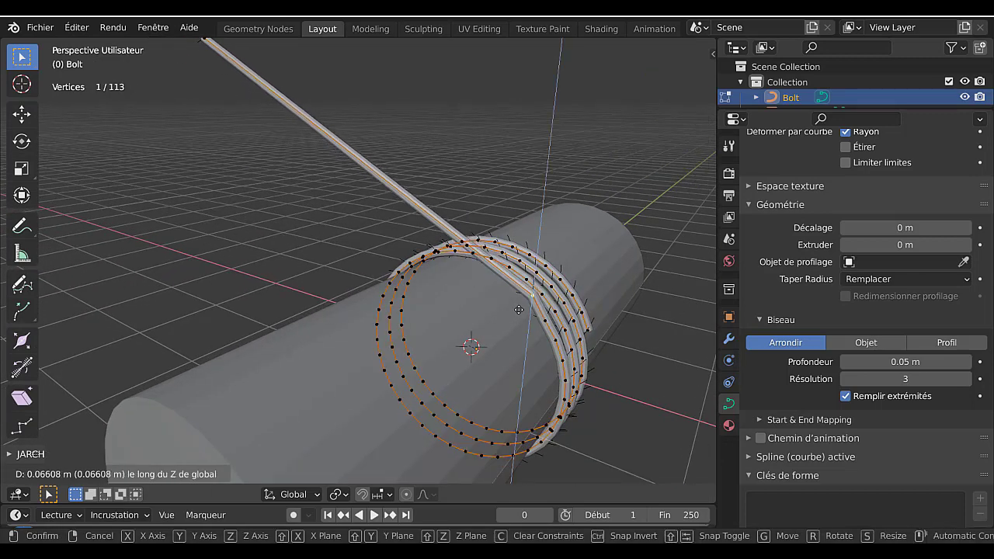
right_click(519, 310)
- Extrude a new point from the strand's free end and, in front view, move it outward horizontally along X
middle_drag(519, 310, 582, 295)
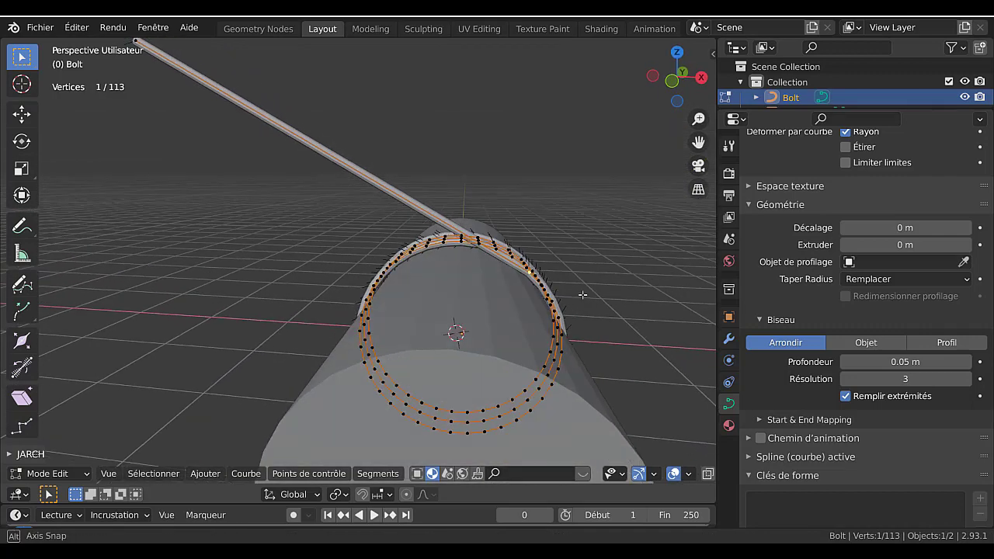
scroll(430, 244, down, 3)
shift+middle_drag(264, 153, 411, 247)
scroll(411, 248, up, 1)
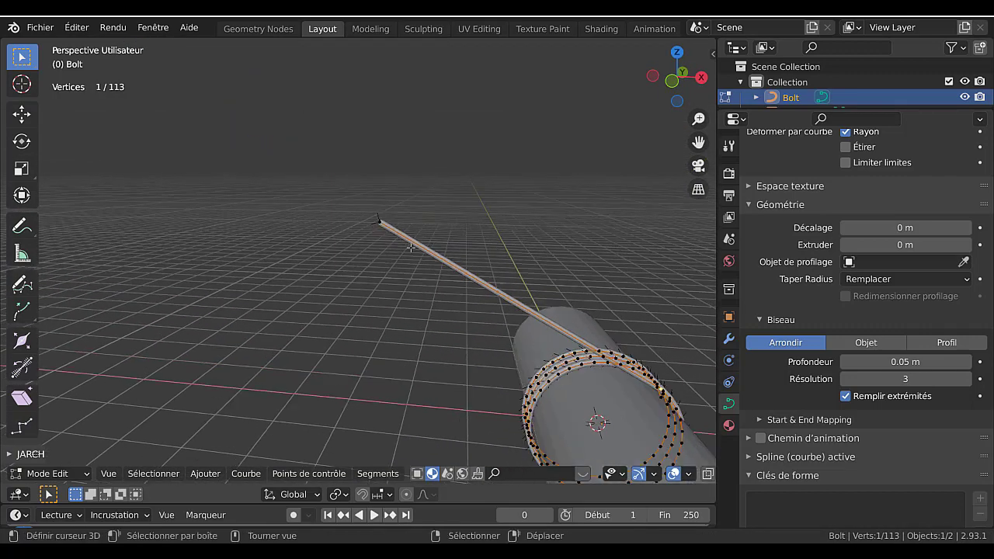
key(e)
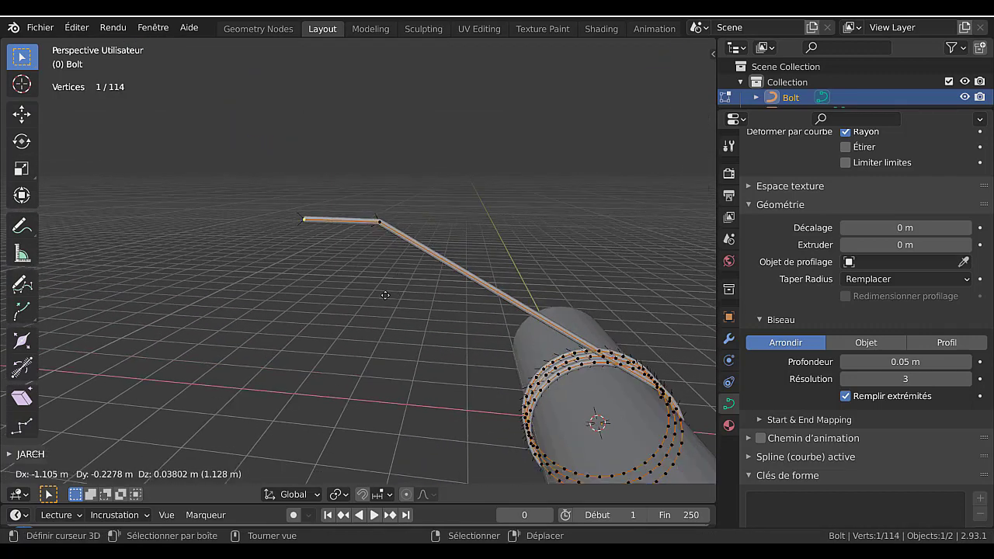
right_click(385, 294)
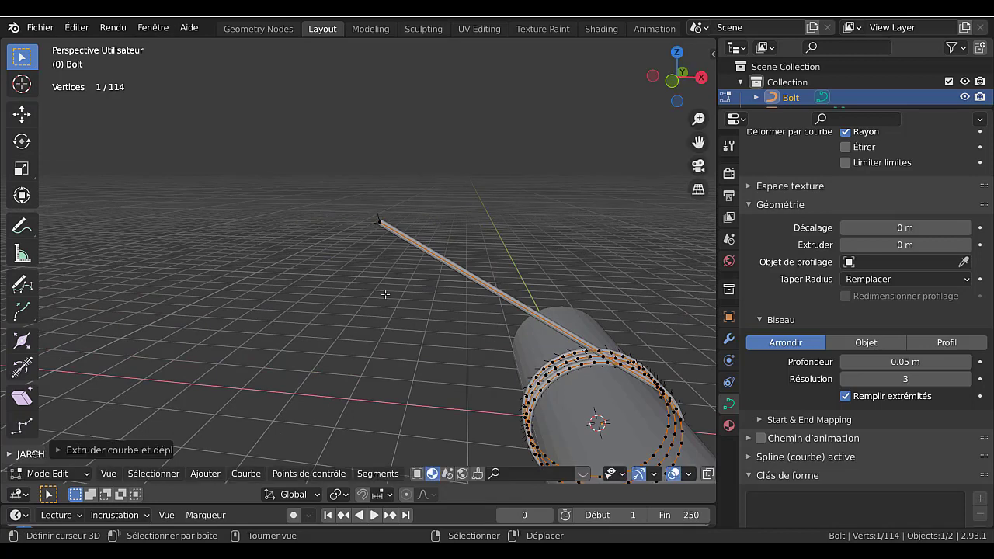
key(KP_1)
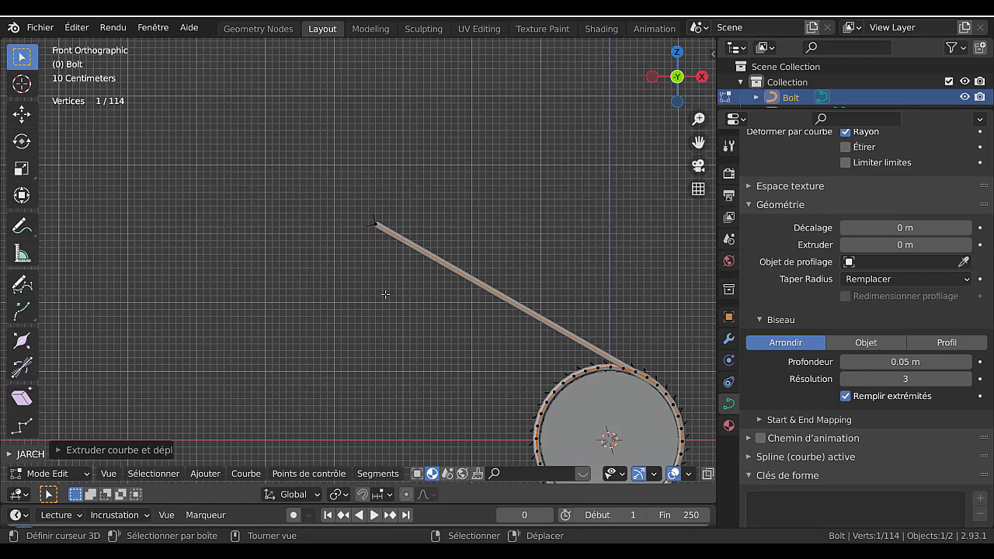
key(g)
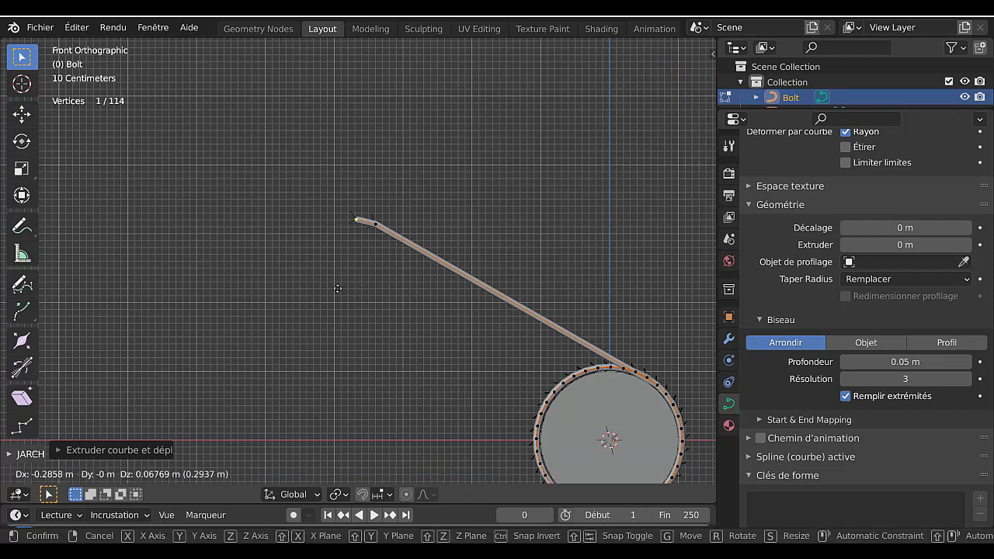
key(x)
click(260, 291)
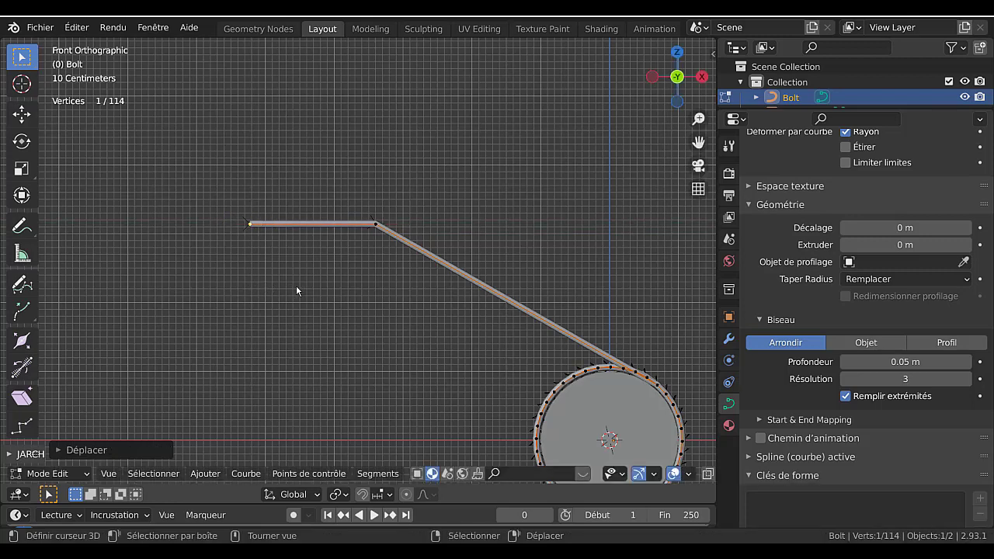
- Return to object mode and convert the string curve to a mesh
key(Tab)
middle_drag(338, 273, 424, 154)
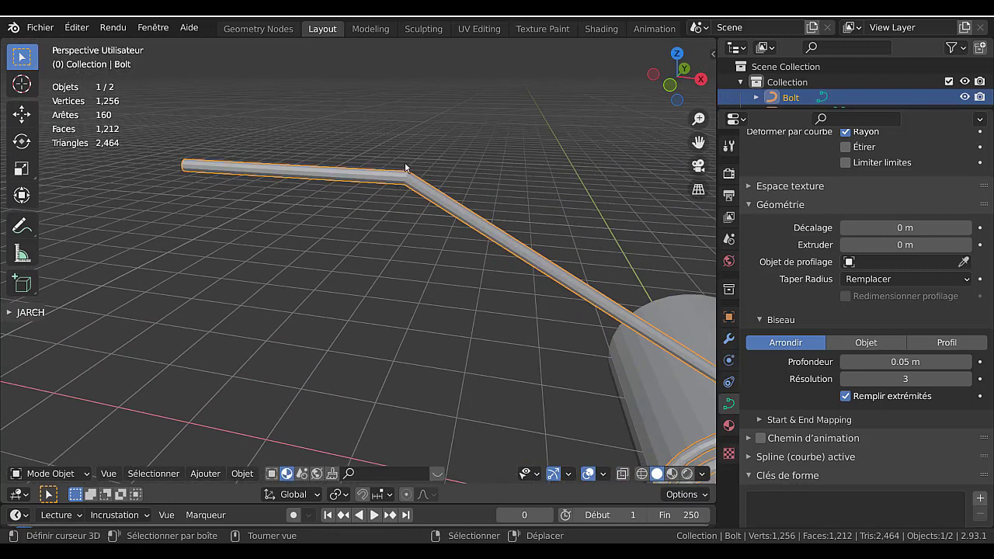
scroll(404, 162, down, 4)
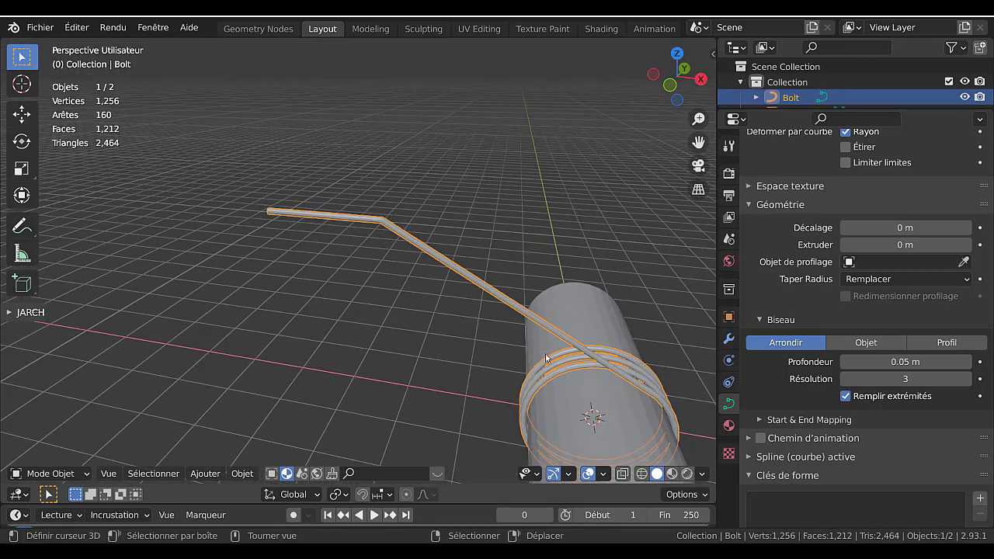
right_click(421, 337)
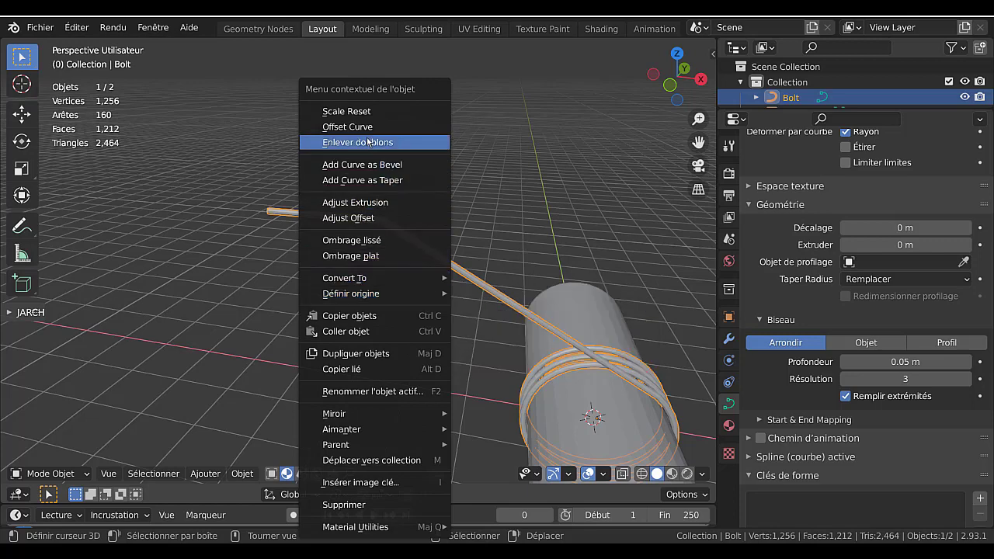
right_click(450, 240)
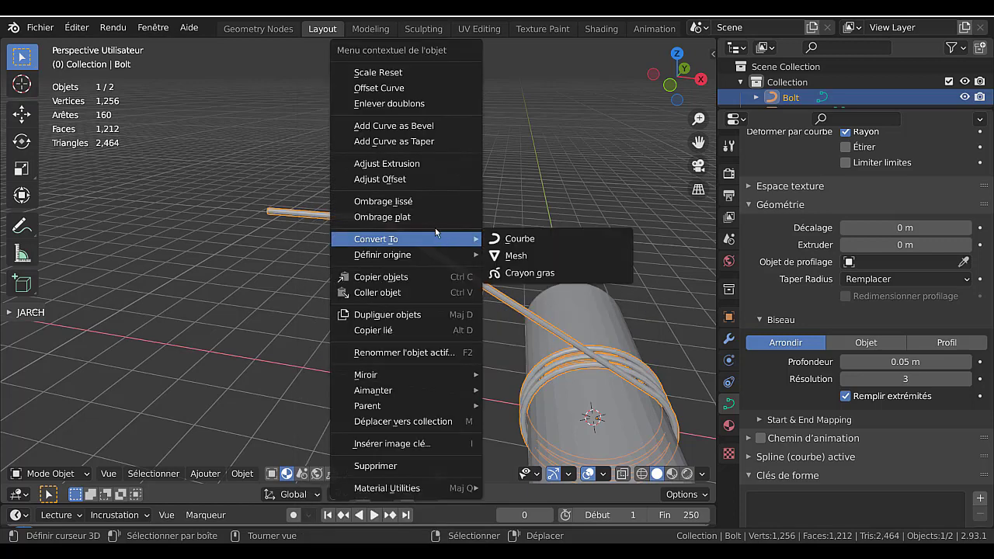
mouse_move(425, 240)
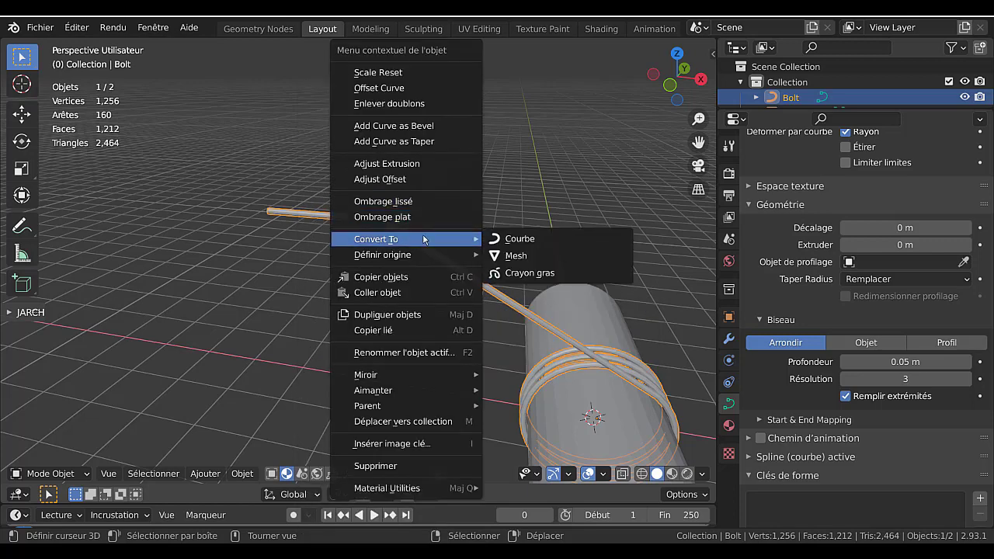
click(513, 256)
- Bevel the edge loop at the strand's outer bend about 0.16 m wide with 5 segments, then leave edit mode
key(Tab)
scroll(413, 267, up, 3)
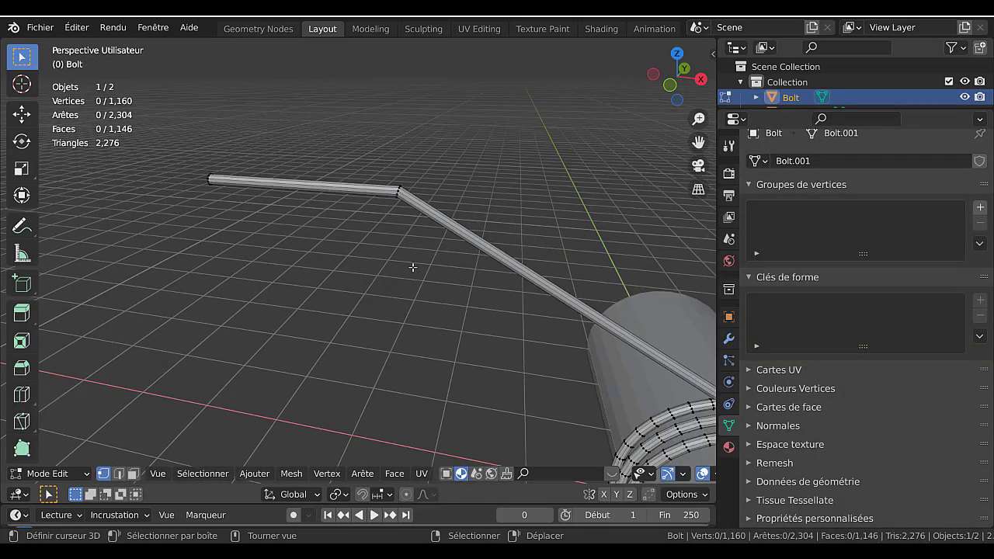
scroll(560, 313, down, 2)
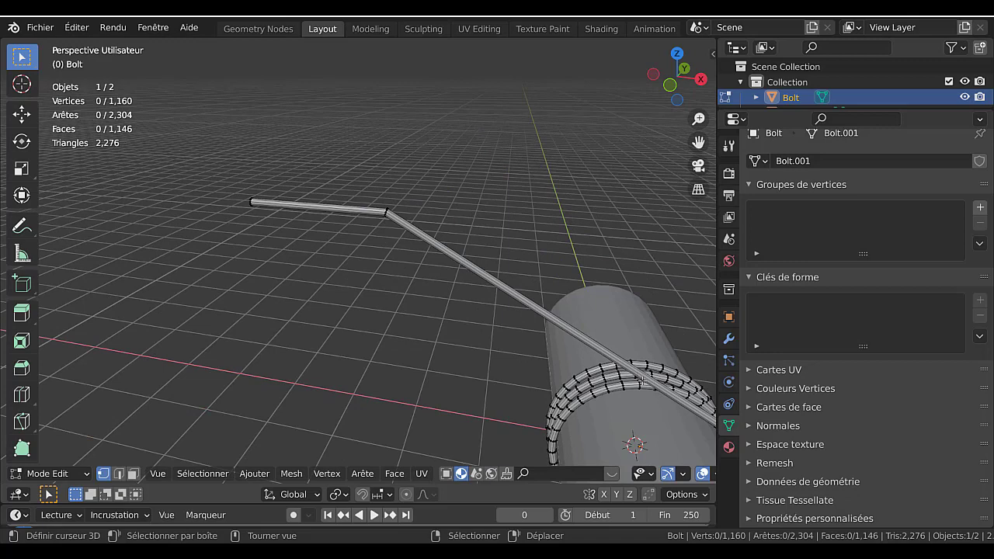
shift+middle_drag(417, 282, 437, 327)
scroll(435, 311, up, 4)
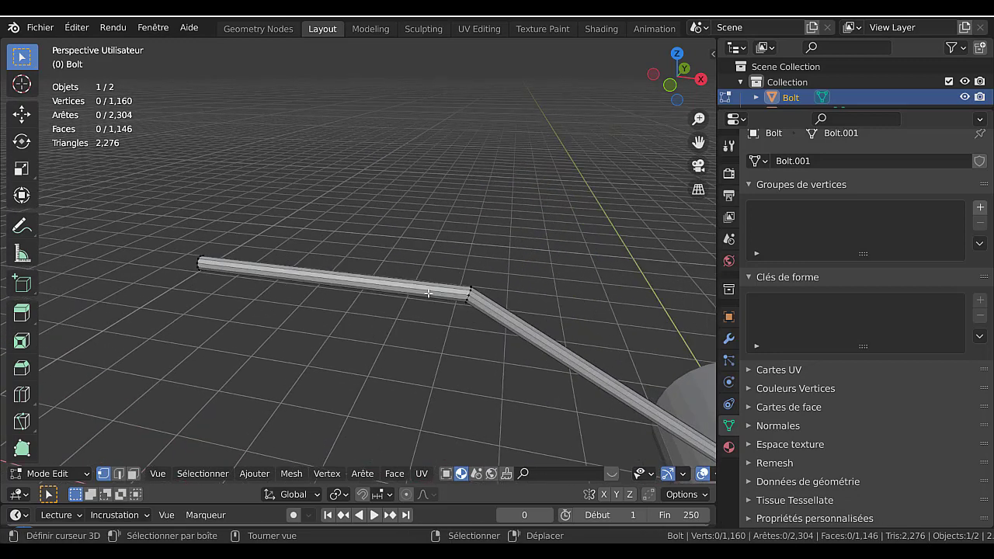
alt+click(535, 314)
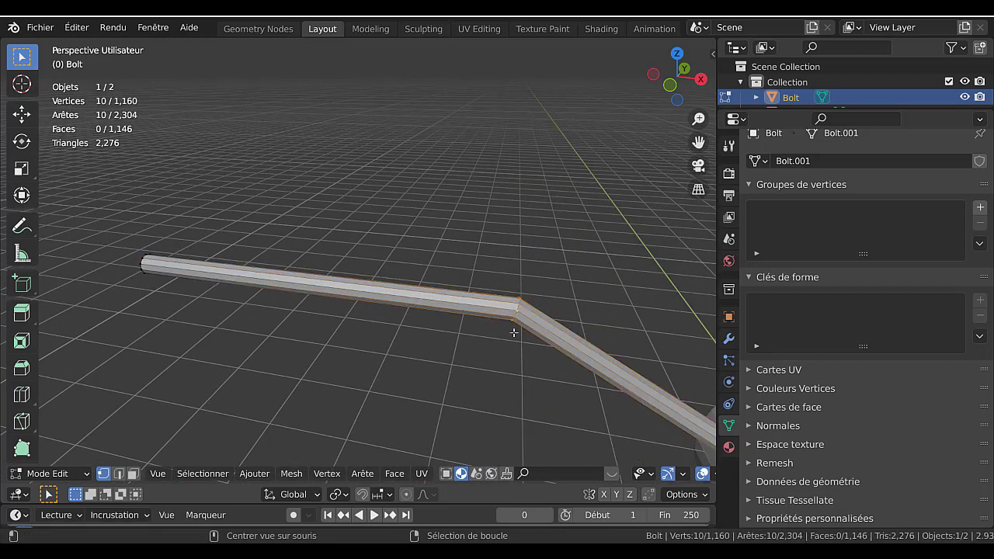
key(ctrl+b)
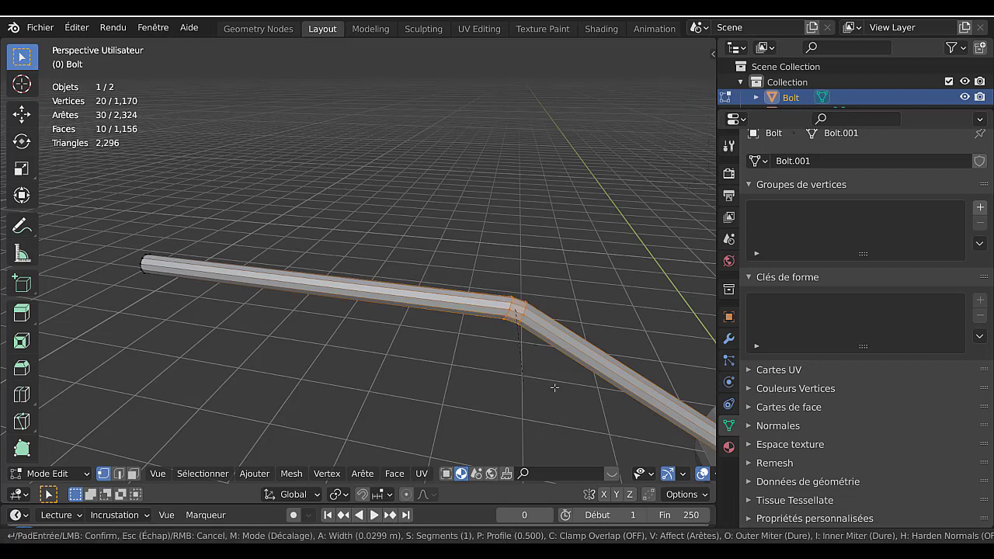
scroll(577, 392, up, 5)
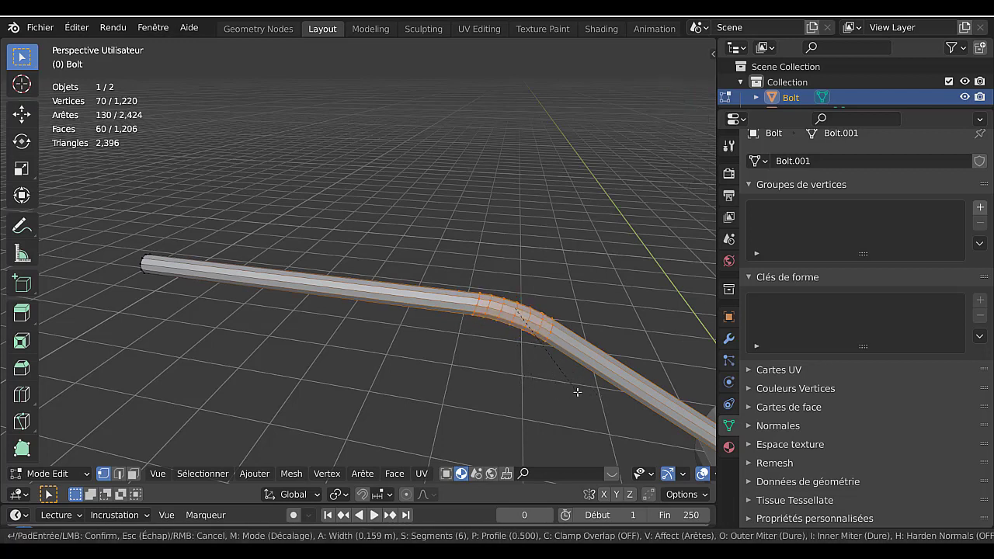
scroll(577, 393, down, 1)
click(577, 392)
scroll(577, 392, down, 2)
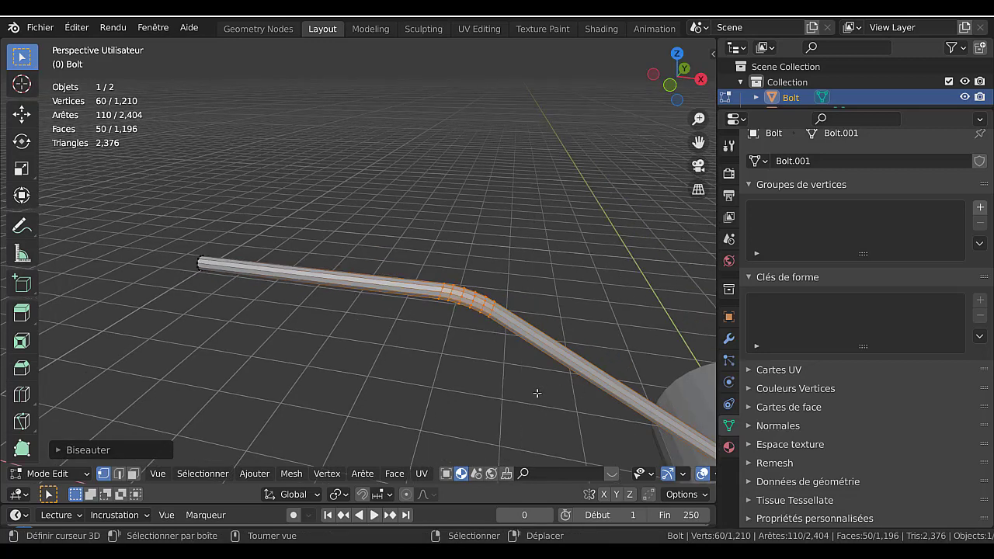
key(Tab)
- Slide the edge loop where the straight strand meets the windings slightly towards the free end, in edit mode
middle_drag(499, 326, 545, 405)
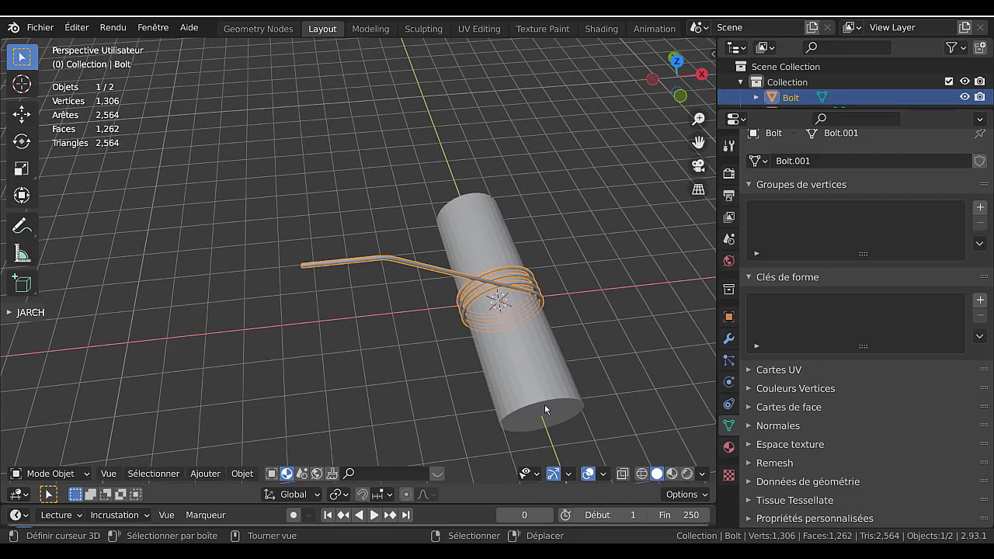
key(KP_7)
shift+middle_drag(571, 344, 486, 352)
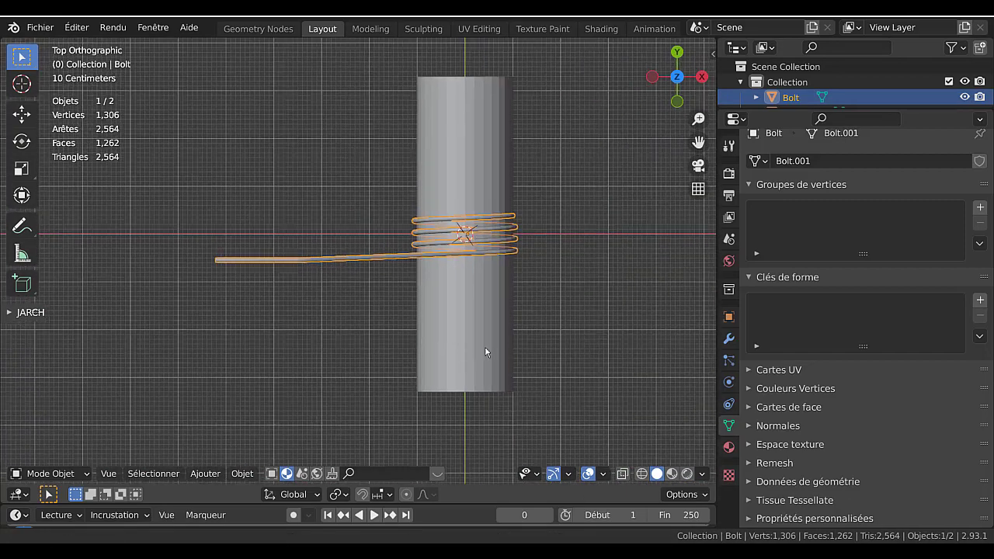
scroll(442, 291, up, 2)
scroll(513, 261, up, 2)
key(Tab)
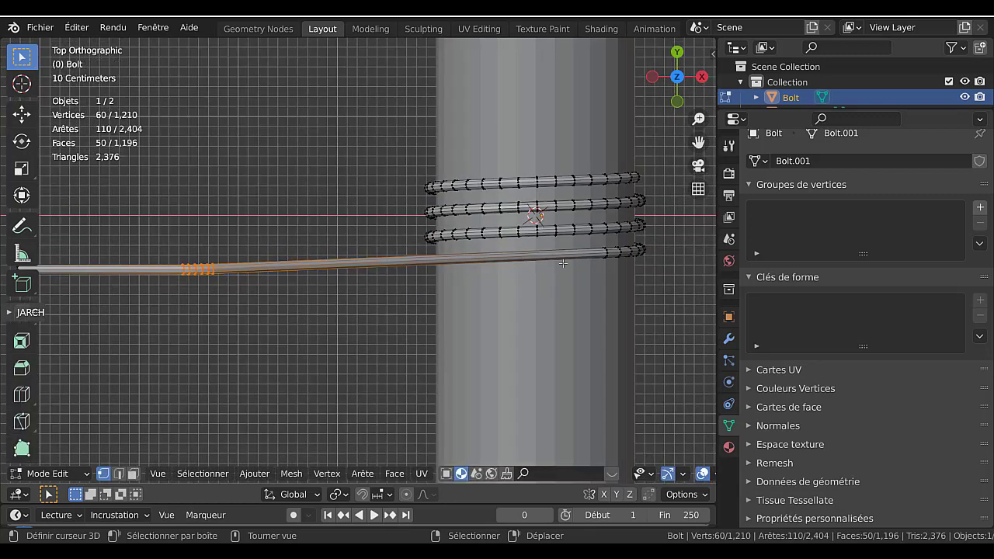
middle_drag(613, 264, 476, 300)
scroll(476, 300, up, 2)
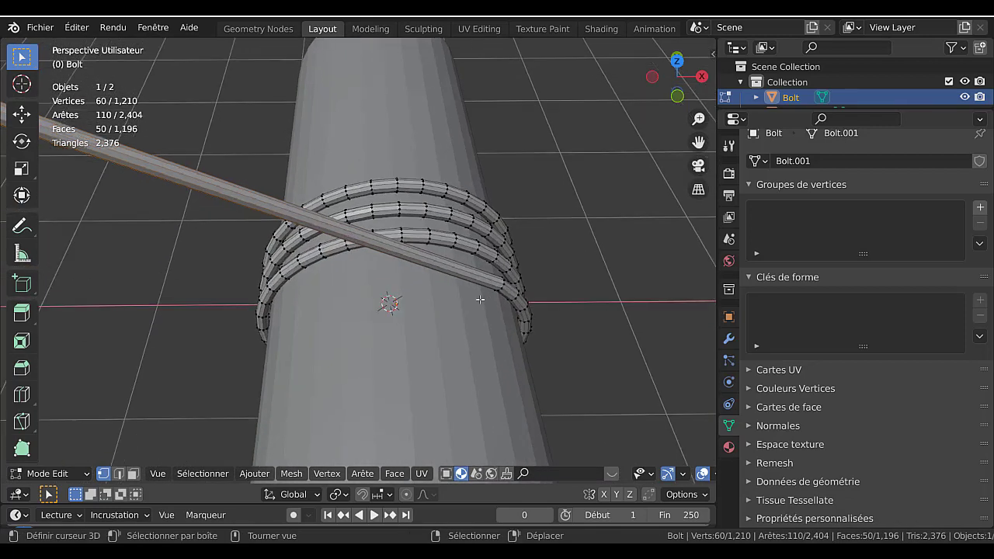
alt+click(509, 296)
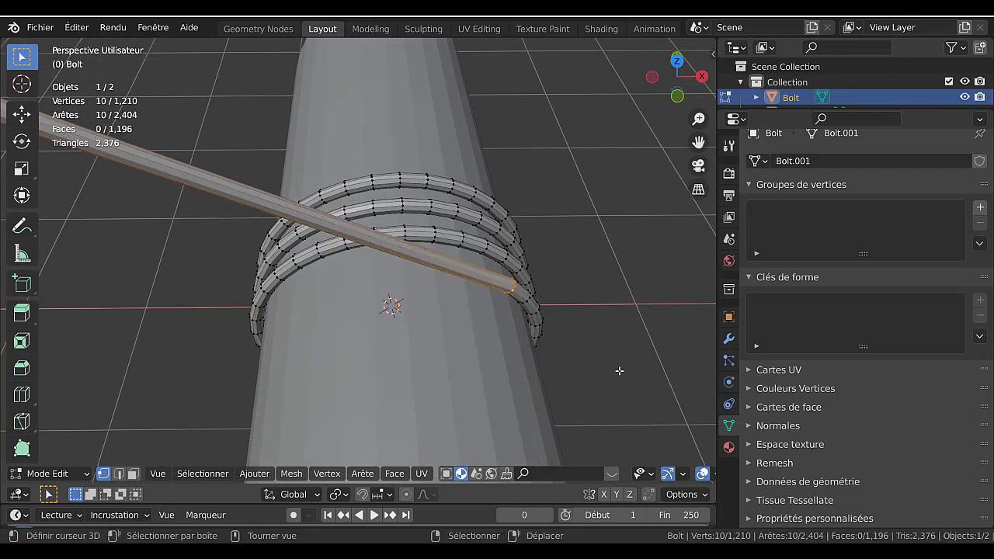
key(g)
key(g)
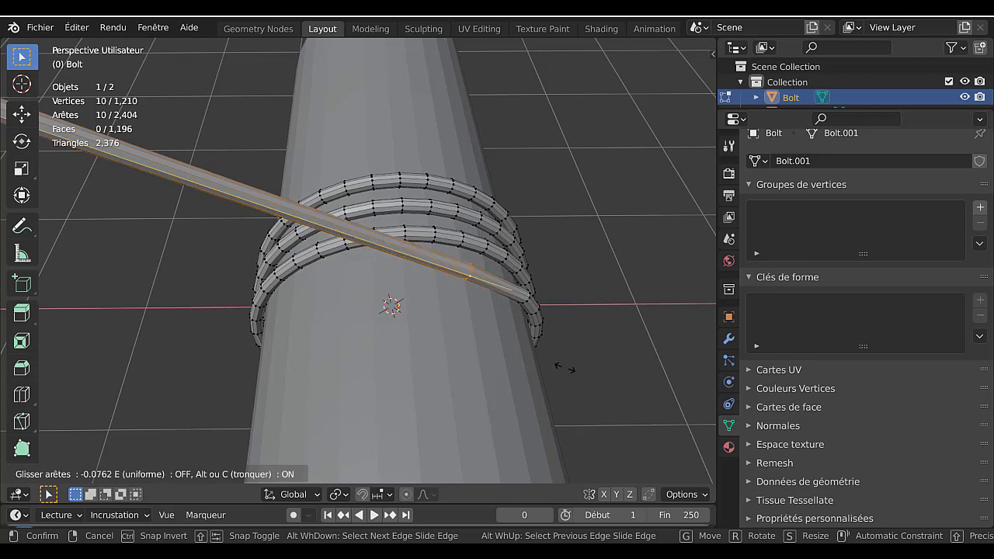
click(605, 375)
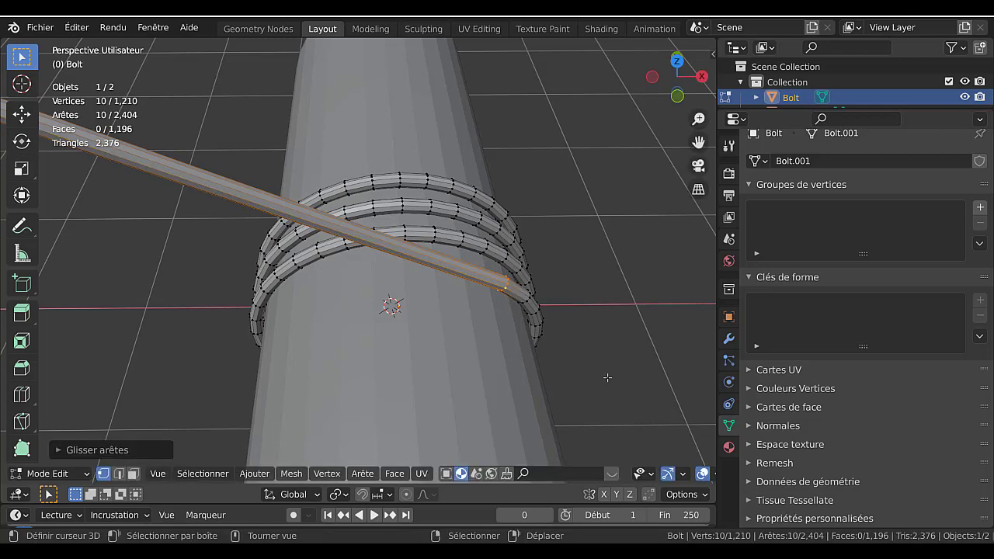
- Leave edit mode and apply smooth shading to the string mesh
key(Tab)
middle_drag(606, 377, 600, 376)
middle_drag(440, 359, 410, 357)
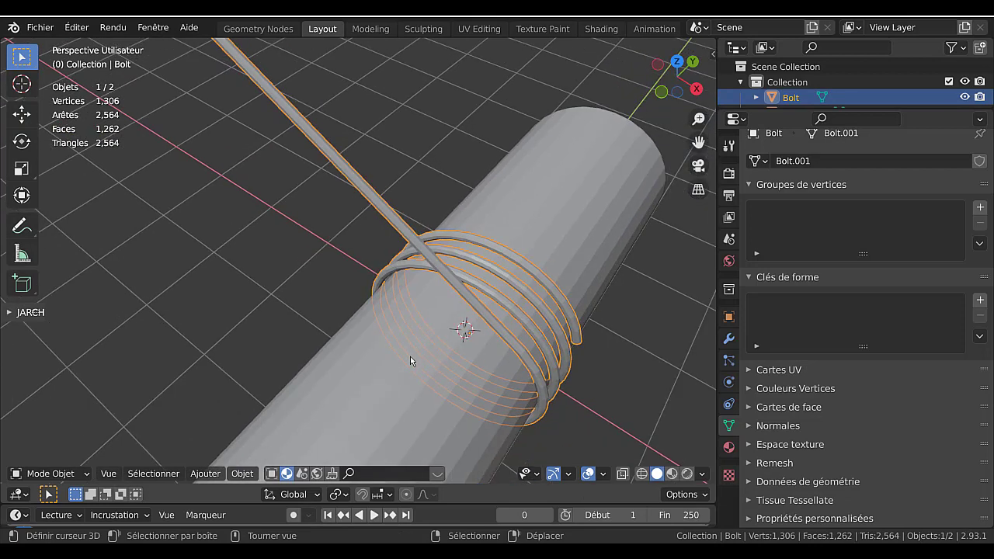
click(242, 475)
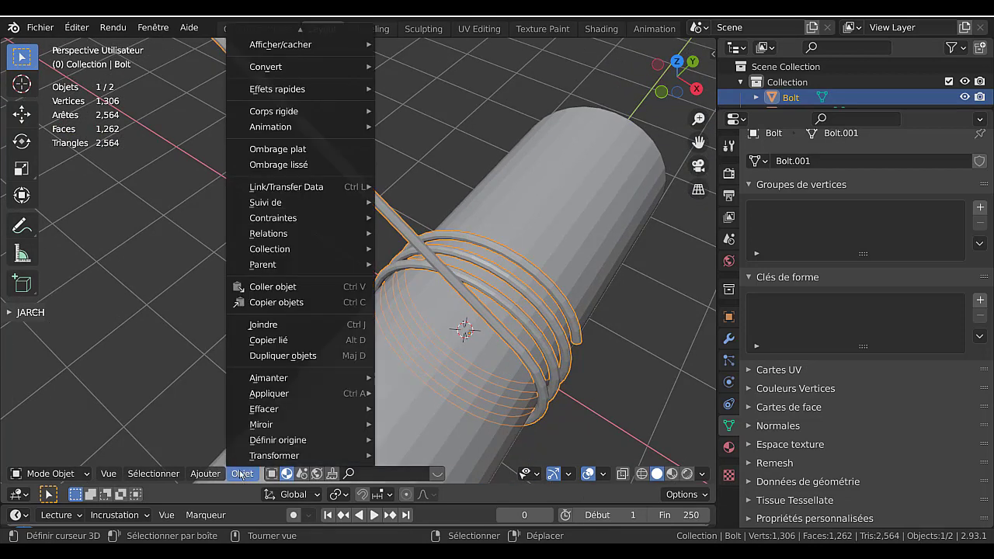
click(285, 167)
- Try Auto Smooth on the string mesh with its angle set to 43.6°, then switch Auto Smooth off
middle_drag(421, 219, 457, 262)
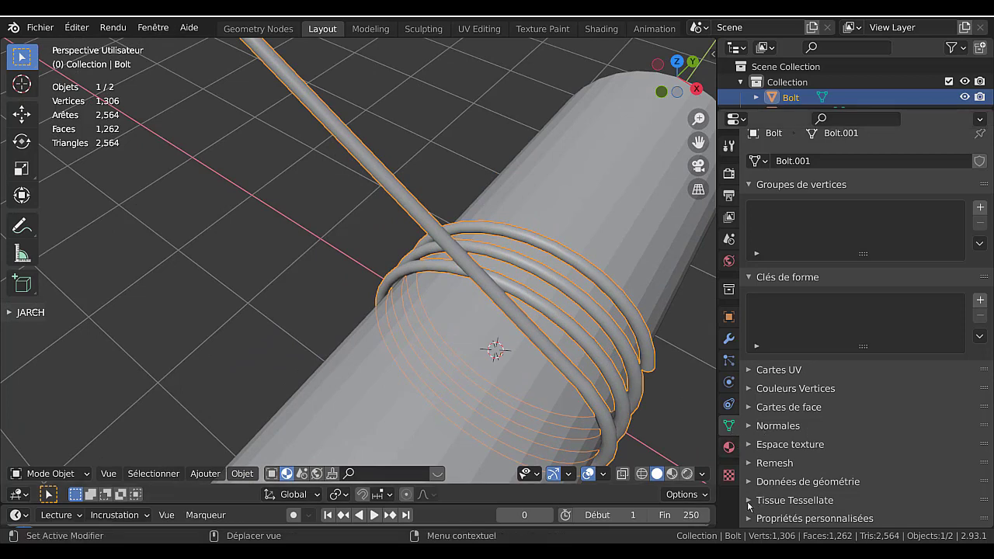
click(751, 425)
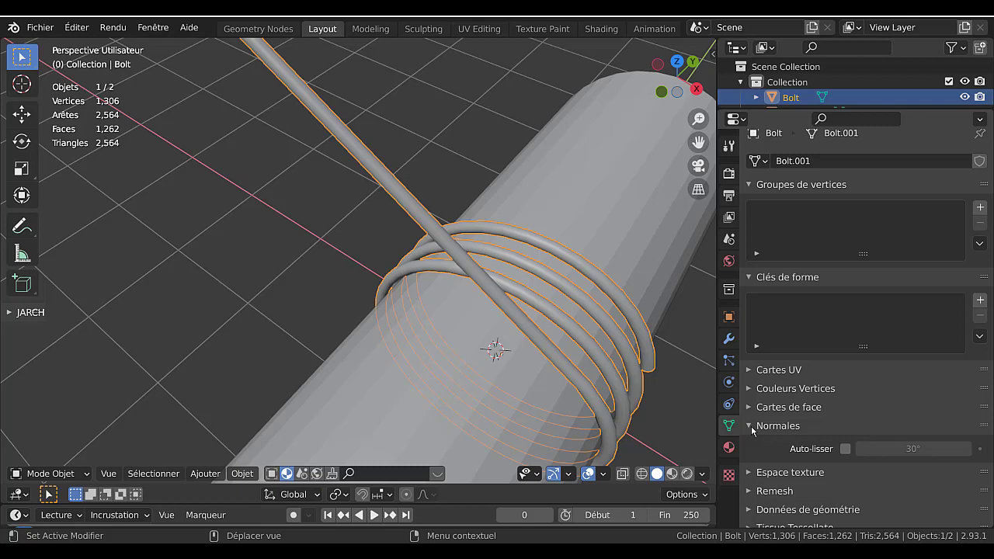
click(845, 449)
scroll(526, 366, up, 1)
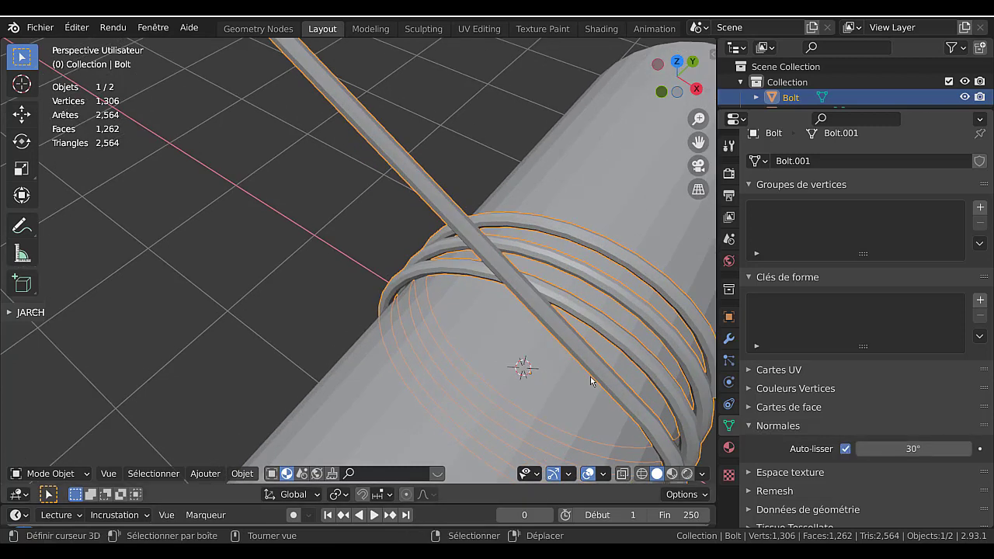
mouse_move(887, 449)
mouse_down()
mouse_move(921, 449)
mouse_move(908, 449)
mouse_up()
click(847, 449)
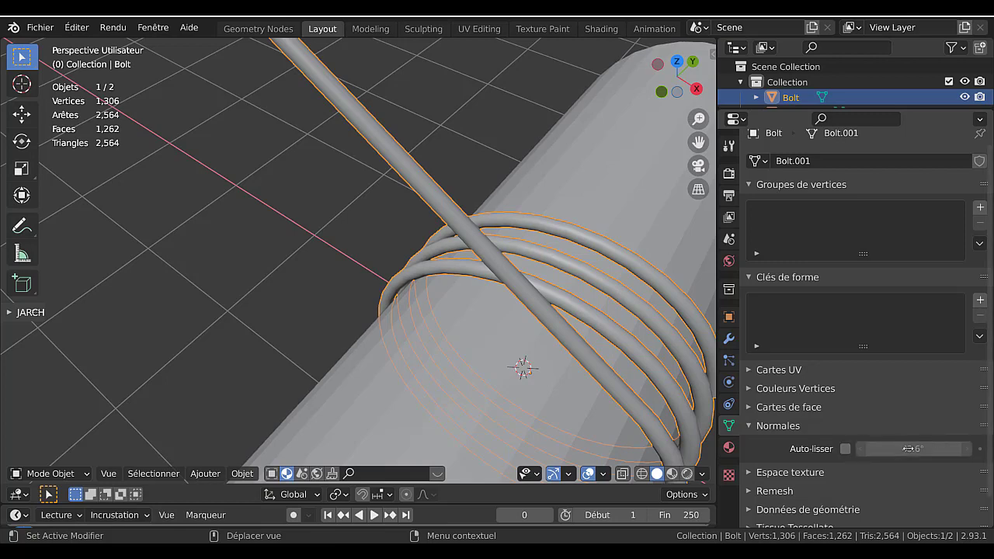
scroll(365, 285, down, 6)
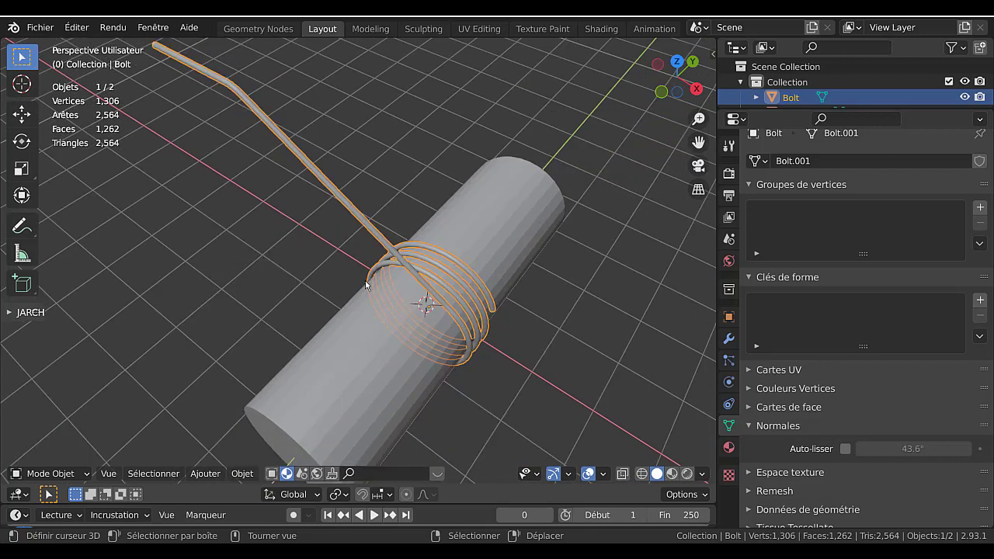
- Enter edit mode on the string mesh to look over its windings and free strand
key(Tab)
middle_drag(365, 285, 533, 310)
scroll(532, 310, down, 2)
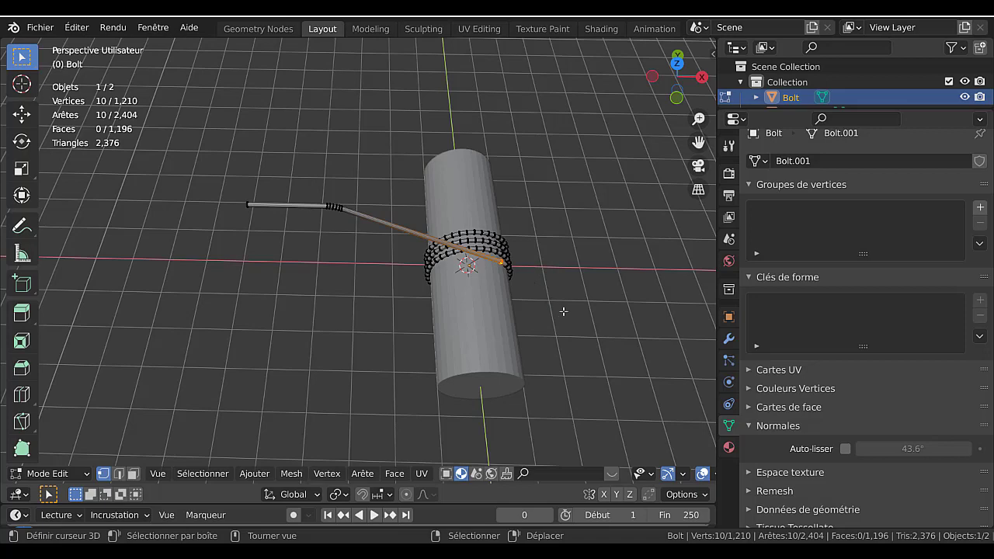
- Switch to the violin project window and display the violin in solid viewport shading
mouse_move(570, 552)
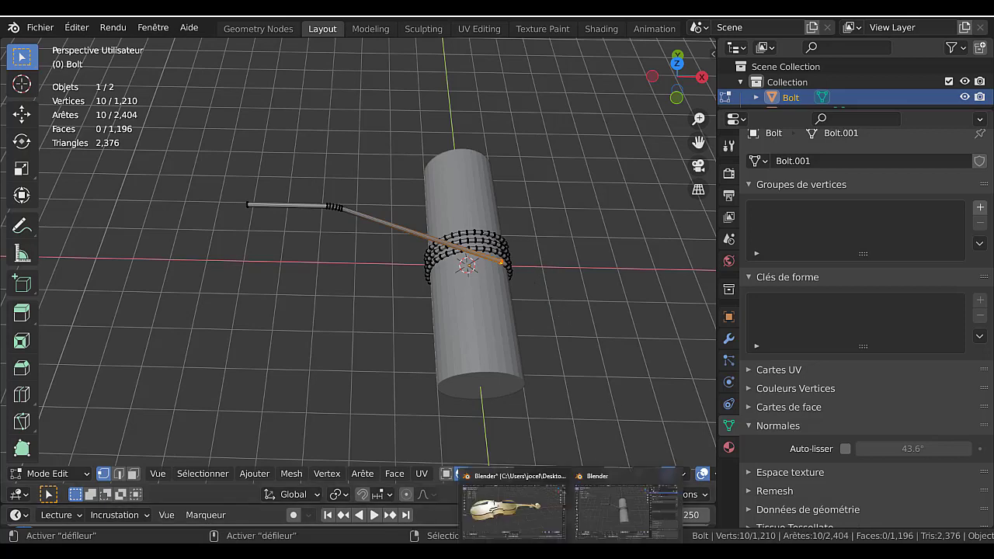
click(543, 528)
middle_drag(595, 334, 583, 338)
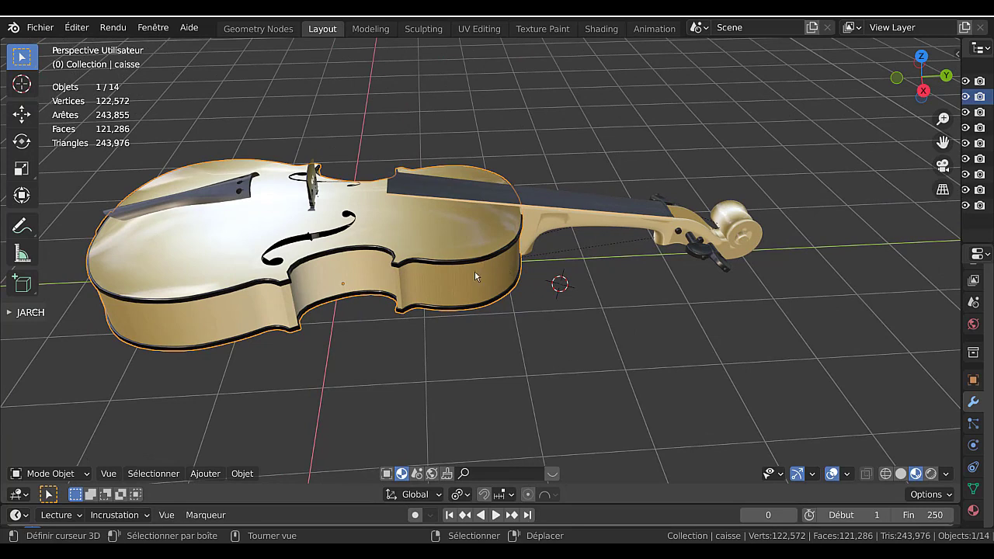
click(901, 474)
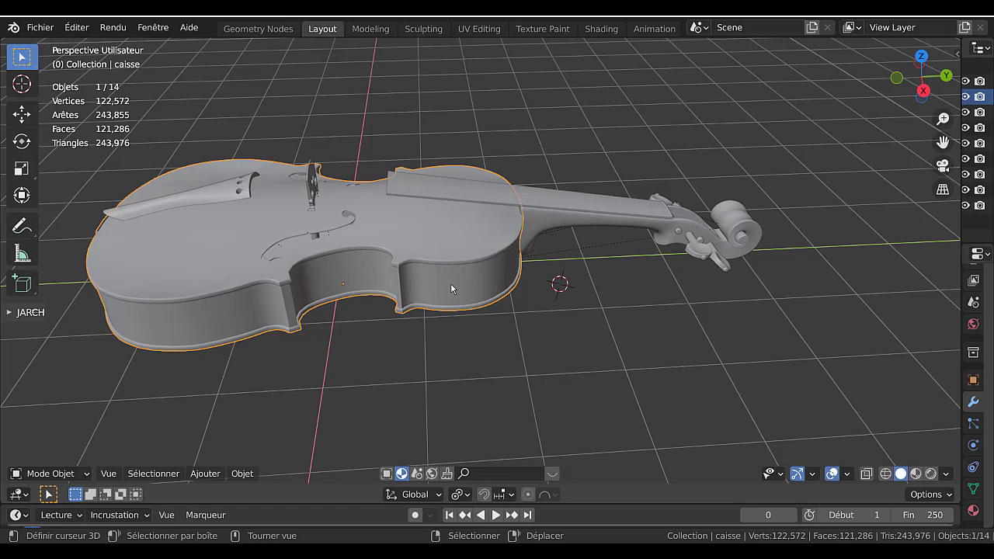
- Hide the violin body and the sound post so that the neck and pegs stand free
key(h)
middle_drag(476, 278, 334, 219)
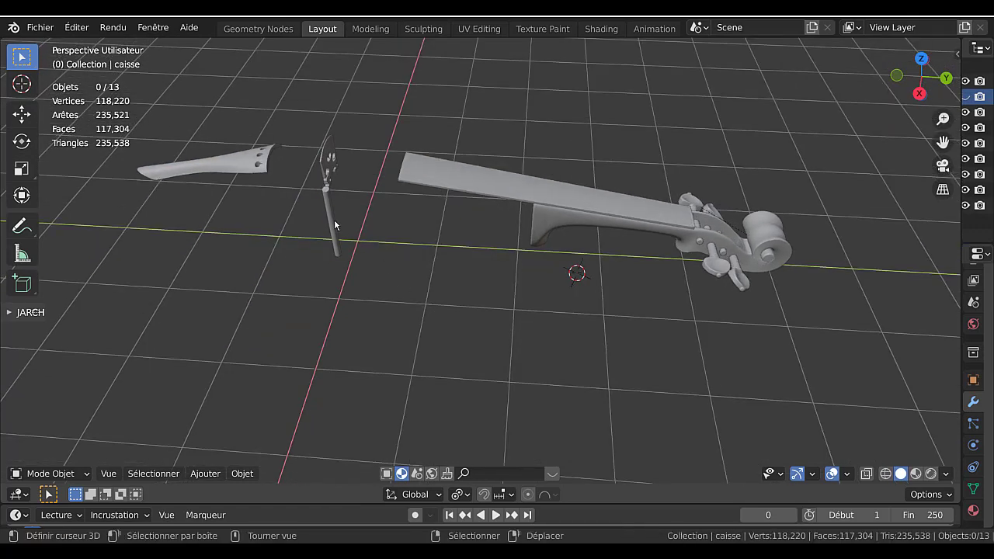
click(334, 219)
scroll(391, 230, up, 3)
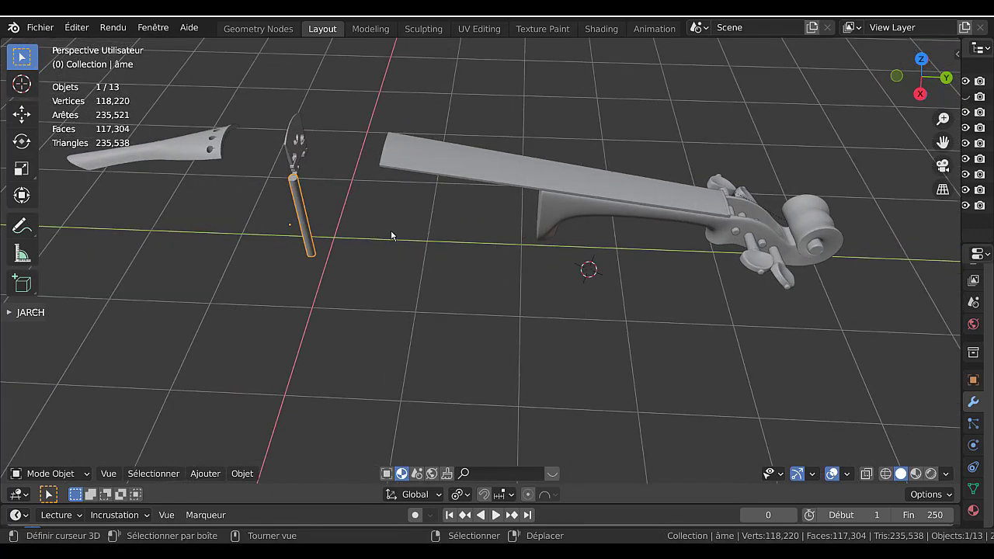
key(h)
- Select the tuning pegs object near the scroll and open it in edit mode
middle_drag(397, 233, 435, 237)
shift+middle_drag(583, 242, 381, 310)
scroll(499, 287, up, 2)
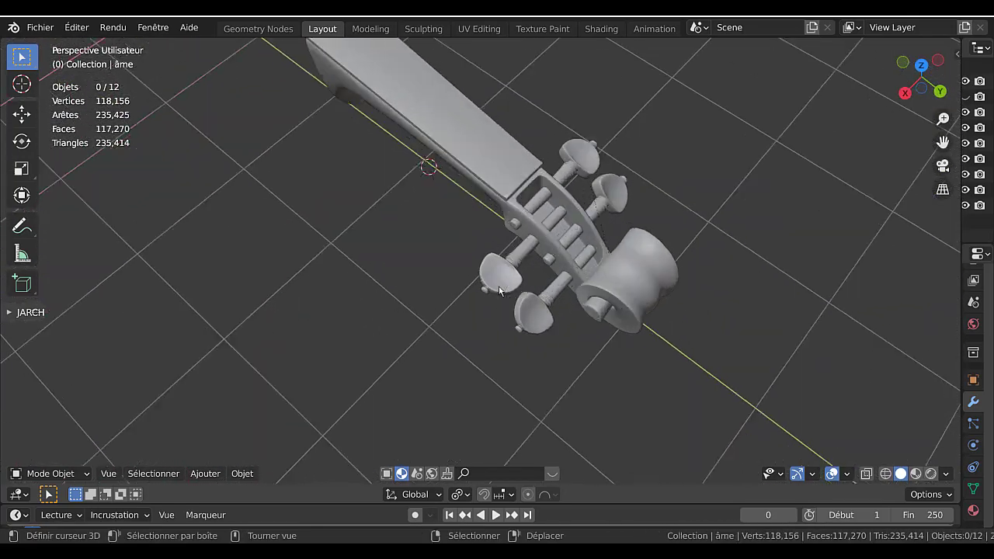
middle_drag(499, 291, 512, 268)
click(512, 269)
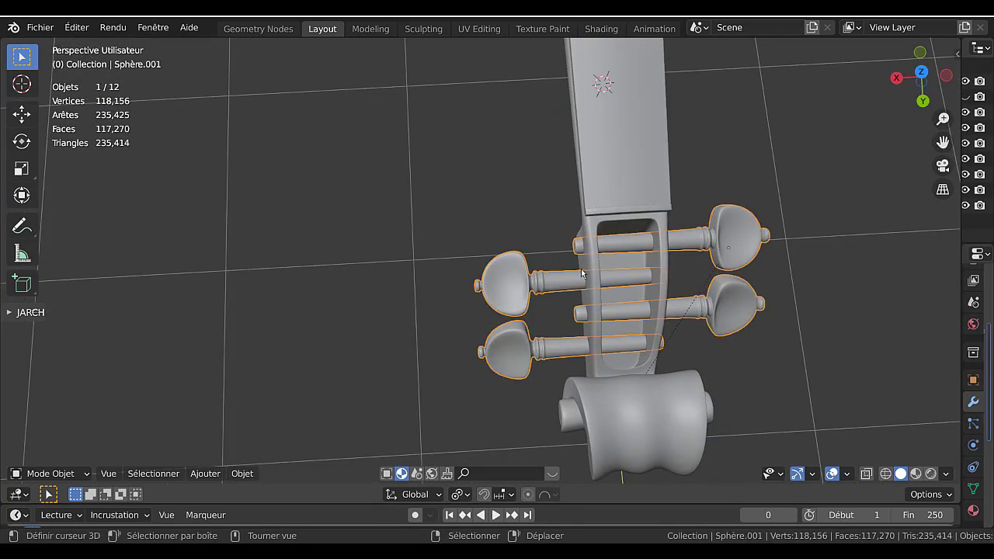
key(Tab)
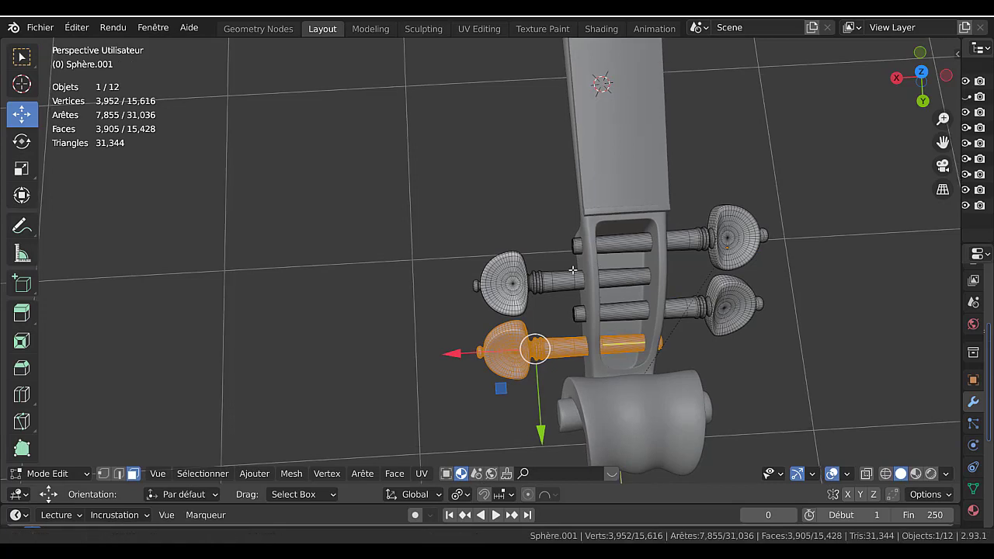
middle_drag(629, 274, 533, 202)
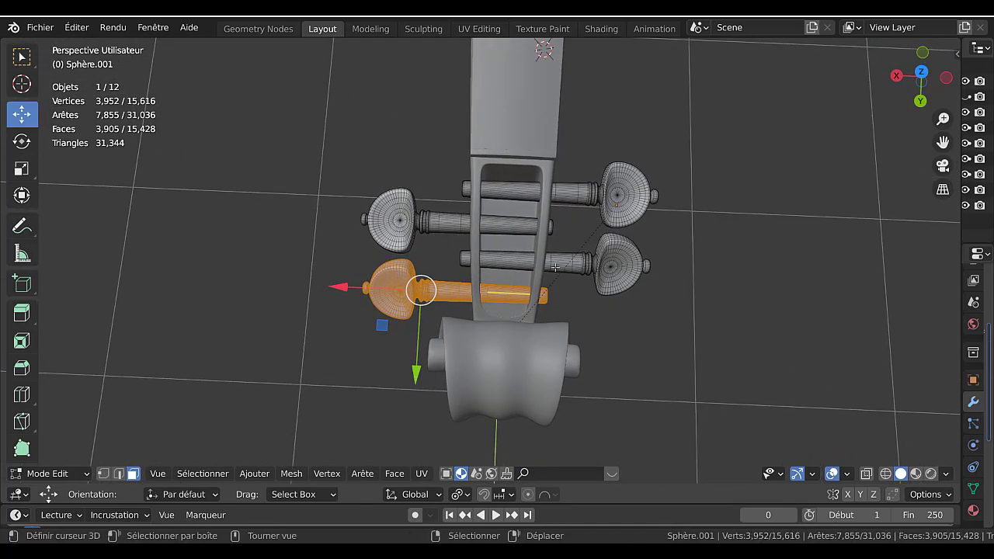
scroll(528, 190, up, 3)
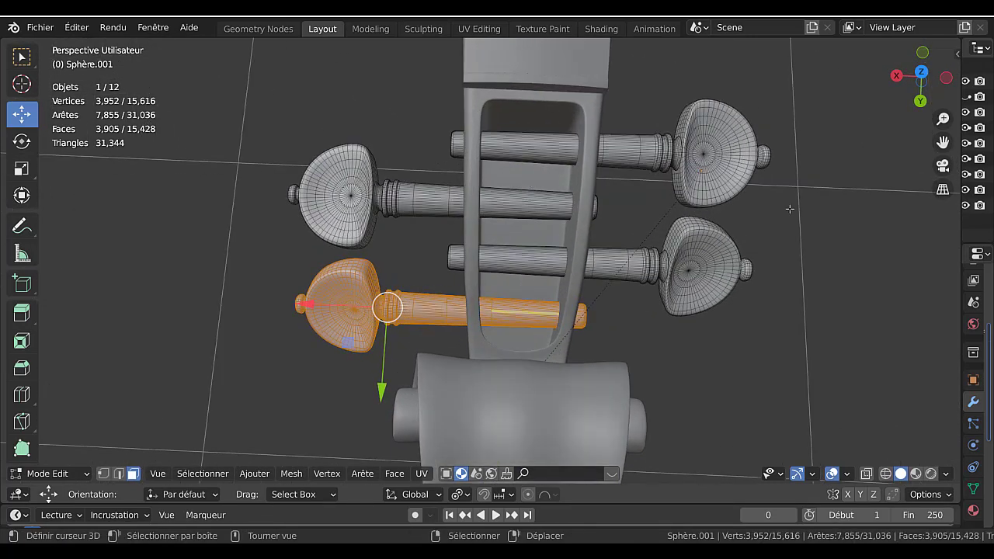
- Bisect all four pegs in top view with a straight lengthwise cut along the middle of the pegbox
key(alt+a)
key(a)
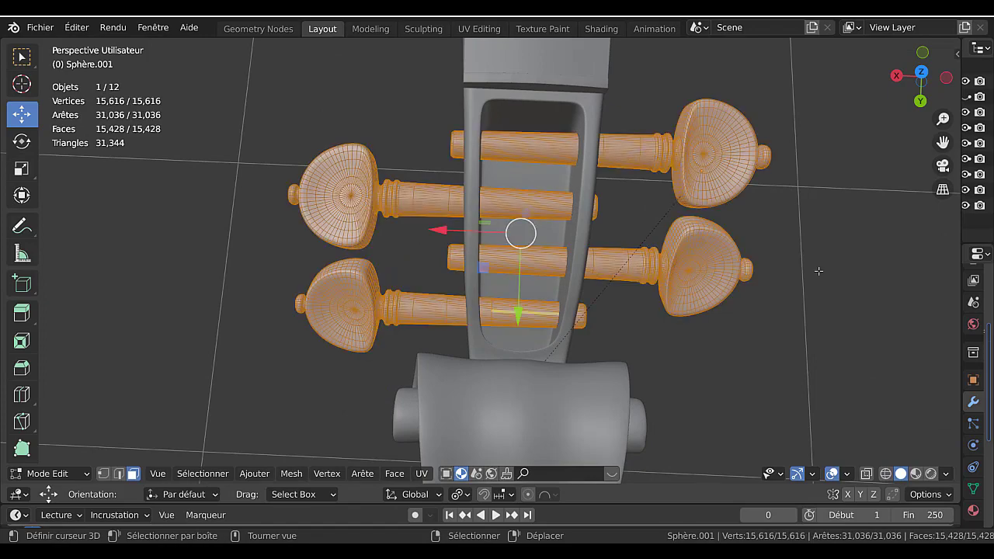
key(KP_7)
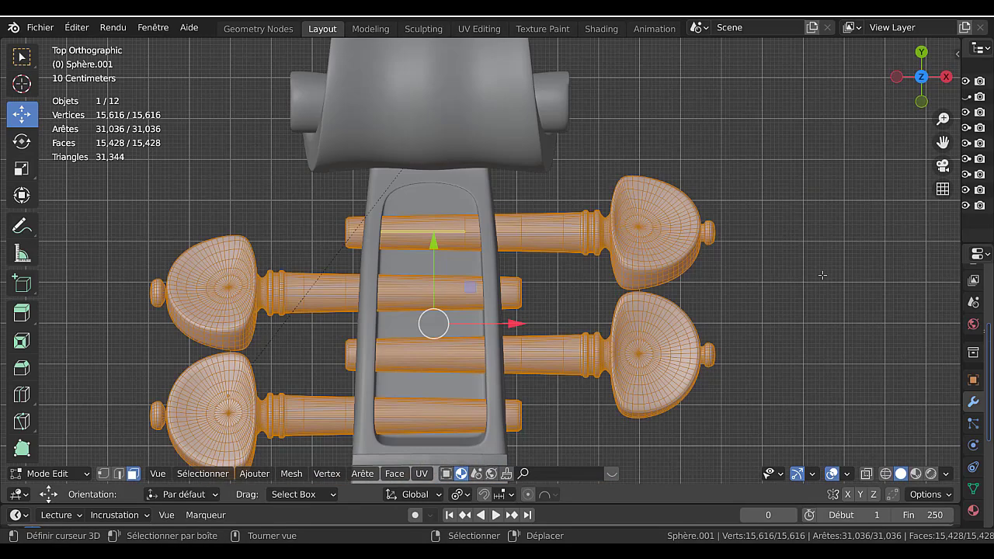
shift+middle_drag(467, 368, 521, 293)
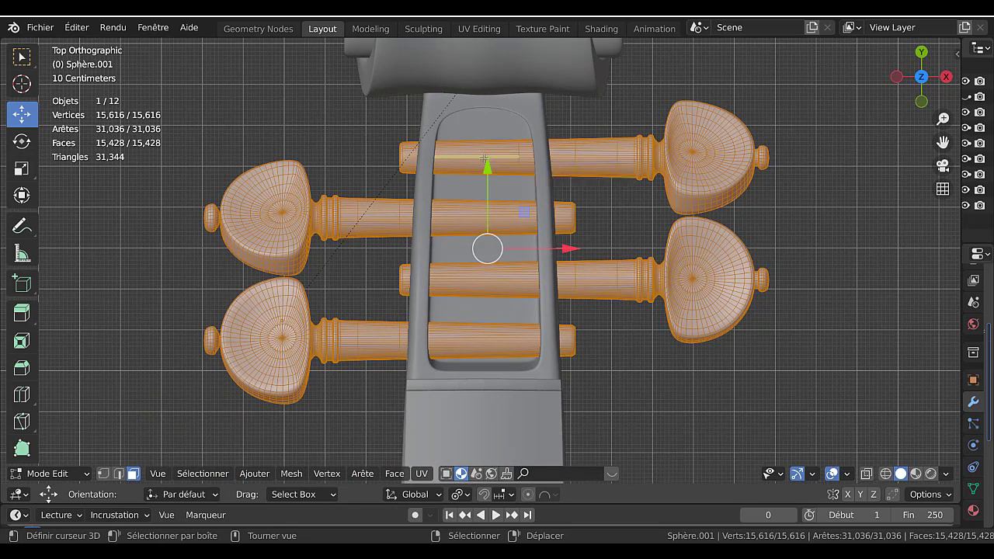
key(q)
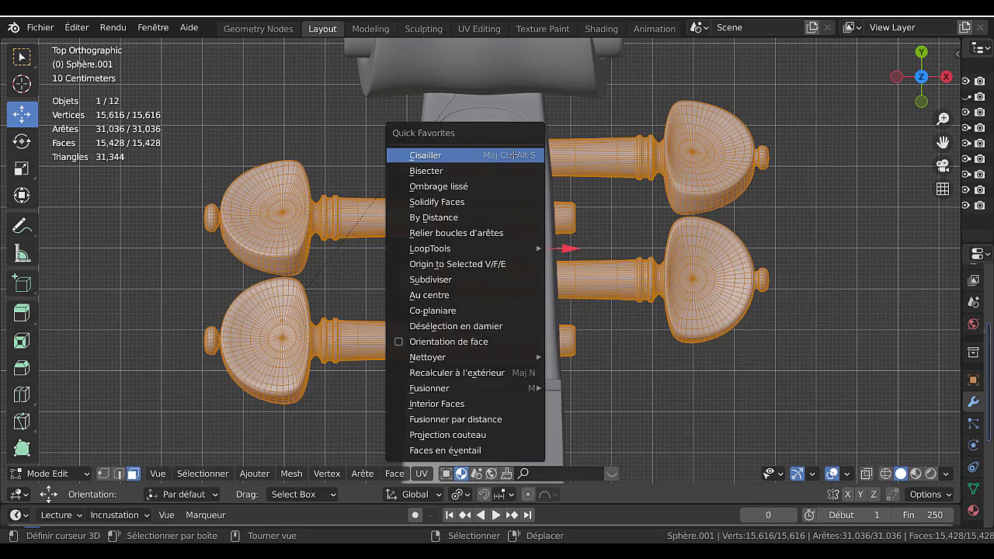
click(456, 173)
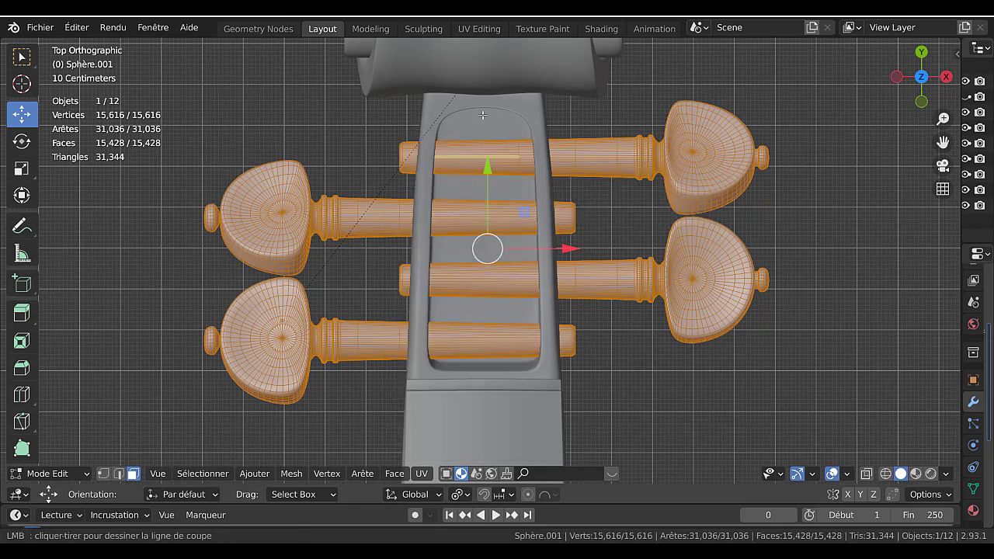
drag(483, 113, 483, 122)
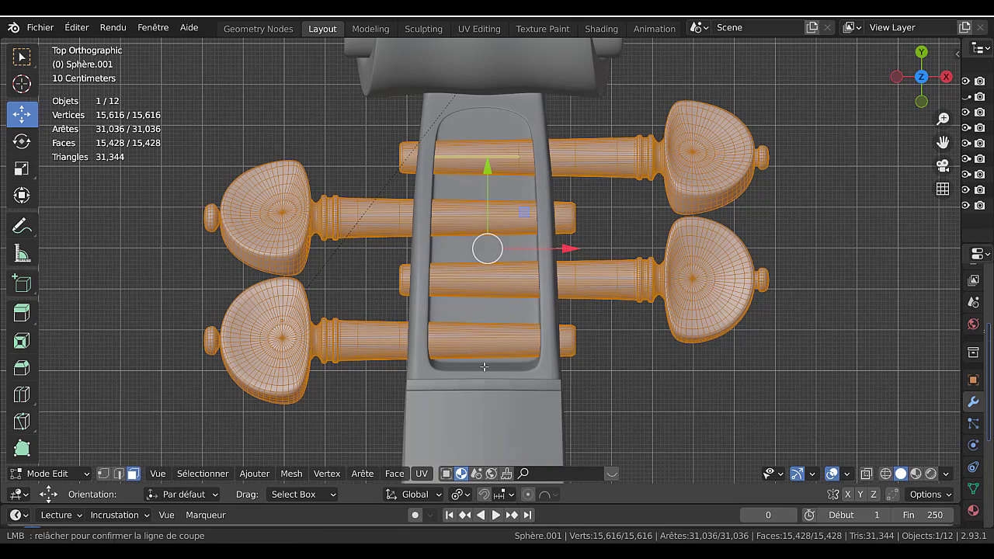
drag(484, 367, 484, 367)
scroll(578, 258, up, 3)
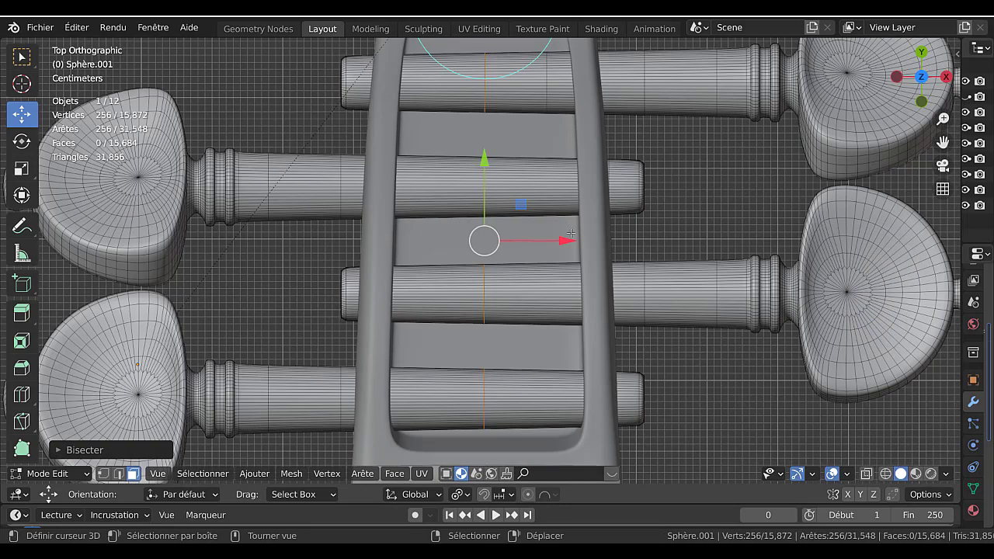
- Examine the cut loops around the four peg shafts inside the pegbox
key(Tab)
key(Tab)
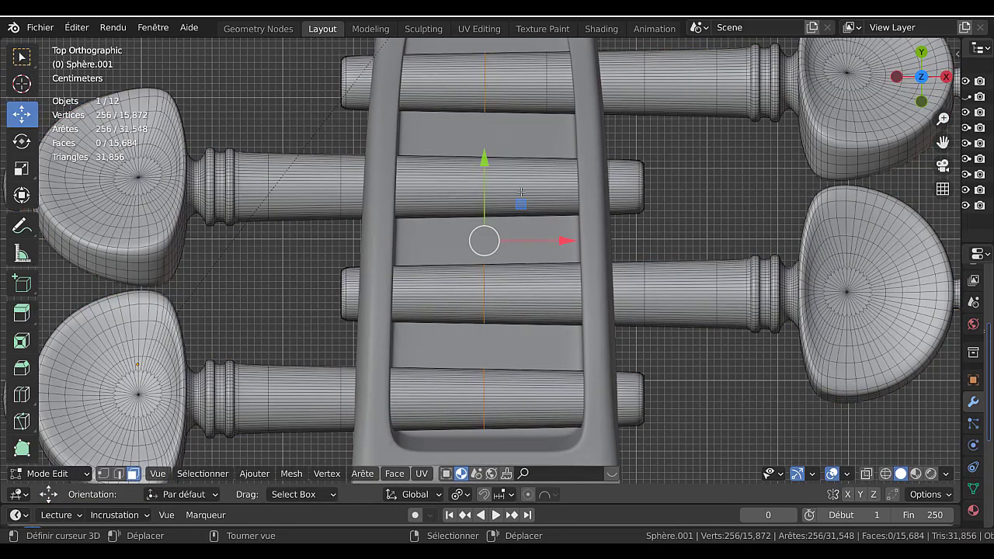
middle_drag(517, 193, 543, 222)
scroll(535, 236, up, 2)
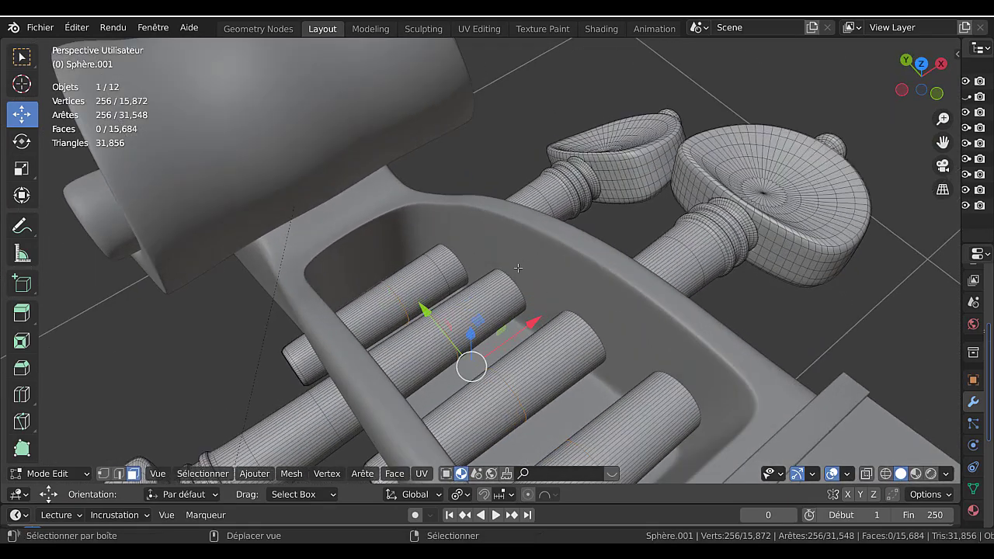
shift+middle_drag(528, 304, 557, 230)
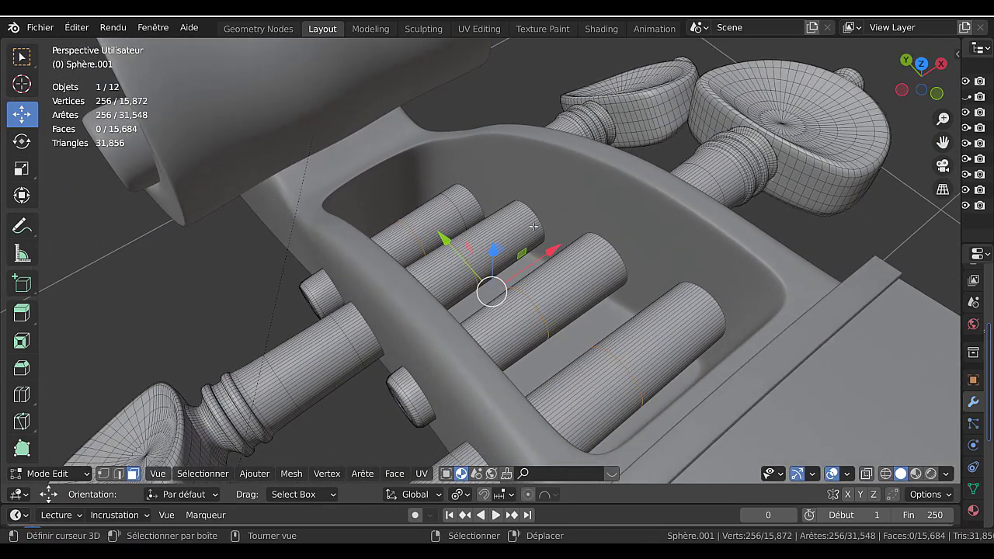
middle_drag(484, 249, 737, 235)
scroll(734, 236, down, 6)
middle_drag(318, 310, 486, 312)
- Look at the wound string model in the other project window, then return to the violin project
mouse_move(571, 552)
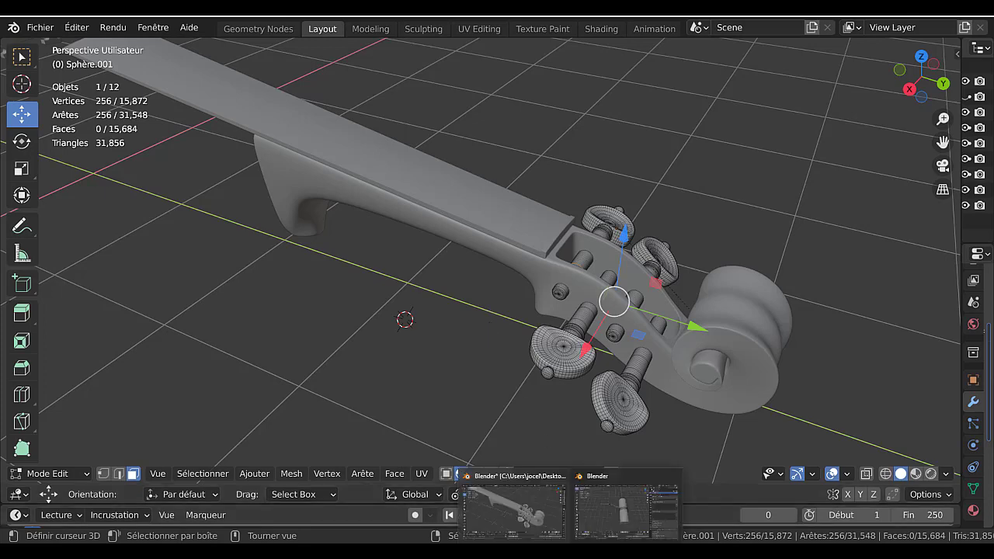
click(585, 536)
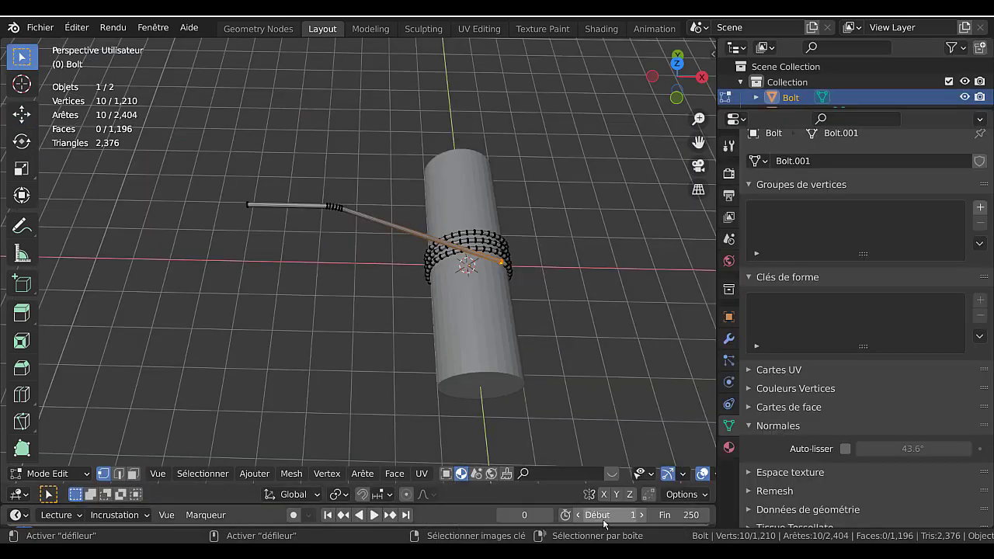
scroll(462, 265, up, 3)
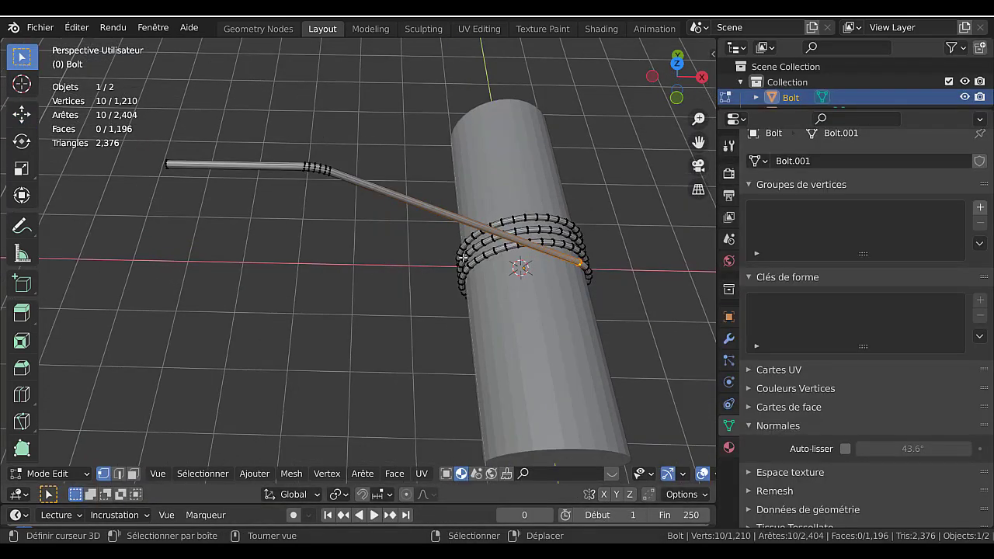
scroll(464, 265, down, 5)
scroll(468, 266, up, 2)
mouse_move(571, 551)
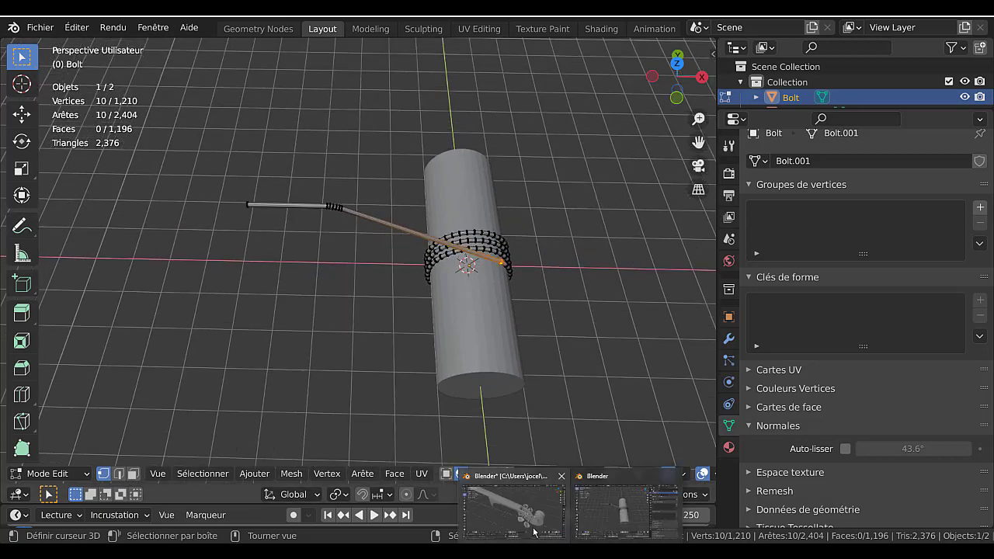
click(519, 507)
- Place the 3D cursor above the pegbox in the right orthographic view
scroll(498, 348, down, 4)
middle_drag(501, 334, 505, 328)
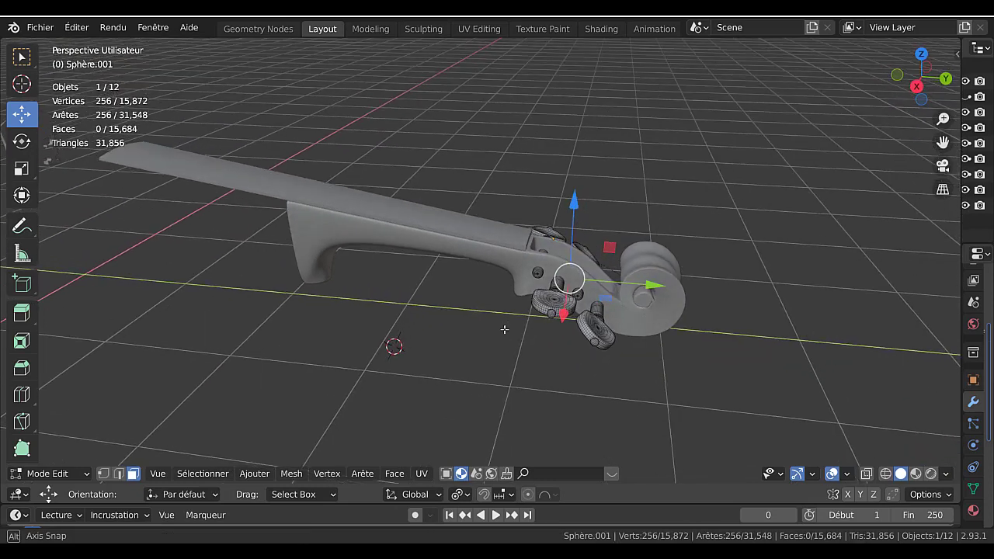
key(KP_1)
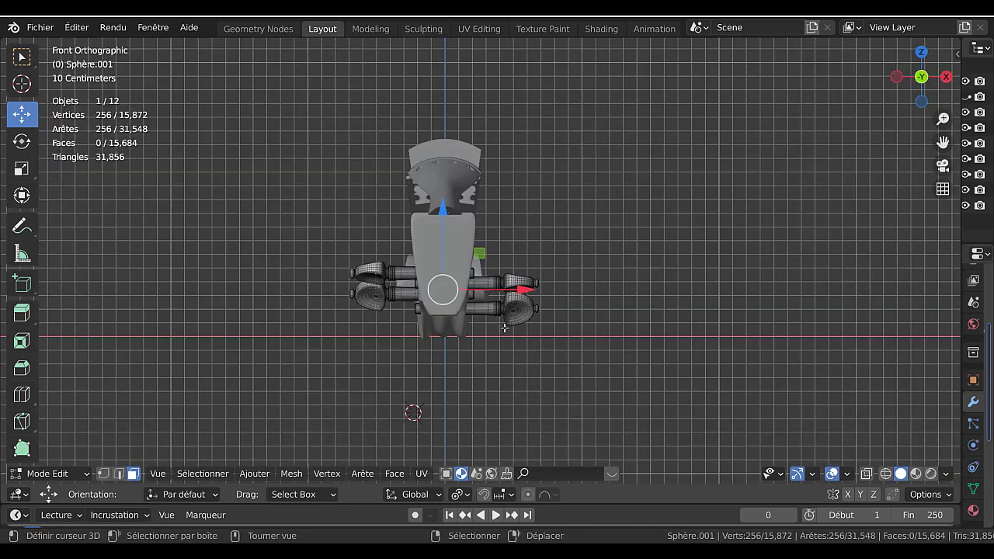
key(KP_3)
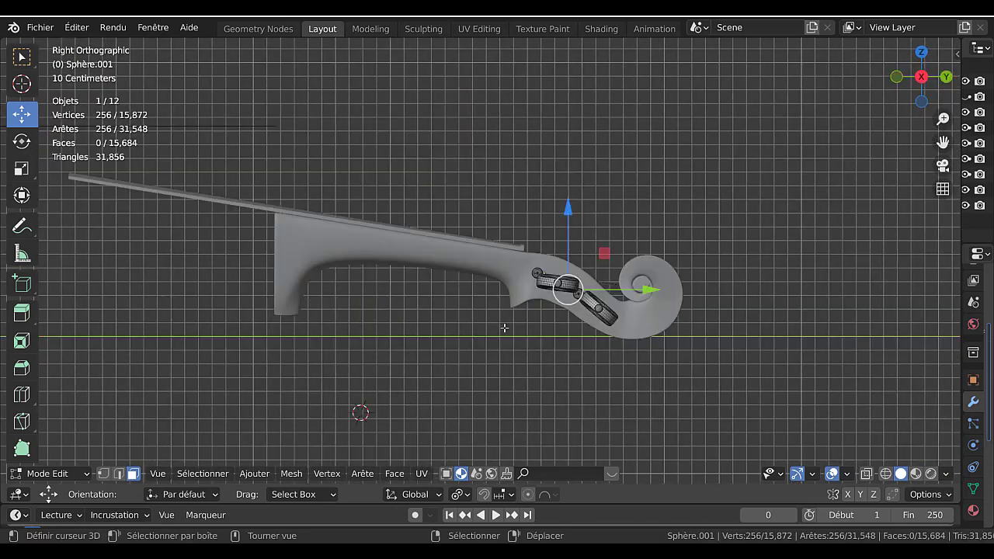
scroll(536, 333, up, 2)
scroll(584, 146, down, 4)
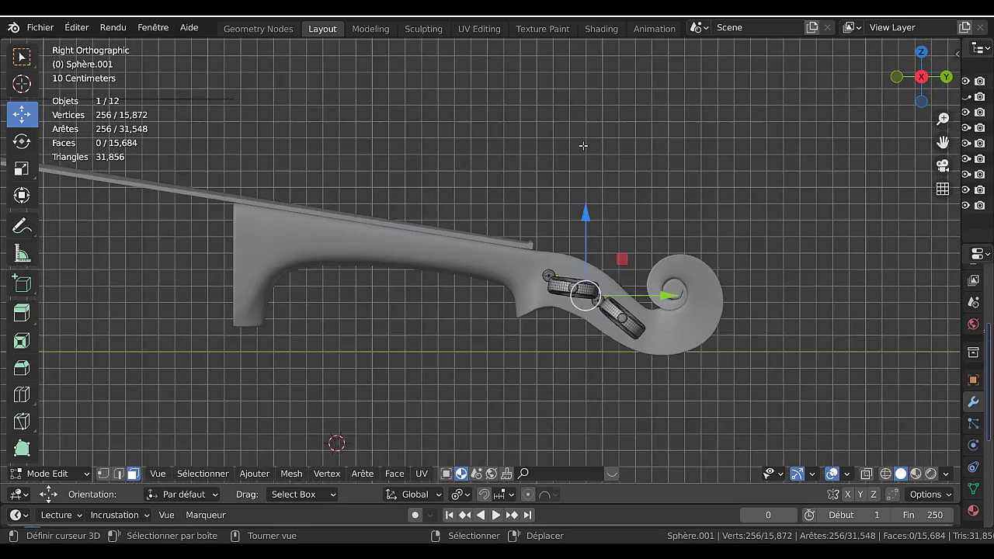
click(547, 203)
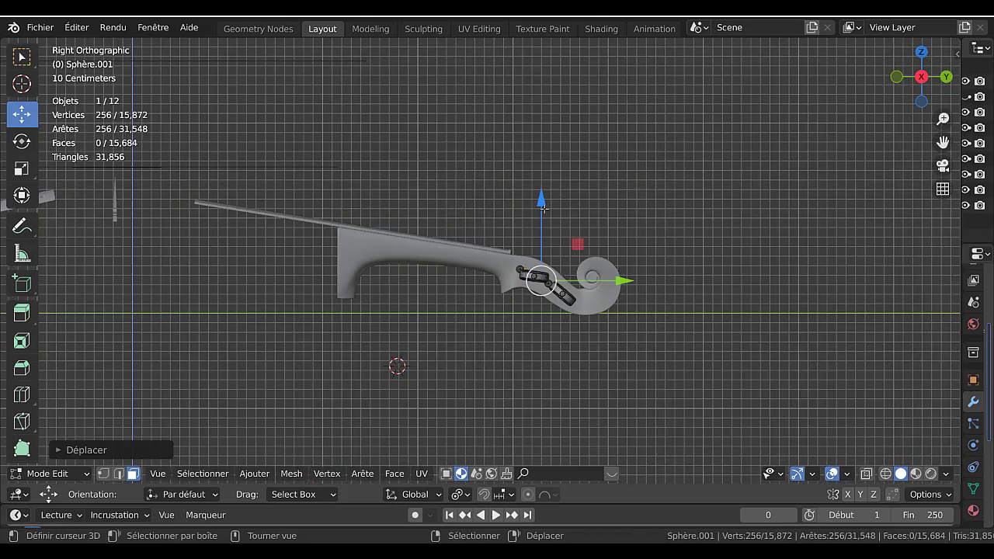
click(543, 194)
shift+right_click(539, 175)
- Leave edit mode on the pegs and add a Bolt mesh object at the 3D cursor
click(255, 474)
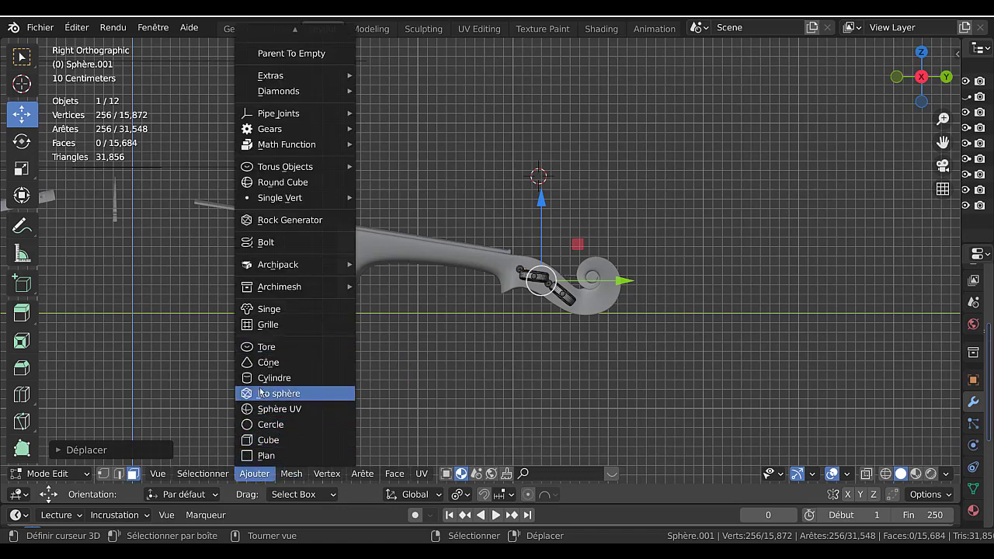
key(Escape)
key(Tab)
click(242, 474)
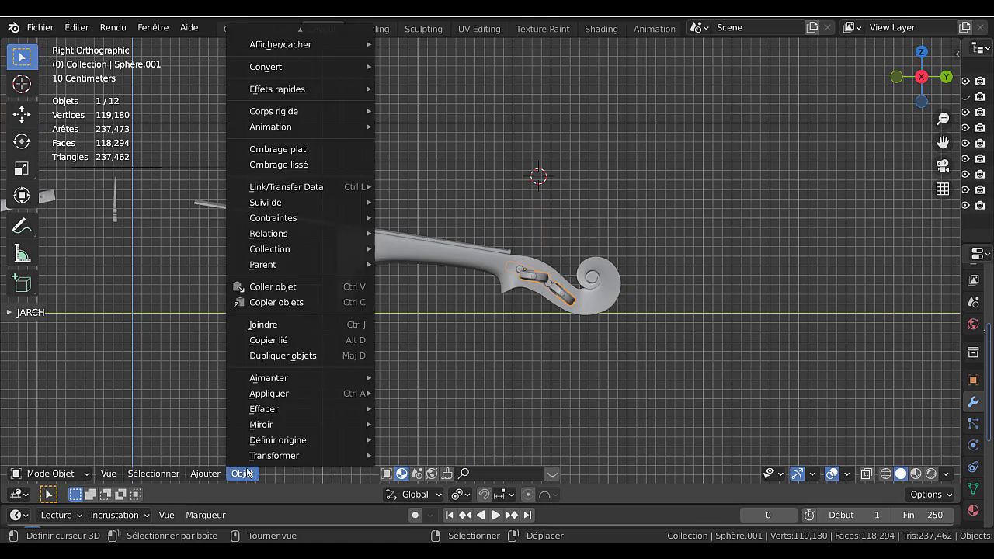
mouse_move(210, 476)
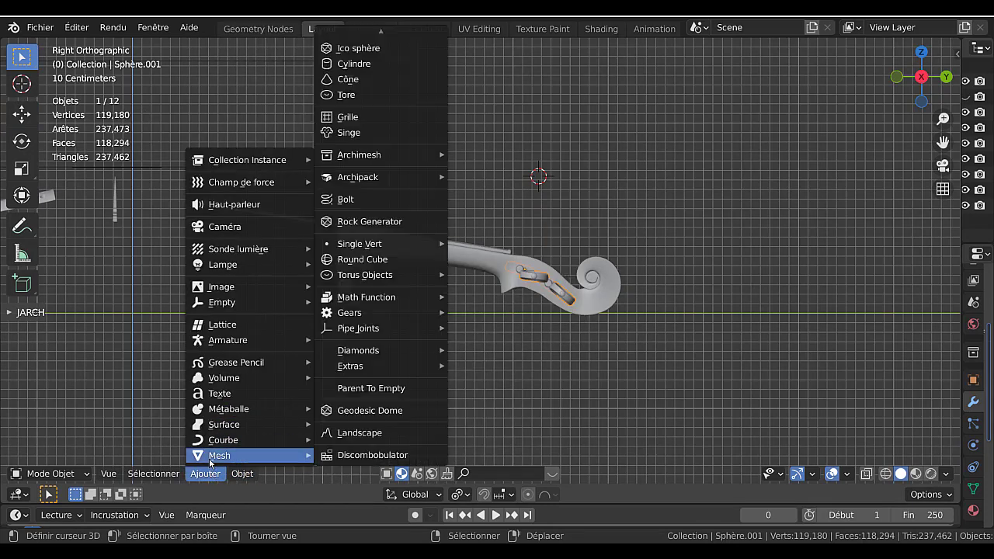
click(340, 202)
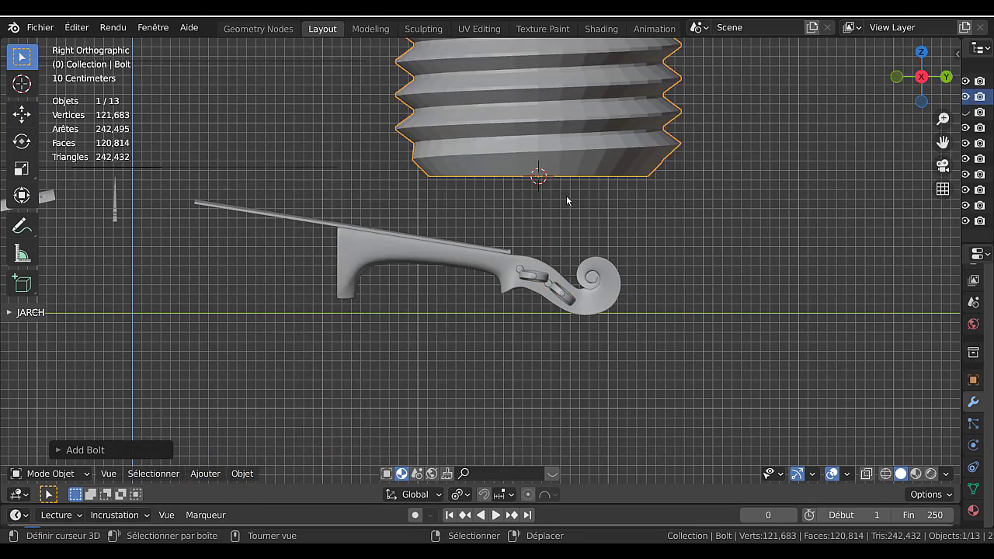
shift+middle_drag(715, 194, 673, 395)
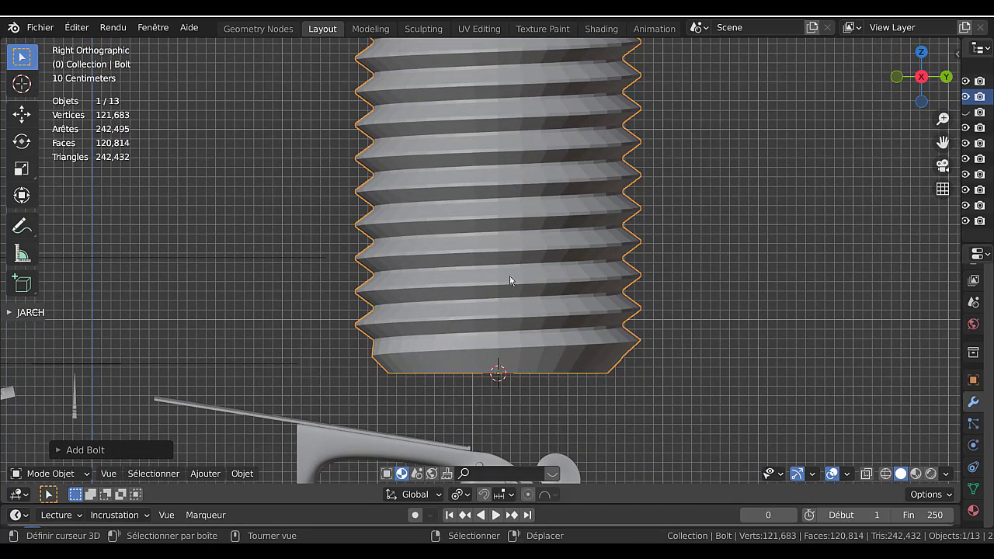
- Select the bolt's helical thread edge loop in edit mode and place a duplicate of it beside the bolt
key(Tab)
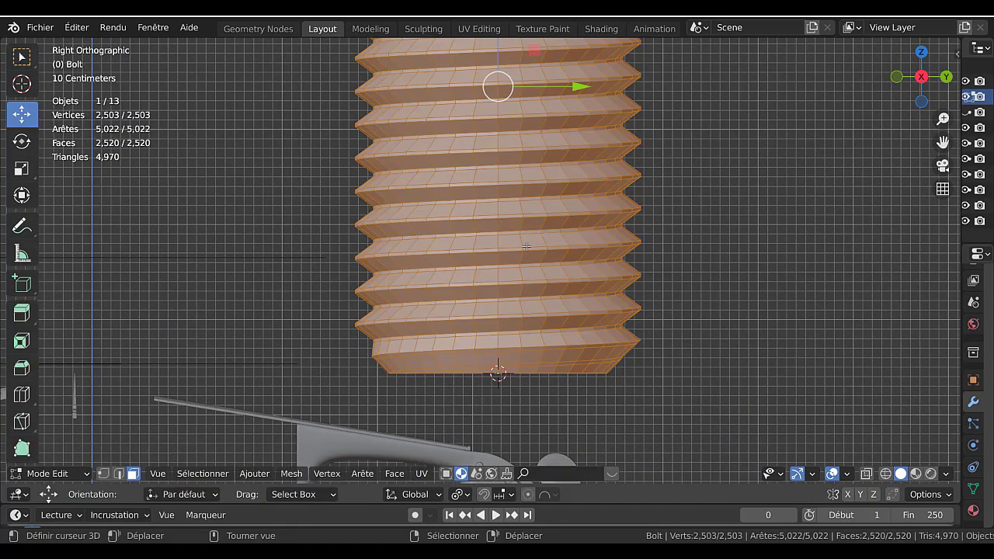
alt+click(531, 243)
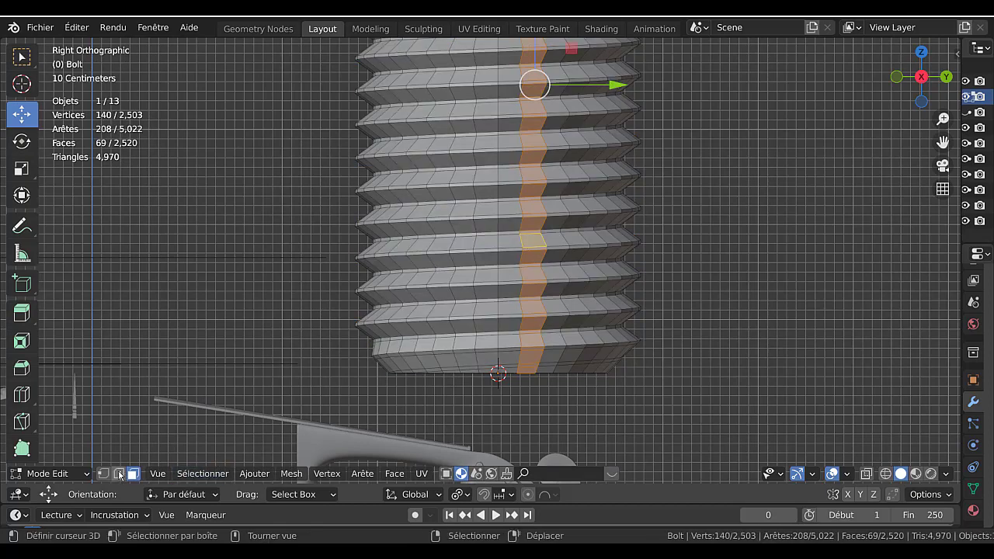
click(118, 474)
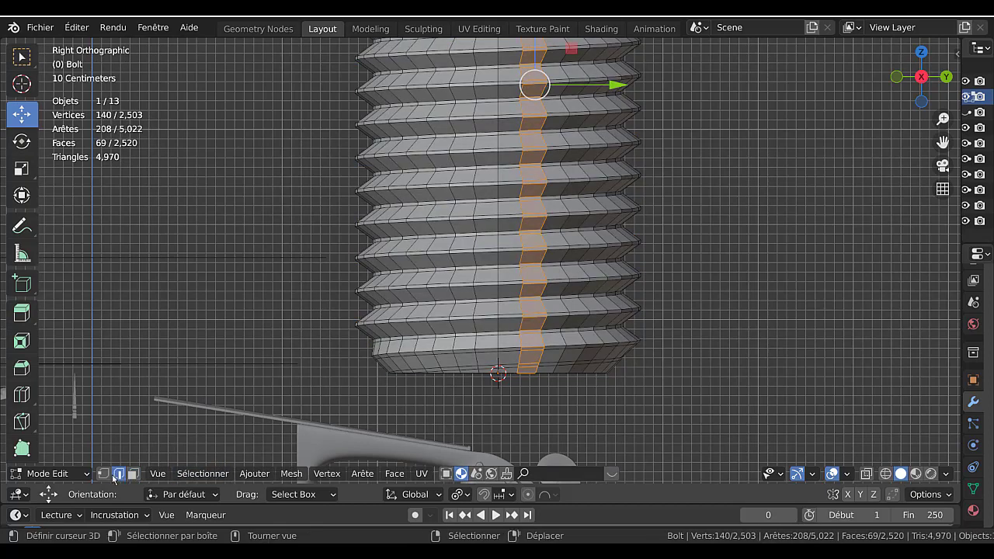
alt+click(492, 219)
scroll(601, 251, down, 5)
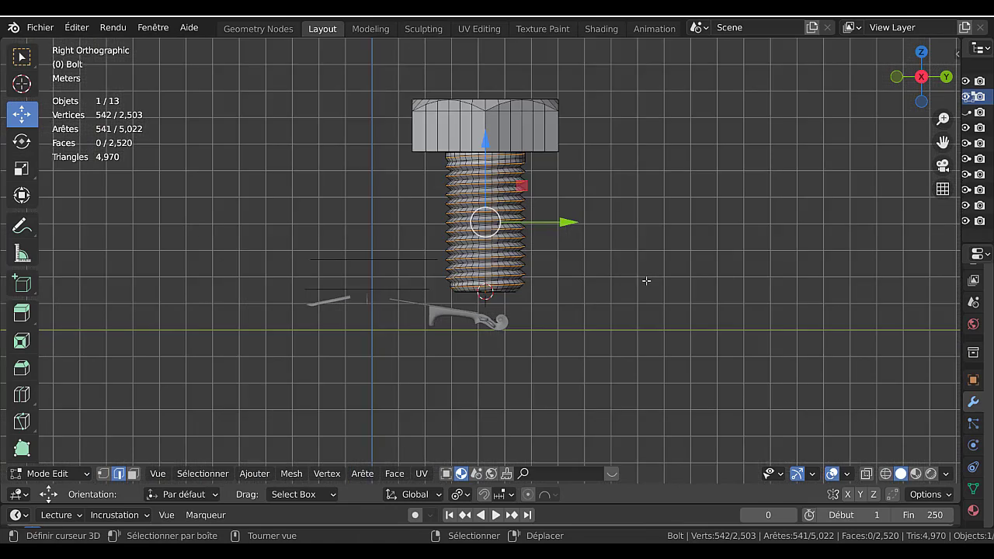
key(shift+d)
click(823, 272)
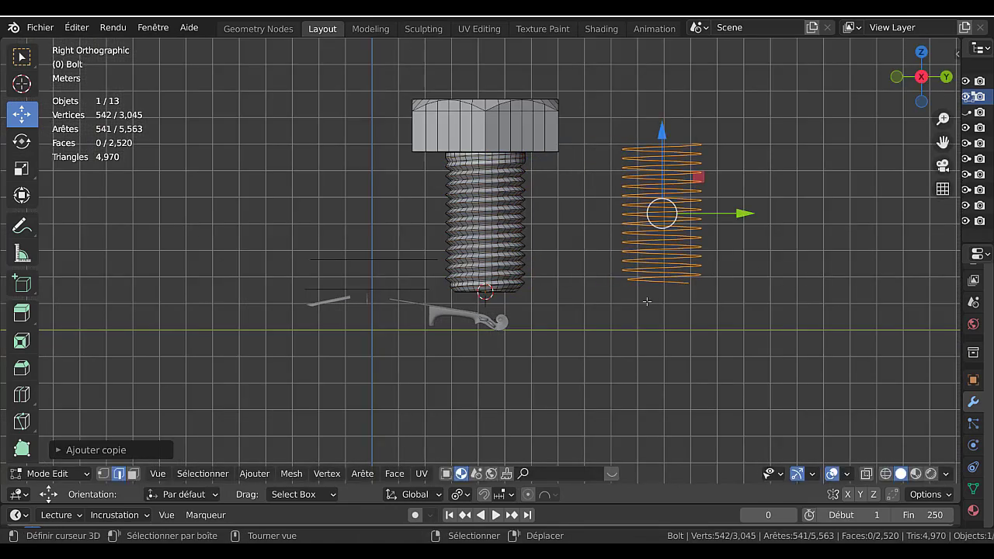
- Delete the entire original bolt mesh, keeping only the duplicated thread helix
click(492, 219)
key(ctrl+l)
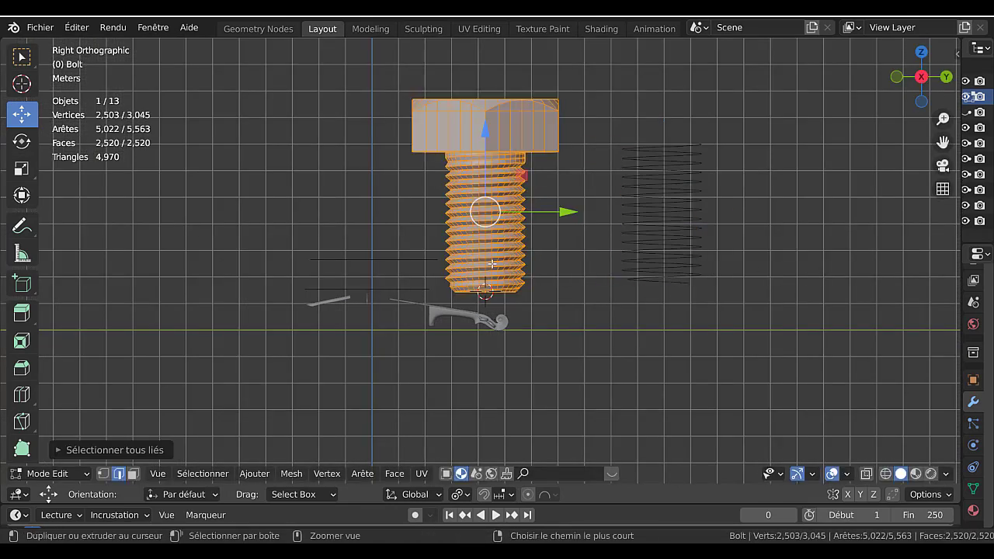
key(x)
click(491, 264)
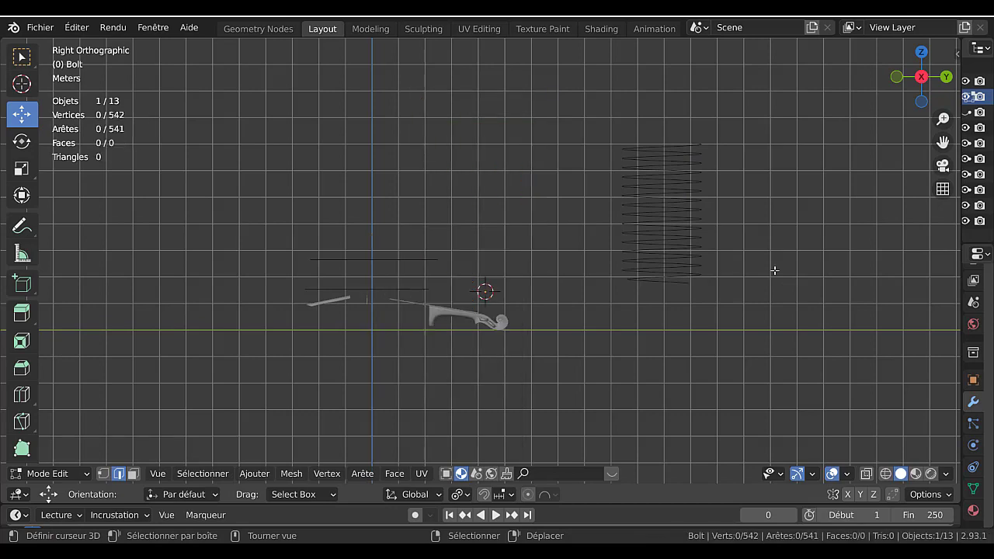
- Keep about four turns in the upper middle of the helix, delete all its other vertices, and return to object mode
shift+middle_drag(775, 271, 628, 302)
click(556, 247)
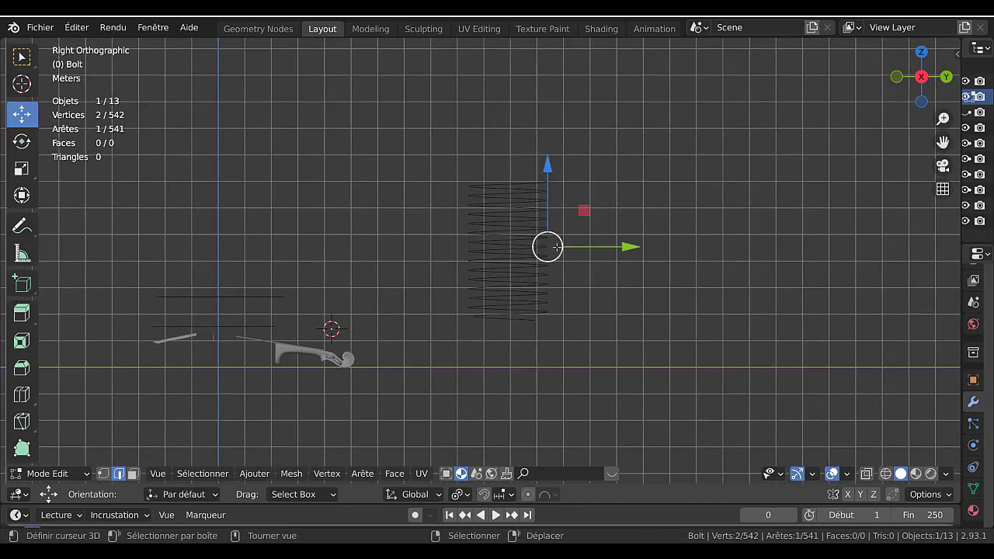
click(662, 277)
key(1)
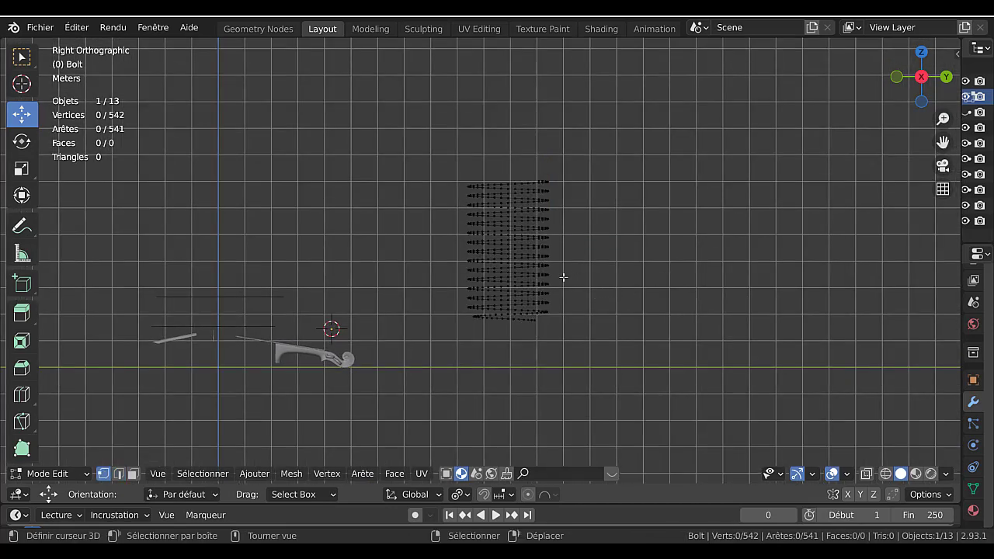
key(b)
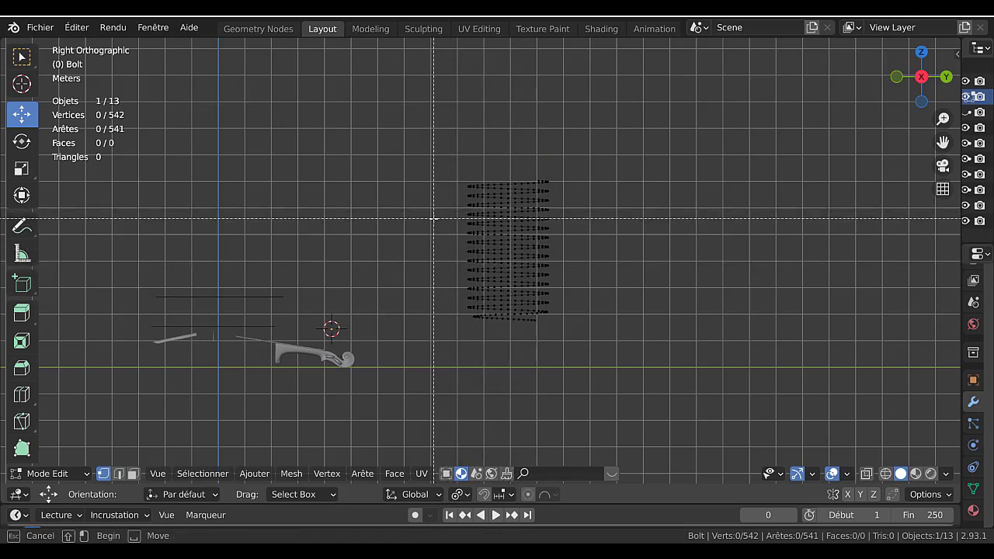
drag(434, 219, 592, 257)
scroll(595, 256, up, 3)
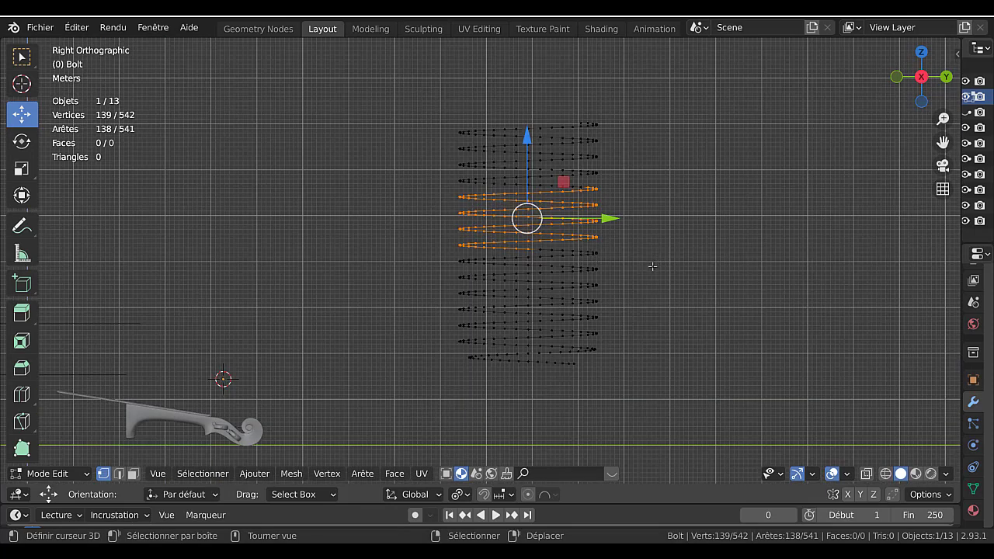
key(ctrl)
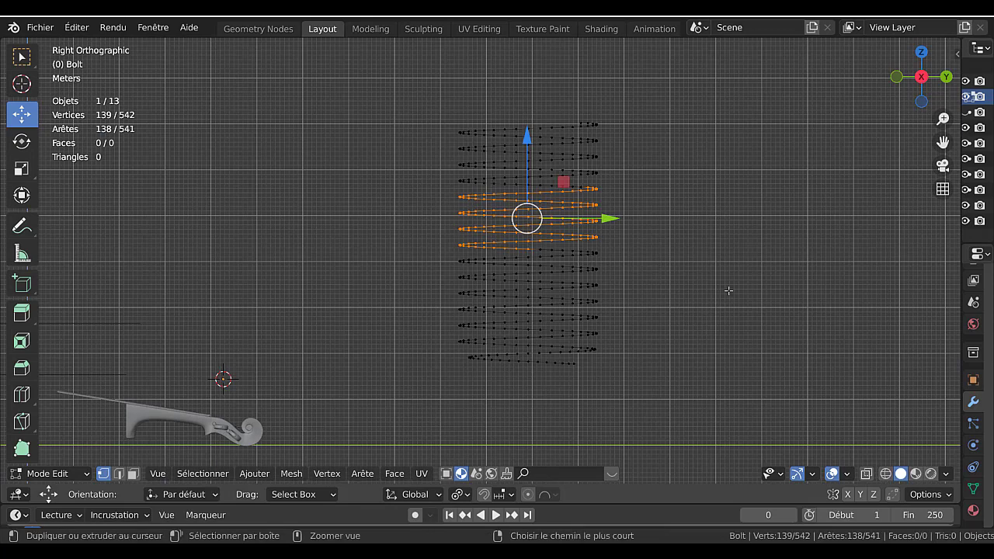
key(ctrl+i)
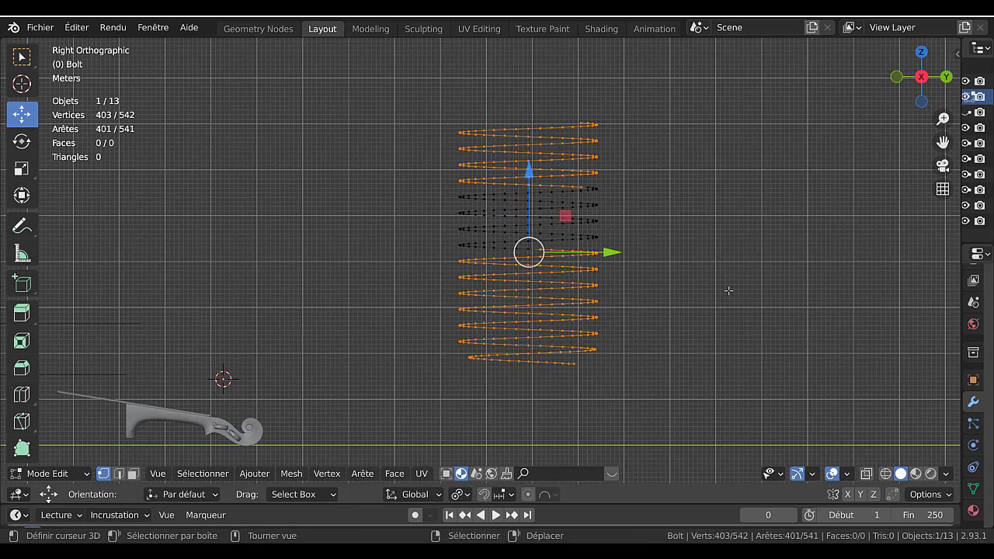
key(x)
click(731, 296)
key(Tab)
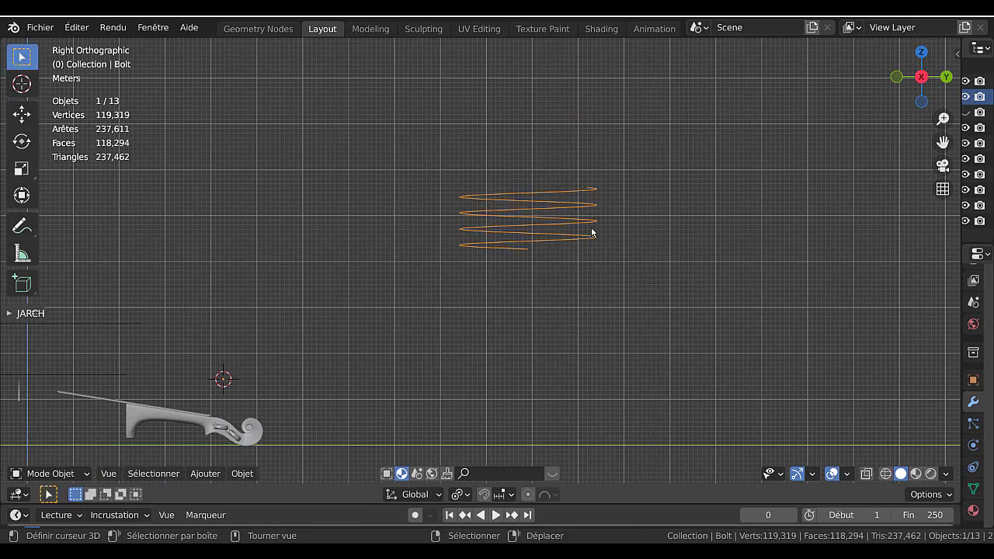
- Delete the vertices of the lowest turns of the helix to shorten it, and return to object mode
key(Tab)
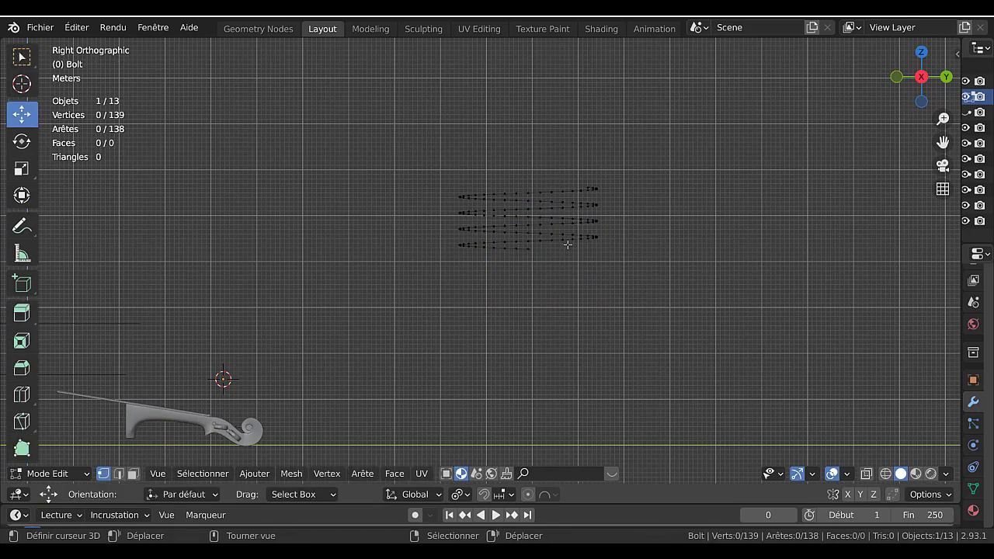
scroll(570, 248, up, 2)
key(c)
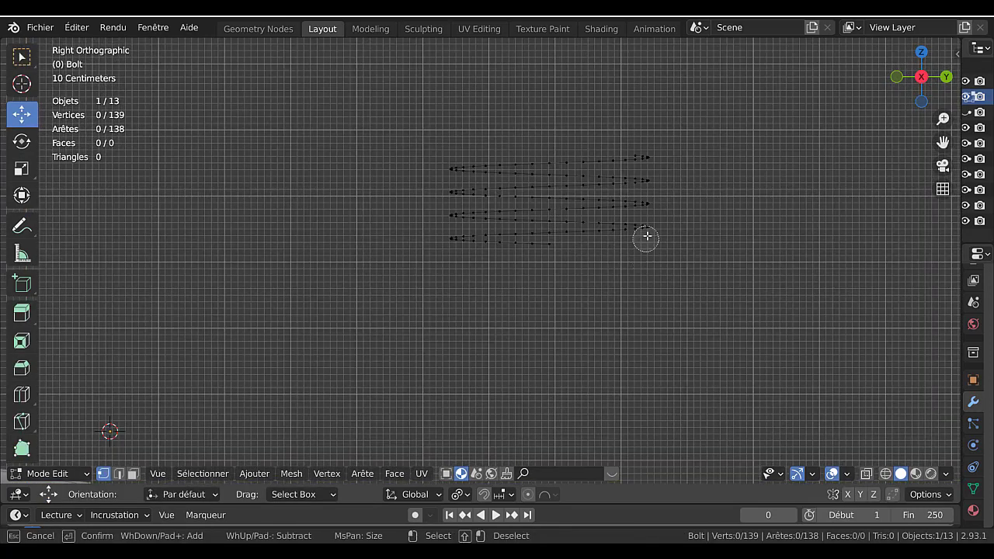
drag(646, 238, 459, 230)
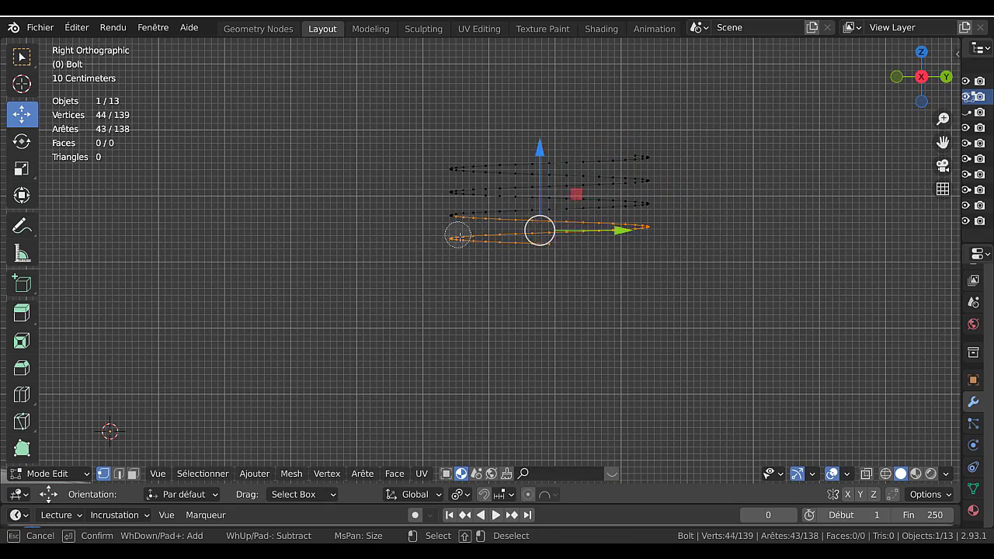
key(Escape)
key(x)
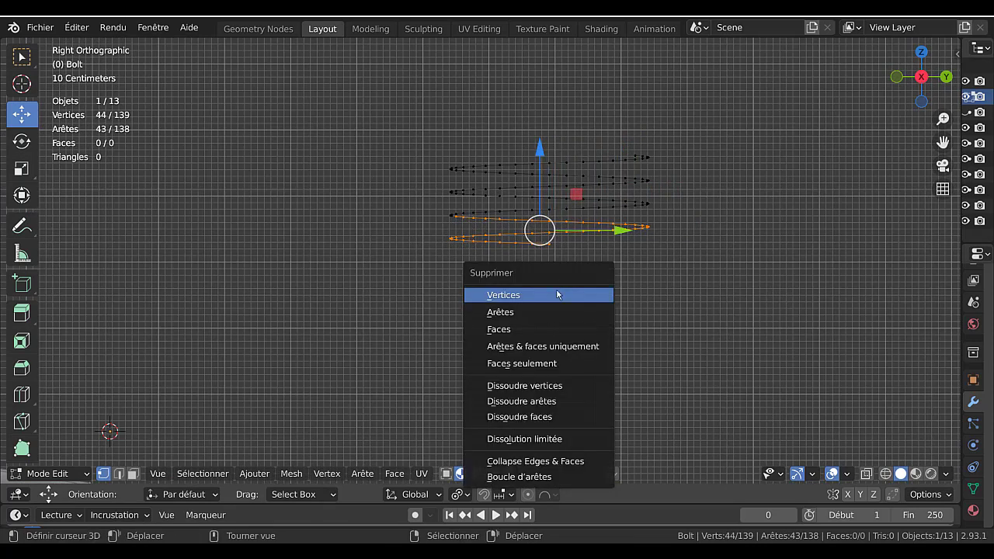
click(557, 294)
key(Tab)
scroll(557, 286, down, 4)
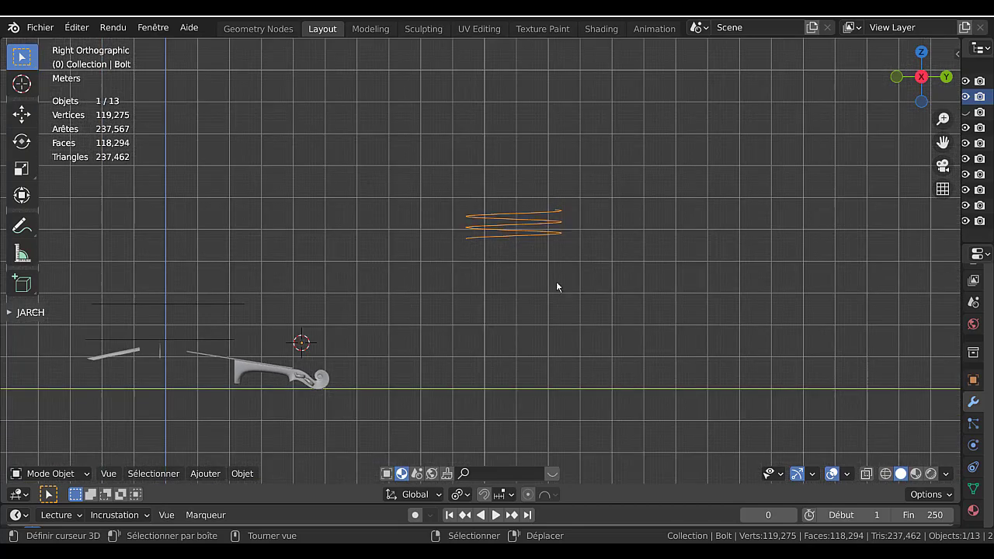
middle_drag(577, 295, 441, 350)
scroll(370, 347, up, 4)
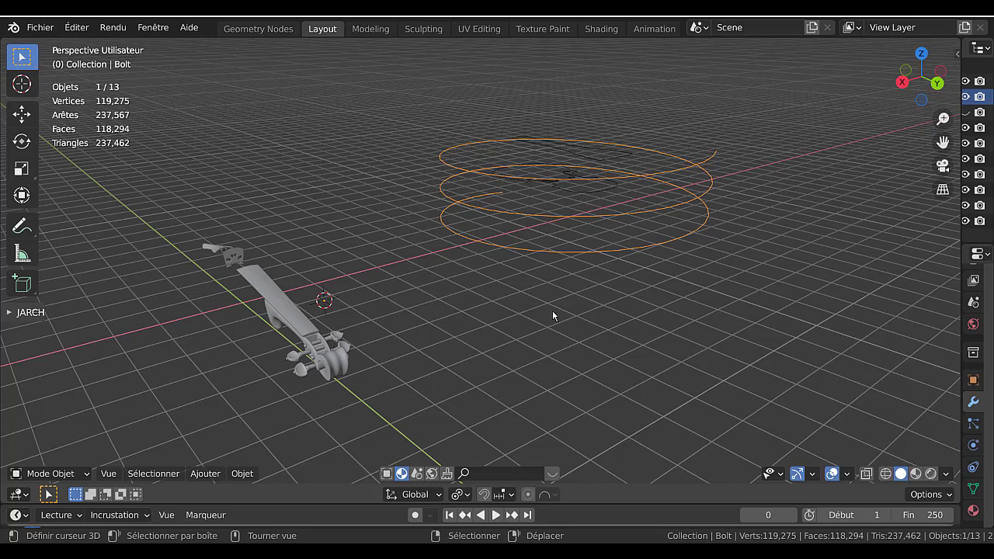
key(r)
right_click(579, 230)
scroll(557, 254, down, 8)
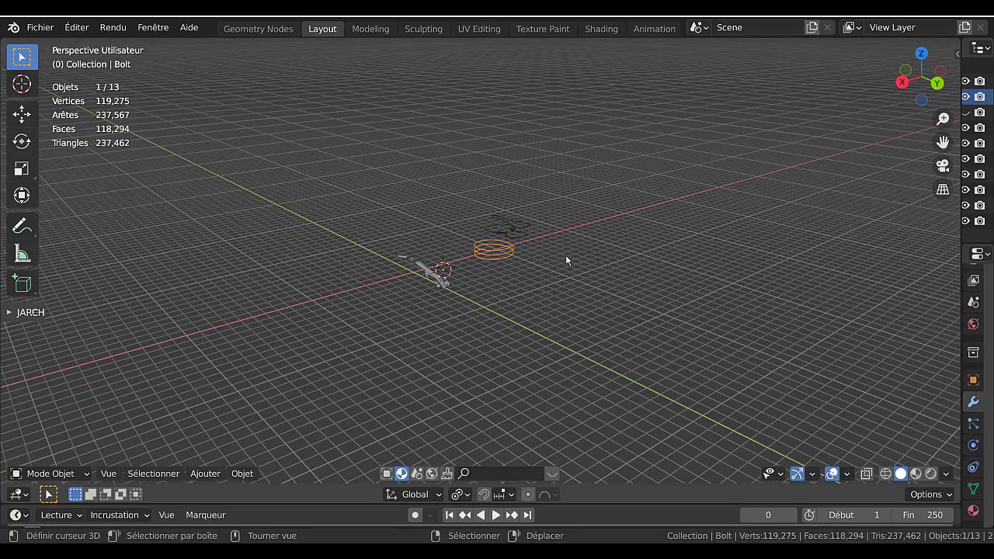
scroll(566, 257, up, 2)
- Turn on the Extras option for objects in the viewport overlays
click(845, 473)
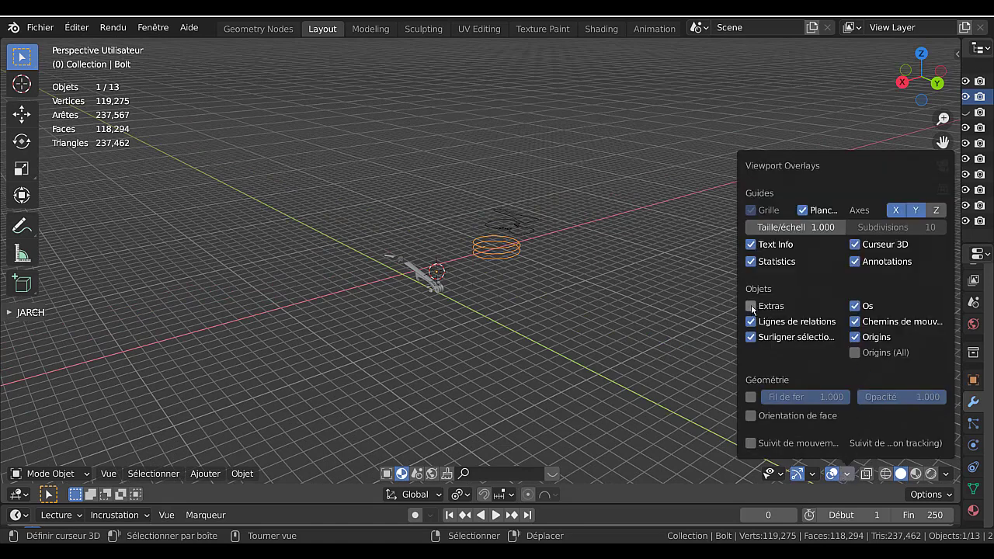
click(751, 308)
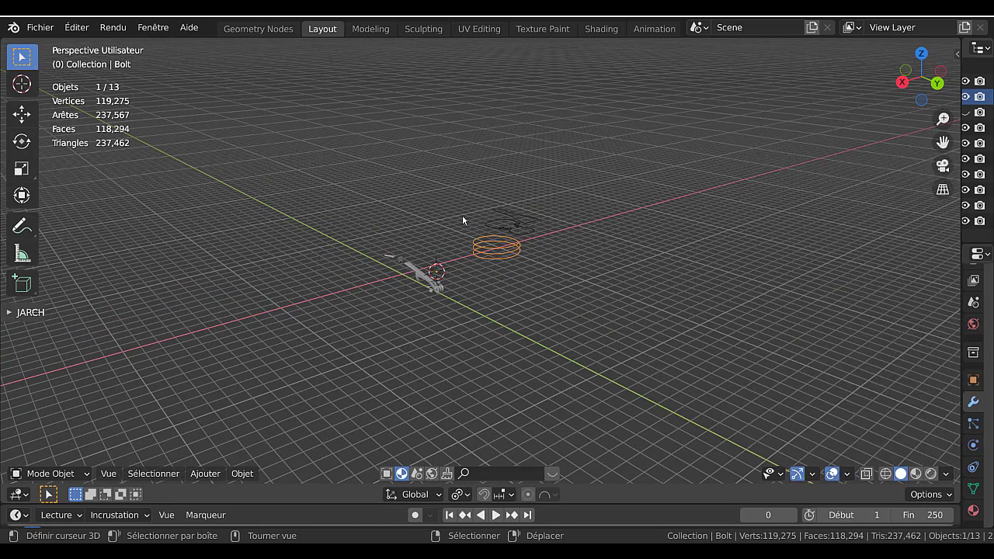
middle_drag(463, 221, 515, 219)
scroll(523, 226, up, 4)
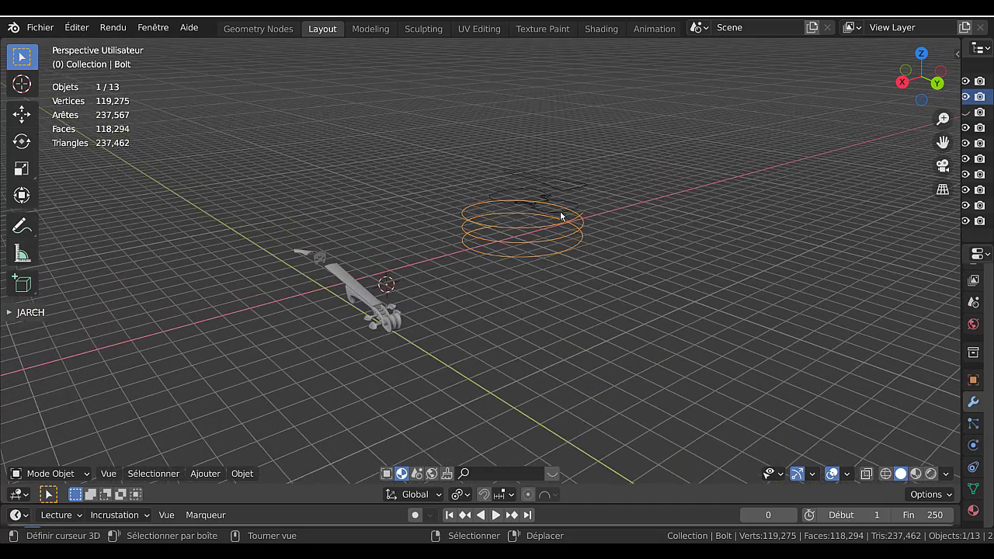
scroll(561, 229, down, 10)
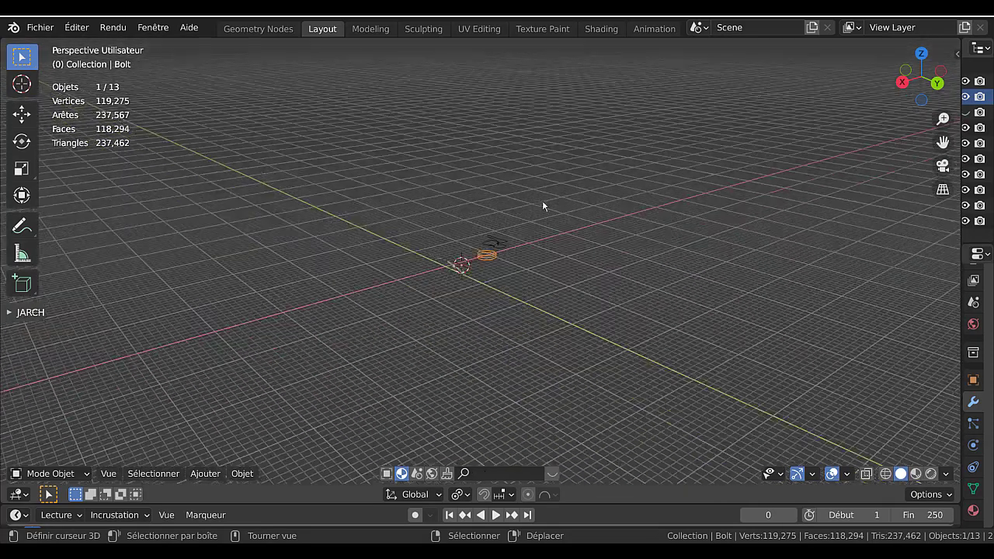
middle_drag(549, 191, 633, 169)
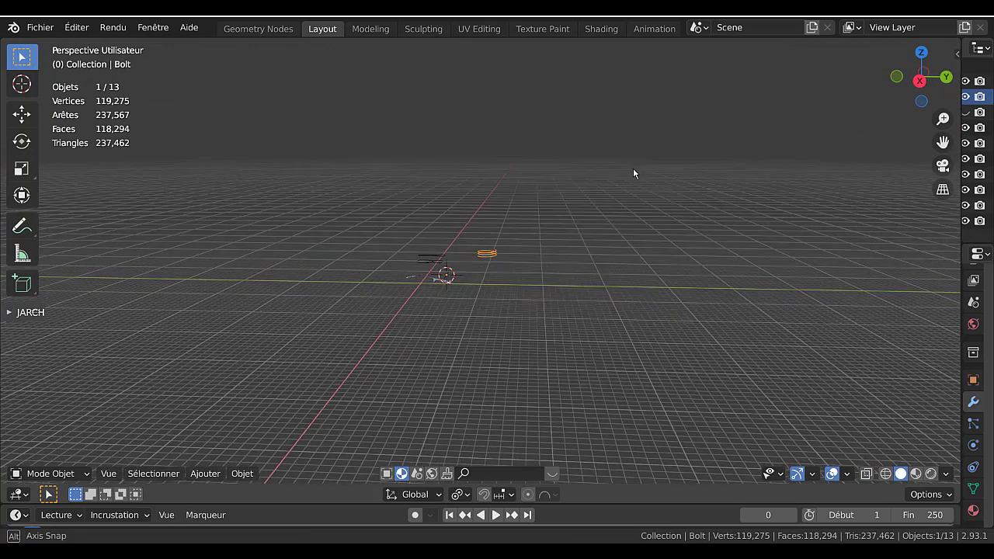
key(Tab)
middle_drag(570, 237, 499, 258)
key(Tab)
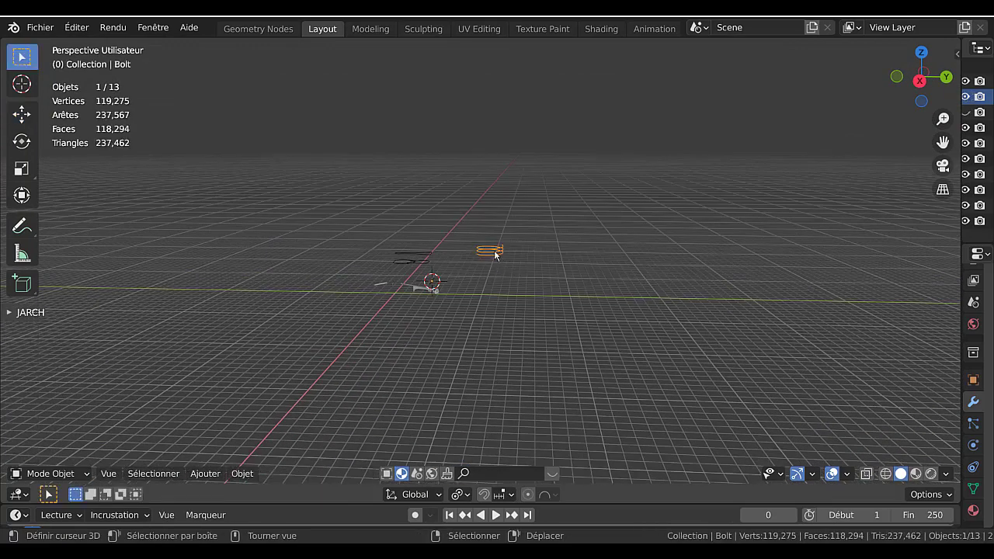
key(Tab)
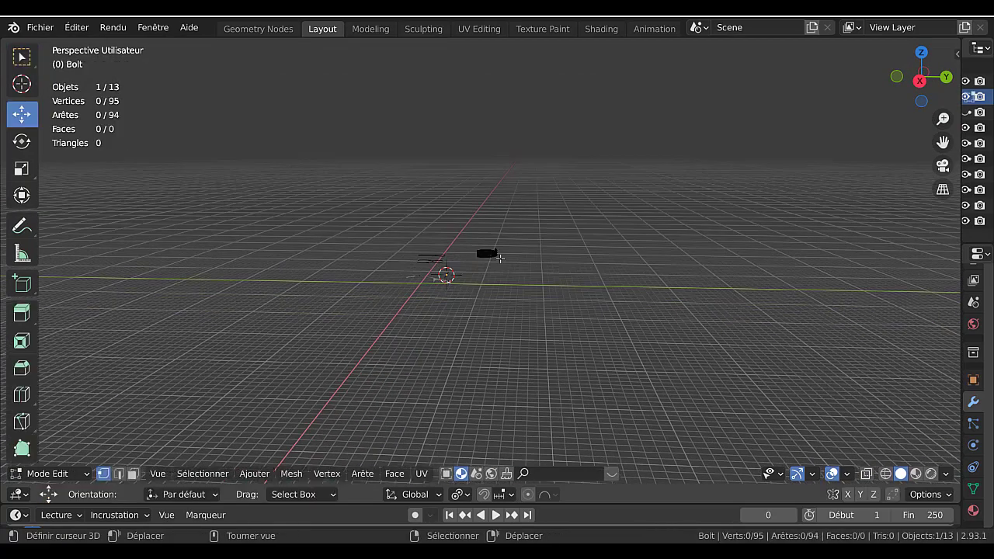
key(a)
scroll(514, 254, up, 3)
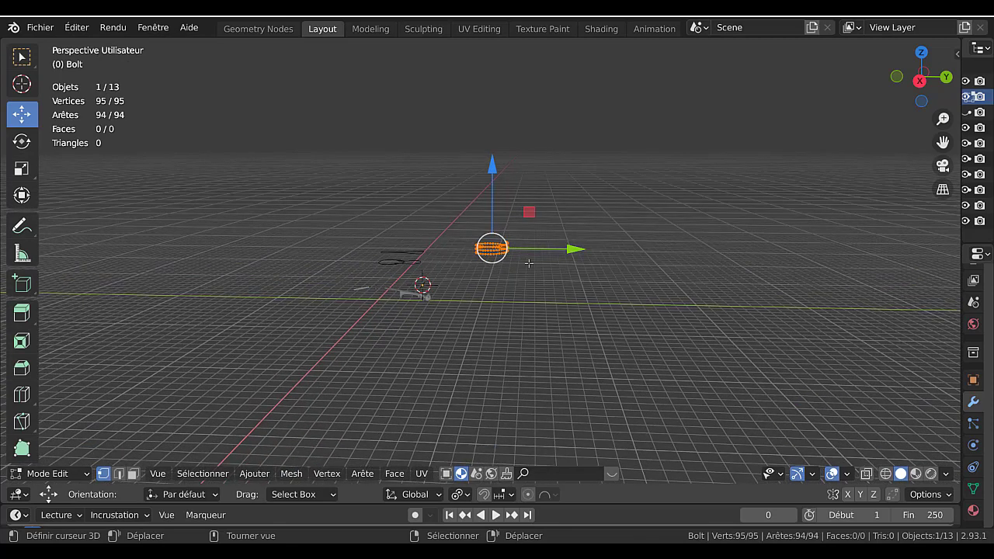
key(r)
key(Escape)
key(Tab)
key(r)
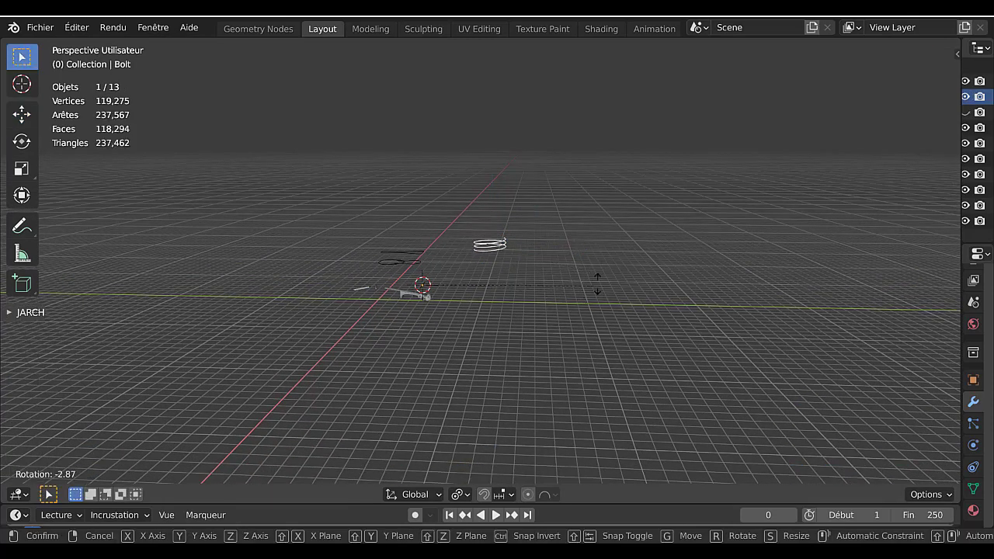
key(Escape)
- Set the helix's origin to the centre of its own geometry
scroll(427, 287, up, 5)
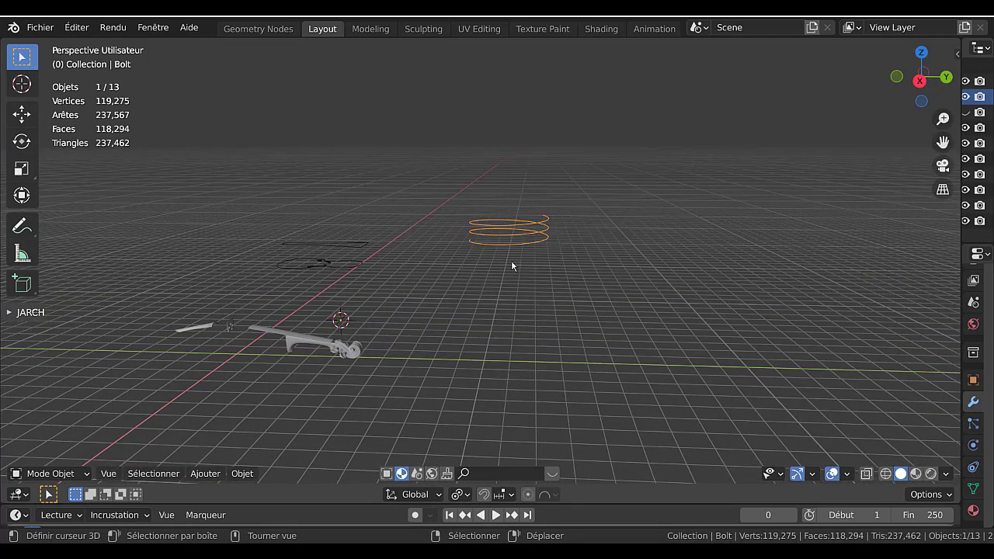
click(206, 475)
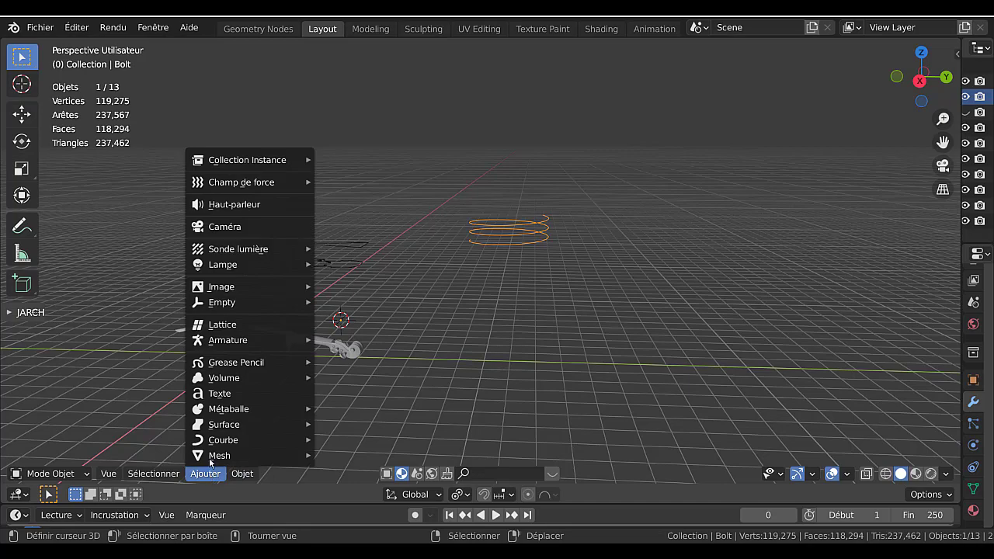
mouse_move(211, 442)
click(242, 474)
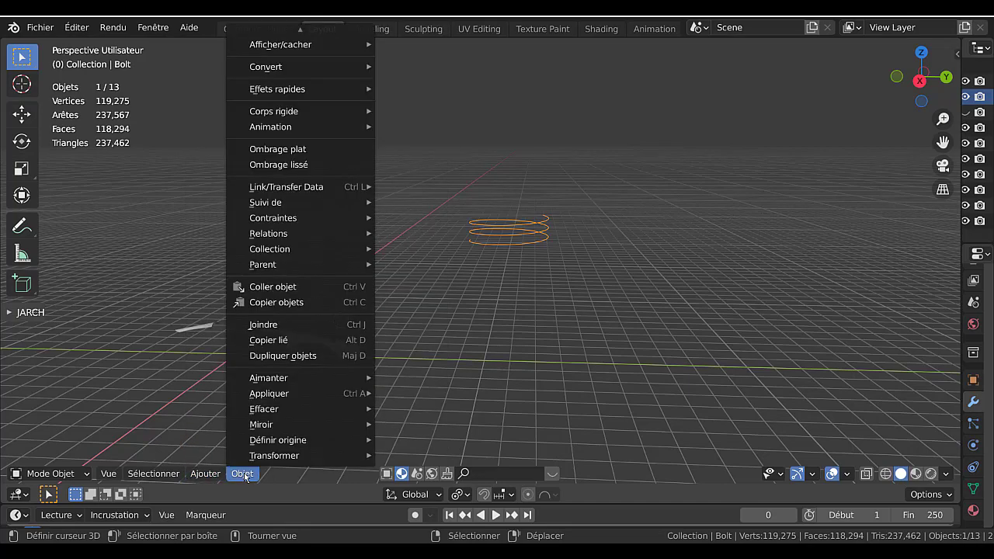
mouse_move(250, 441)
click(439, 456)
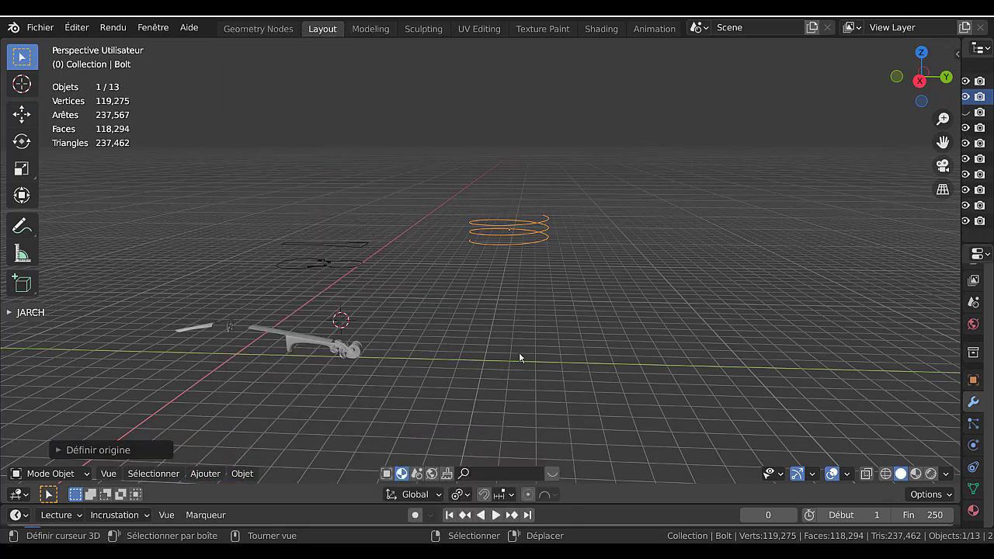
- Rotate the helix 90° about the global Y axis
middle_drag(519, 352, 472, 358)
key(r)
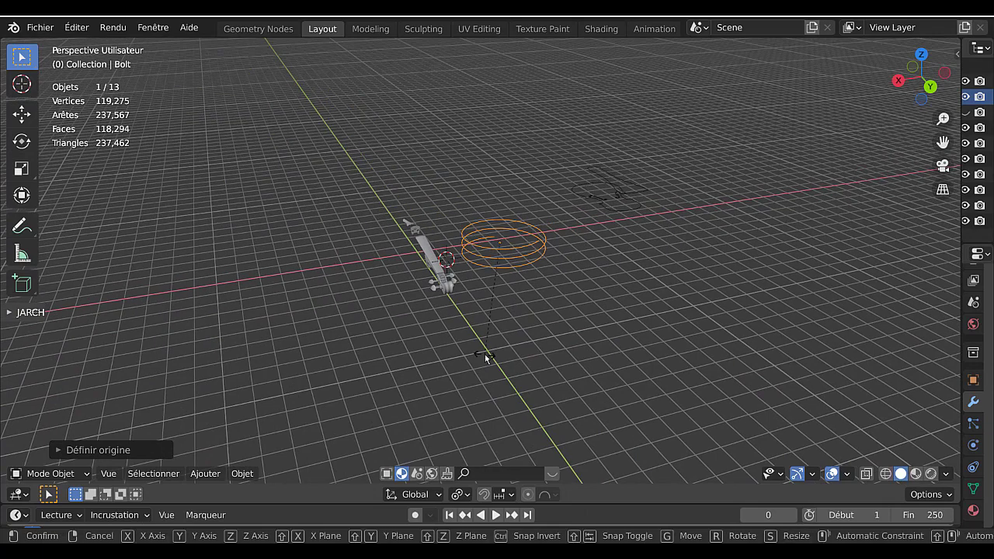
text(y)
text(90)
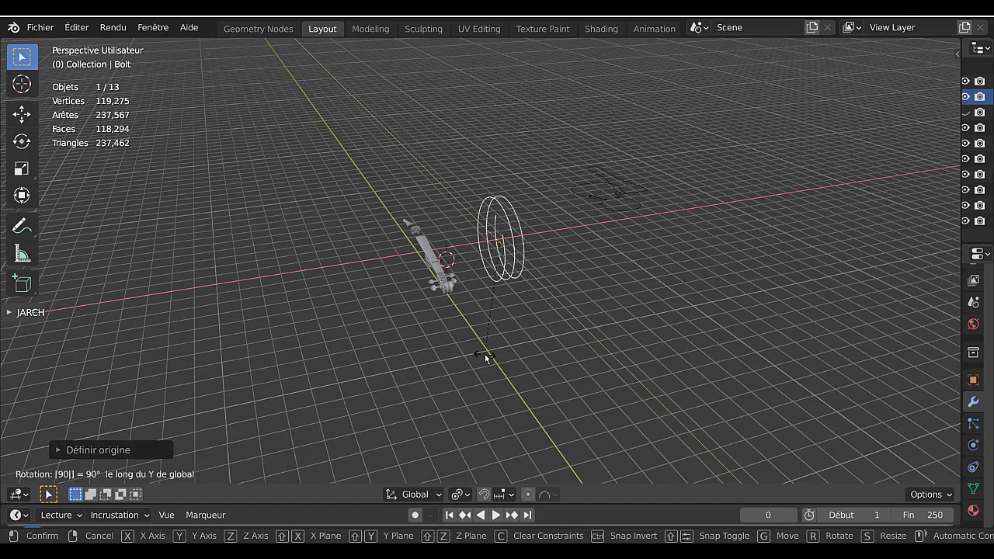
key(Return)
middle_drag(486, 353, 560, 350)
- Scale the helix down uniformly to about 0.38 of its size
scroll(493, 359, up, 2)
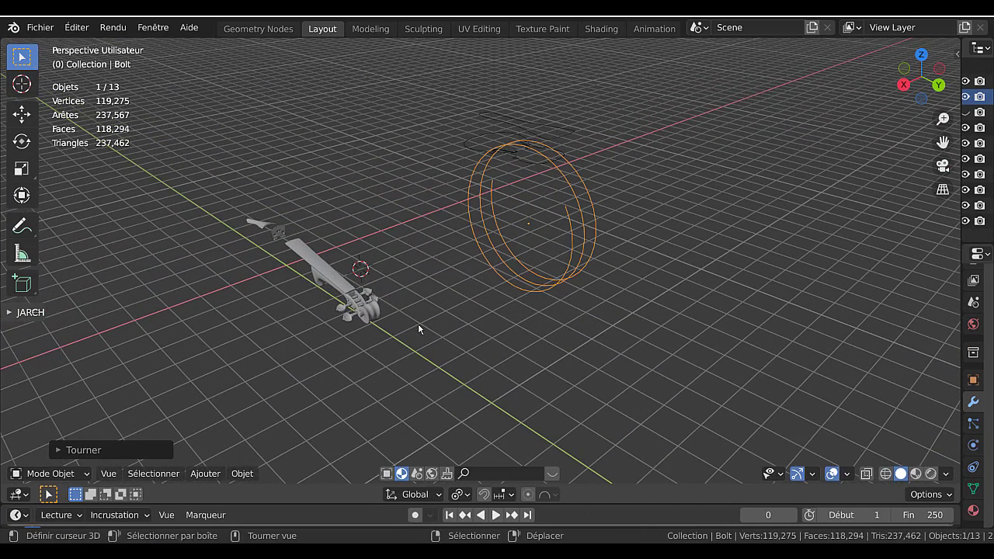
key(s)
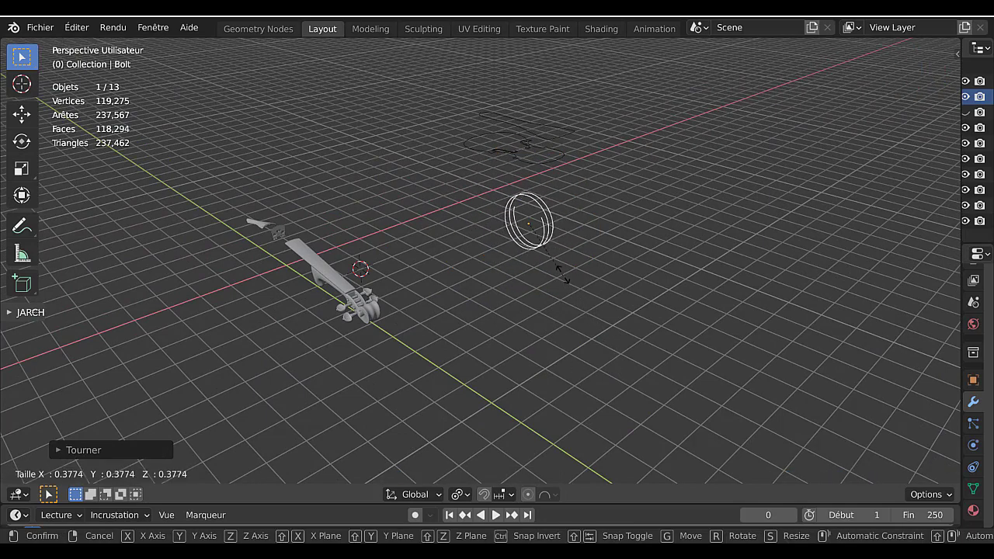
click(559, 273)
- In the right orthographic view, move the helix down beside the violin's scroll and pegs
scroll(517, 310, up, 4)
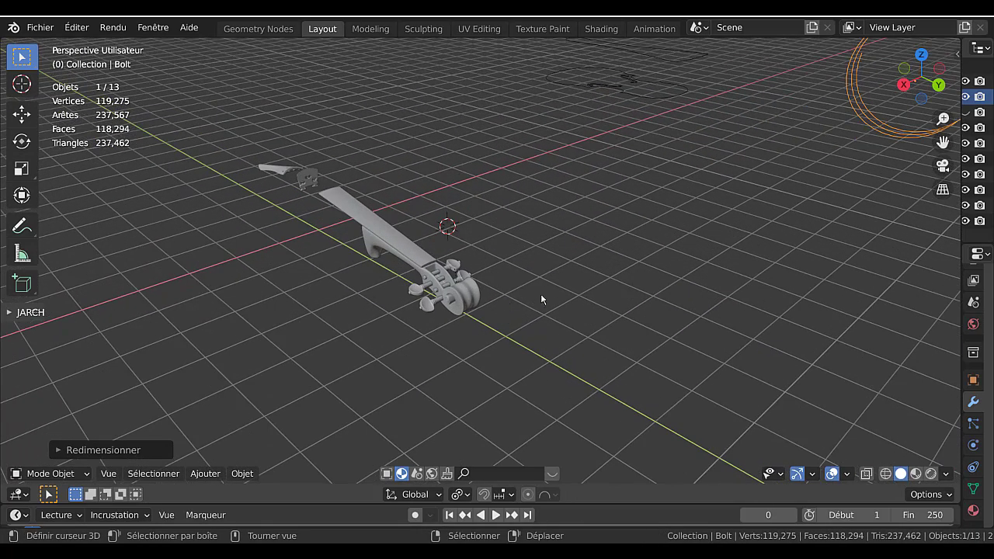
key(KP_3)
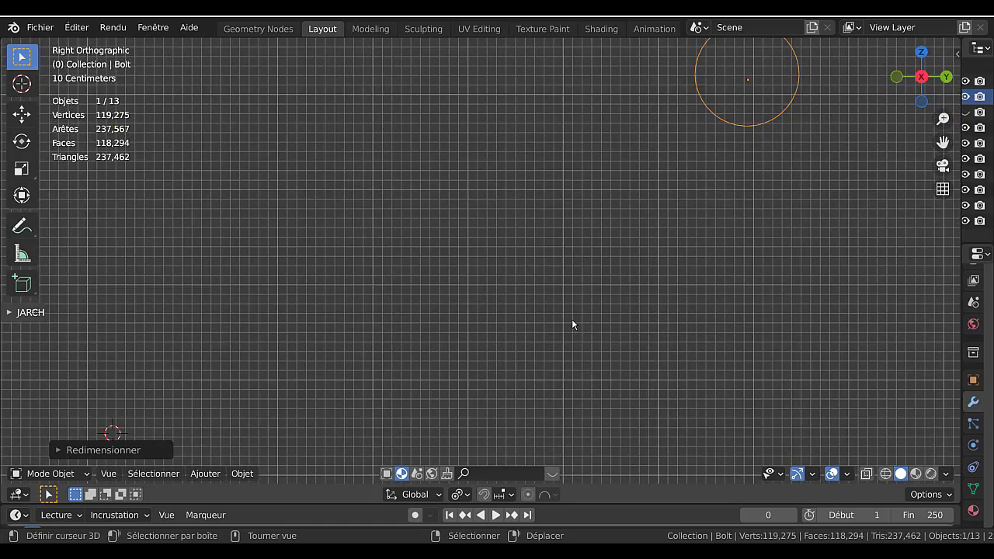
scroll(567, 319, down, 4)
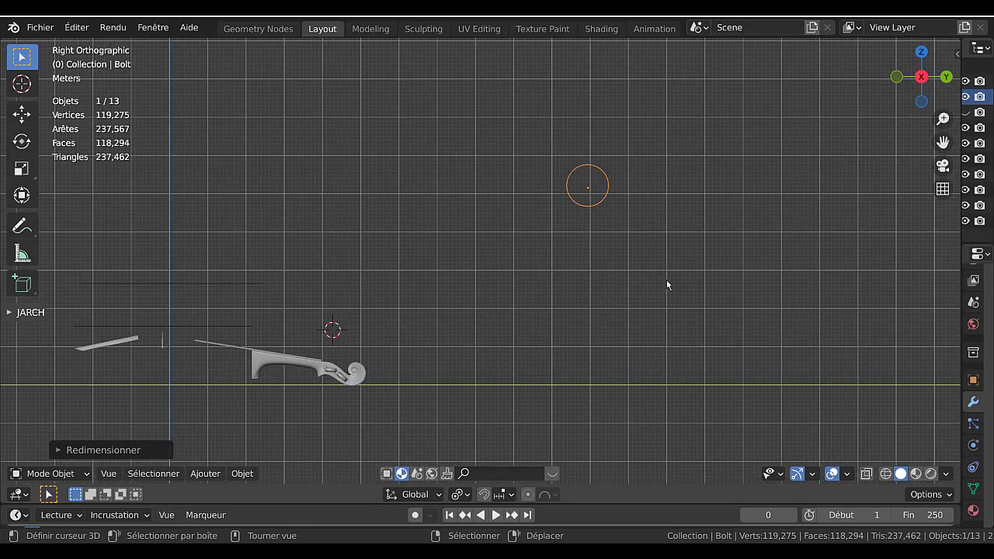
key(g)
click(449, 386)
middle_drag(449, 386, 392, 382)
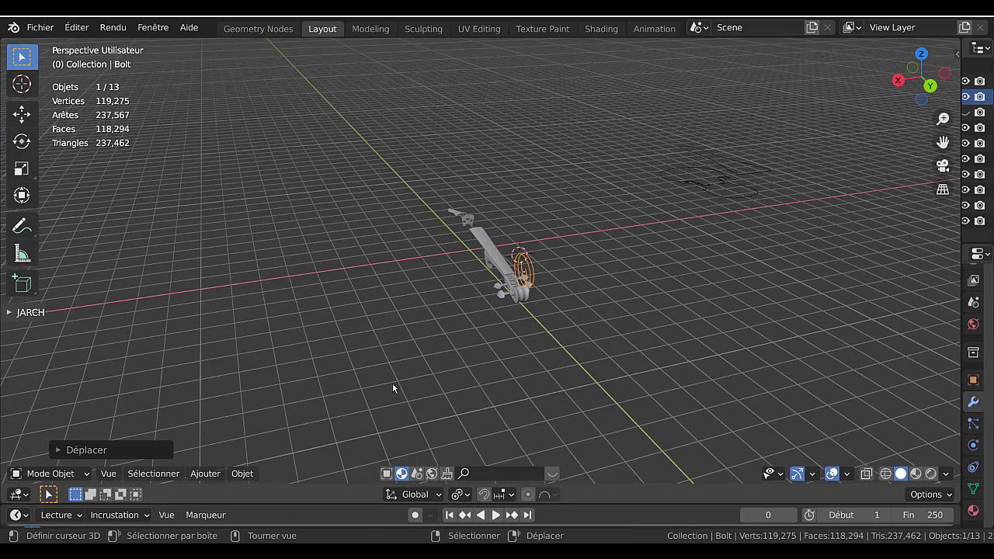
scroll(395, 381, up, 5)
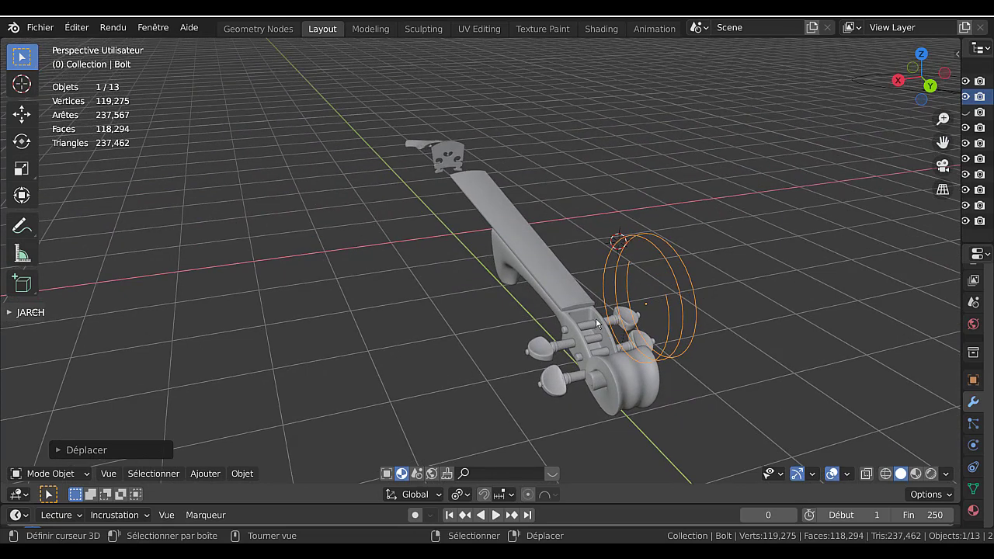
- Join the helix into the tuning pegs object, keeping the pegs as the active object
click(594, 327)
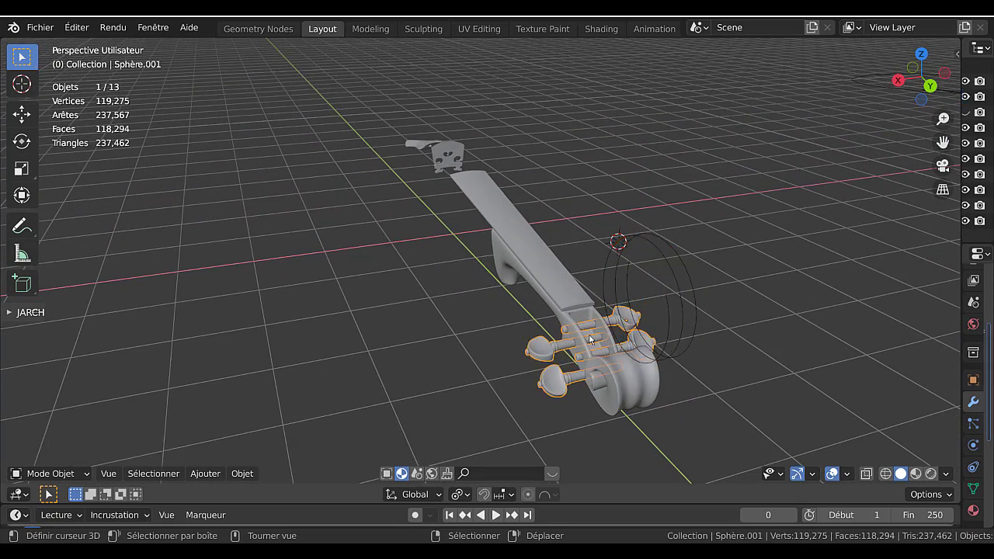
middle_drag(591, 330, 565, 311)
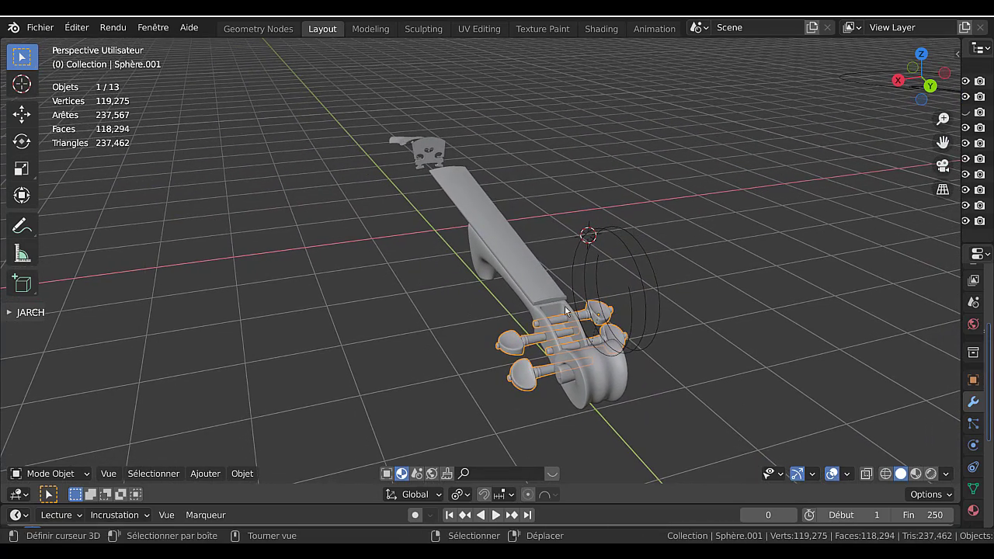
shift+click(643, 300)
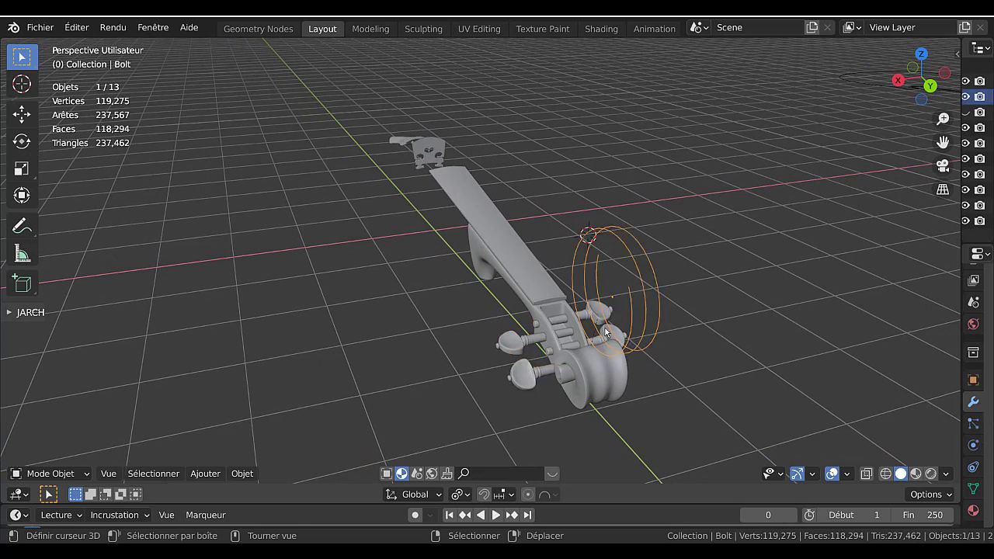
shift+click(531, 344)
right_click(531, 344)
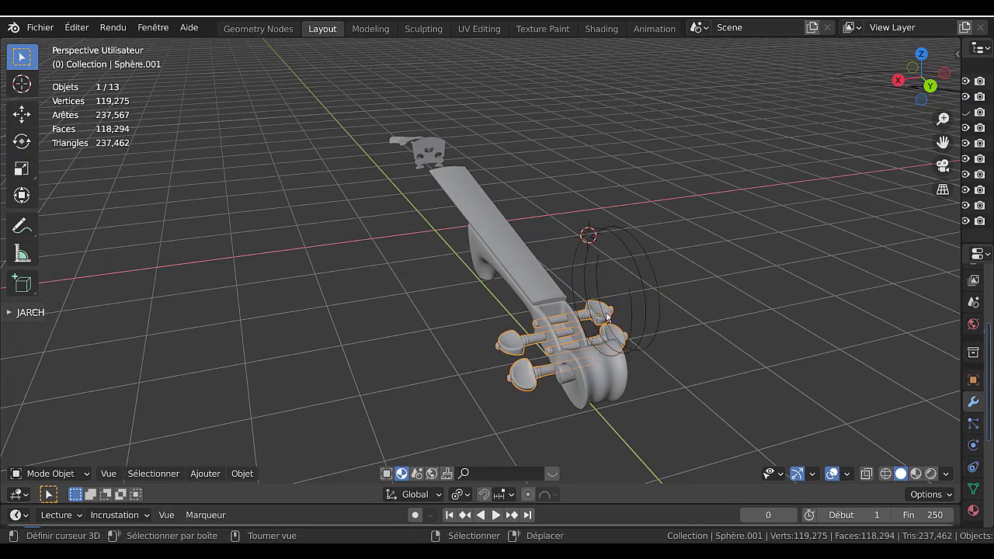
click(645, 307)
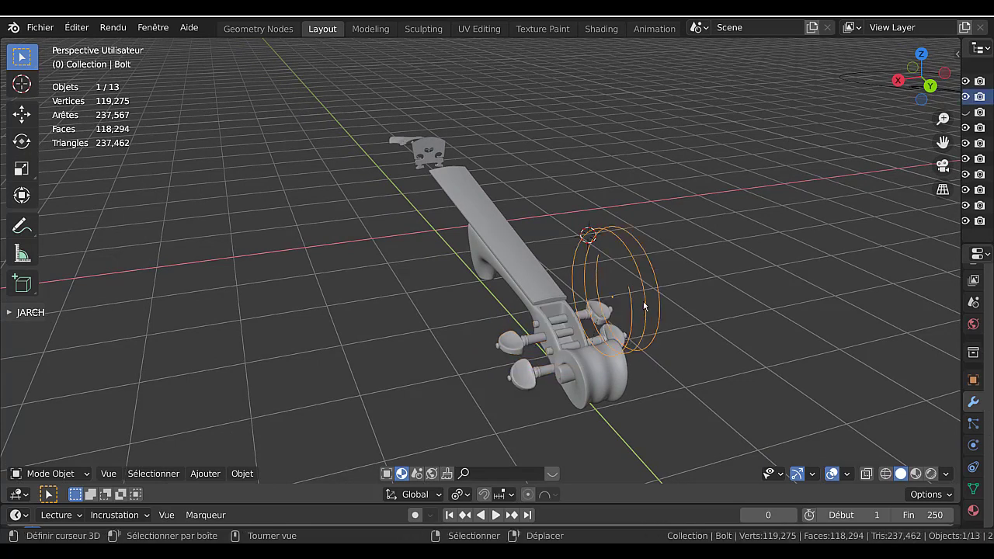
shift+click(515, 351)
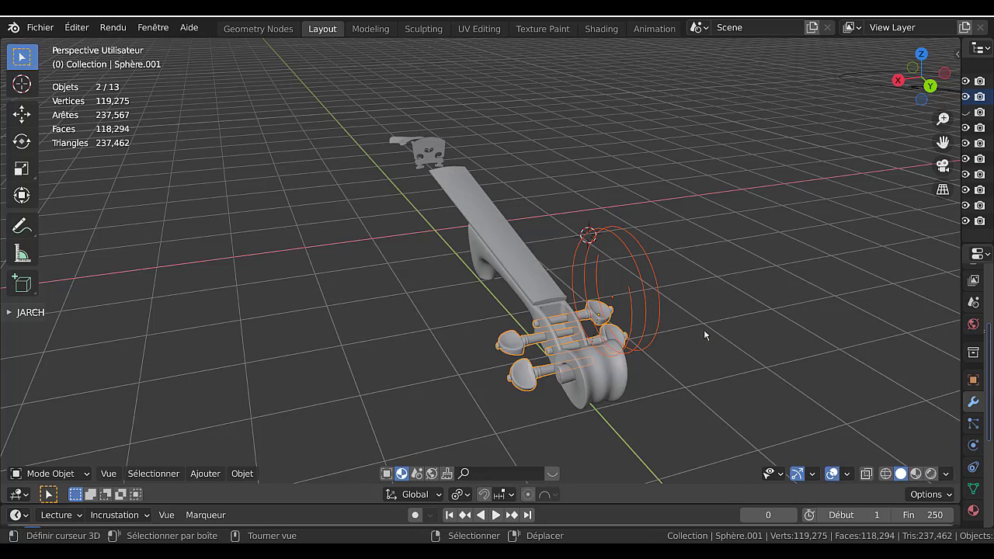
key(ctrl+j)
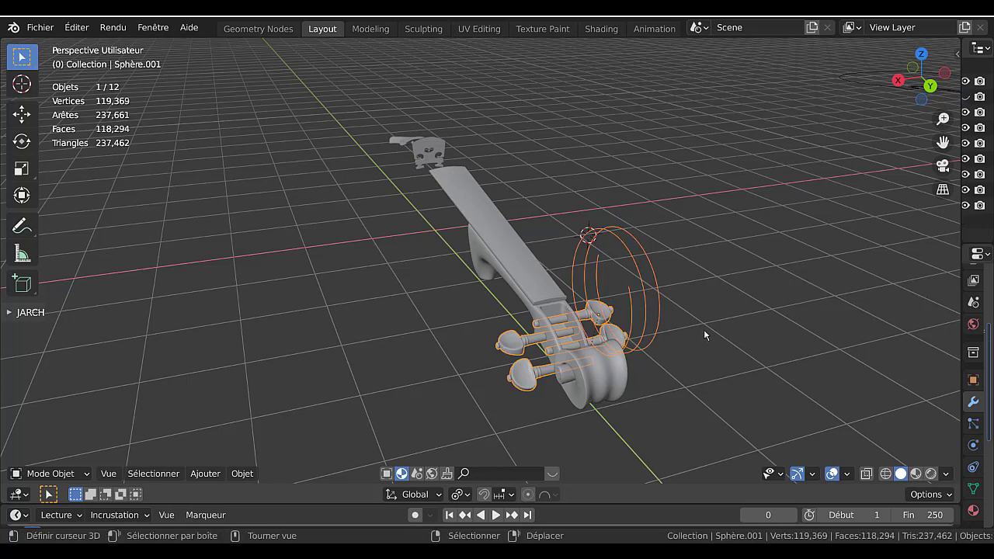
- In edit mode, select only the edge loop around the middle of the peg shaft nearest the fingerboard
scroll(663, 346, up, 1)
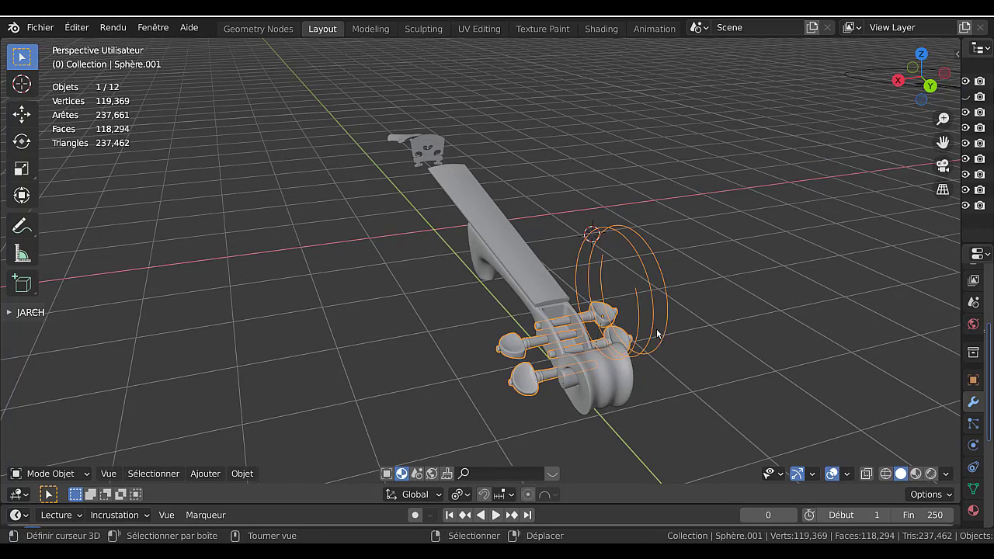
key(Tab)
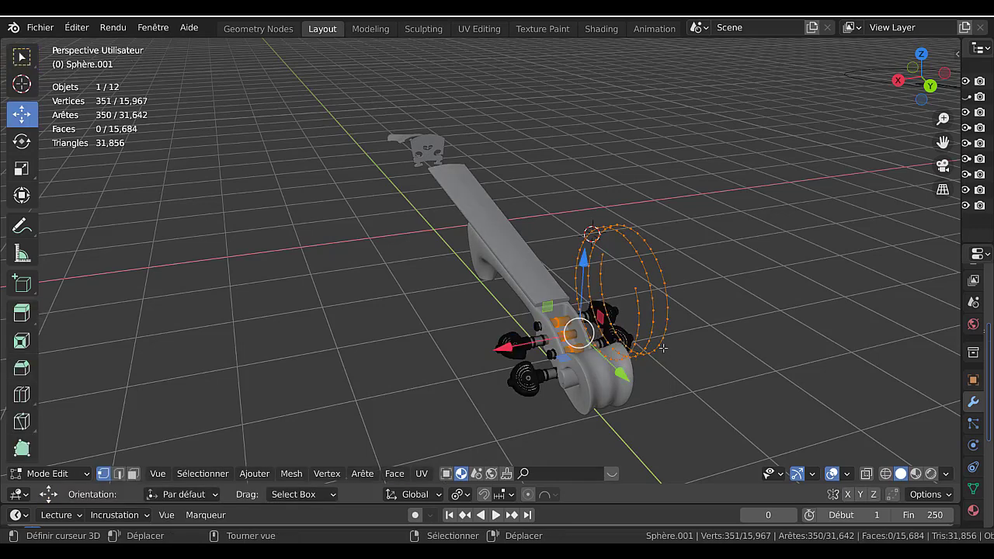
scroll(664, 348, up, 3)
mouse_move(614, 351)
middle_down()
mouse_move(584, 364)
mouse_move(617, 362)
middle_up()
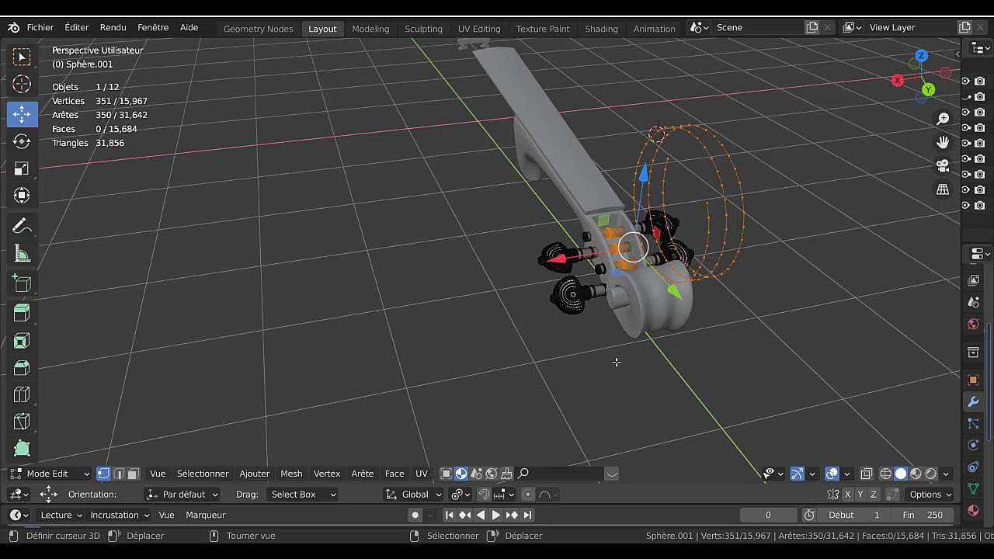
key(KP_Decimal)
scroll(463, 358, up, 5)
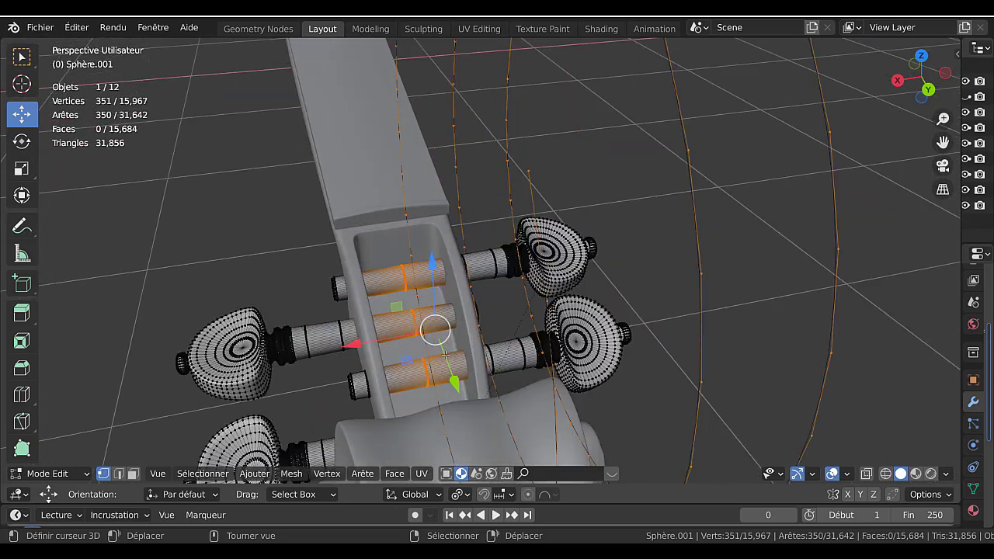
middle_drag(463, 357, 504, 333)
shift+middle_drag(423, 284, 645, 195)
scroll(423, 327, up, 2)
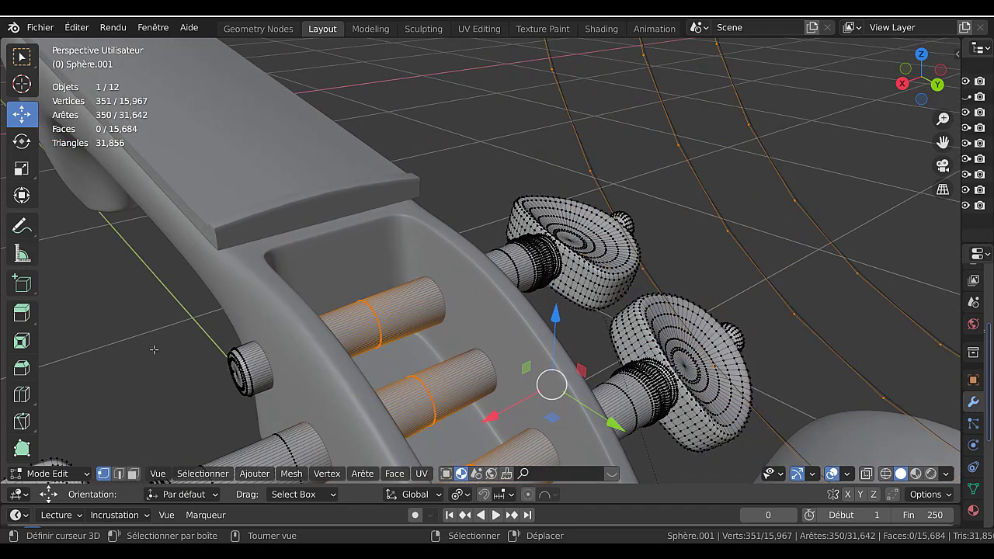
key(alt+a)
alt+click(378, 321)
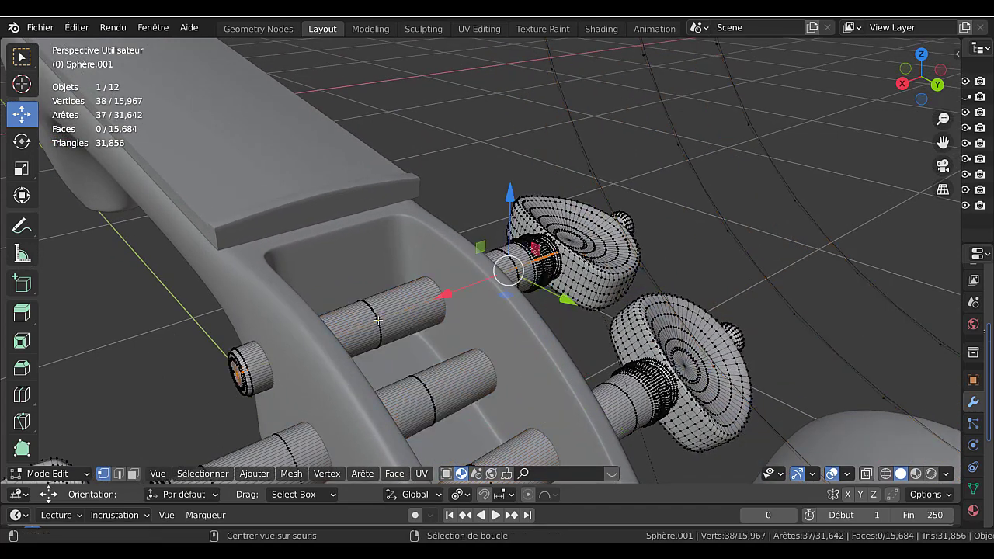
alt+click(378, 324)
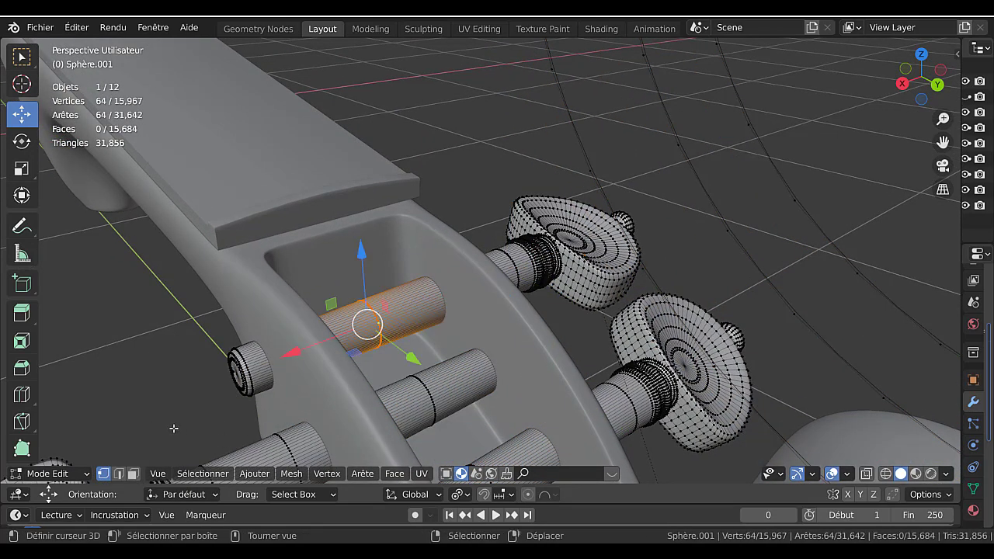
scroll(174, 428, down, 3)
scroll(204, 396, up, 2)
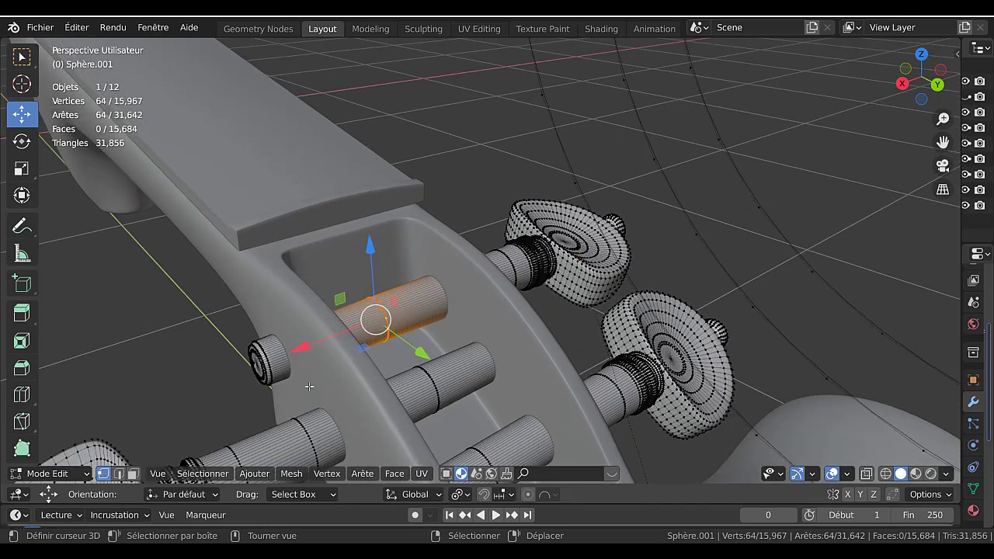
key(shift+s)
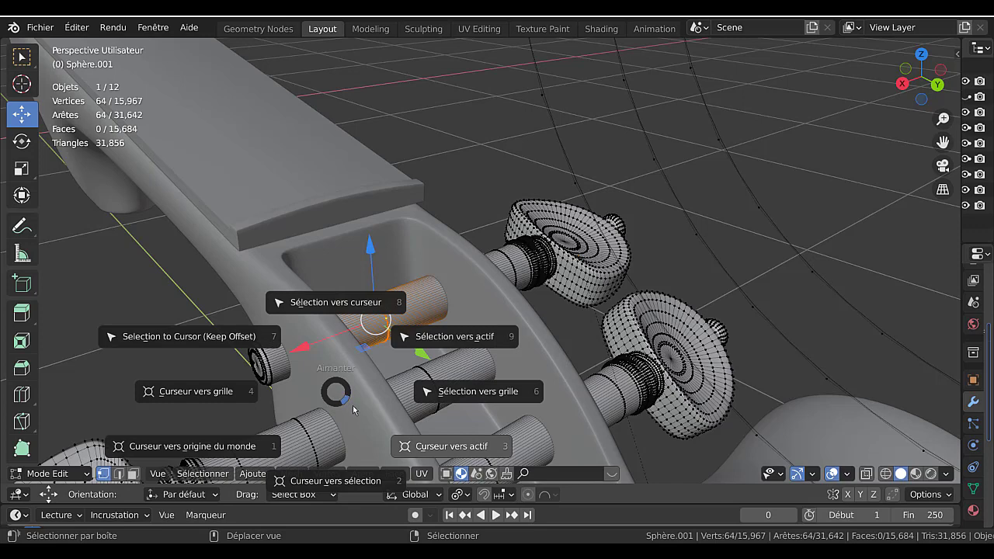
click(466, 356)
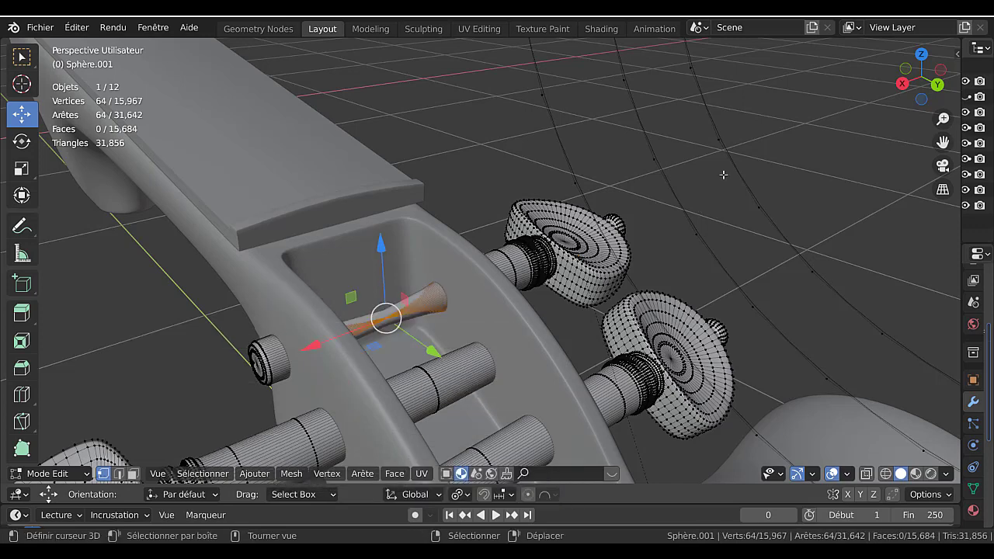
key(shift+s)
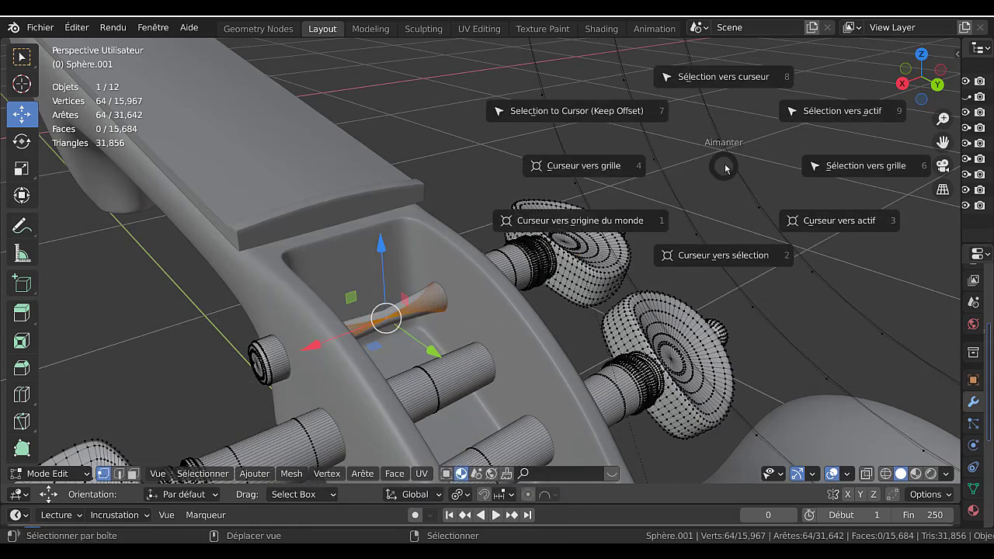
click(730, 261)
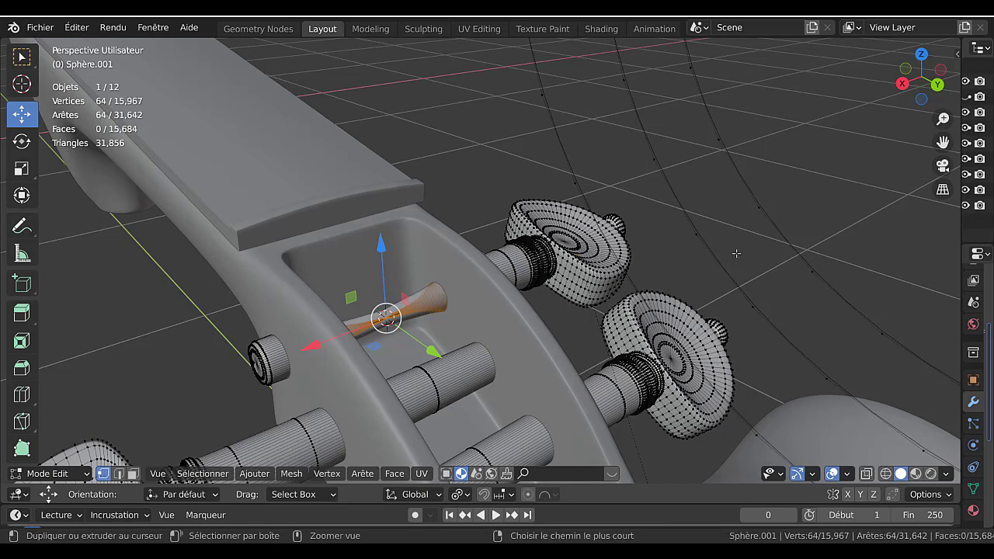
key(ctrl+z)
key(ctrl+z)
key(ctrl+z)
- Snap the 3D cursor to the centre of the selected peg loop
key(shift+s)
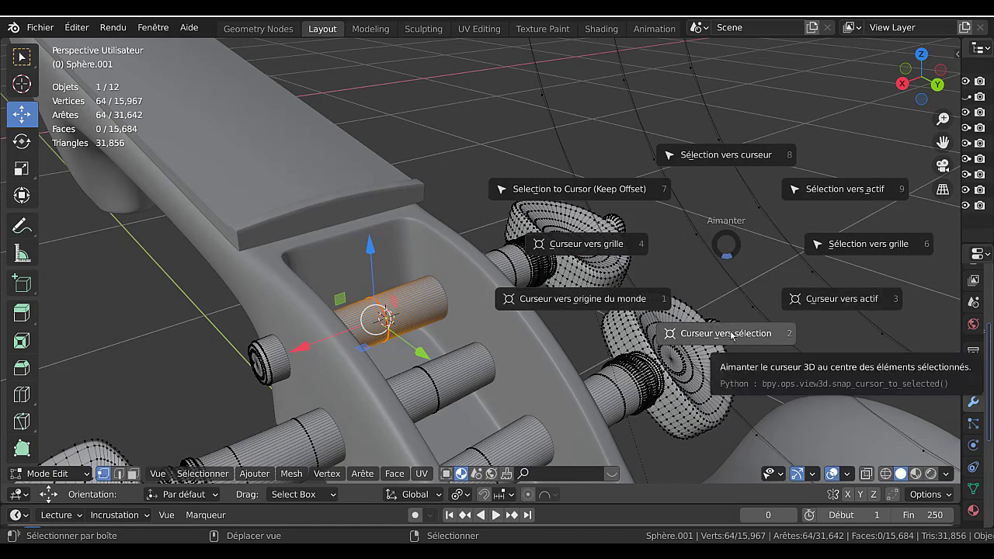
click(732, 334)
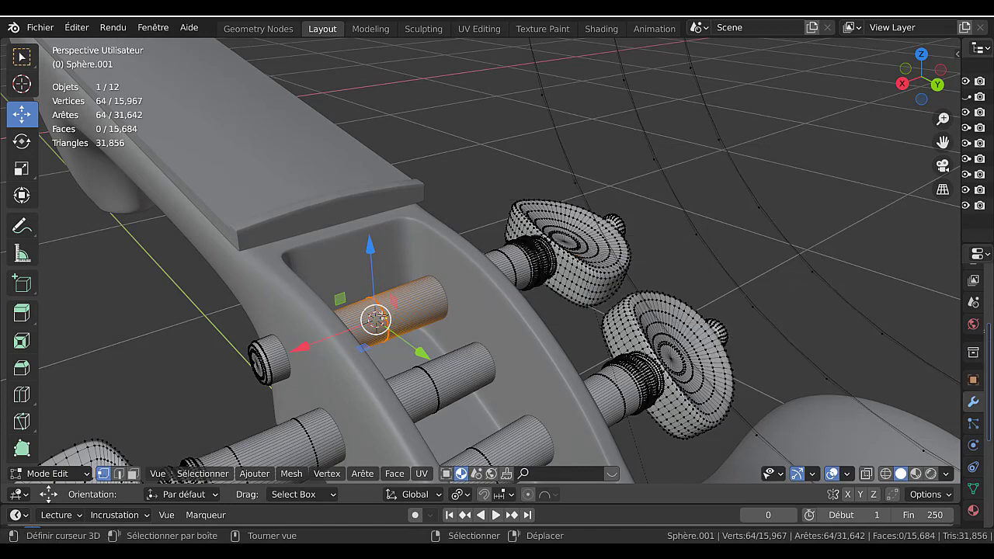
- Select all linked vertices of the helix and snap the selection to the 3D cursor without keeping offset
scroll(376, 319, down, 2)
click(689, 260)
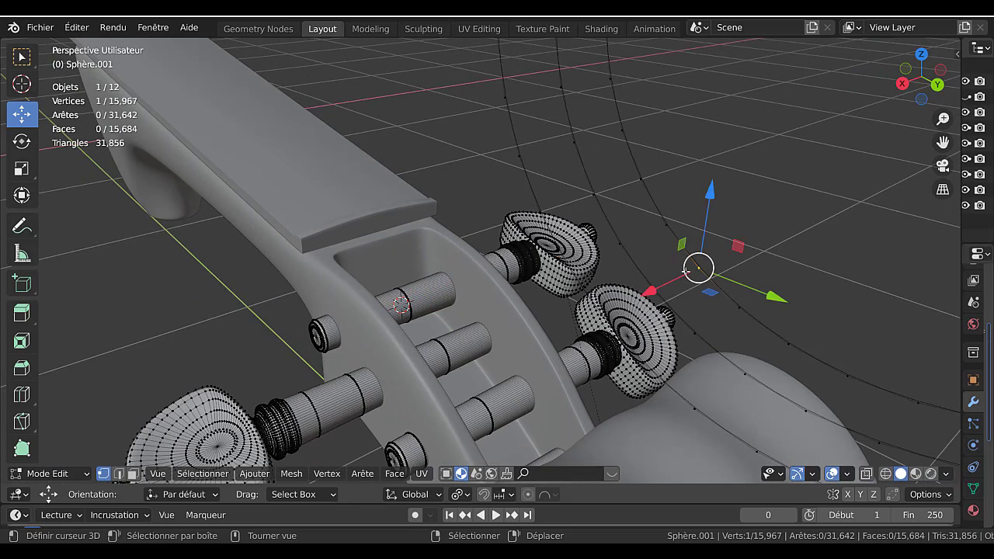
scroll(687, 269, down, 4)
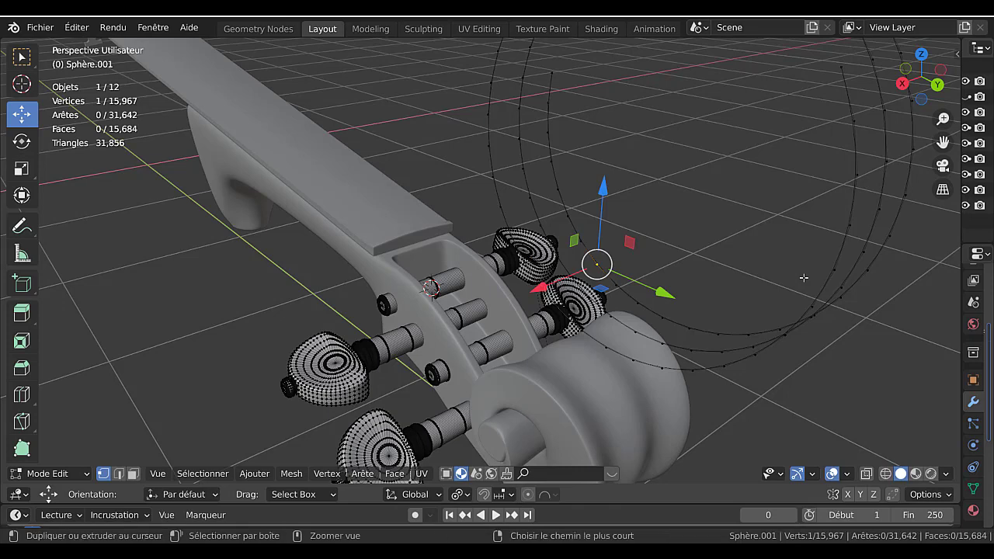
key(ctrl+l)
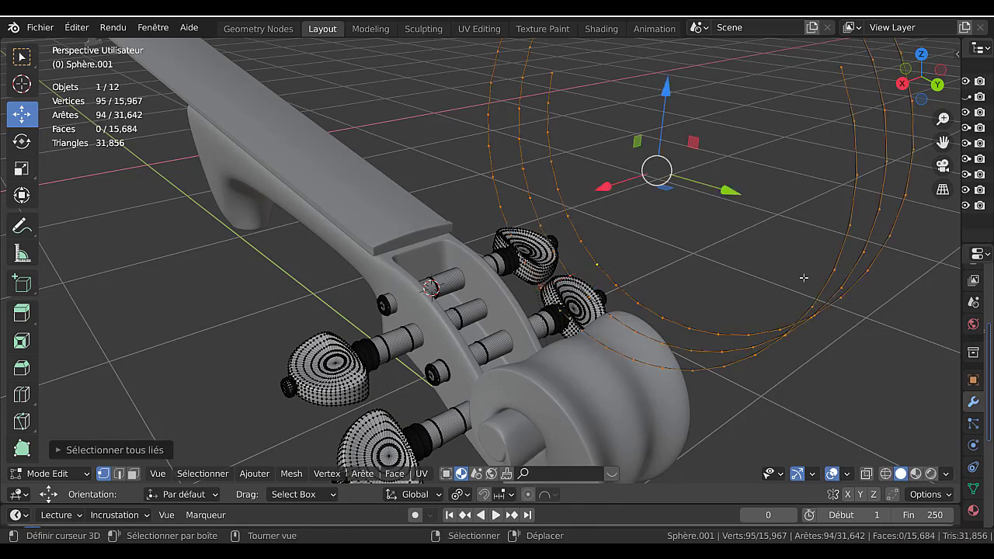
key(shift+s)
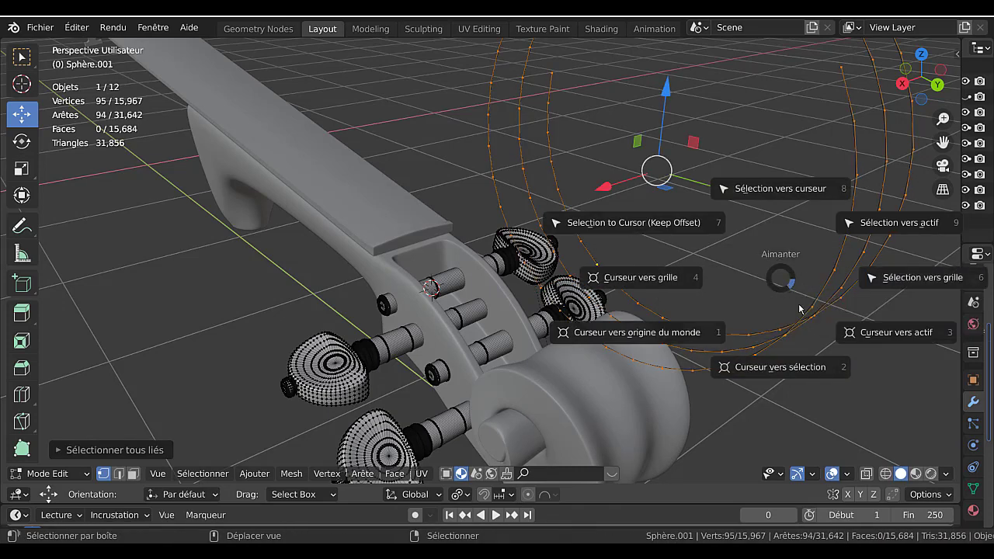
click(781, 191)
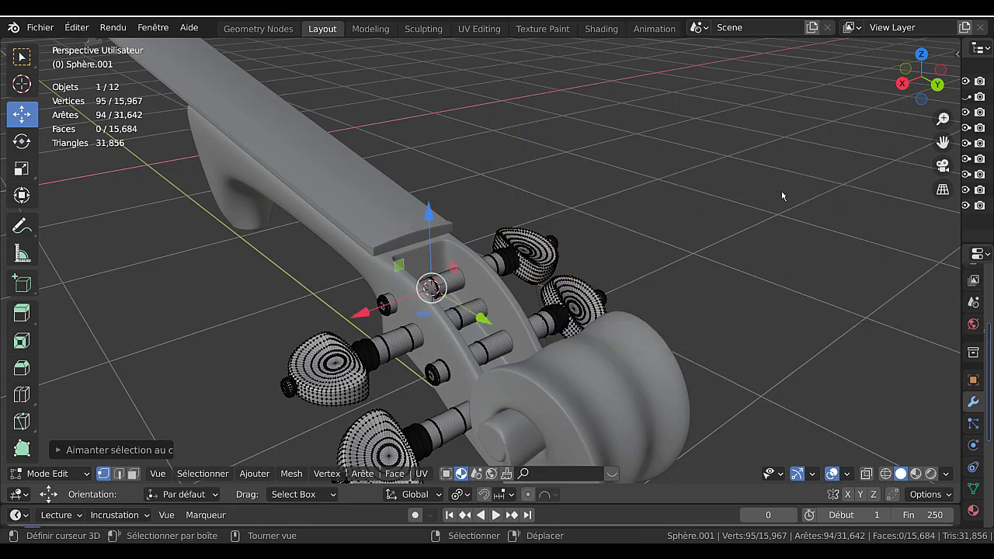
- Turn on the offset option for snapping the selected helix to the 3D cursor so its vertices keep their relative positions
middle_drag(337, 323, 302, 363)
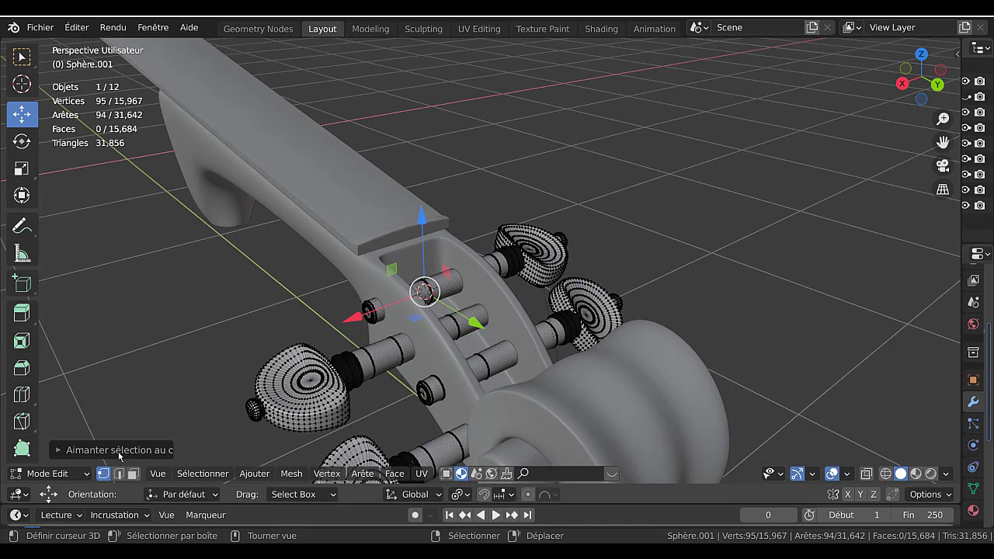
click(119, 450)
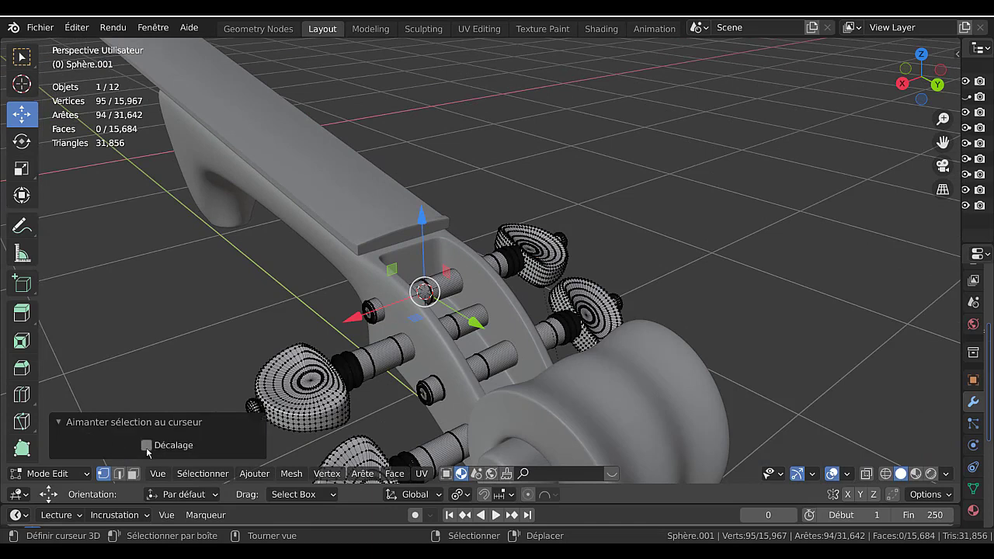
click(147, 446)
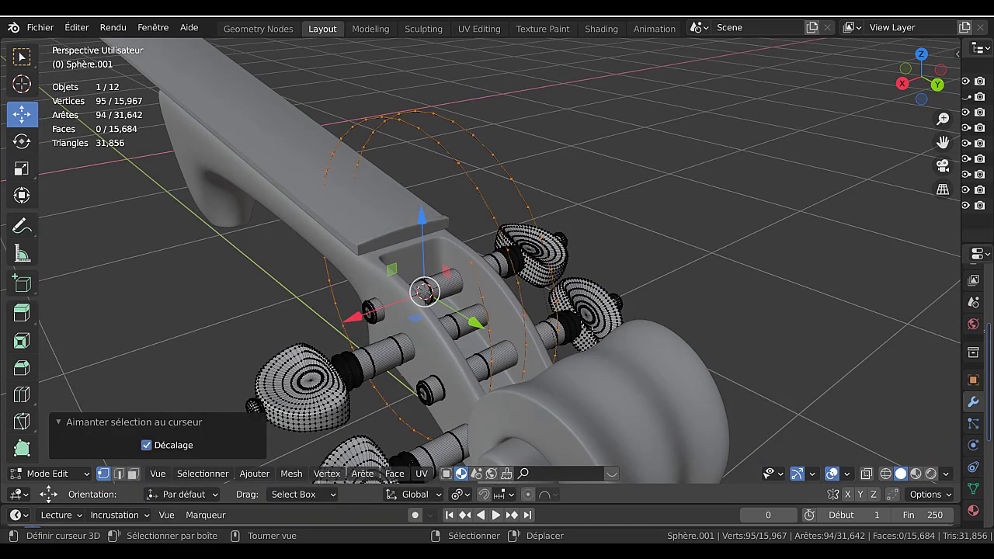
- Scale the helix down around the peg shaft by about 0.119, and again by 0.671 for a close fit
key(s)
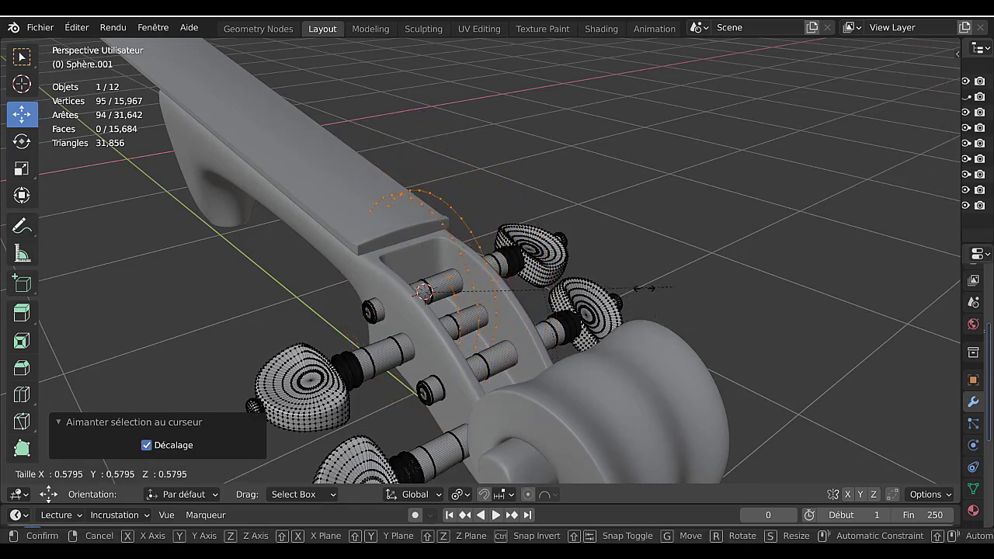
click(409, 316)
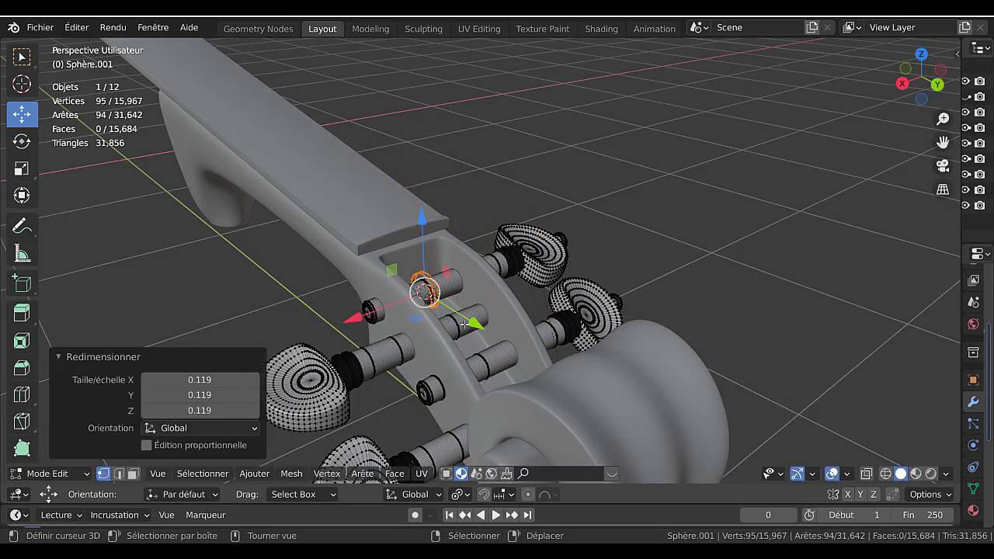
scroll(409, 316, up, 3)
scroll(409, 316, up, 2)
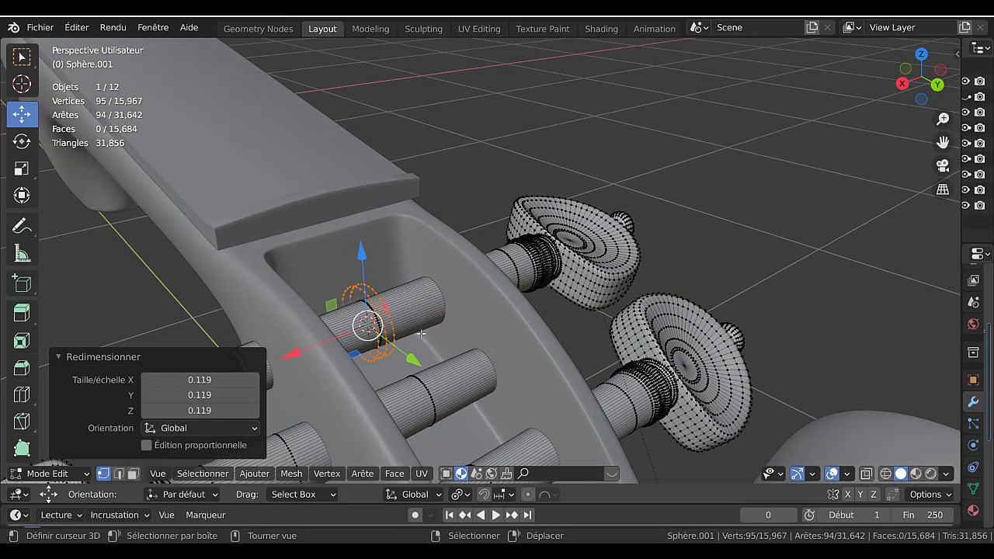
shift+middle_drag(455, 316, 513, 286)
scroll(468, 321, up, 2)
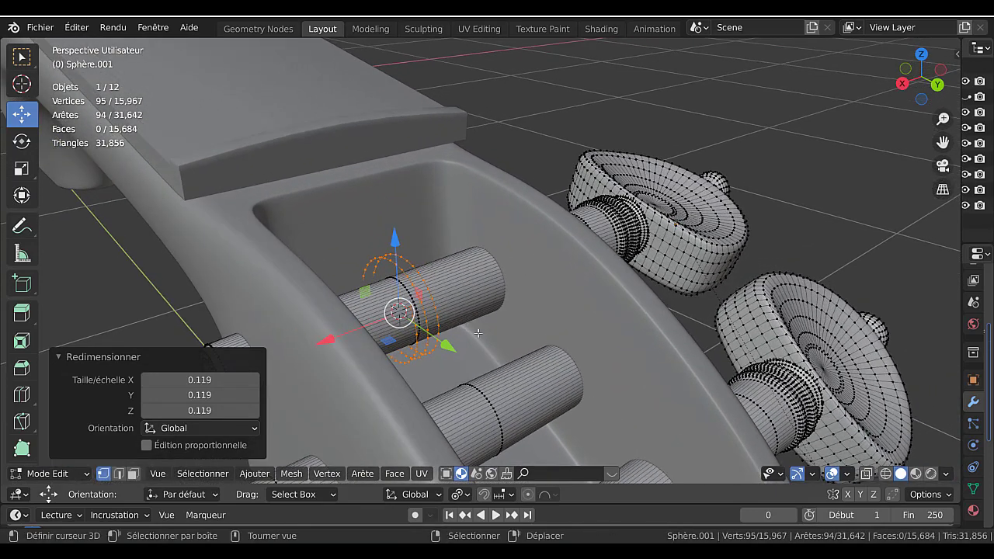
key(KP_Decimal)
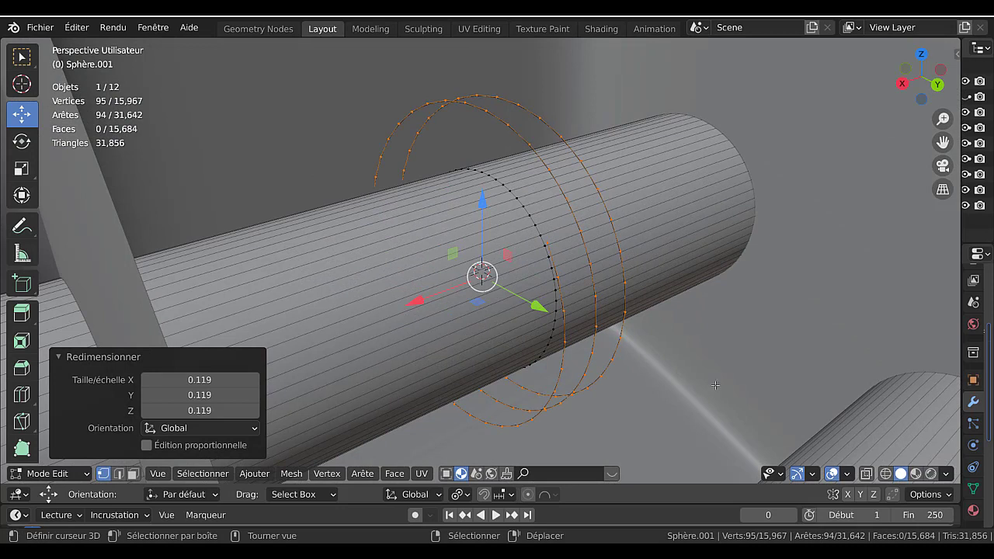
key(s)
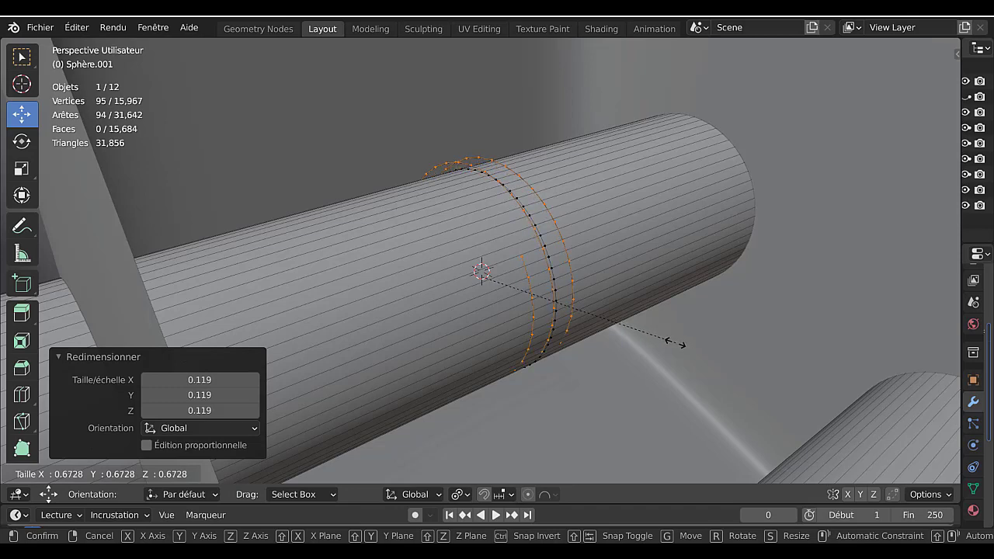
click(666, 344)
- Examine the helix's fit around the peg in the right orthographic view with X-ray enabled
key(KP_3)
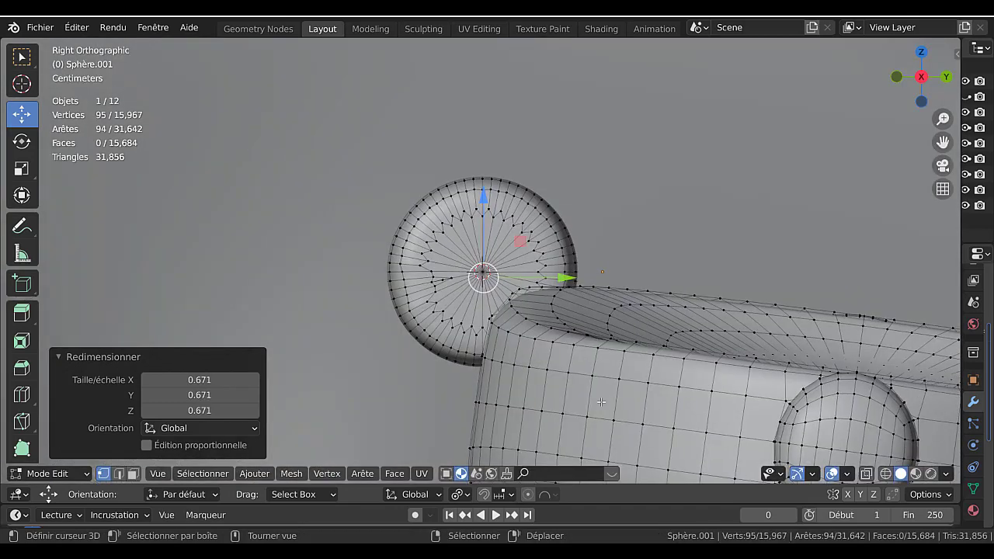
scroll(601, 402, down, 3)
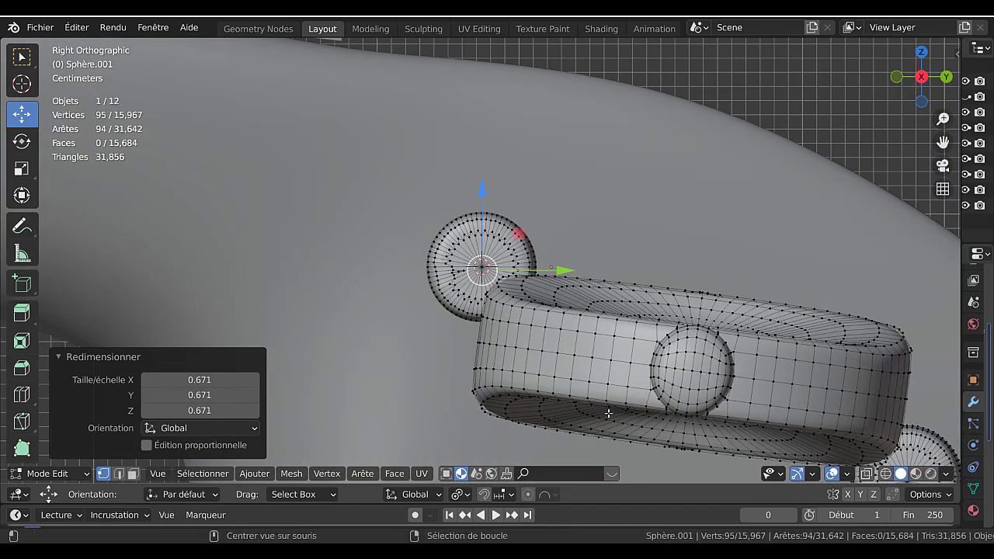
key(alt+z)
scroll(592, 401, up, 4)
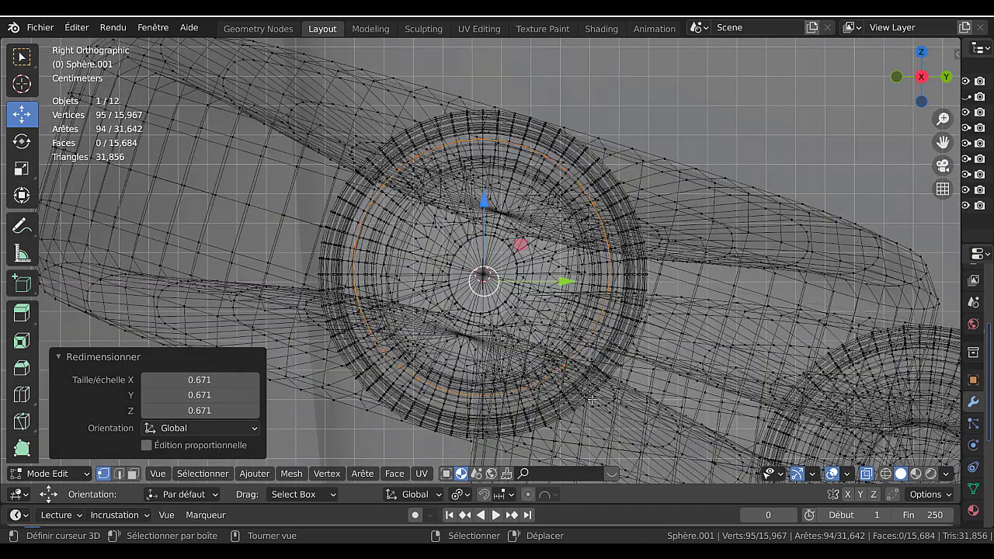
scroll(592, 400, down, 3)
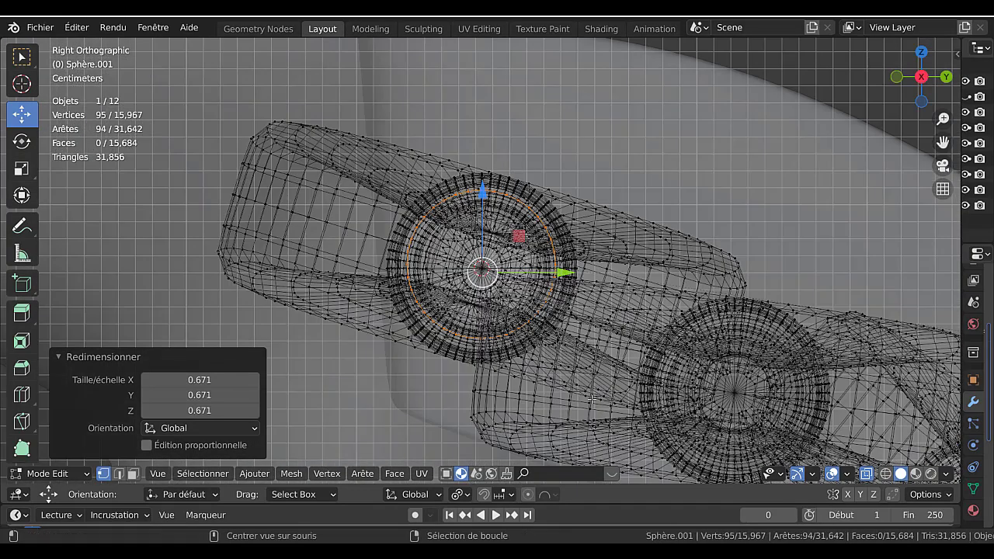
- Duplicate the selected string coil around the first tuning peg, leaving the copy in place
scroll(599, 394, down, 8)
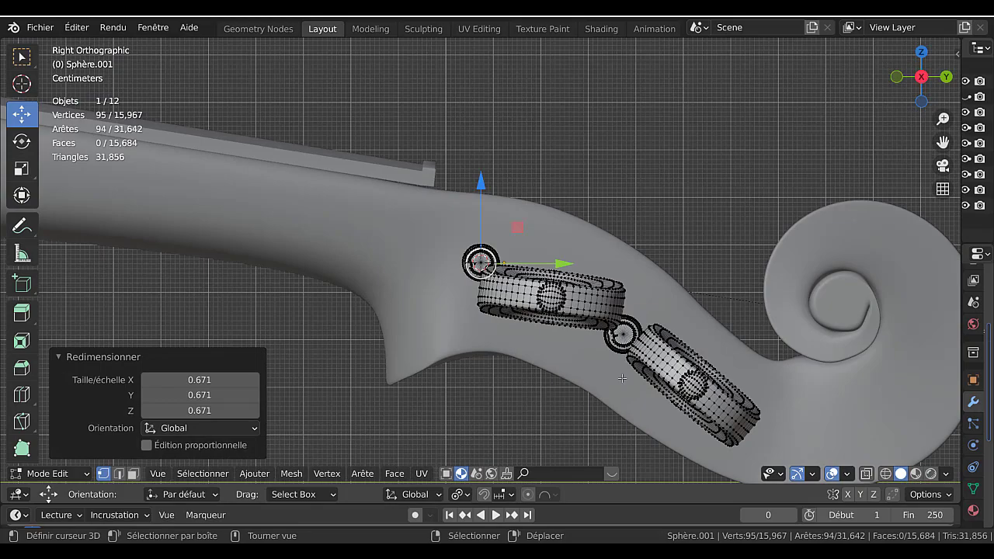
middle_drag(622, 378, 491, 470)
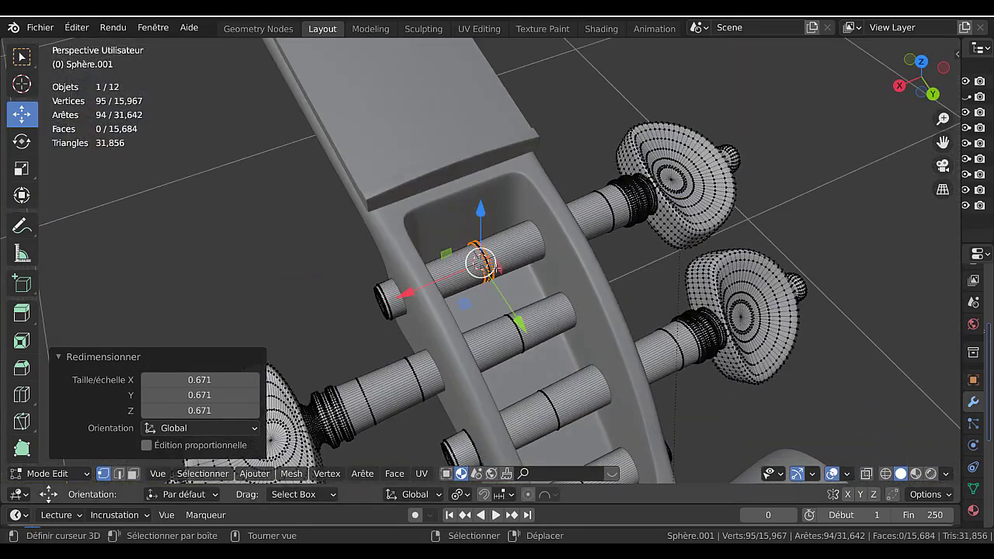
scroll(493, 270, up, 9)
middle_drag(524, 236, 543, 198)
scroll(523, 225, up, 5)
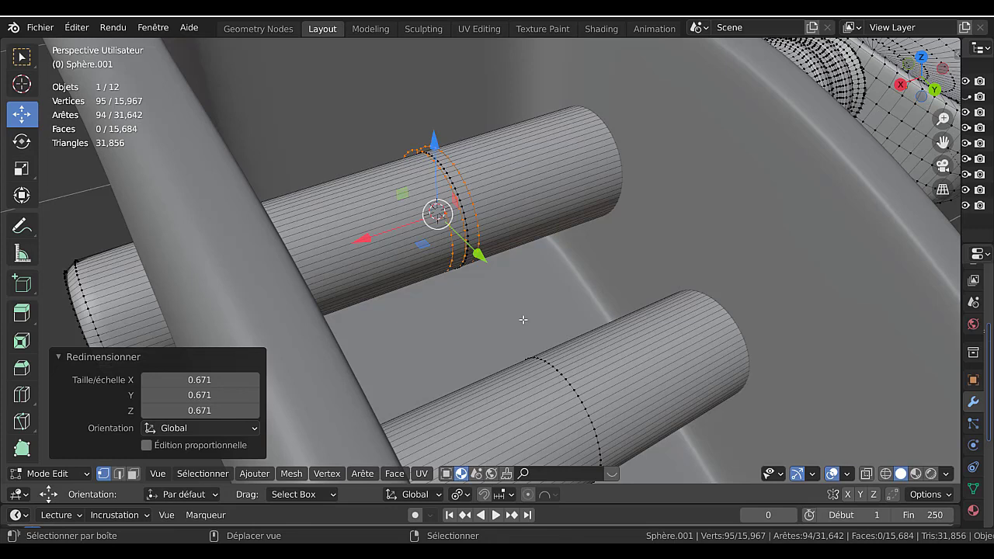
key(shift+d)
key(Escape)
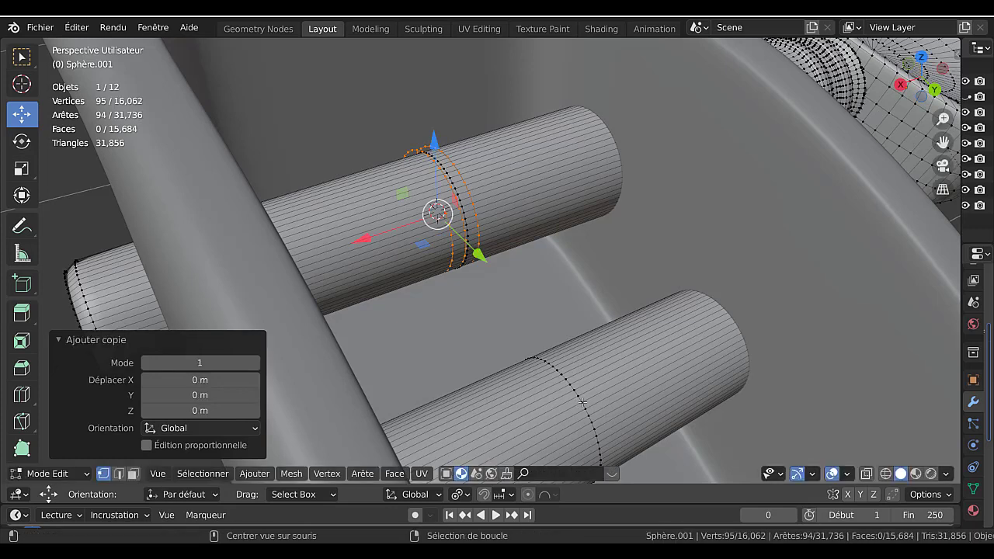
- Try to snap the second peg's middle edge loop to the 3D cursor, and undo it
alt+click(583, 406)
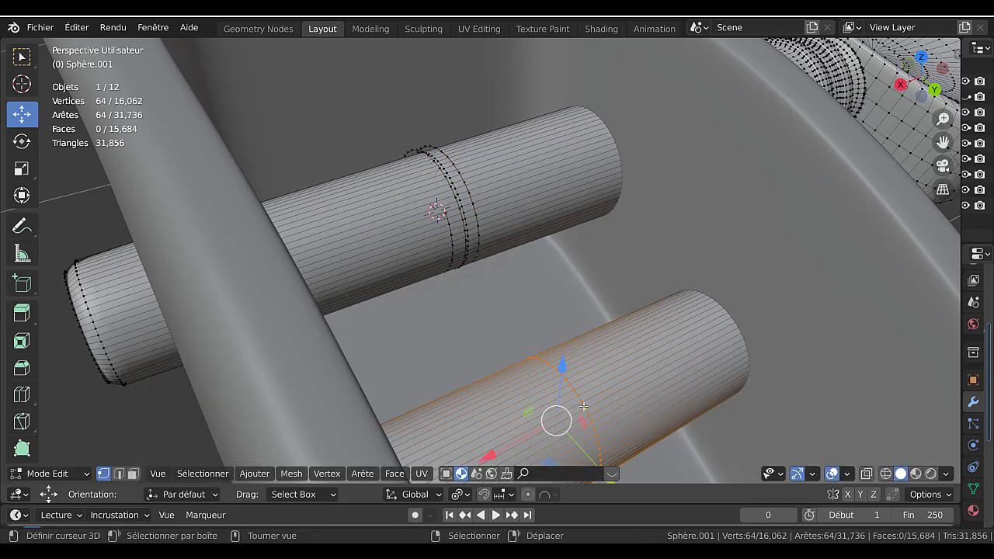
key(shift+s)
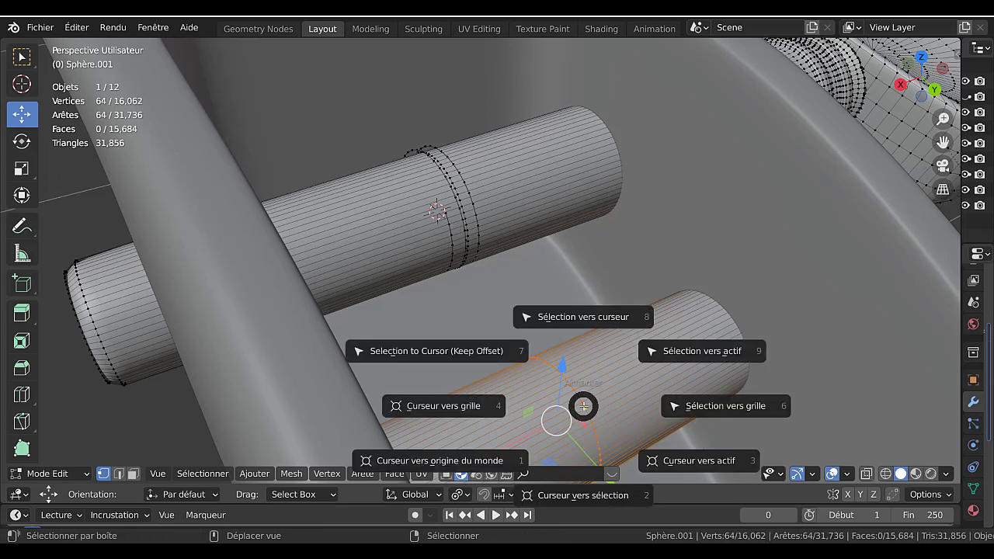
click(594, 318)
key(shift+s)
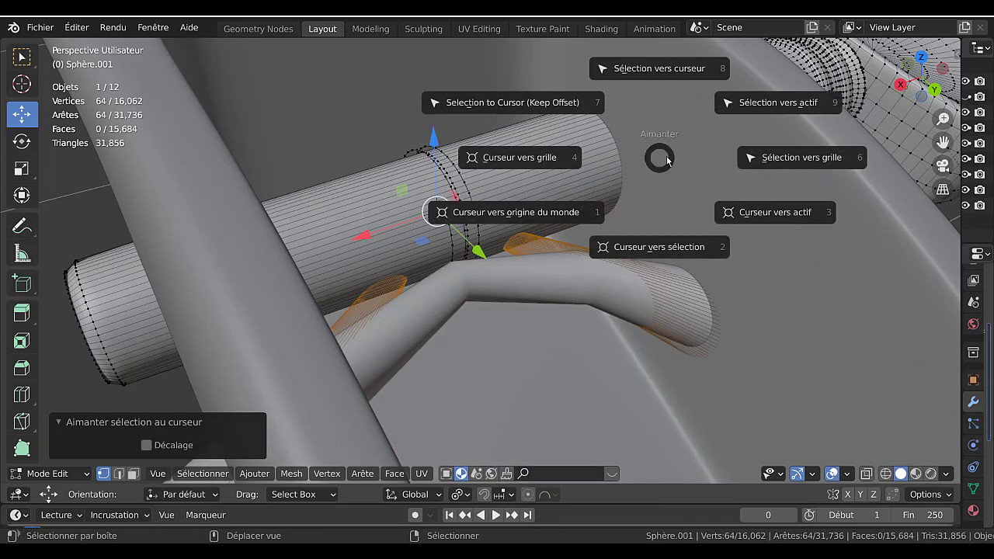
right_click(660, 159)
right_click(669, 208)
key(ctrl+z)
key(ctrl+z)
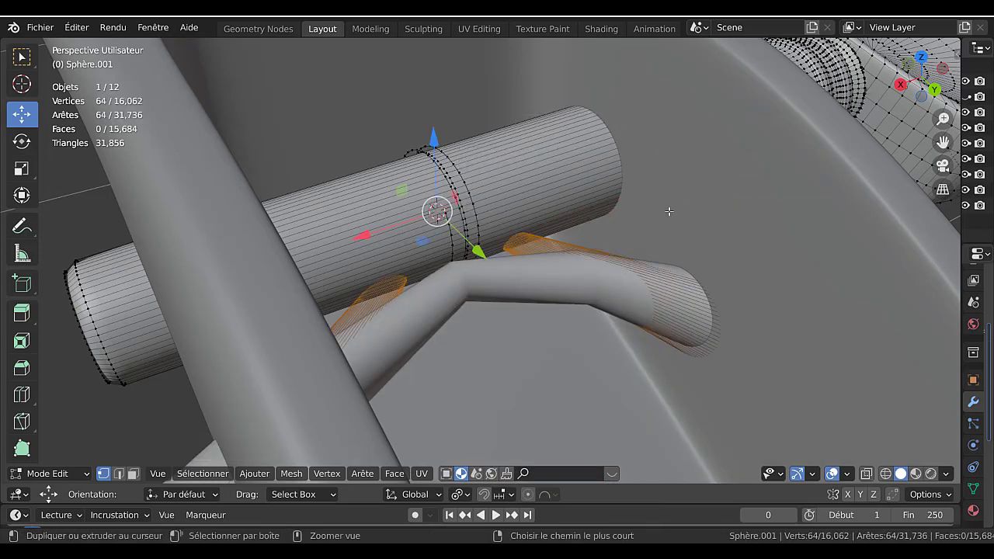
- Snap the 3D cursor to the second peg's selected middle loop and remove the object's Subdivision modifier
key(shift+s)
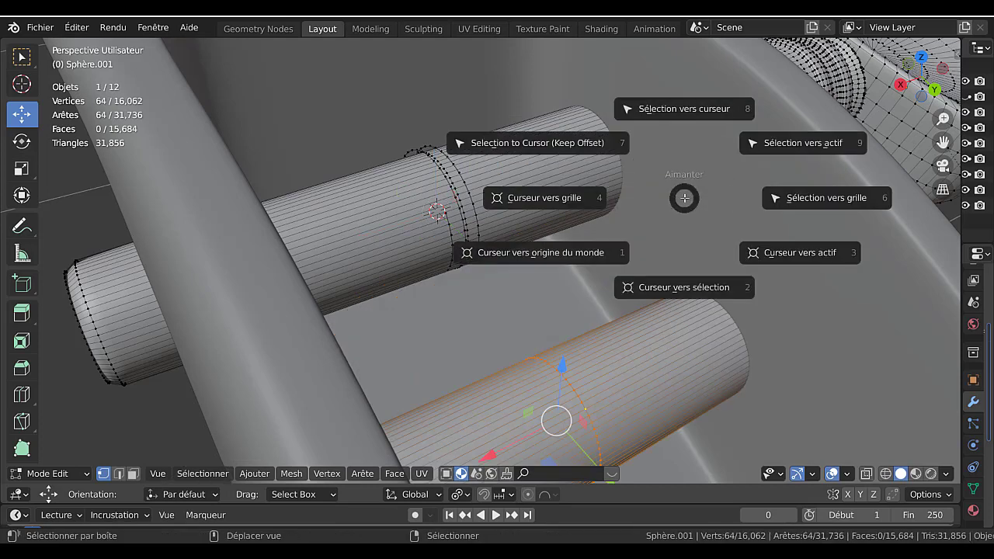
click(684, 288)
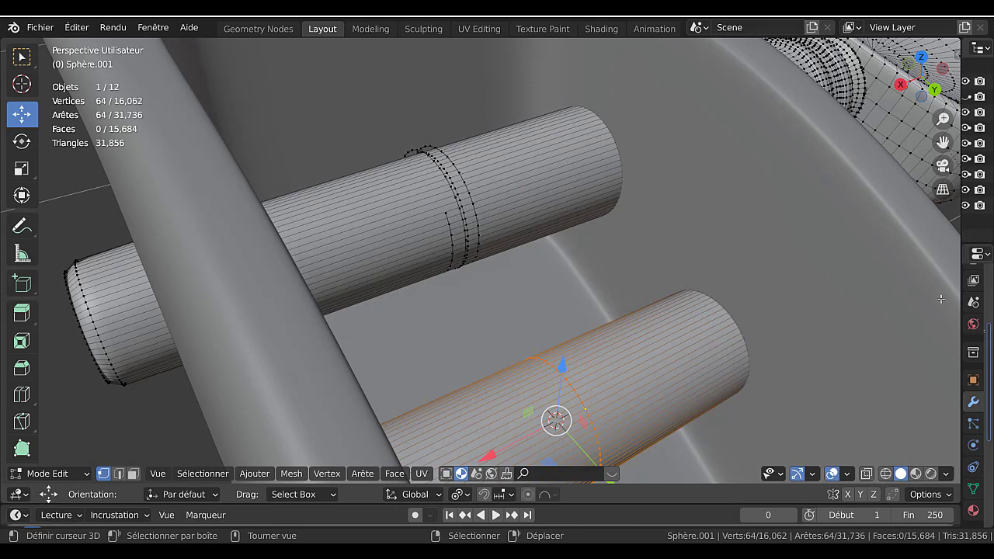
drag(962, 299, 822, 311)
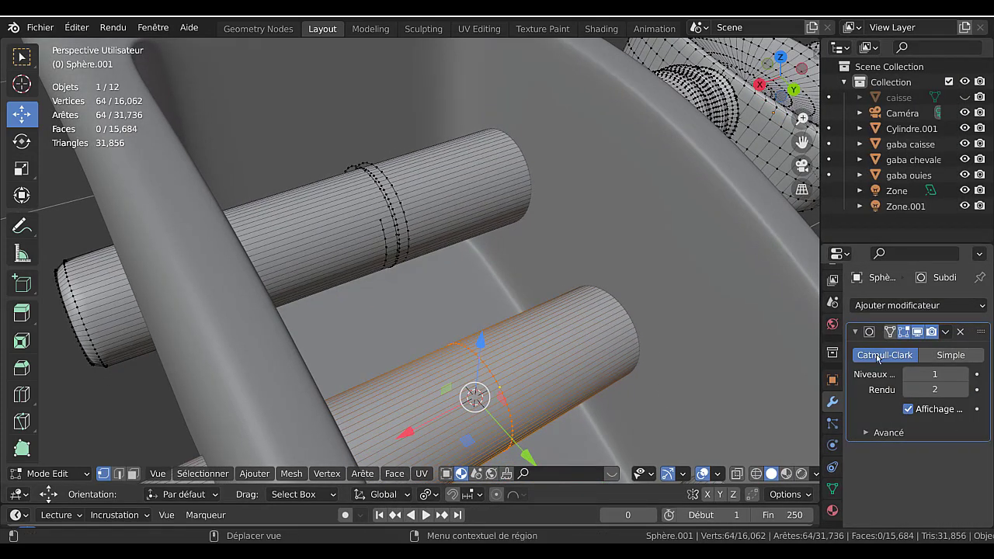
click(961, 333)
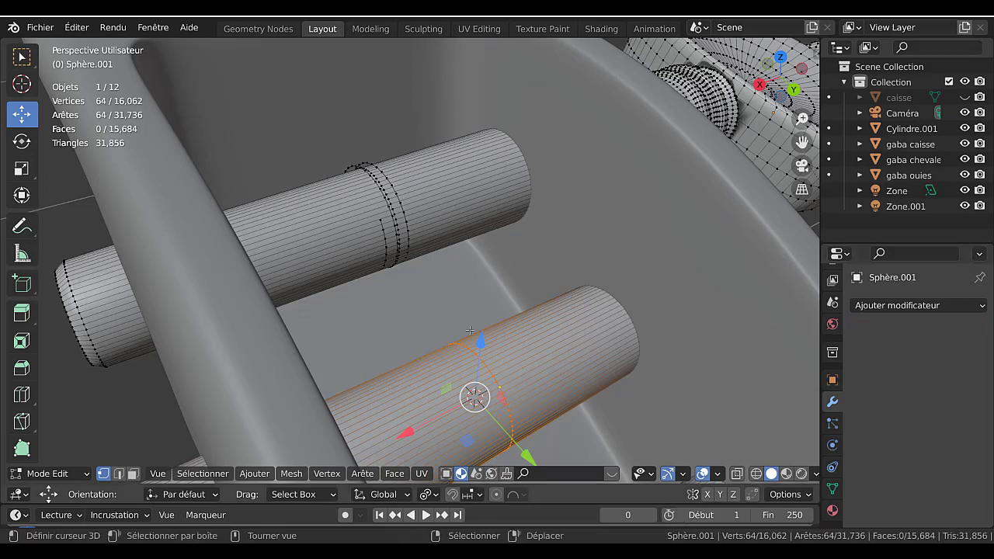
- Try to snap all geometry linked to the second peg's loop and the coil to the 3D cursor with offset, and undo it
scroll(424, 307, up, 1)
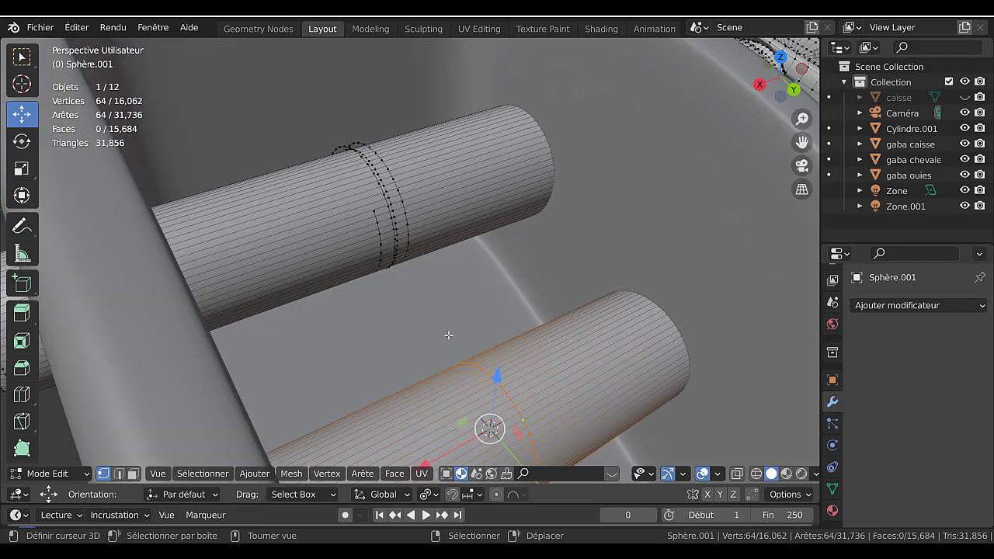
shift+click(408, 232)
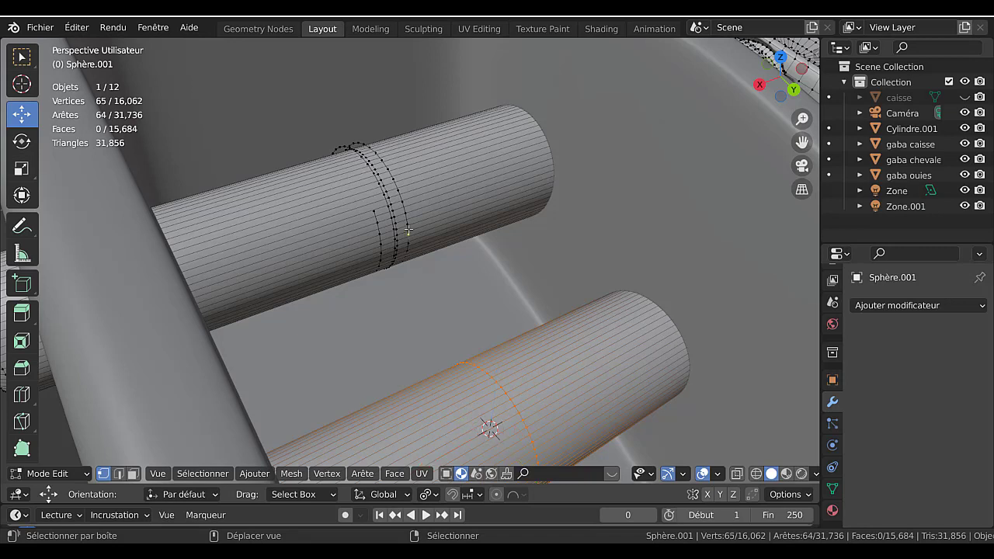
key(ctrl+l)
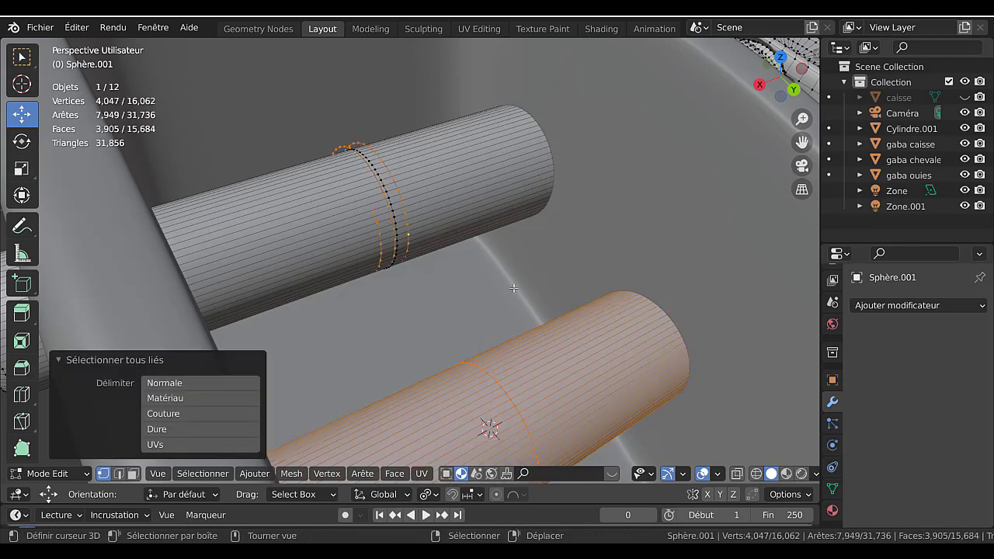
key(shift+s)
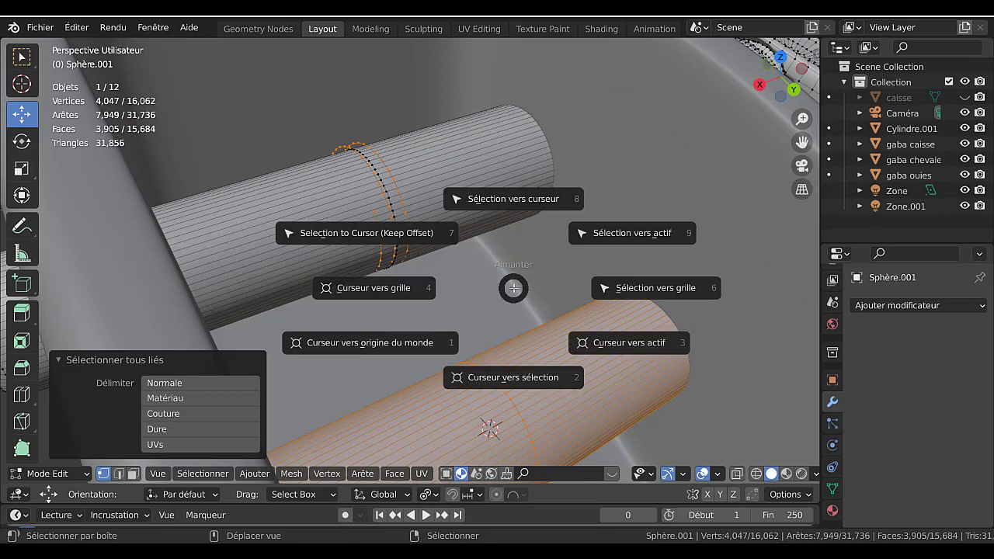
click(514, 199)
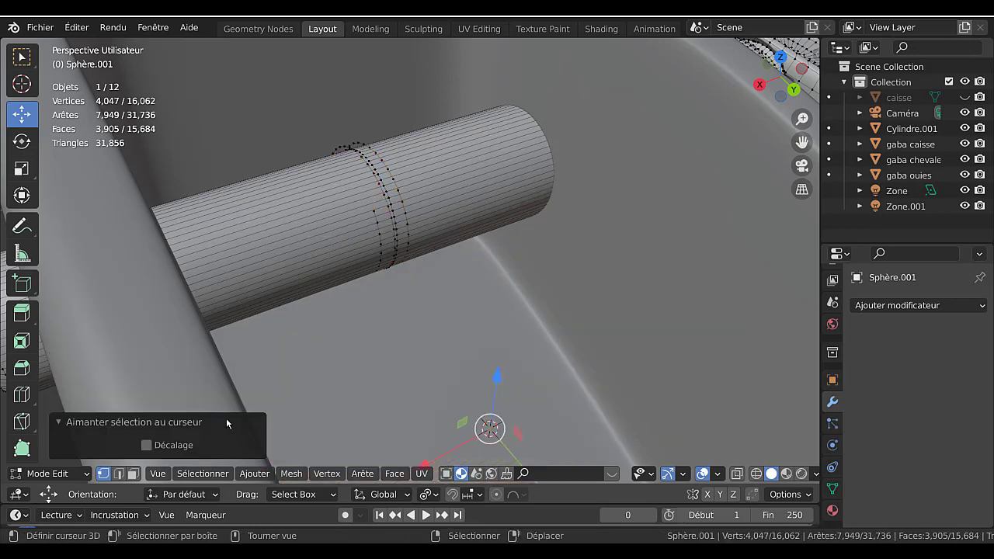
click(146, 445)
scroll(359, 350, down, 3)
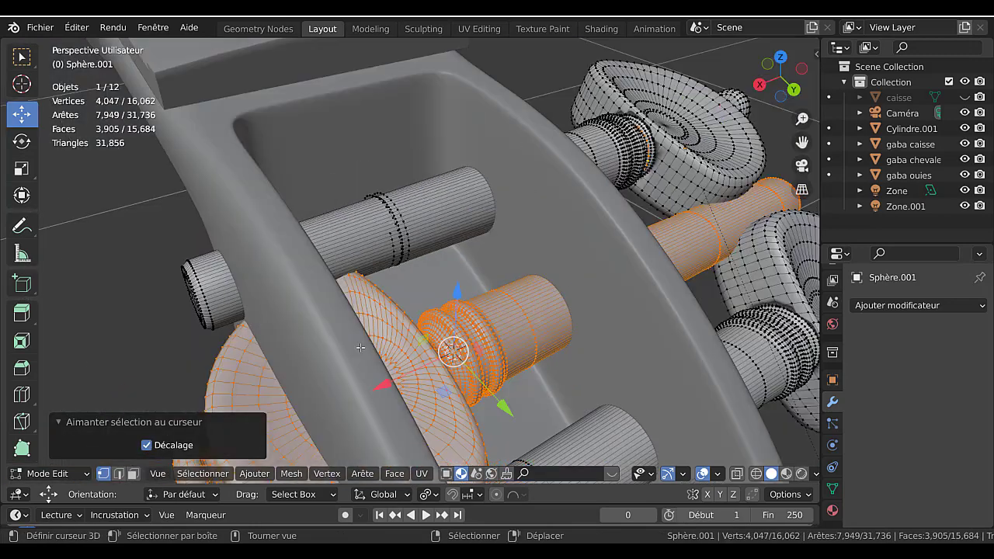
middle_drag(466, 351, 435, 354)
key(ctrl+z)
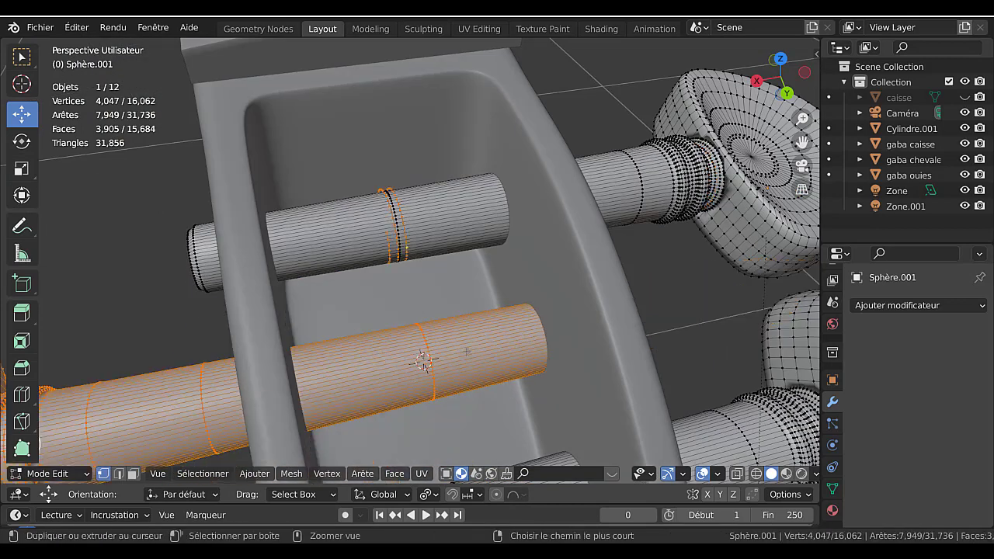
- Select only the second peg's middle edge loop and snap the 3D cursor to it
scroll(445, 364, up, 2)
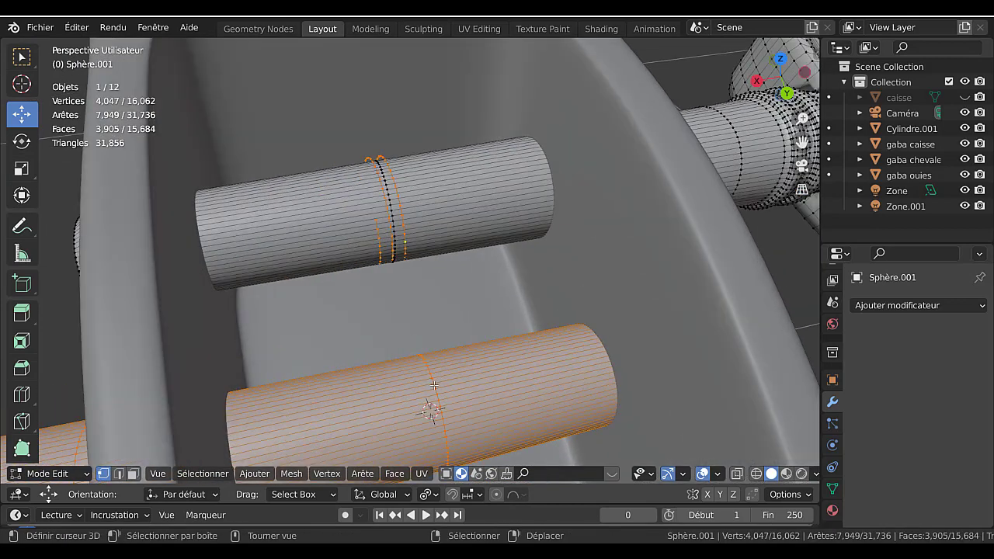
scroll(434, 387, up, 1)
alt+click(438, 409)
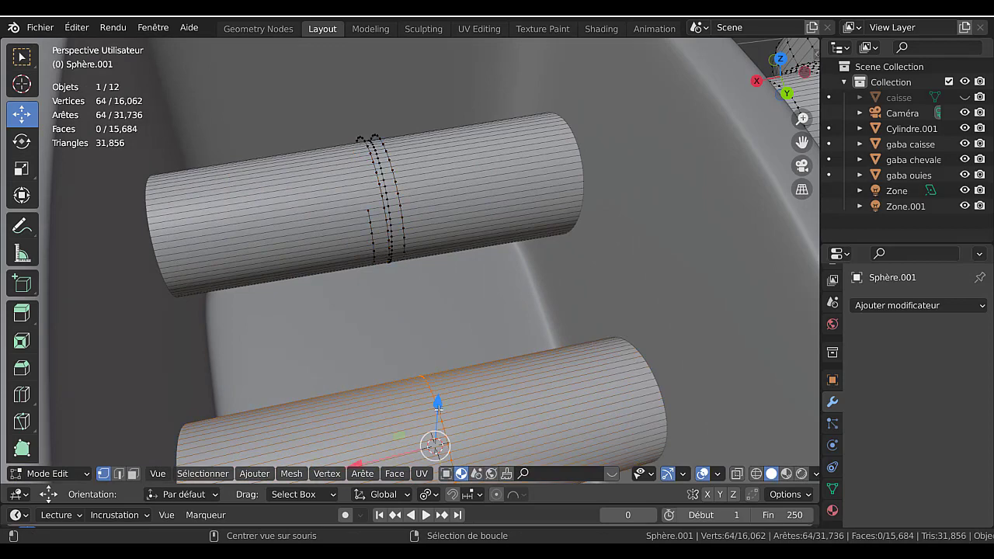
scroll(490, 381, down, 2)
key(shift+s)
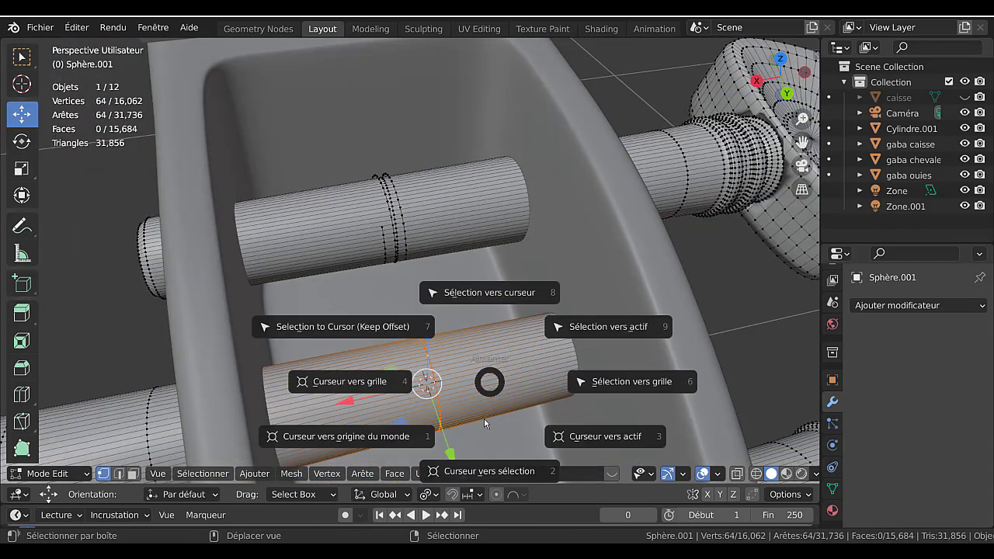
click(485, 472)
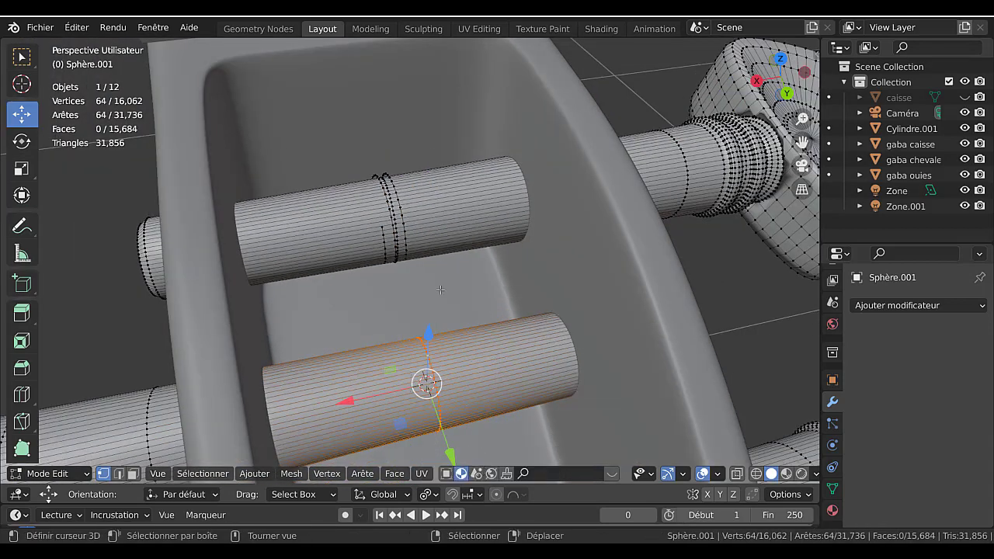
- Select one whole linked coil on the first peg and snap it to the 3D cursor with Offset enabled
click(404, 231)
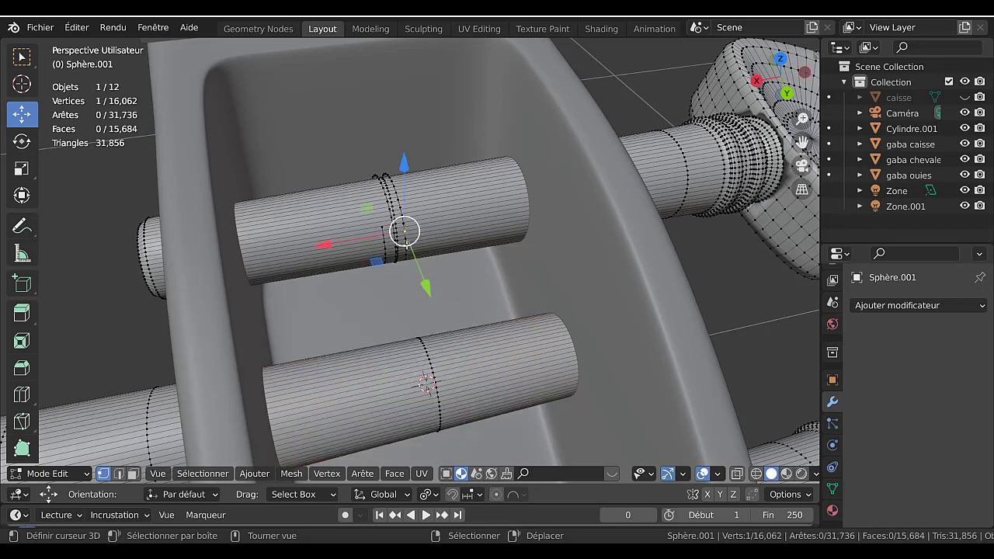
key(ctrl+l)
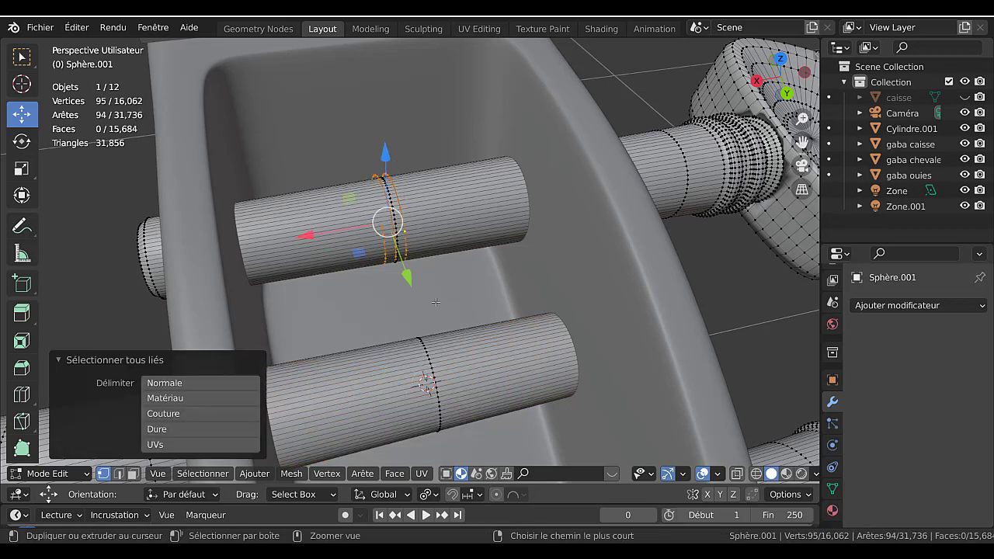
key(shift+s)
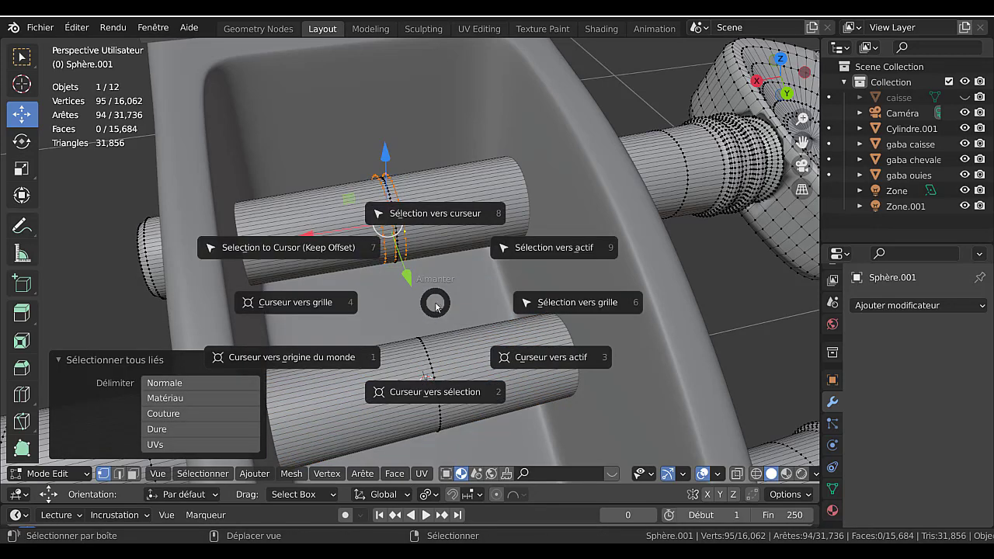
click(436, 226)
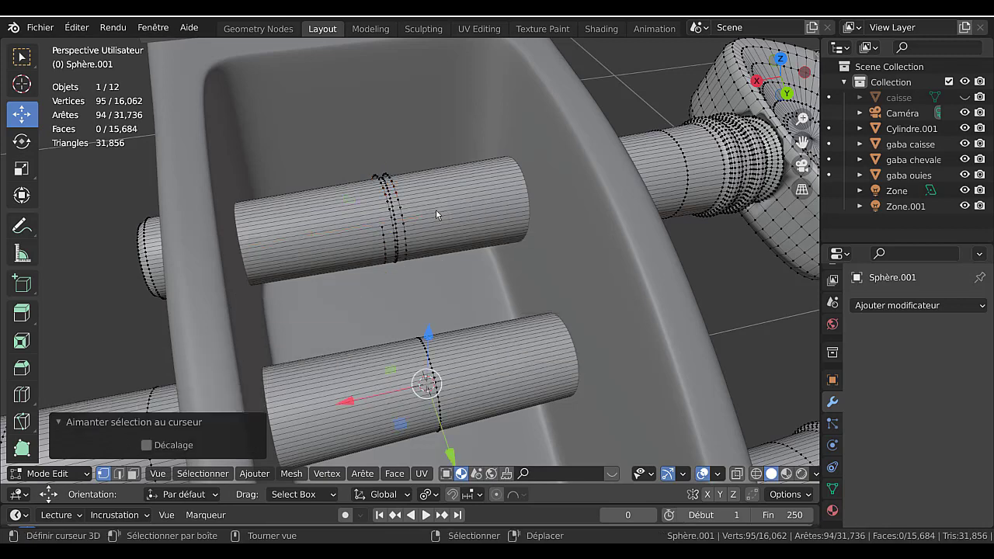
click(147, 445)
- Select the whole coil on the second peg and lower it about 0.0033 m along the global Z axis
middle_drag(483, 323, 456, 183)
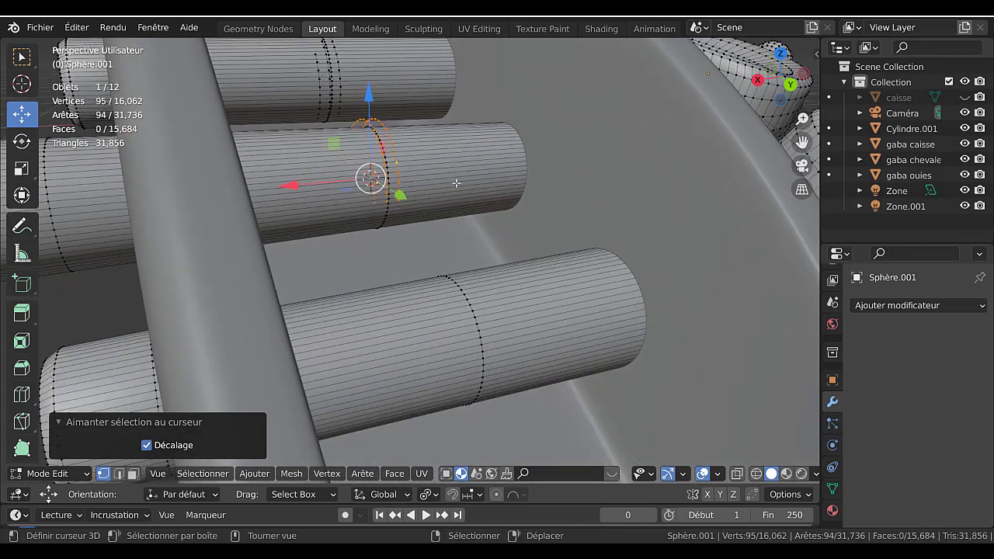
scroll(499, 347, up, 2)
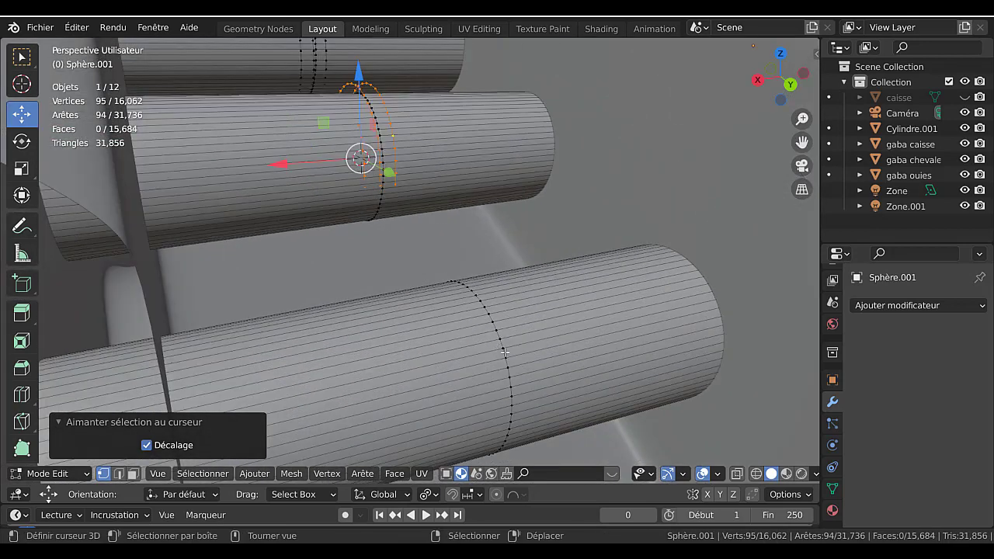
click(438, 255)
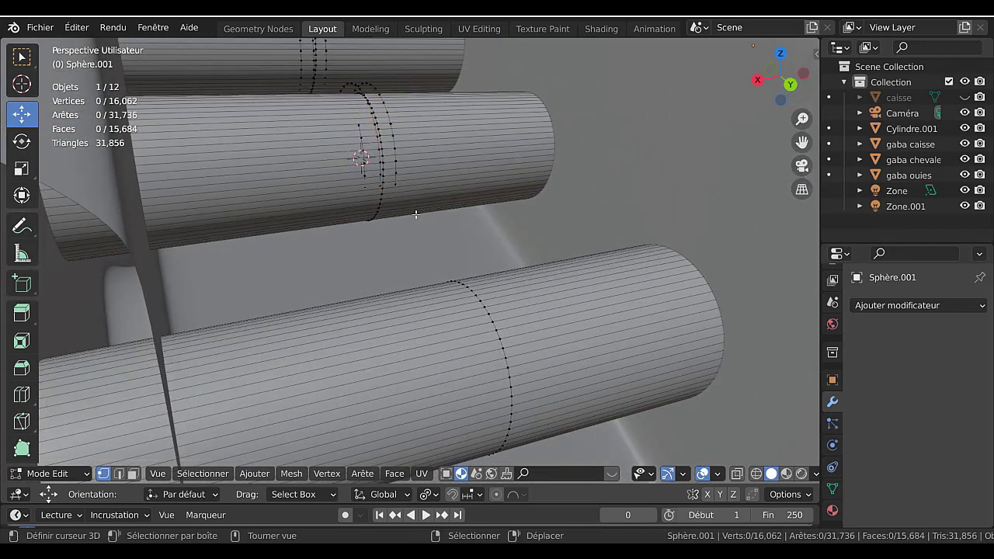
click(396, 171)
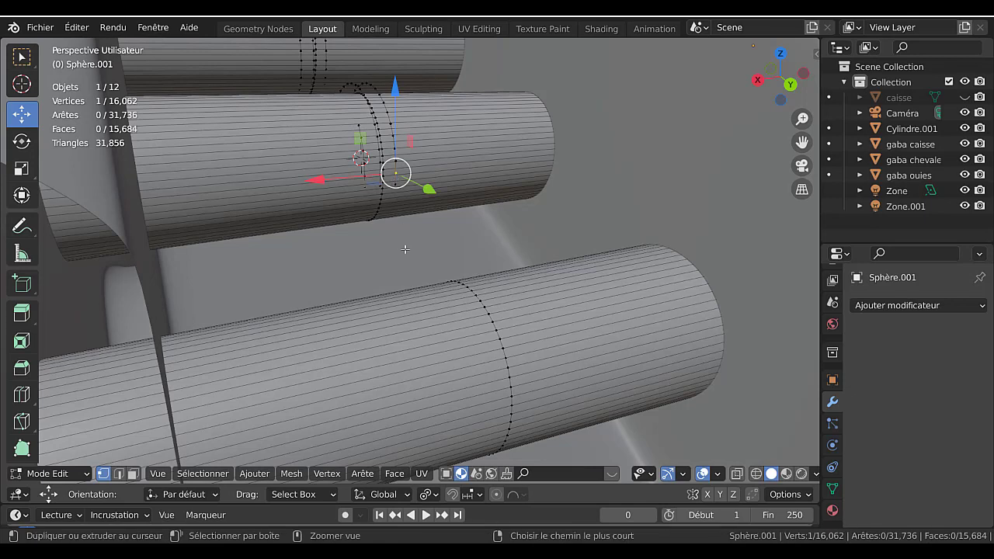
key(ctrl+l)
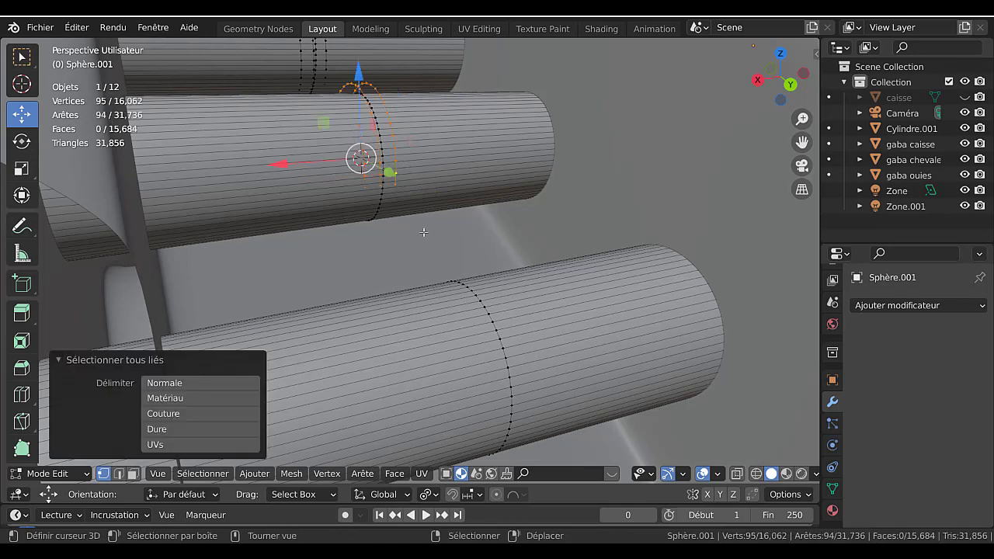
key(g)
key(z)
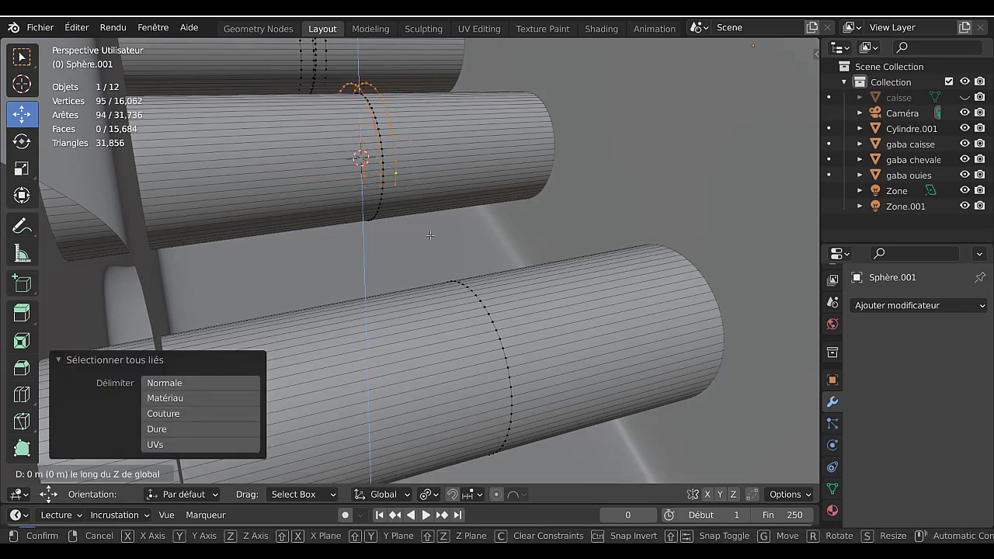
click(436, 240)
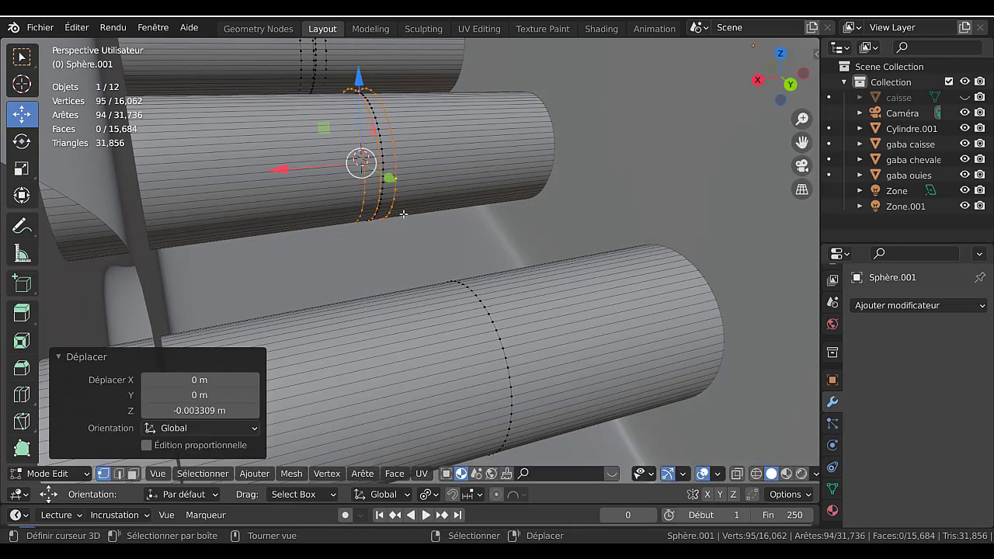
- Select the whole linked first peg and raise it about 0.0034 m along the global Z axis
click(314, 68)
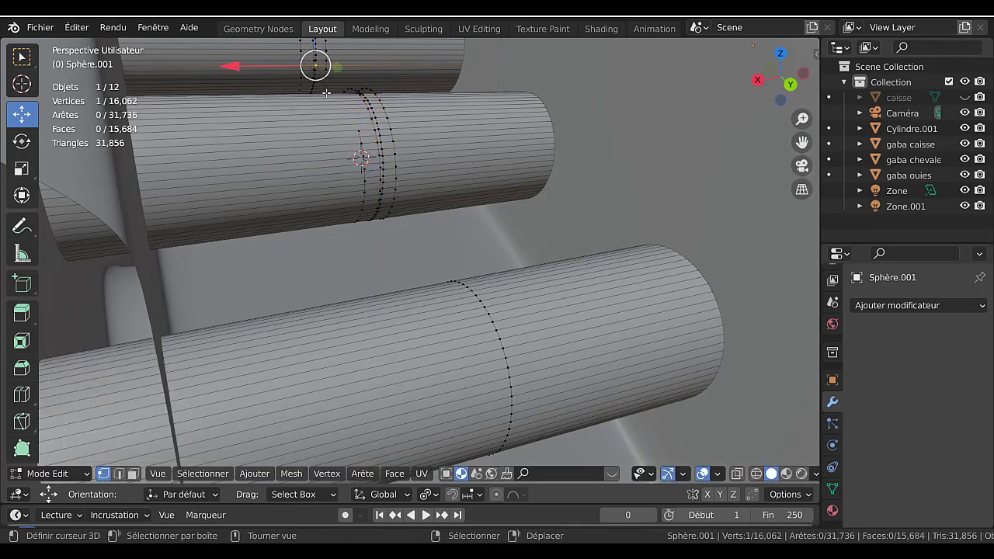
key(ctrl+l)
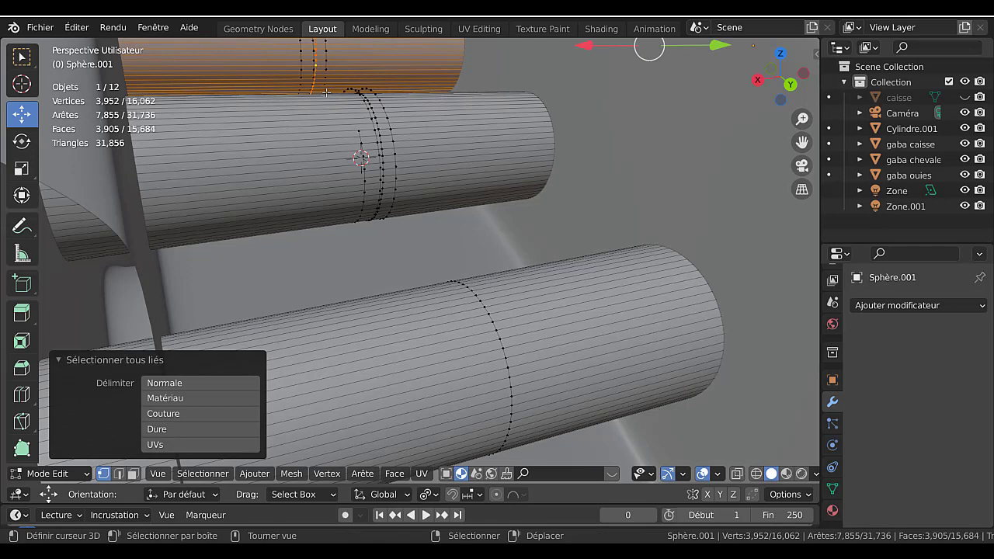
key(g)
key(z)
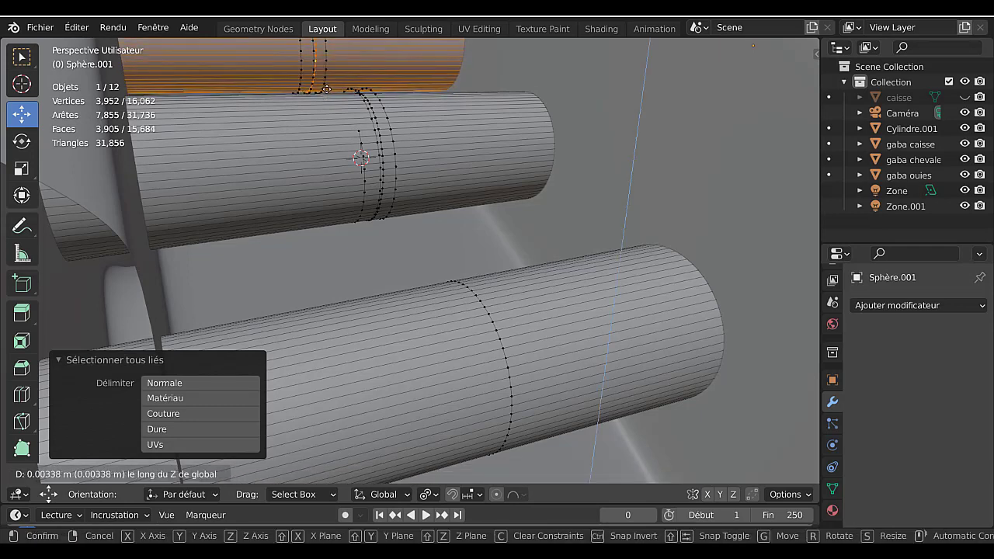
click(326, 89)
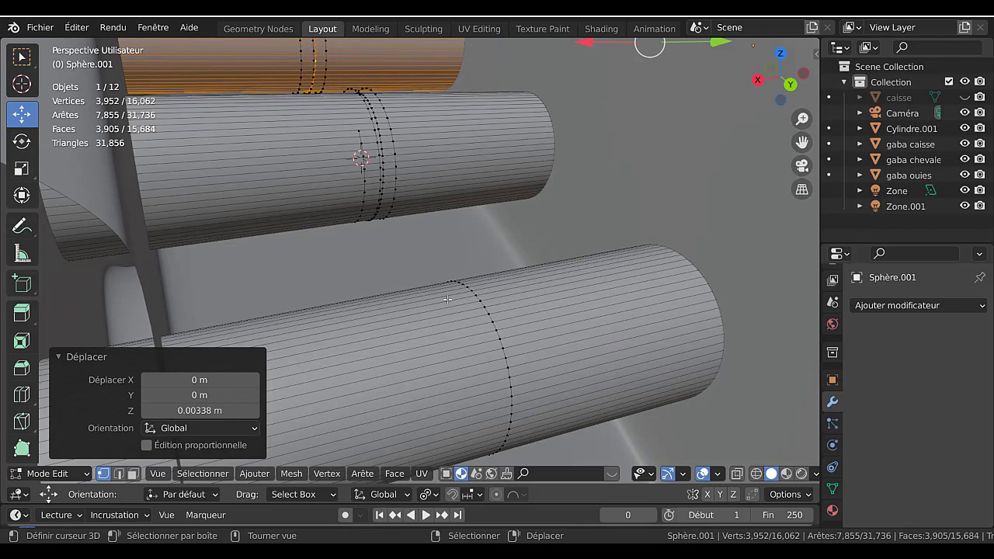
- Select the third peg's middle edge loop and snap the 3D cursor to it
alt+click(496, 324)
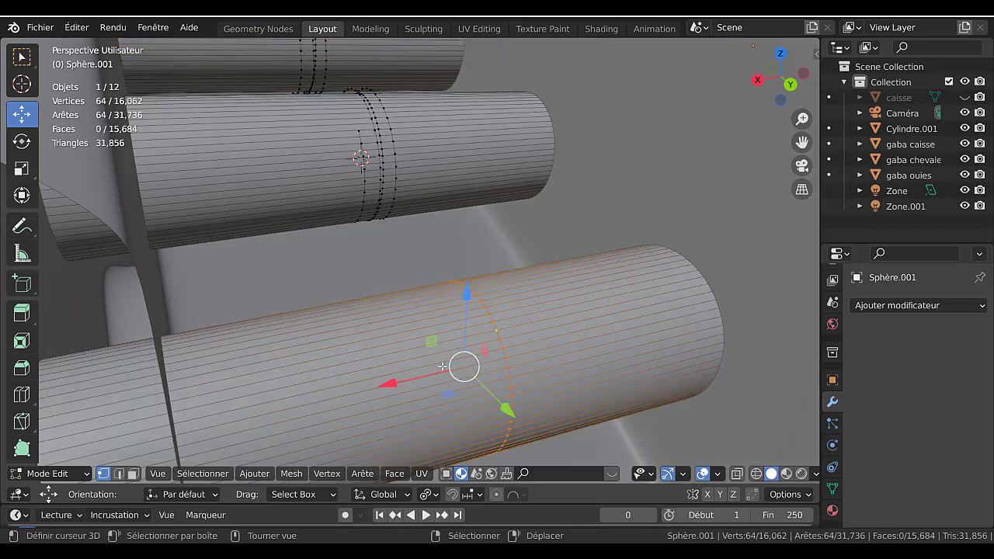
key(shift+s)
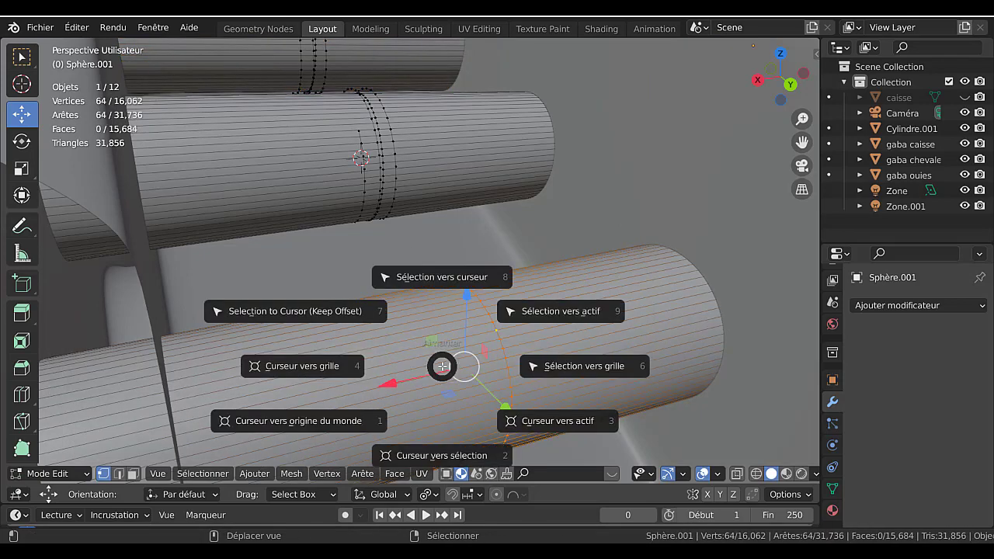
click(435, 455)
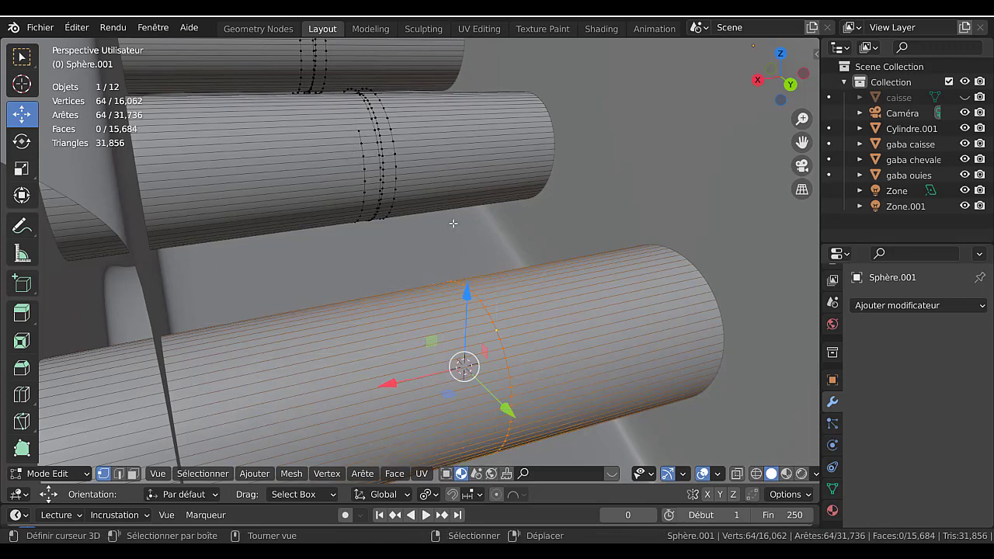
- Duplicate the second peg's whole coil in place and snap the copy to the 3D cursor with Offset enabled
click(396, 167)
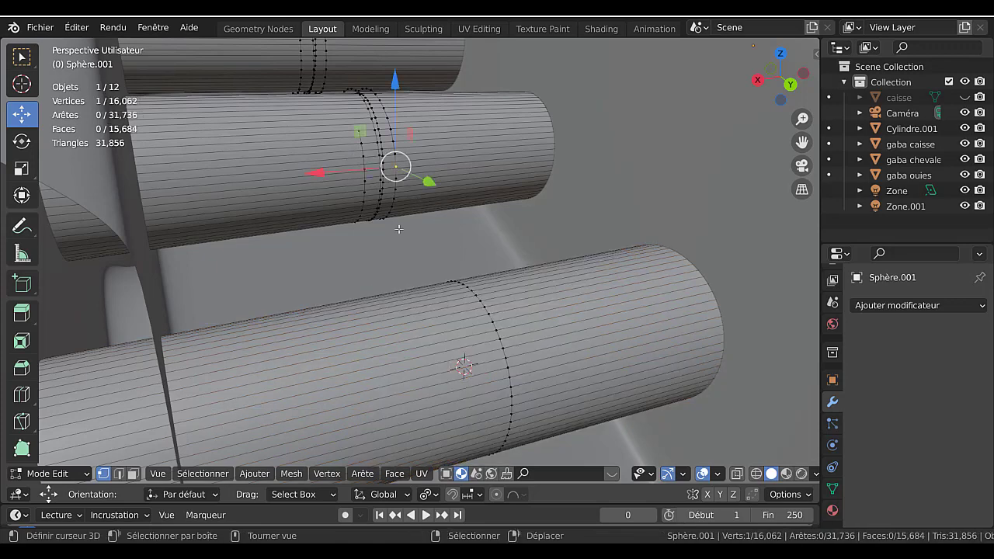
key(ctrl+l)
key(ctrl+grave)
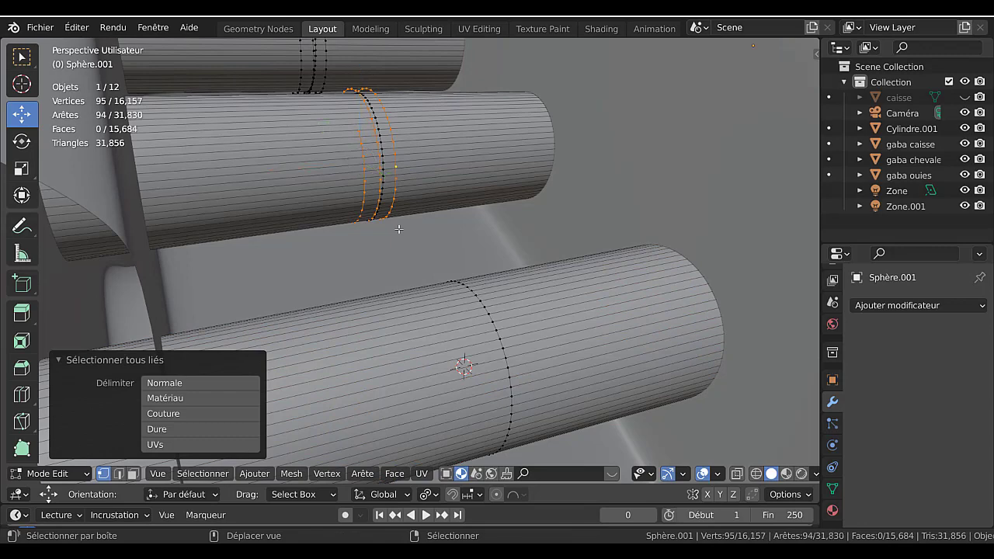
key(shift+d)
key(Escape)
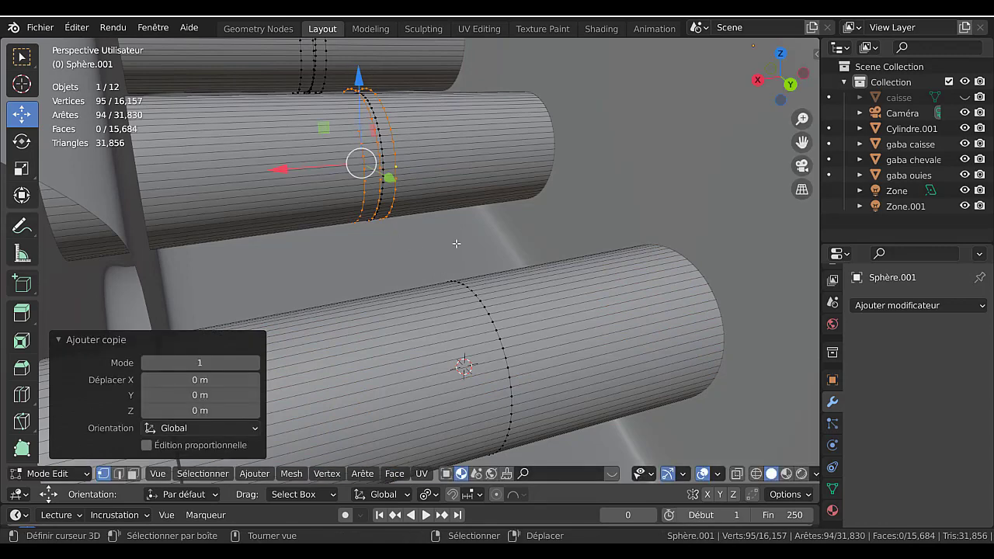
key(shift+s)
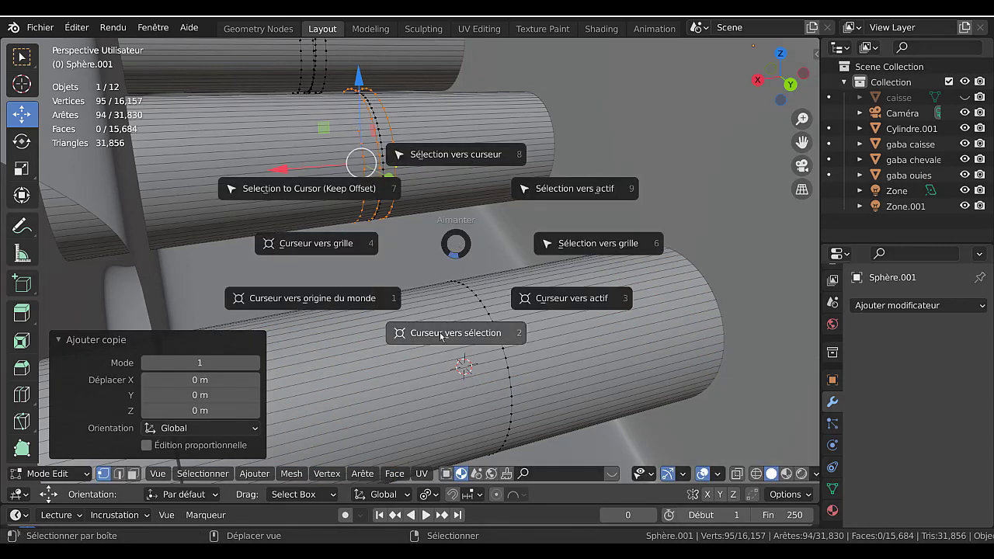
click(457, 154)
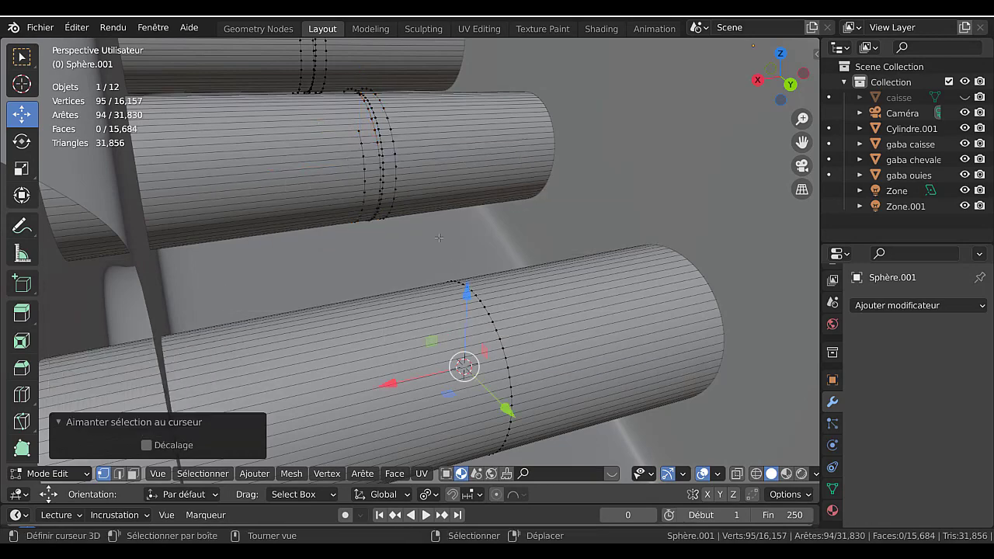
click(146, 446)
- Select the fourth peg's middle edge loop and snap the 3D cursor to it
scroll(483, 346, down, 5)
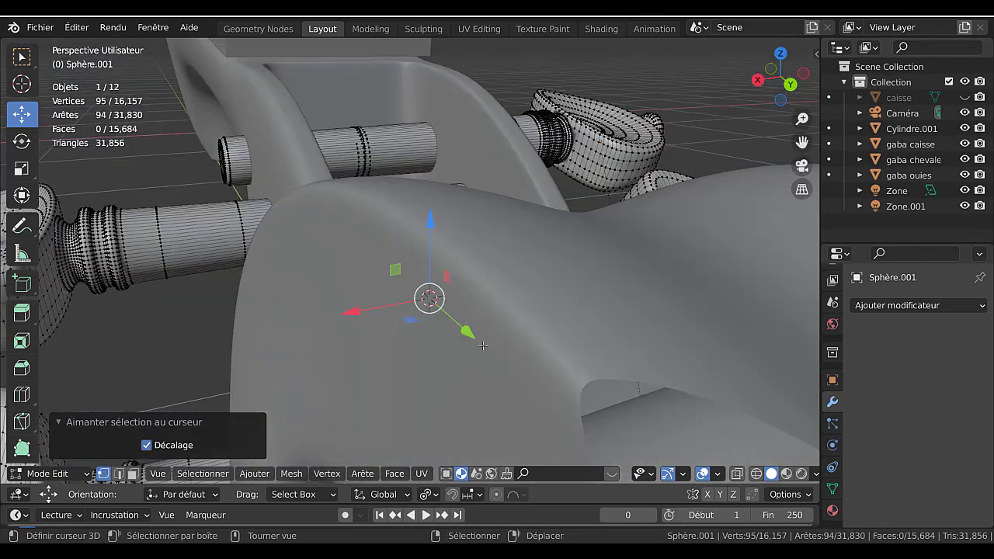
middle_drag(484, 347, 613, 281)
scroll(614, 281, up, 6)
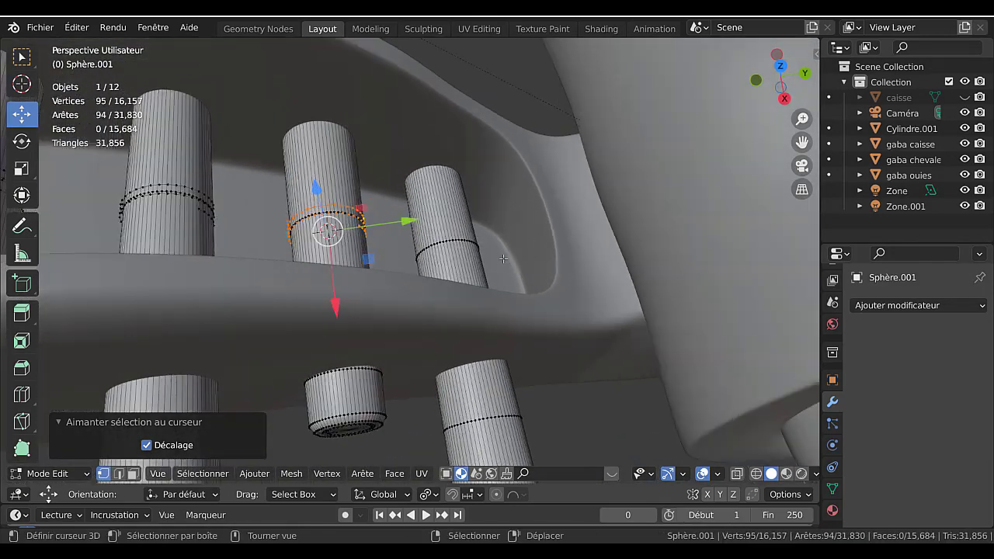
alt+right_click(534, 199)
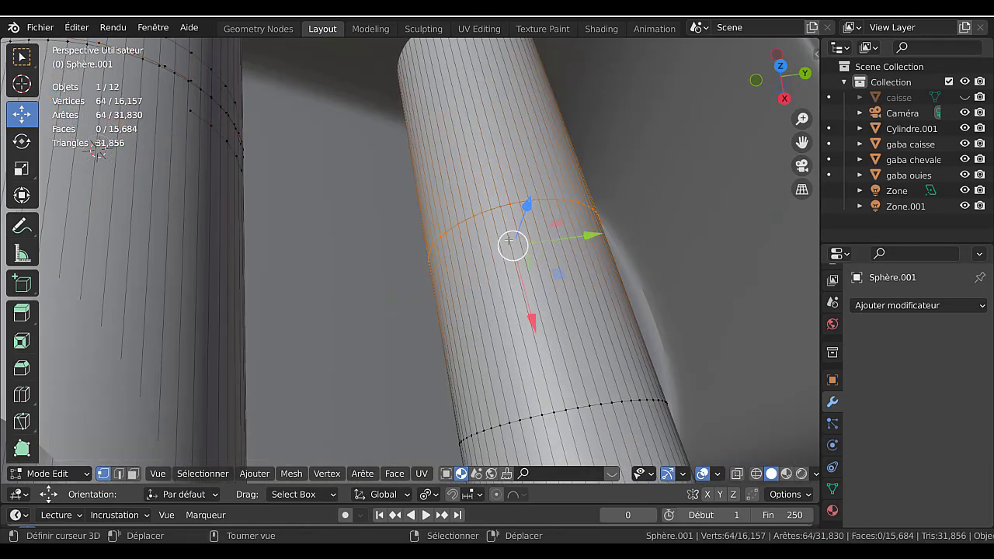
scroll(511, 242, down, 2)
scroll(513, 242, up, 1)
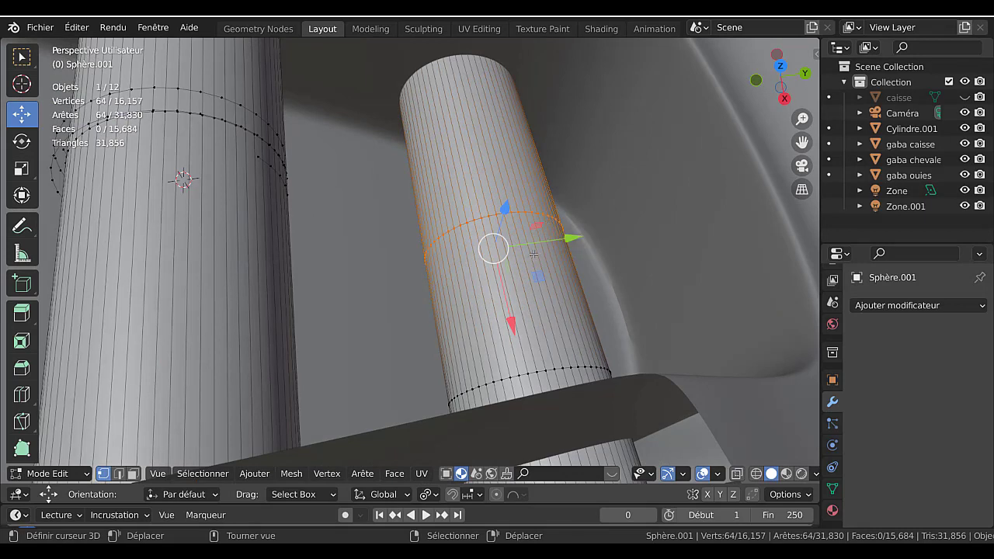
key(shift+s)
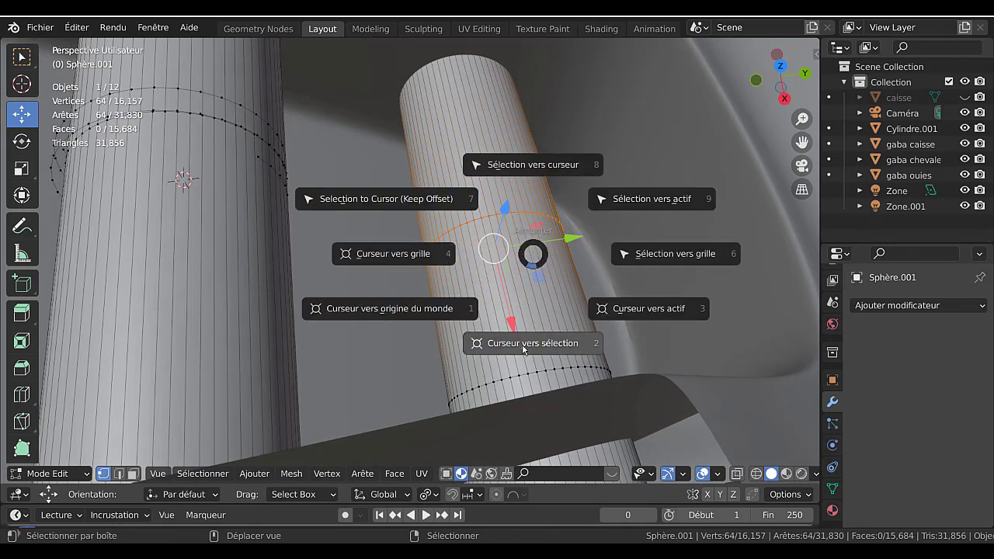
click(530, 345)
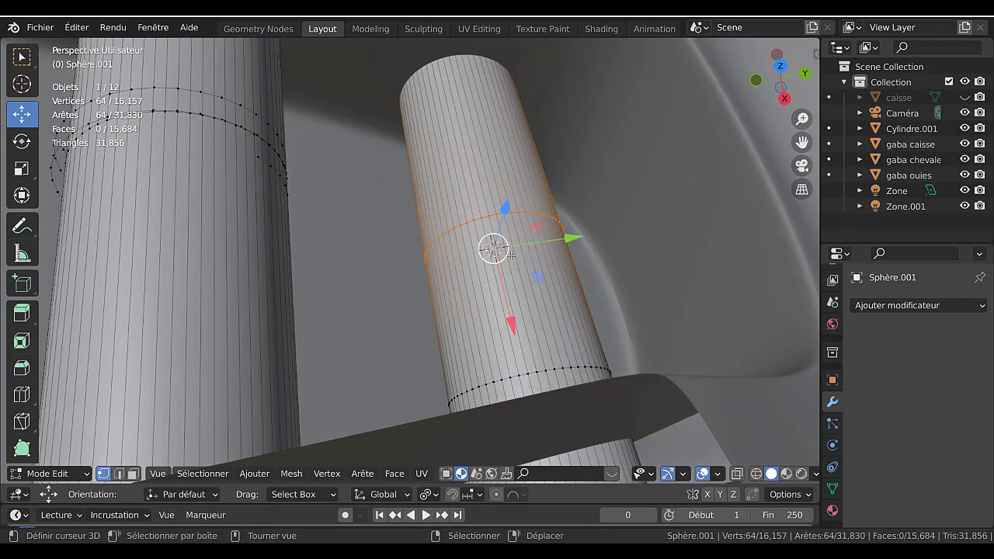
- Duplicate the third peg's whole coil in place and snap the copy to the 3D cursor with Offset enabled
click(237, 107)
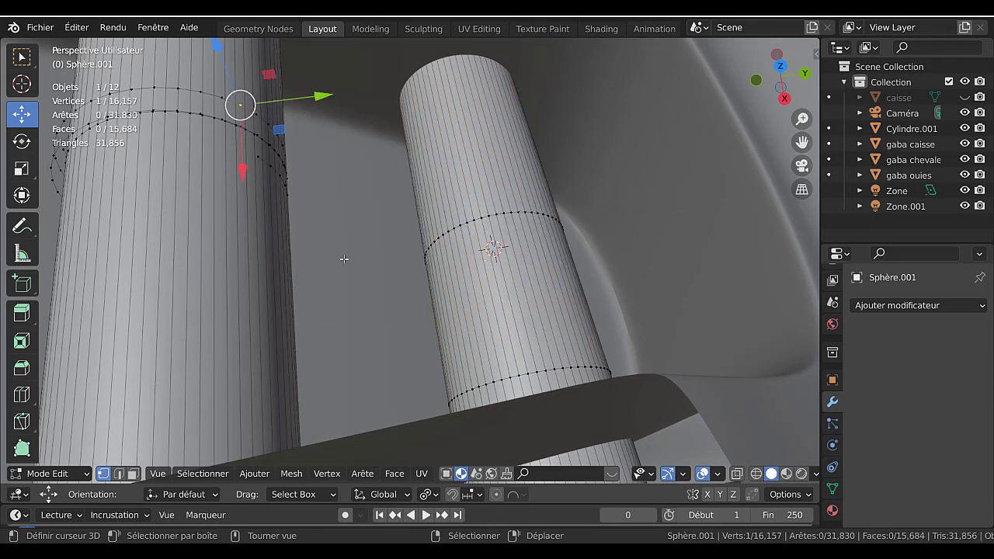
key(ctrl+l)
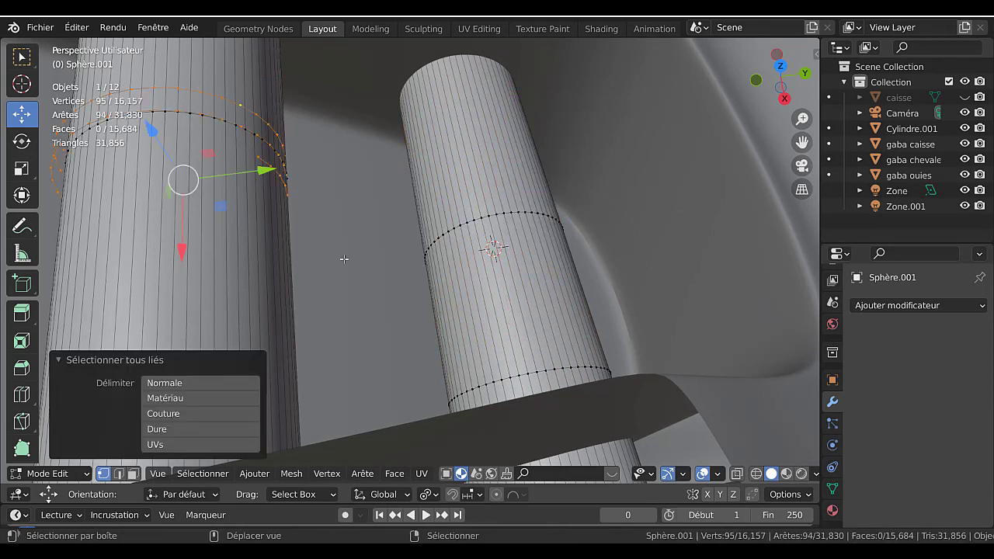
key(shift+d)
key(Escape)
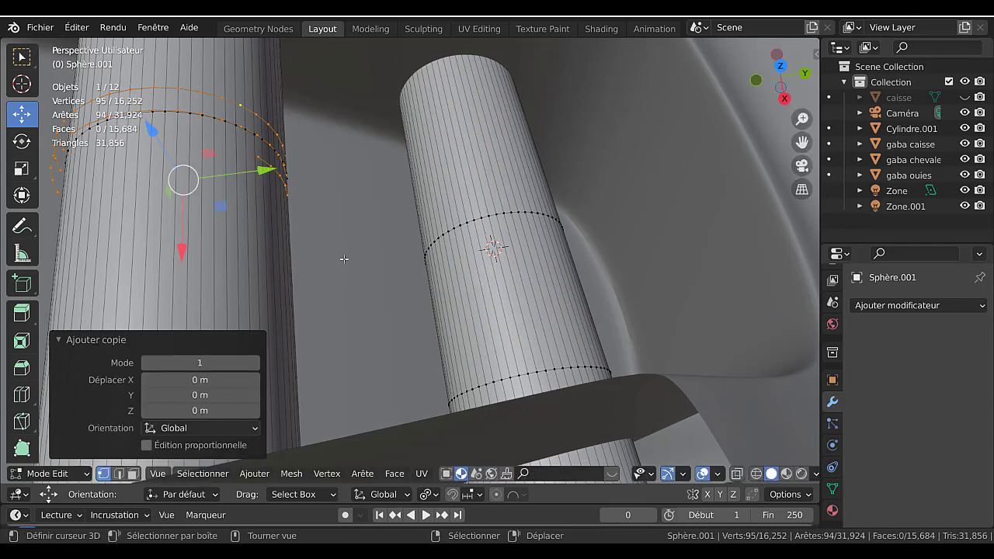
key(shift+s)
click(325, 167)
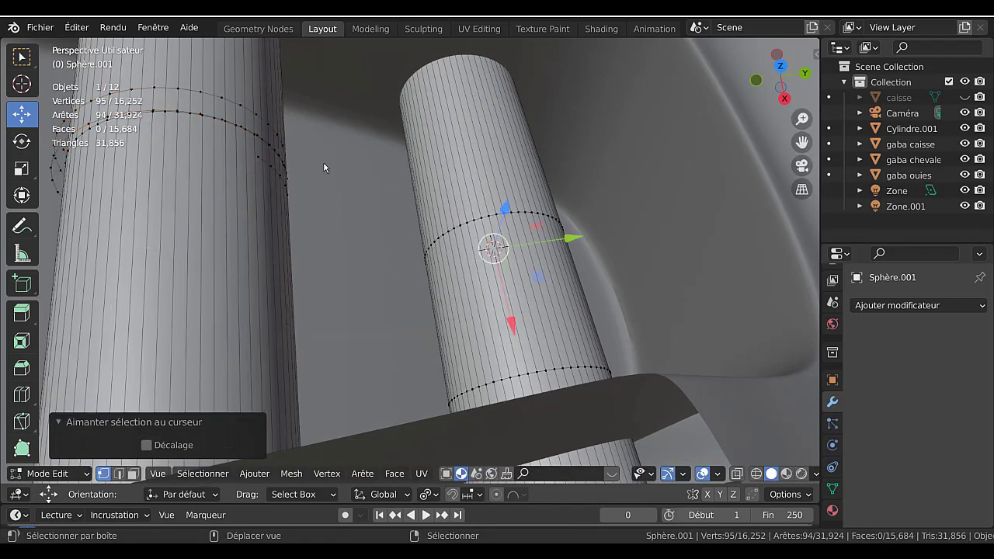
click(146, 445)
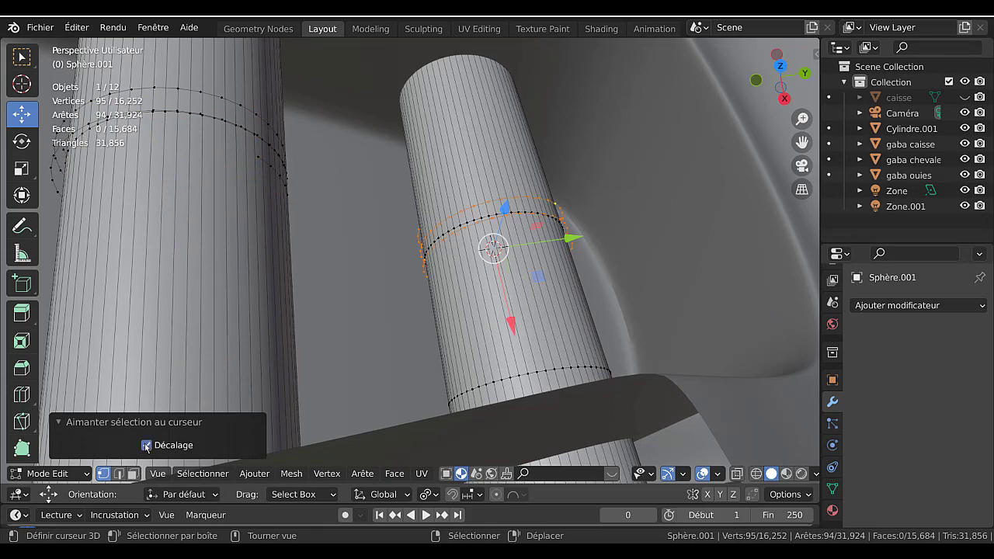
- Lower the coil on the fourth peg about 0.0044 m along the global Z axis
middle_drag(407, 270, 361, 218)
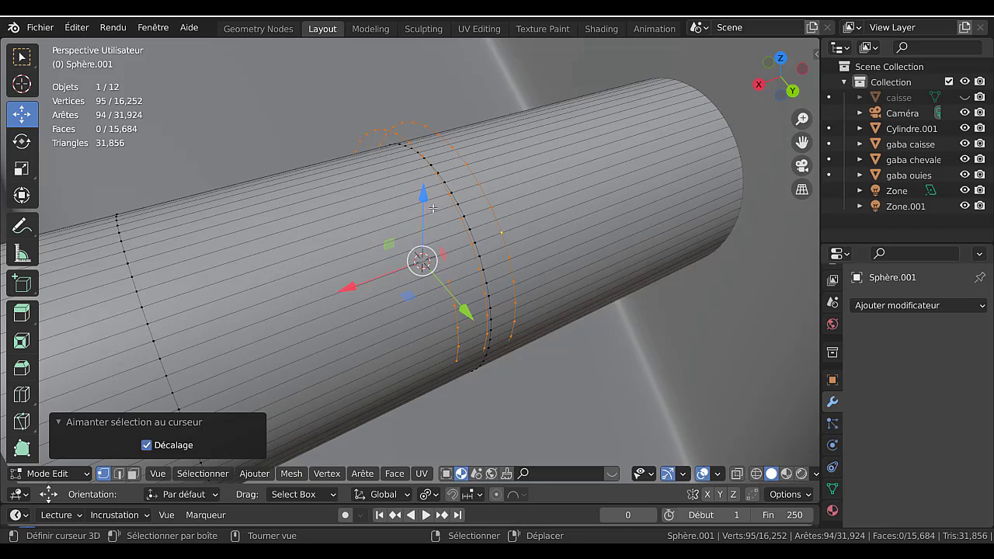
drag(436, 201, 428, 207)
scroll(428, 207, down, 4)
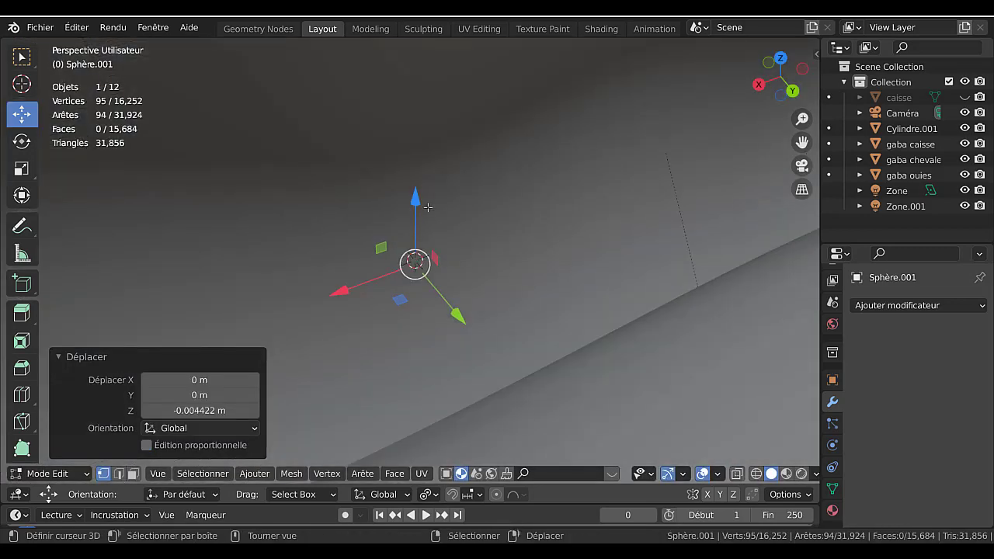
- Select all geometry linked to the fourth peg and its coil, and isolate the pegs object in local view
scroll(428, 207, up, 3)
scroll(476, 206, down, 2)
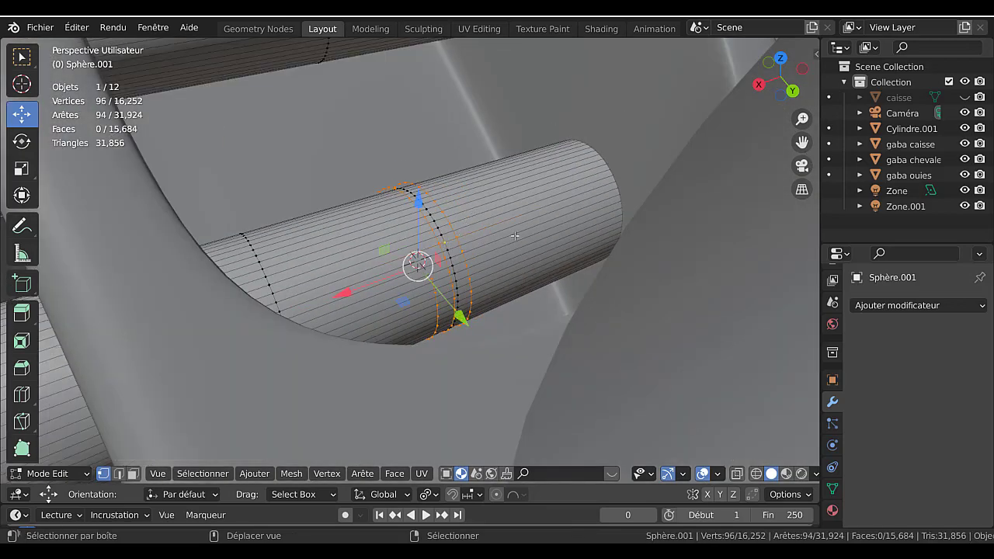
key(ctrl+l)
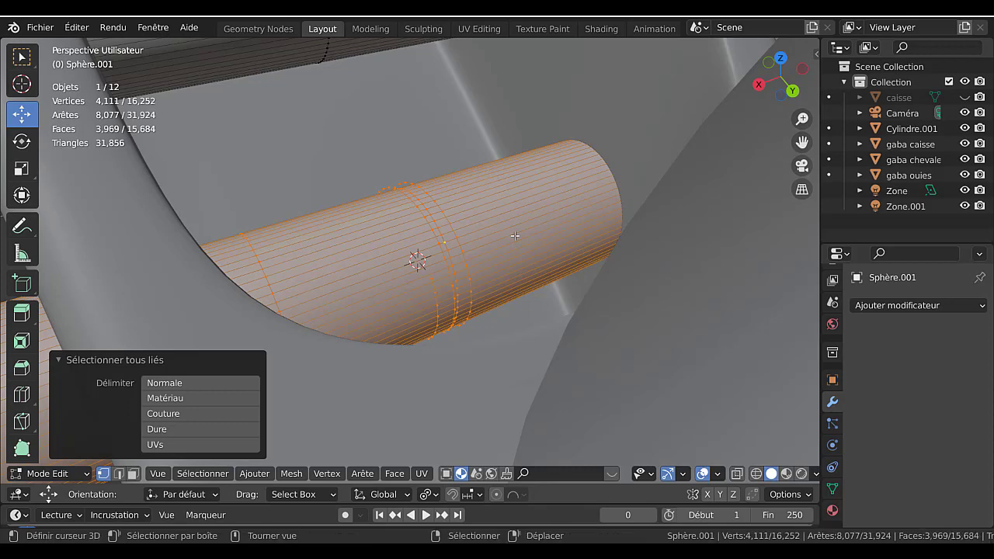
key(KP_Divide)
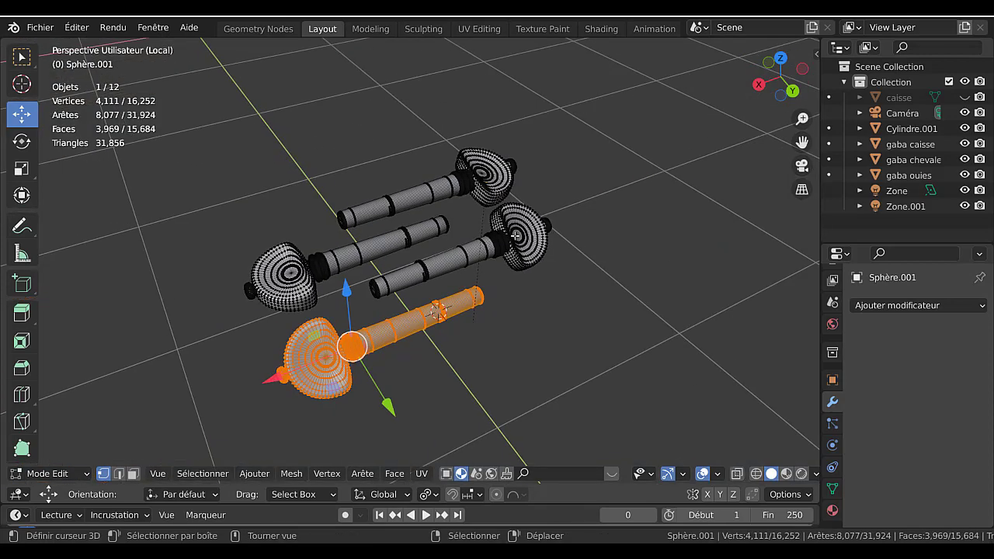
- Select only the complete coil around the fourth peg, leaving the peg itself unselected
middle_drag(552, 252, 401, 241)
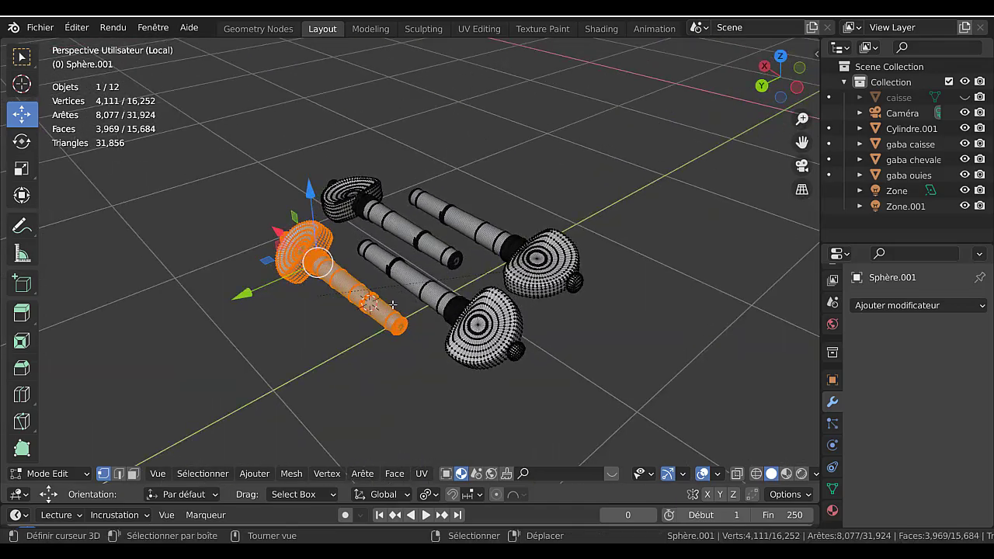
scroll(393, 304, up, 6)
middle_drag(391, 283, 411, 200)
middle_drag(399, 238, 367, 218)
key(KP_3)
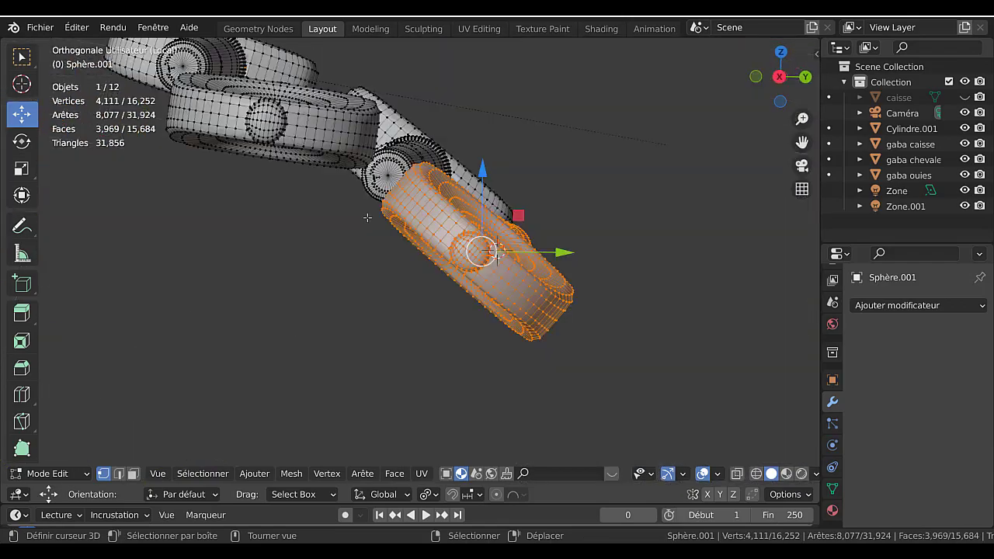
key(KP_1)
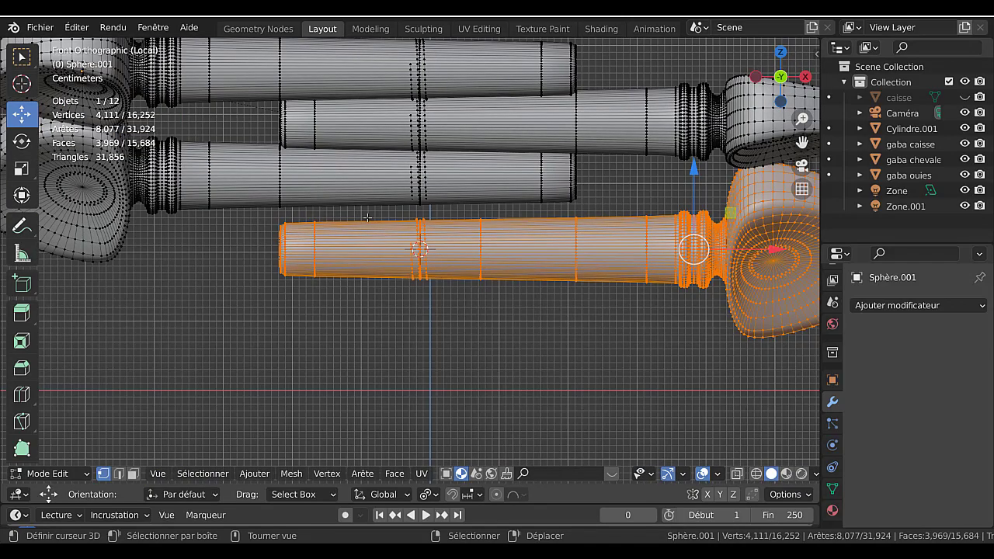
key(ctrl+KP_3)
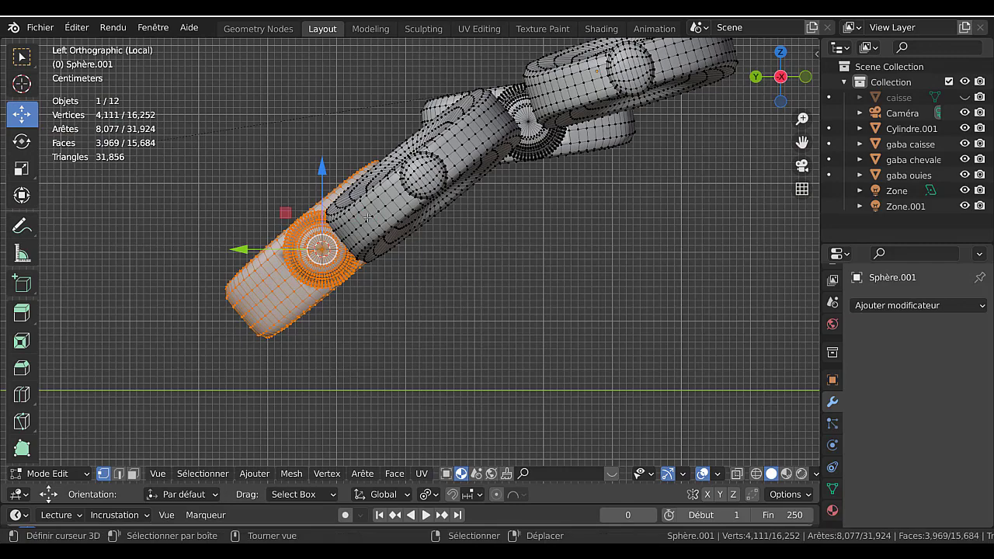
scroll(368, 218, up, 5)
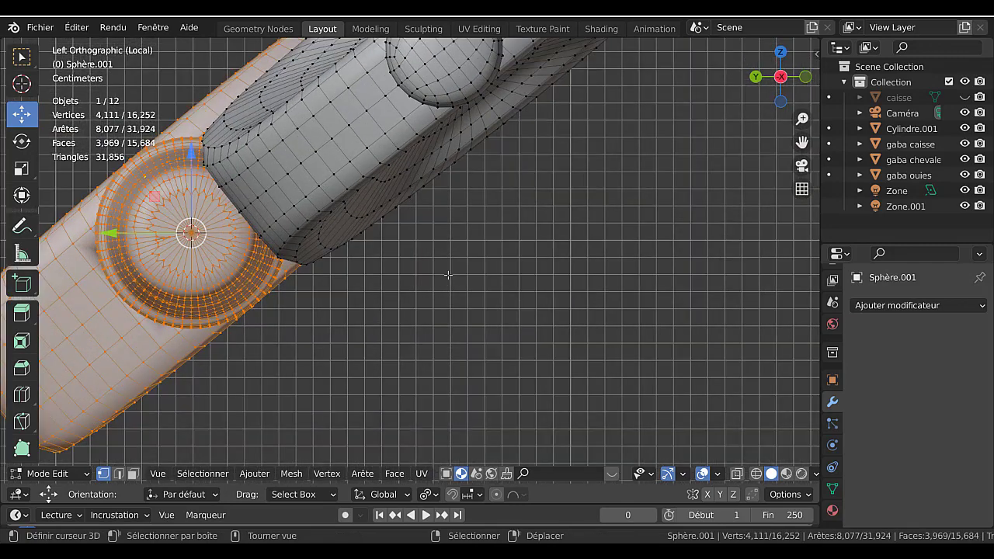
shift+middle_drag(484, 299, 472, 340)
scroll(471, 339, up, 3)
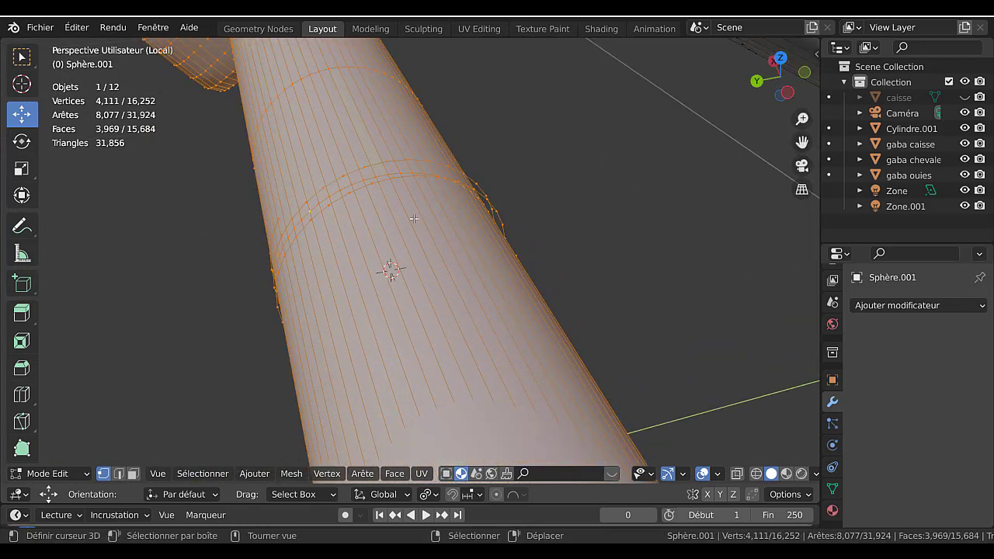
alt+click(415, 175)
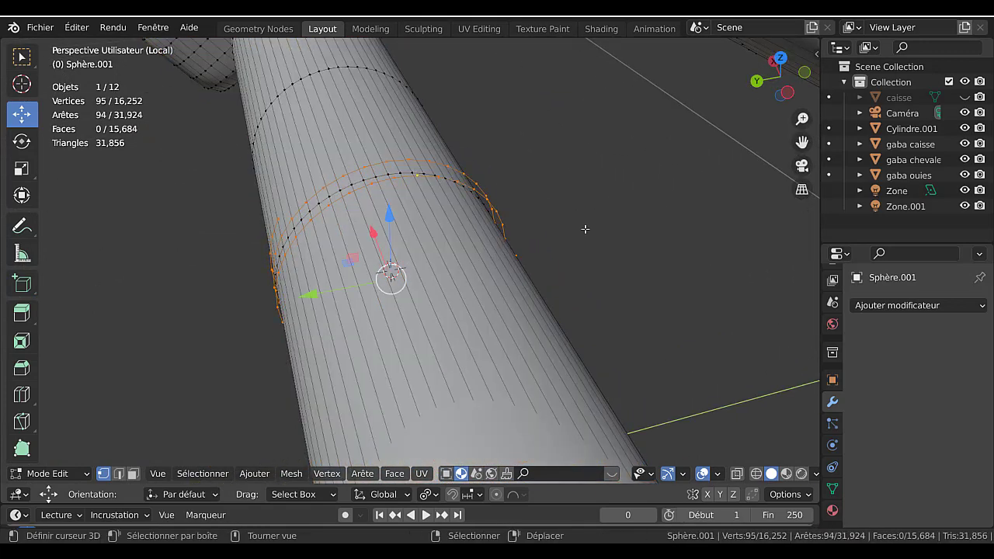
- Examine how the fourth peg's selected coil fits the peg from the right, front and left views and in perspective
key(ctrl+l)
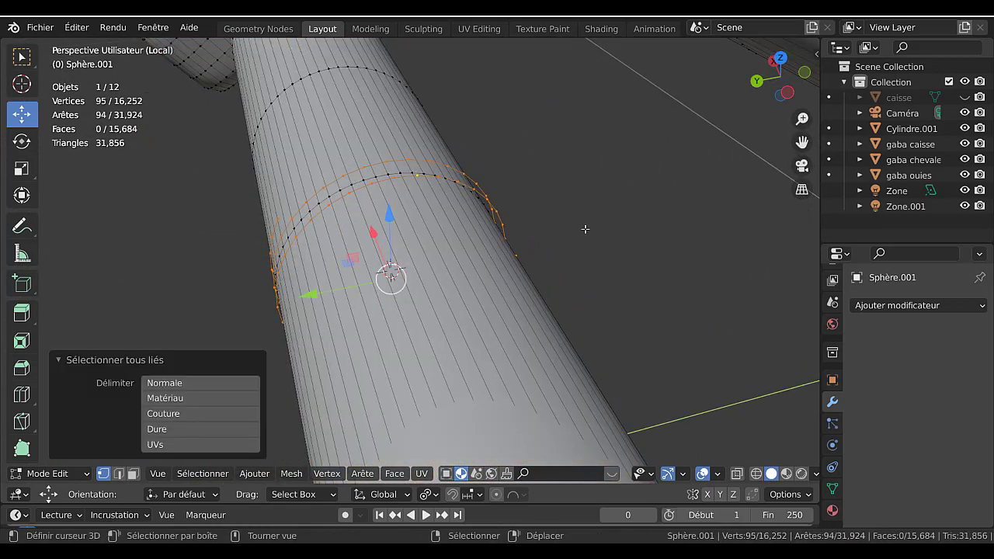
key(KP_3)
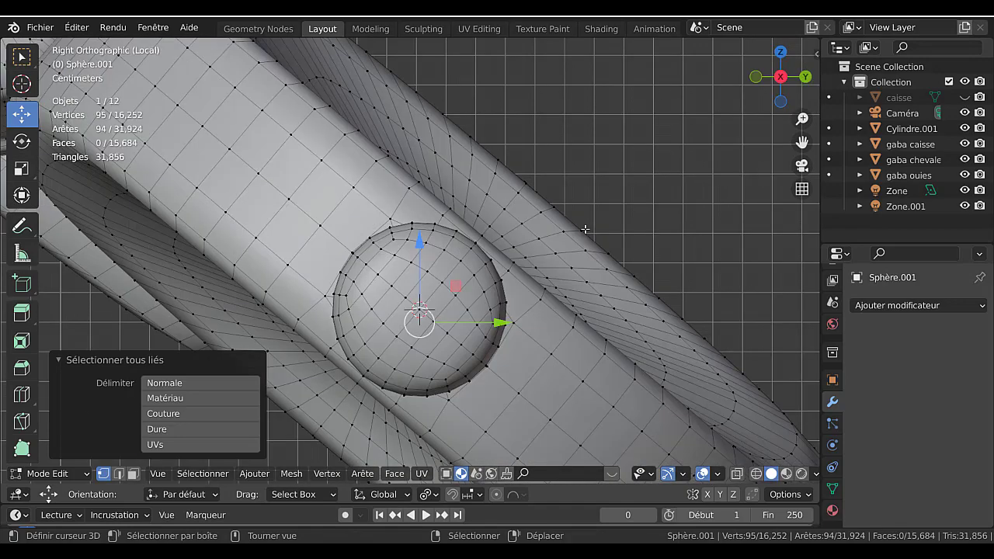
key(KP_1)
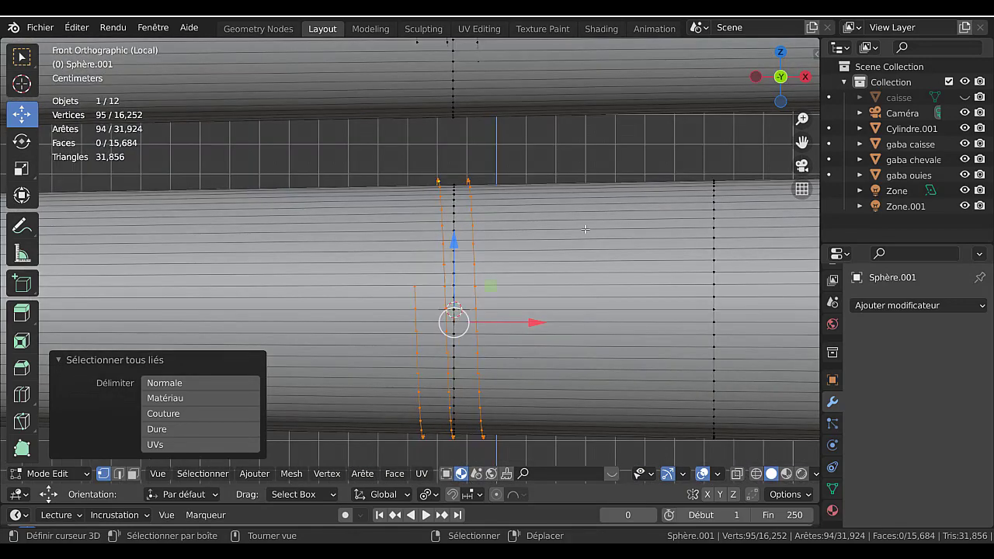
key(ctrl+KP_3)
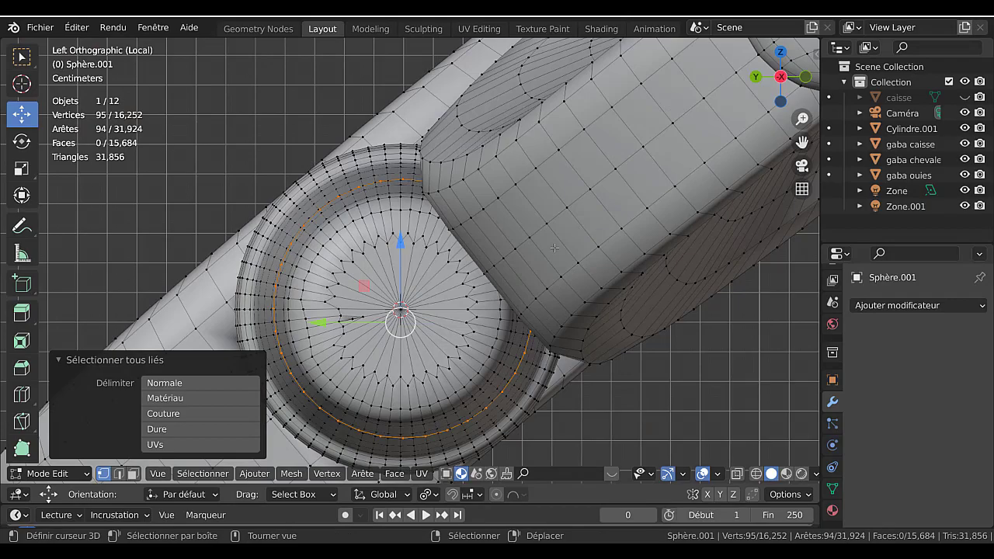
scroll(460, 302, down, 7)
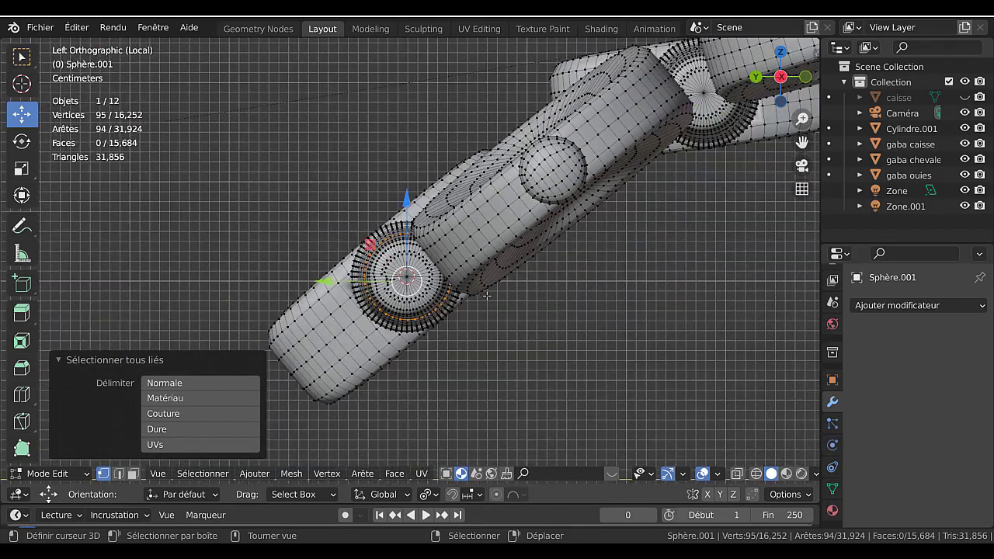
middle_drag(493, 302, 575, 303)
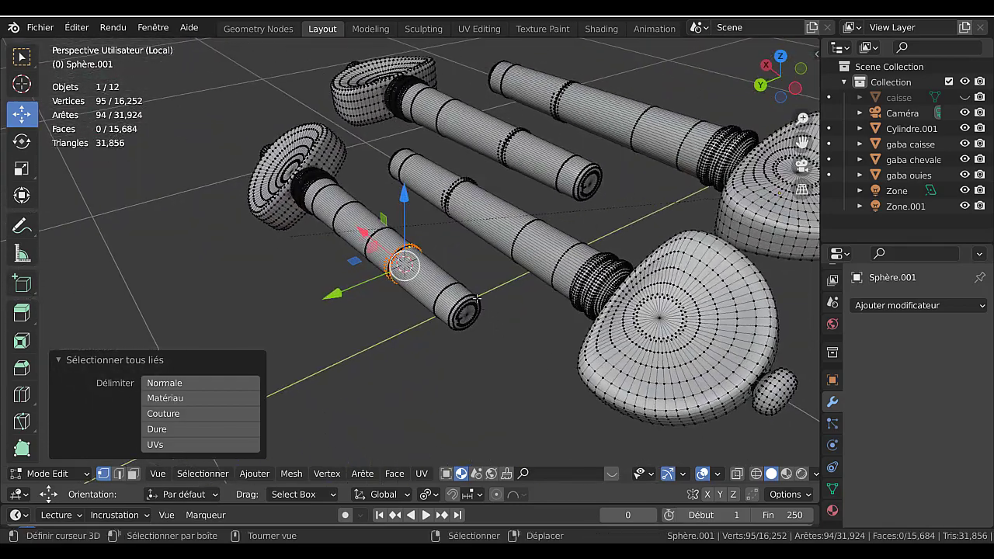
scroll(466, 291, up, 6)
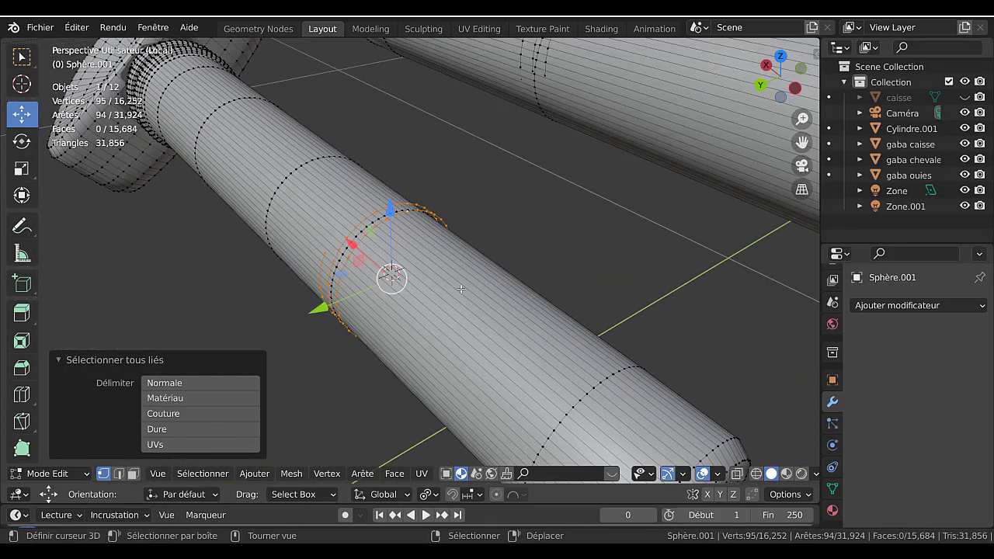
scroll(590, 294, down, 4)
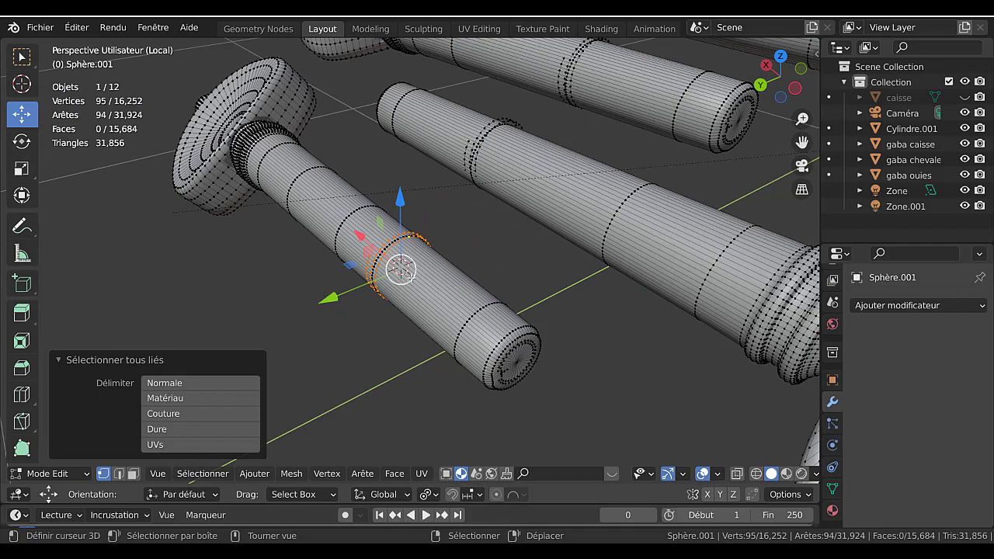
middle_drag(497, 291, 452, 296)
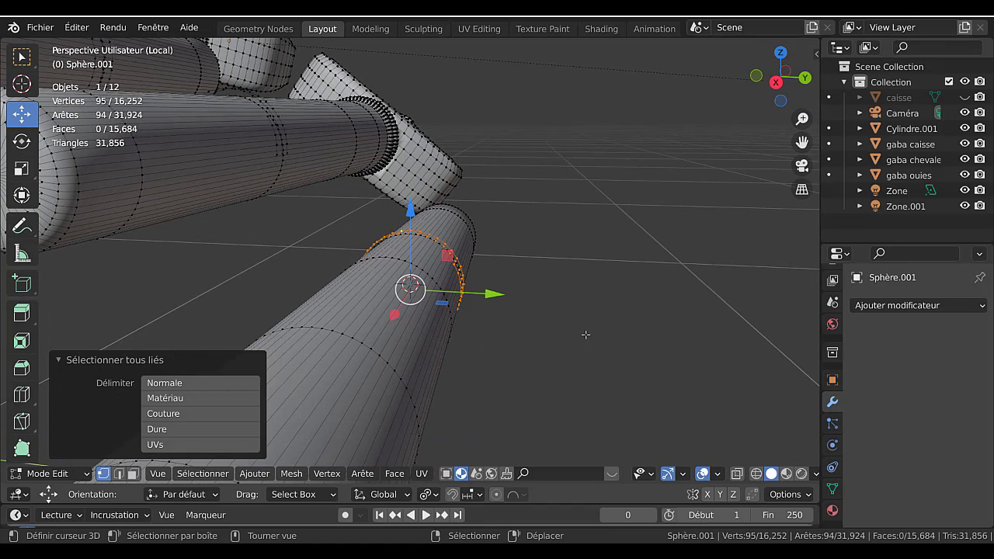
- Leave local view and rotate the fourth peg's coil about 22.2° around the global X axis
key(KP_Divide)
scroll(586, 335, up, 5)
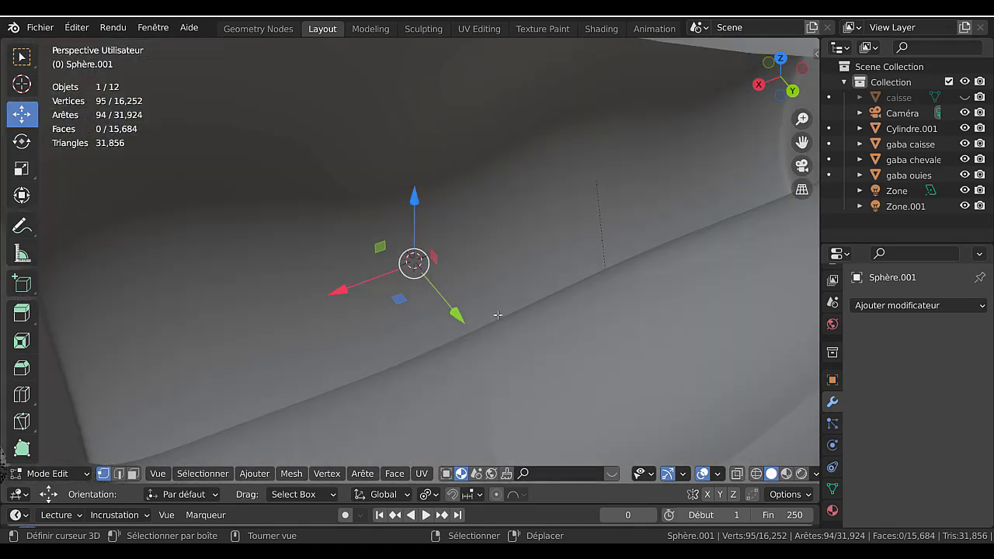
scroll(498, 315, down, 5)
middle_drag(513, 322, 547, 324)
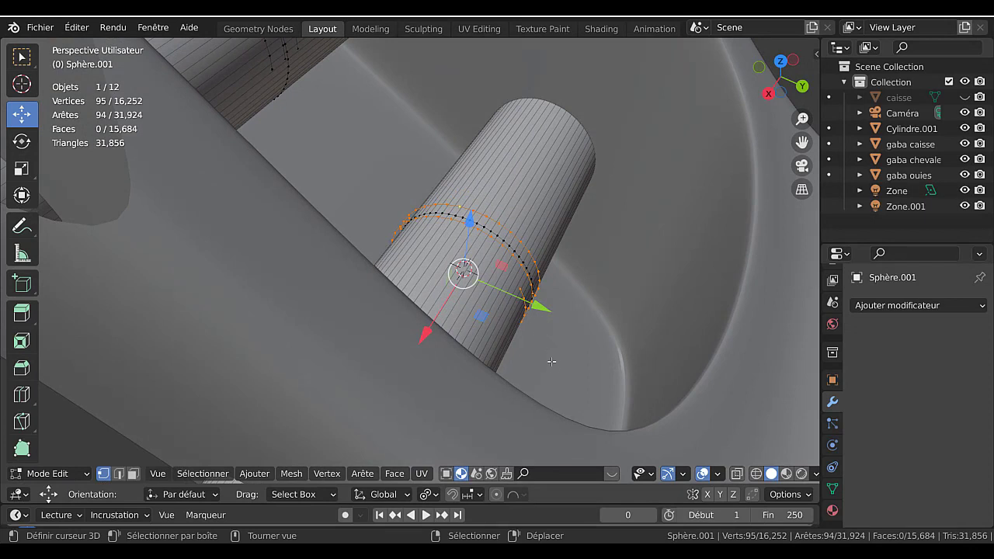
key(r)
key(x)
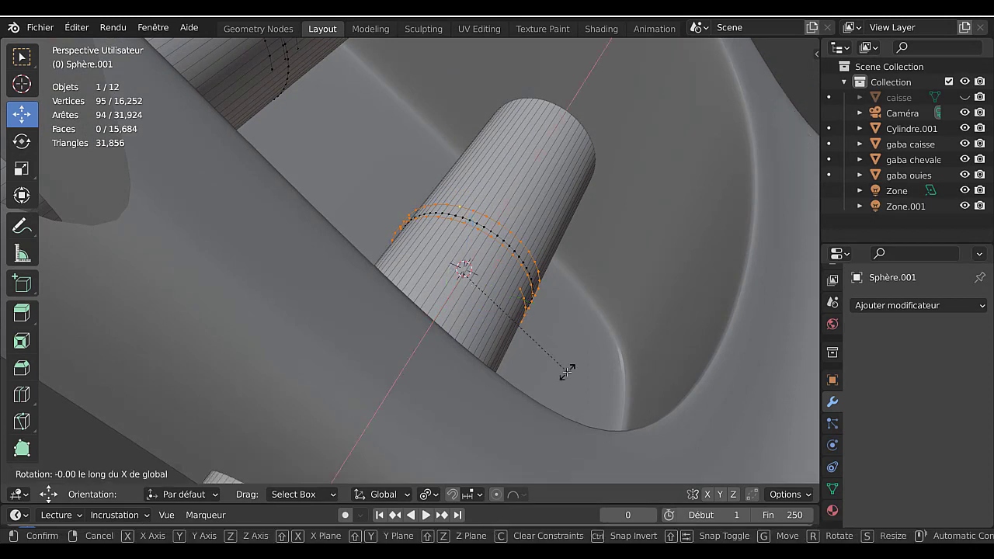
click(563, 309)
- Shift the fourth peg's coil about 0.003 m along the global Y axis and deselect it
key(g)
key(y)
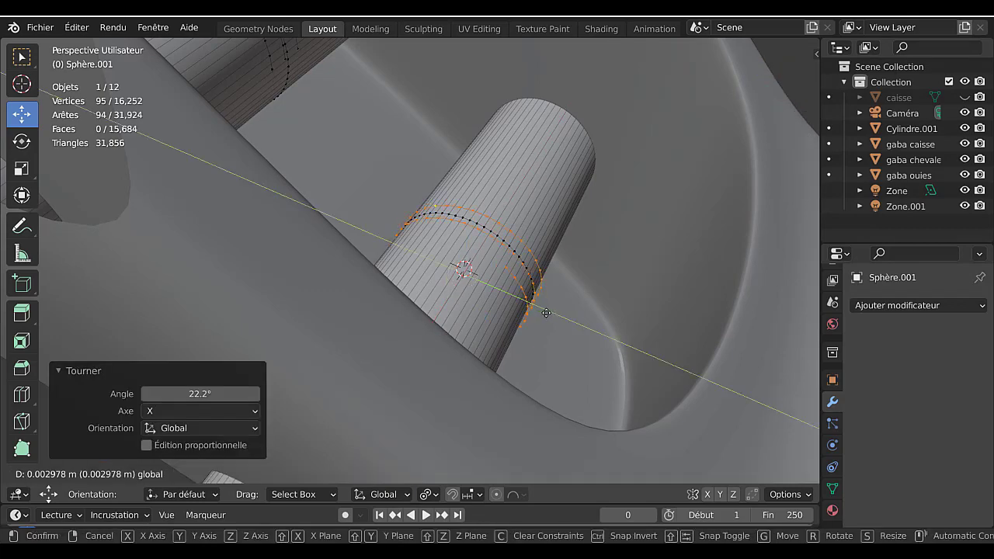
click(546, 310)
click(505, 272)
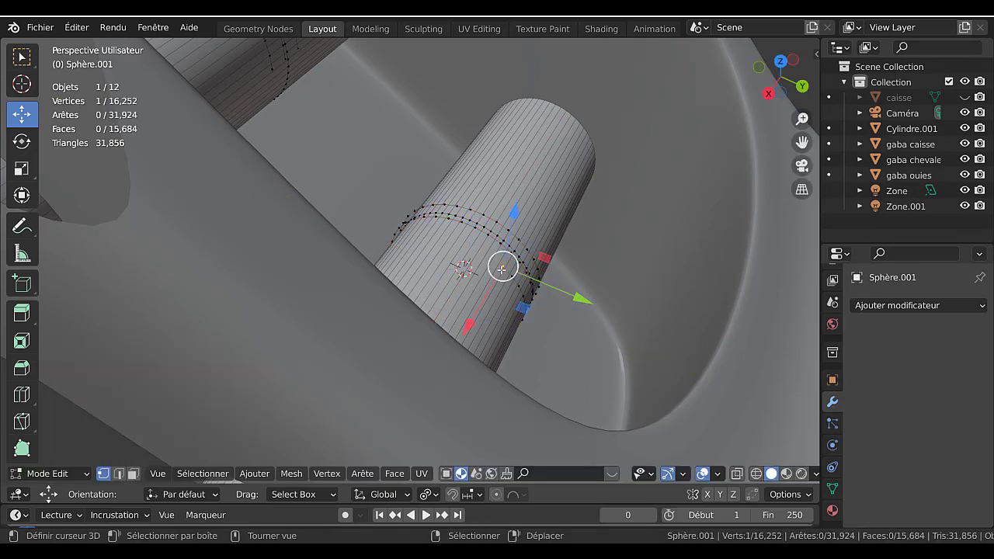
- Select the complete coil on the peg beside the fourth one and rotate it about 33.1° around the global X axis
scroll(494, 288, down, 3)
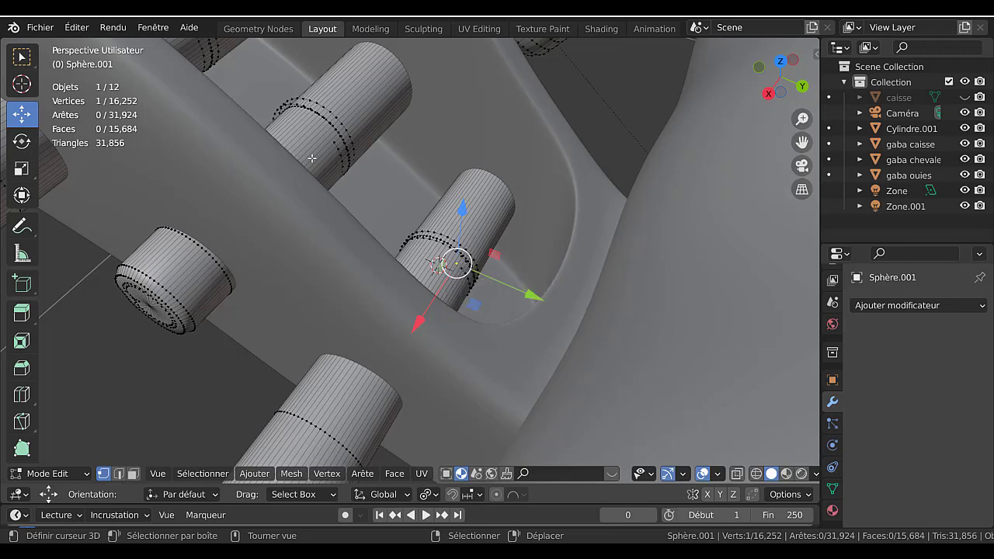
scroll(345, 137, up, 2)
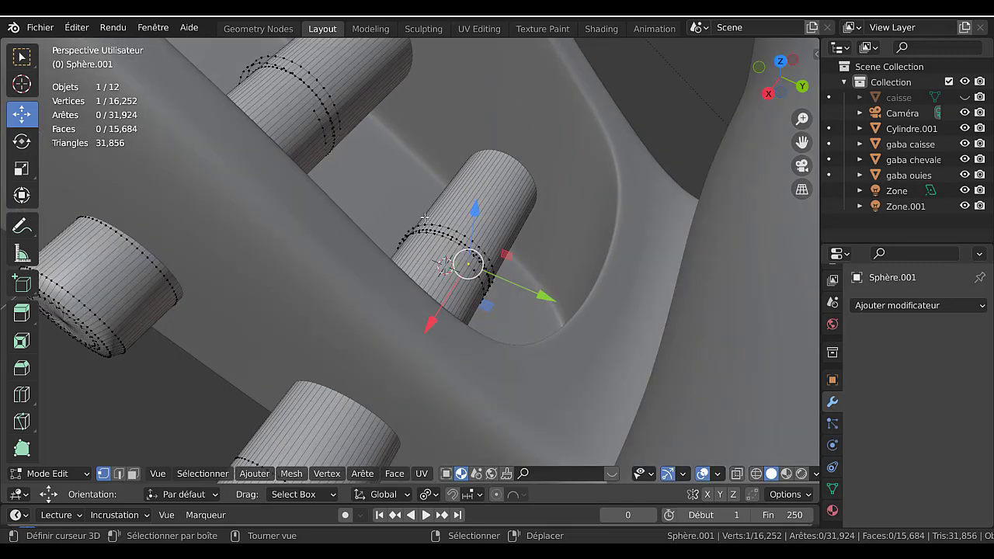
click(318, 81)
key(ctrl+l)
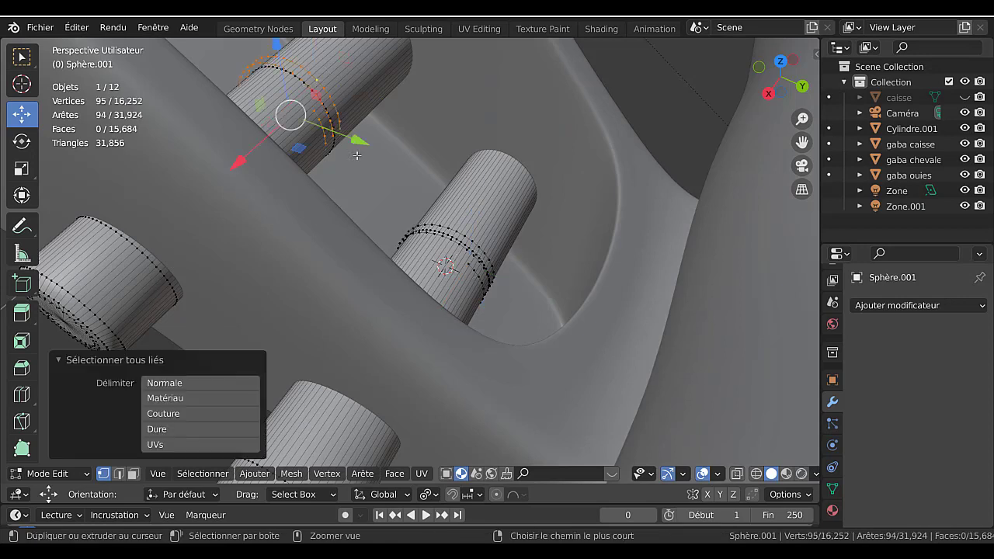
key(r)
key(x)
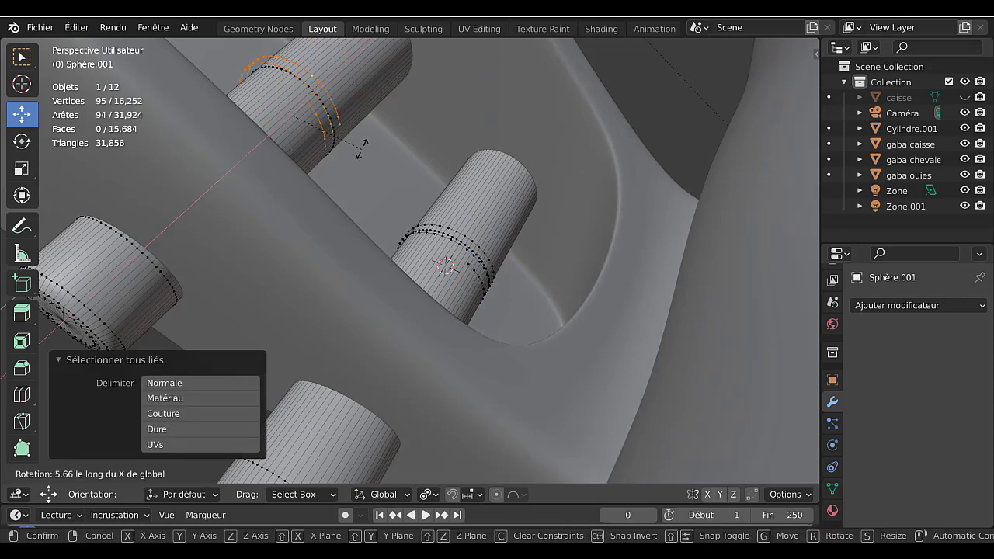
click(362, 115)
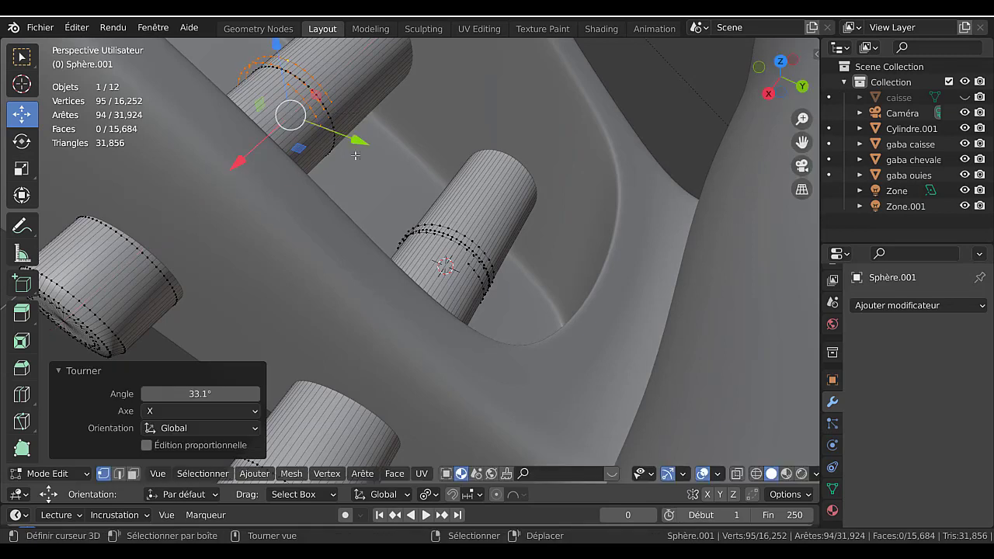
- Shift the neighbouring peg's rotated coil about 0.0046 m along the global Y axis
key(g)
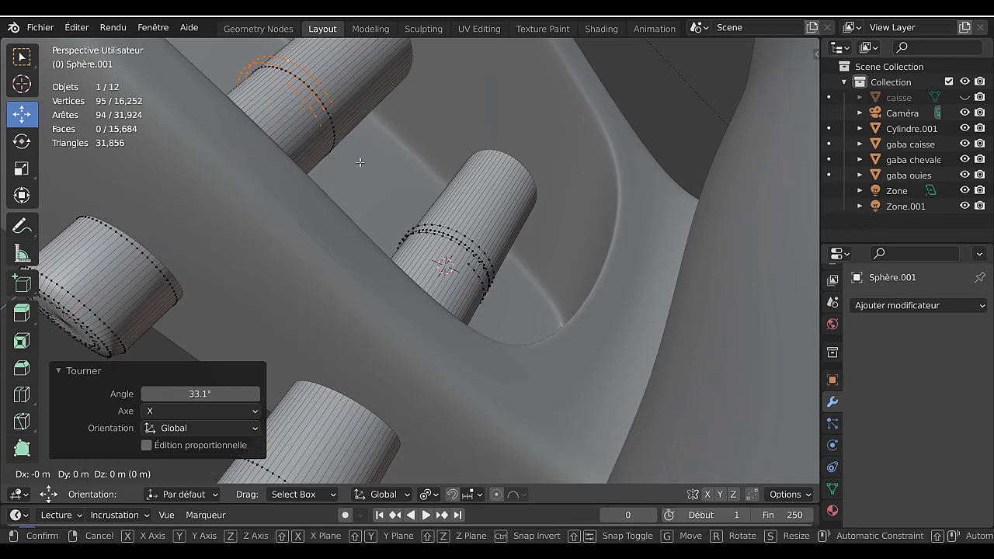
key(y)
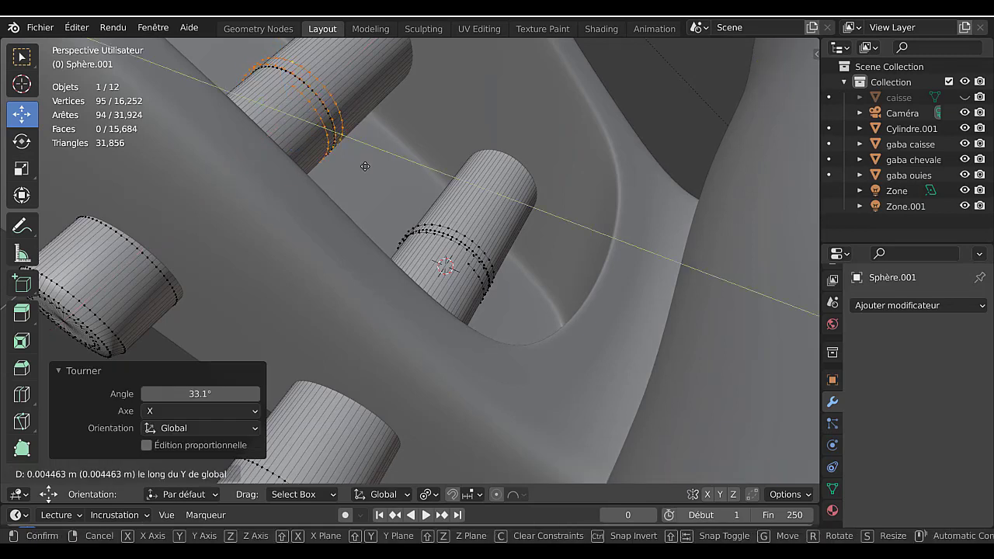
click(365, 165)
- Rotate the complete coil on the following peg about 27° around the global X axis and shift it about 0.0031 m along global Y
scroll(365, 166, down, 4)
middle_drag(367, 187, 386, 231)
shift+middle_drag(314, 202, 449, 250)
scroll(435, 237, up, 4)
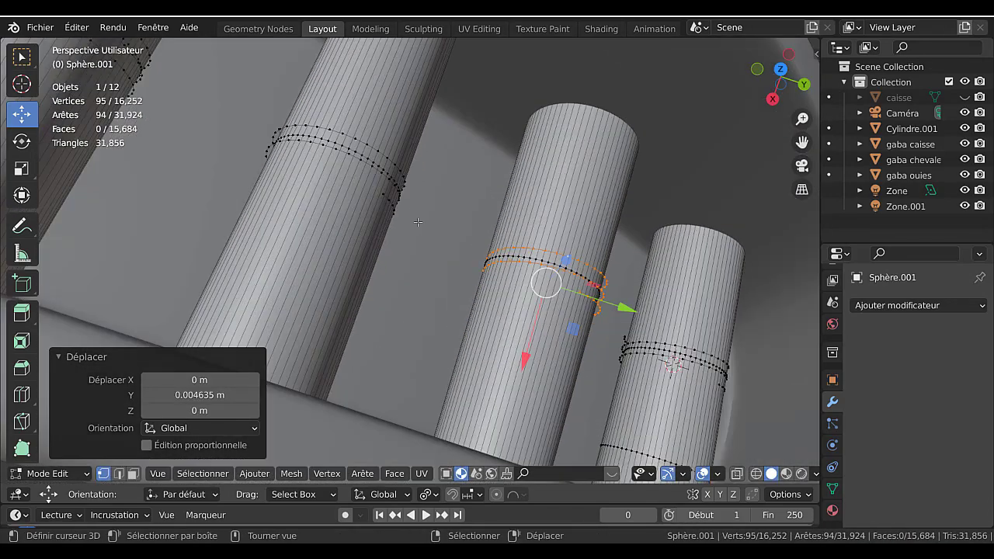
click(368, 144)
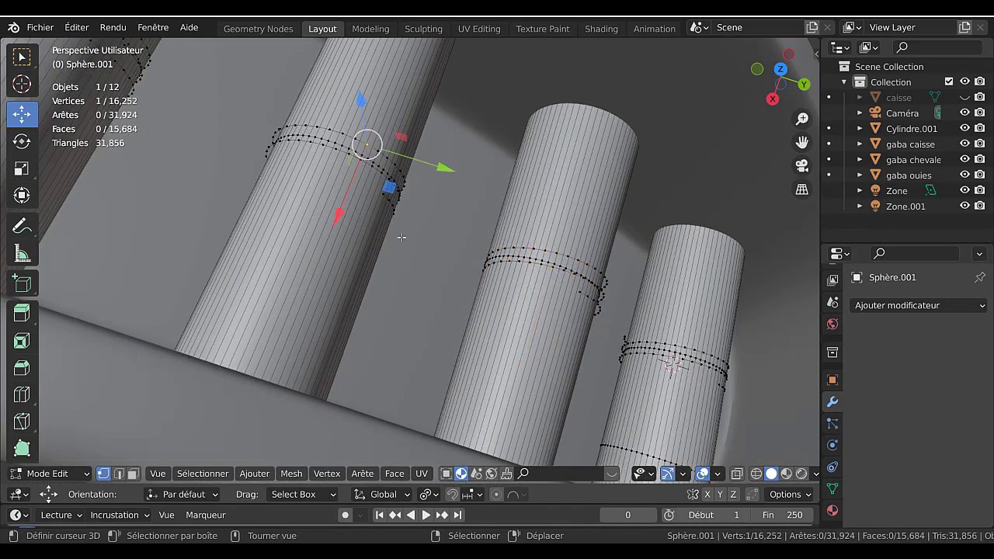
key(ctrl+l)
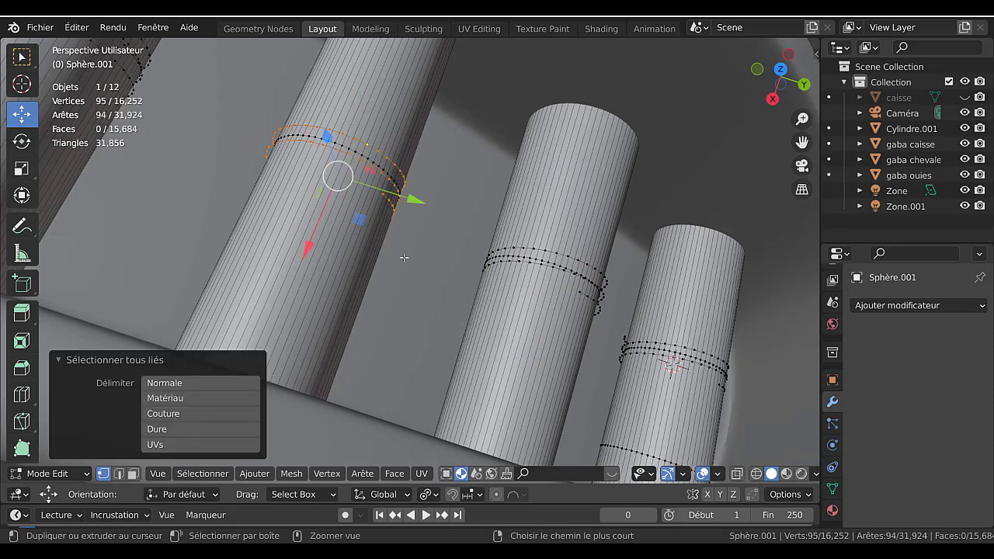
middle_drag(404, 258, 401, 249)
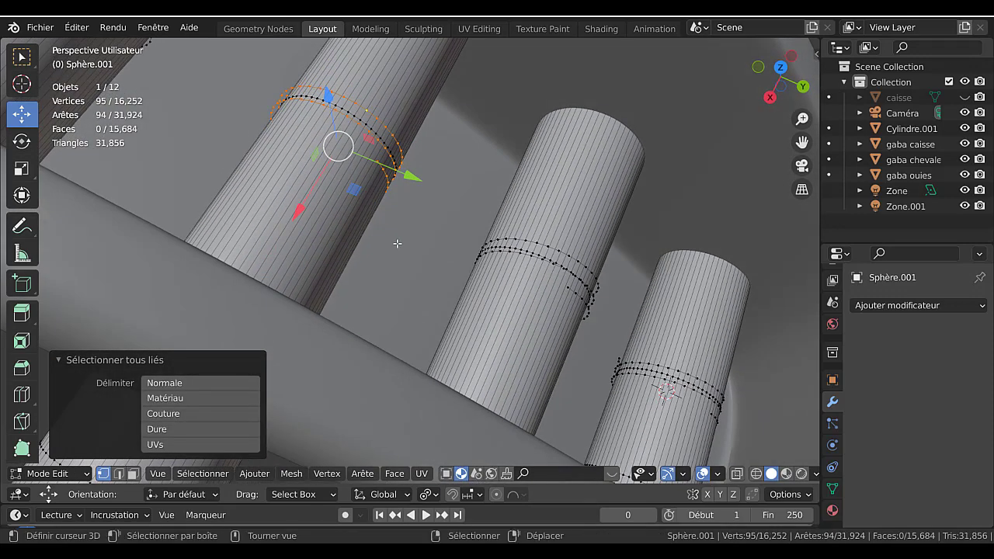
scroll(401, 248, up, 1)
scroll(401, 248, down, 2)
key(r)
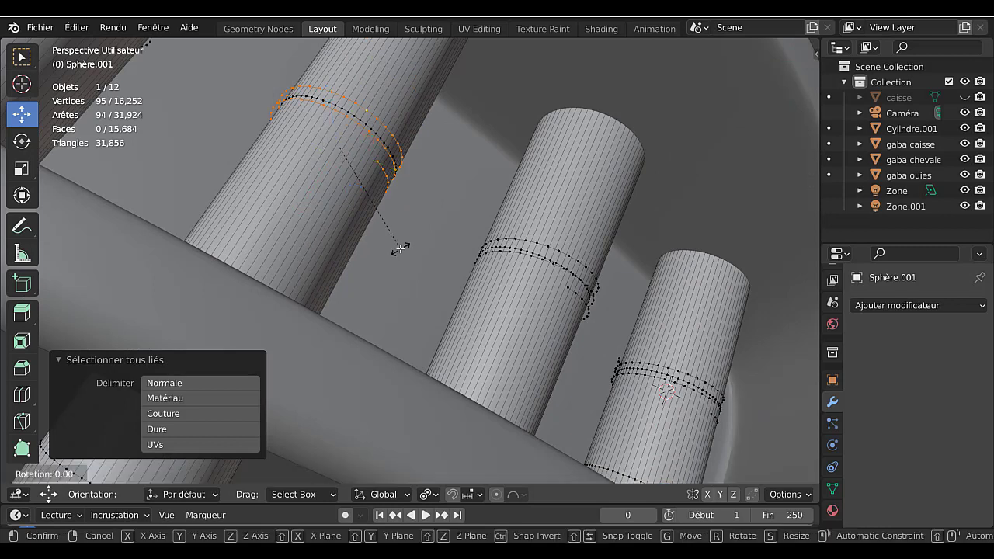
key(x)
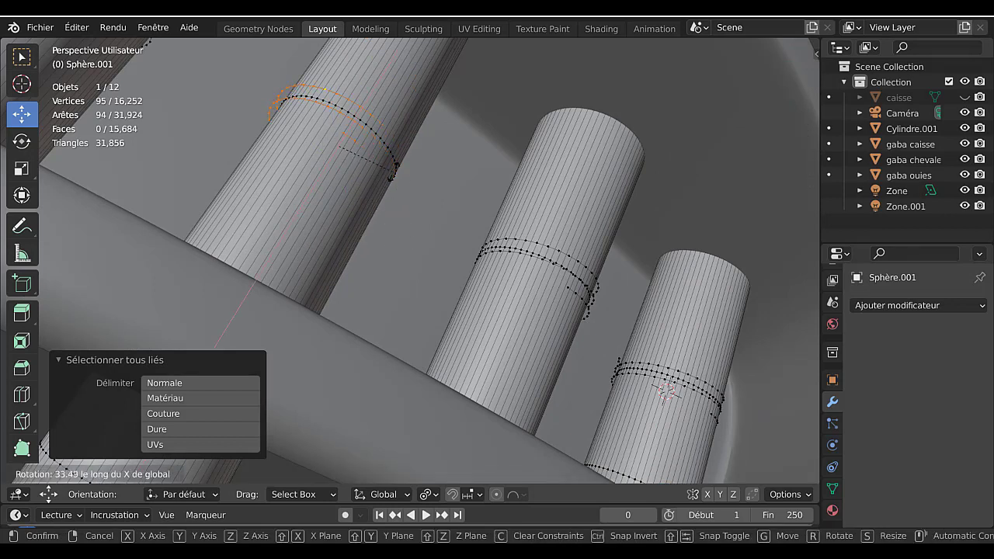
click(388, 177)
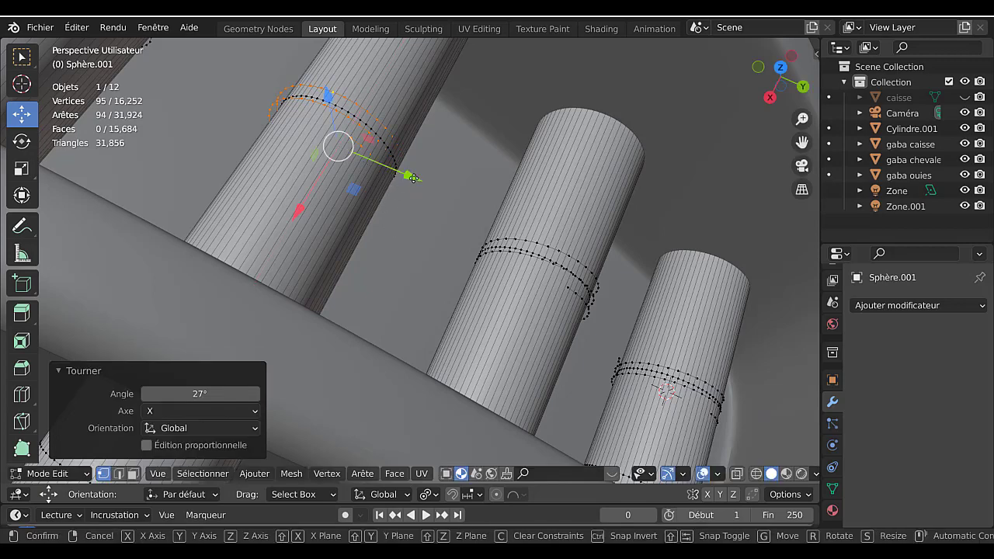
drag(406, 176, 418, 180)
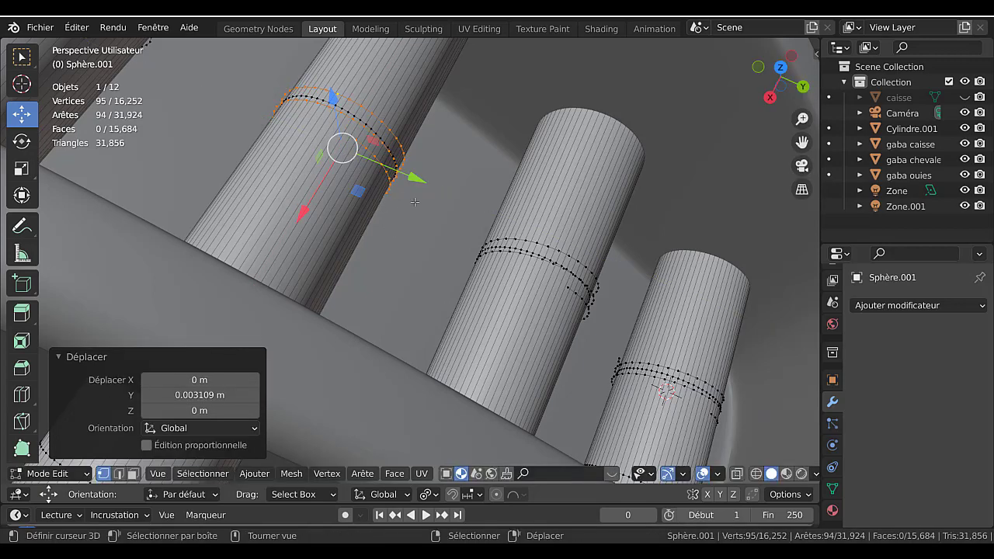
- Inspect the fit of the coil just shifted up close and select the complete coil again
middle_drag(414, 225, 460, 299)
shift+middle_drag(411, 253, 498, 310)
scroll(466, 260, up, 4)
click(480, 255)
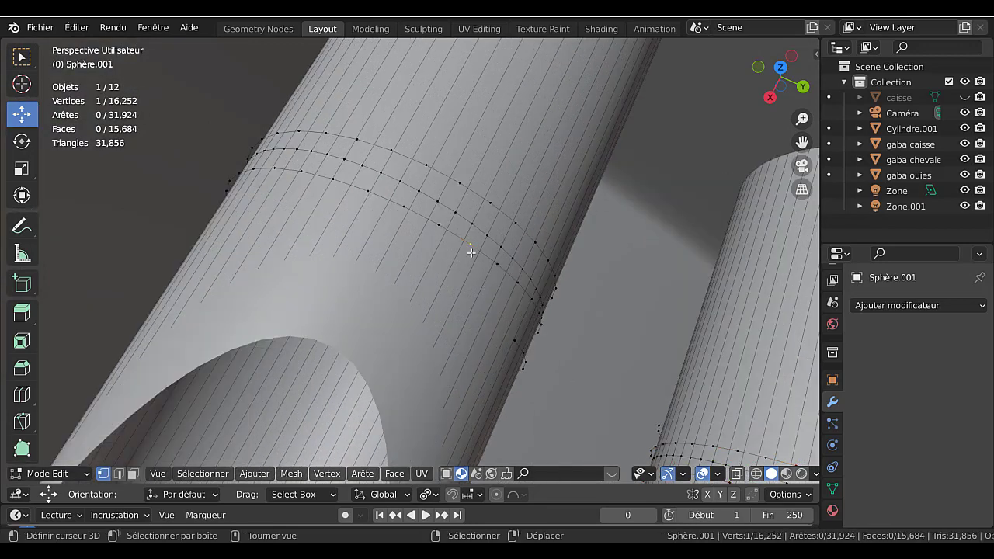
scroll(490, 271, down, 5)
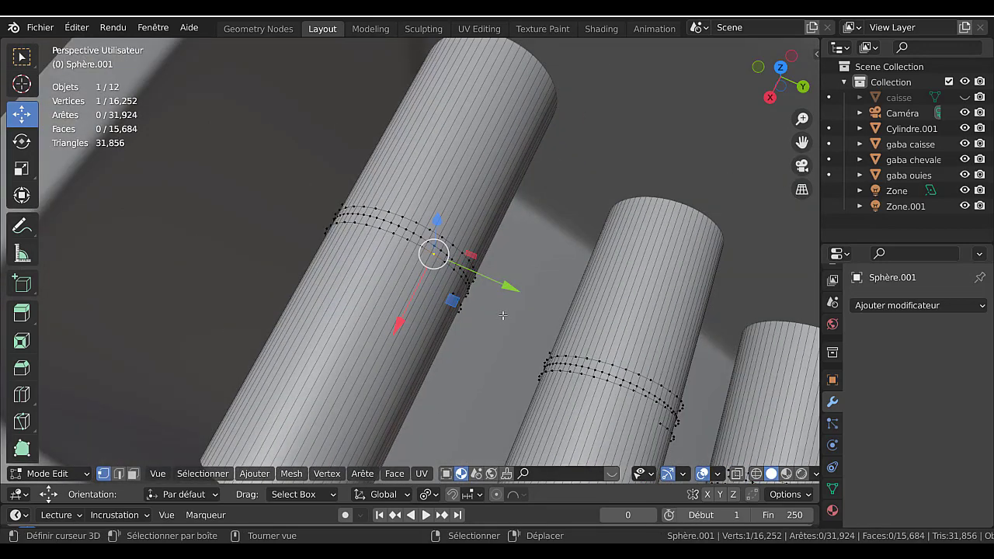
key(ctrl+l)
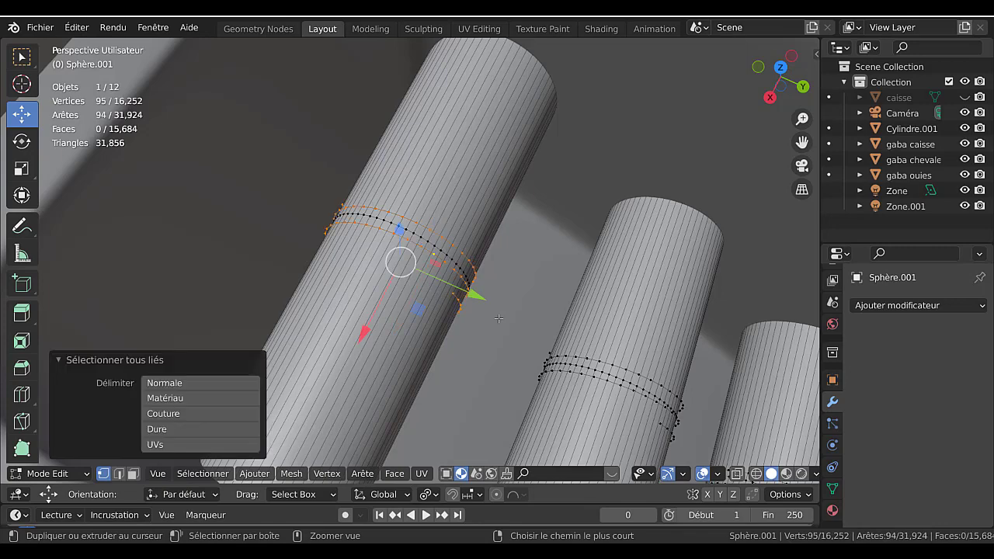
mouse_move(499, 336)
middle_down()
mouse_move(494, 325)
mouse_move(487, 339)
middle_up()
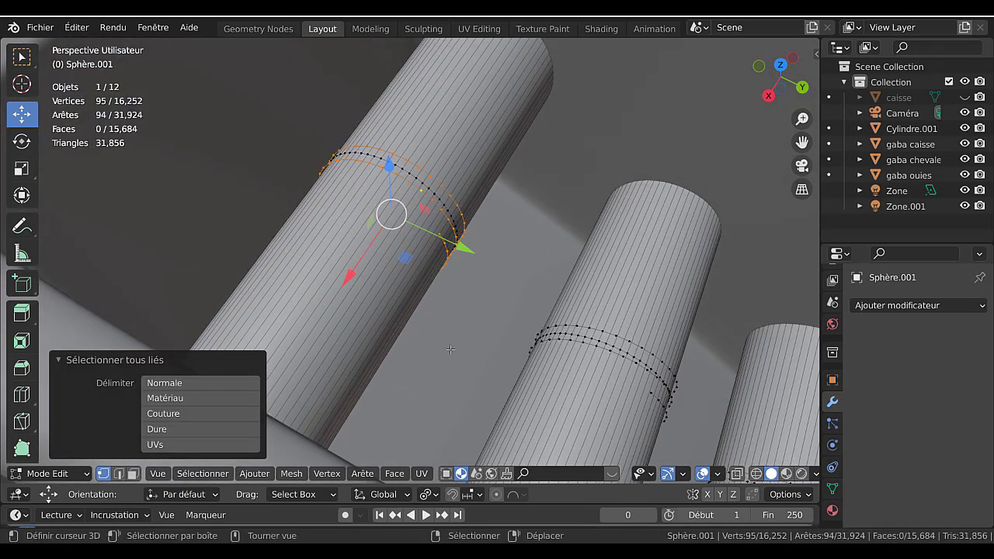
key(g)
key(z)
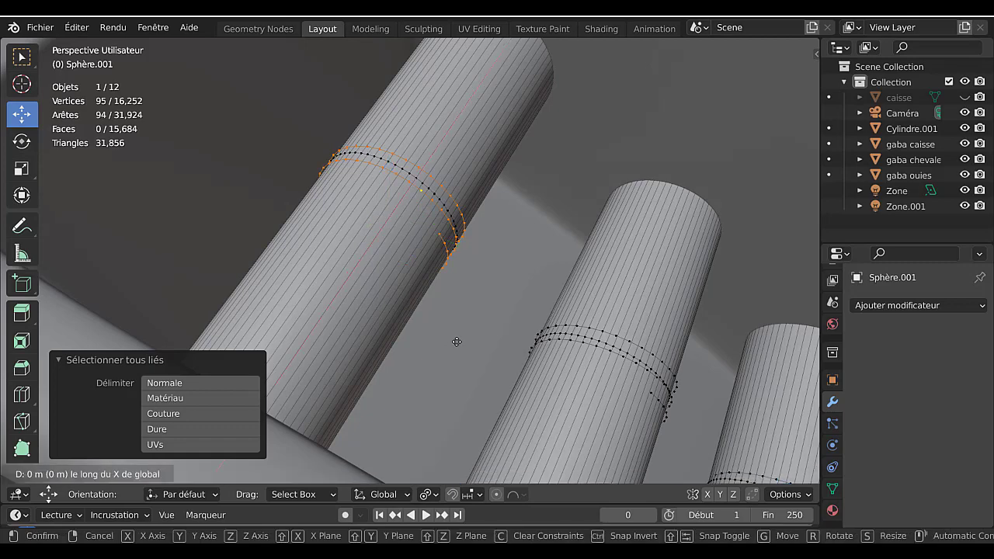
key(Escape)
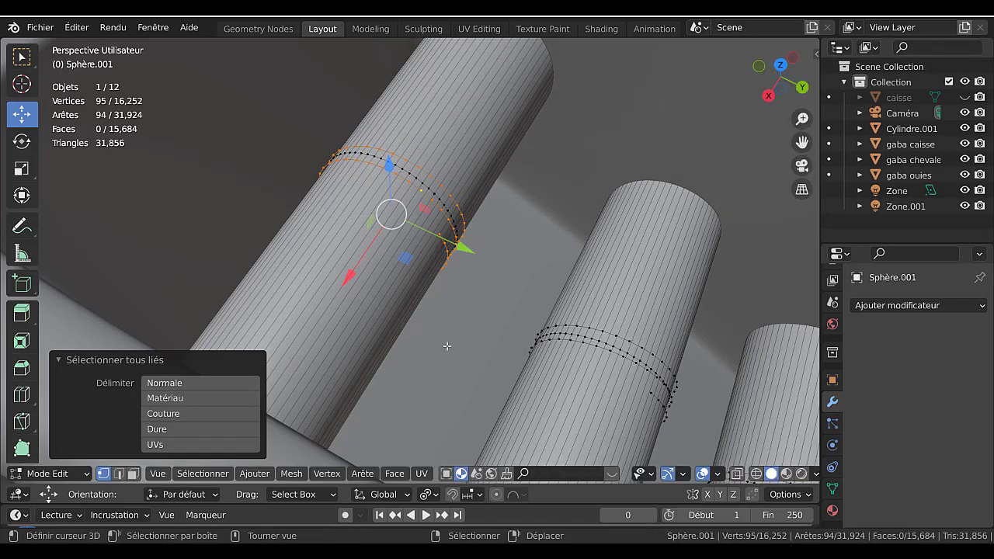
- Rotate the selected coil around global X, shift it about -0.0008 m along global Y, and nudge it slightly along Z
key(r)
key(x)
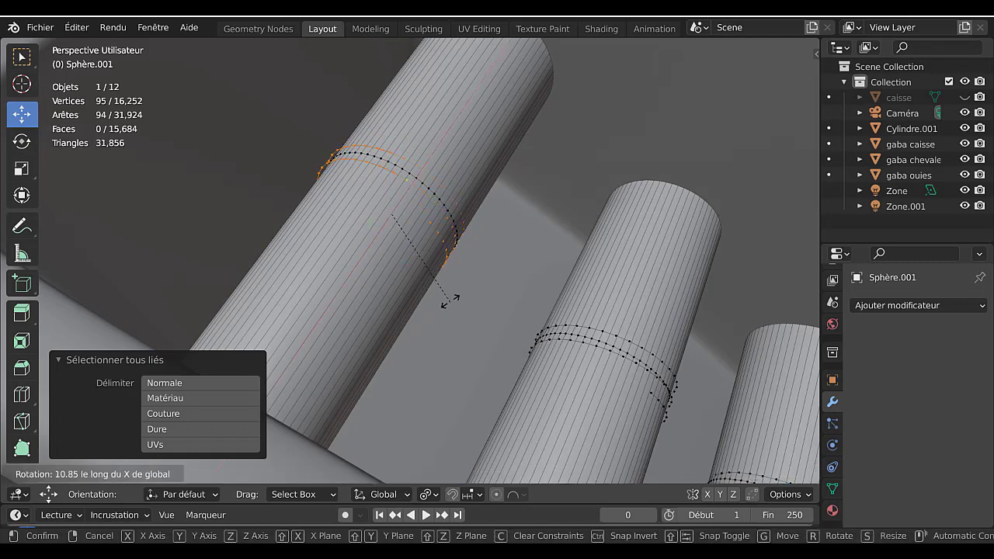
click(451, 279)
drag(467, 250, 466, 260)
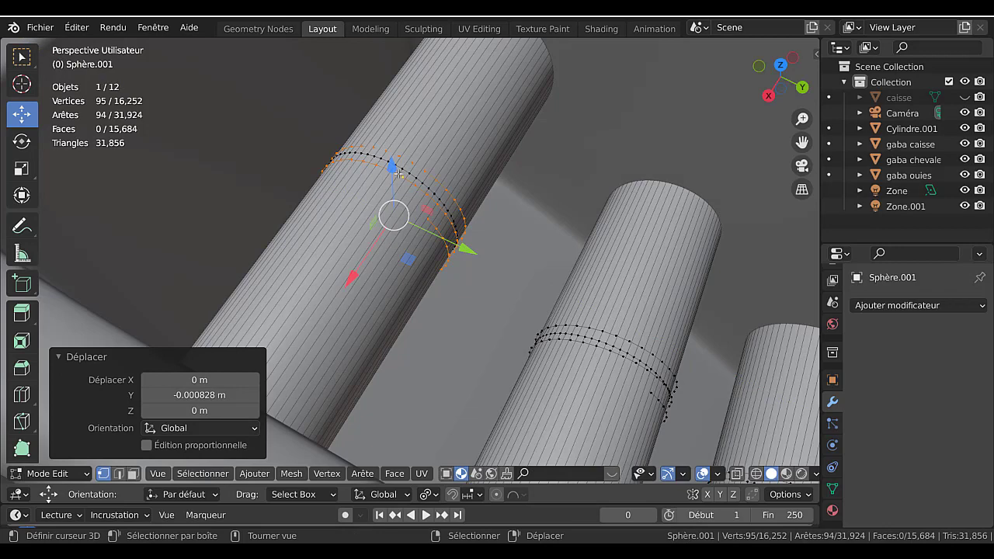
drag(393, 167, 396, 167)
key(Tab)
scroll(448, 257, down, 5)
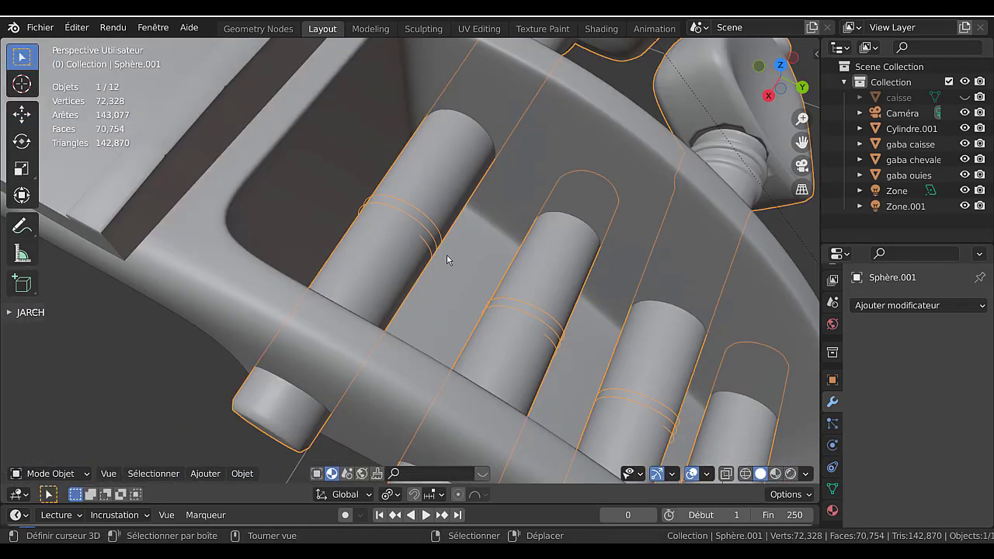
- Check the coils on the pegs and open the fingerboard object Cylindre.002 for mesh editing in top view
middle_drag(443, 288, 467, 264)
scroll(473, 279, up, 2)
key(Tab)
click(458, 257)
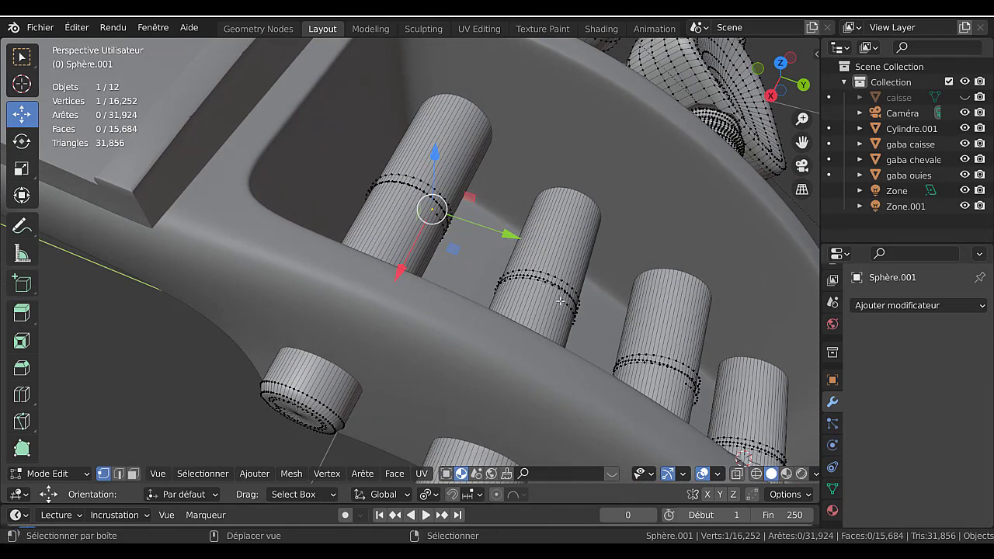
scroll(517, 290, down, 2)
middle_drag(333, 254, 524, 291)
key(Tab)
click(392, 264)
key(Tab)
key(KP_7)
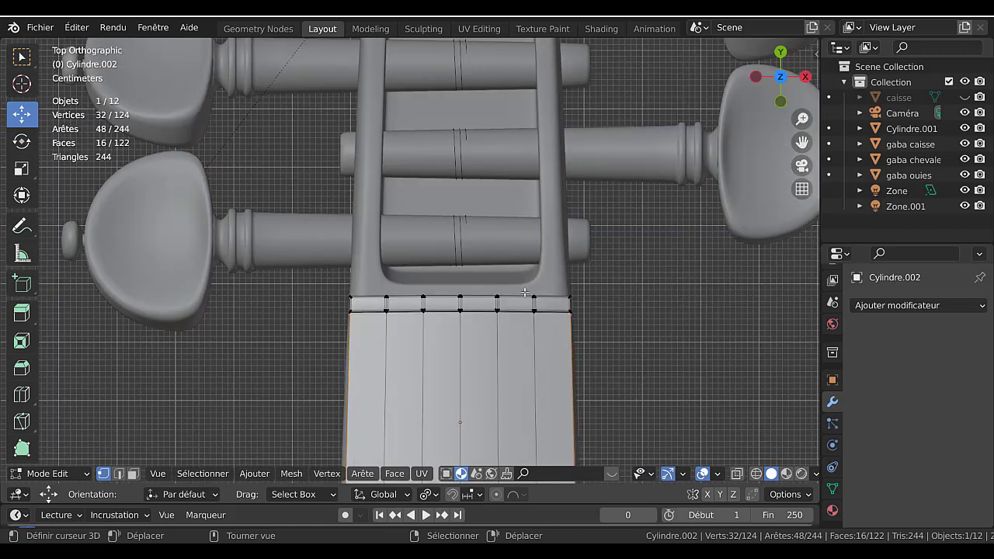
- Add a centred loop cut to each of the two fingerboard strips next to the centre line on the +X side
scroll(525, 292, up, 4)
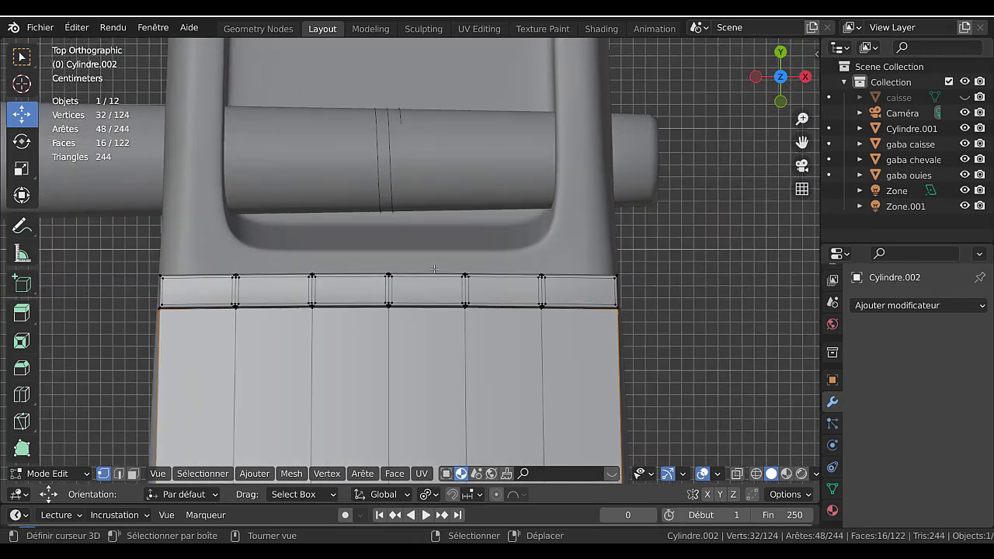
scroll(510, 290, up, 1)
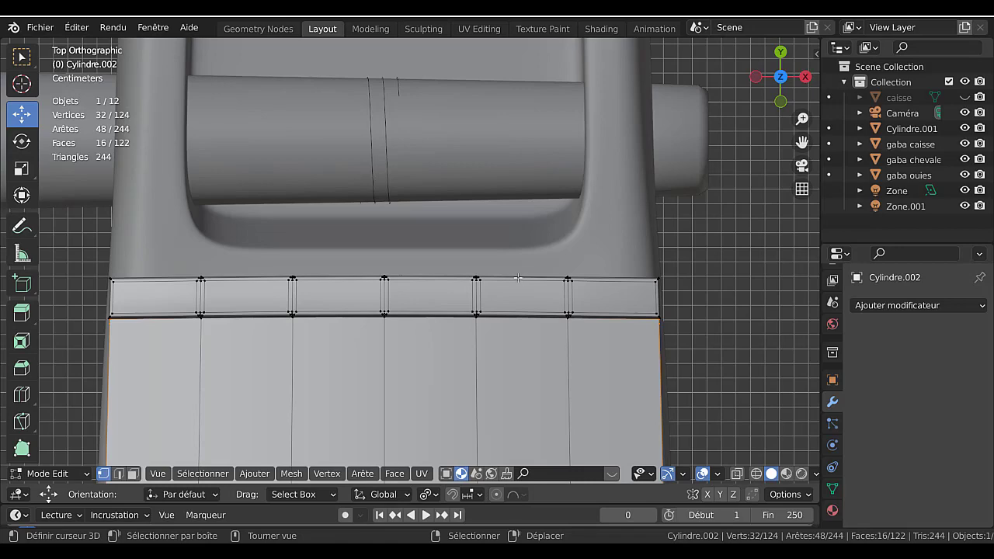
scroll(510, 299, down, 3)
scroll(510, 299, up, 3)
key(ctrl)
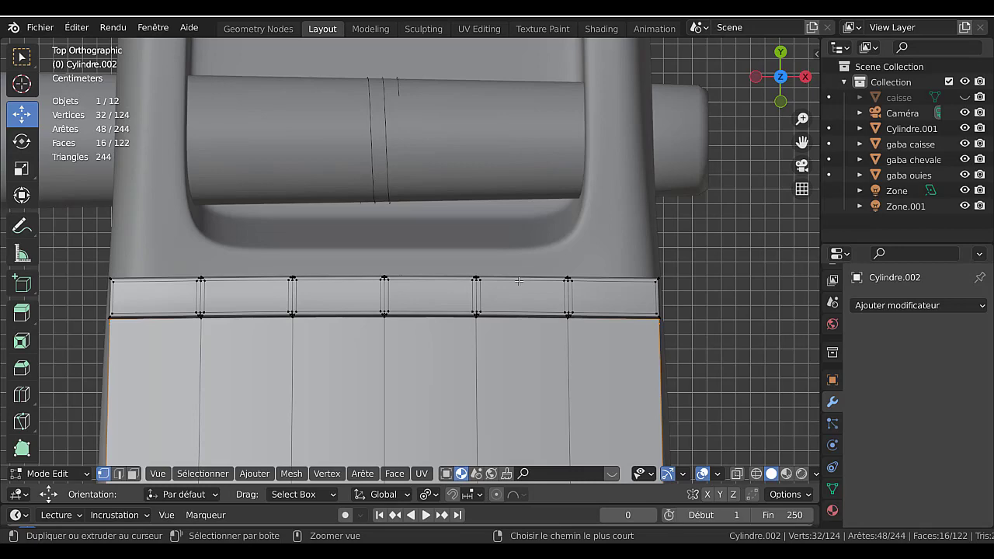
key(ctrl+r)
click(519, 283)
right_click(518, 284)
key(ctrl+r)
click(429, 287)
right_click(426, 287)
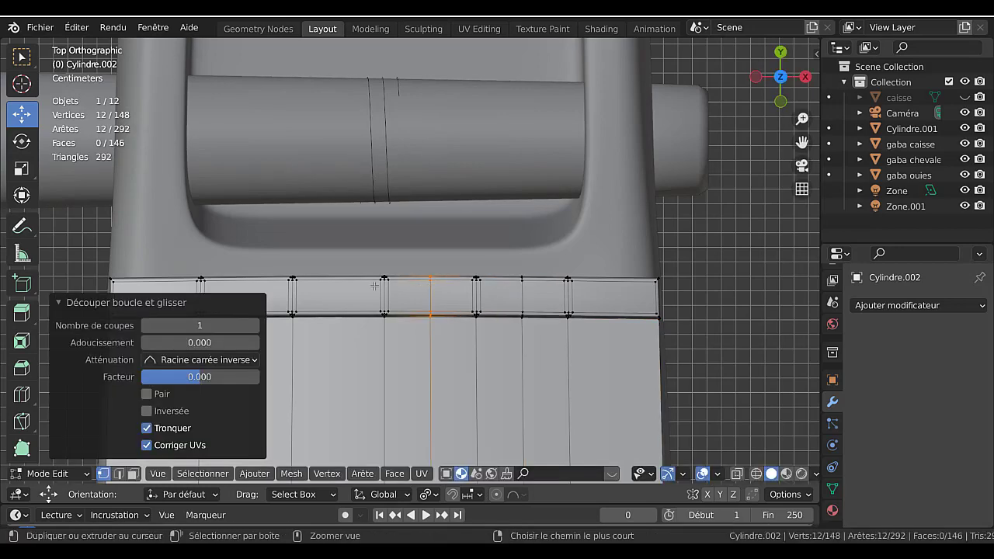
- Add a centred loop cut to each of the two strips next to the centre line on the -X side
key(ctrl+r)
click(341, 285)
right_click(339, 284)
key(ctrl+r)
click(265, 280)
right_click(265, 279)
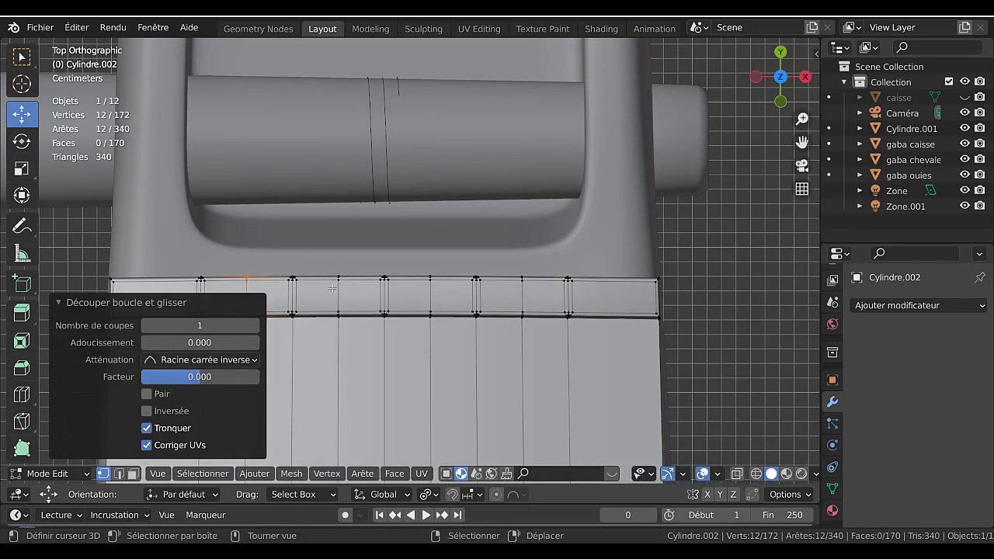
- Select the four vertices where the new loops cross the nut's inner top edge line on the pegbox side
scroll(331, 288, up, 5)
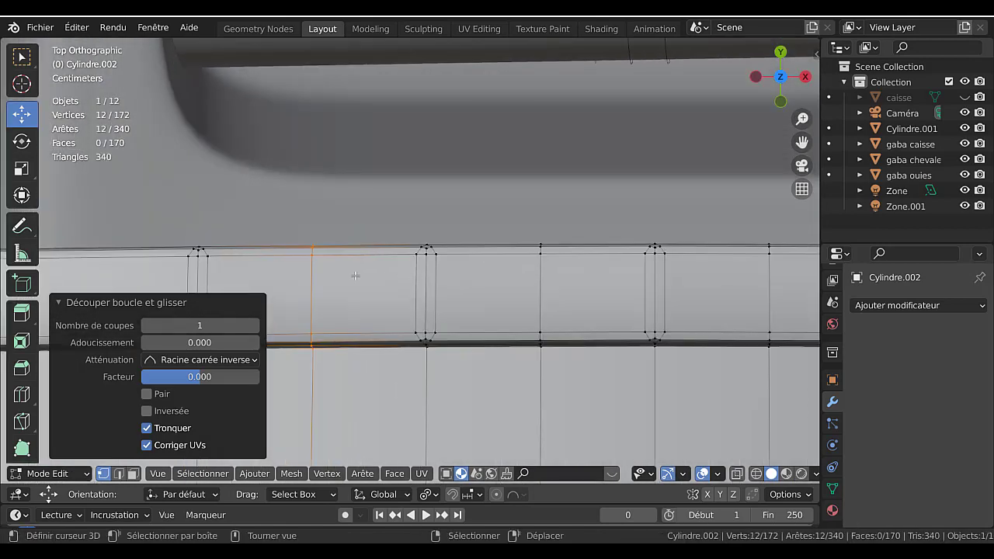
click(313, 255)
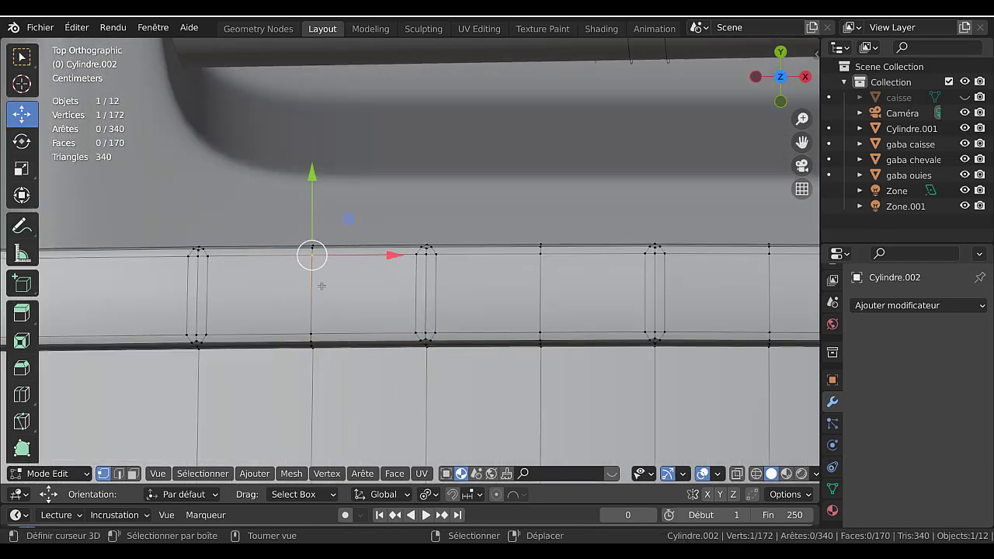
shift+click(539, 258)
shift+middle_drag(591, 287, 447, 295)
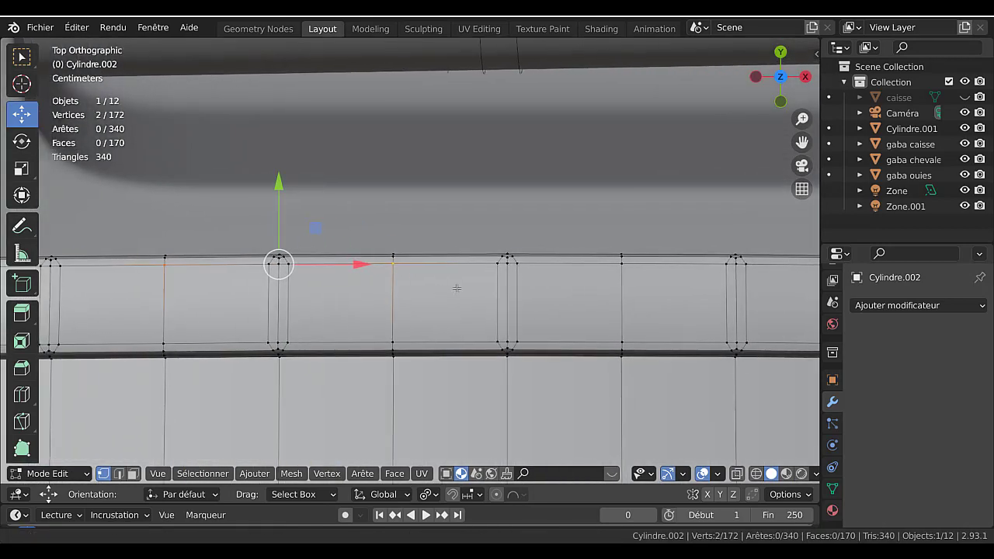
shift+click(610, 269)
shift+middle_drag(610, 269, 679, 279)
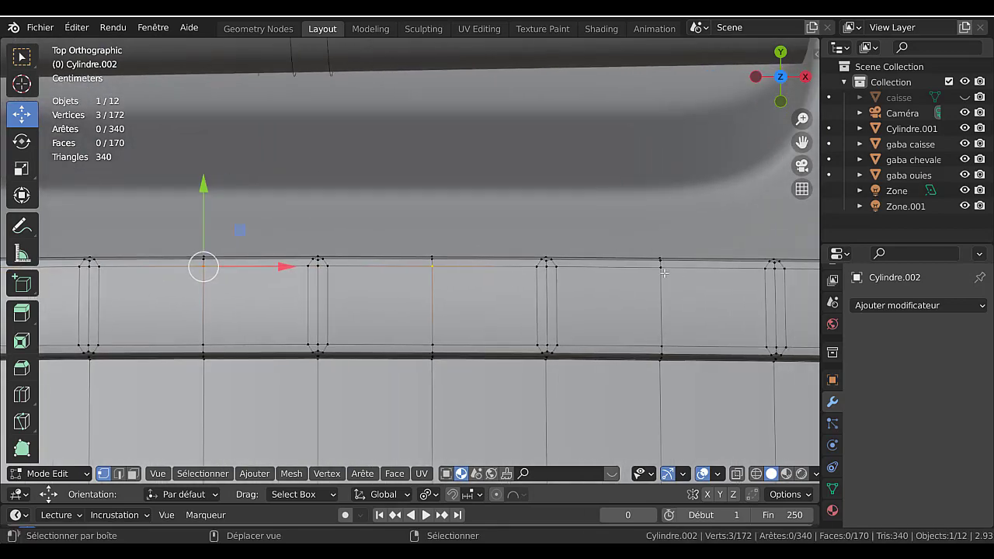
shift+click(662, 267)
scroll(645, 284, down, 2)
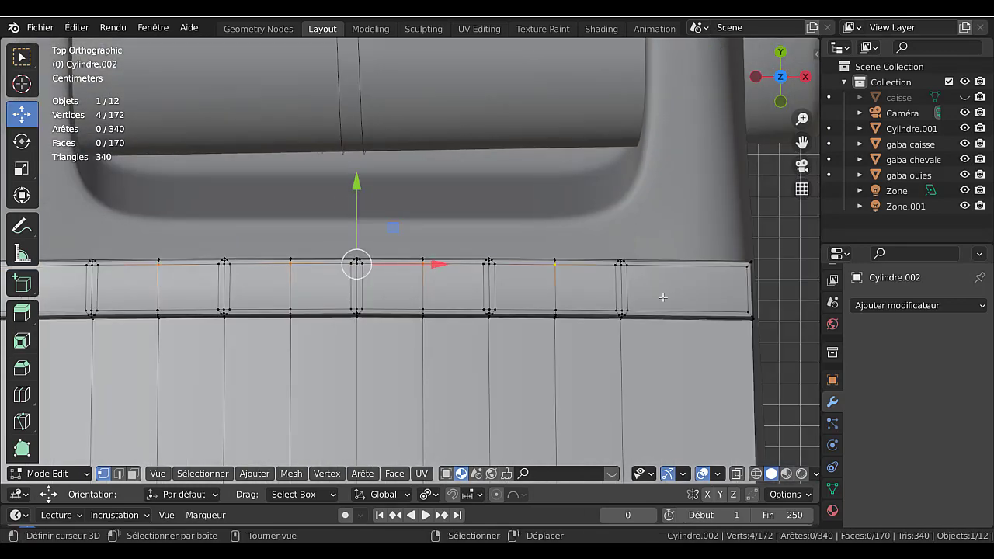
- Duplicate the four selected nut vertices in place and separate the copies into their own object
middle_drag(657, 303, 487, 299)
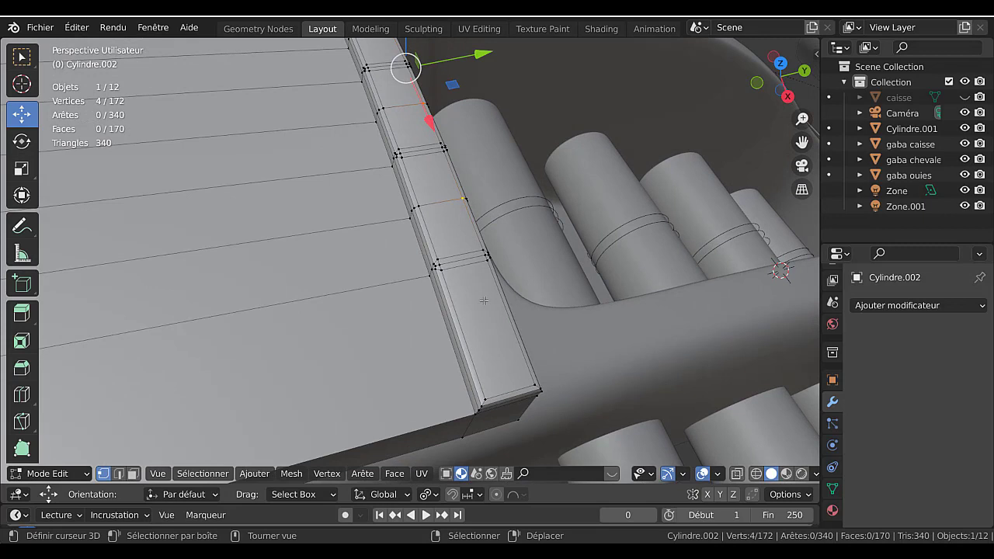
key(shift+d)
right_click(484, 301)
key(p)
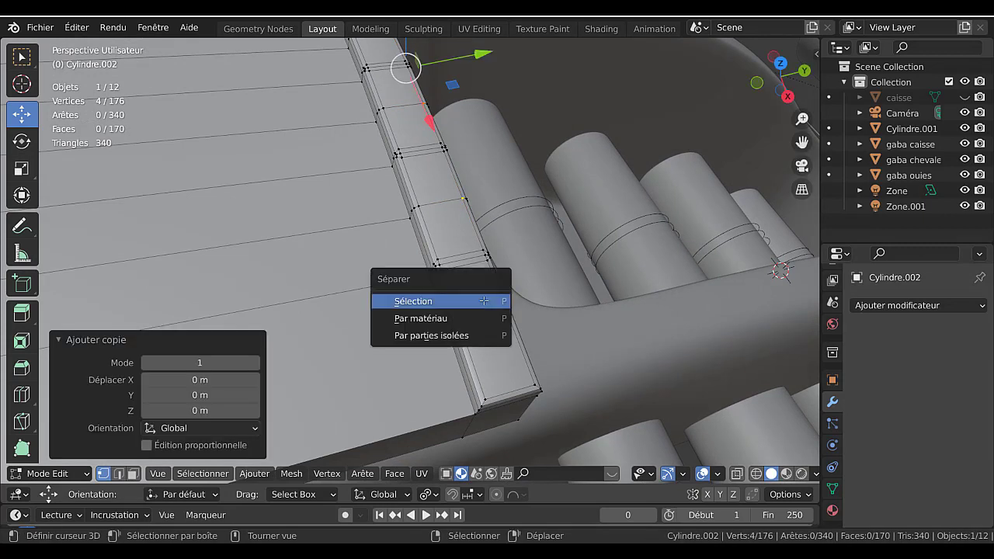
click(484, 301)
key(Tab)
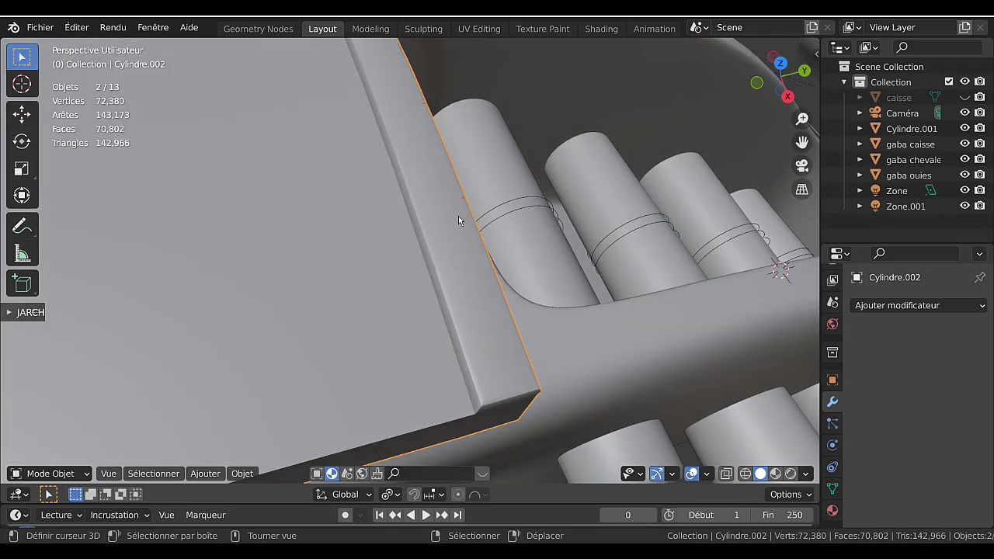
- Select three of the four added edge loops in the fingerboard mesh
key(Tab)
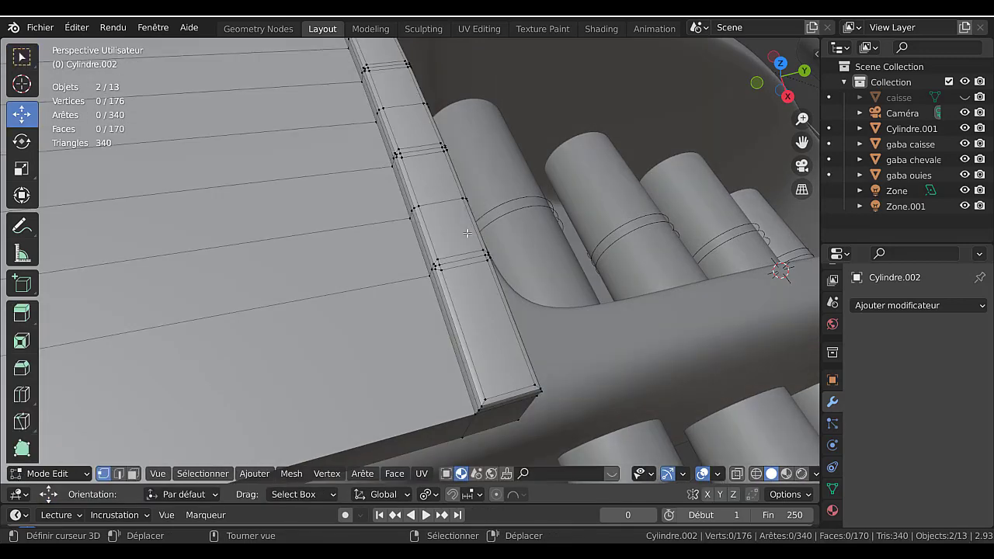
key(Tab)
key(Tab)
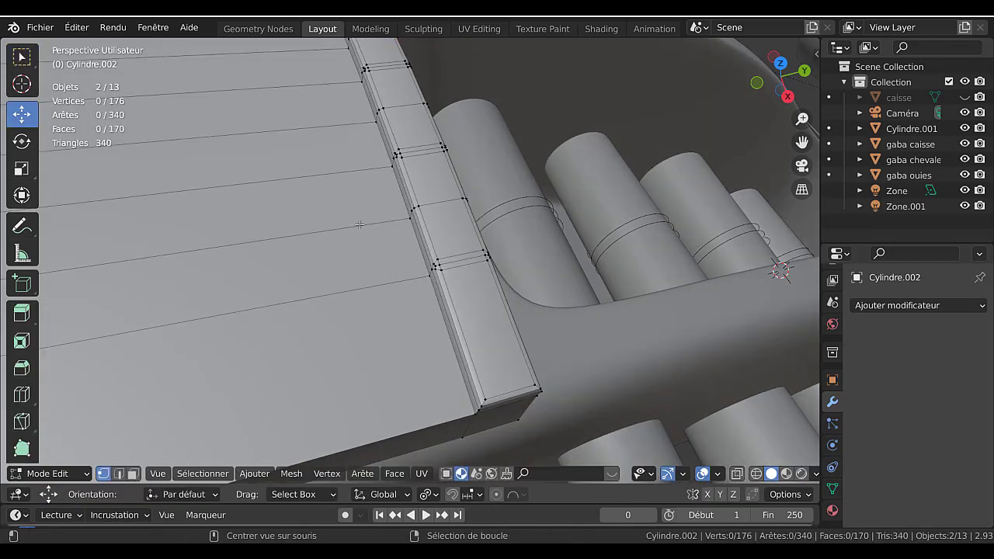
alt+click(359, 225)
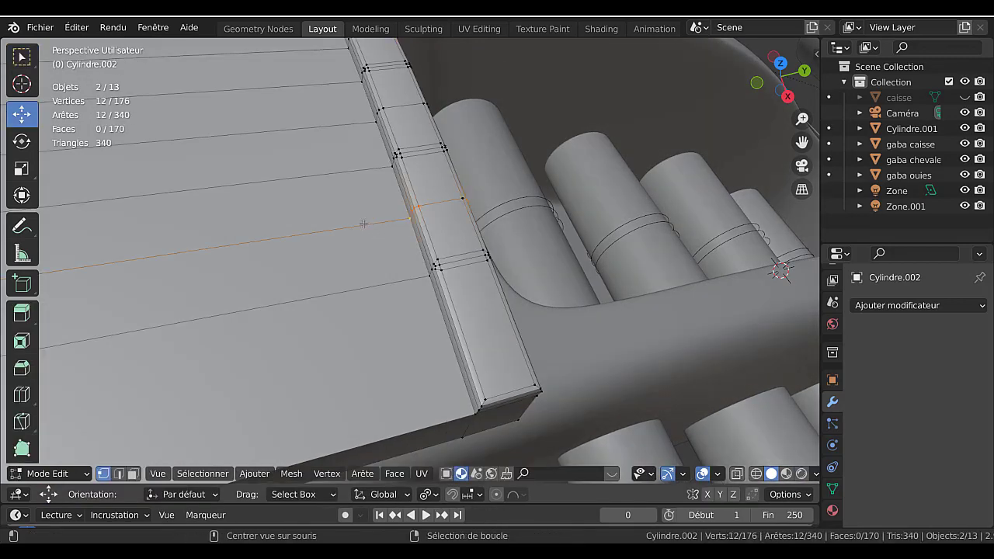
alt+shift+click(321, 128)
shift+middle_drag(366, 148, 386, 219)
alt+shift+click(386, 219)
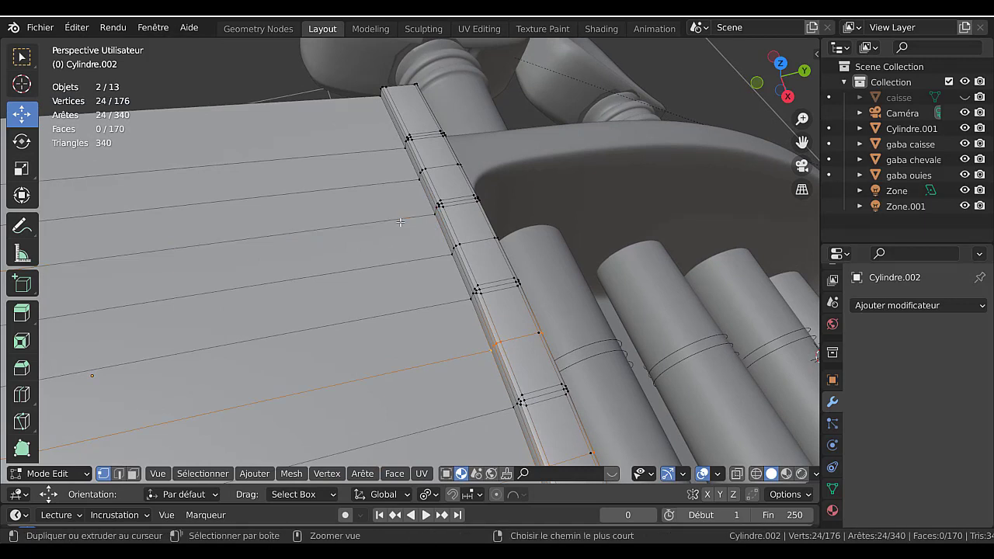
alt+shift+click(388, 189)
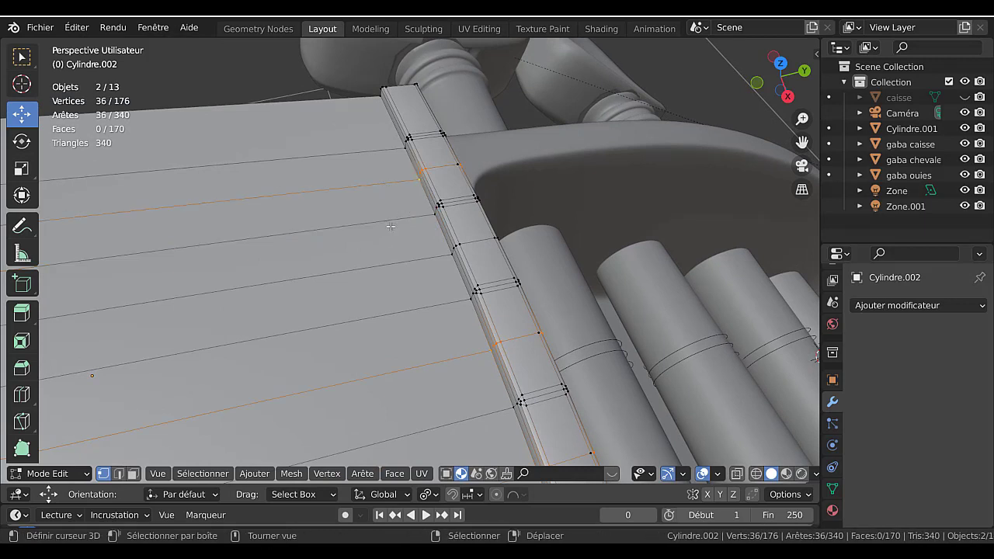
- Try dissolving the vertices of the three selected edge loops and undo it
key(x)
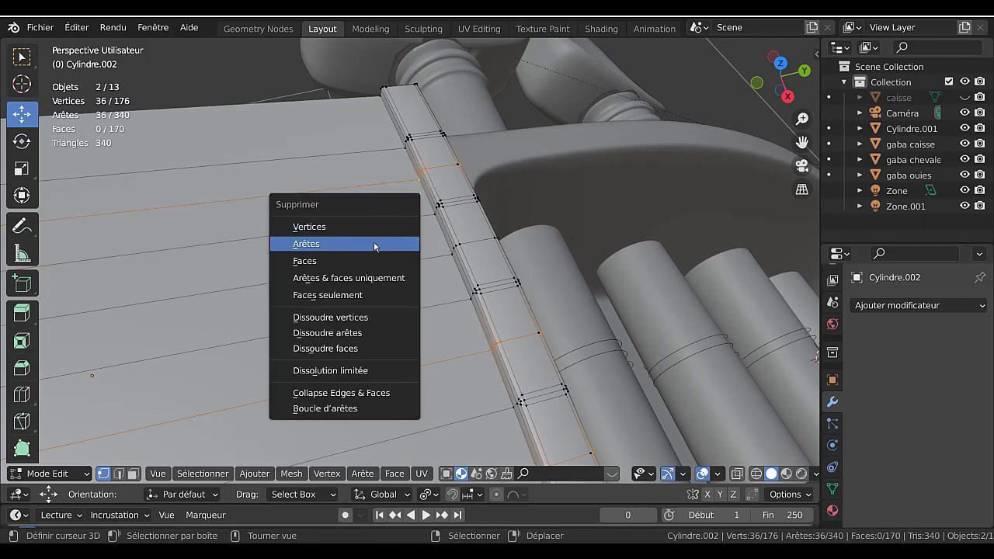
click(353, 318)
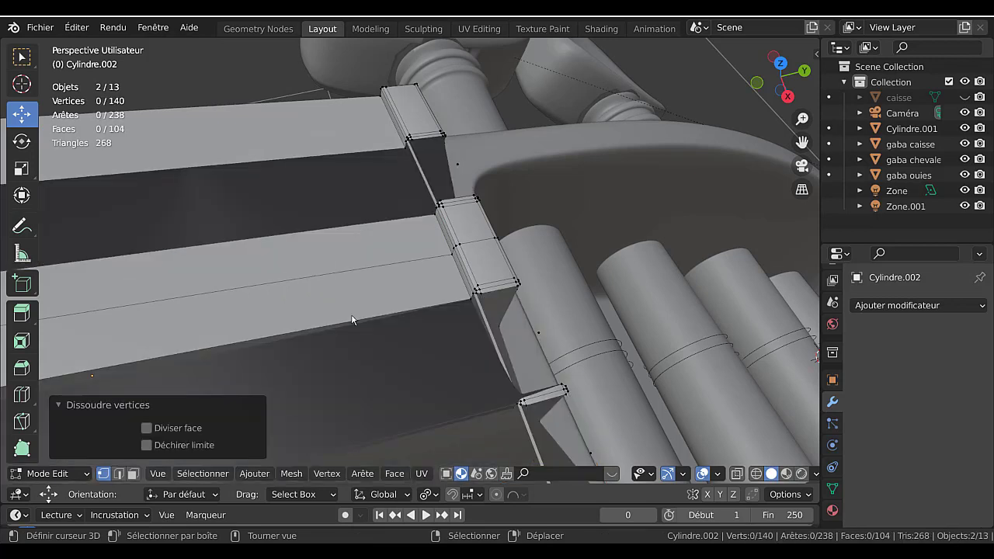
key(ctrl+z)
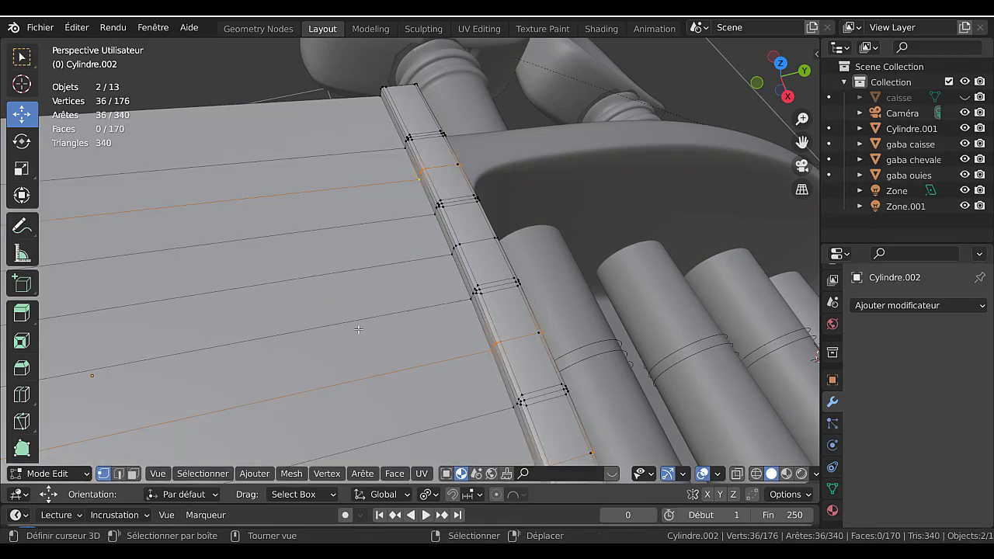
- Dissolve the edges of the three selected loops and of the remaining added loop on the fingerboard
key(2)
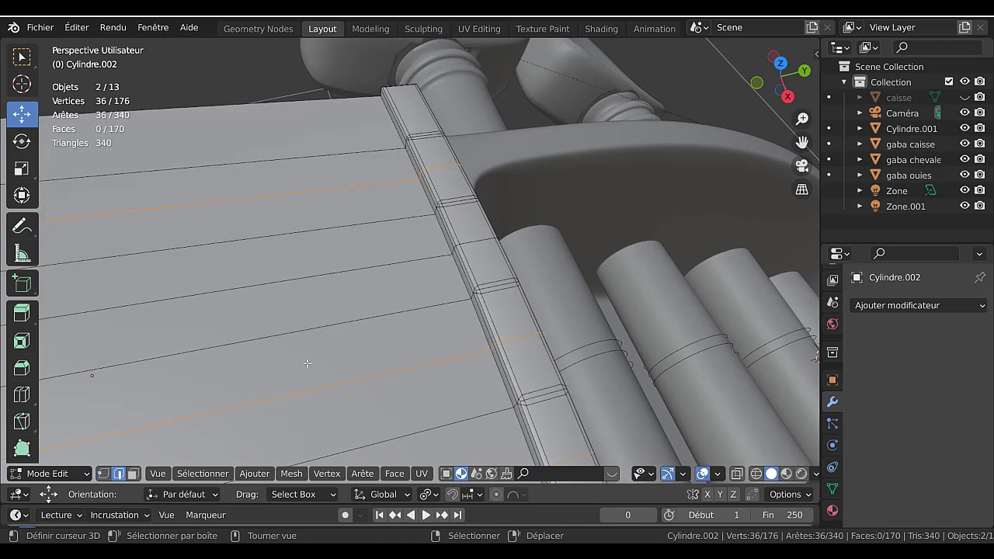
key(x)
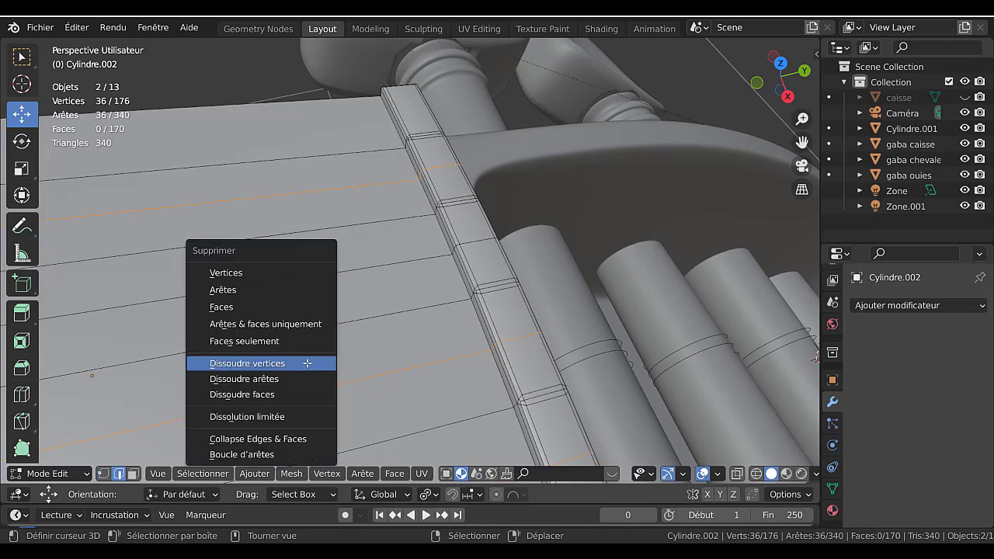
click(298, 377)
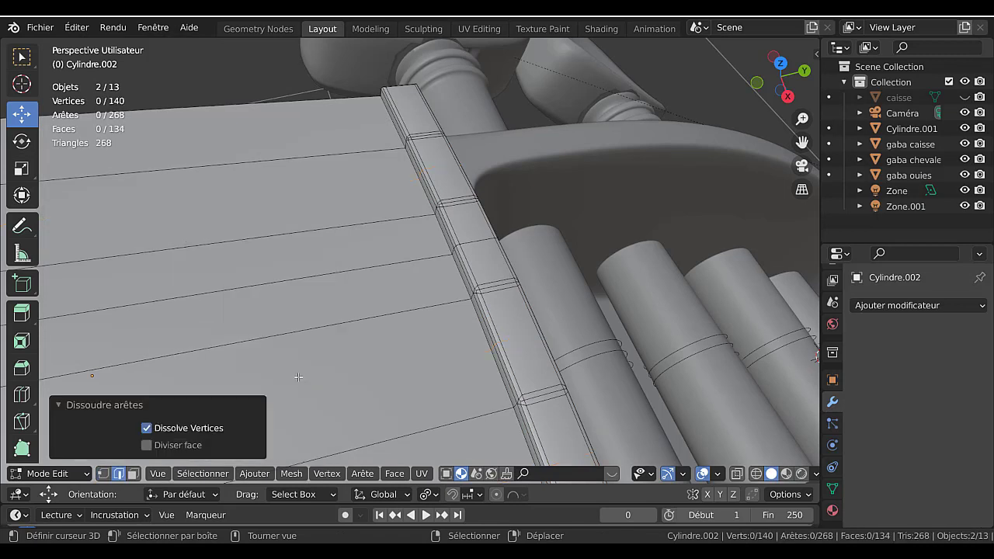
alt+click(404, 264)
key(x)
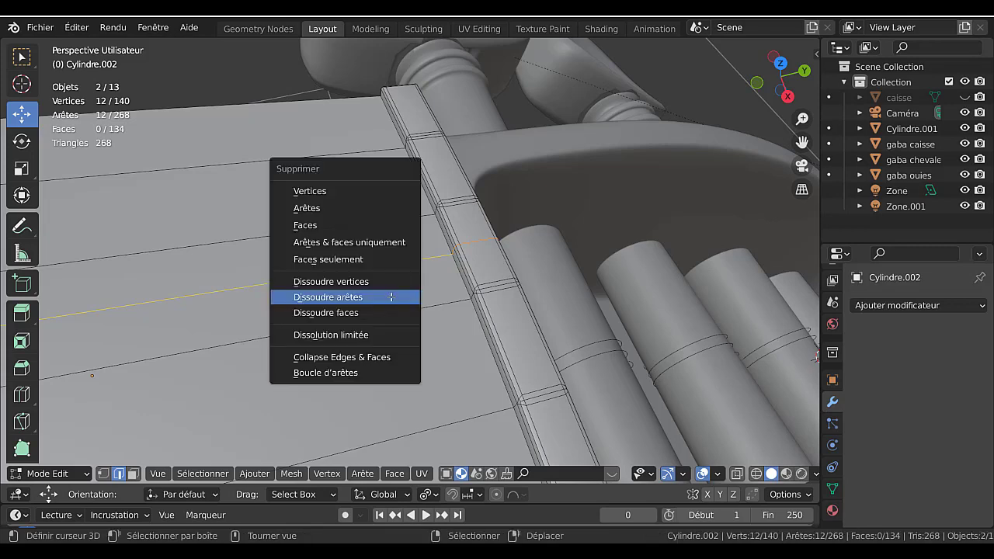
click(390, 296)
scroll(391, 297, down, 3)
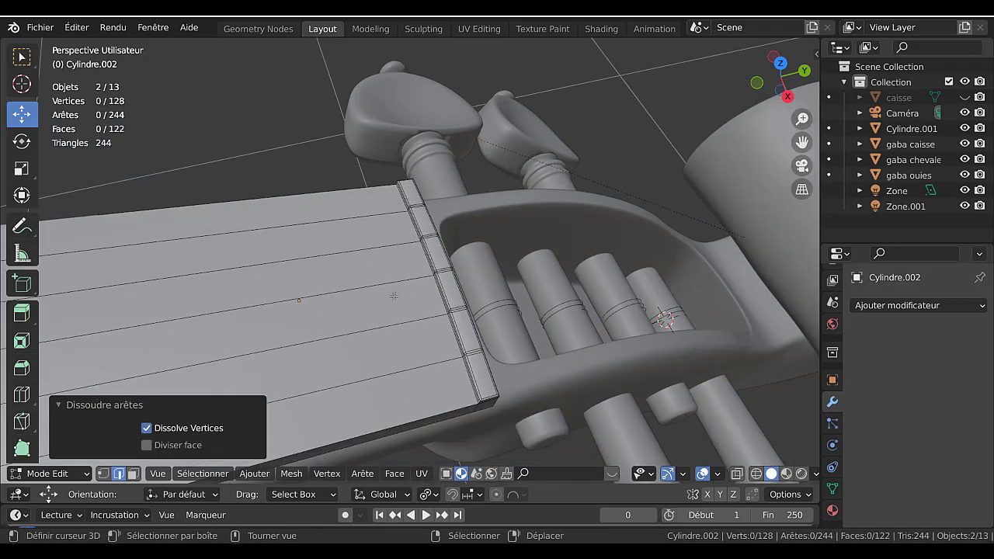
- Return to object mode and select the separated object of four string points on the nut
middle_drag(394, 296, 343, 259)
scroll(342, 259, up, 2)
key(Tab)
scroll(343, 259, up, 1)
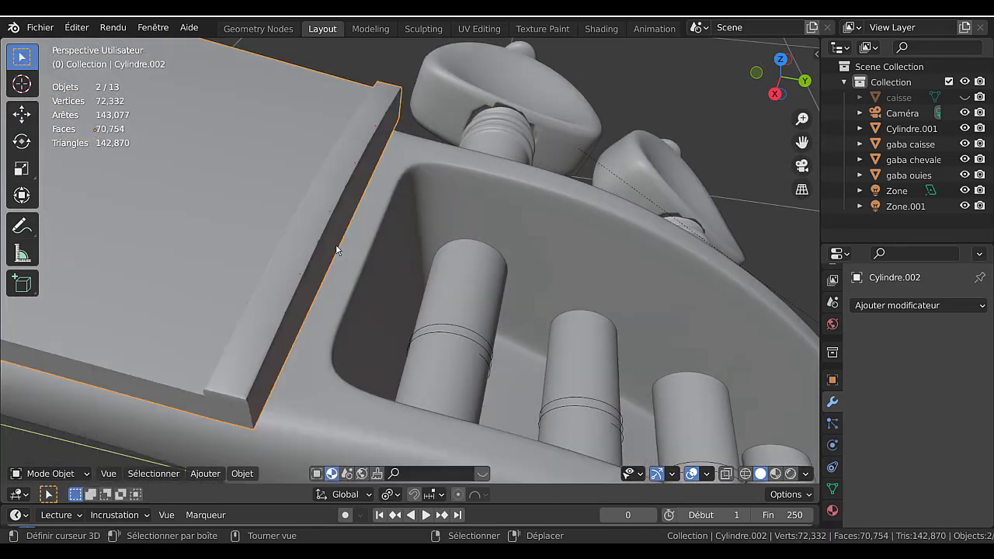
right_click(327, 209)
right_click(328, 222)
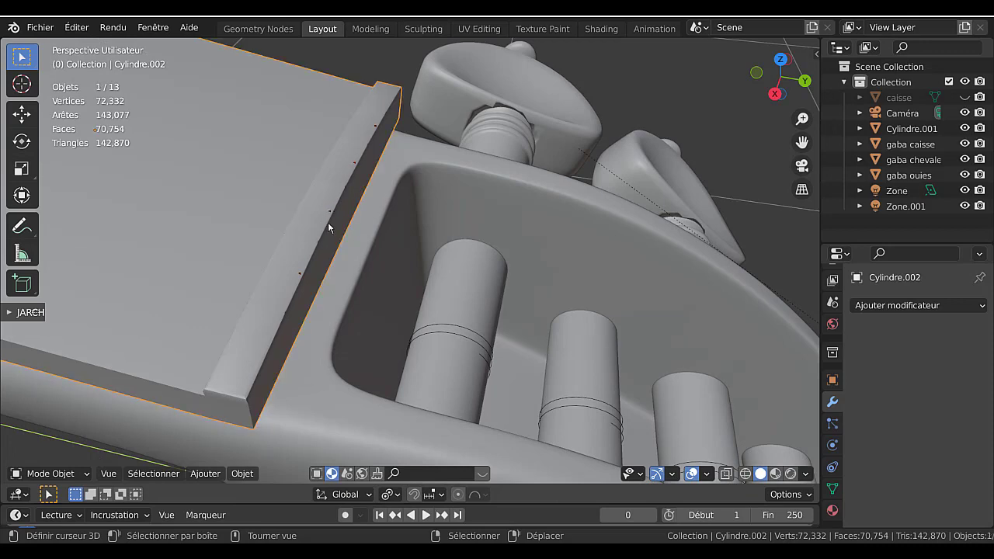
scroll(332, 224, up, 3)
middle_drag(333, 223, 366, 206)
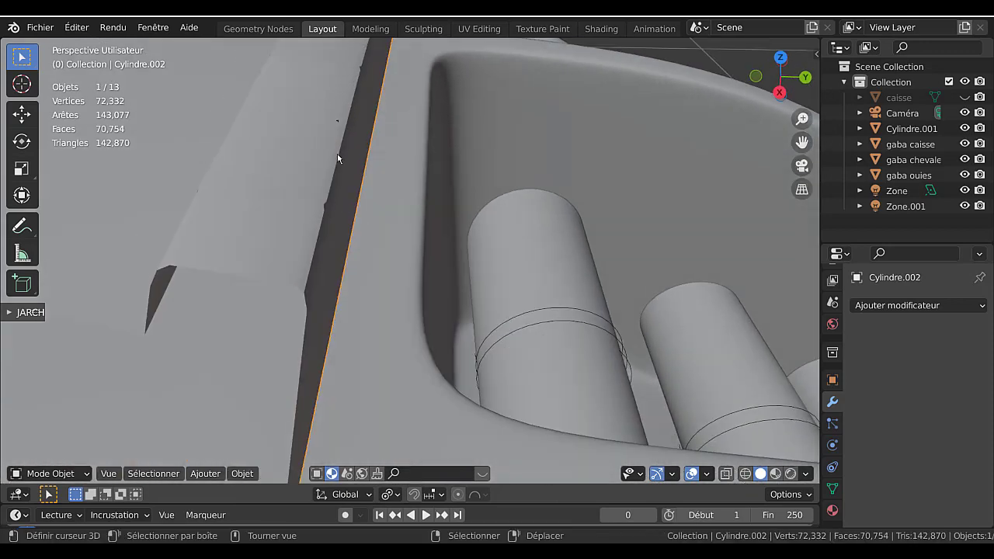
right_click(338, 121)
scroll(339, 165, down, 4)
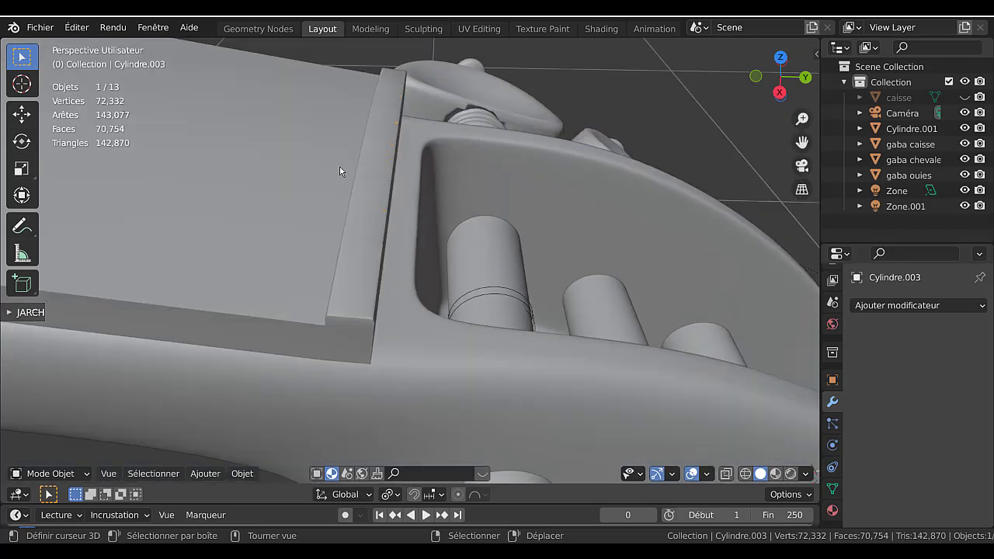
- Try moving the separated string points object off the nut
key(g)
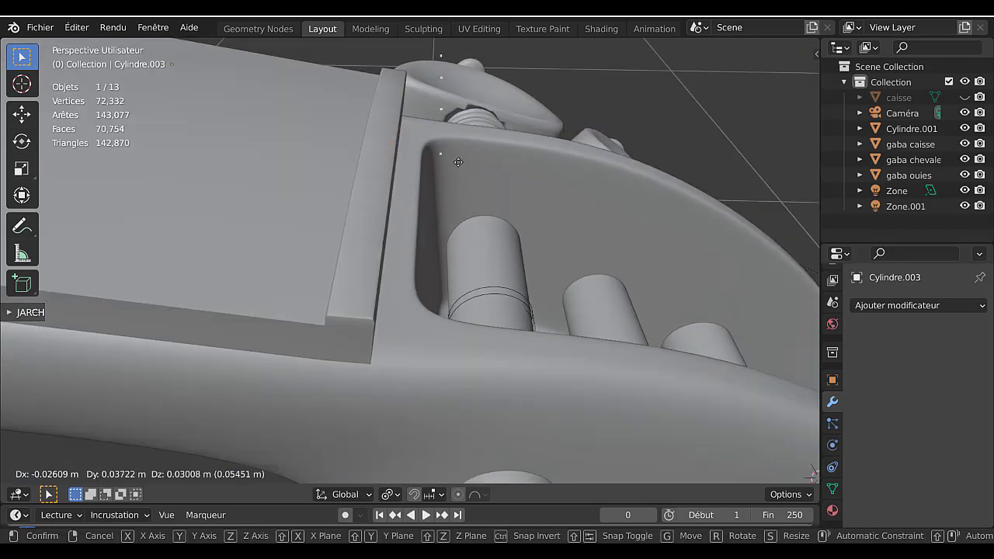
click(458, 164)
middle_drag(458, 164, 479, 262)
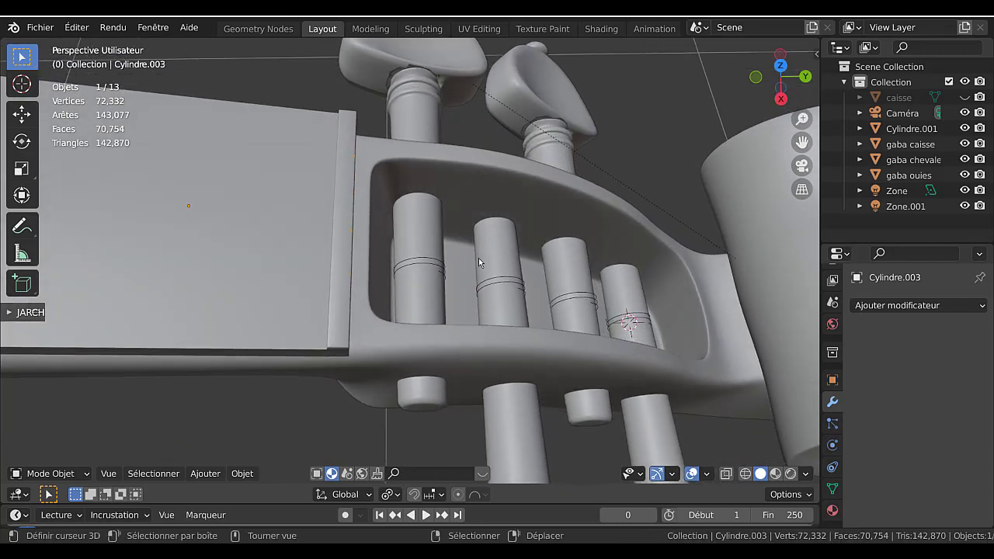
- Separate the coil edges around all four tuning pegs from the peg mesh into their own object
click(430, 266)
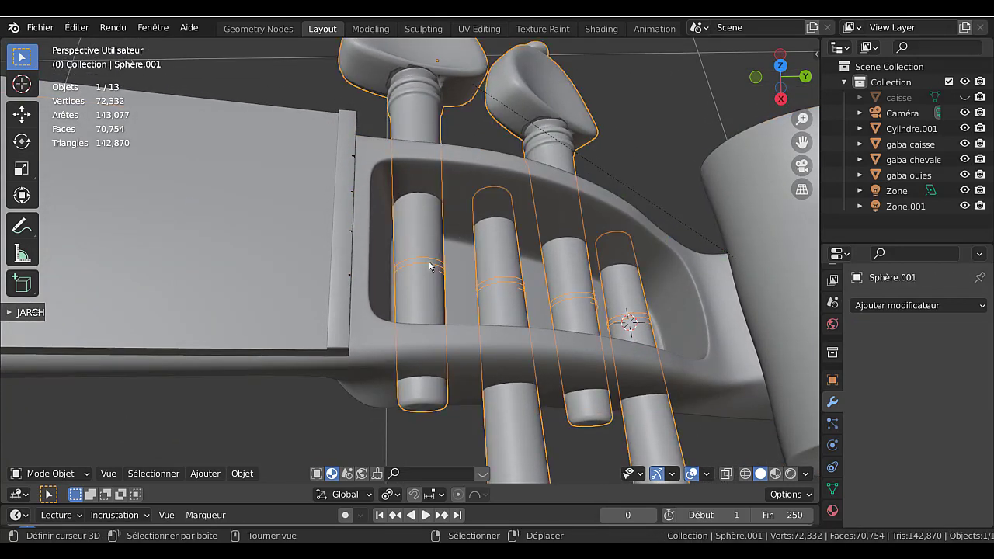
key(Tab)
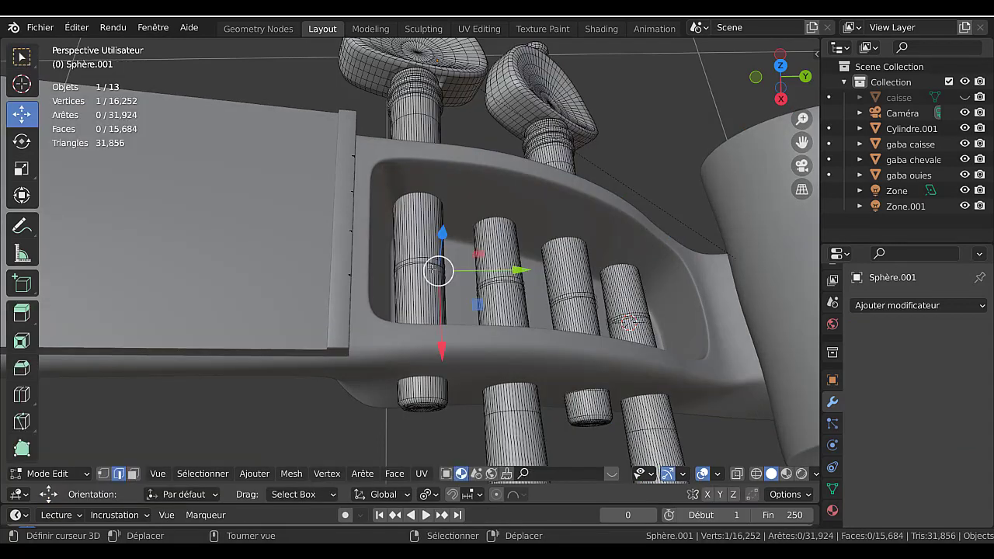
scroll(419, 259, up, 7)
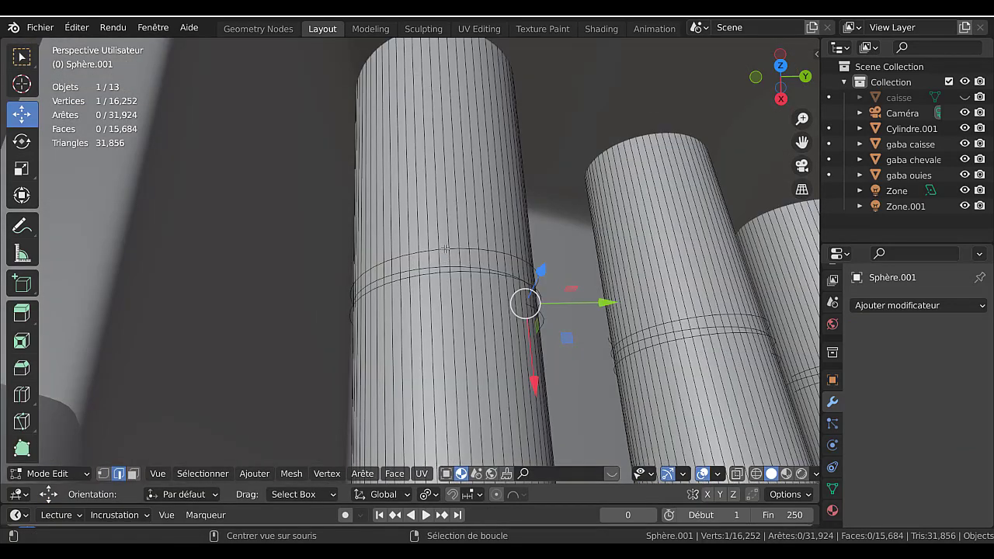
alt+click(445, 250)
alt+shift+click(675, 320)
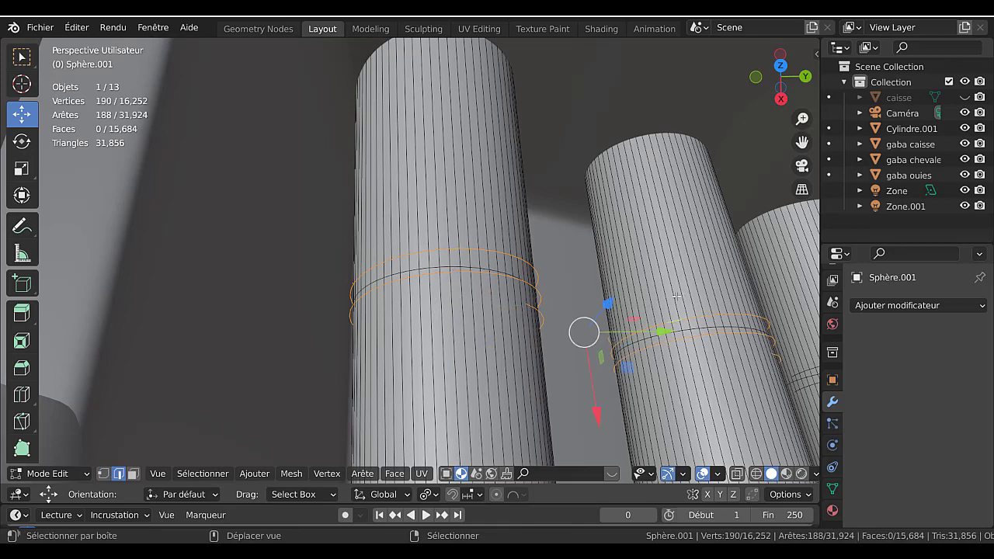
shift+middle_drag(674, 303, 484, 277)
alt+shift+click(613, 331)
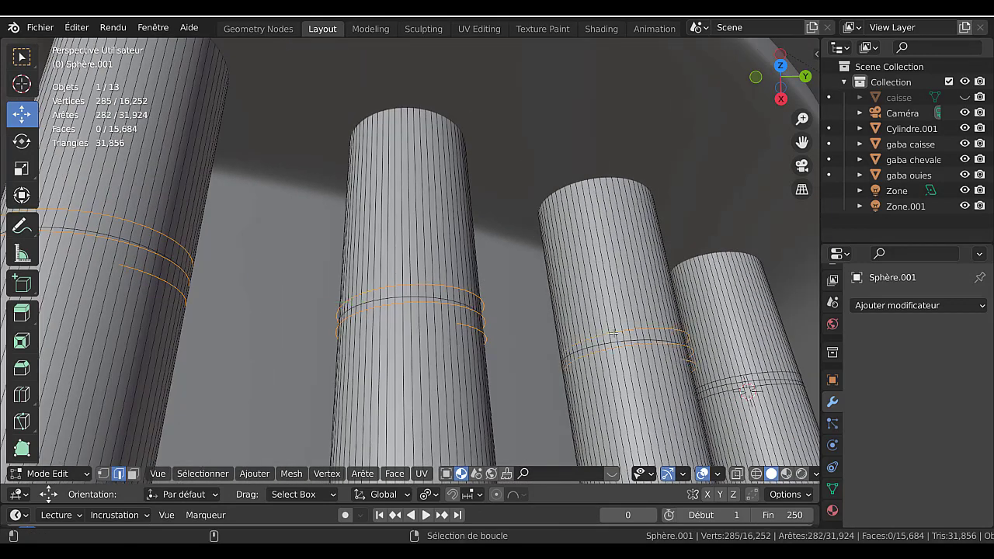
alt+shift+click(751, 386)
scroll(637, 352, down, 5)
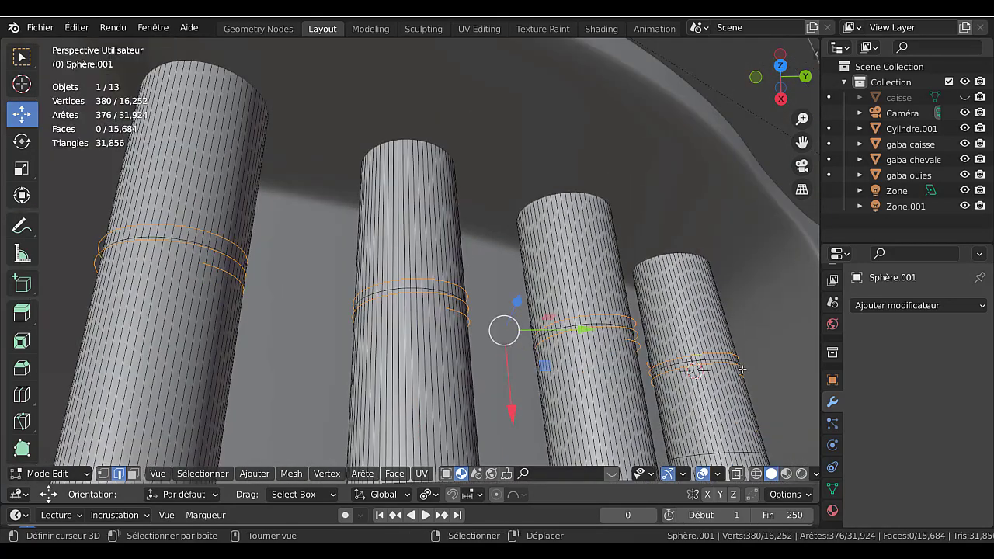
key(p)
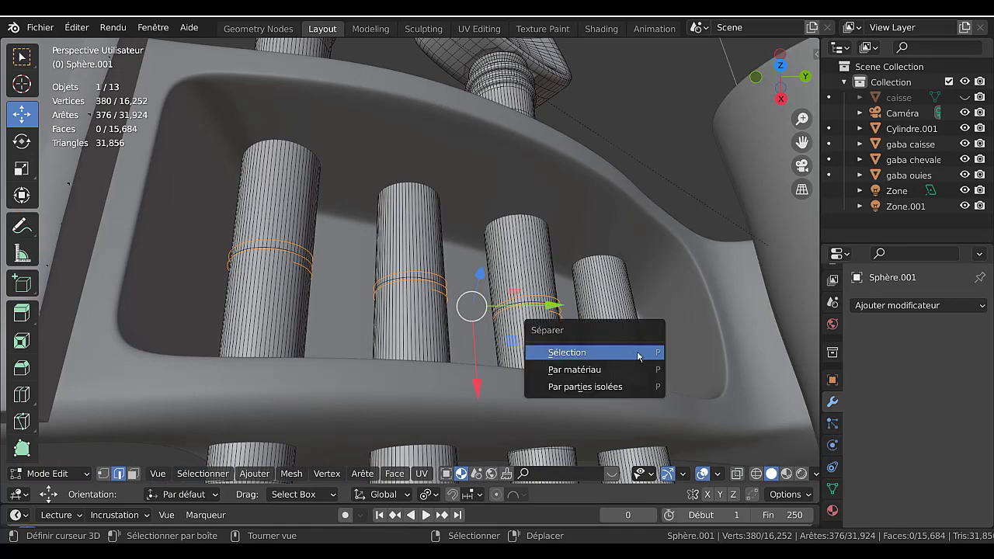
click(638, 355)
key(Tab)
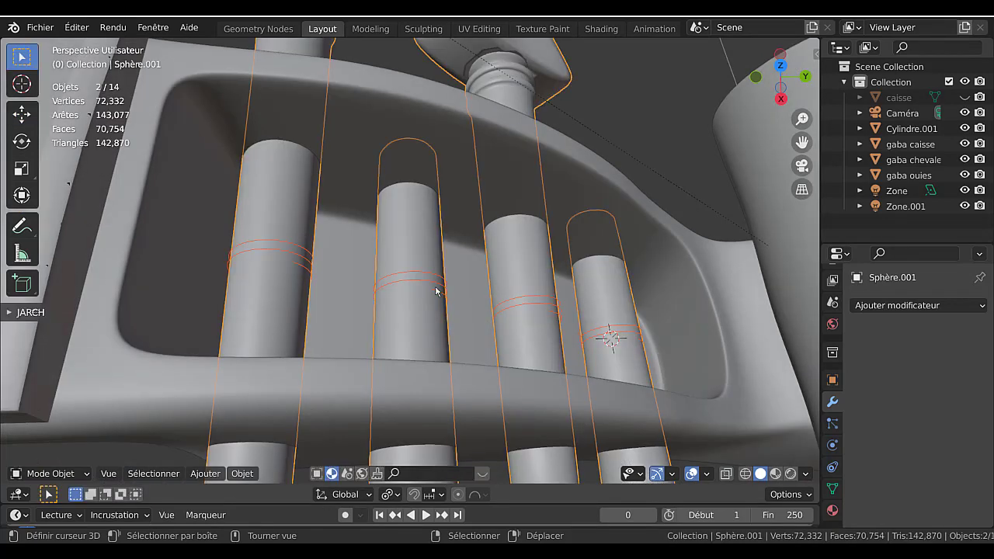
- Join the string points on the nut with the separated coils into one object
click(437, 290)
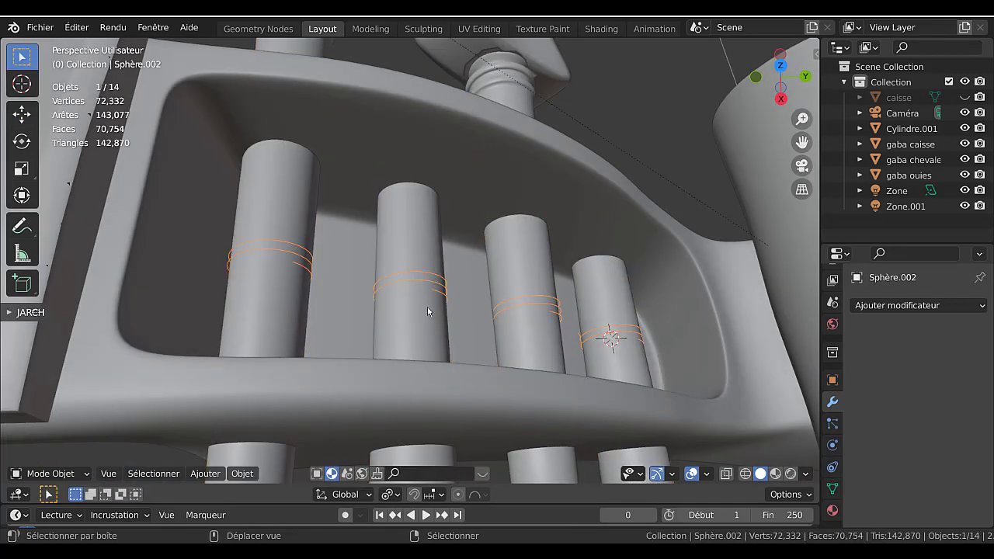
shift+middle_drag(427, 308, 512, 312)
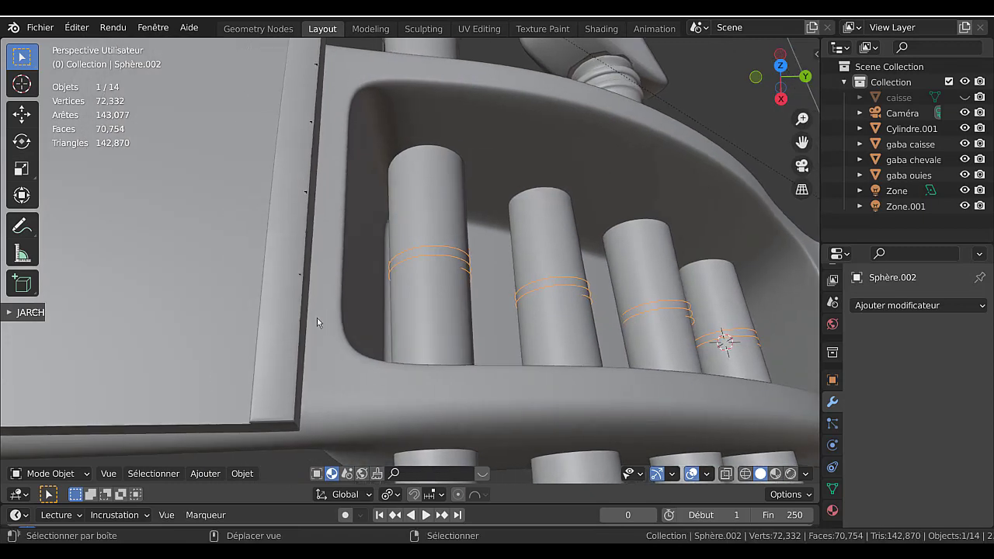
click(300, 274)
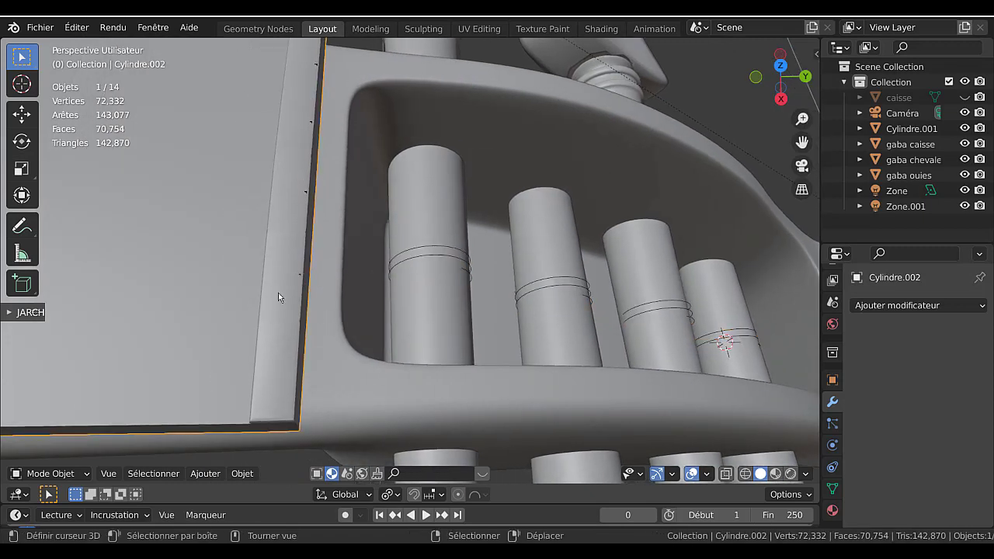
click(305, 195)
shift+click(426, 259)
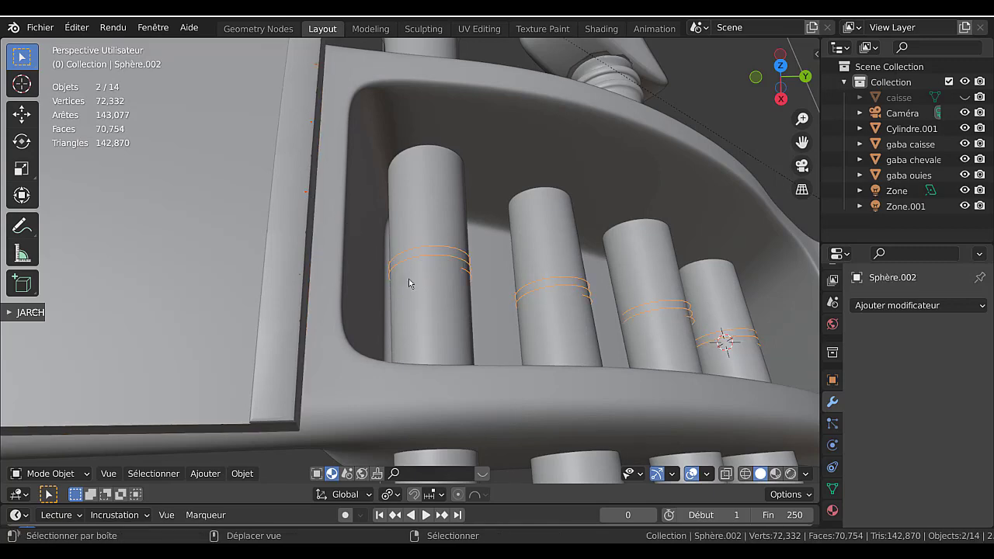
scroll(320, 277, up, 3)
scroll(167, 218, down, 4)
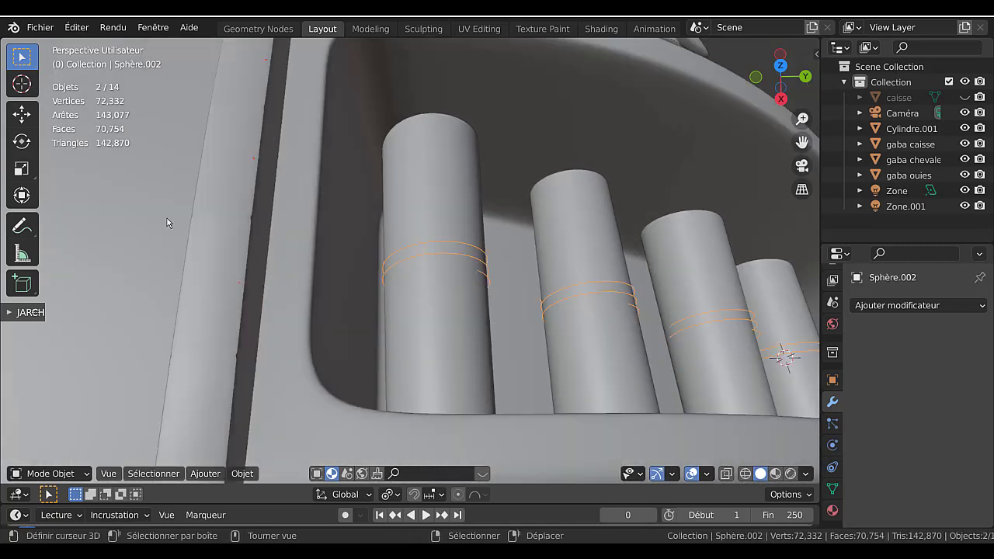
scroll(167, 219, up, 2)
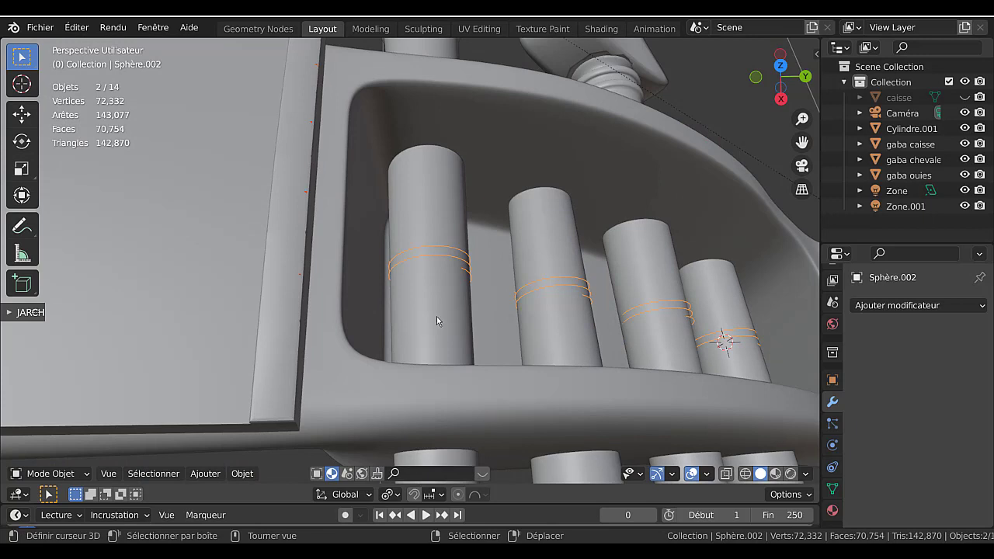
key(Delete)
- Examine the joined coils and string points in isolation and return to the full model
key(KP_Divide)
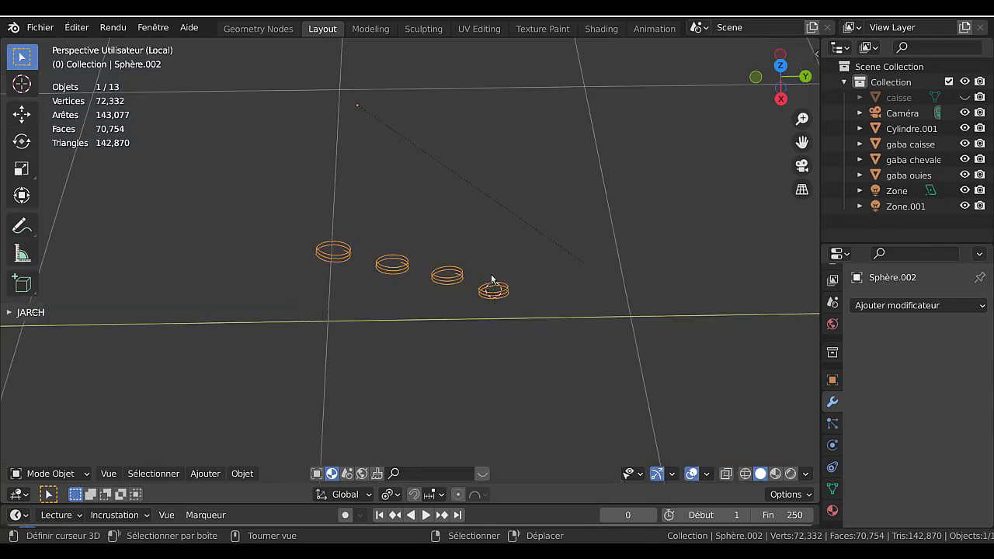
middle_drag(492, 280, 458, 259)
key(g)
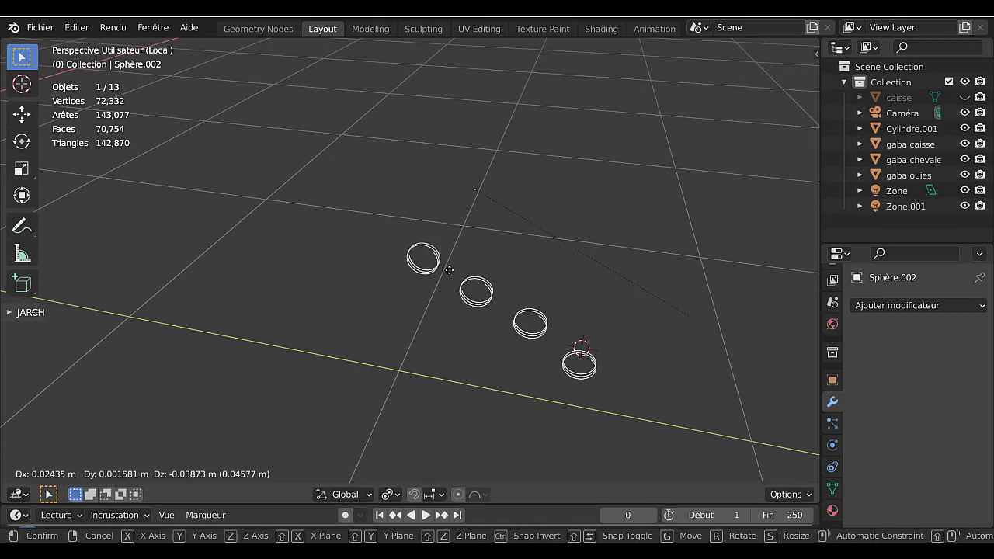
right_click(444, 267)
scroll(465, 289, down, 3)
middle_drag(466, 289, 477, 309)
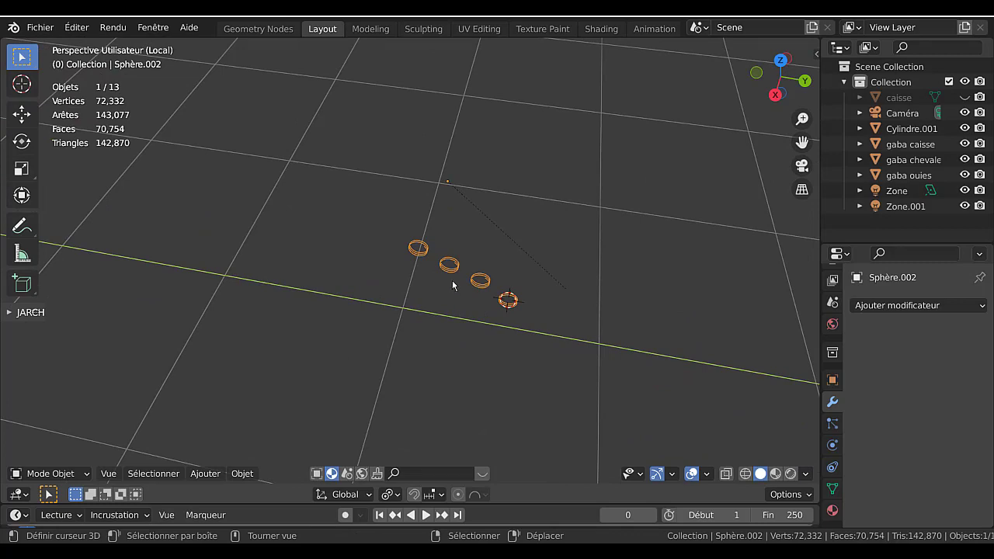
key(KP_Divide)
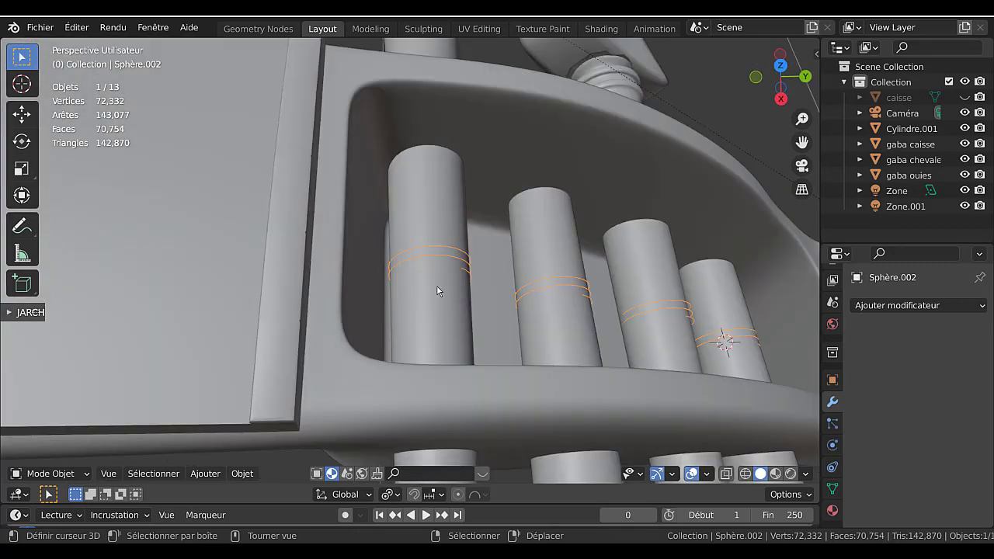
- Try a level 1 subdivision surface on the fingerboard and undo it
click(300, 321)
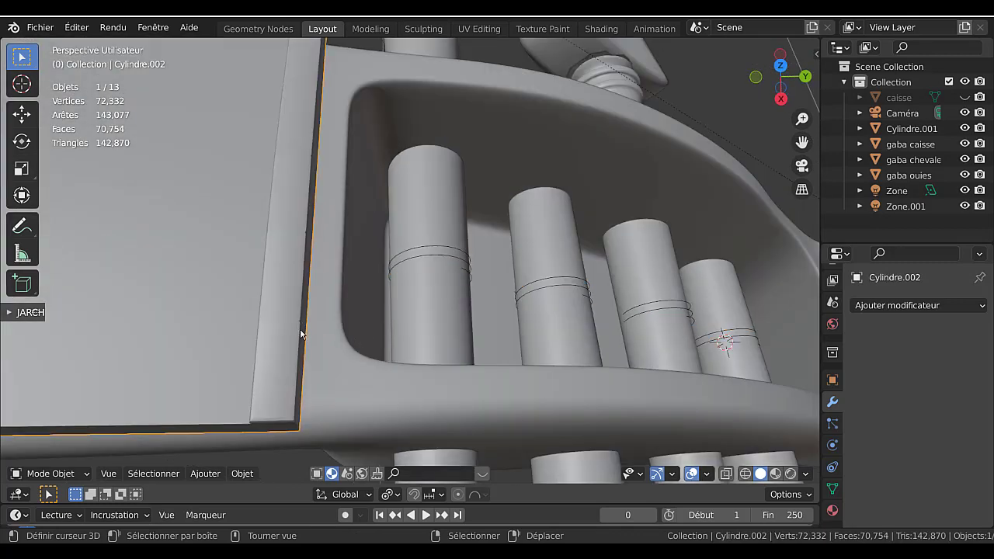
scroll(300, 326, up, 2)
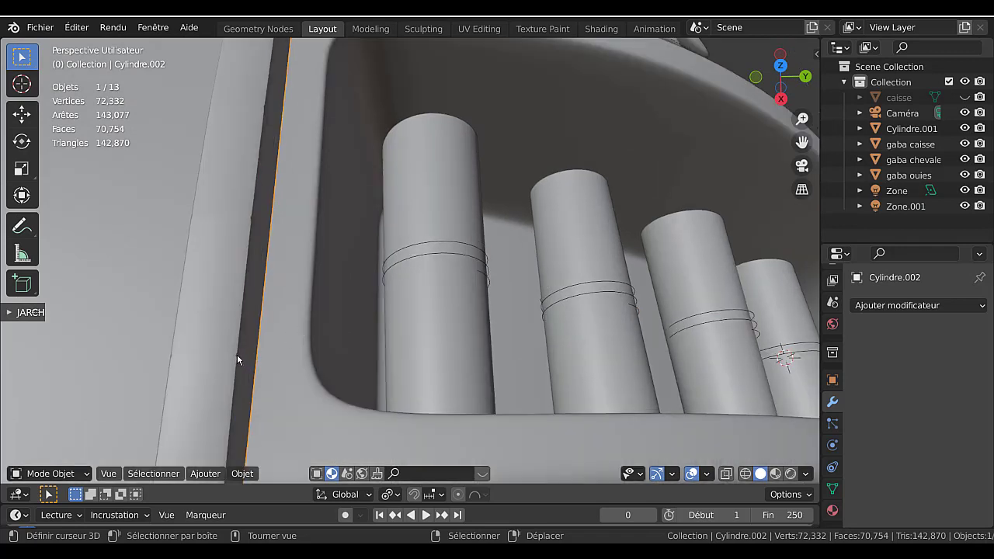
key(ctrl+1)
key(ctrl+z)
key(ctrl+1)
key(ctrl+z)
mouse_move(294, 220)
middle_down()
mouse_move(366, 250)
mouse_move(368, 266)
mouse_move(308, 230)
middle_up()
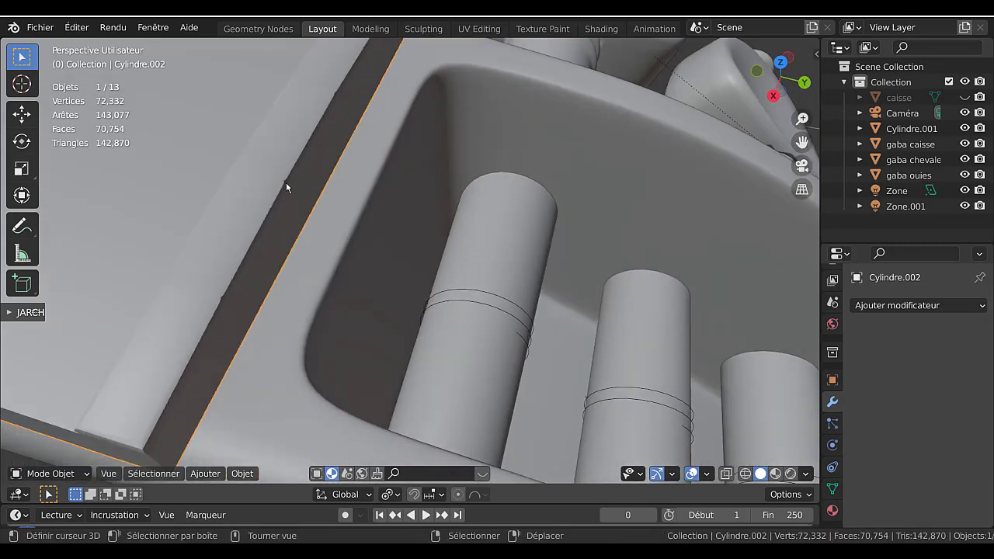
key(ctrl+1)
key(ctrl+z)
- Try deleting the fingerboard and undo the deletion
key(Delete)
scroll(262, 178, down, 4)
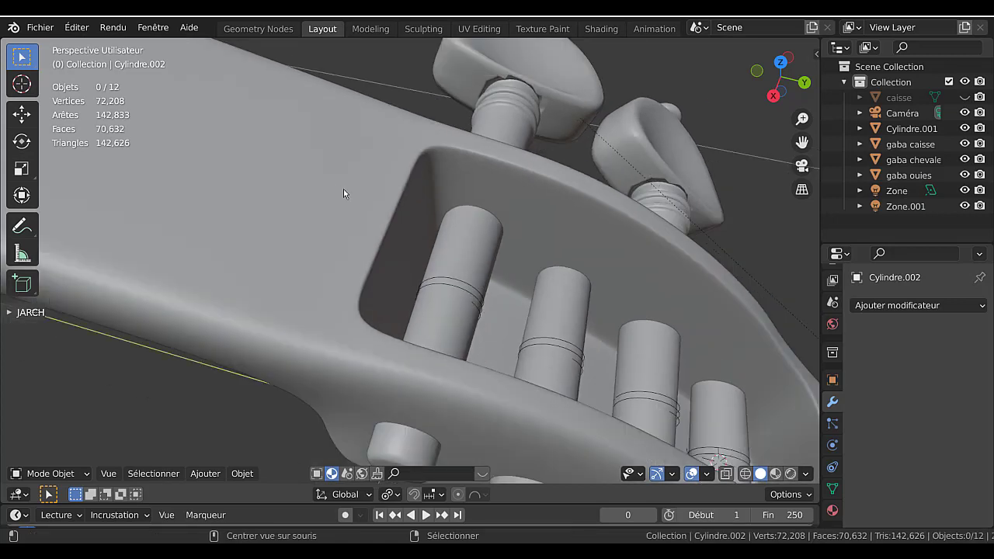
key(ctrl+z)
- Reveal the hidden objects and open the fingerboard mesh for editing
scroll(318, 254, up, 4)
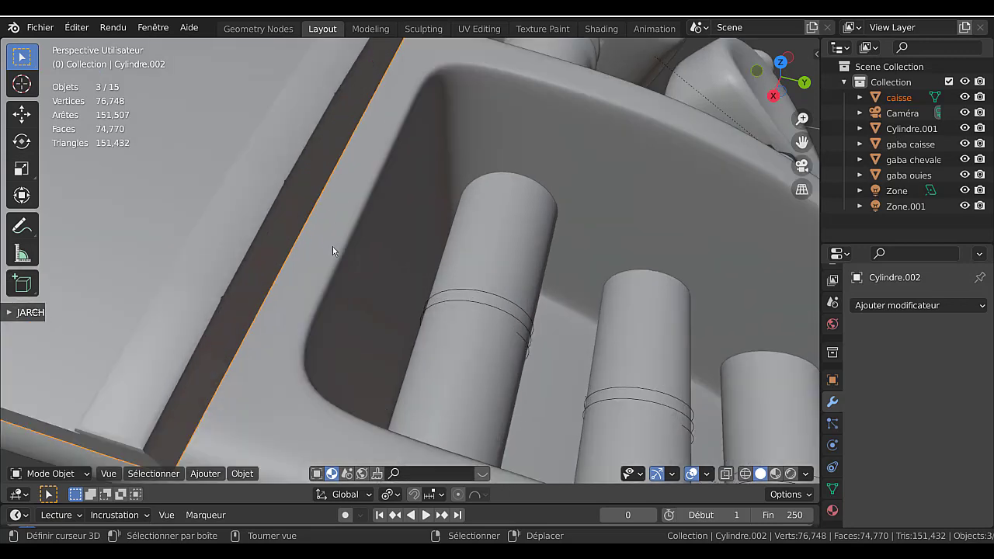
right_drag(284, 182, 292, 193)
key(ctrl+z)
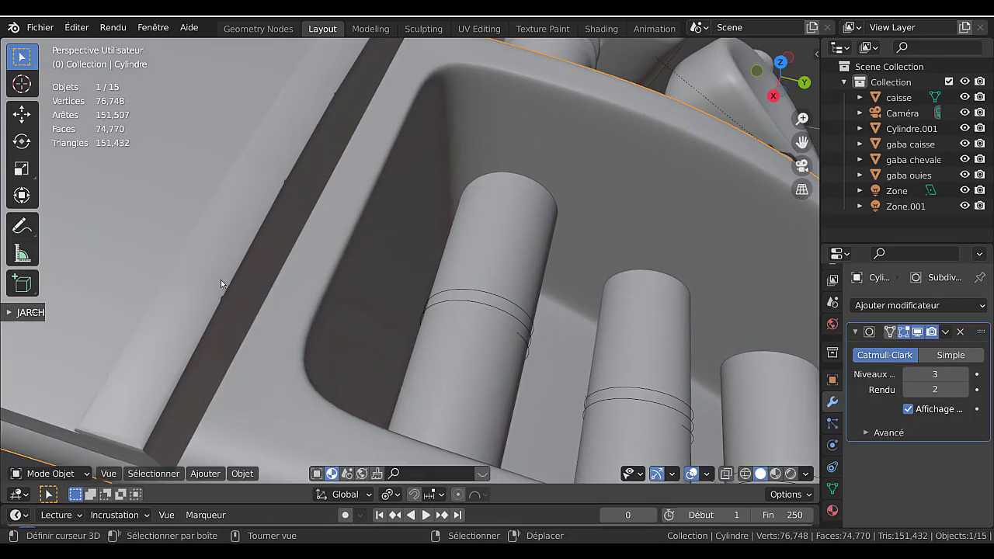
right_click(221, 301)
right_click(221, 300)
key(Tab)
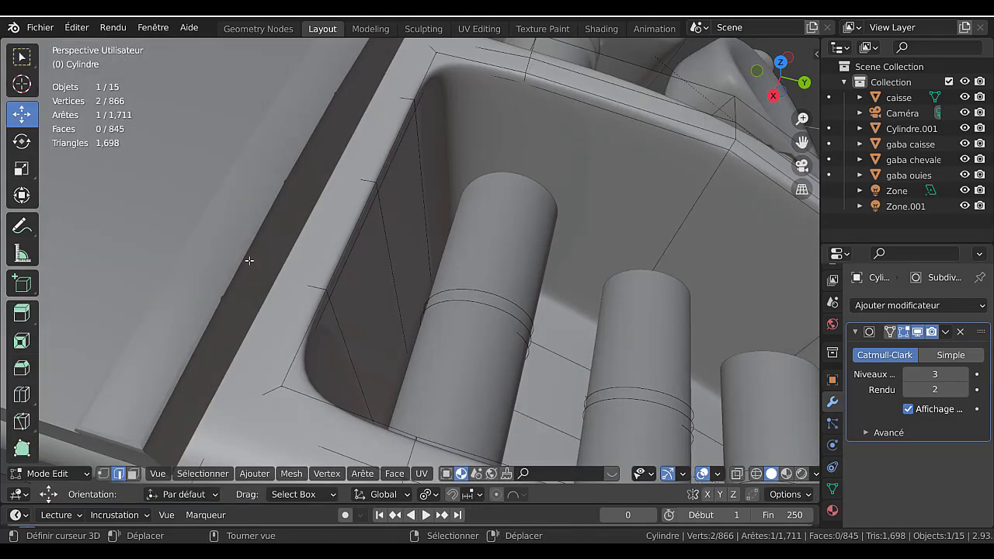
key(Tab)
right_click(249, 265)
key(Tab)
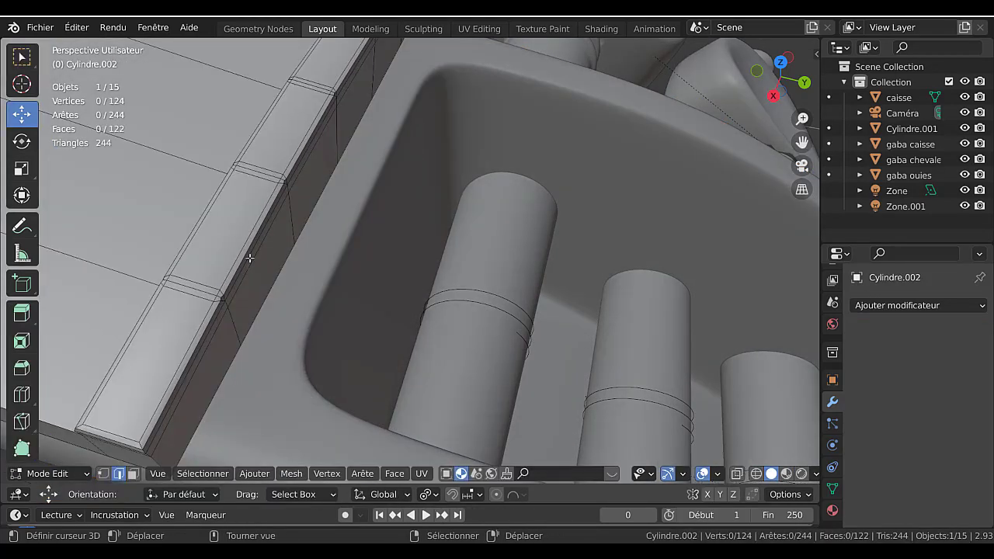
- Add four centred single loop cuts along the fingerboard, one between each pair of neighbouring double edge lines on the nut
middle_drag(250, 264, 457, 189)
scroll(254, 240, up, 3)
scroll(271, 235, down, 5)
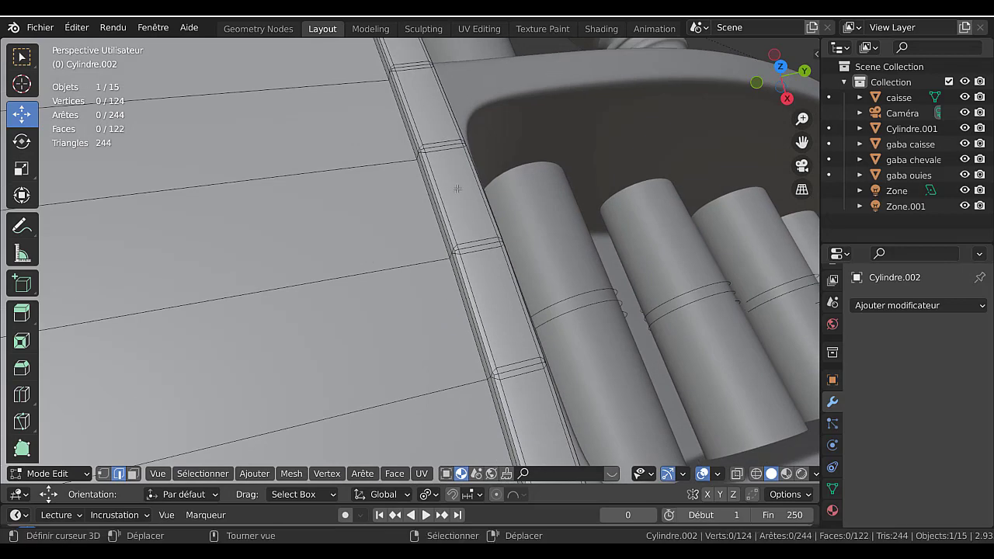
middle_drag(428, 158, 497, 192)
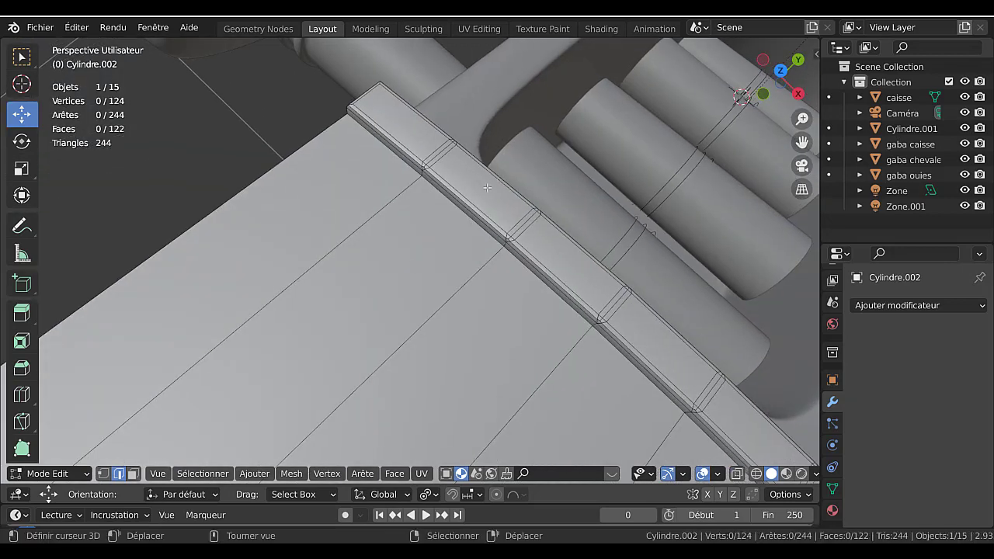
key(ctrl+r)
click(489, 195)
right_click(489, 195)
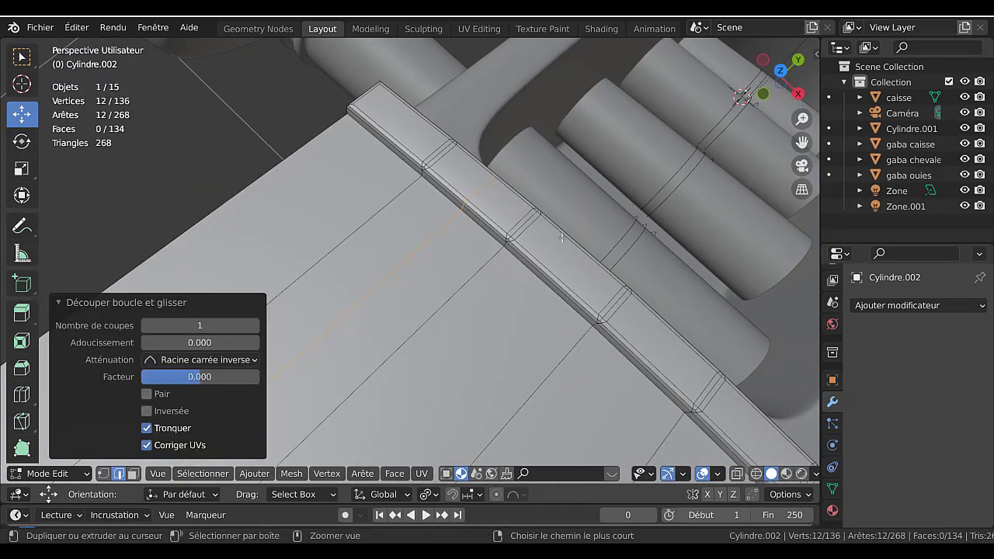
click(582, 253)
key(ctrl+r)
click(668, 339)
right_click(668, 339)
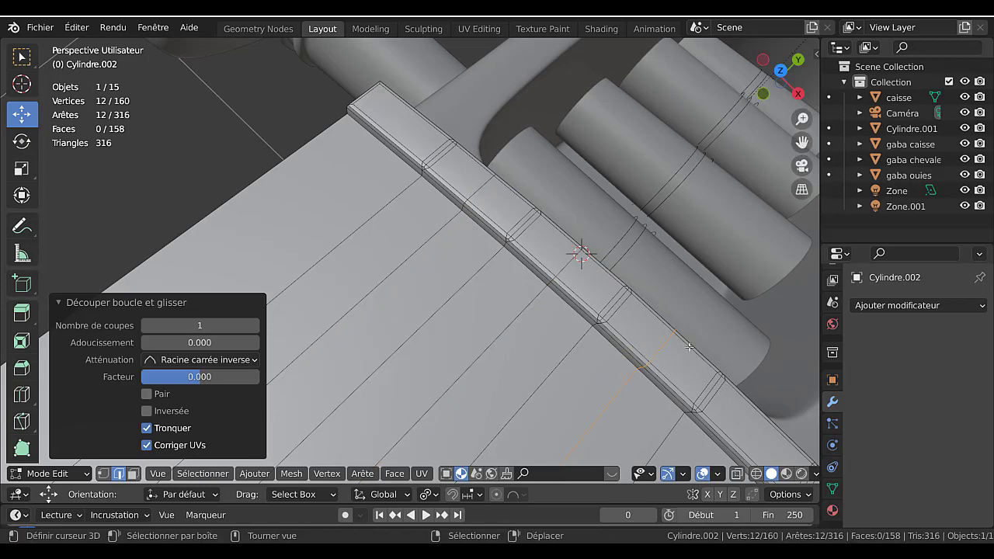
key(ctrl+r)
click(745, 411)
right_click(744, 411)
- Duplicate in place the four vertices where the centred loop cuts meet the nut's upper edge facing the pegs
shift+middle_drag(745, 411, 585, 359)
key(1)
scroll(556, 346, up, 2)
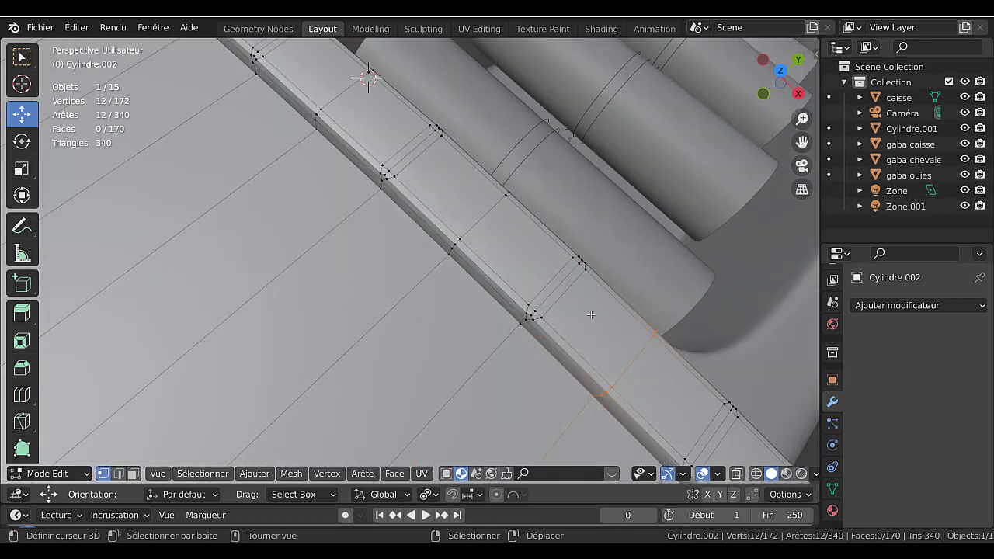
click(647, 337)
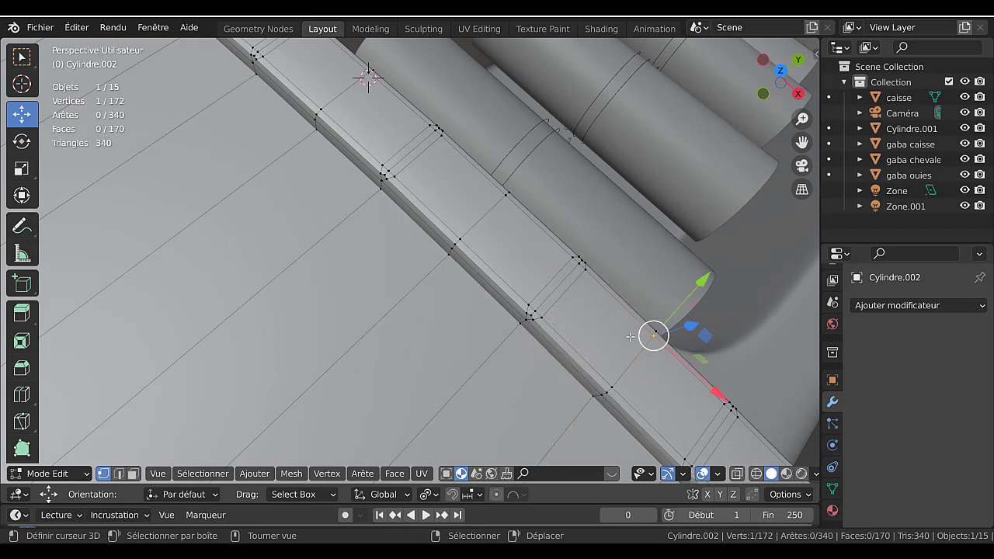
shift+click(501, 205)
shift+click(361, 77)
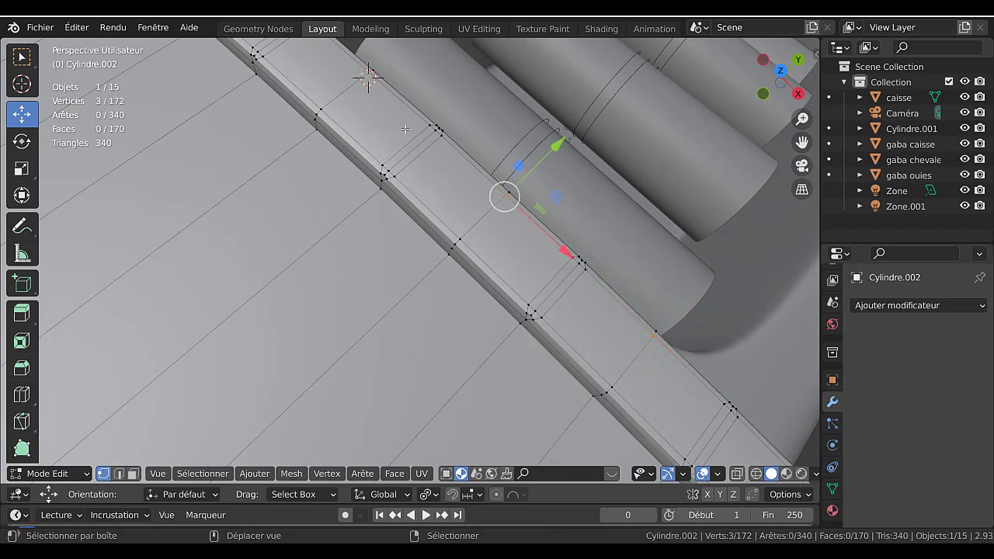
shift+middle_drag(406, 130, 471, 241)
shift+click(395, 258)
middle_drag(395, 258, 468, 280)
key(shift+d)
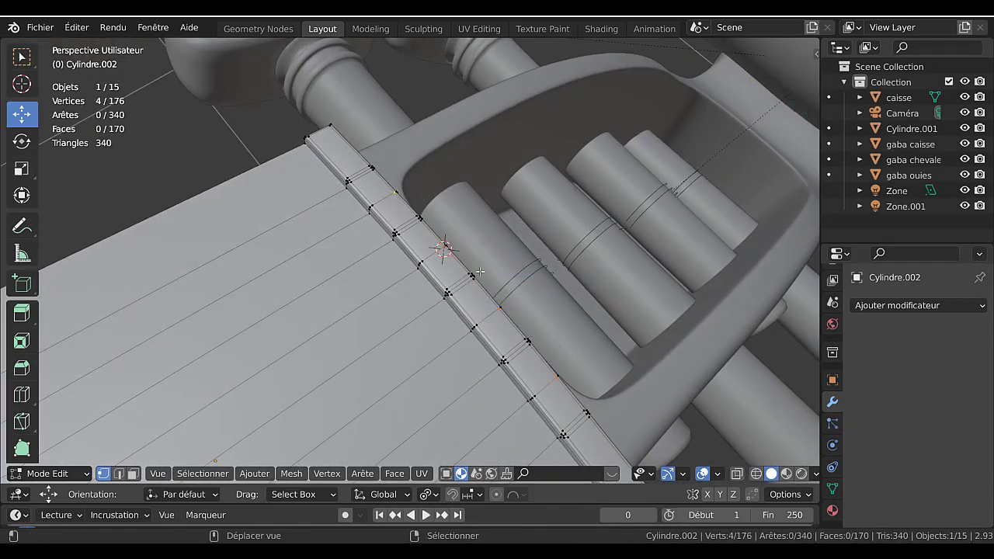
right_click(468, 277)
- Separate the duplicated nut vertices into their own object and return to Object Mode
key(p)
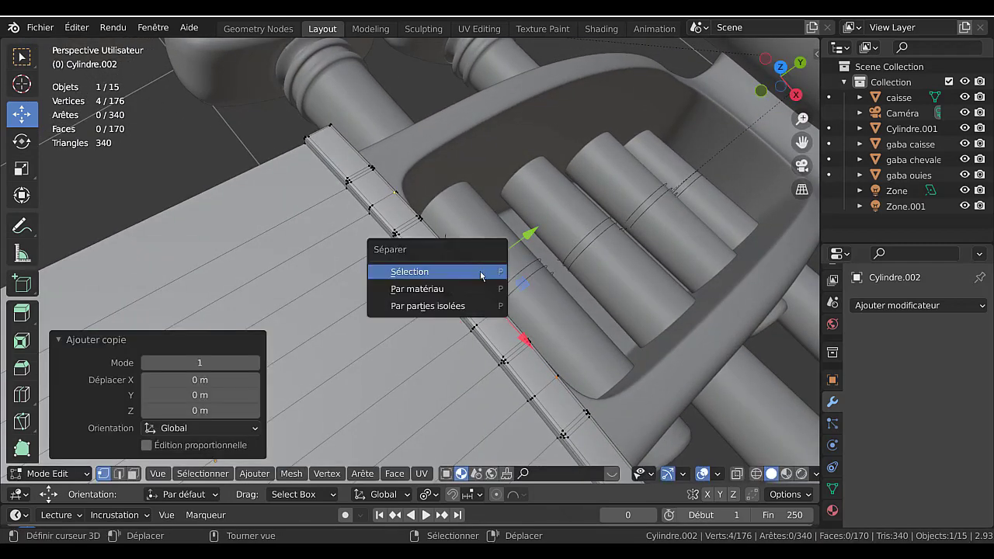
click(482, 275)
middle_drag(484, 280, 392, 262)
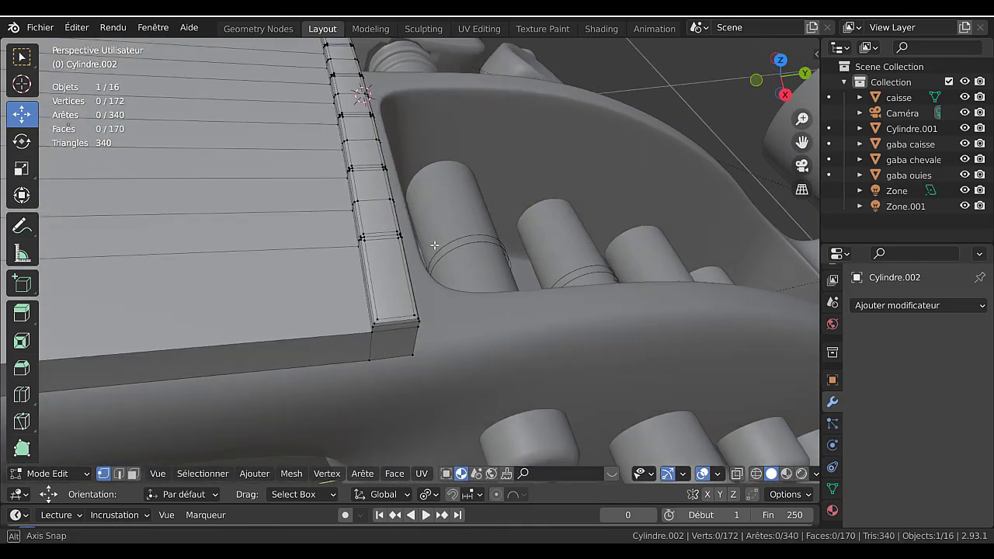
key(Tab)
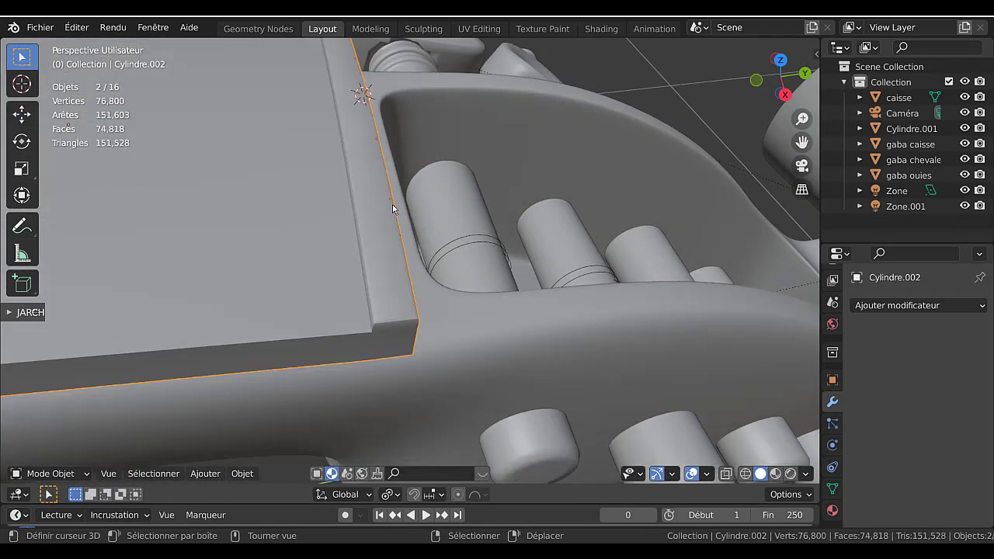
- Try to join the separated nut points with the peg coils
click(388, 208)
right_click(389, 205)
middle_drag(392, 217, 365, 264)
scroll(329, 270, up, 2)
scroll(329, 273, up, 2)
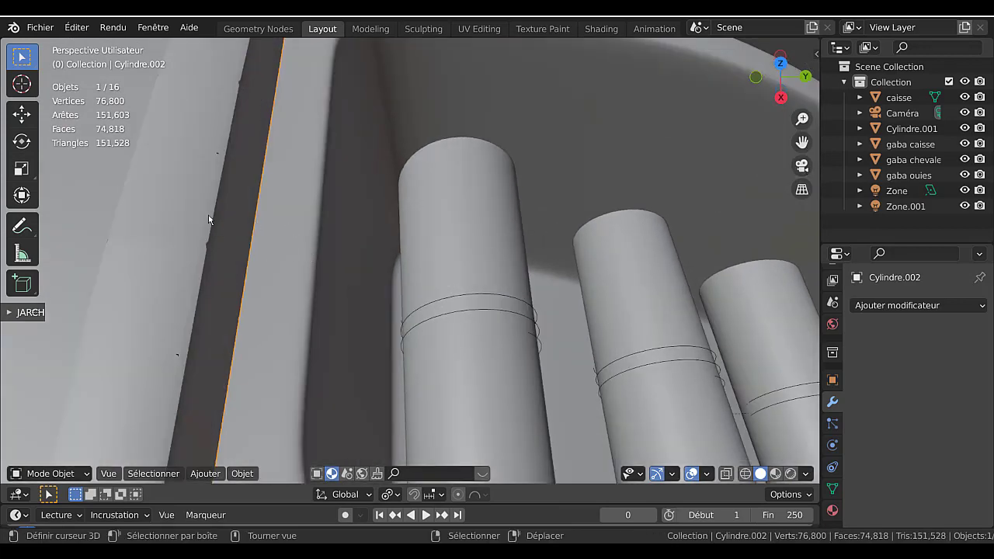
right_click(216, 157)
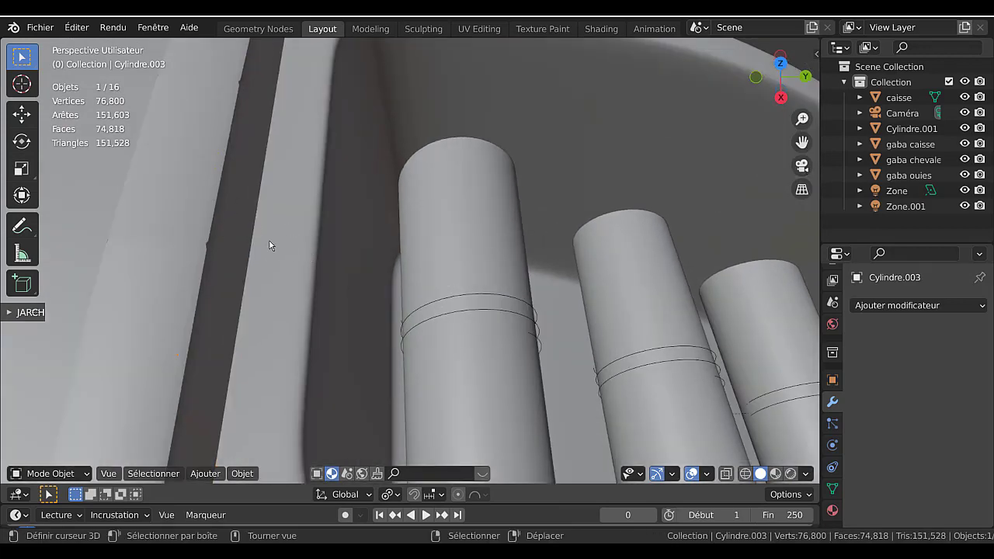
scroll(270, 245, down, 5)
shift+right_click(448, 310)
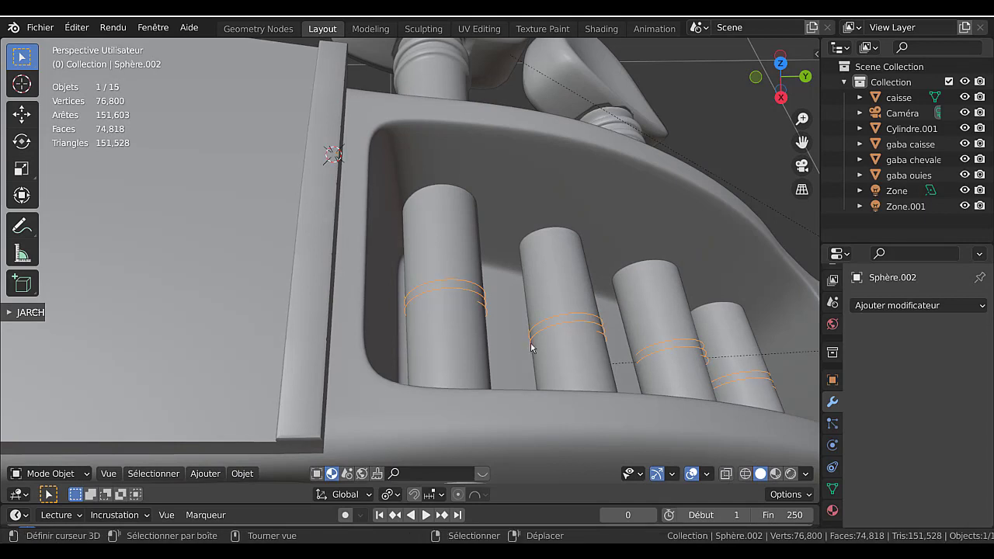
- Examine the joined object in isolation, restore the full scene and undo the join
key(KP_Divide)
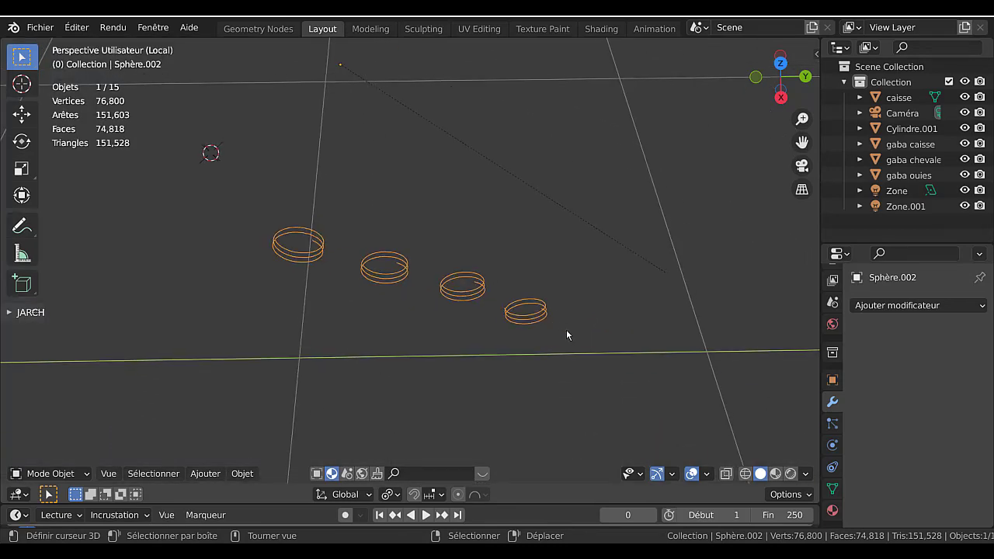
mouse_move(566, 329)
middle_down()
mouse_move(636, 293)
mouse_move(547, 336)
middle_up()
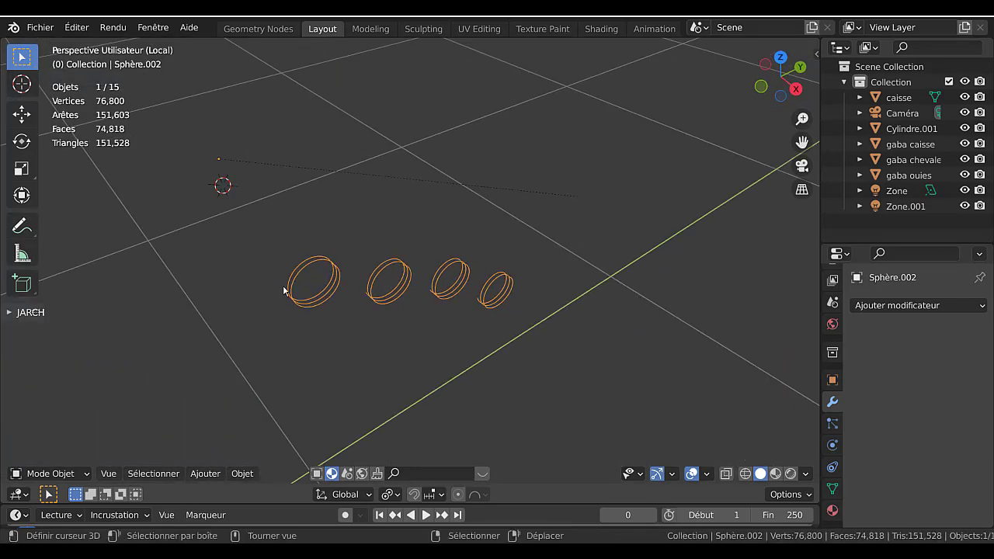
middle_drag(284, 287, 265, 268)
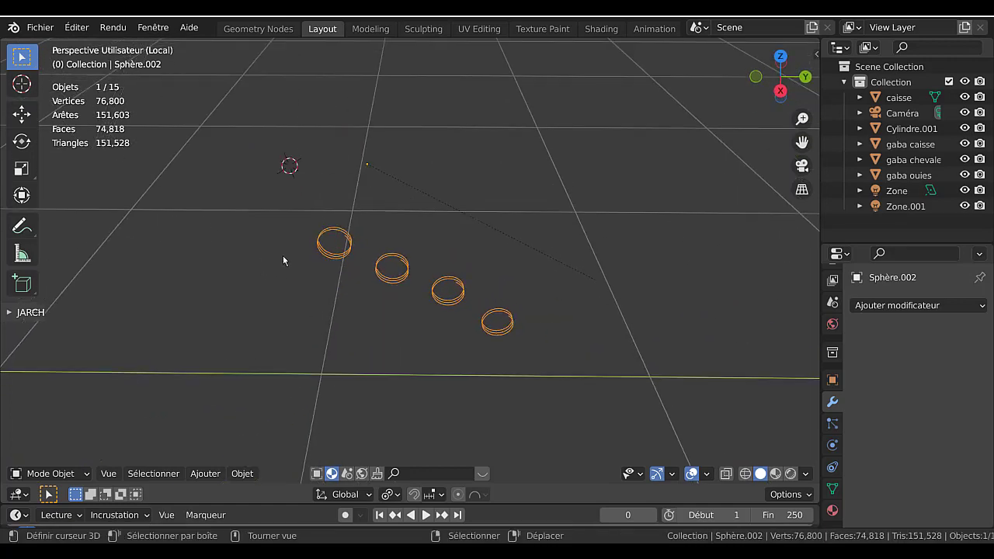
key(KP_Divide)
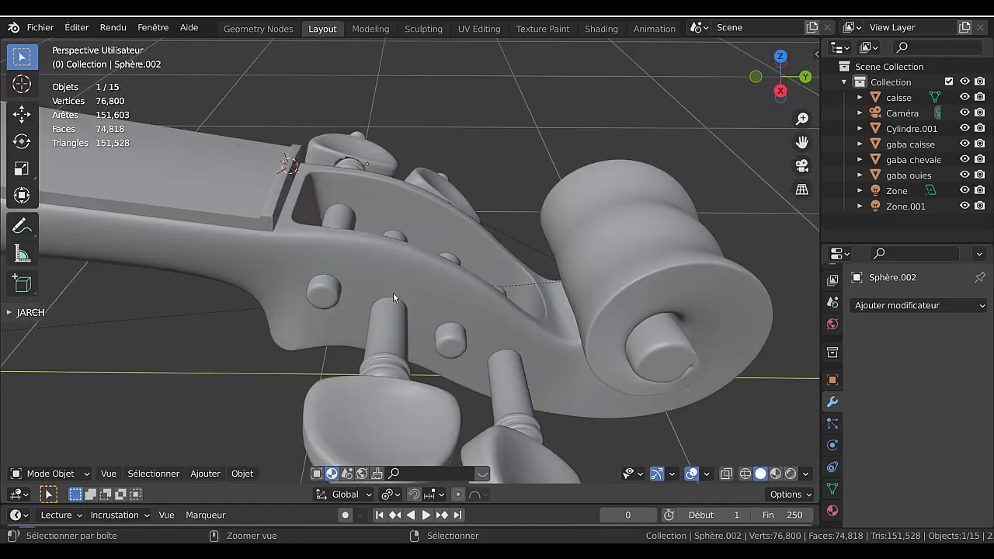
middle_drag(321, 234, 440, 293)
scroll(422, 275, up, 3)
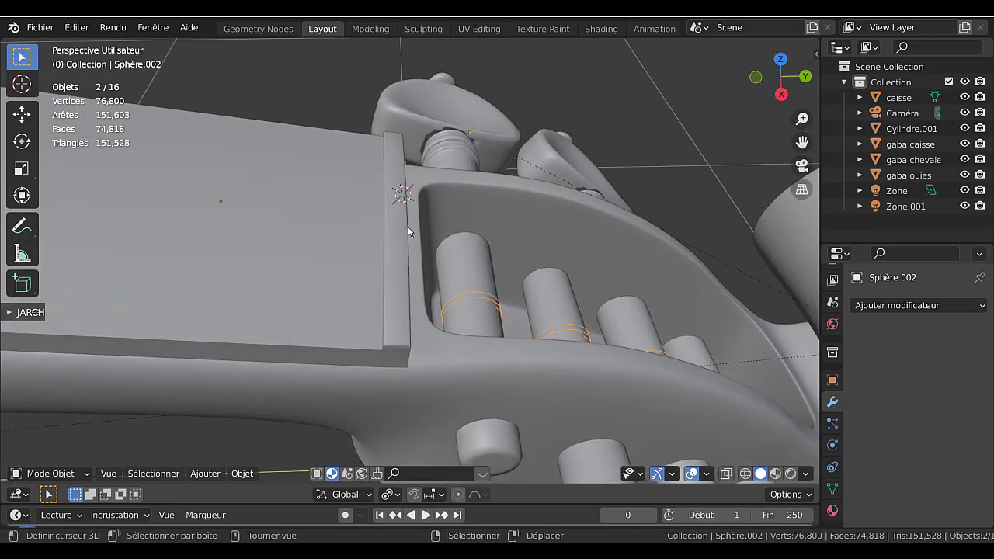
- Select only the separated nut points object and set its origin to its geometry
middle_drag(409, 239, 371, 251)
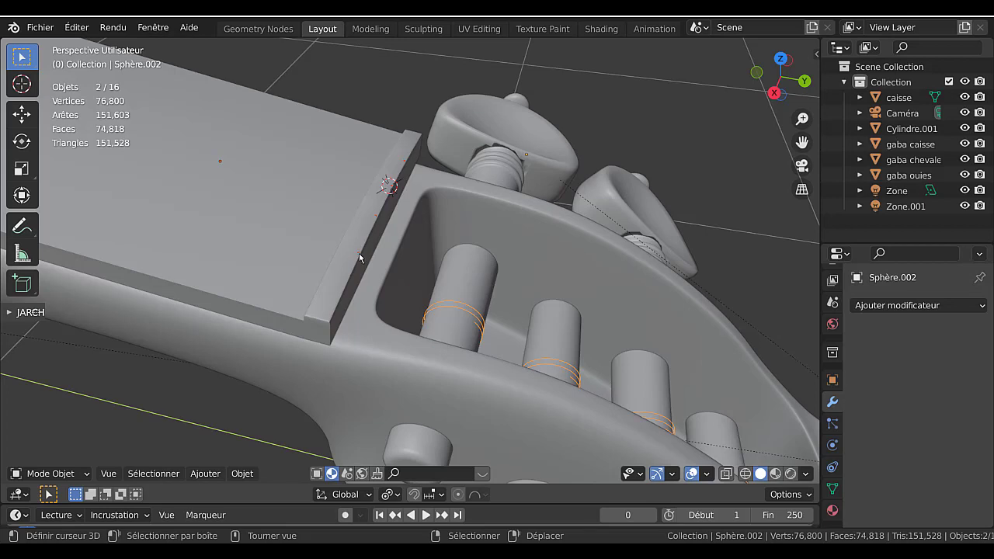
click(359, 252)
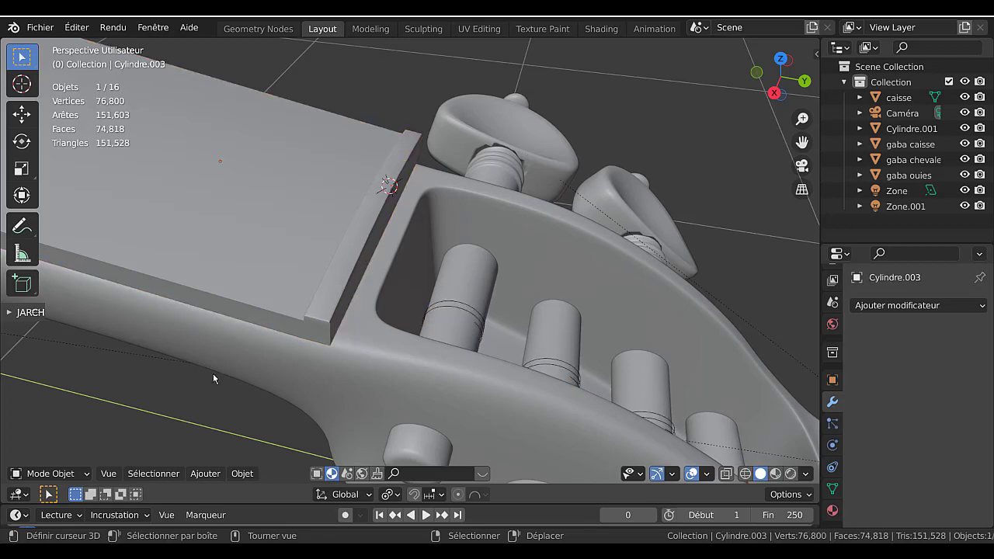
click(204, 474)
mouse_move(199, 456)
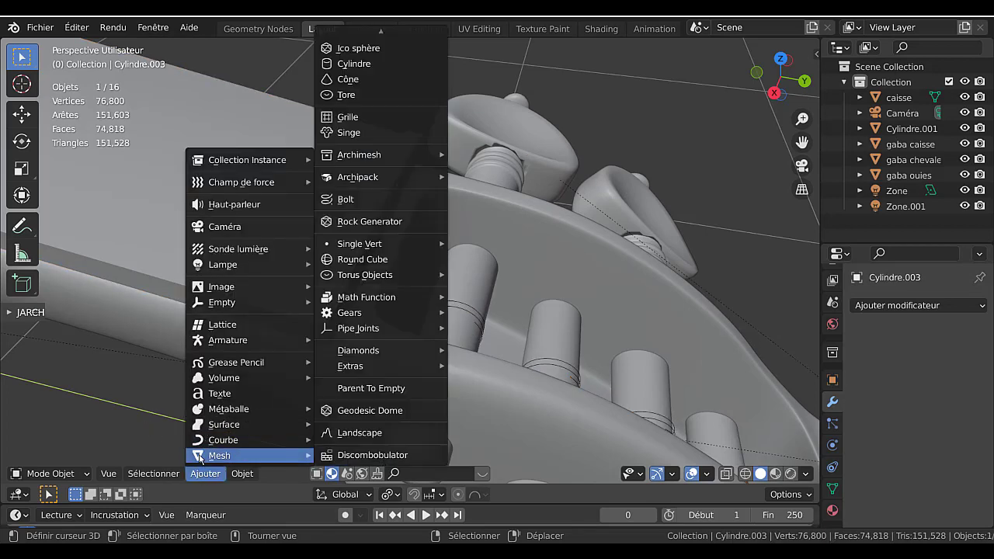
mouse_move(241, 473)
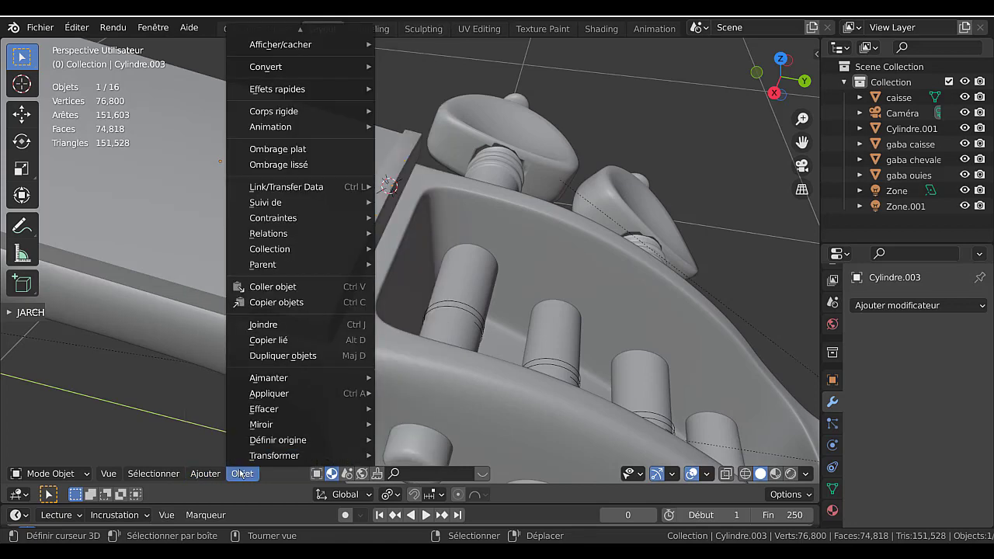
mouse_move(247, 440)
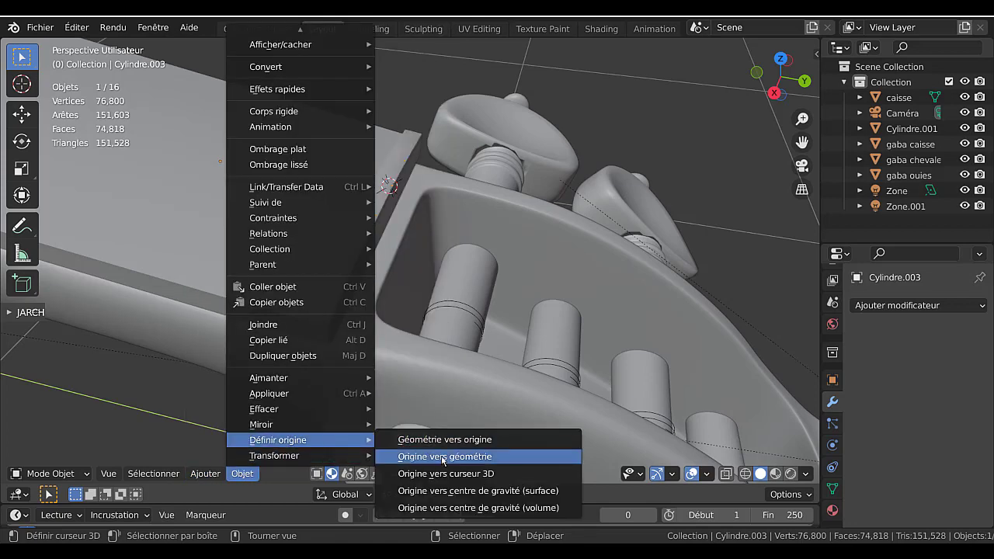
click(443, 457)
scroll(396, 245, up, 2)
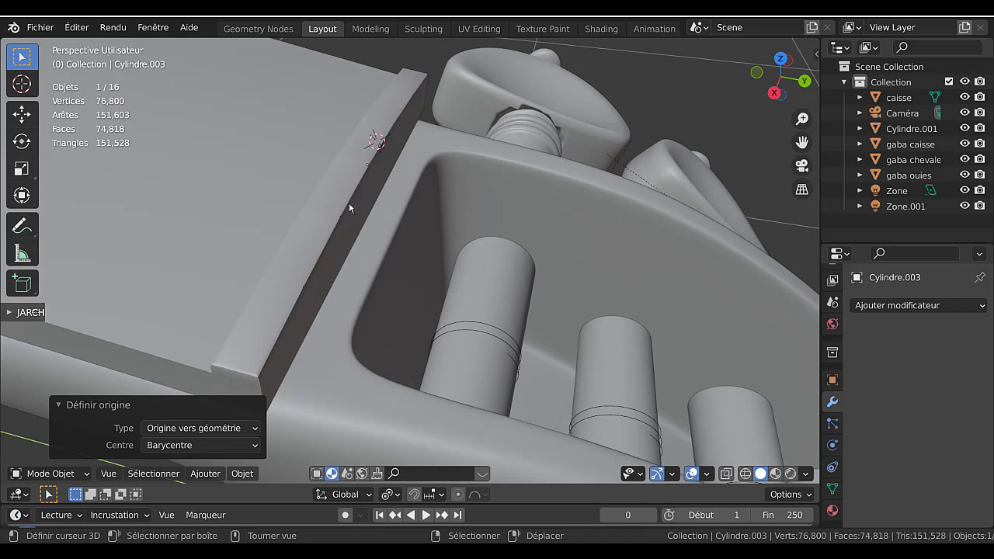
middle_drag(349, 202, 389, 268)
key(g)
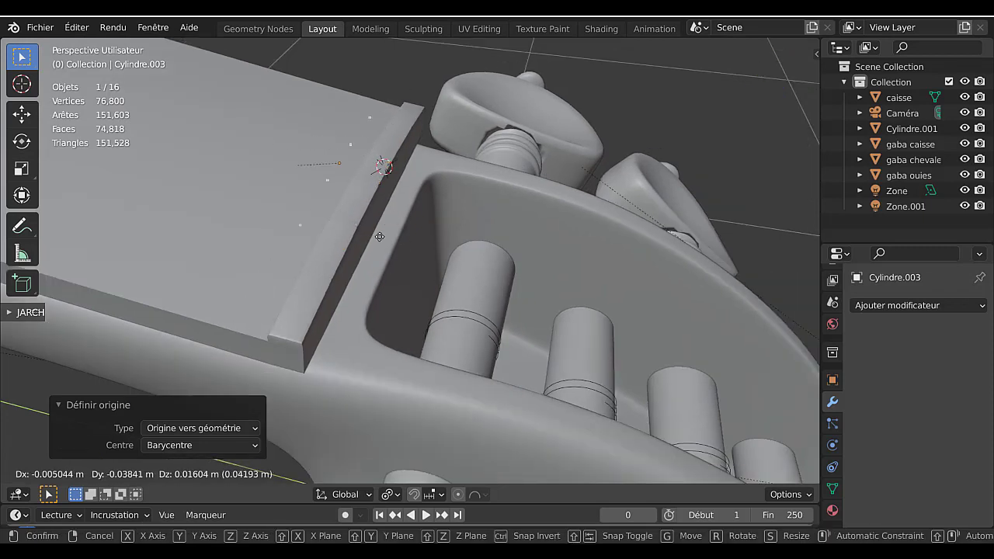
right_click(369, 243)
- Join the nut points with the peg coils into one object and test-move it without keeping the move
shift+click(460, 312)
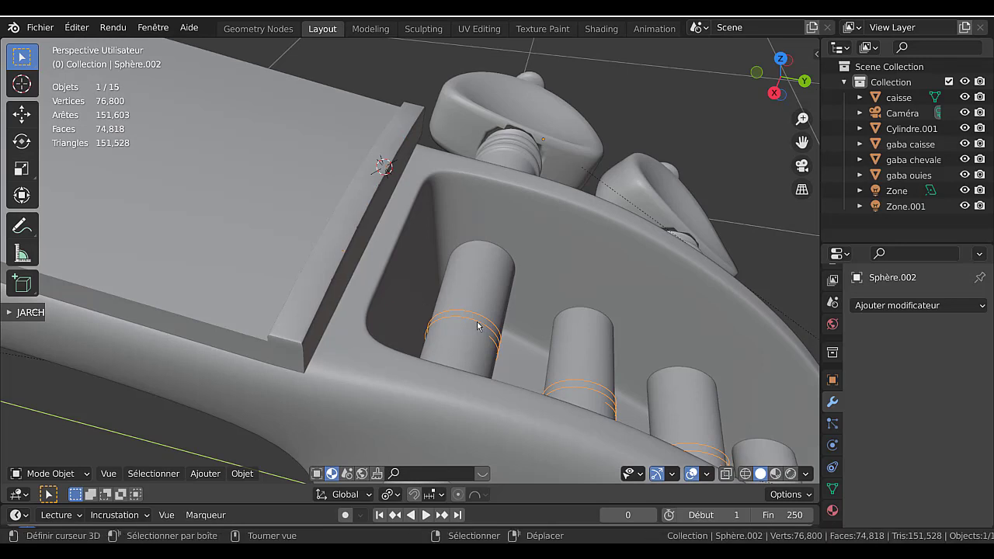
key(g)
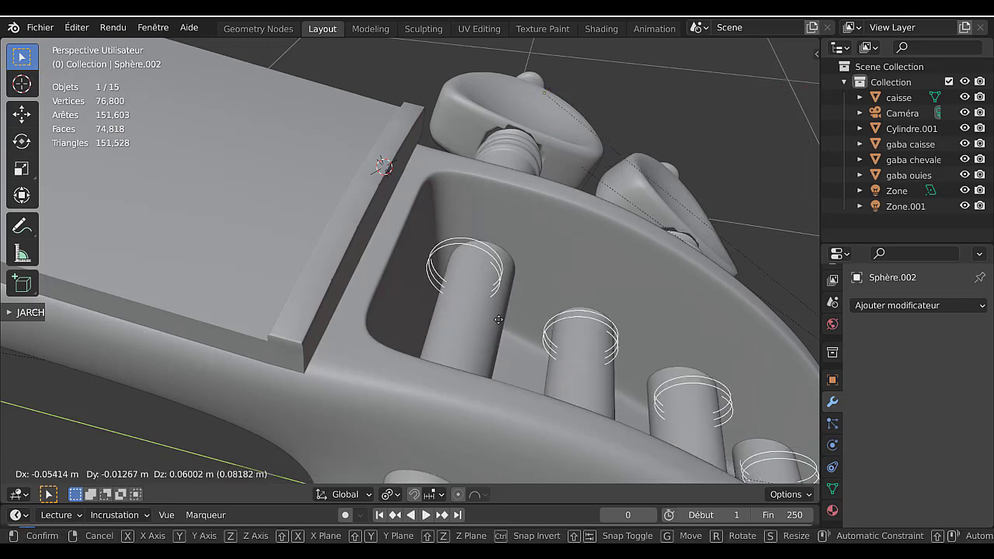
key(Escape)
mouse_move(487, 305)
middle_down()
mouse_move(464, 285)
mouse_move(472, 294)
middle_up()
scroll(455, 313, up, 3)
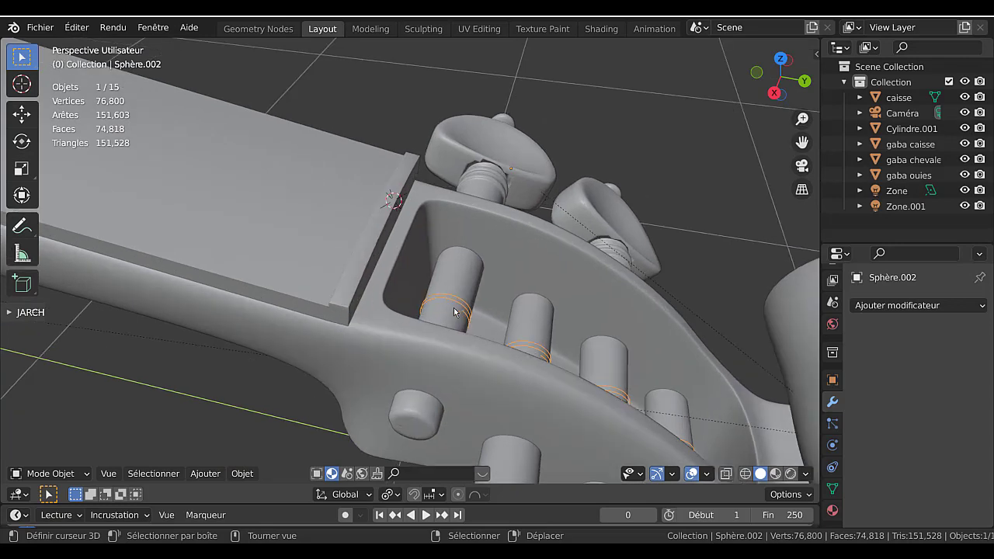
- Isolate the joined coils object, open its mesh for editing and select the nut point nearest the first coil
key(Tab)
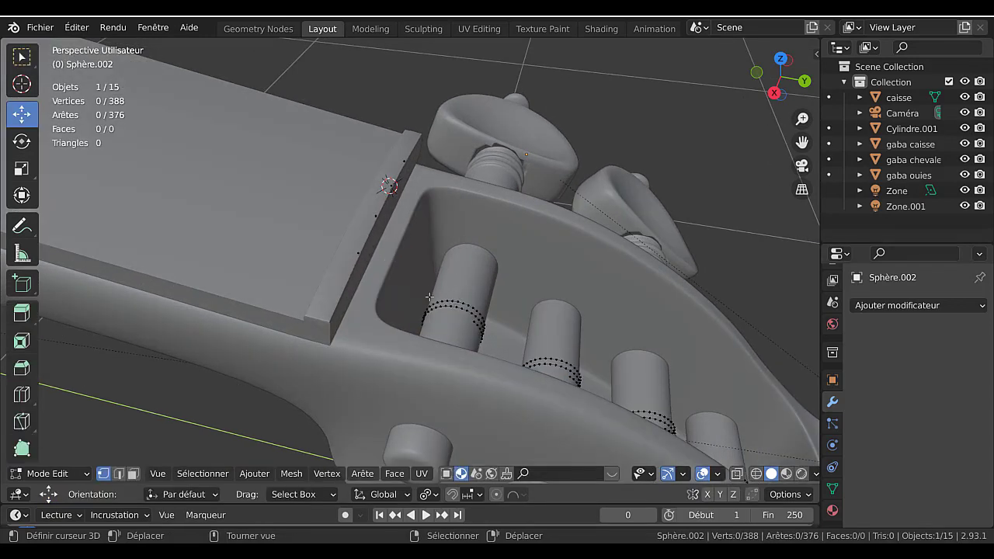
key(Tab)
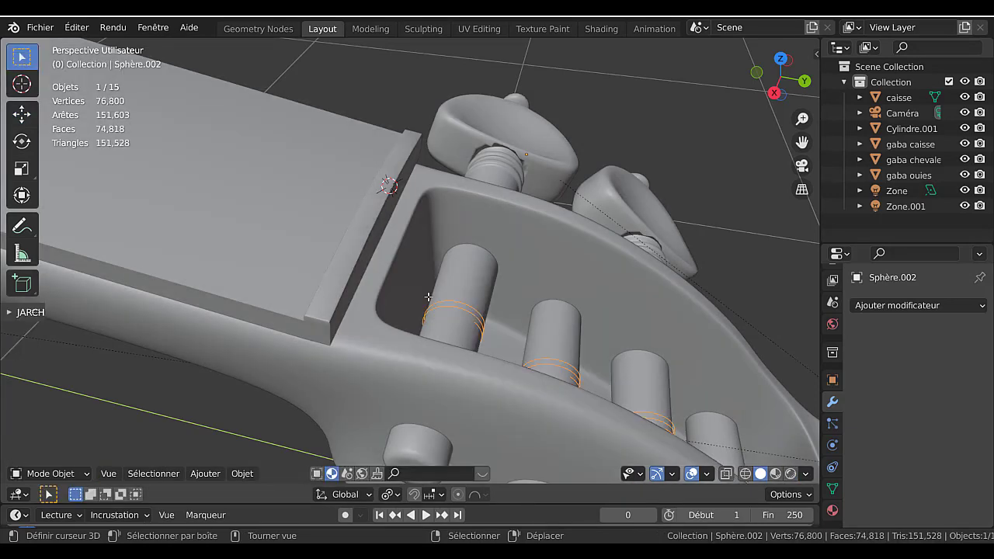
key(KP_Divide)
key(Tab)
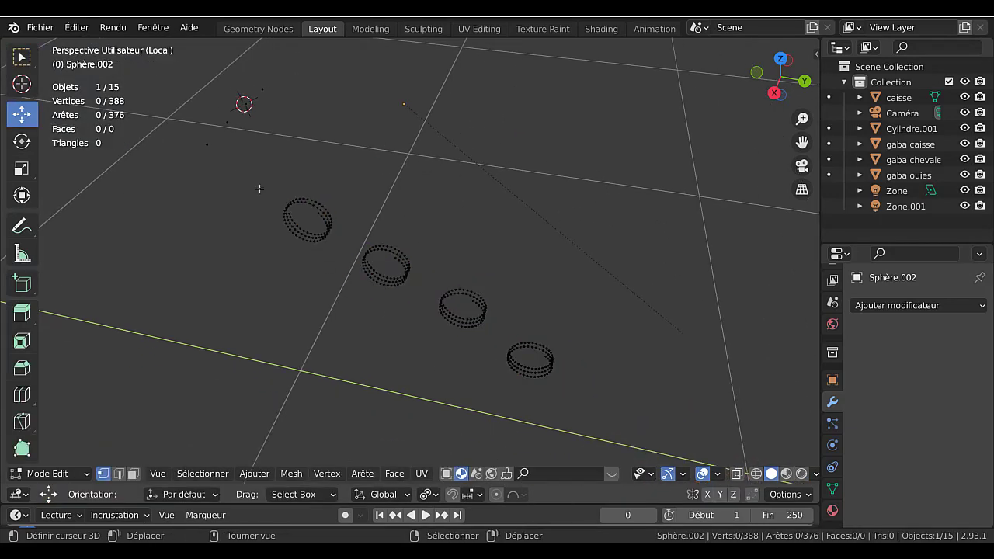
middle_drag(260, 189, 431, 165)
right_drag(349, 206, 331, 215)
scroll(331, 217, up, 3)
shift+middle_drag(335, 202, 357, 250)
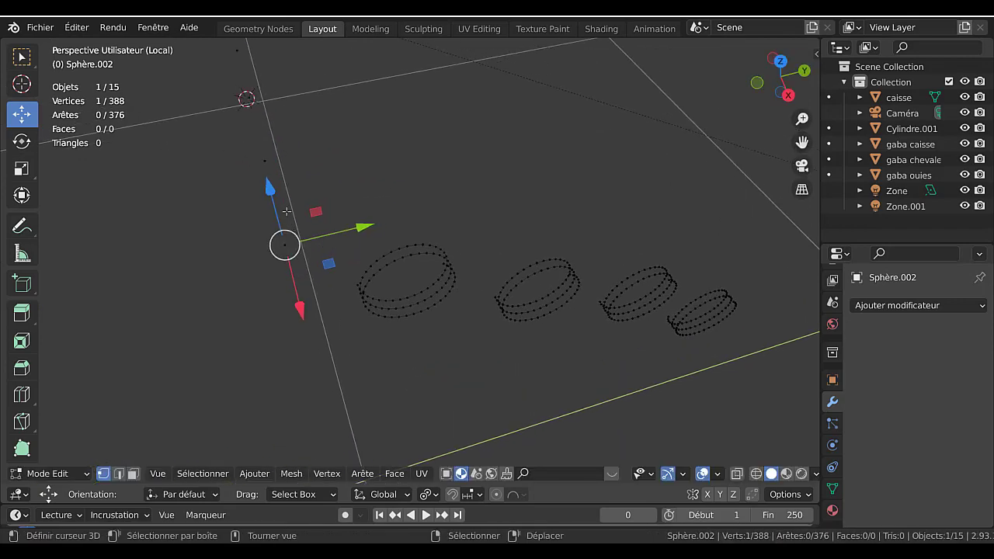
mouse_move(344, 178)
middle_down()
mouse_move(288, 193)
mouse_move(337, 185)
middle_up()
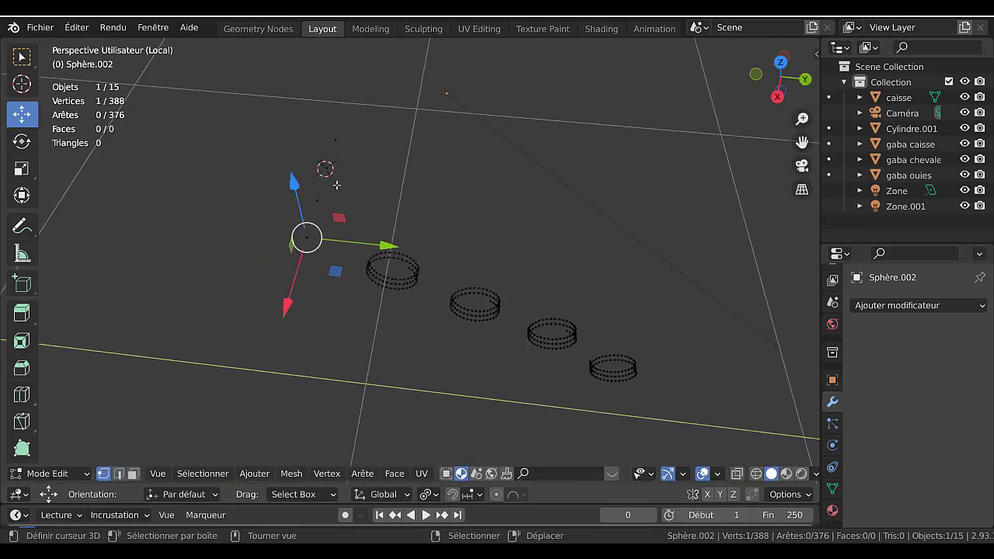
- Merge all vertices of the coils and nut points by distance, using 0.0001 m
key(a)
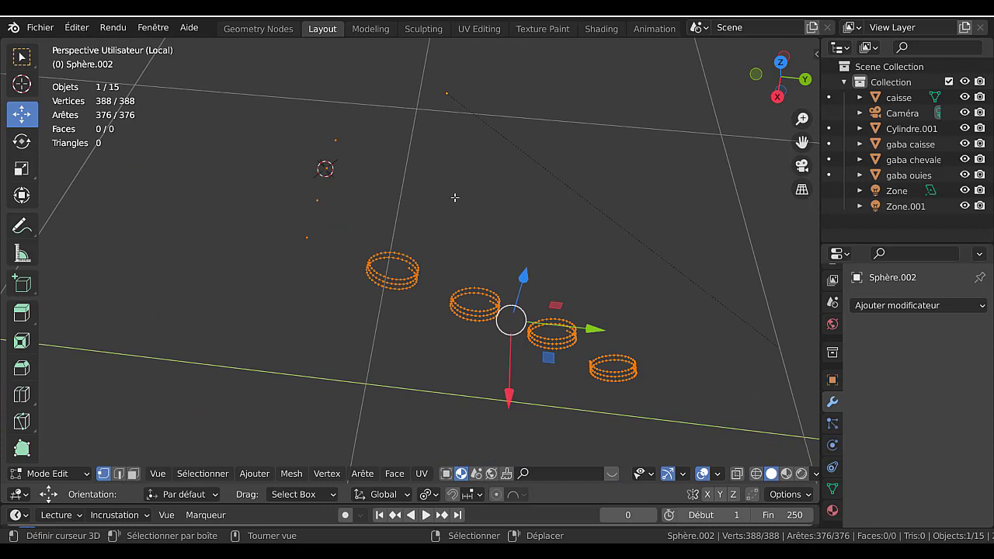
key(m)
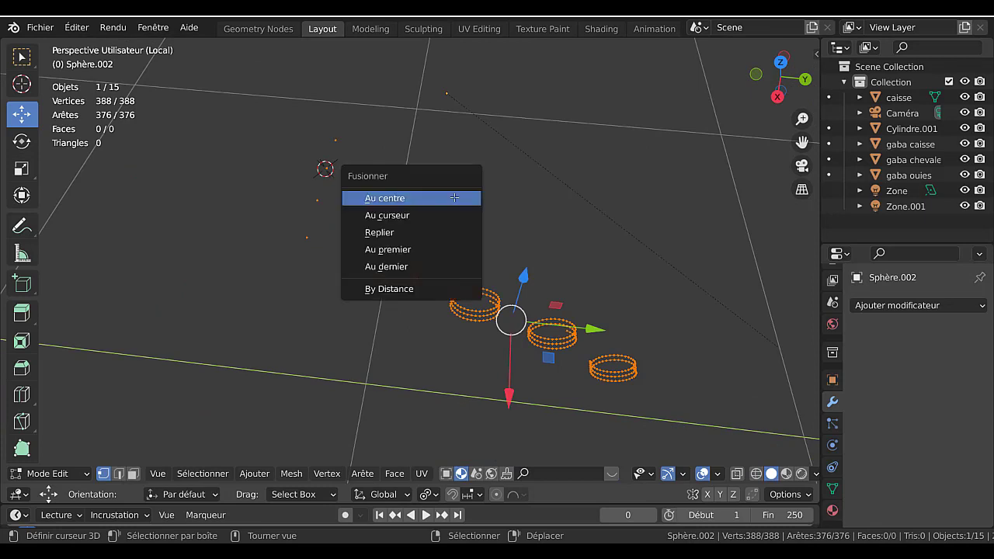
click(399, 289)
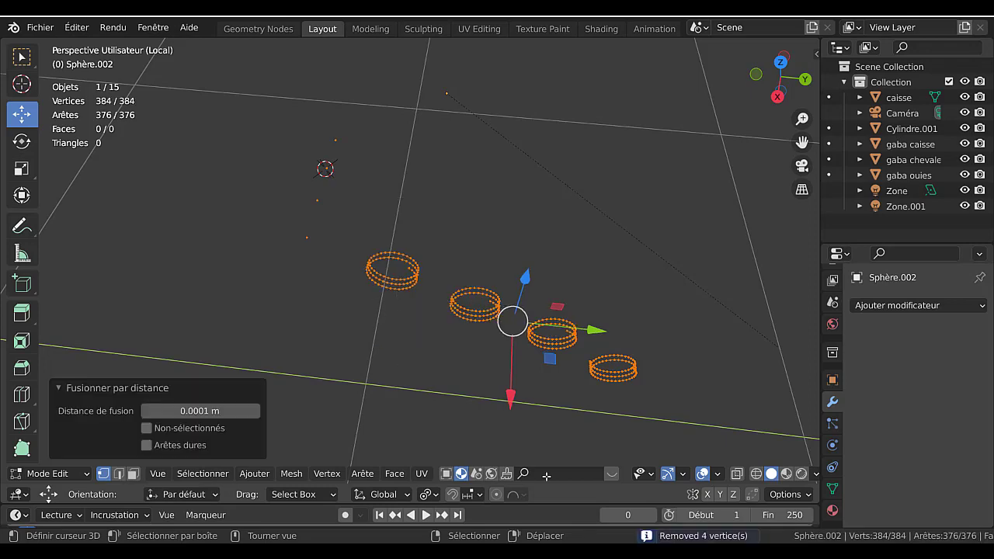
- Select the whole coil nearest the nut, exit local view and move the coil about 0.102 m along X in top view
scroll(390, 255, up, 3)
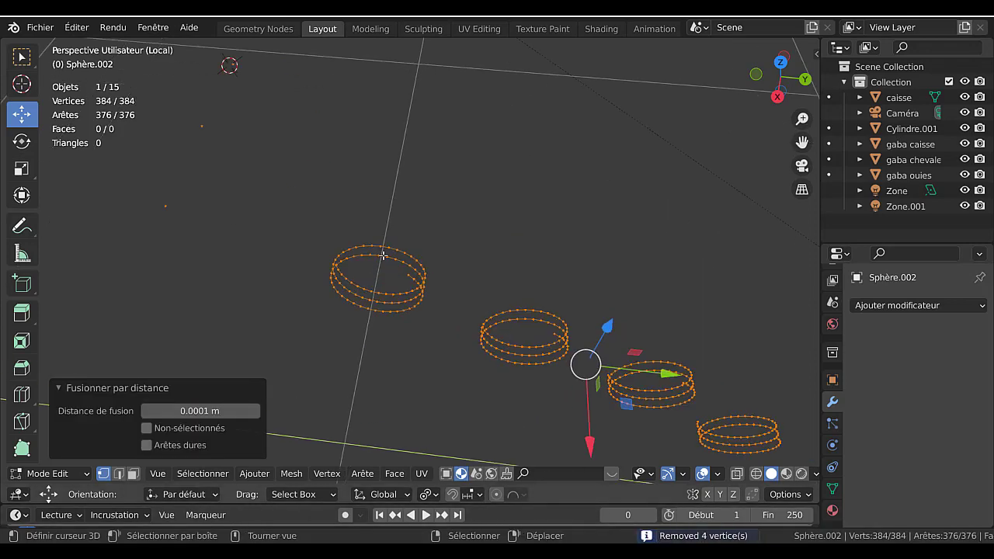
scroll(384, 255, down, 2)
middle_drag(394, 249, 419, 278)
click(451, 275)
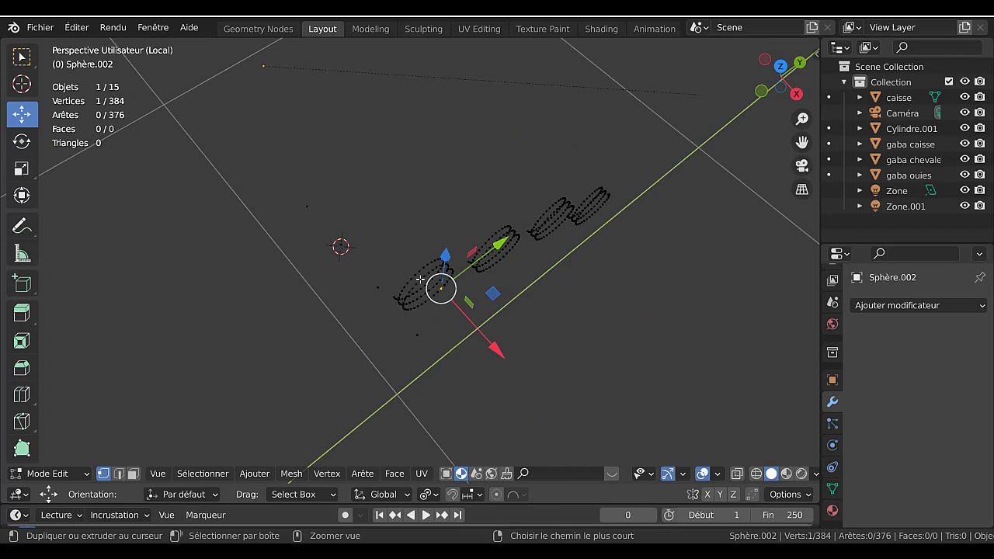
key(ctrl+l)
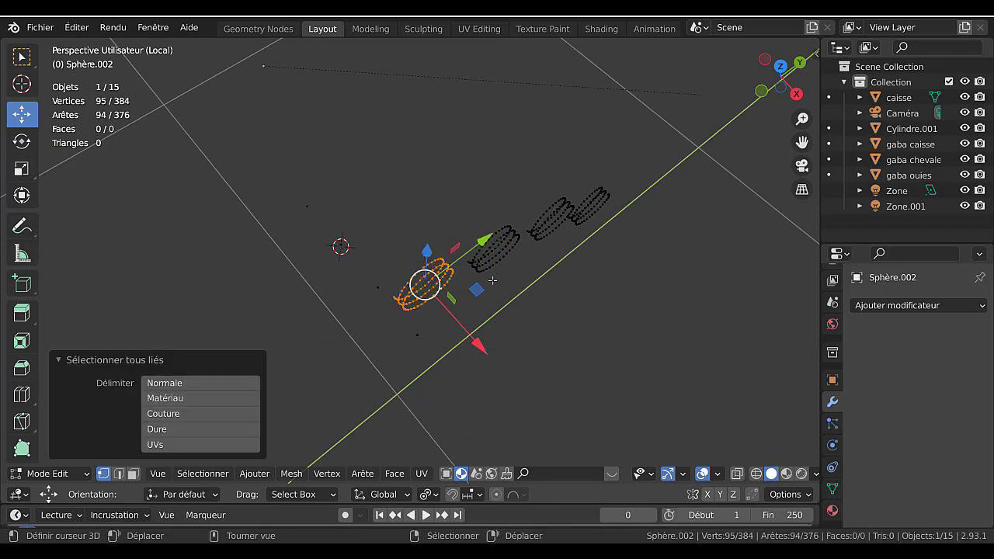
key(KP_Divide)
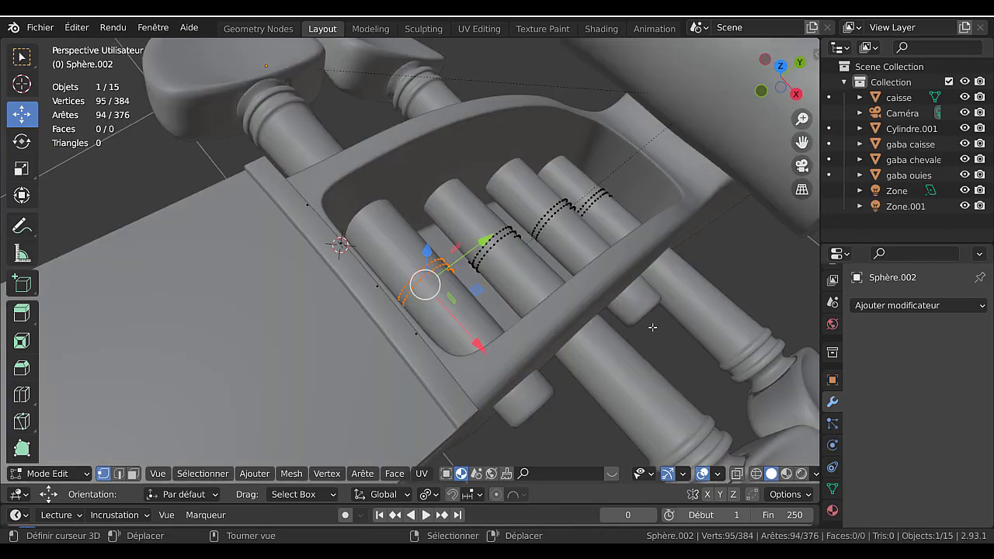
key(KP_7)
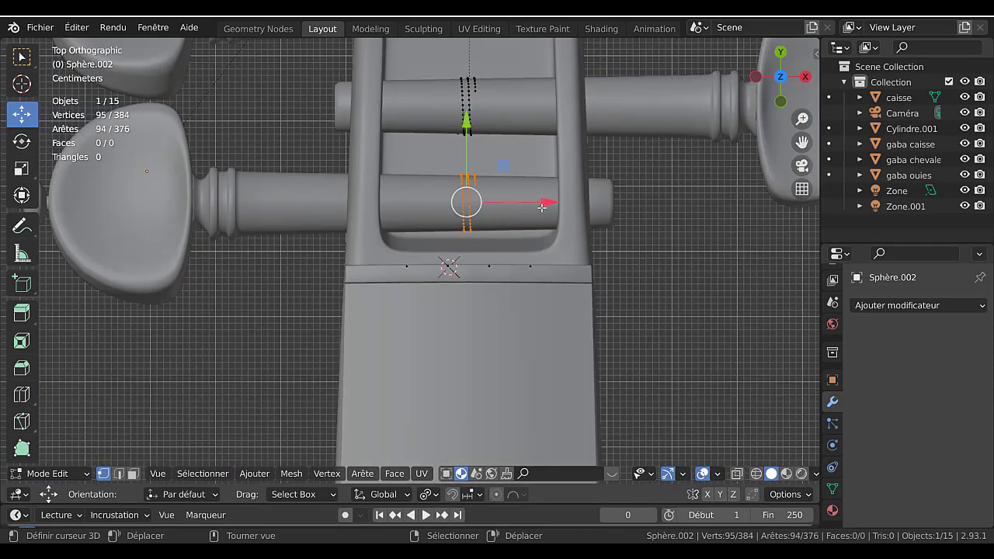
drag(546, 203, 611, 204)
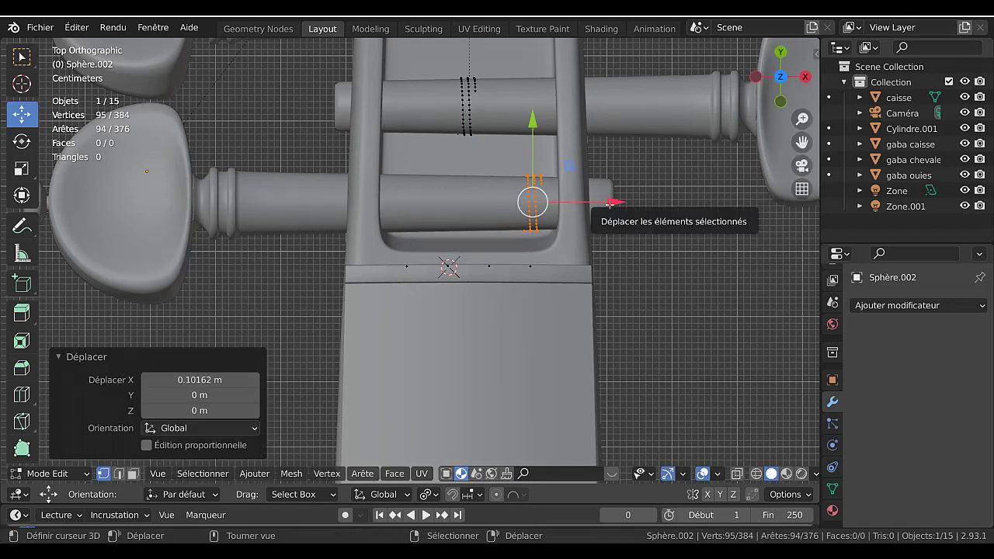
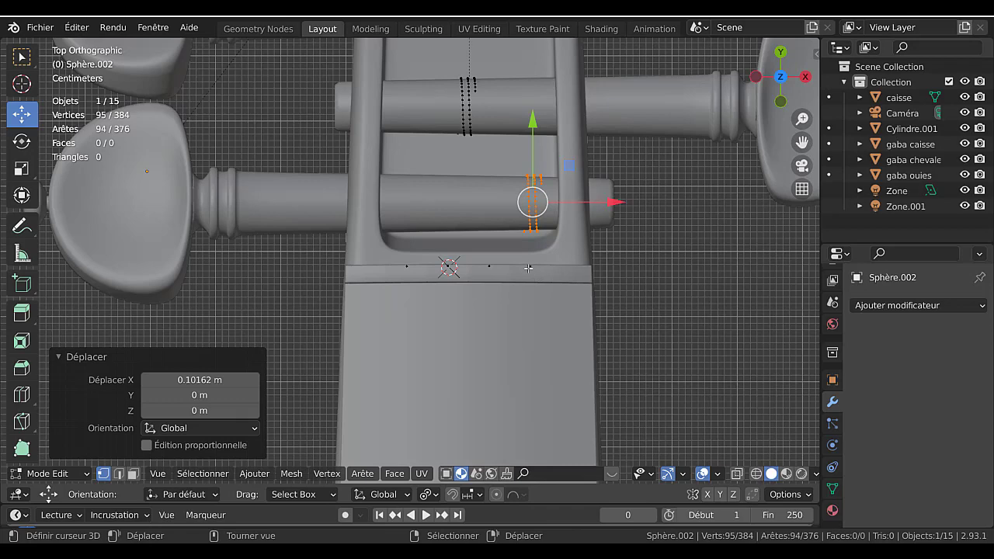
- Select the whole coil on the peg farthest from the nut and move it along X by about 0.072 m, then by -0.146 m
shift+middle_drag(646, 277, 618, 425)
click(438, 105)
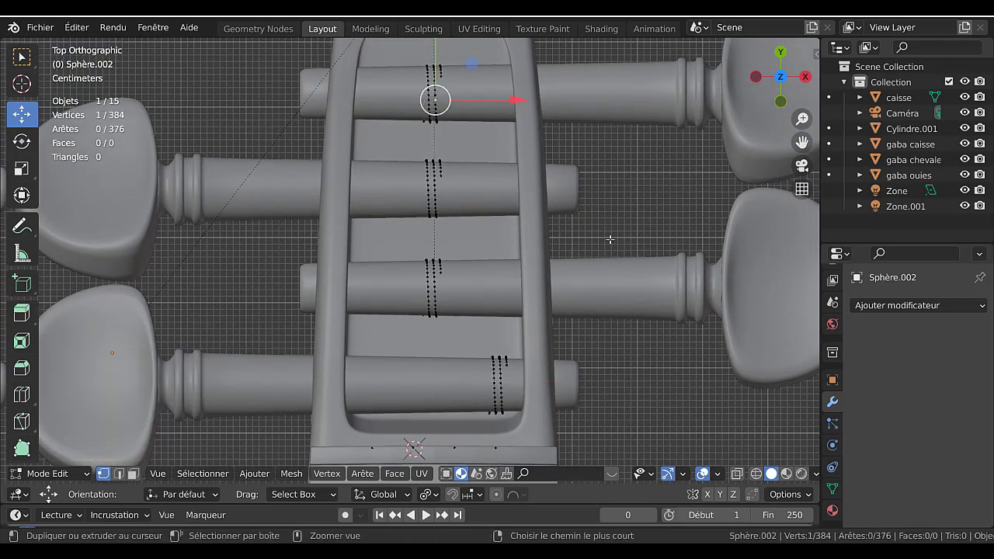
key(ctrl+l)
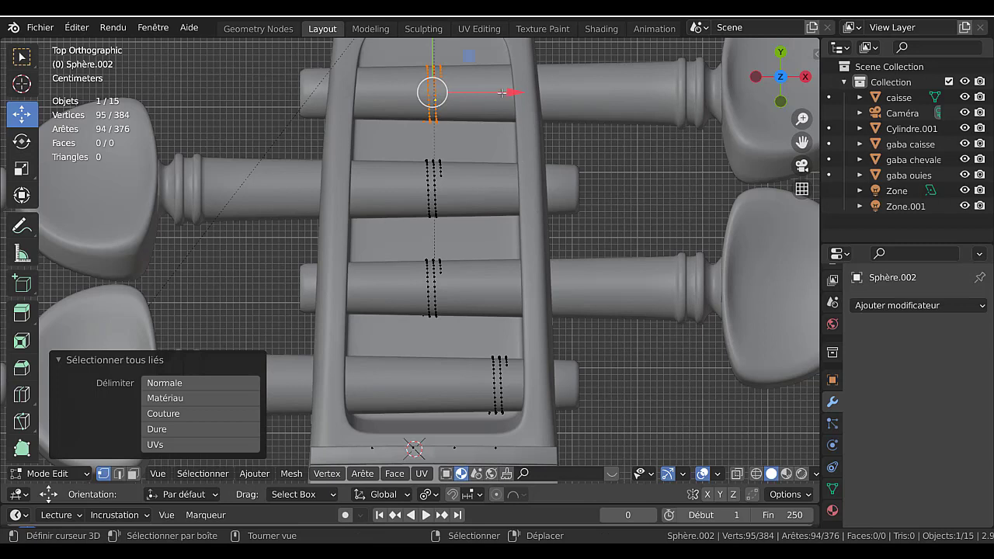
drag(511, 93, 560, 93)
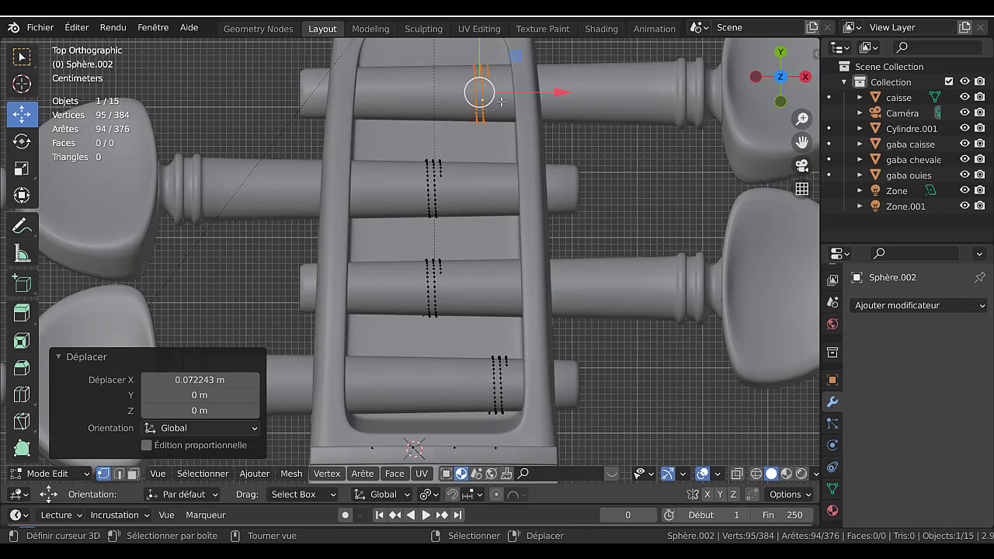
drag(501, 102, 405, 102)
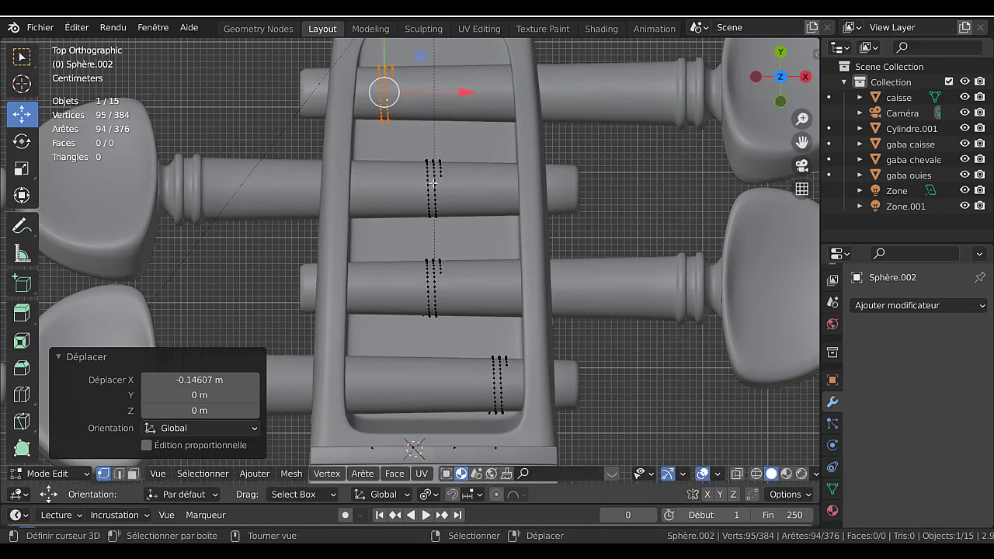
- Shift the third peg's coil along positive X toward the pegbox wall, and the second peg's coil by about -0.067 m along X
click(434, 180)
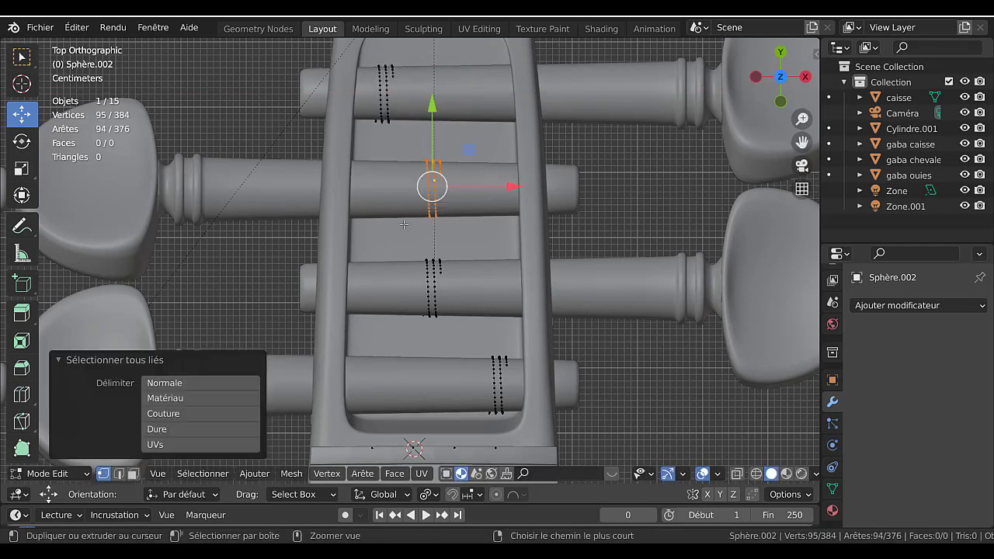
key(ctrl+l)
drag(513, 186, 573, 186)
click(432, 275)
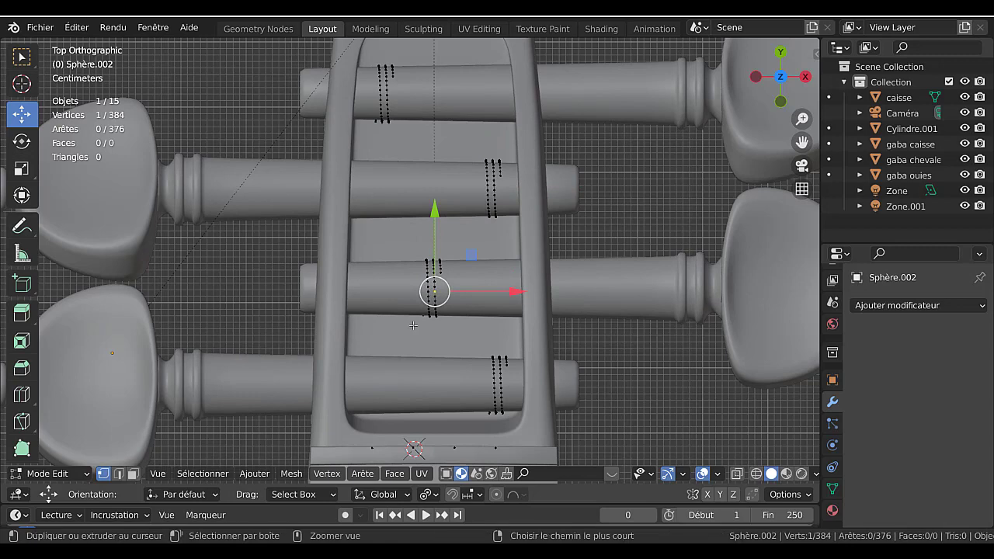
key(ctrl+l)
drag(494, 280, 471, 296)
- Merge the end vertex of the coil nearest the nut into the outermost nut point on the positive X side, using "Au dernier"
middle_drag(471, 297, 392, 346)
shift+middle_drag(292, 361, 352, 244)
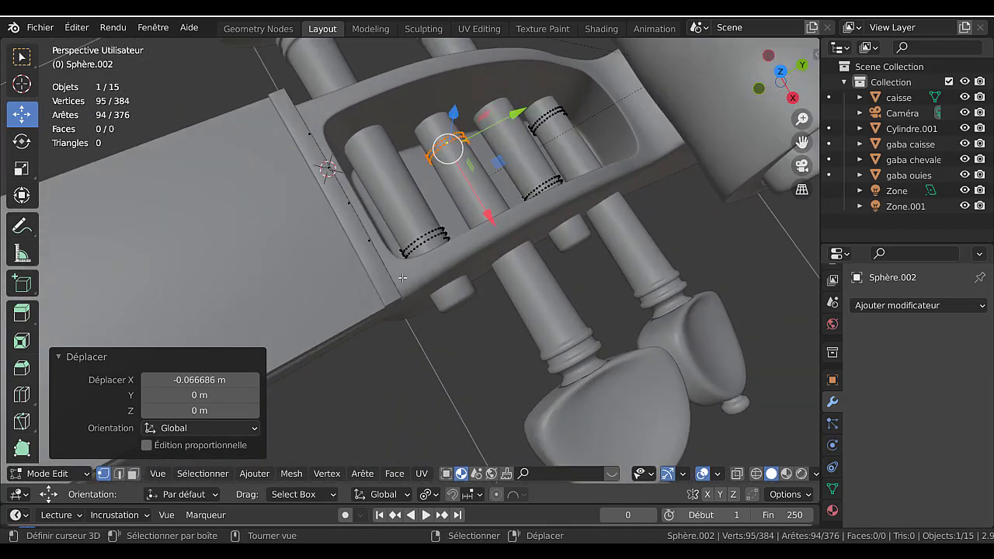
scroll(351, 243, up, 3)
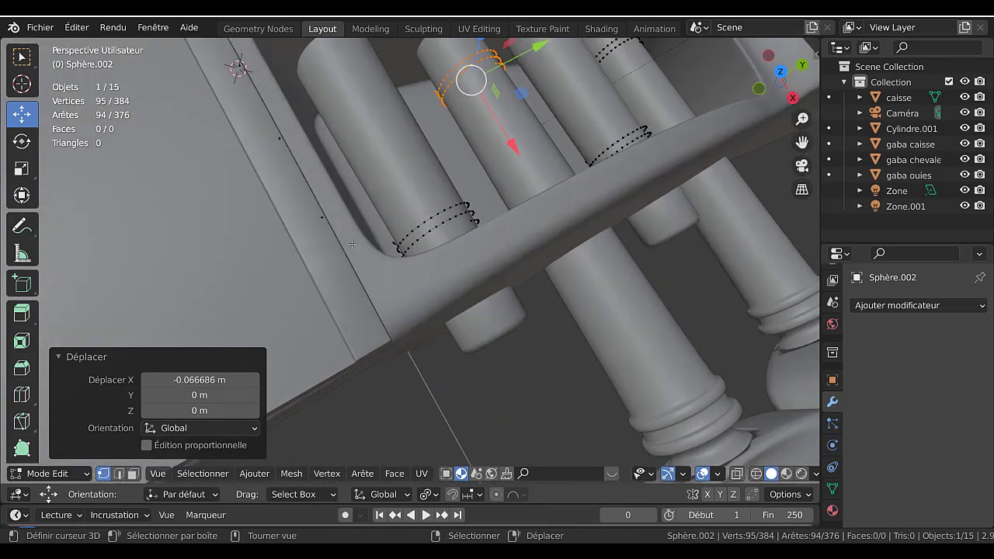
click(466, 222)
middle_drag(466, 221, 472, 215)
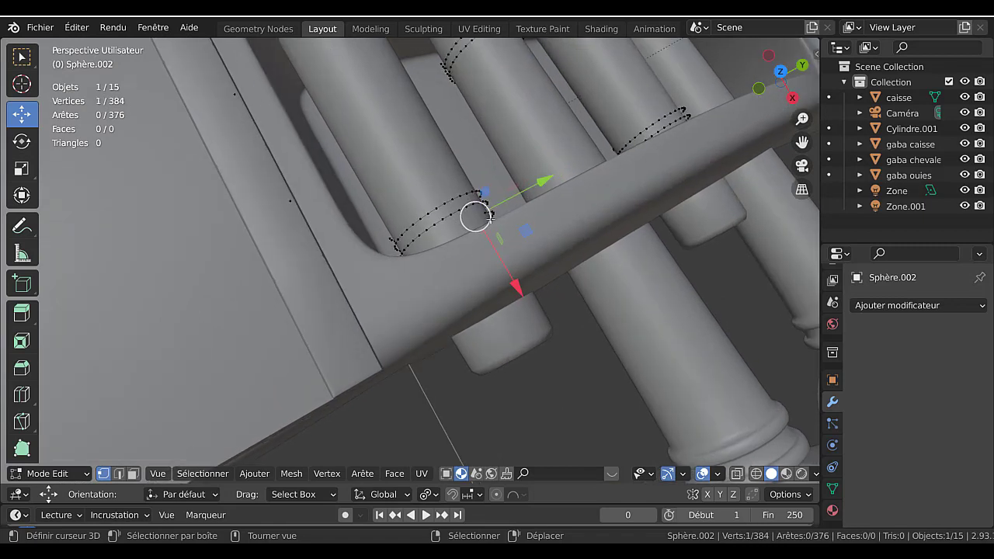
right_click(483, 215)
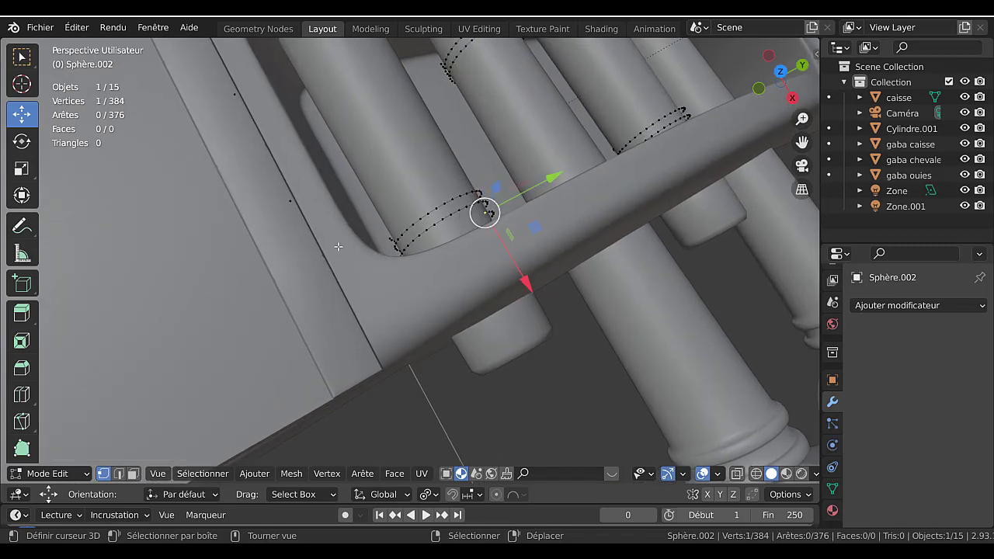
shift+right_click(291, 202)
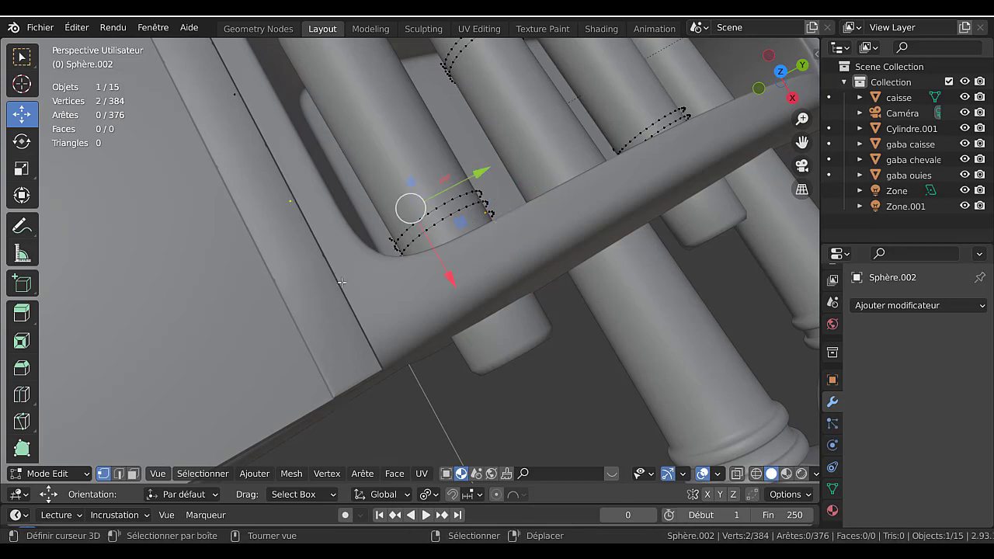
key(m)
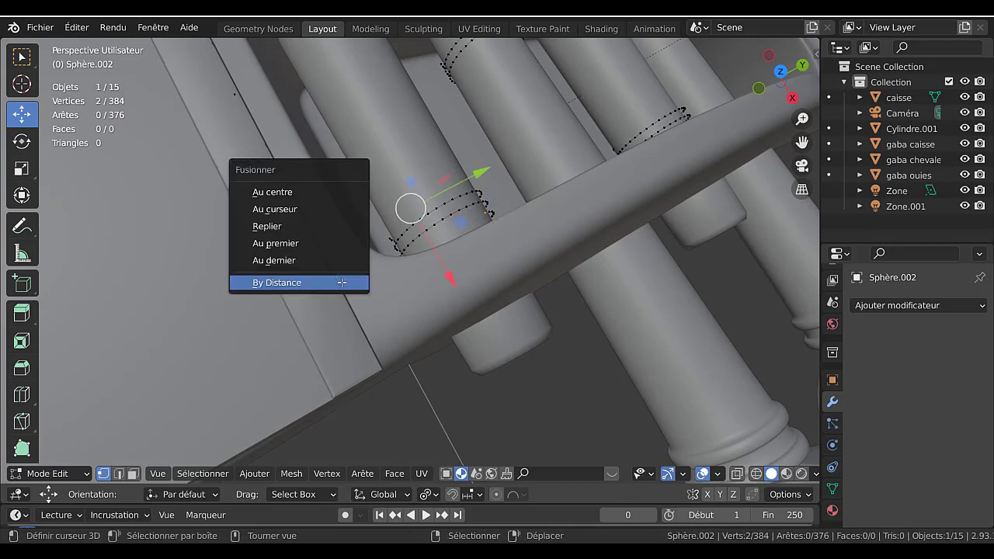
click(278, 264)
middle_drag(278, 264, 282, 213)
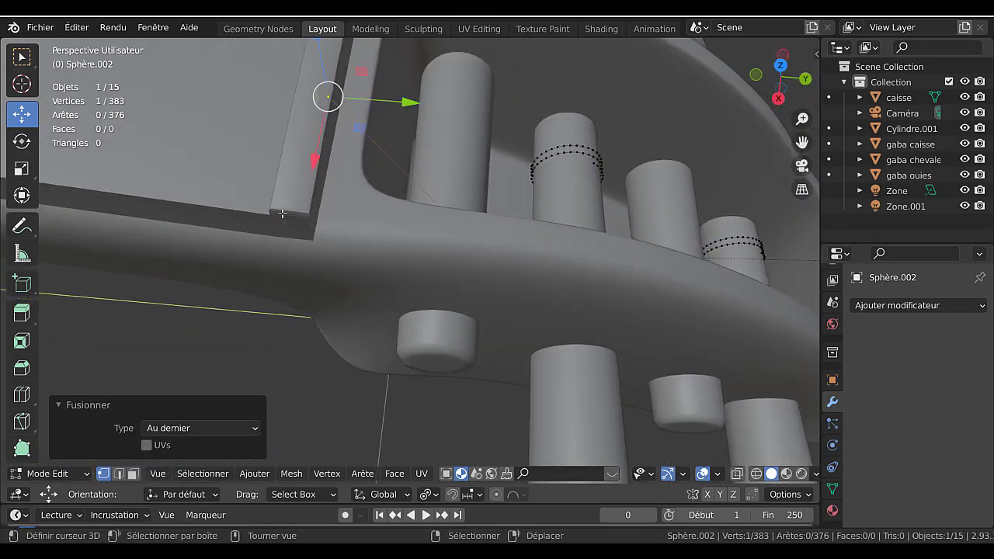
- Merge the end vertex of the third peg's coil into the second nut point from the positive X side, using "Au dernier"
scroll(282, 214, down, 1)
middle_drag(354, 156, 514, 256)
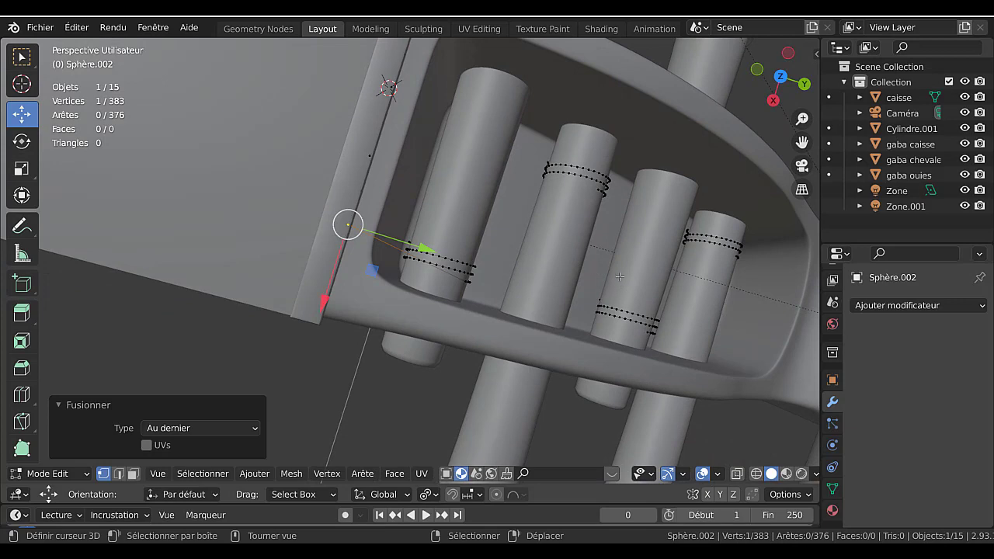
scroll(575, 278, up, 8)
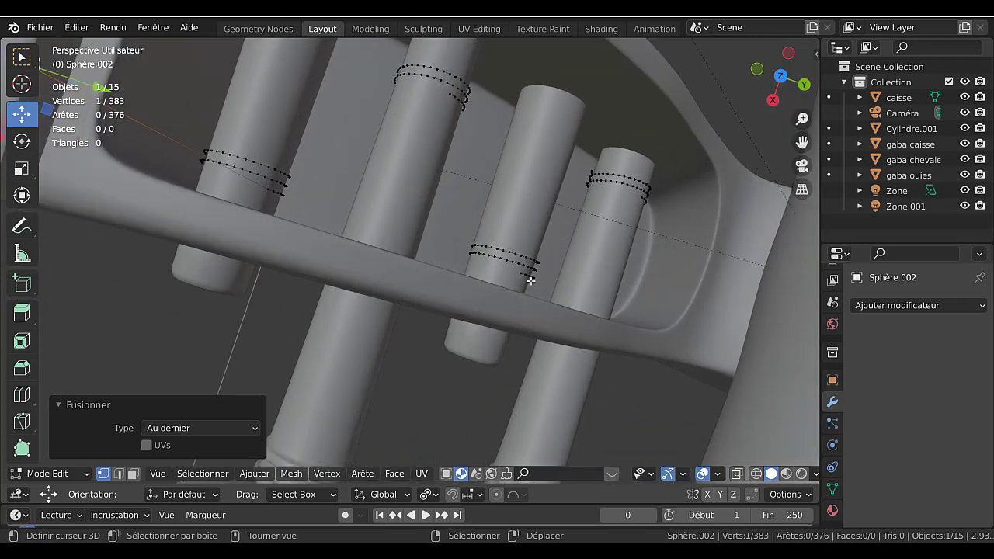
click(520, 274)
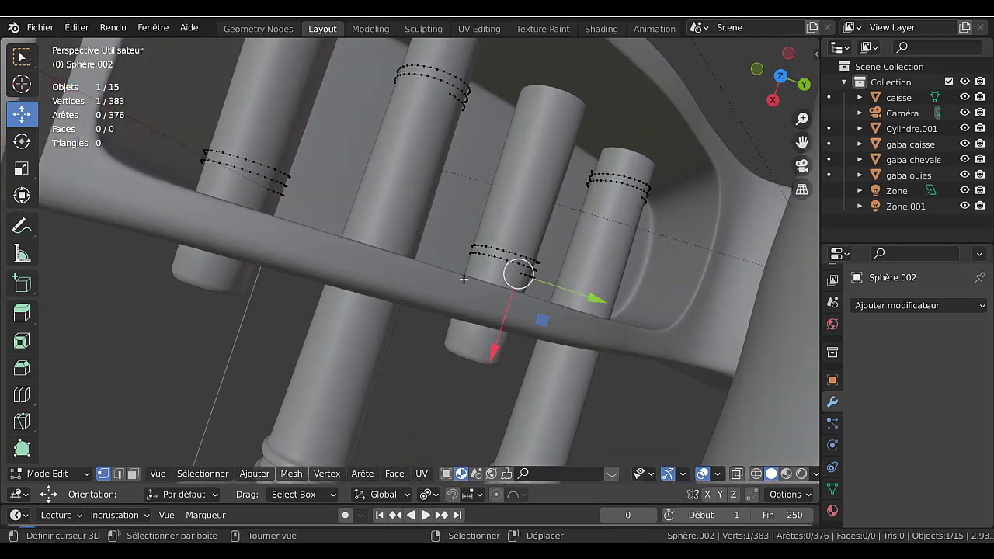
scroll(487, 274, down, 1)
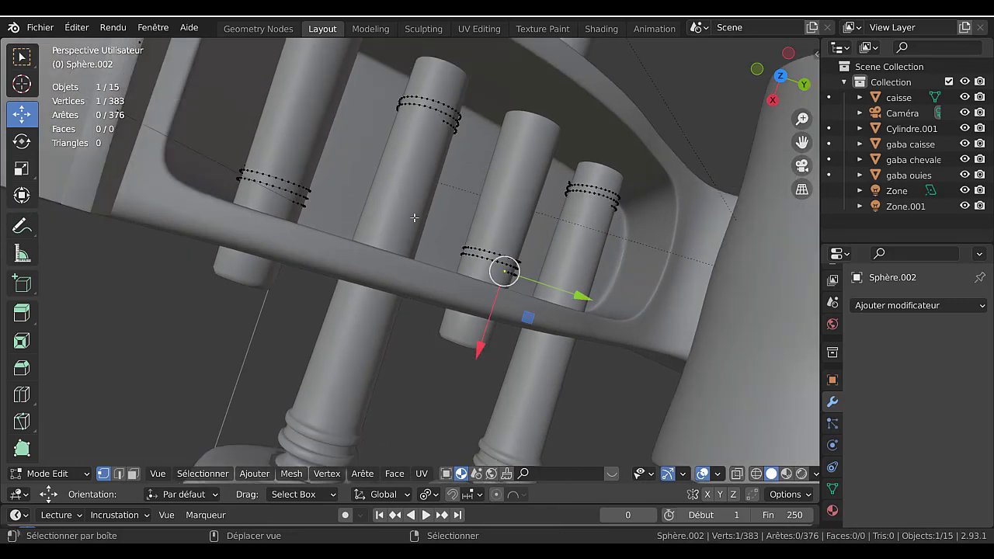
shift+middle_drag(414, 217, 525, 309)
shift+click(321, 187)
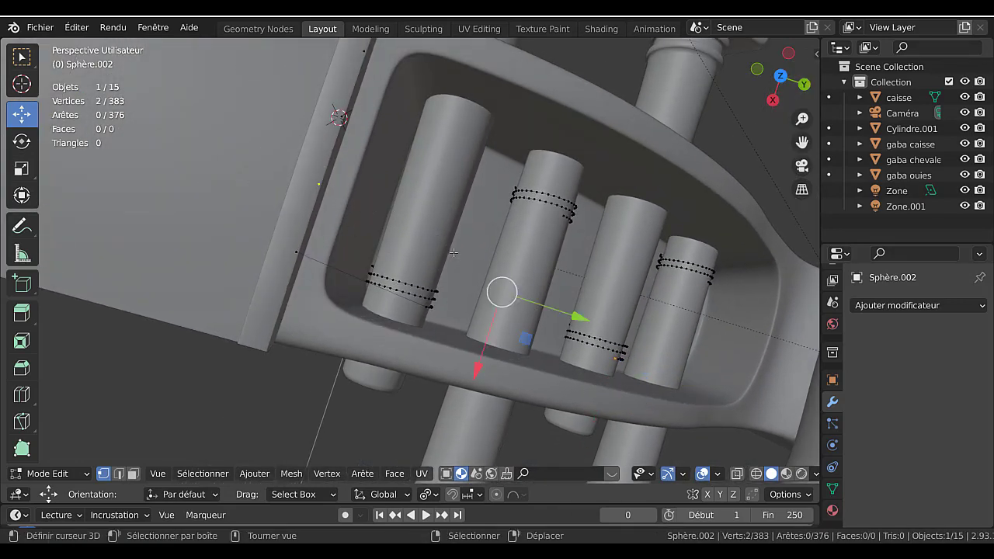
key(m)
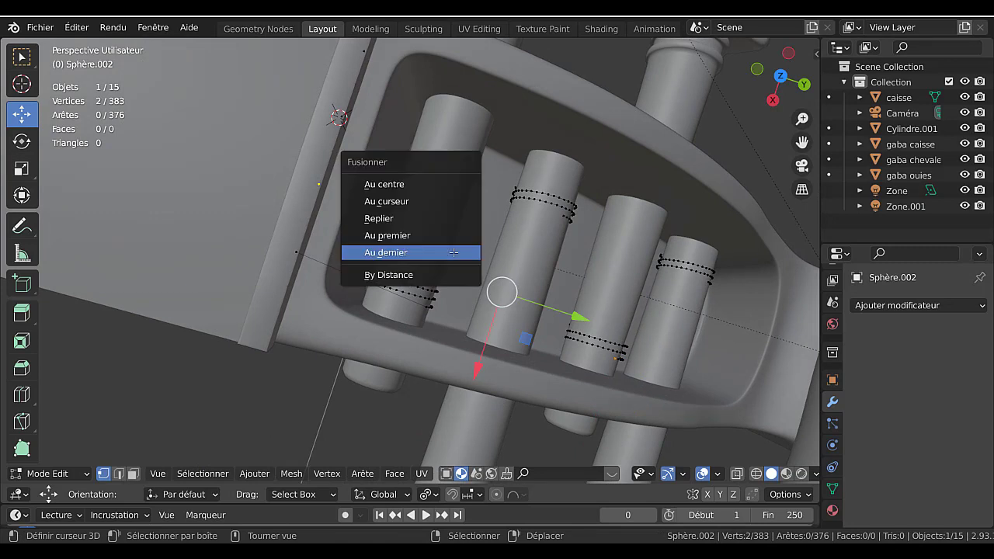
click(387, 254)
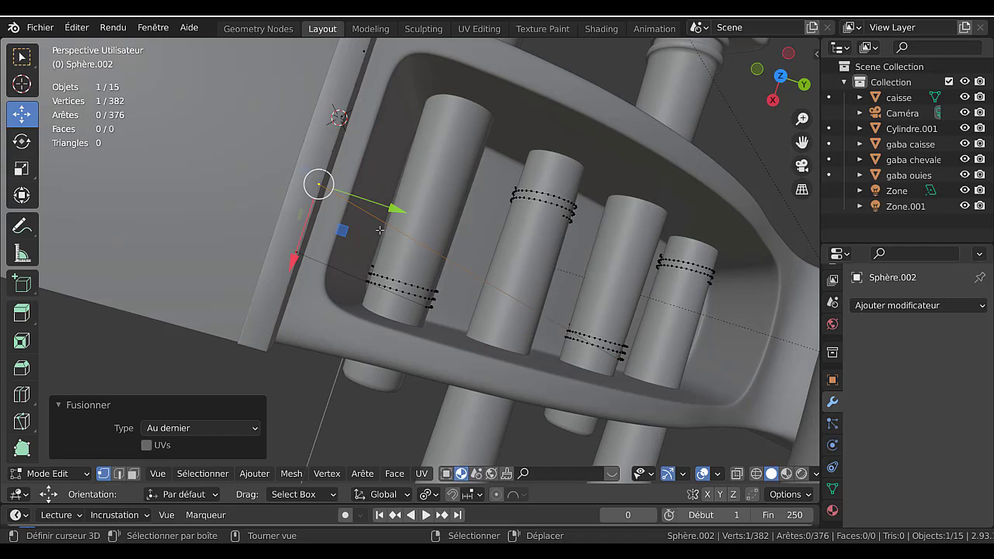
- Merge the end vertex of the second peg's coil into the outermost nut point on the negative X side, using "Au dernier"
click(560, 215)
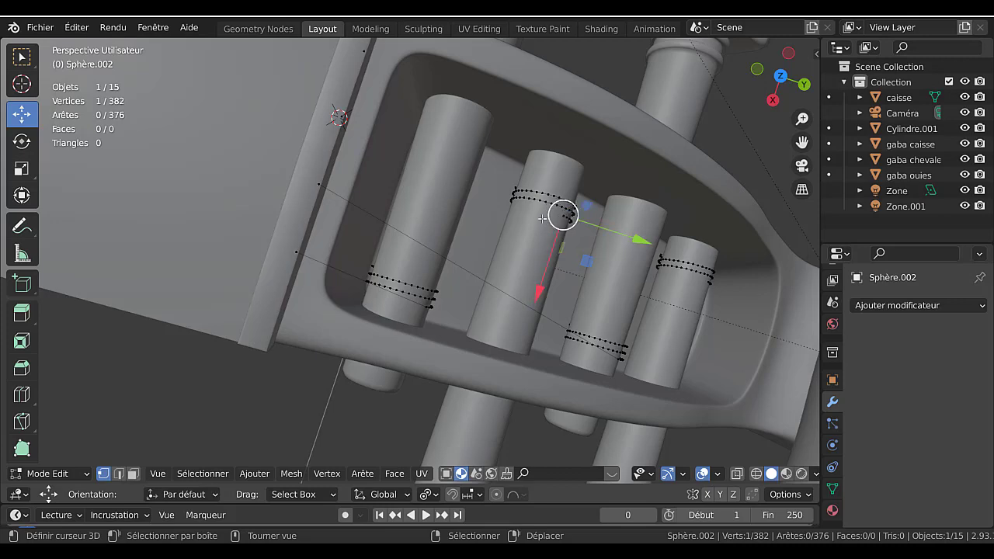
shift+middle_drag(517, 219, 396, 211)
scroll(396, 212, up, 5)
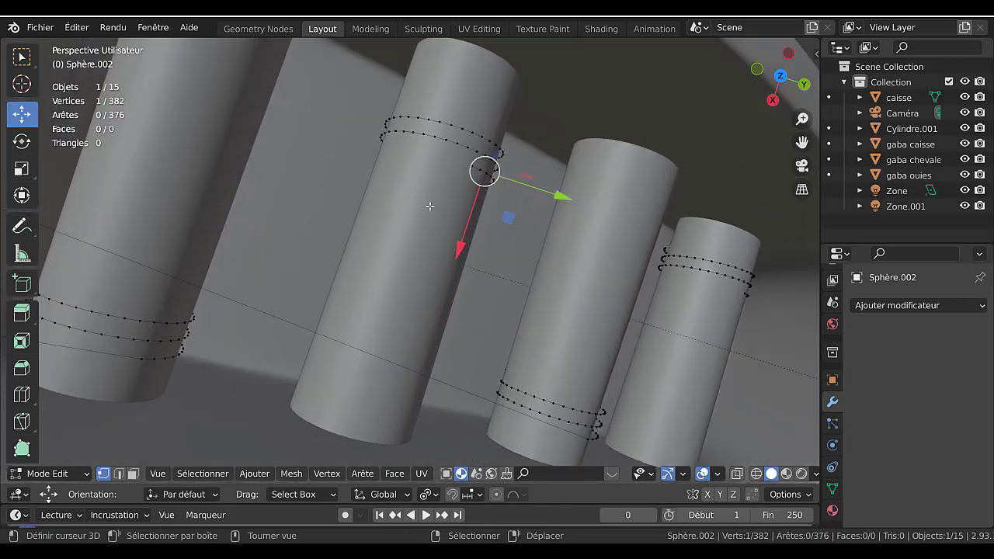
scroll(442, 175, down, 6)
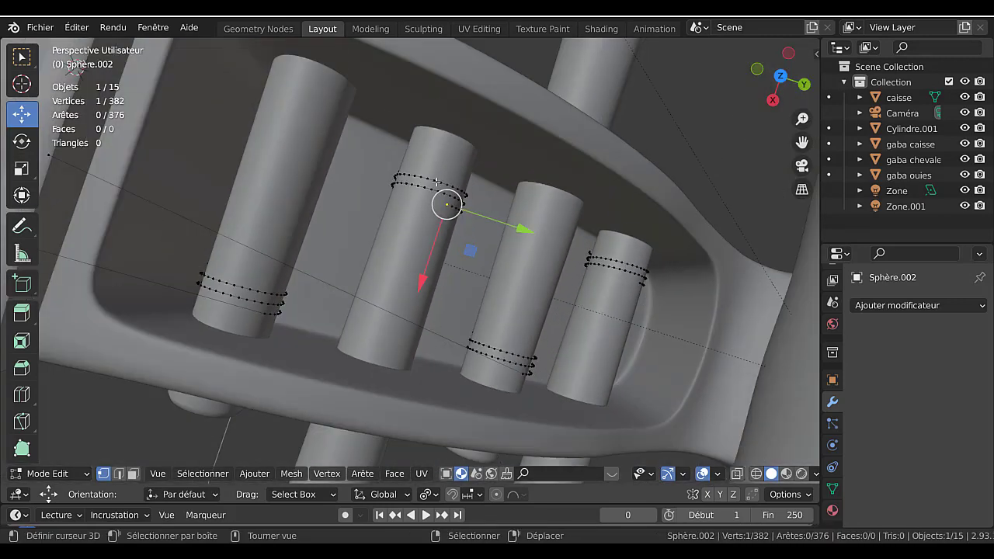
shift+middle_drag(378, 197, 449, 214)
scroll(448, 215, up, 1)
scroll(448, 215, up, 1)
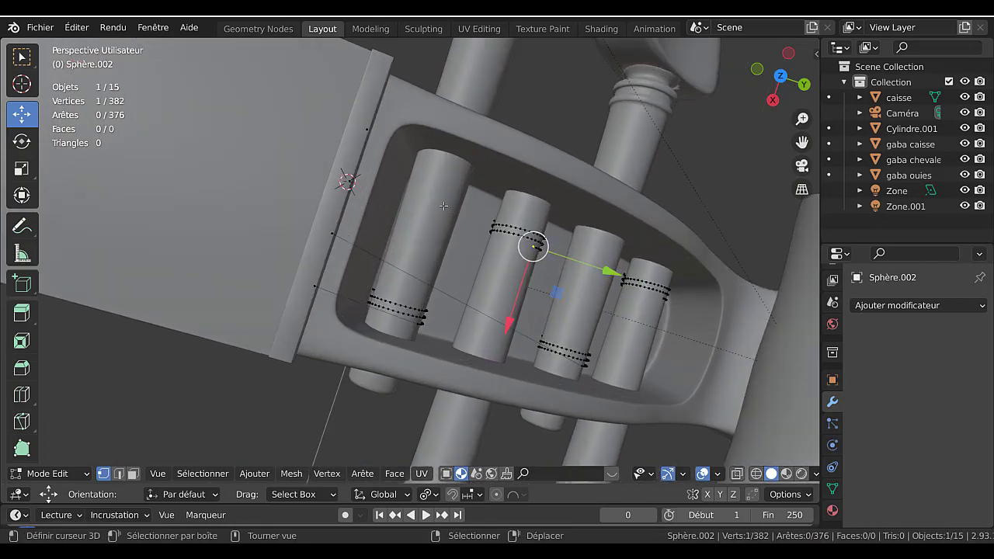
shift+click(369, 130)
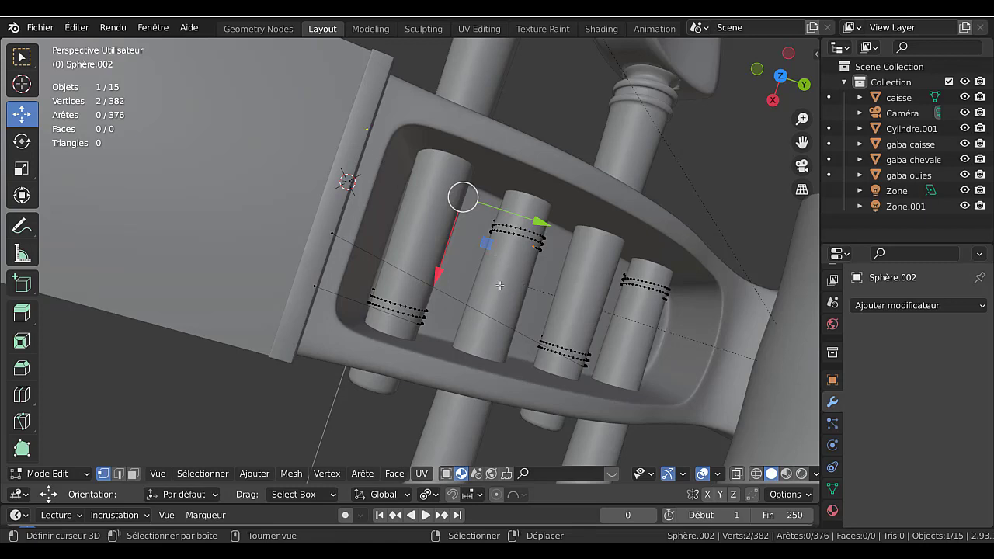
key(m)
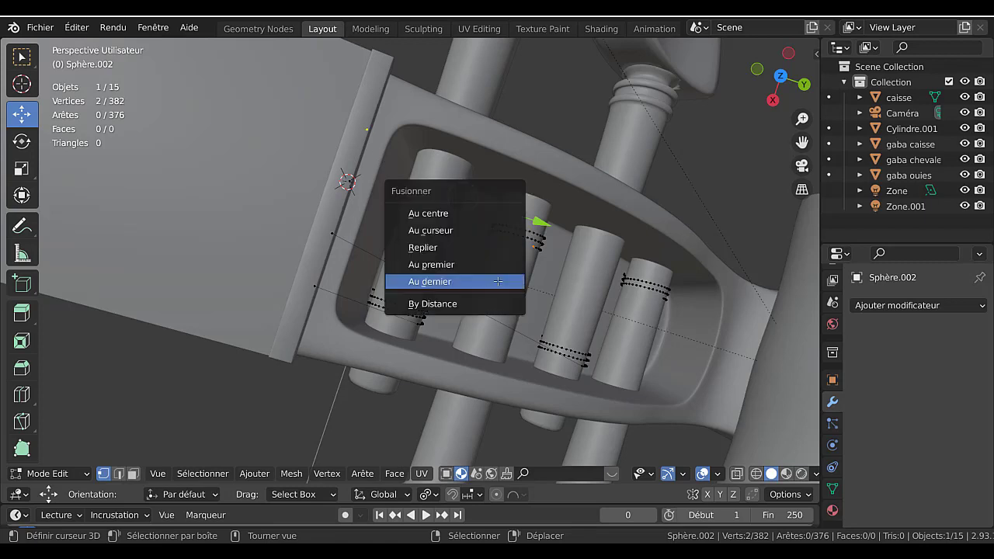
click(498, 281)
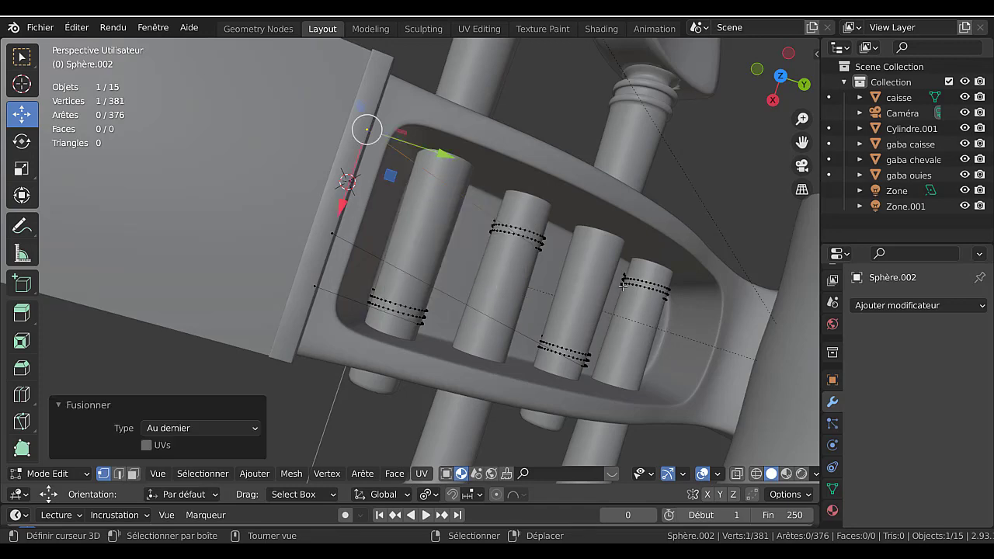
- Merge the end vertex of the fourth peg's coil, farthest from the nut, into the remaining nut point, using "Au dernier"
middle_drag(626, 280, 557, 276)
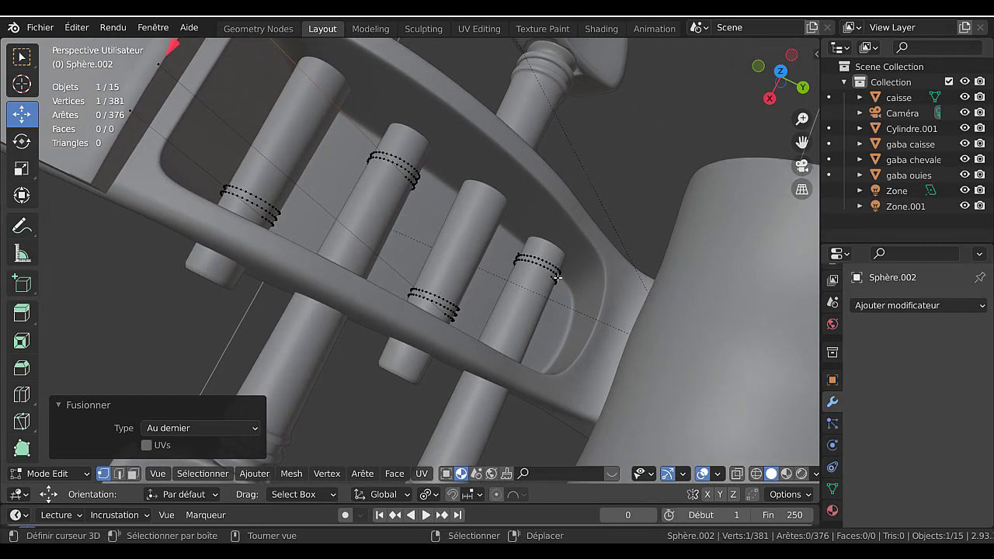
click(550, 275)
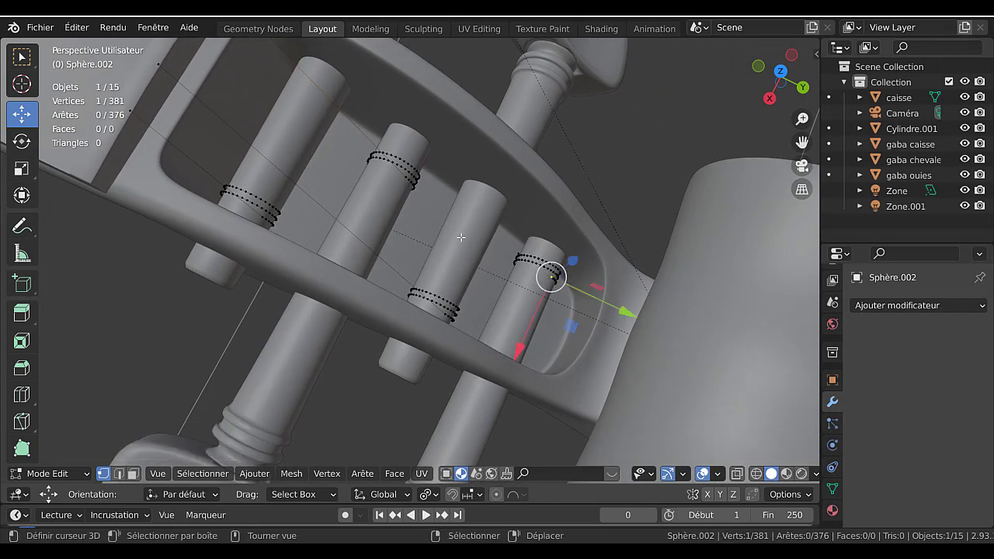
shift+middle_drag(461, 237, 567, 338)
shift+right_click(339, 167)
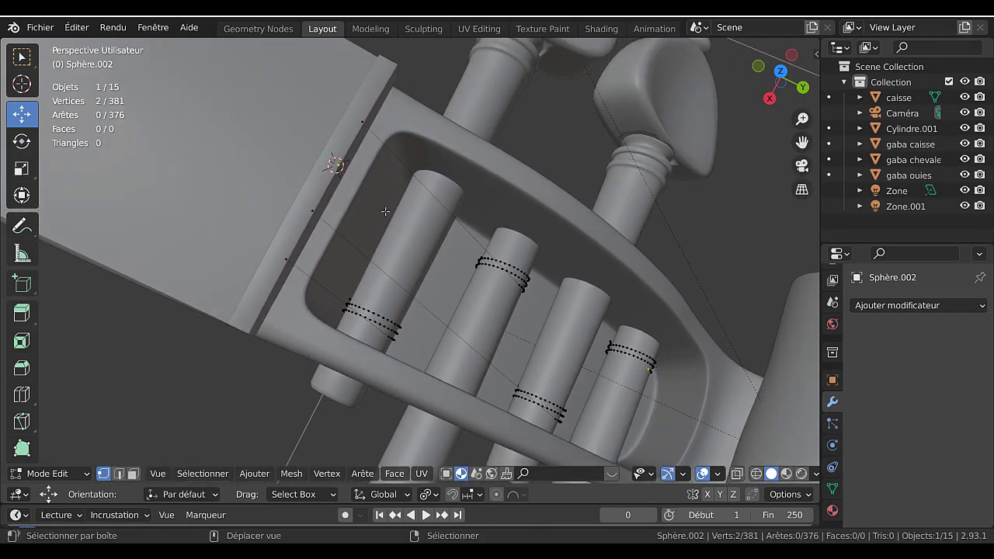
key(m)
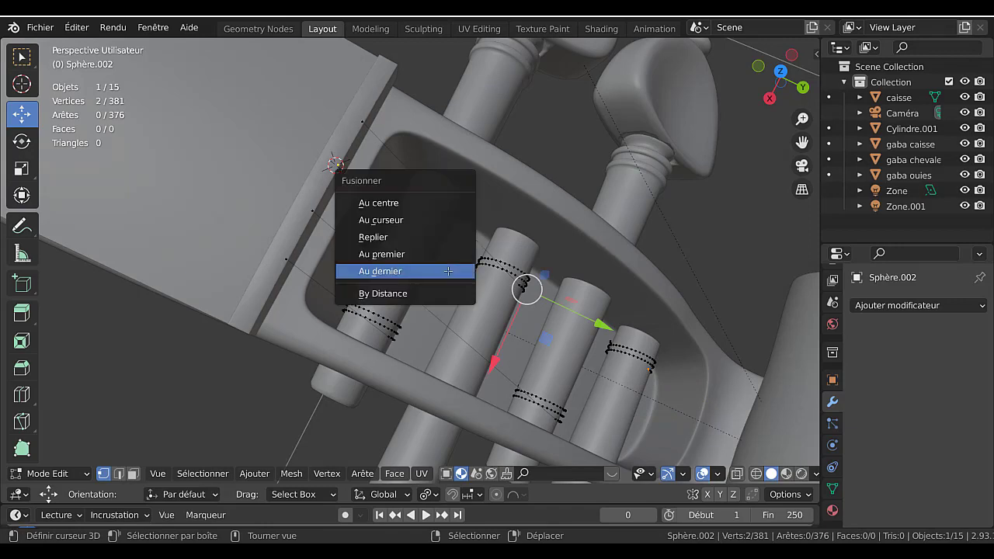
click(448, 271)
key(Tab)
- Mirror the coil on the peg nearest the nut by scaling it -1 along the global X axis
middle_drag(448, 273, 490, 297)
key(KP_7)
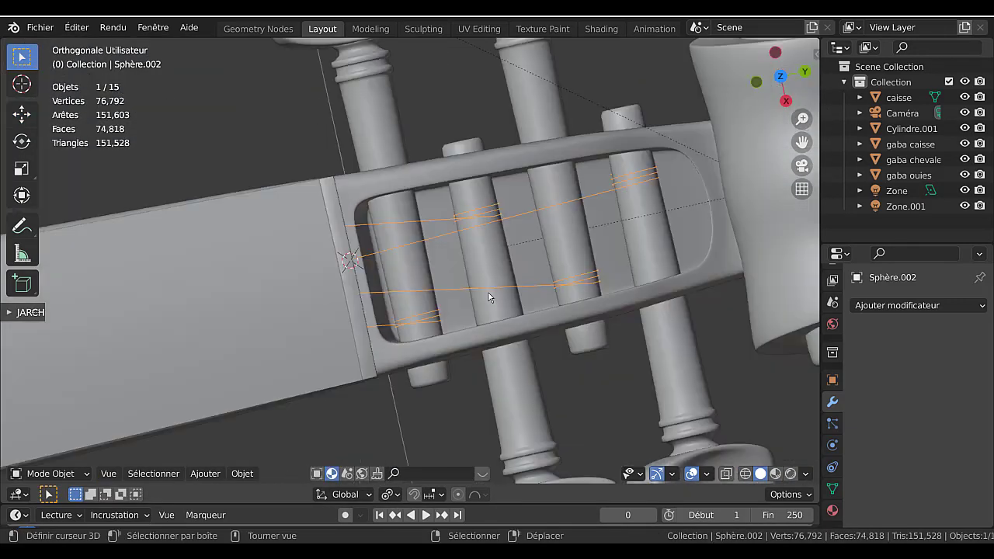
scroll(488, 297, up, 3)
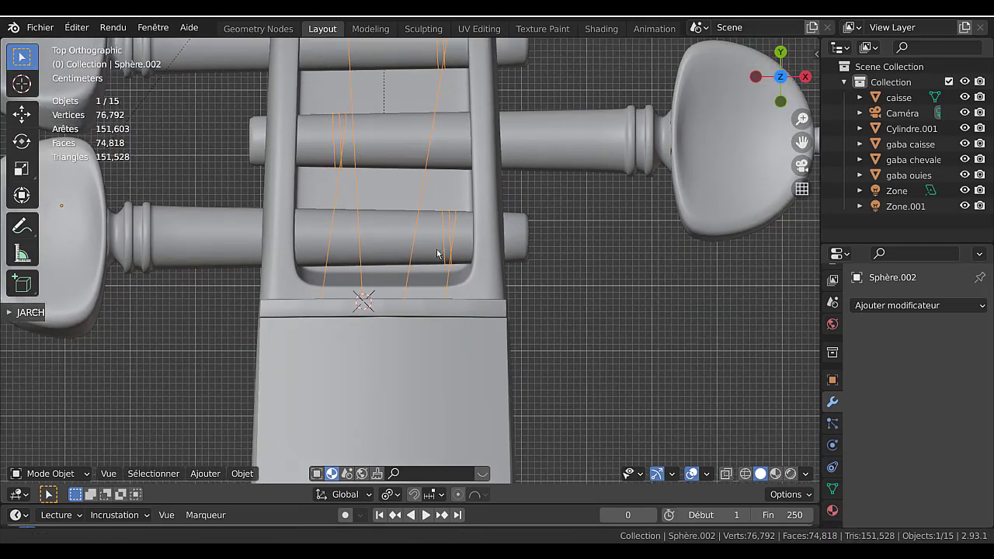
key(Tab)
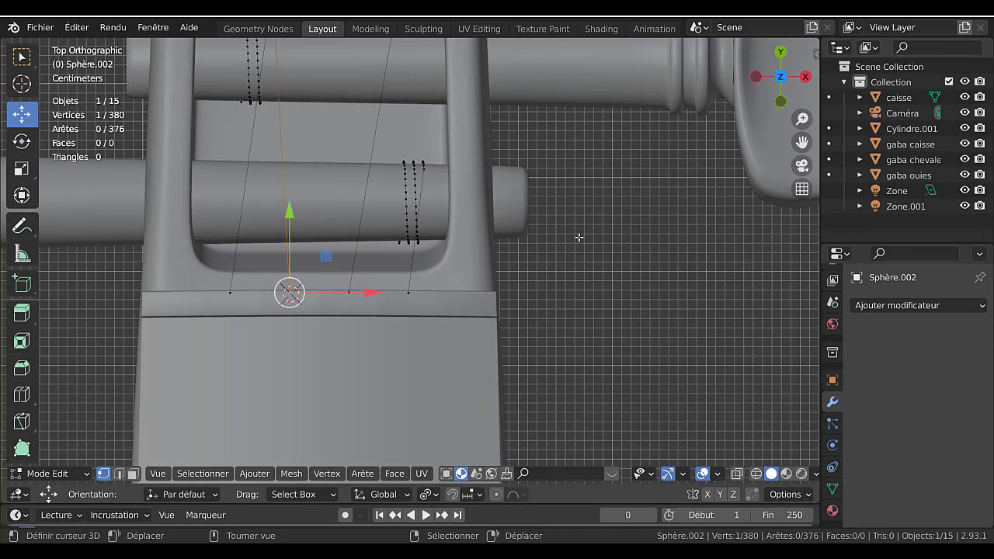
key(alt+z)
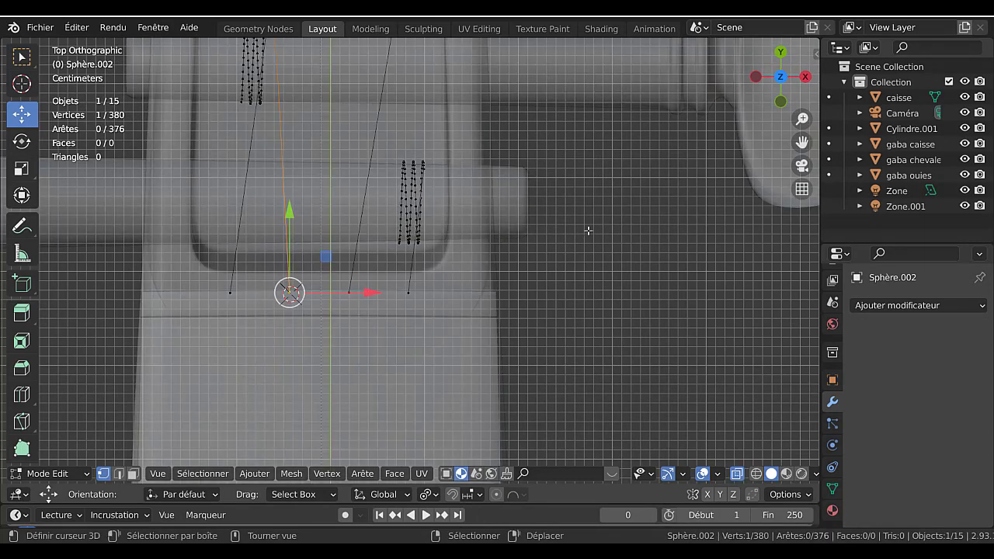
key(c)
mouse_move(414, 159)
mouse_down()
mouse_move(411, 205)
mouse_move(414, 175)
mouse_up()
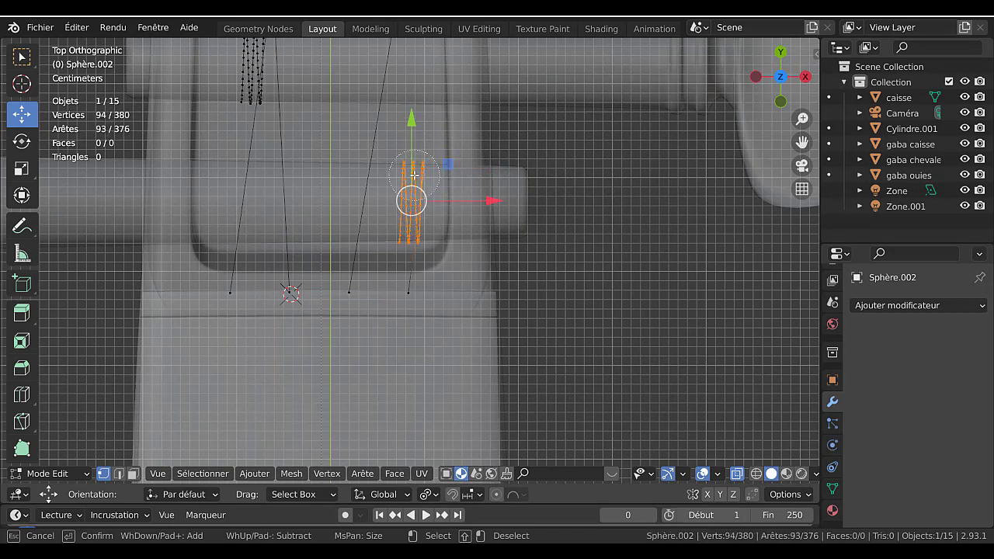
right_click(414, 176)
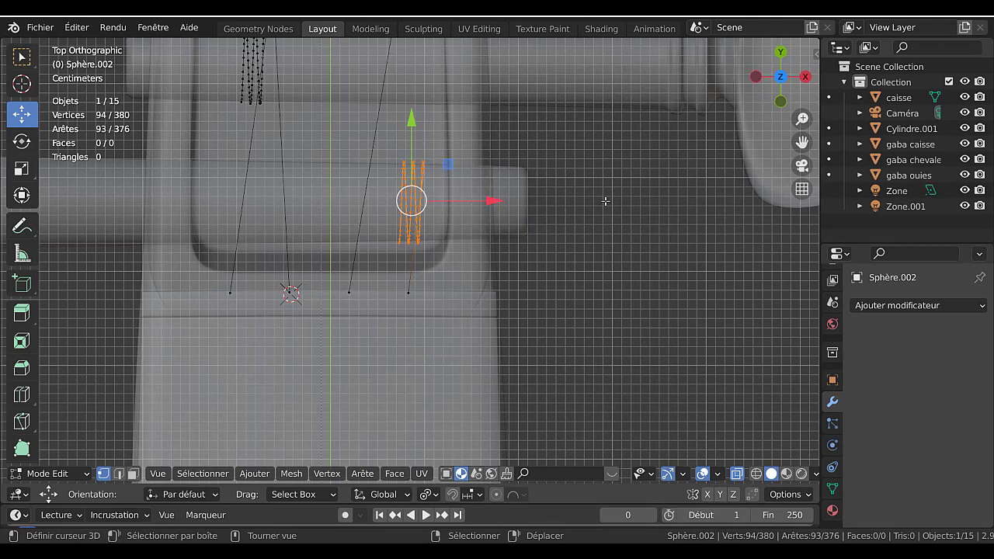
key(s)
key(x)
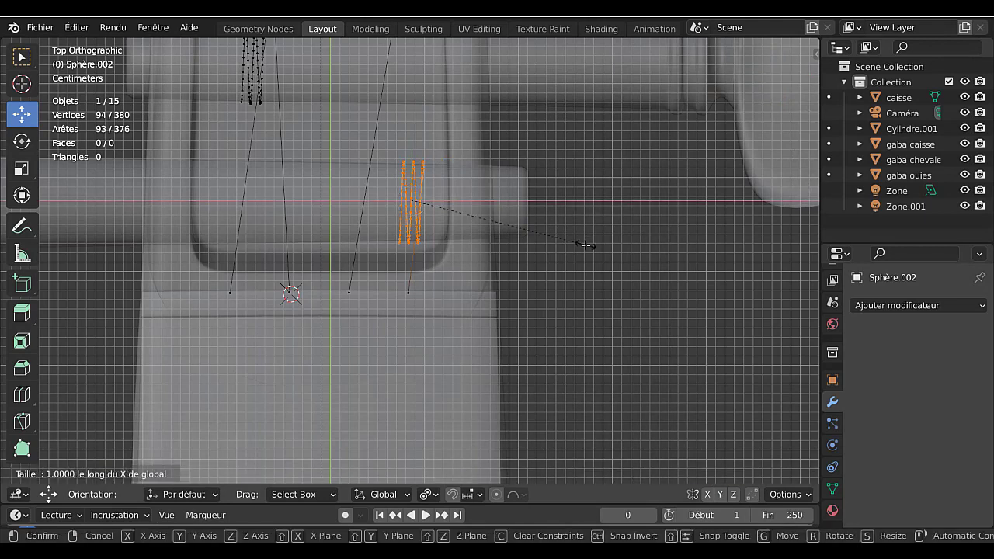
text(-1)
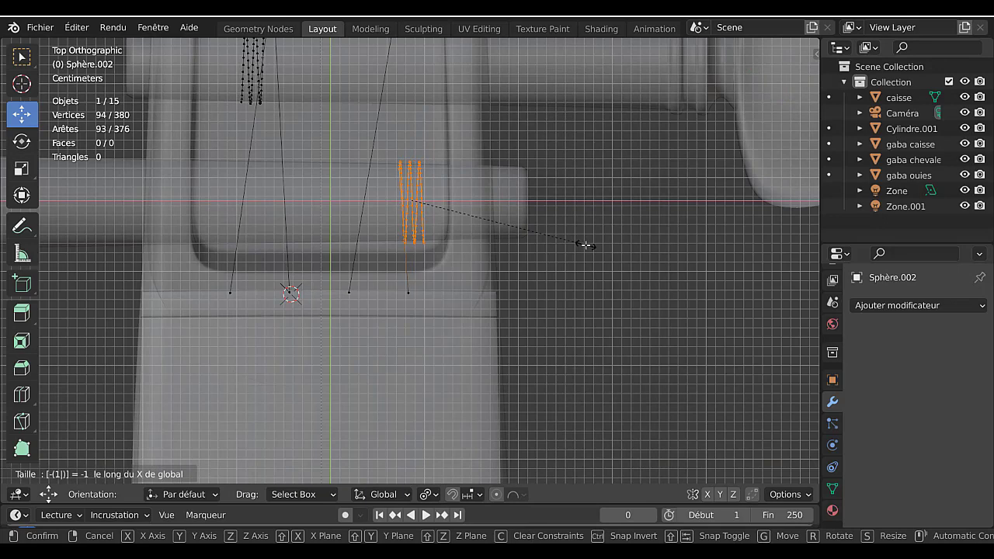
key(Return)
key(Tab)
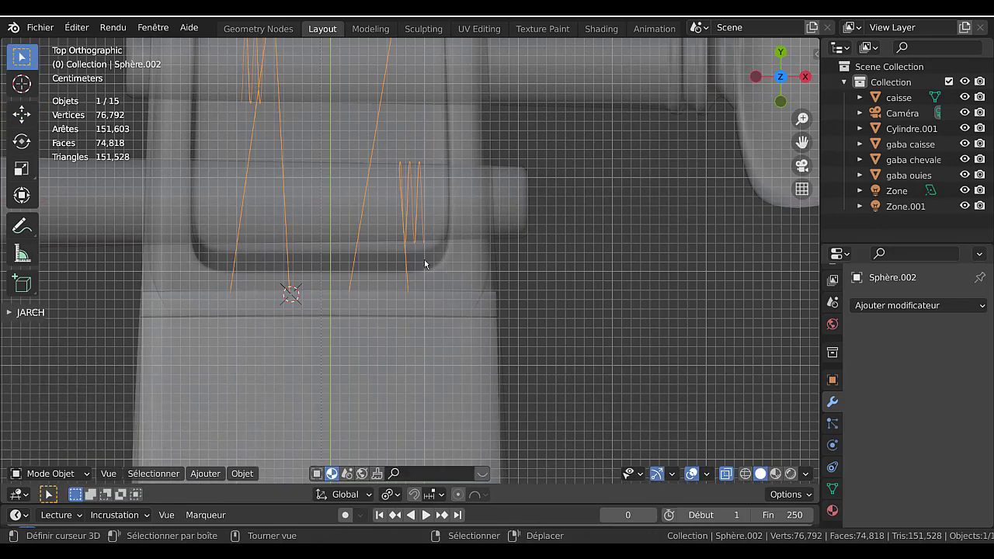
- Move the coil on the peg nearest the nut about 0.0135 m along positive X
scroll(412, 241, up, 2)
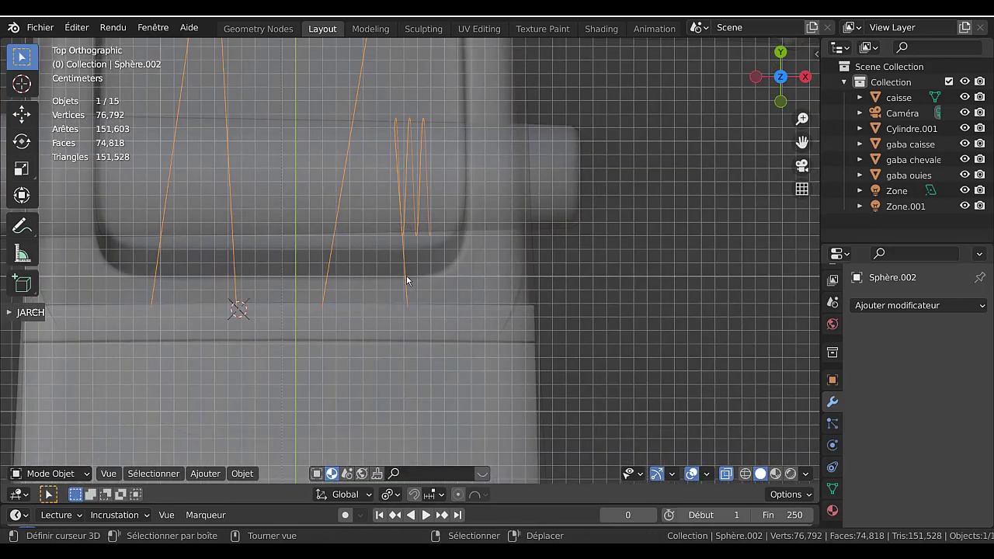
scroll(405, 241, down, 4)
key(Tab)
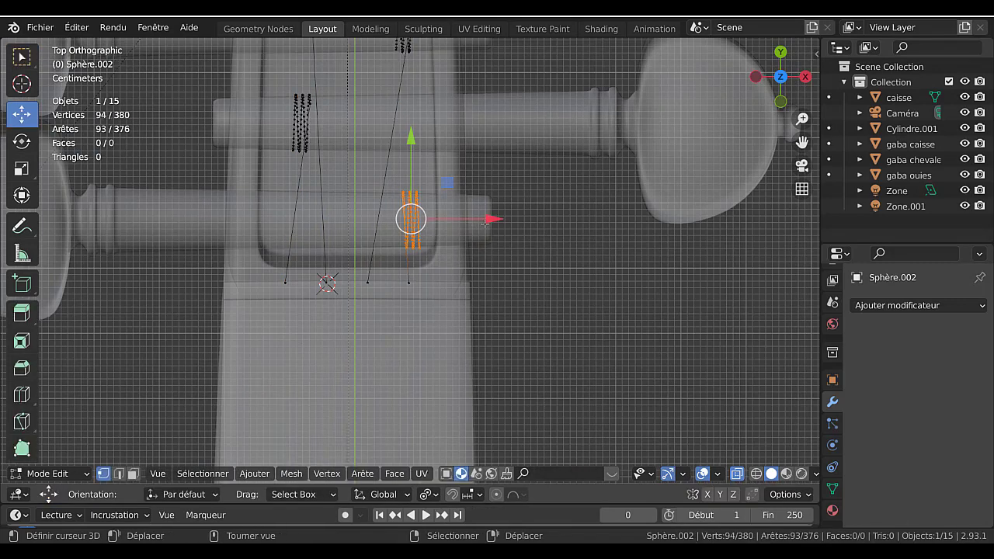
drag(490, 218, 501, 220)
scroll(502, 221, down, 2)
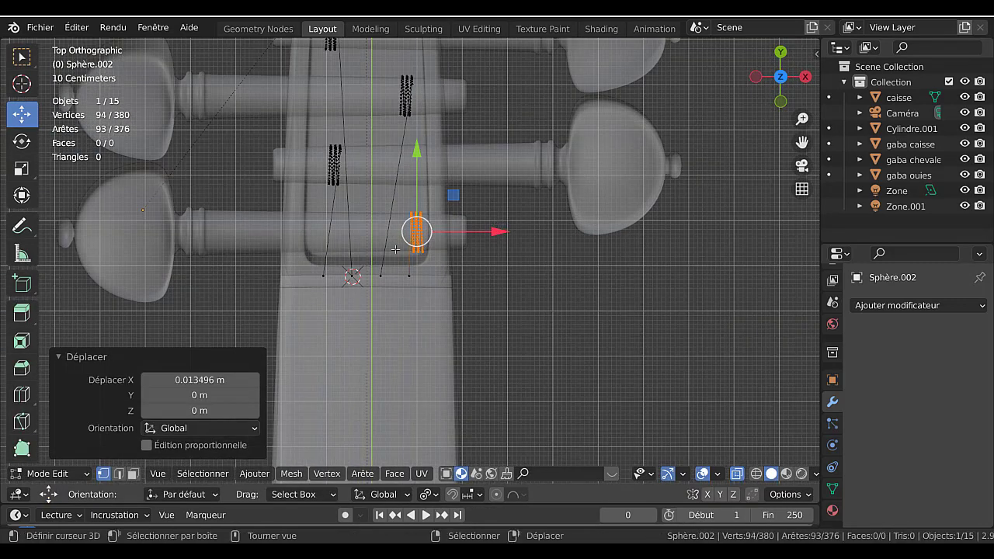
- Mirror the third peg's coil by scaling all its vertices -1 along the global X axis
middle_drag(344, 211, 476, 272)
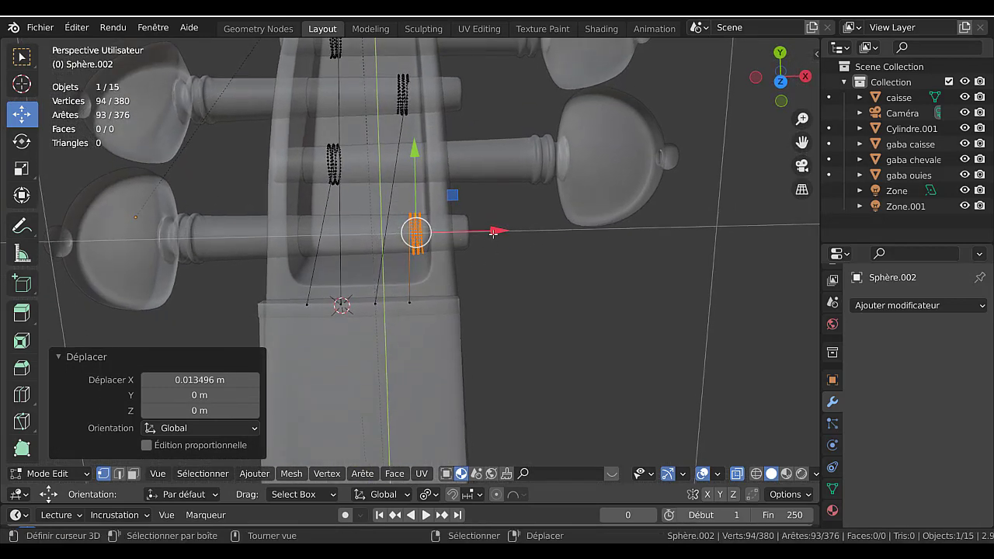
shift+middle_drag(494, 235, 506, 404)
scroll(440, 275, up, 2)
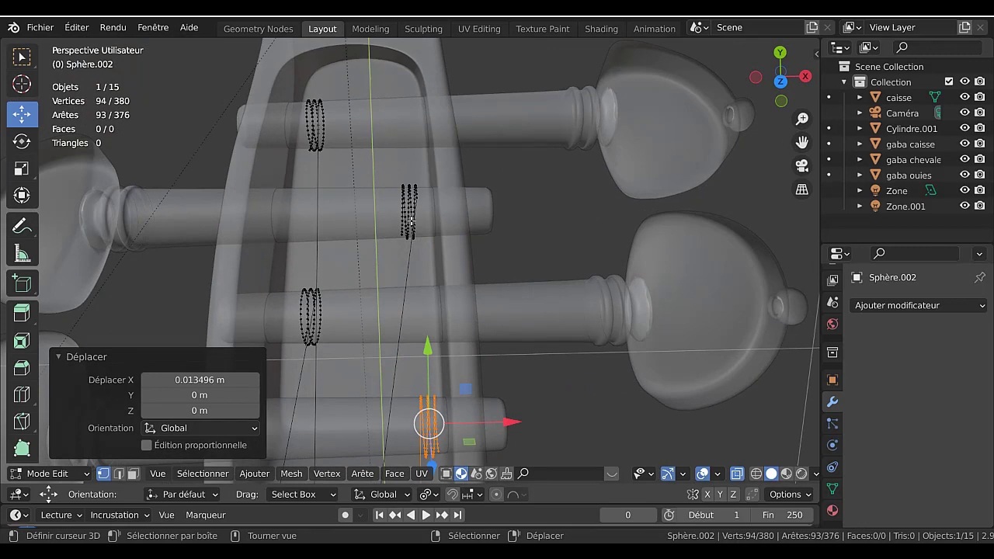
click(527, 215)
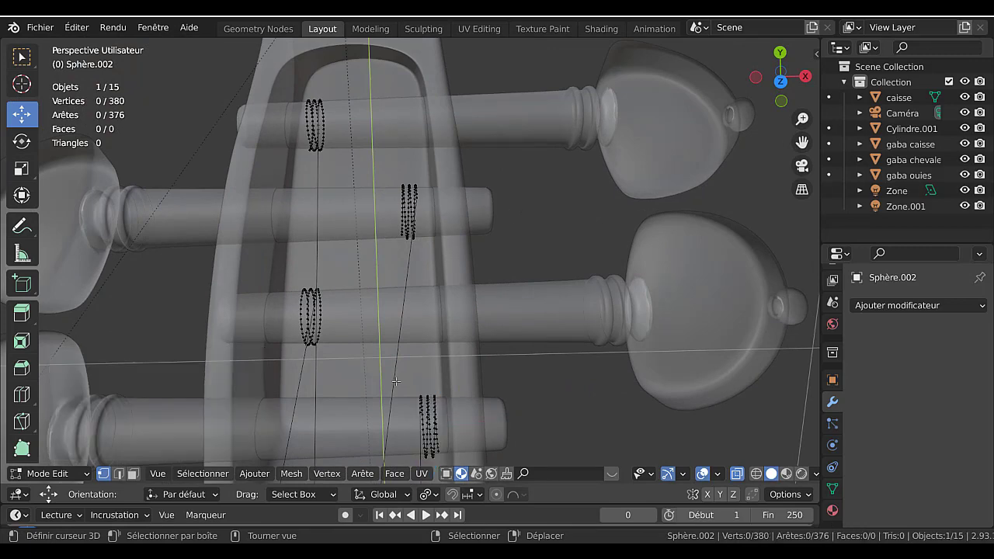
scroll(391, 231, down, 2)
scroll(393, 329, down, 3)
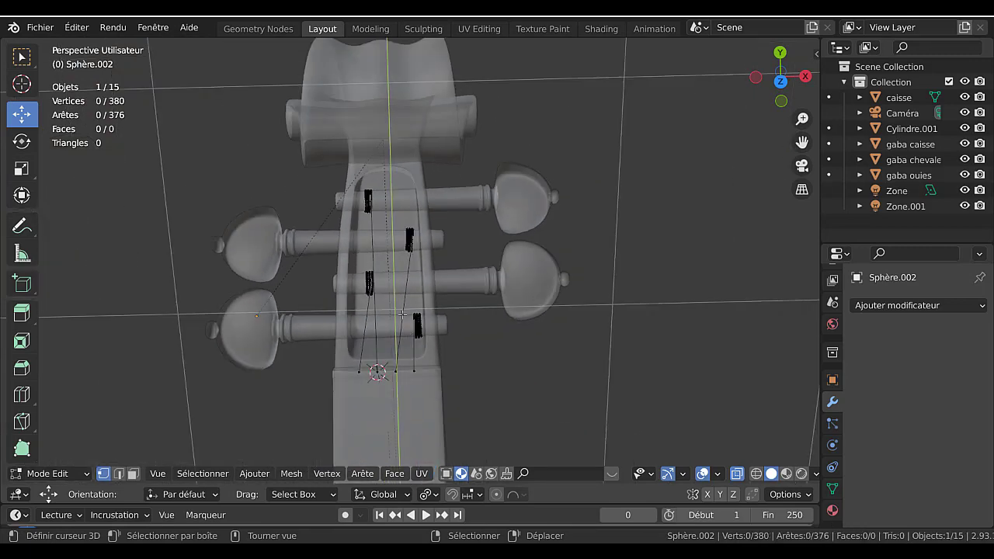
scroll(383, 227, up, 6)
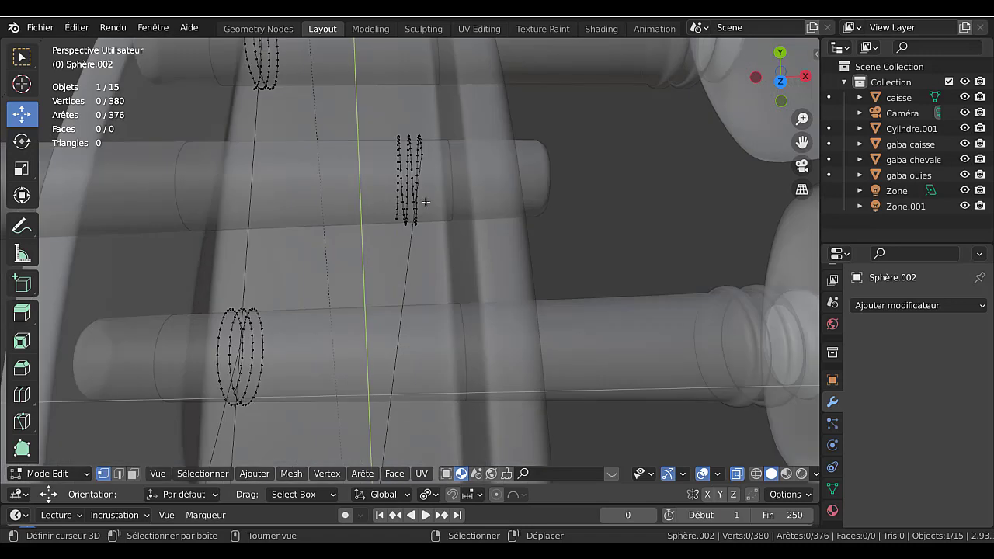
key(c)
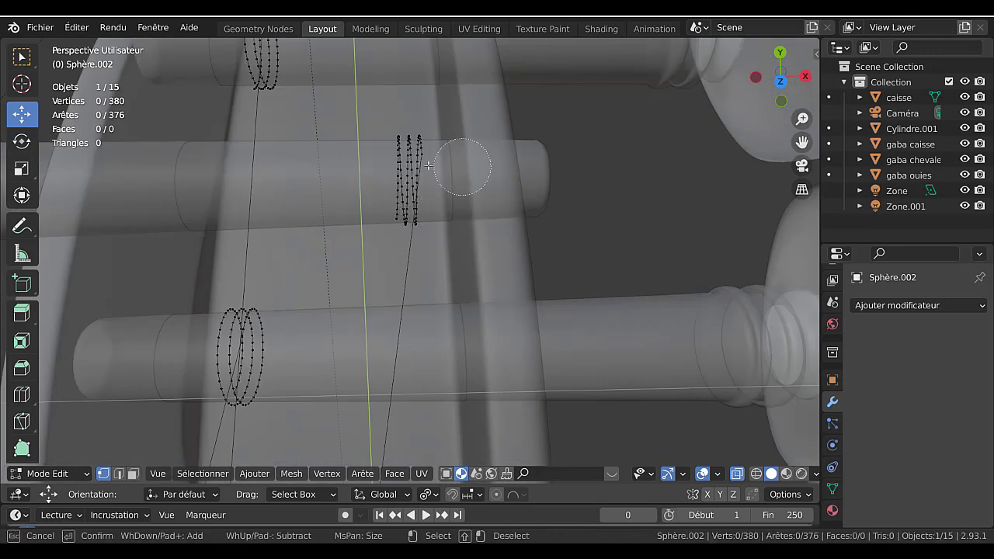
drag(407, 143, 408, 194)
key(Escape)
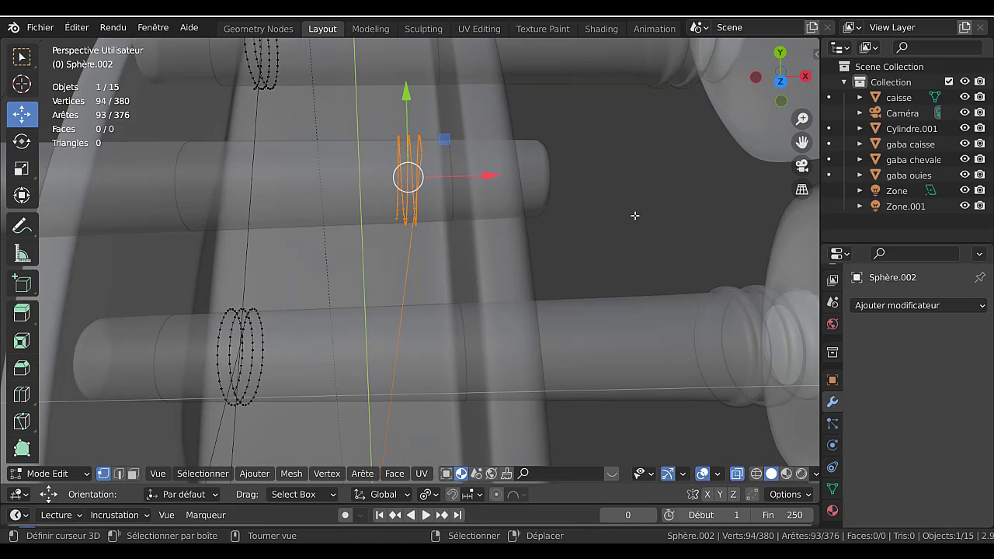
key(s)
key(x)
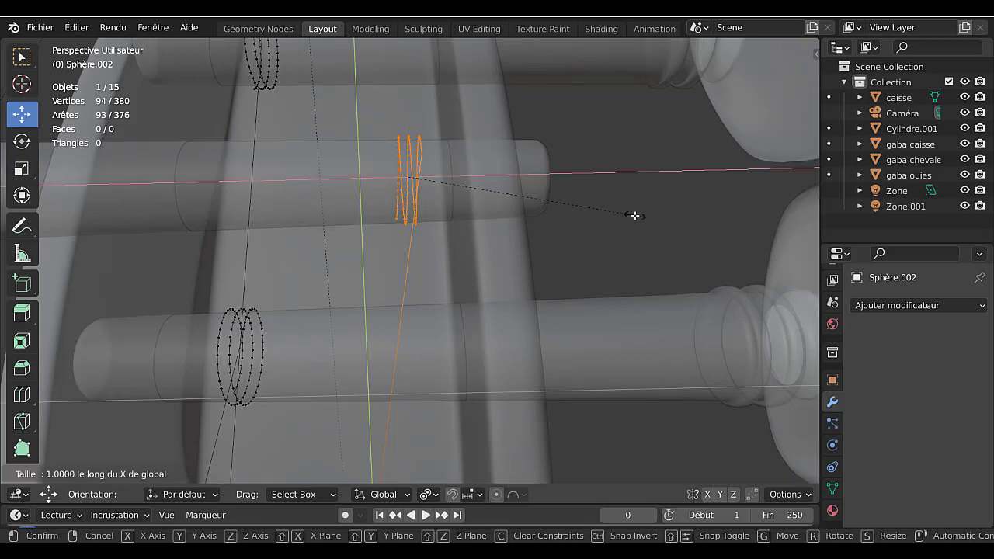
text(-1)
key(Return)
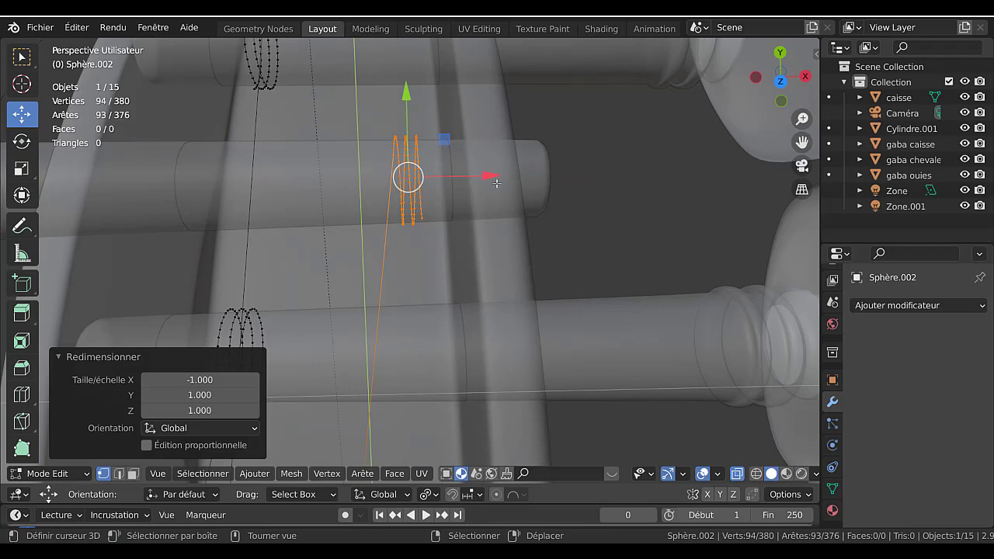
- Shift the third peg's coil along negative X toward the pegbox centreline, lining its string up with its nut point
key(g)
key(x)
click(457, 187)
key(Tab)
scroll(461, 218, down, 6)
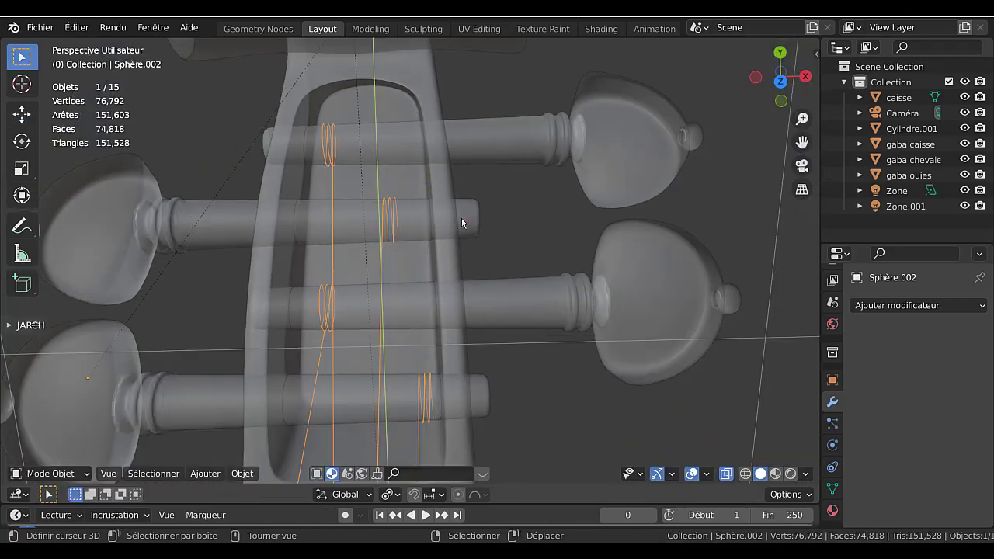
- Shift the coil on the peg farthest from the nut slightly along positive X toward the pegbox centreline
scroll(451, 245, up, 5)
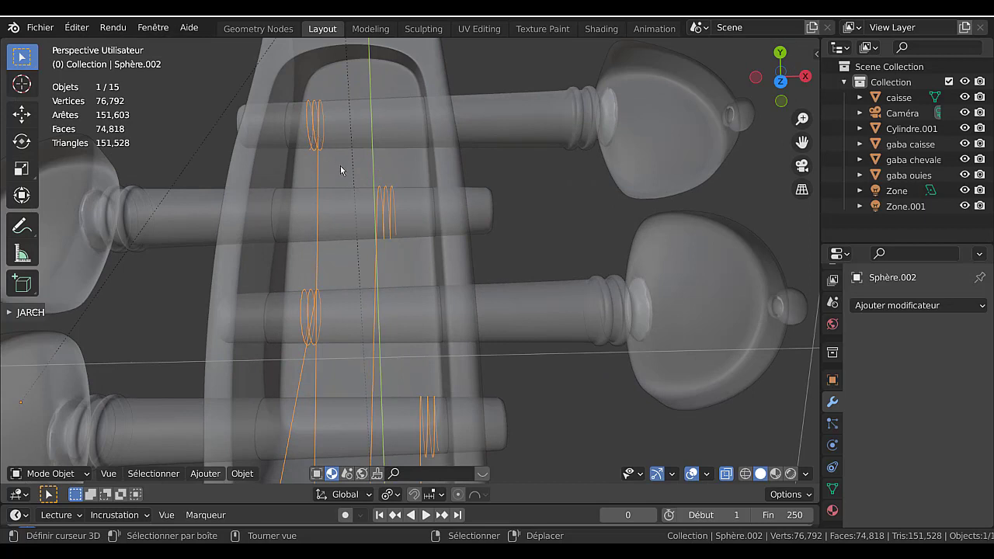
key(Tab)
click(334, 167)
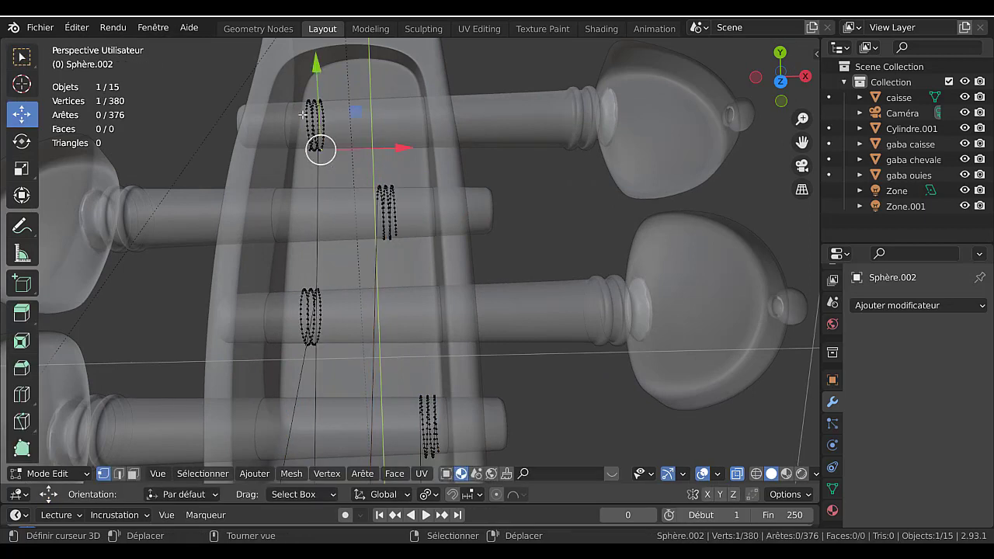
key(c)
drag(321, 149, 313, 122)
key(Return)
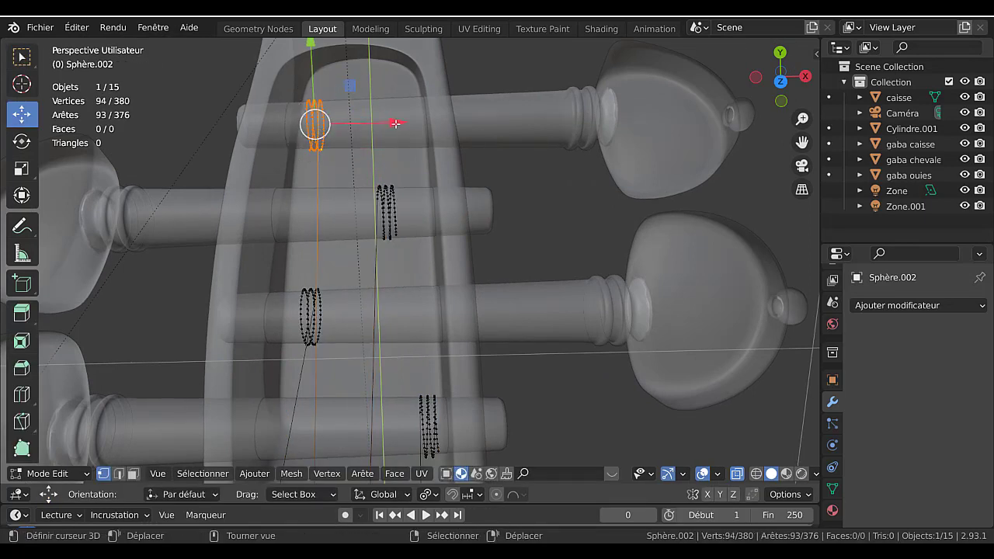
key(g)
click(426, 121)
key(Tab)
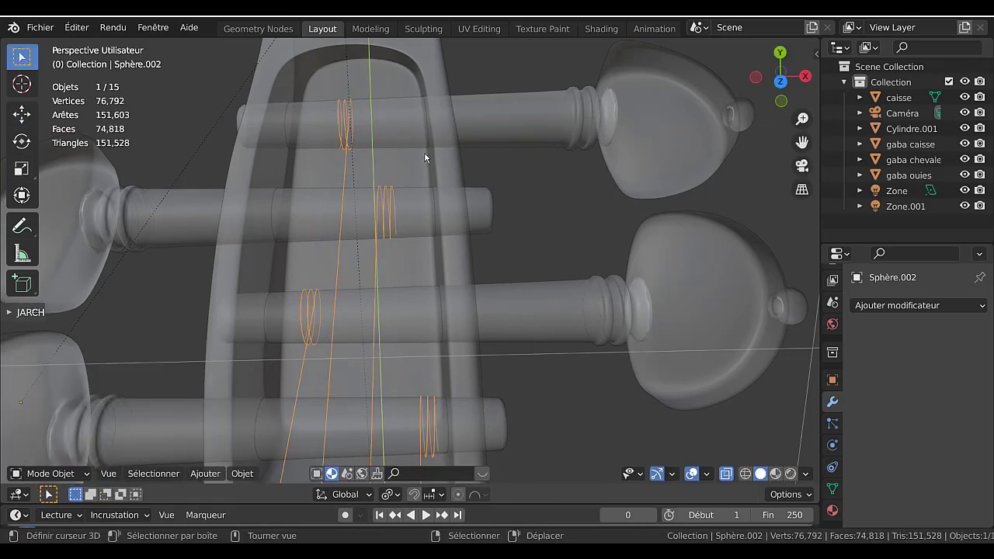
- Select the four string end vertices at the nut in Edit Mode and view them from the top
scroll(424, 152, down, 5)
middle_drag(447, 229, 473, 238)
scroll(451, 231, up, 2)
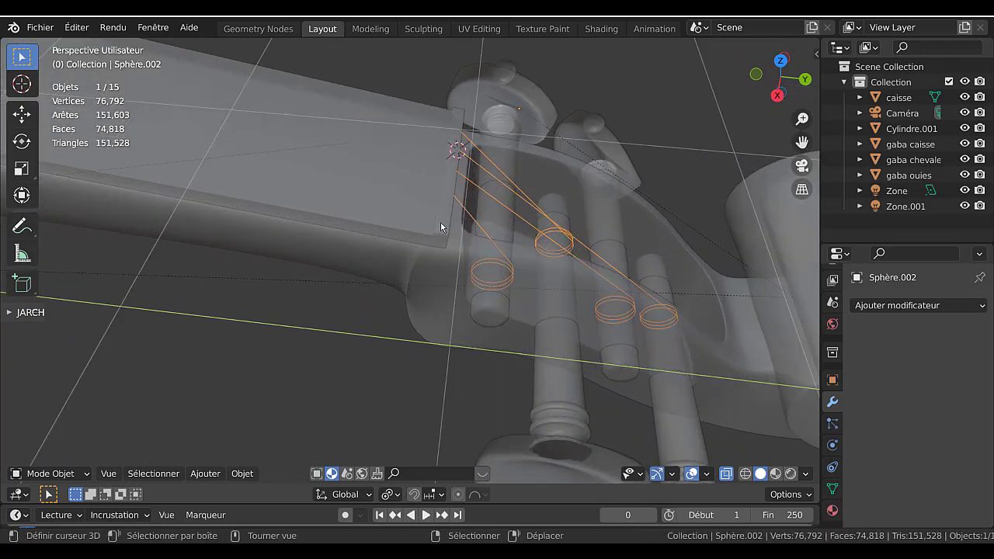
key(Tab)
scroll(468, 214, up, 2)
click(477, 160)
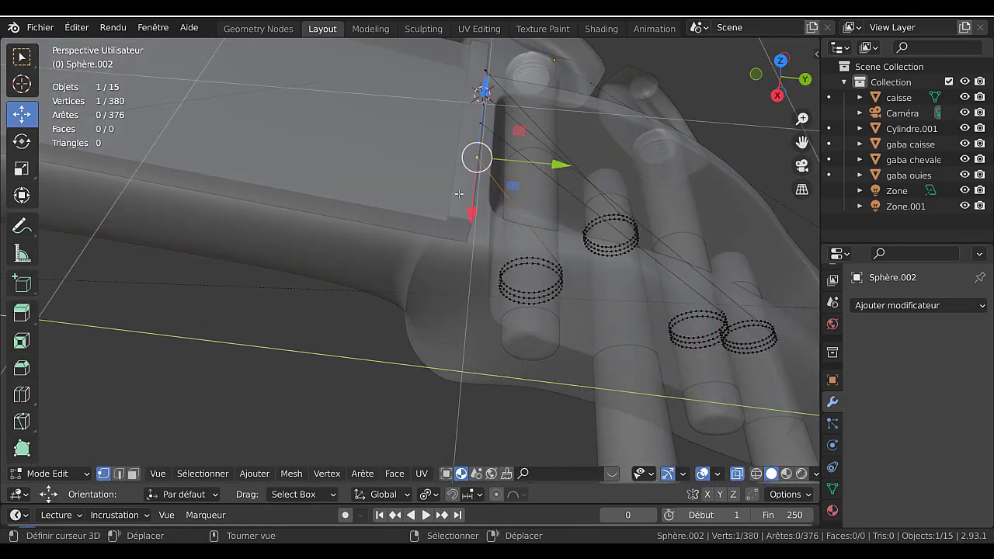
shift+right_click(481, 122)
shift+right_click(483, 93)
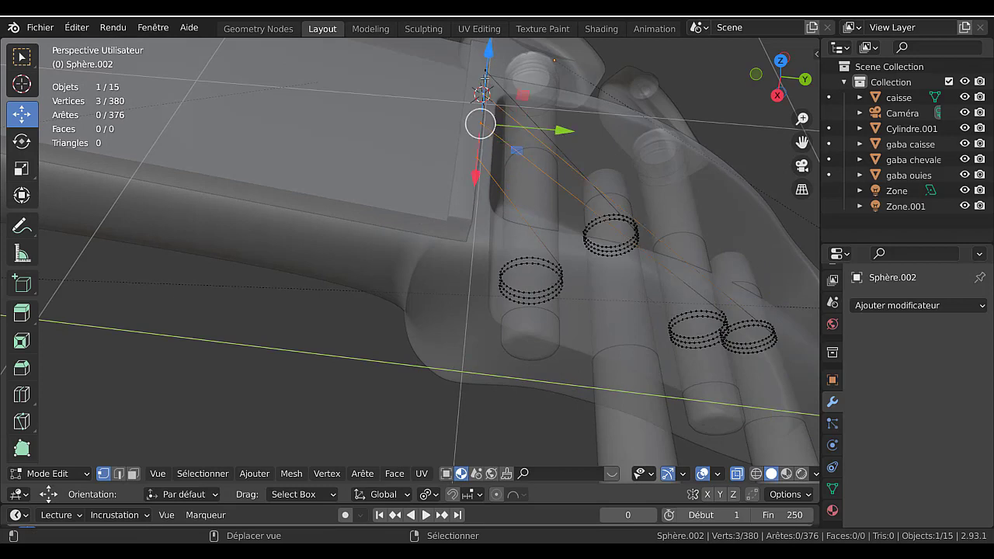
shift+right_click(485, 69)
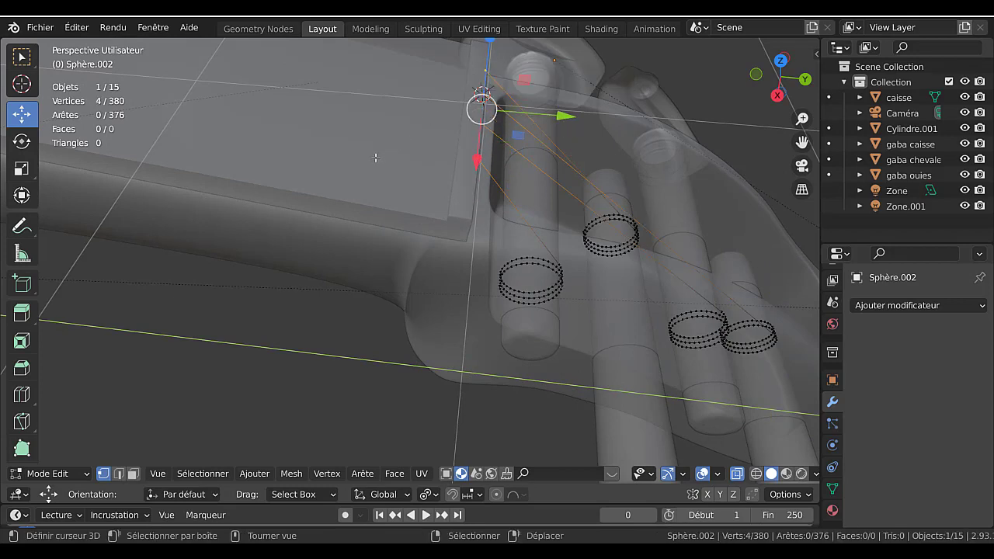
key(KP_7)
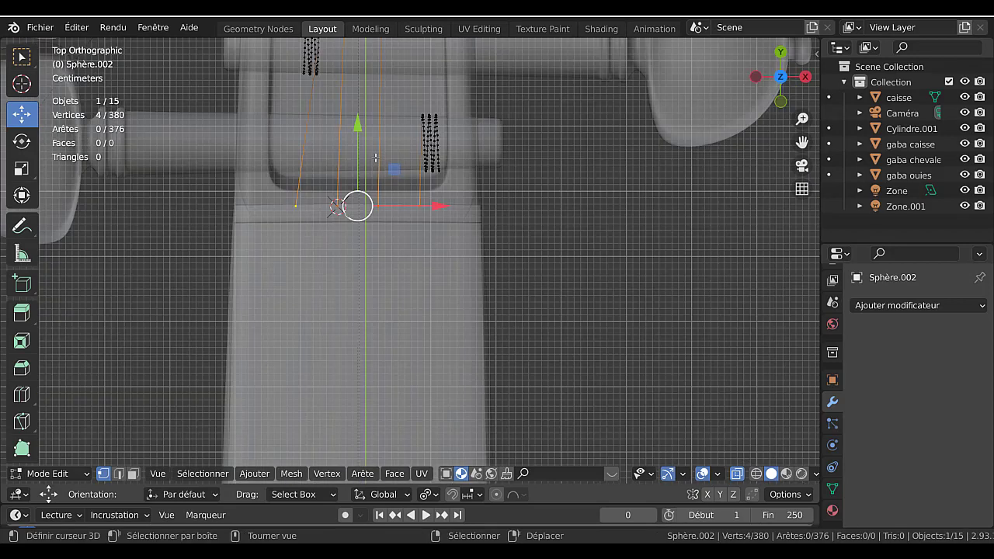
scroll(375, 157, up, 3)
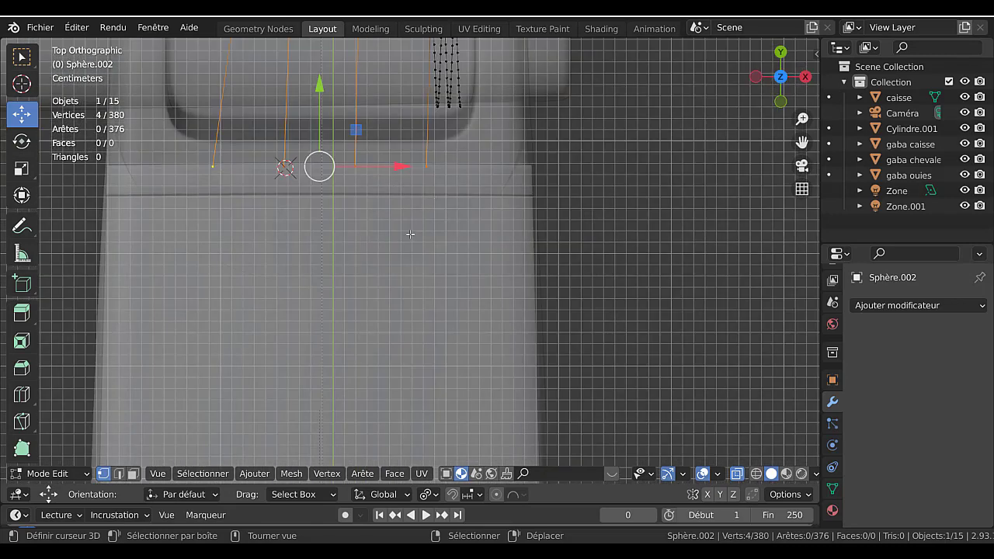
shift+middle_drag(438, 270, 495, 335)
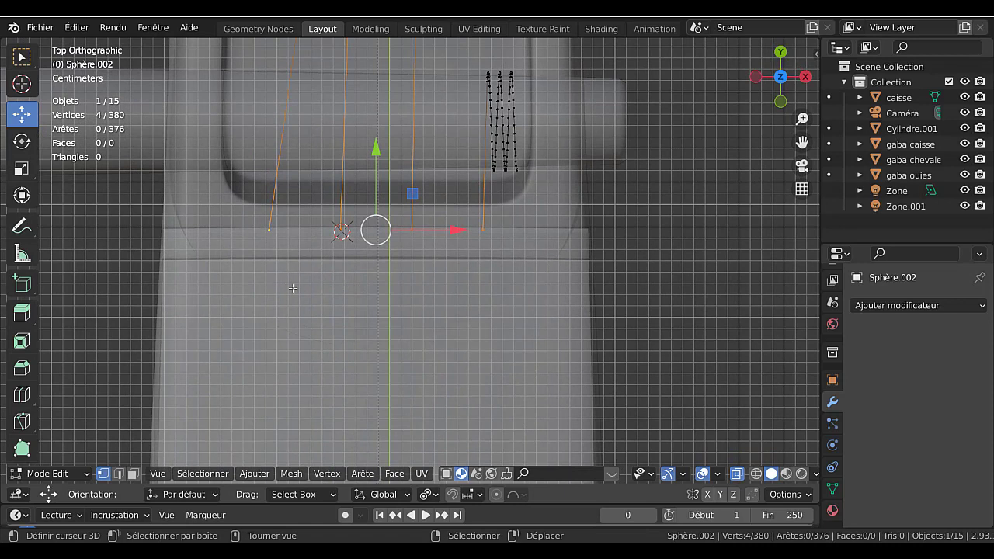
click(118, 474)
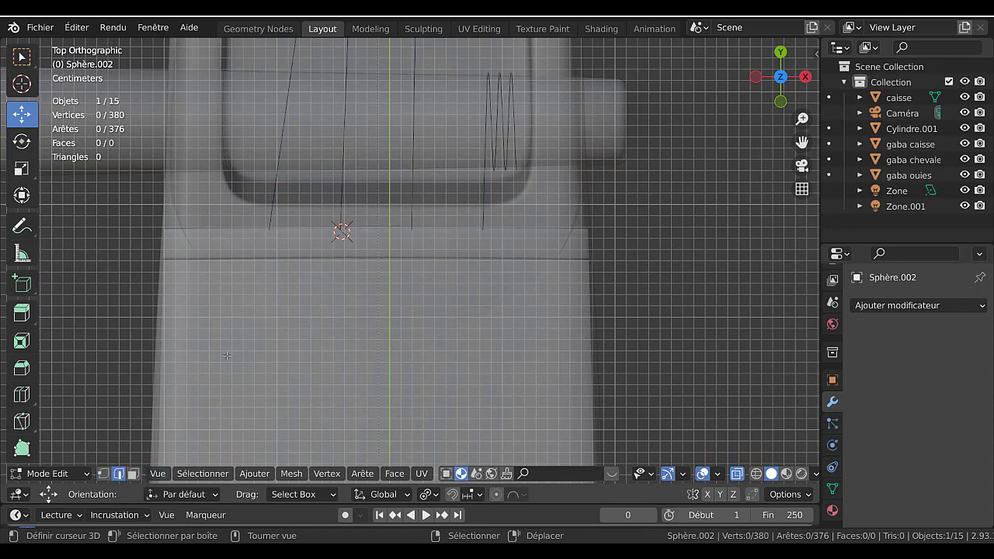
click(273, 230)
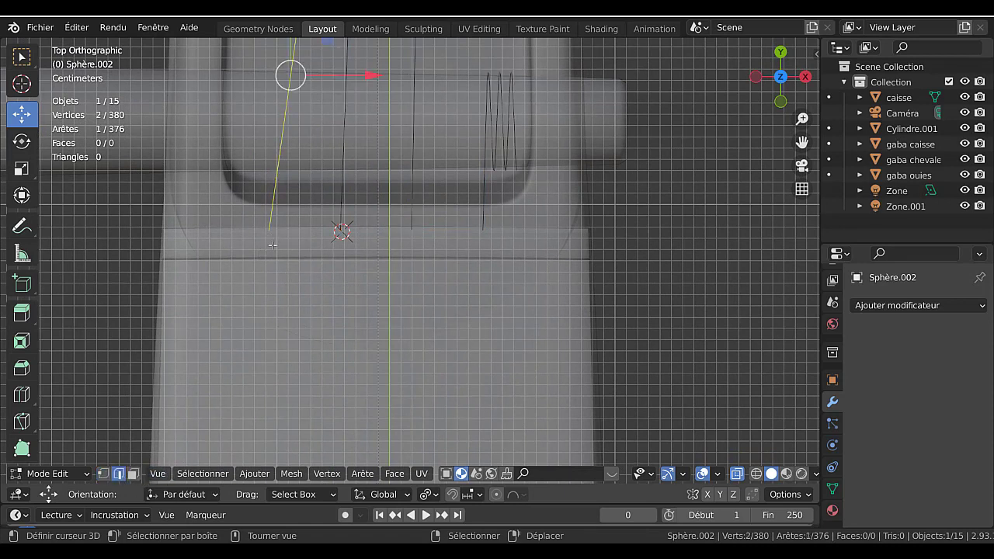
click(104, 474)
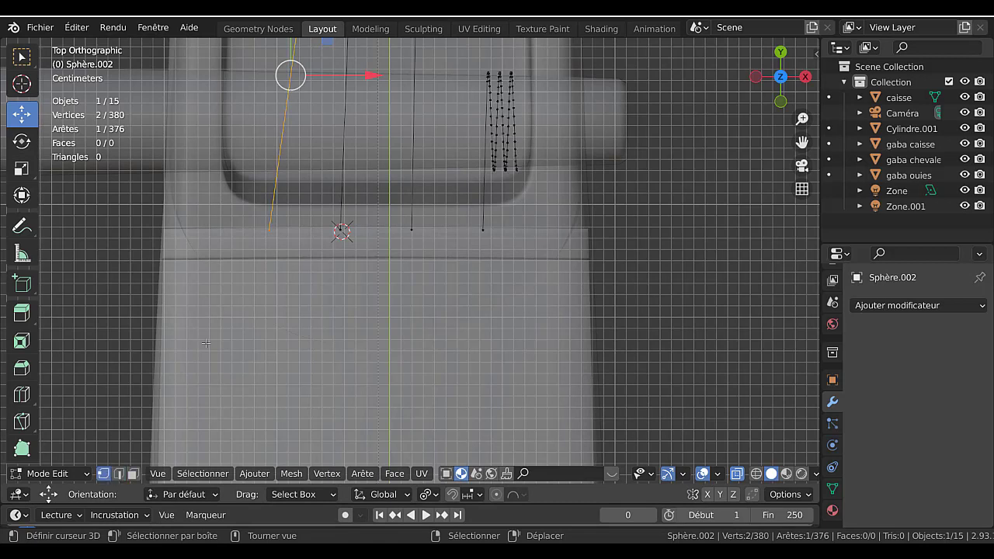
- Join the first three string end vertices at the nut with edges between neighbours, starting from the negative X side
click(268, 232)
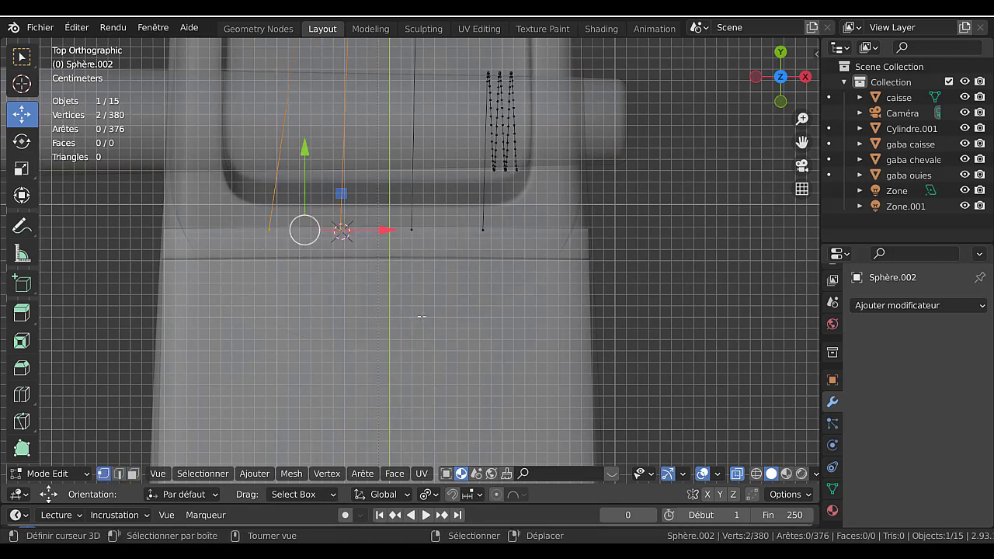
key(f)
shift+right_click(431, 313)
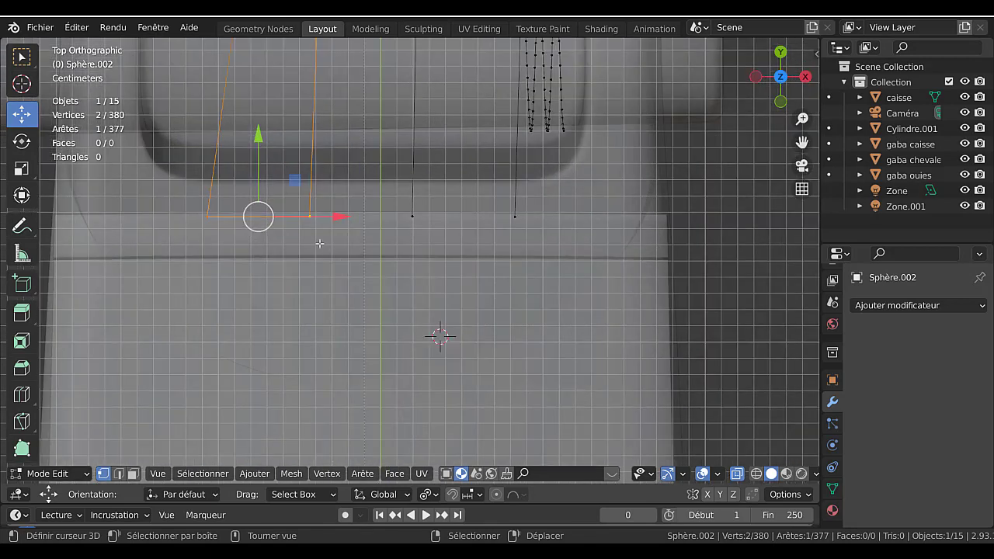
scroll(431, 313, up, 2)
click(307, 217)
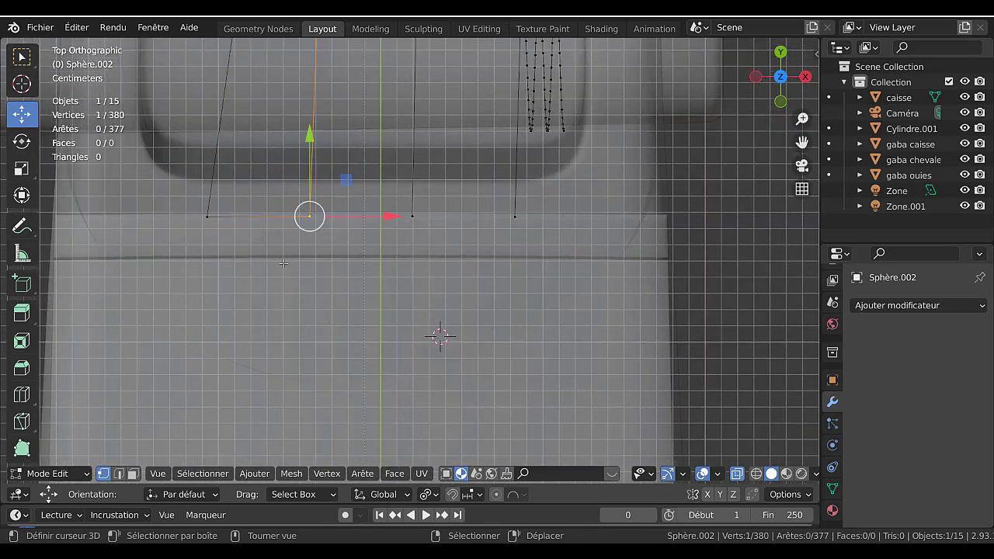
shift+click(413, 217)
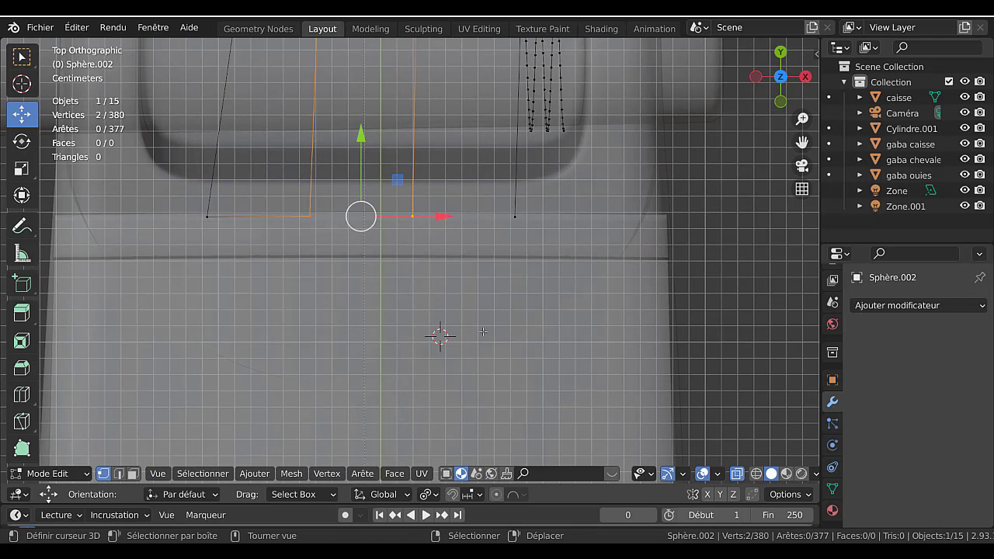
key(f)
- Join the third and fourth string ends at the nut with an edge and select the whole row of four vertices
click(412, 217)
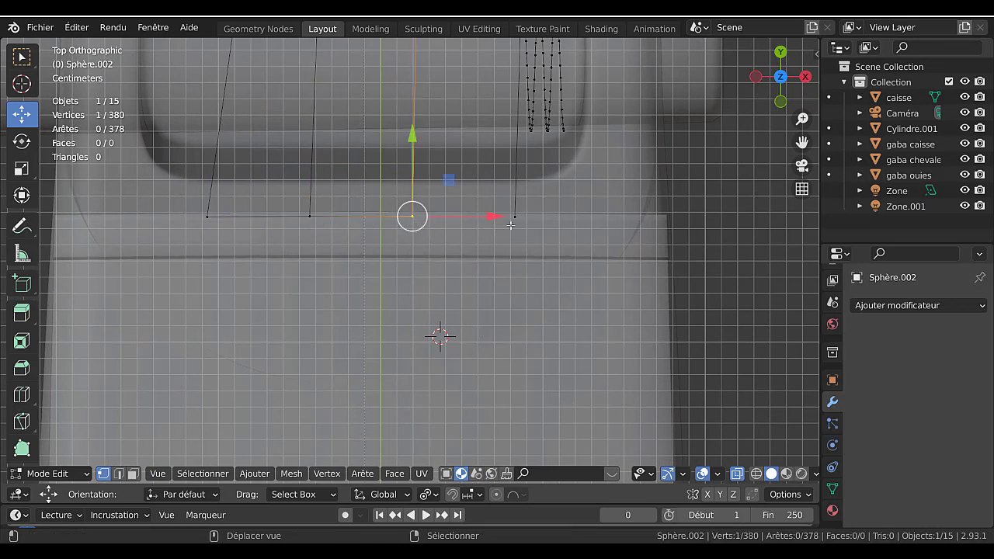
shift+click(511, 223)
key(f)
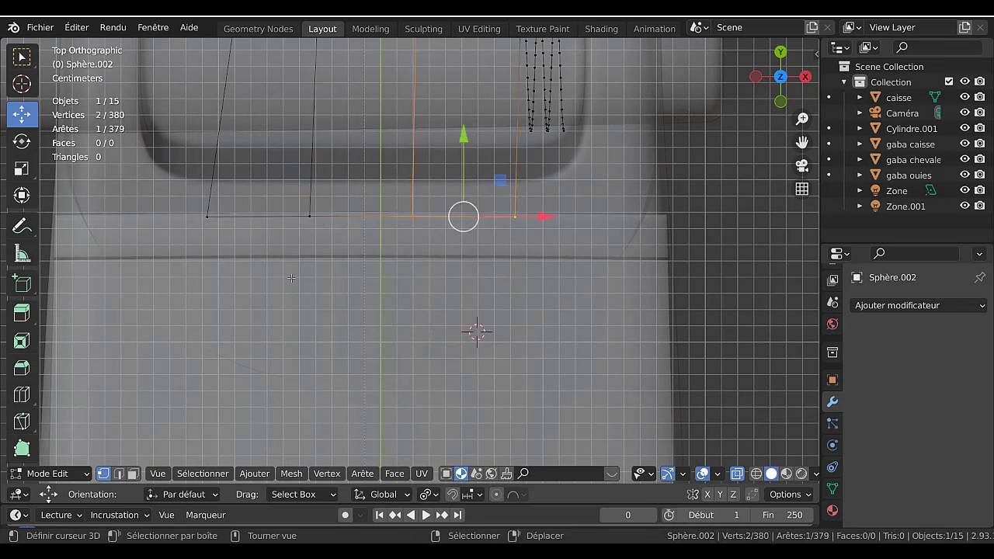
ctrl+click(207, 217)
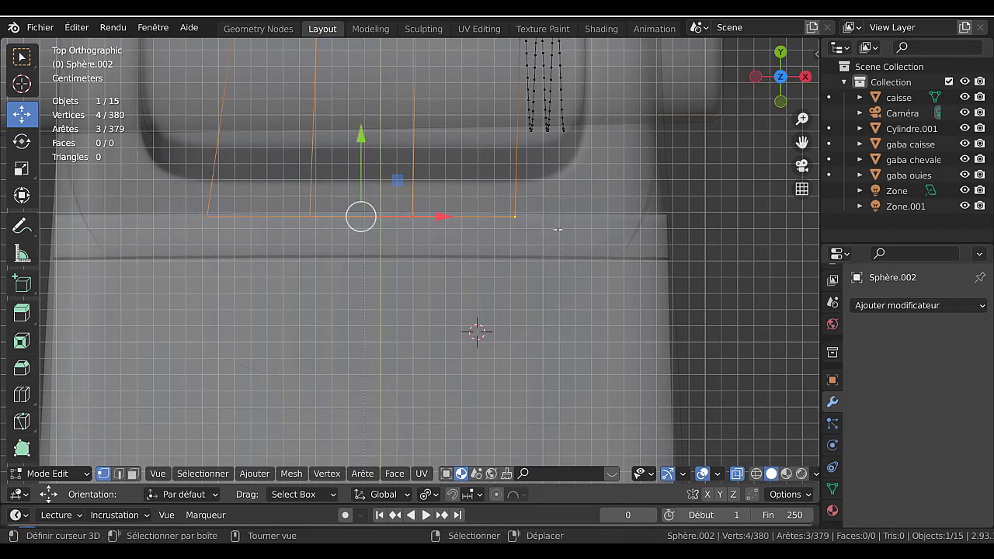
scroll(595, 303, down, 2)
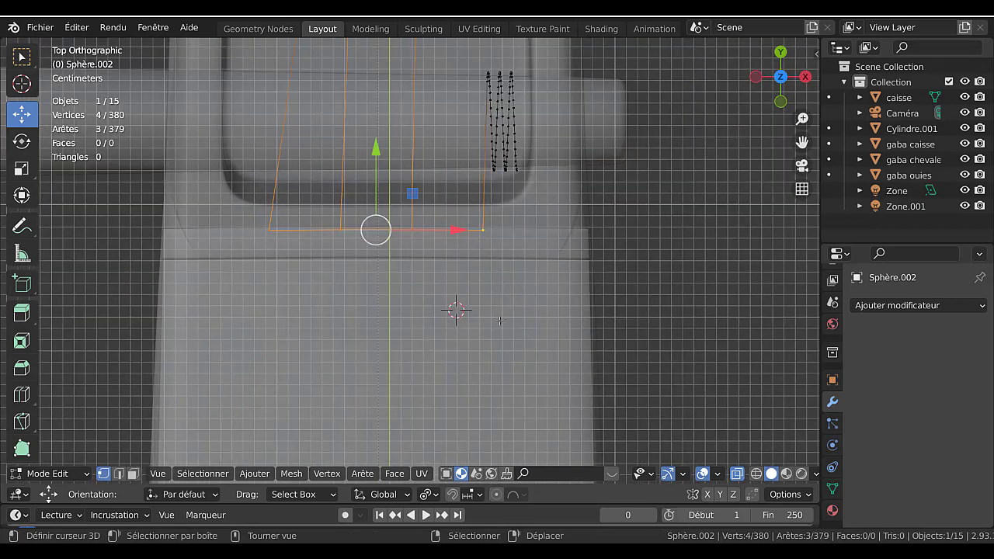
- Scale the row of four string end vertices by about 1.61 along X and space them evenly with LoopTools
key(s)
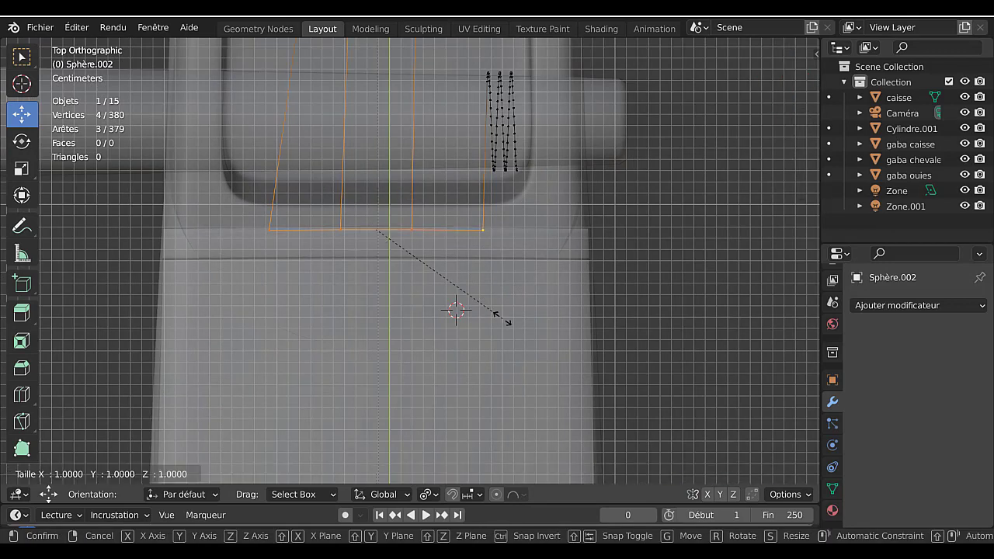
key(x)
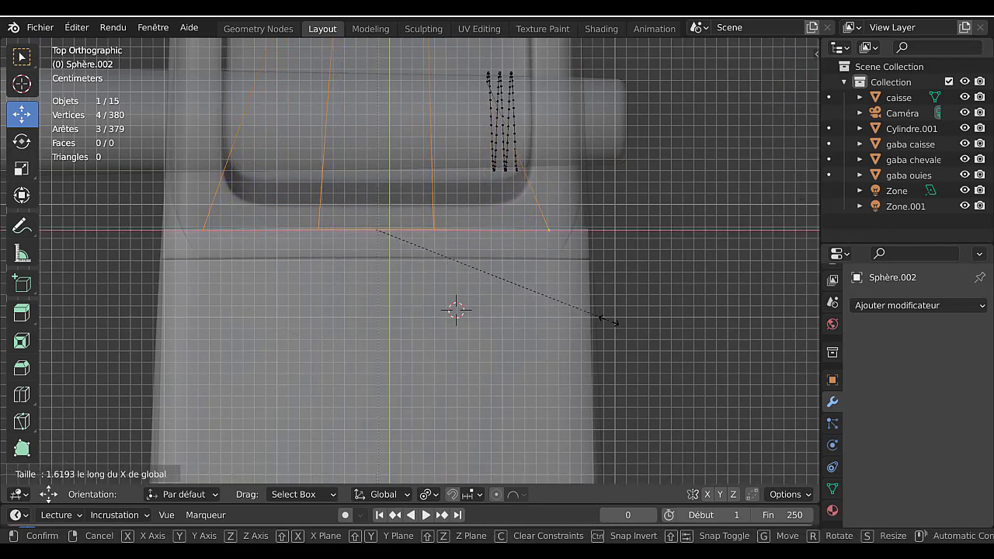
click(611, 323)
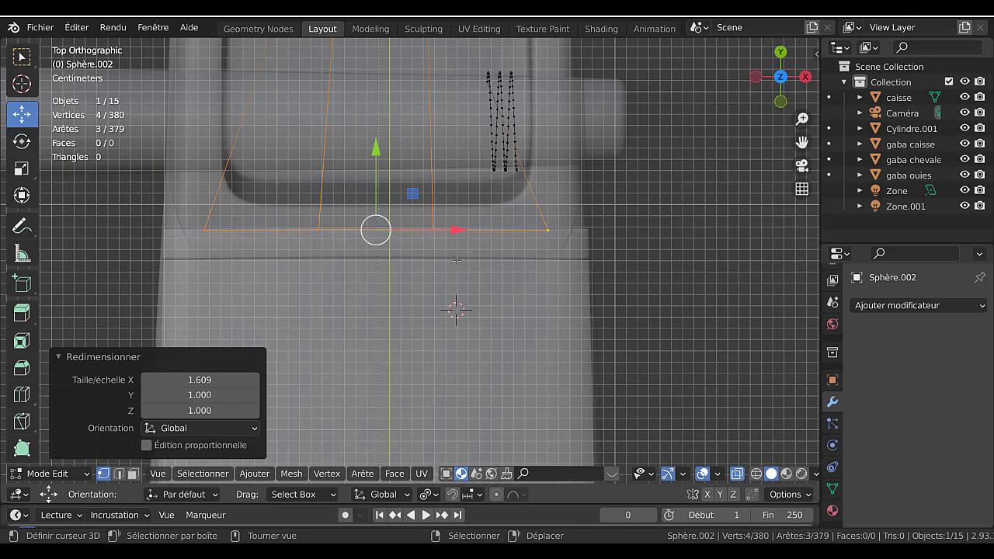
key(q)
mouse_move(399, 332)
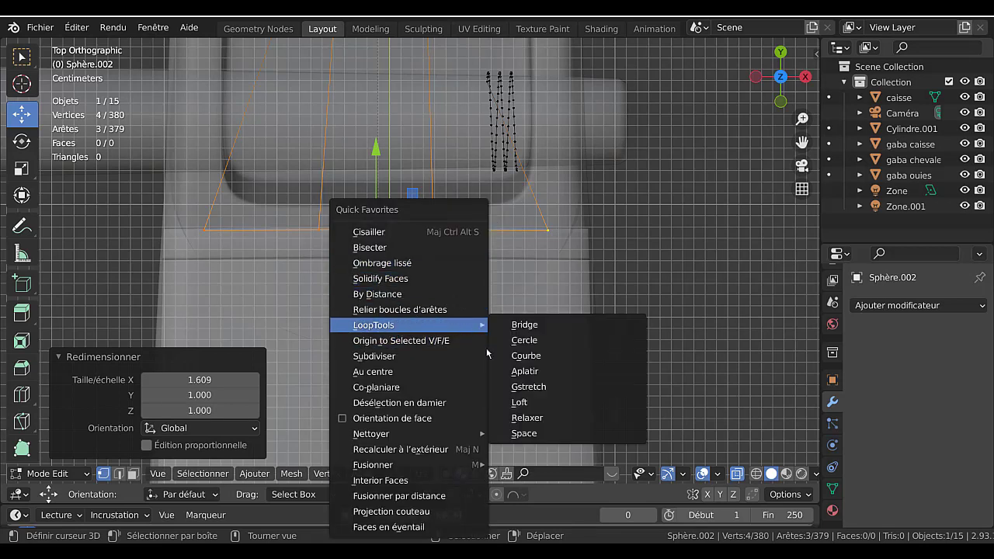
click(518, 435)
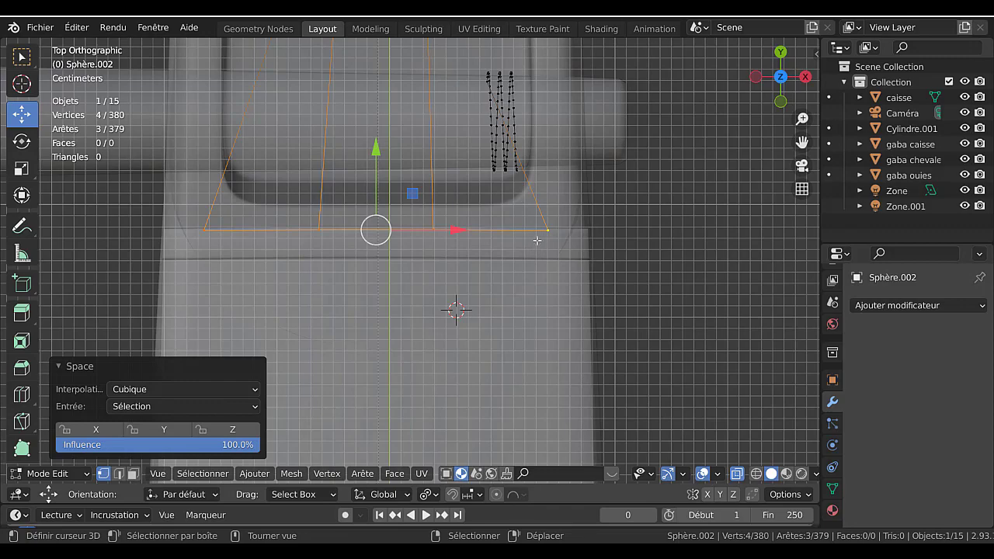
shift+middle_drag(498, 95, 454, 178)
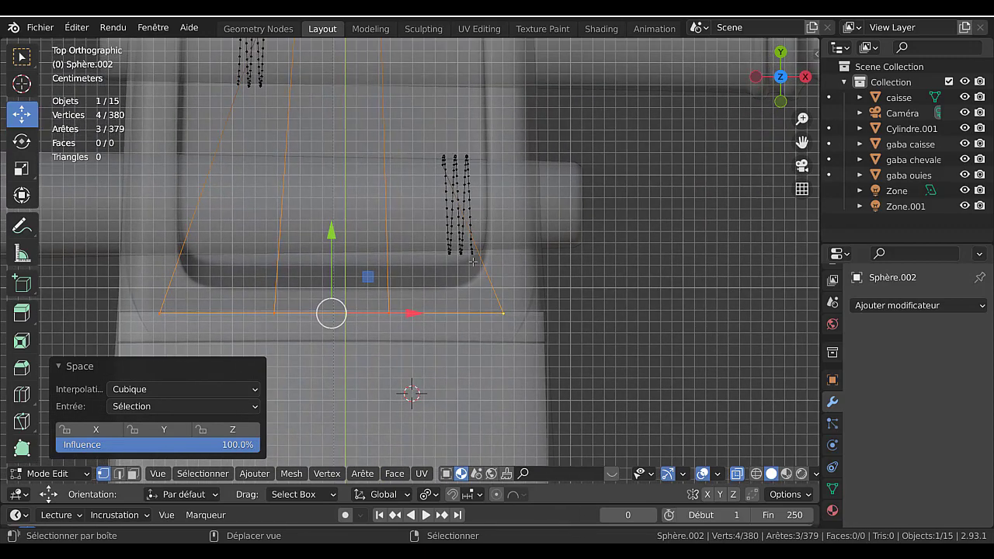
scroll(454, 178, up, 1)
middle_drag(485, 211, 411, 215)
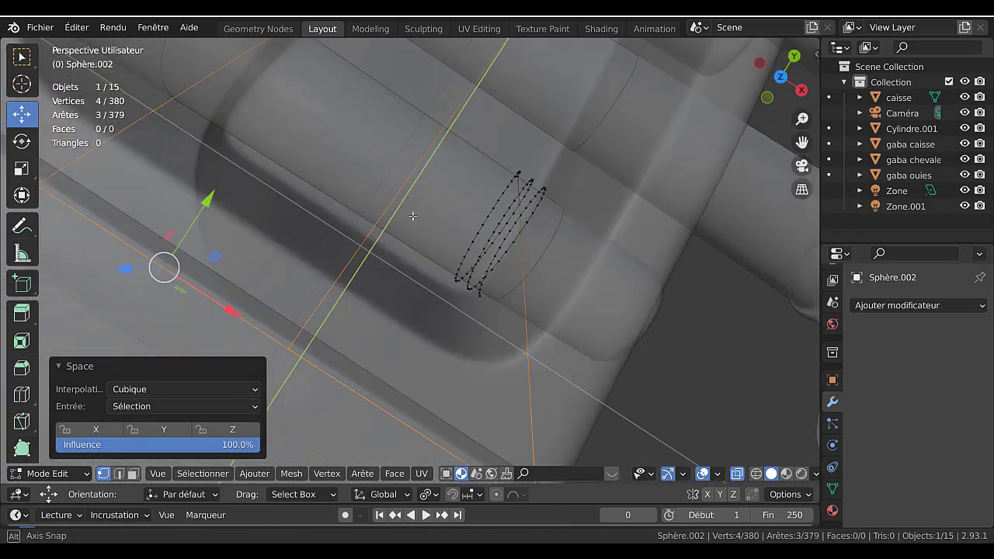
scroll(486, 214, down, 1)
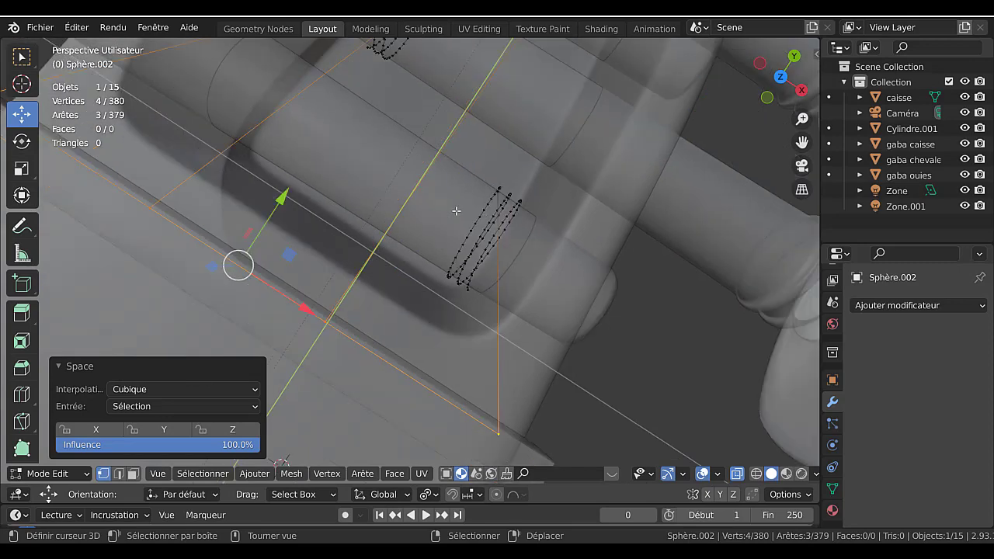
click(458, 211)
drag(499, 205, 479, 223)
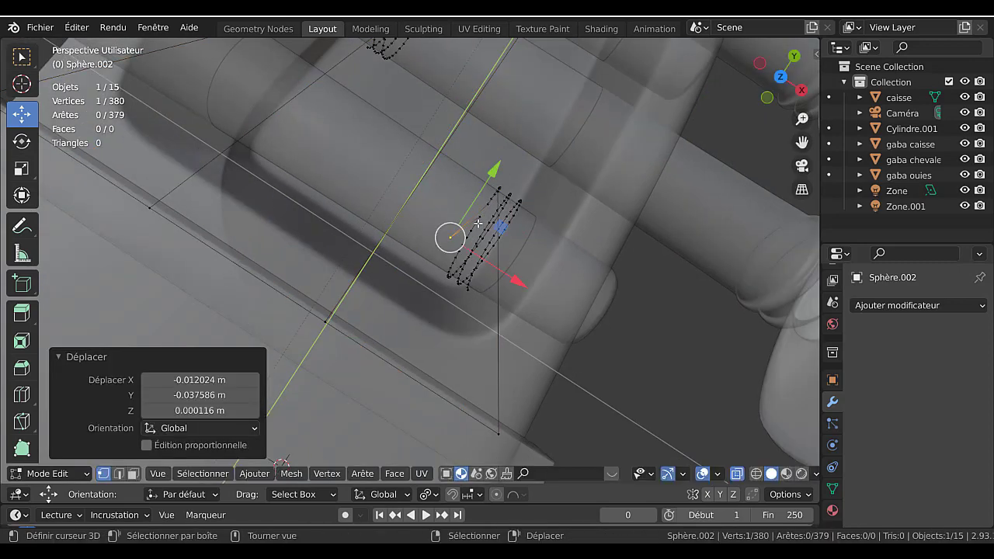
key(ctrl+z)
key(ctrl+z)
key(ctrl+z)
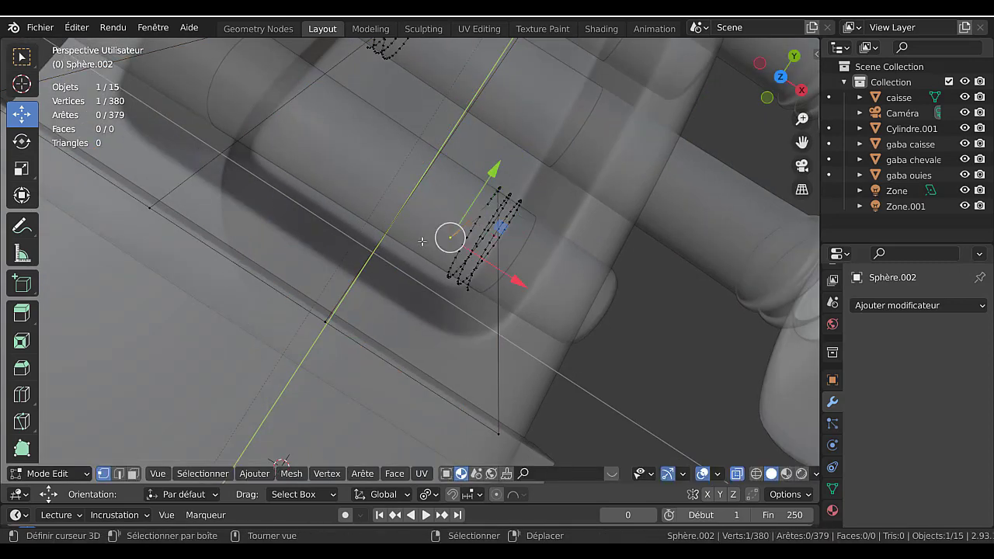
- Select the whole string coil on the peg nearest the fingerboard and flip it along X with a scale of -1
key(c)
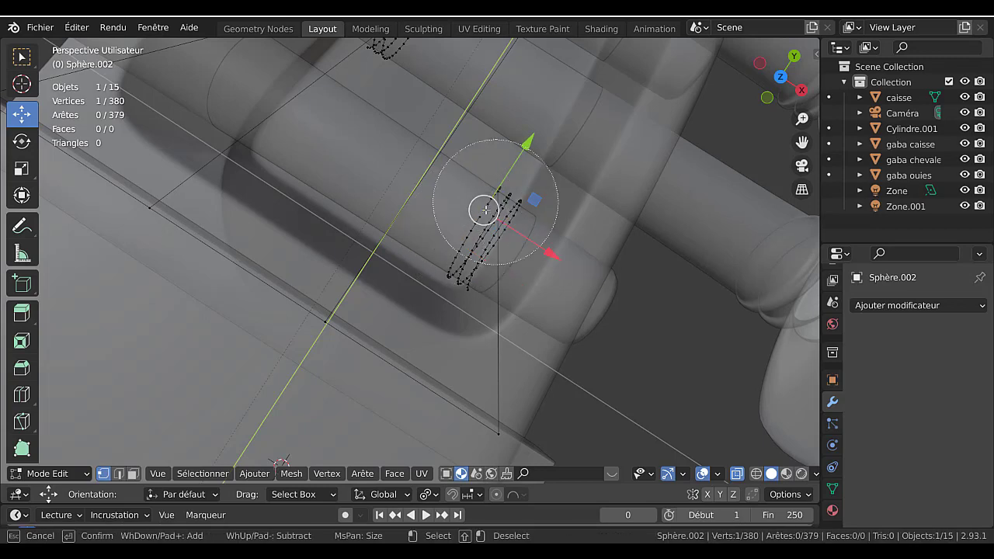
drag(484, 207, 484, 233)
key(Escape)
mouse_move(644, 348)
middle_down()
mouse_move(586, 336)
mouse_move(529, 351)
mouse_move(528, 362)
middle_up()
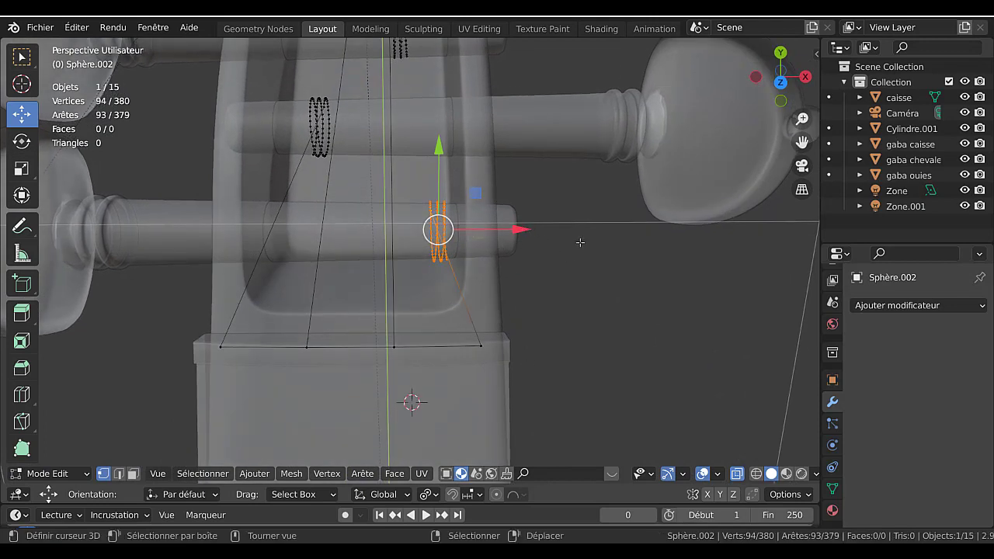
key(s)
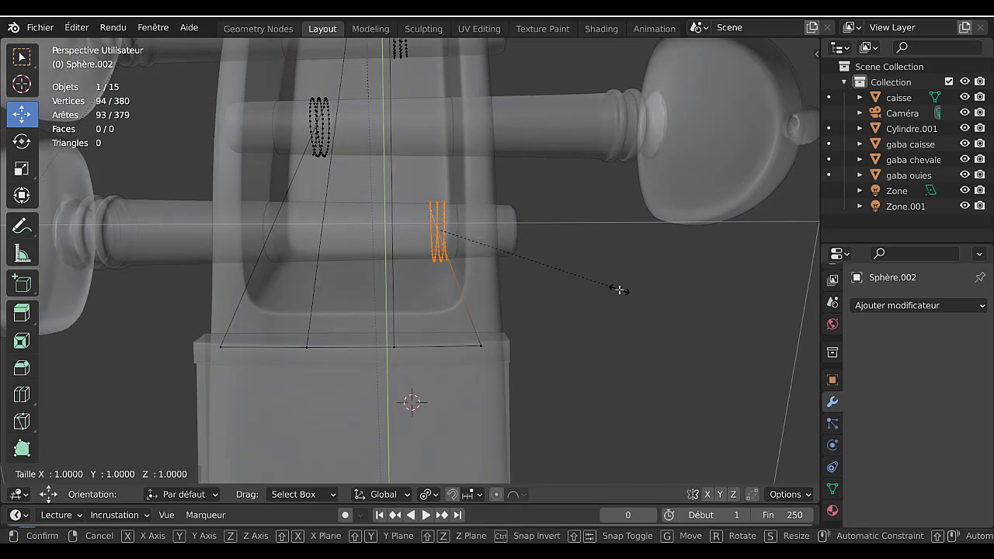
text(x)
text(-1)
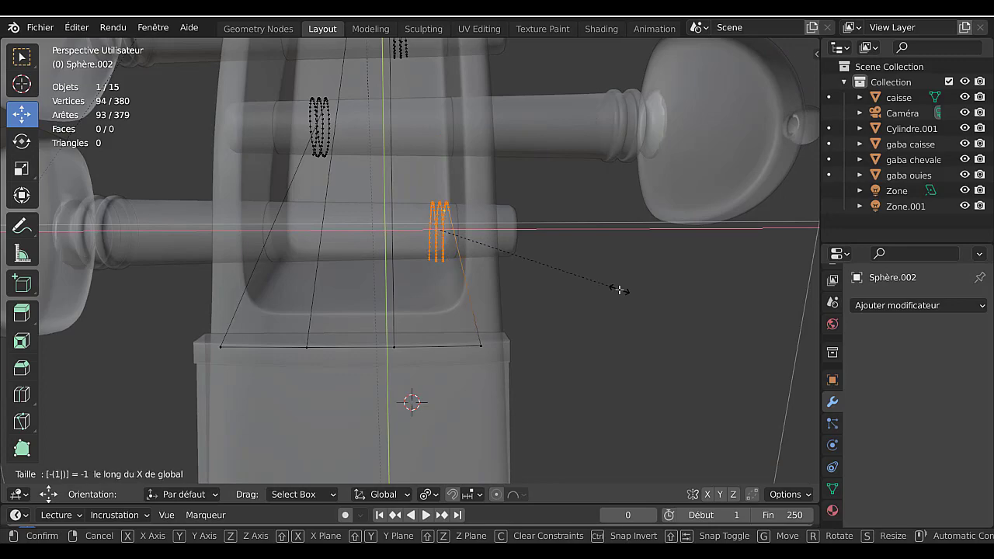
key(Return)
- Shift the flipped coil along X, away from the peg's free end and toward the middle of the pegbox
middle_drag(586, 315, 549, 298)
scroll(464, 289, up, 4)
key(Tab)
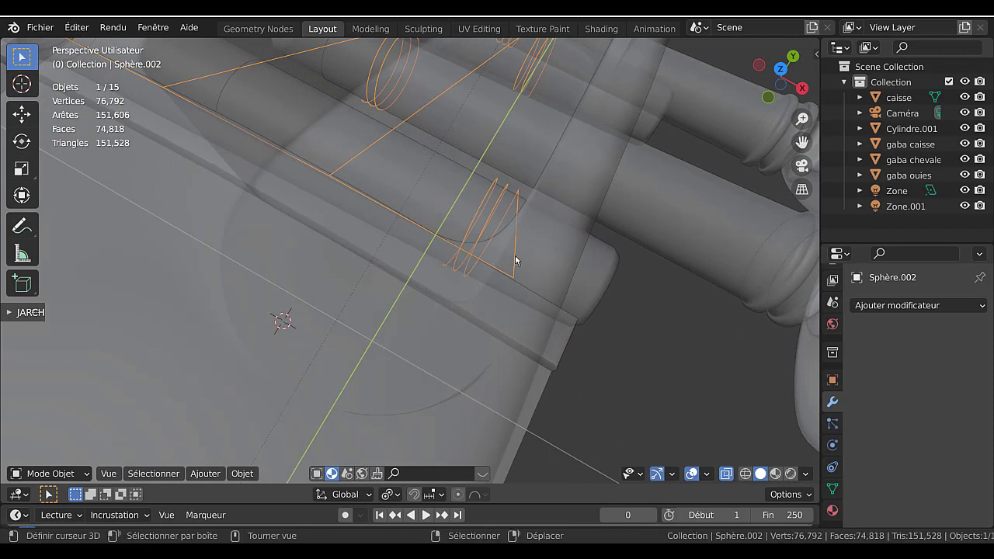
middle_drag(512, 266, 564, 287)
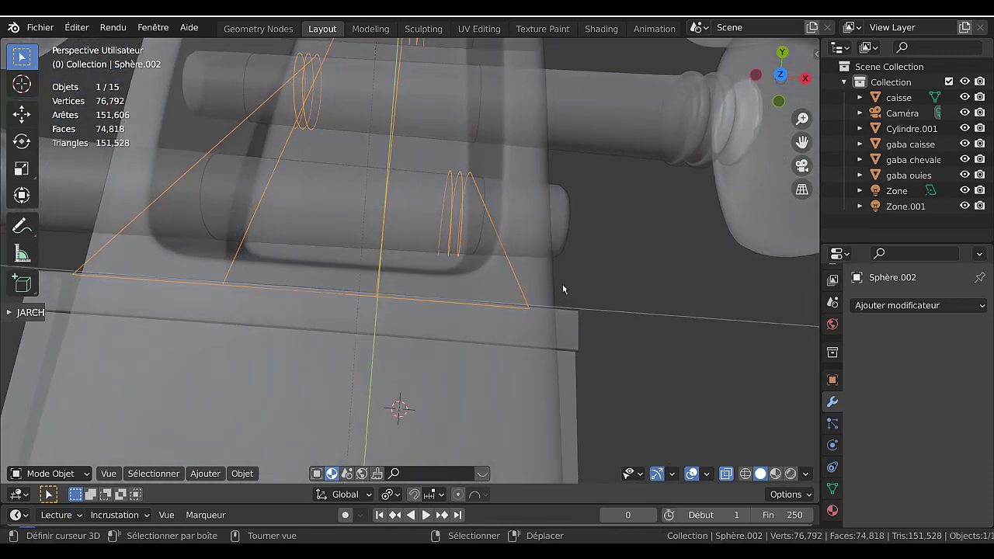
key(Tab)
drag(533, 224, 508, 238)
key(Tab)
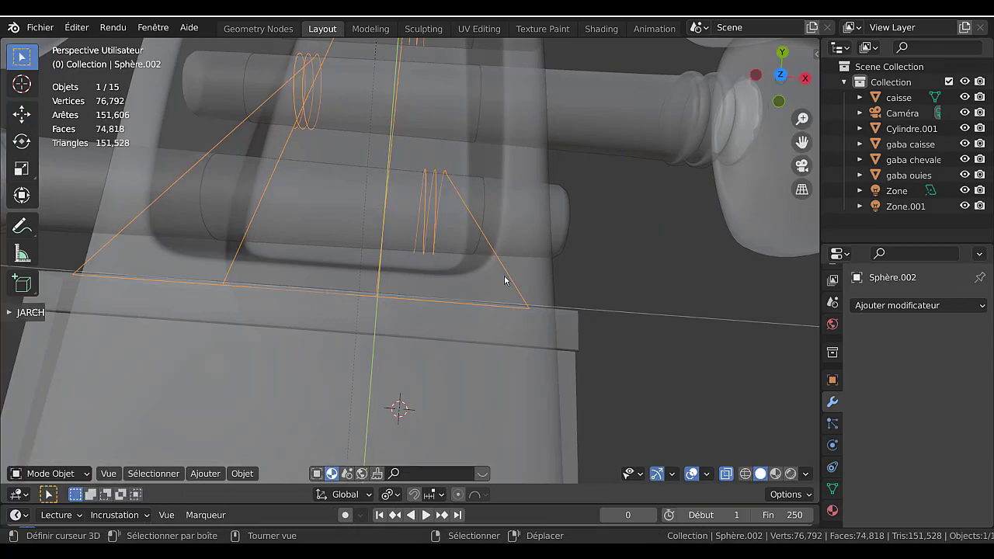
- Examine from several angles how the string coils sit around the pegs and run to the fingerboard's end
middle_drag(506, 279, 381, 216)
middle_drag(410, 282, 418, 232)
key(Tab)
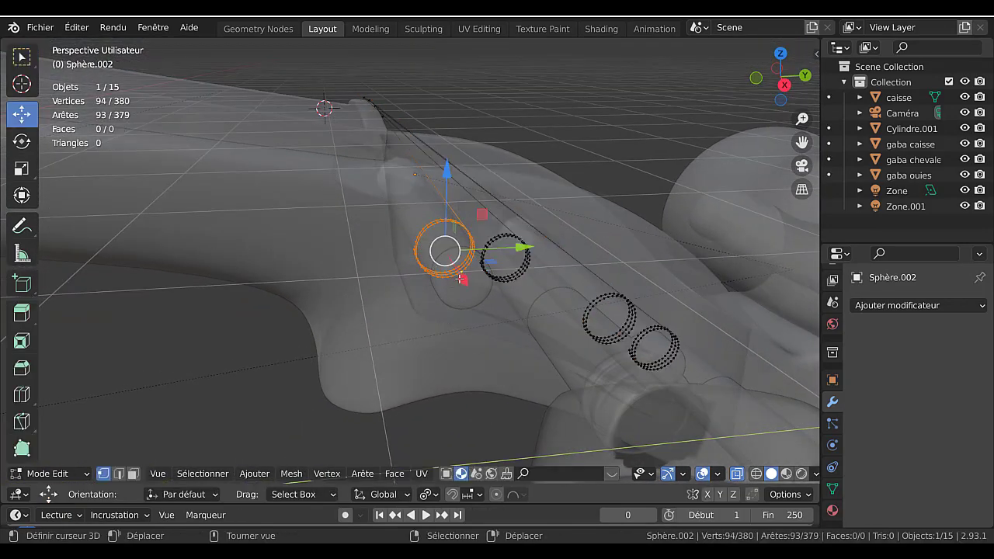
key(Tab)
middle_drag(467, 283, 463, 321)
key(Tab)
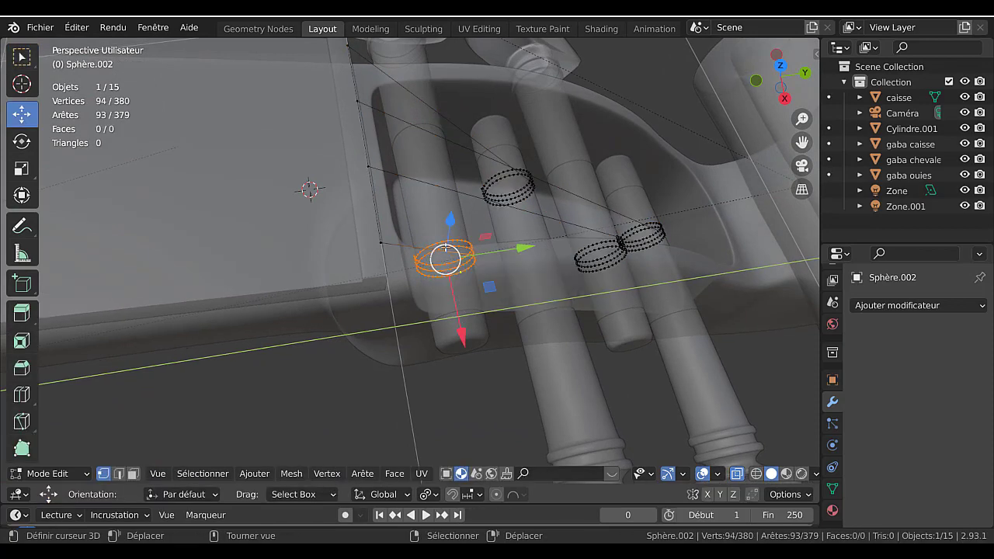
middle_drag(446, 249, 433, 286)
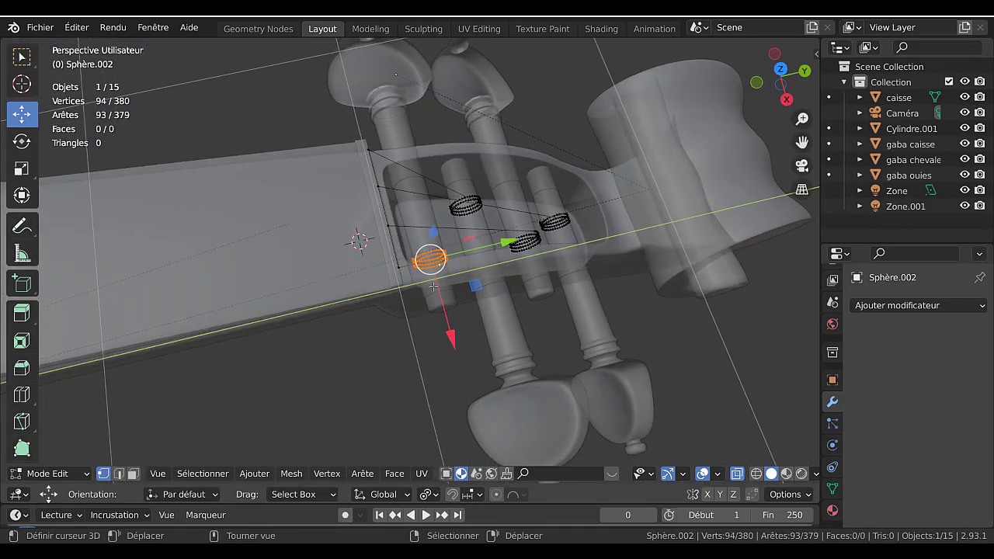
scroll(433, 286, up, 4)
middle_drag(452, 254, 427, 227)
key(Tab)
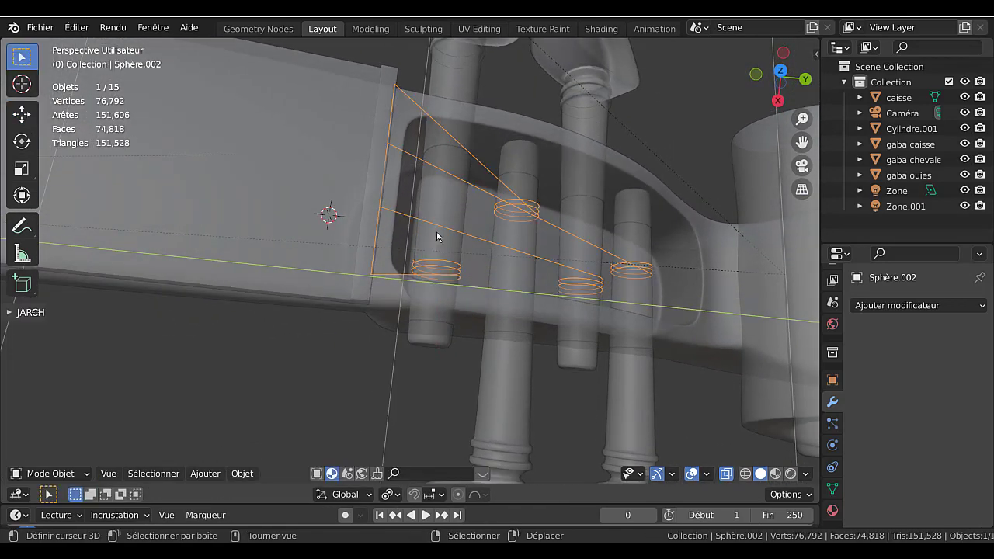
click(441, 246)
click(441, 246)
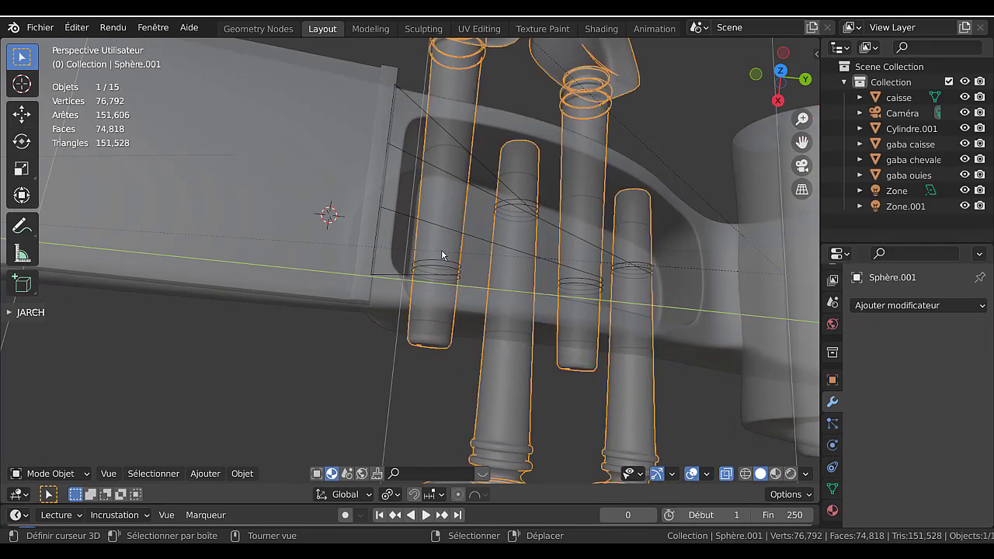
key(Tab)
key(Tab)
middle_drag(431, 270, 445, 219)
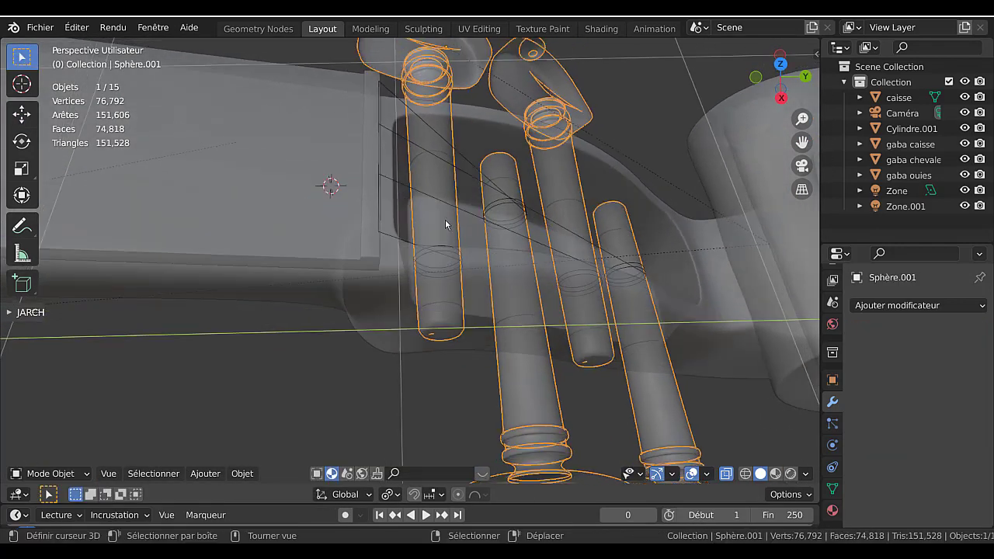
click(441, 203)
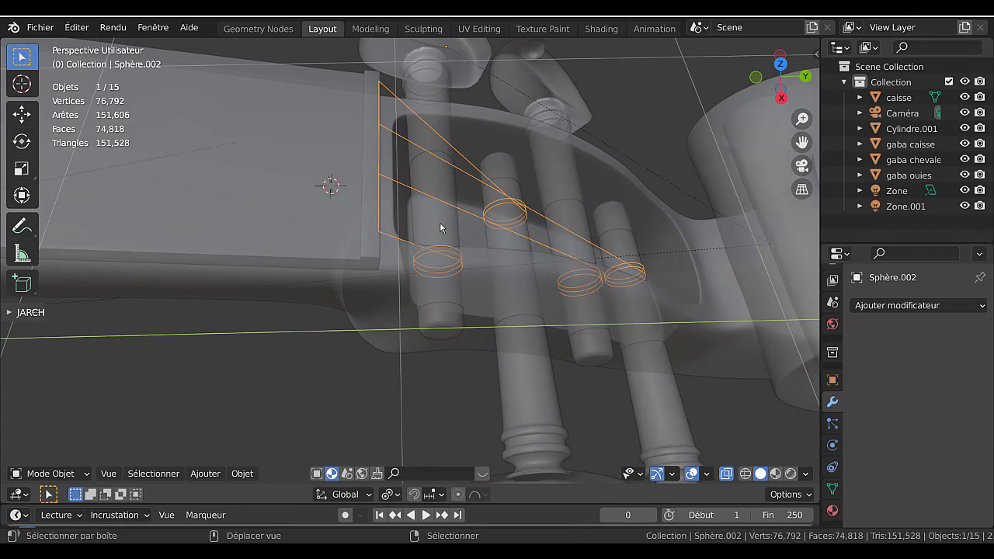
shift+click(441, 228)
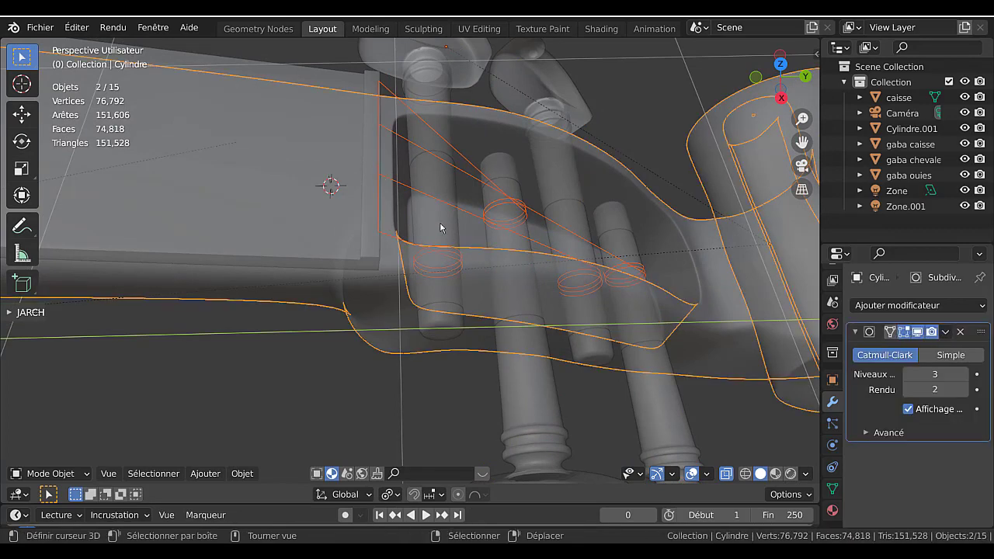
scroll(441, 224, down, 1)
mouse_move(432, 226)
middle_down()
mouse_move(430, 246)
mouse_move(430, 227)
middle_up()
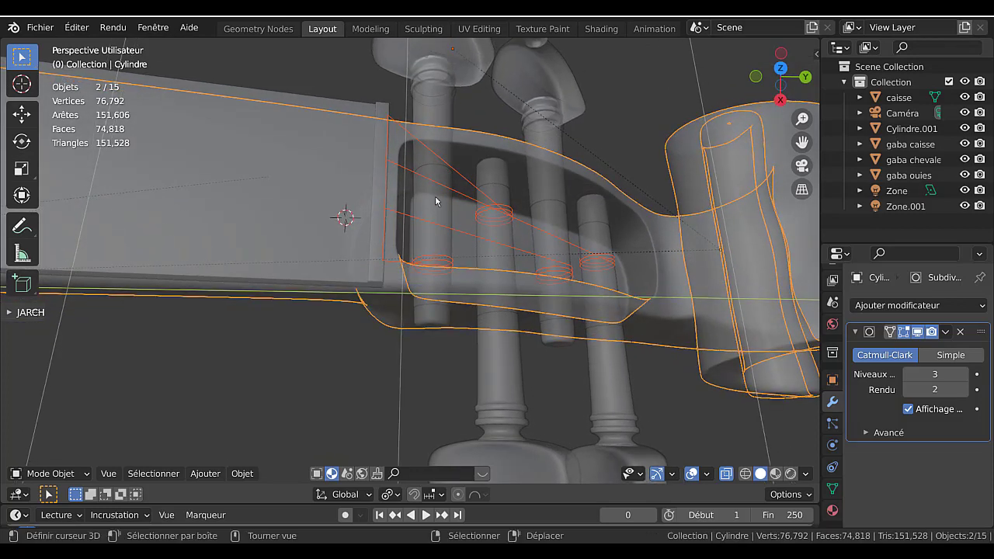
click(291, 362)
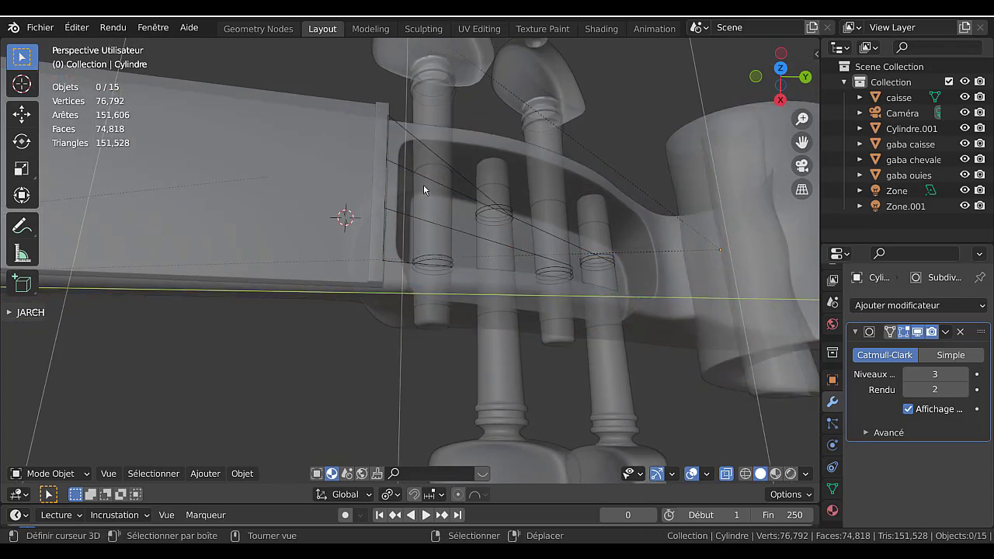
- Join the strings object with the tuning pegs into a single object, keeping the pegs as the active one
click(464, 177)
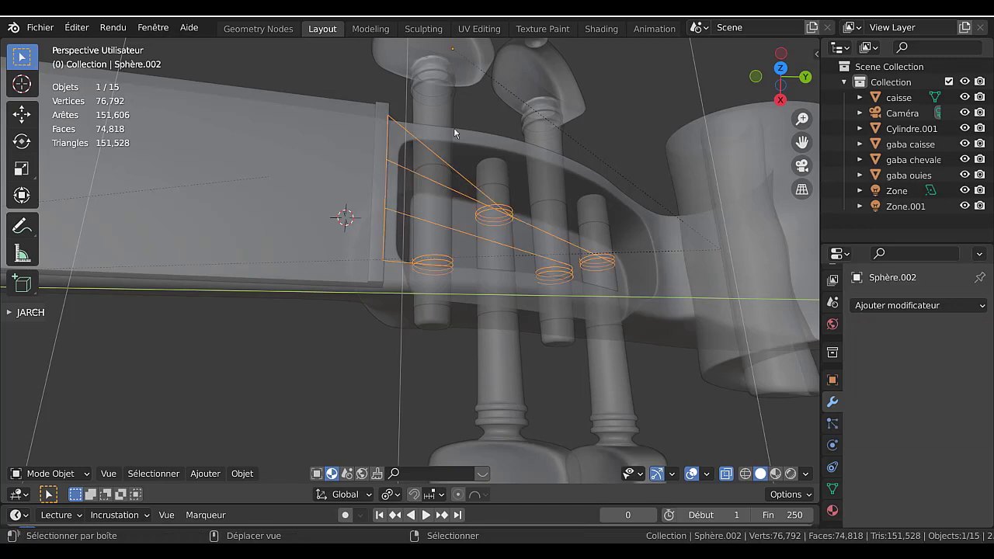
shift+click(517, 91)
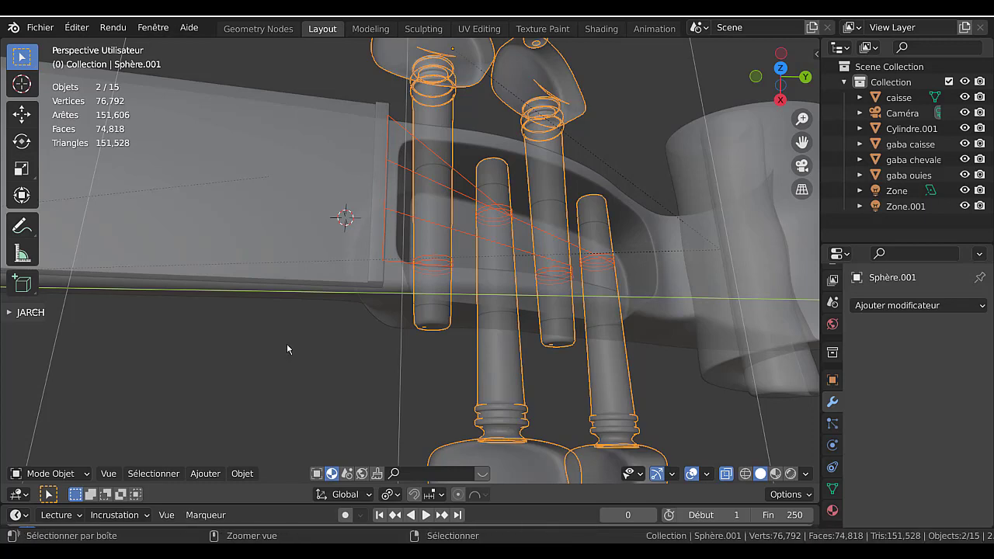
key(ctrl+j)
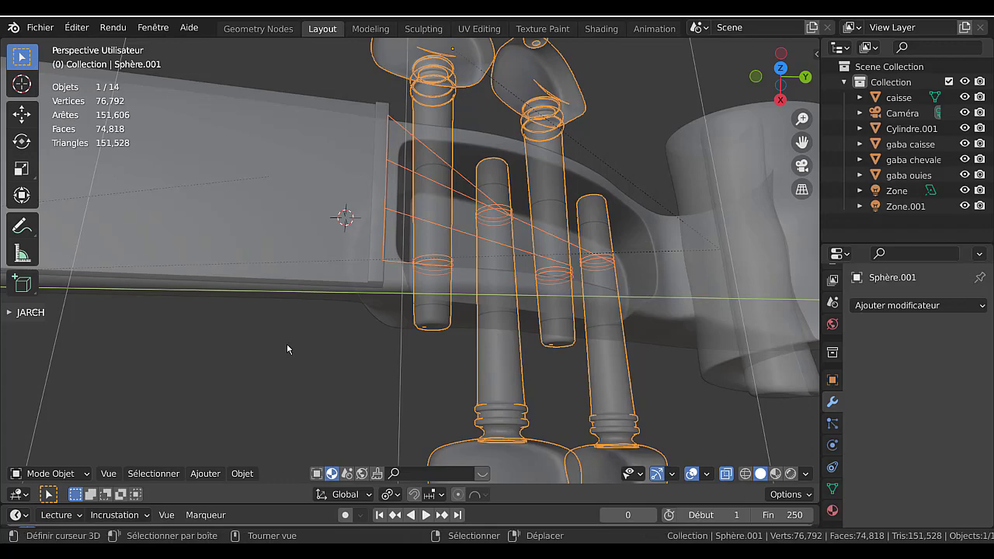
- Select the three edges linking the string ends along the fingerboard's end and delete only edges and faces, keeping the vertices
key(Tab)
scroll(359, 352, up, 4)
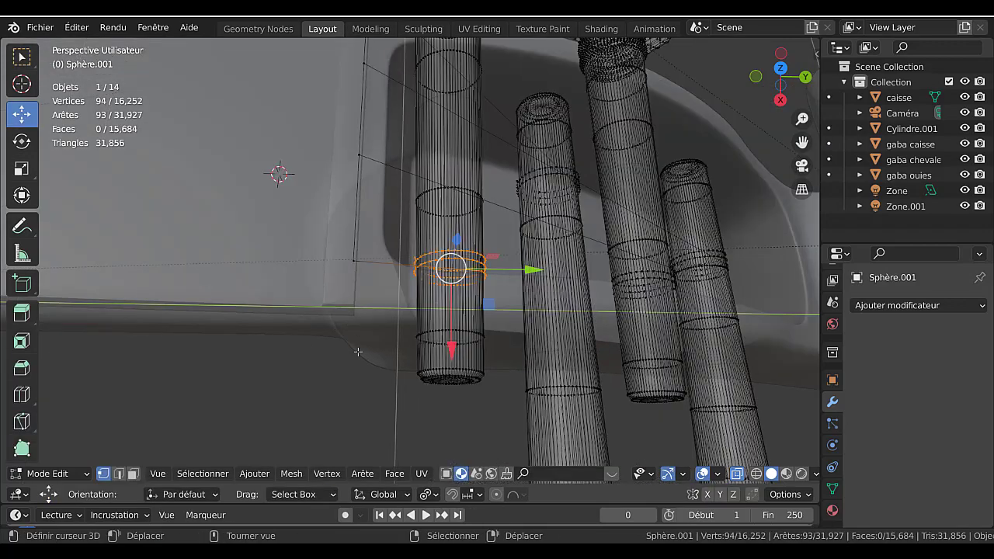
middle_drag(358, 352, 378, 337)
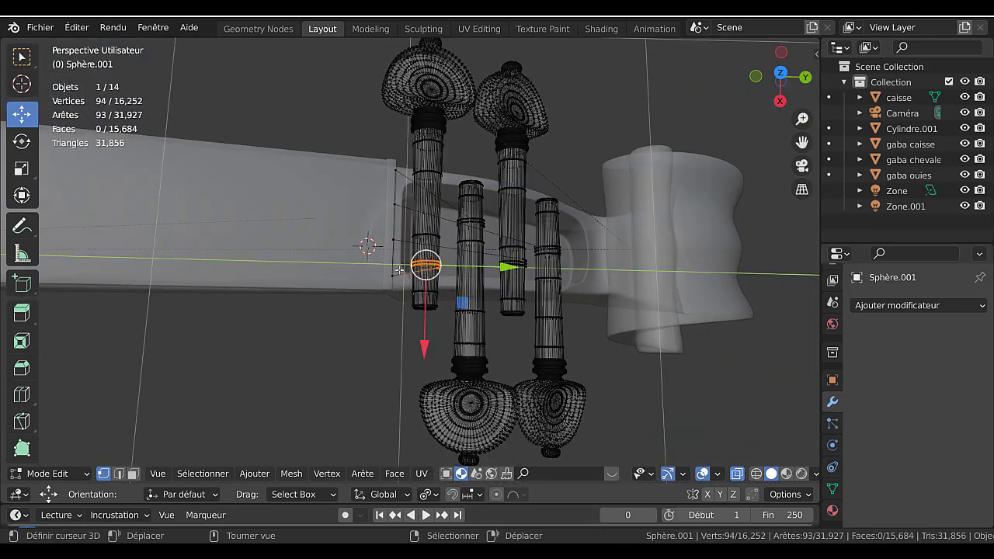
middle_drag(441, 160, 365, 185)
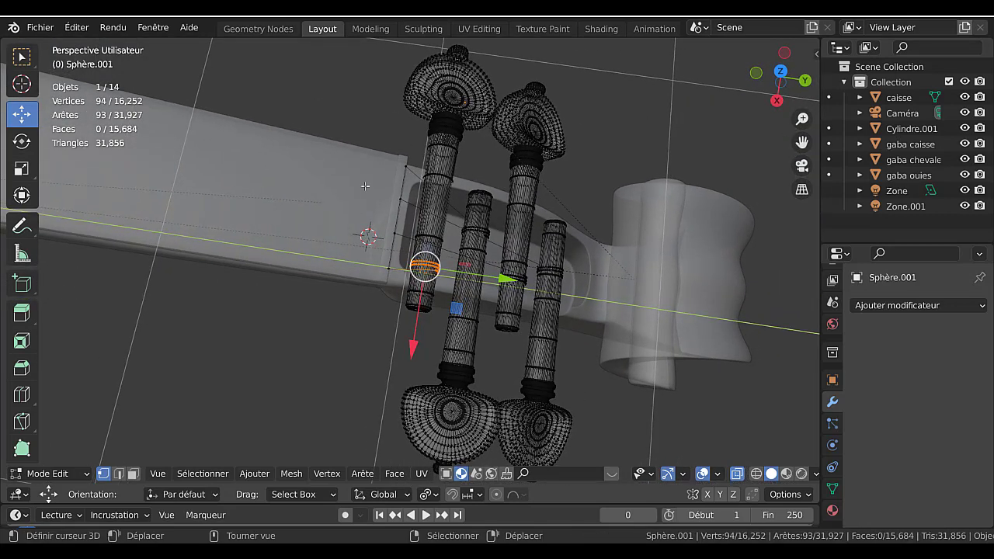
click(392, 302)
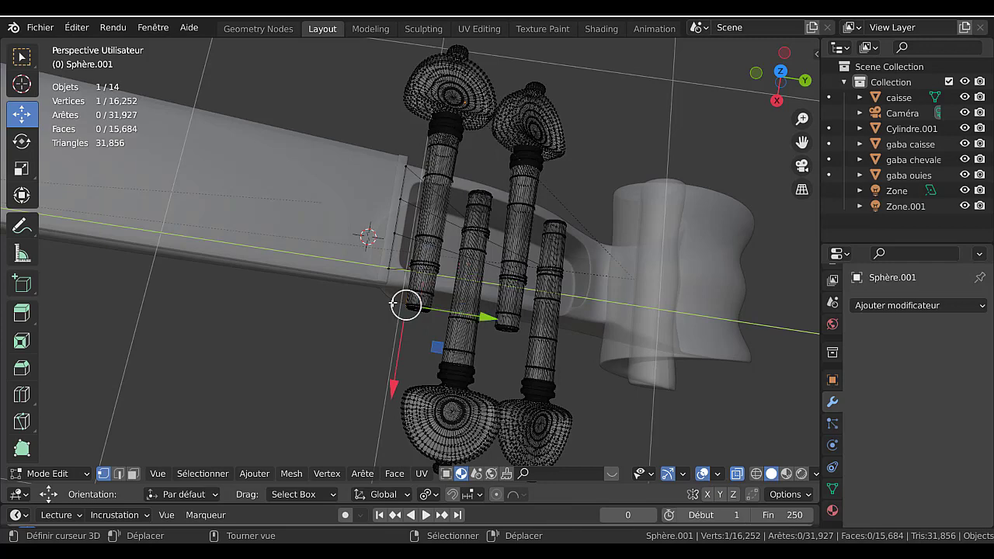
scroll(393, 307, up, 2)
click(119, 474)
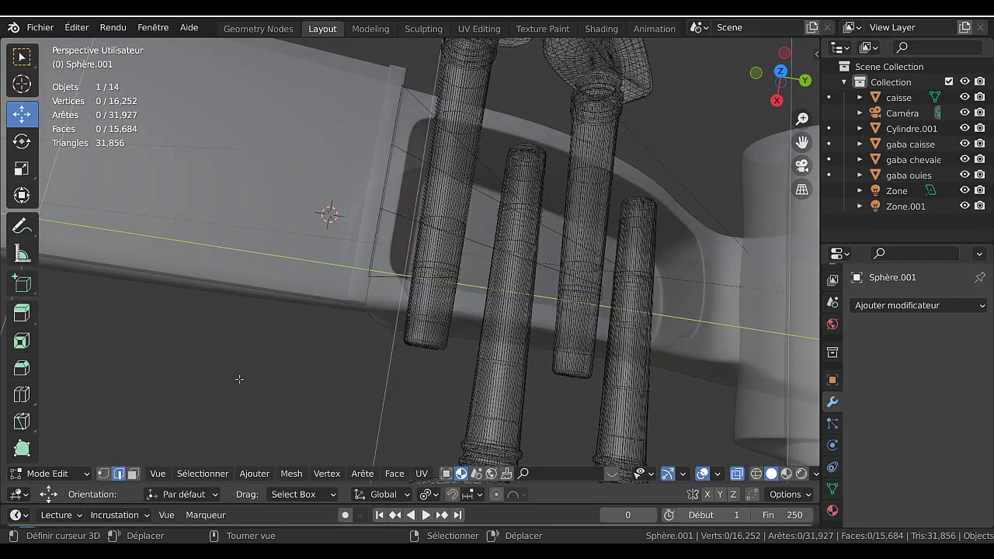
click(374, 235)
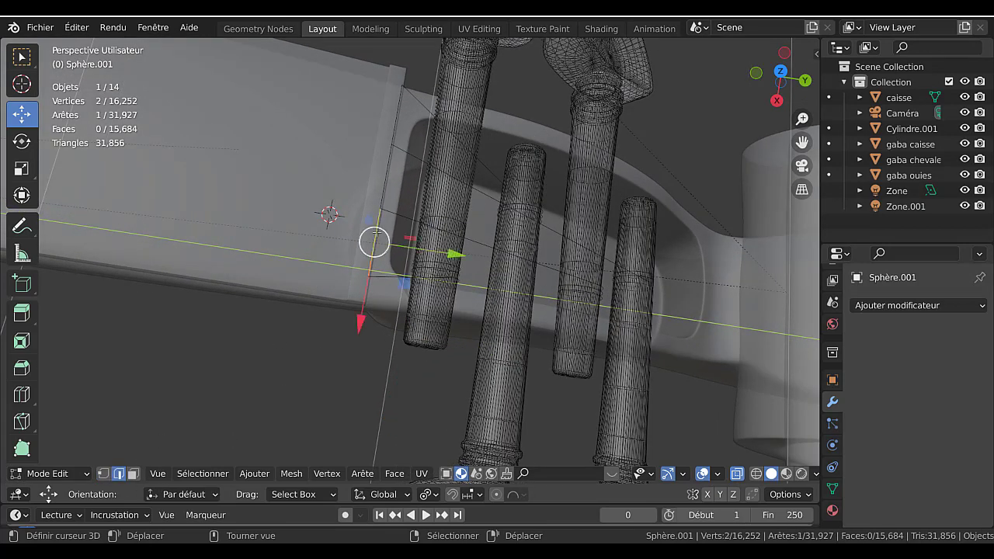
shift+click(384, 175)
shift+click(398, 116)
middle_drag(333, 204, 500, 276)
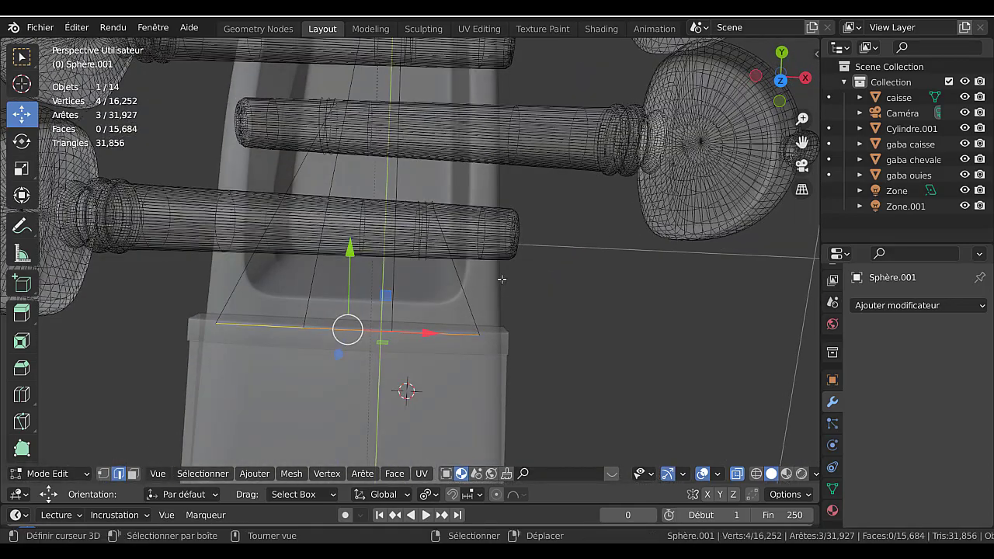
key(alt+z)
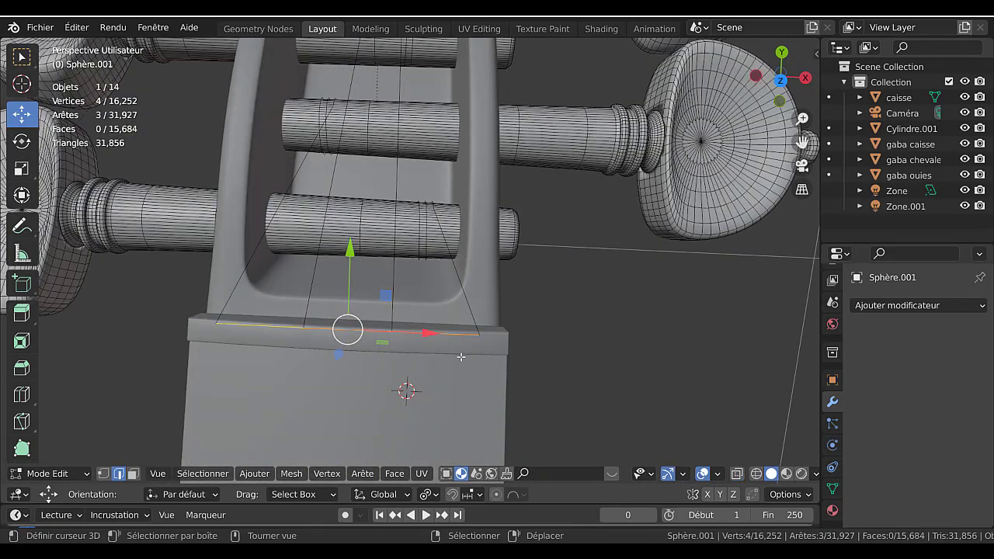
key(x)
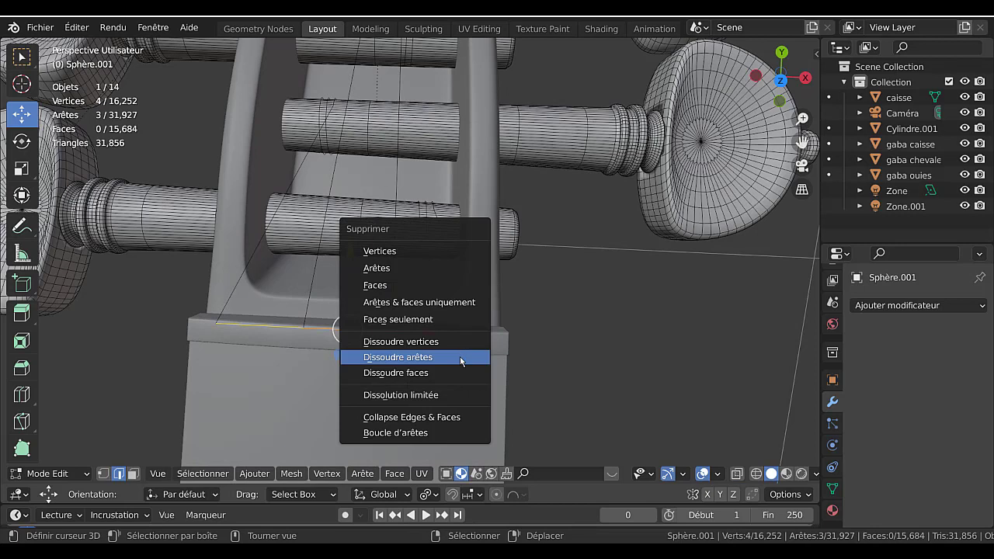
click(415, 305)
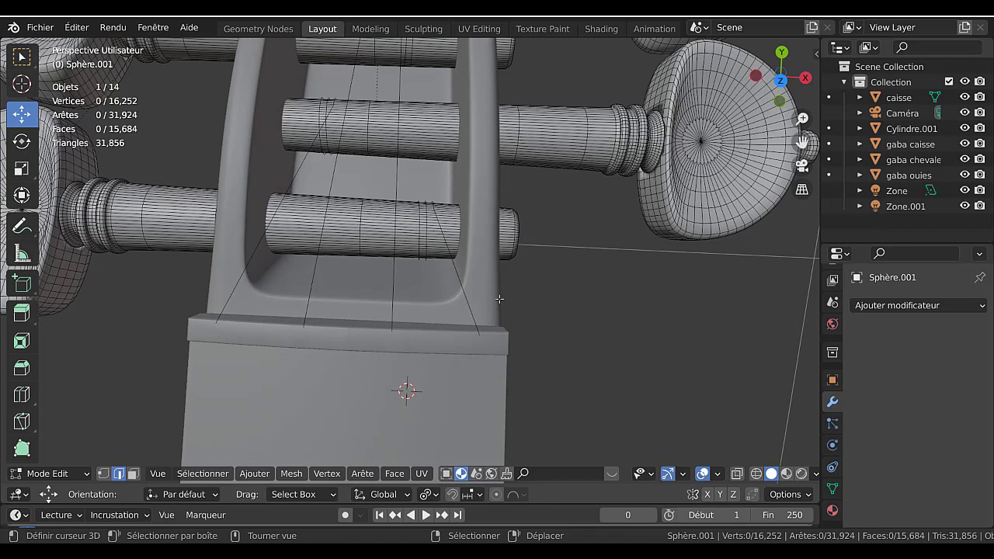
scroll(411, 237, down, 1)
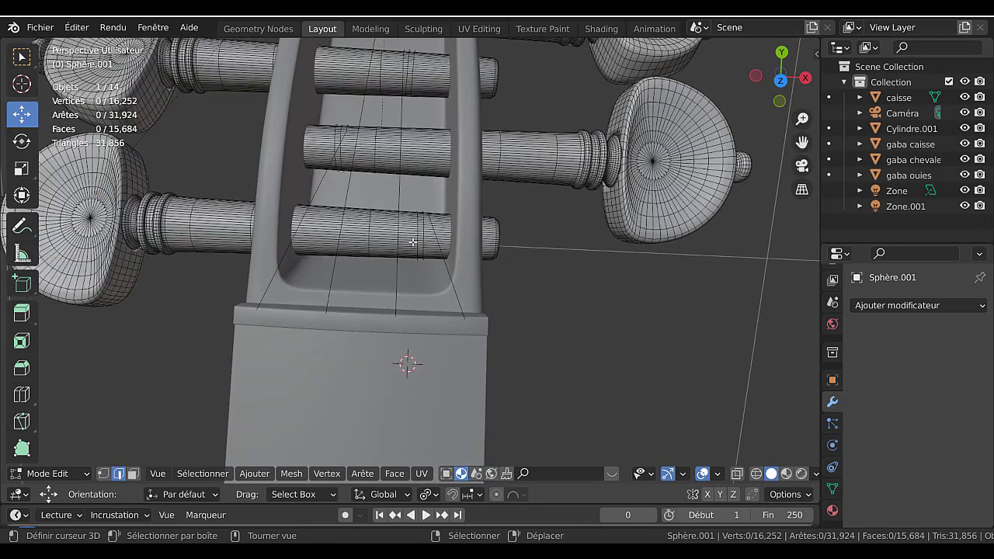
click(421, 246)
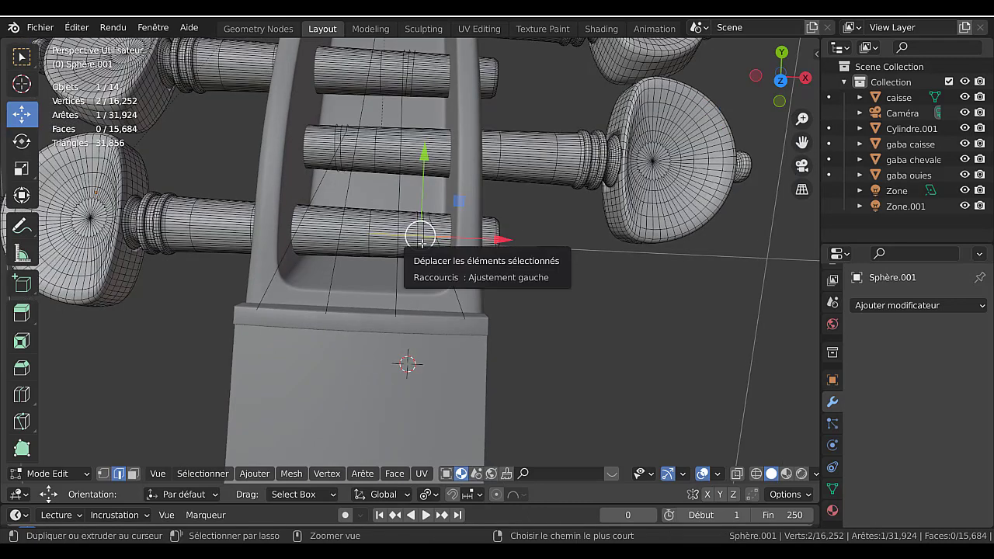
key(x)
key(Escape)
key(c)
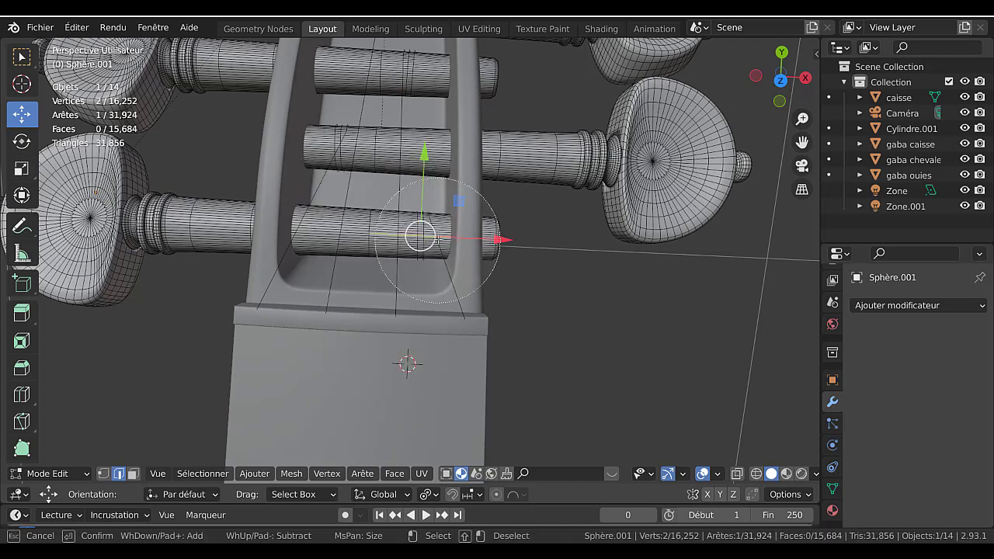
scroll(423, 237, up, 3)
drag(420, 236, 427, 242)
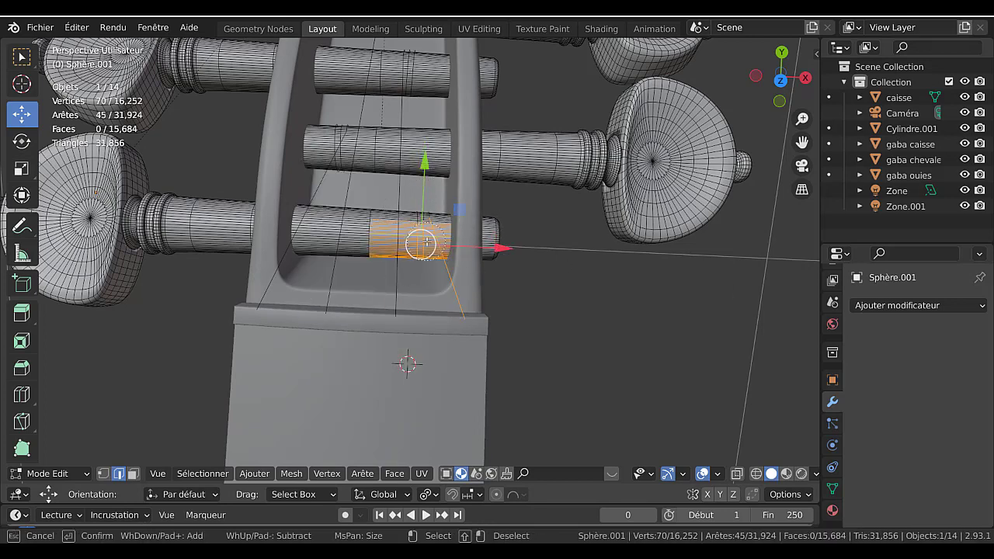
right_click(567, 273)
key(alt+a)
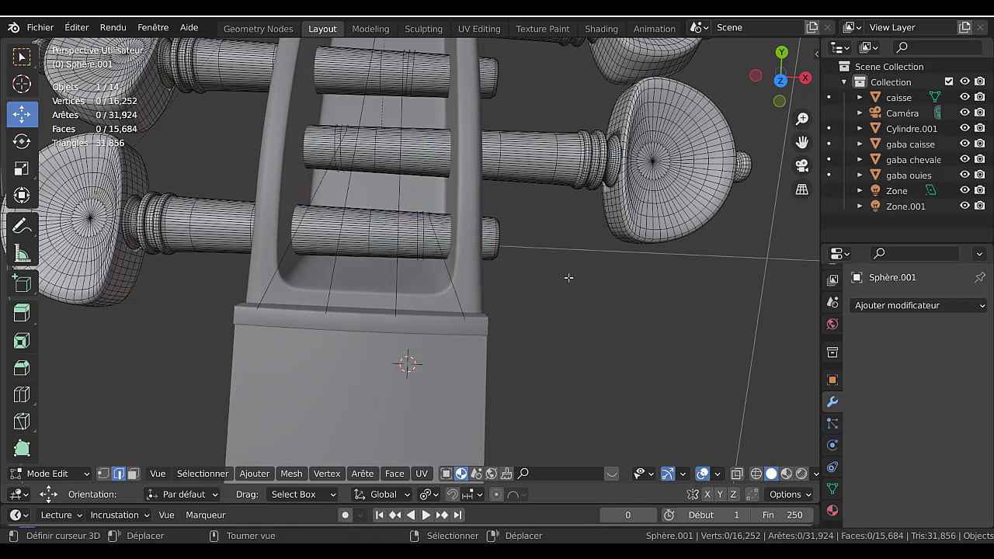
- Select the whole peg nearest the fingerboard with its string coil and raise them about 0.0525 m along Z
click(425, 252)
key(ctrl+l)
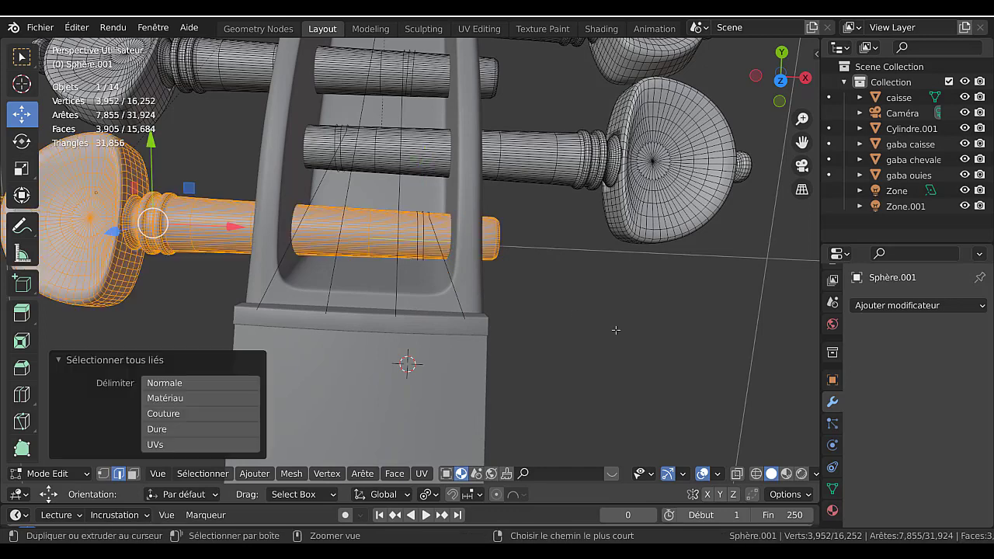
key(KP_Decimal)
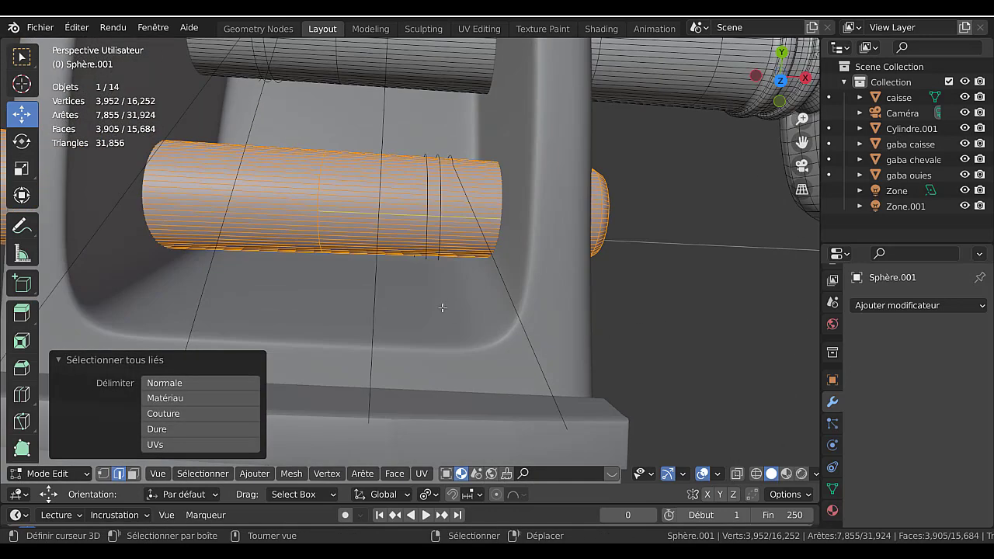
click(104, 473)
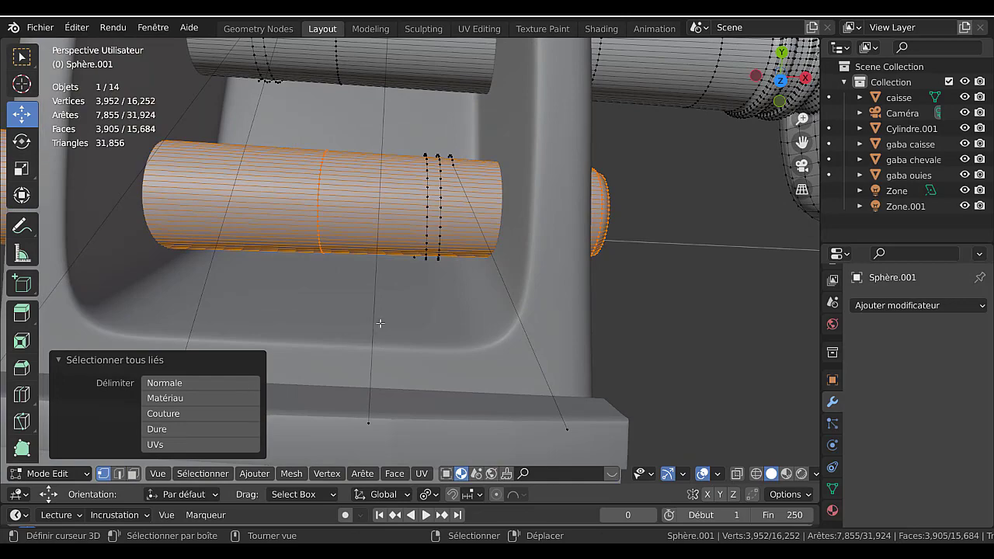
key(c)
drag(439, 161, 426, 253)
right_click(429, 162)
scroll(695, 256, down, 3)
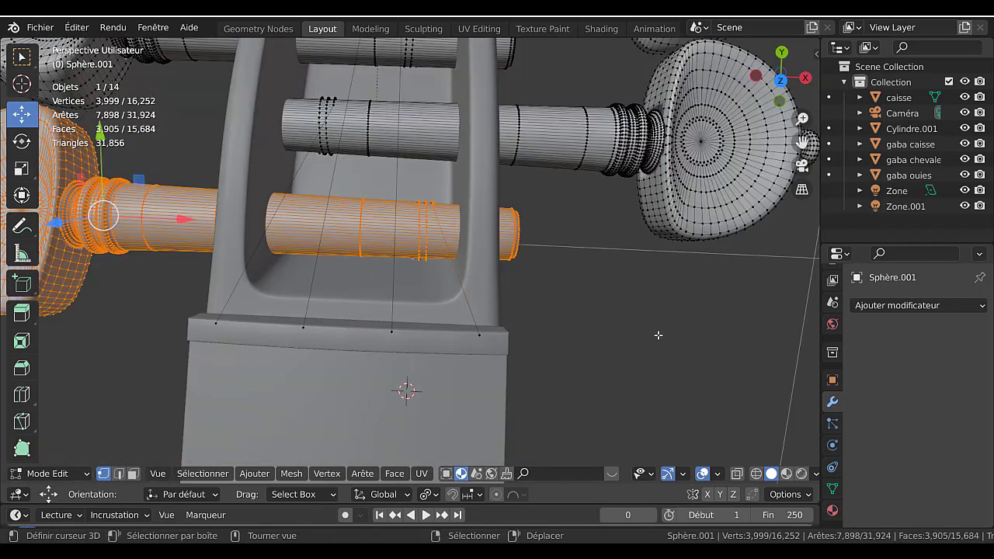
mouse_move(659, 335)
middle_down()
mouse_move(566, 319)
mouse_move(678, 252)
mouse_move(668, 266)
mouse_move(433, 277)
mouse_move(444, 357)
middle_up()
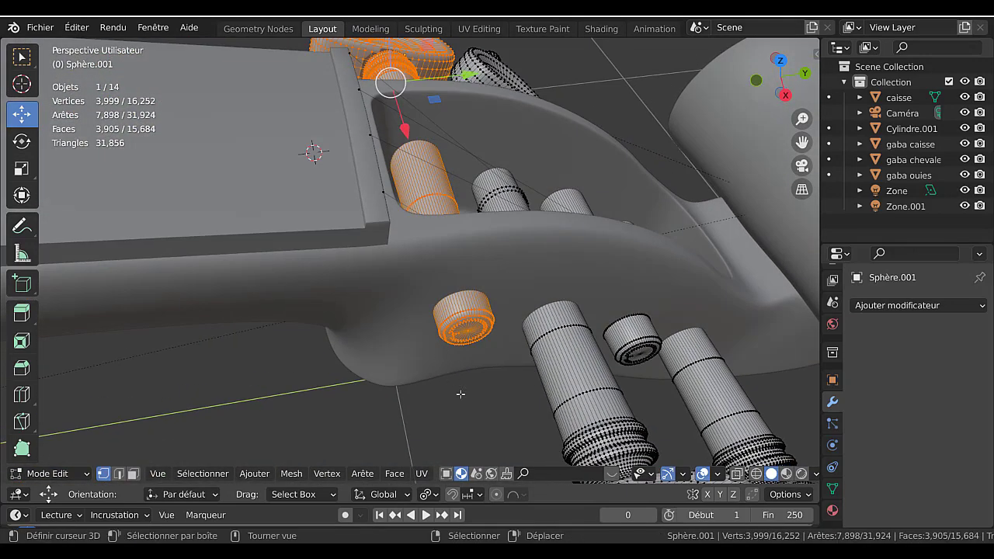
key(g)
key(z)
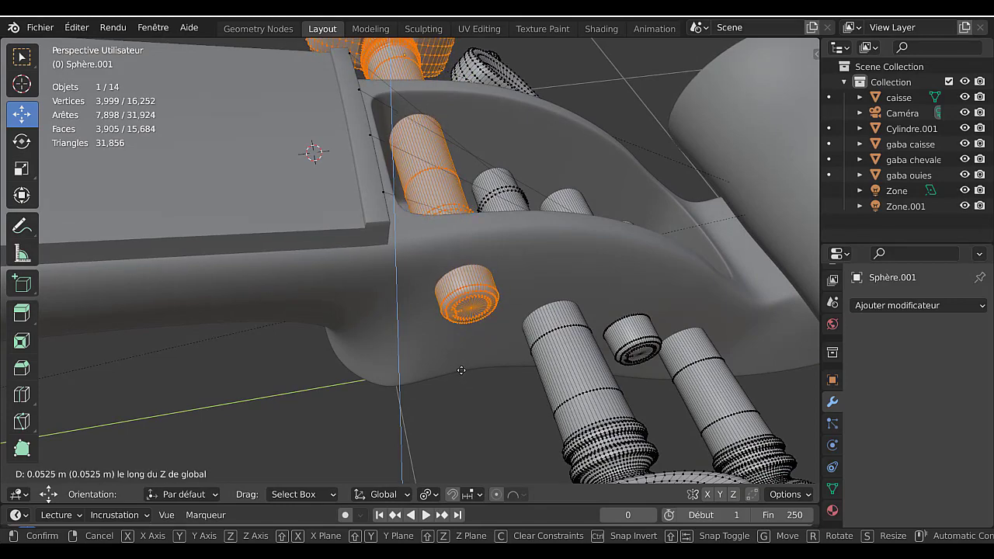
click(461, 370)
- Select the whole second peg from the fingerboard with its string coil and raise them about 0.041 m along Z
middle_drag(549, 368, 454, 307)
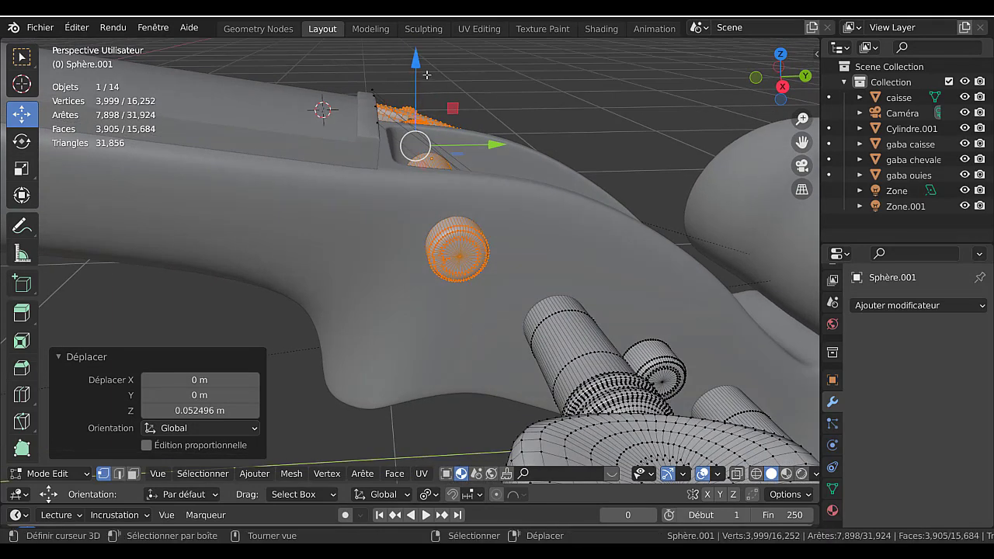
middle_drag(427, 75, 545, 258)
middle_drag(492, 310, 479, 239)
click(479, 335)
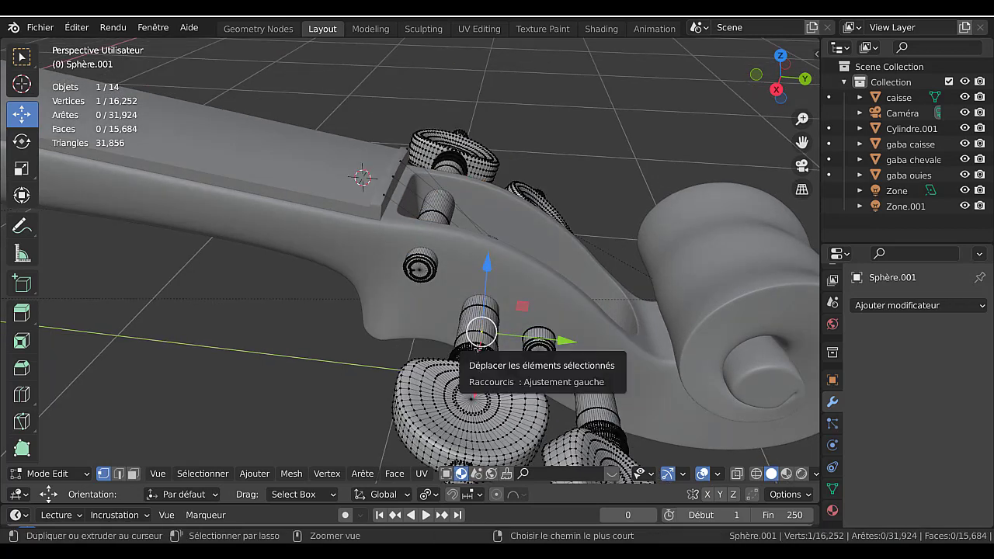
key(ctrl+l)
key(KP_7)
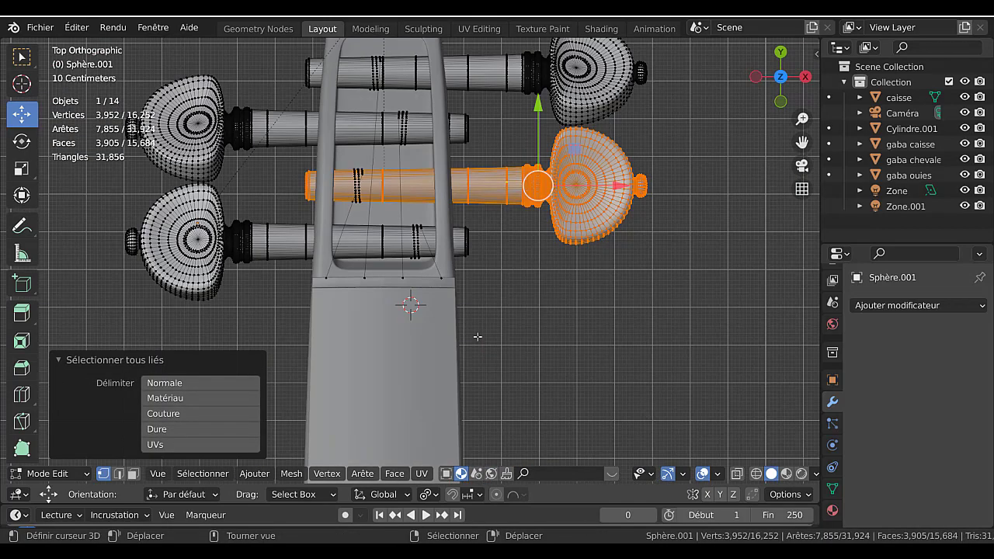
shift+middle_drag(502, 235, 576, 300)
scroll(449, 244, up, 3)
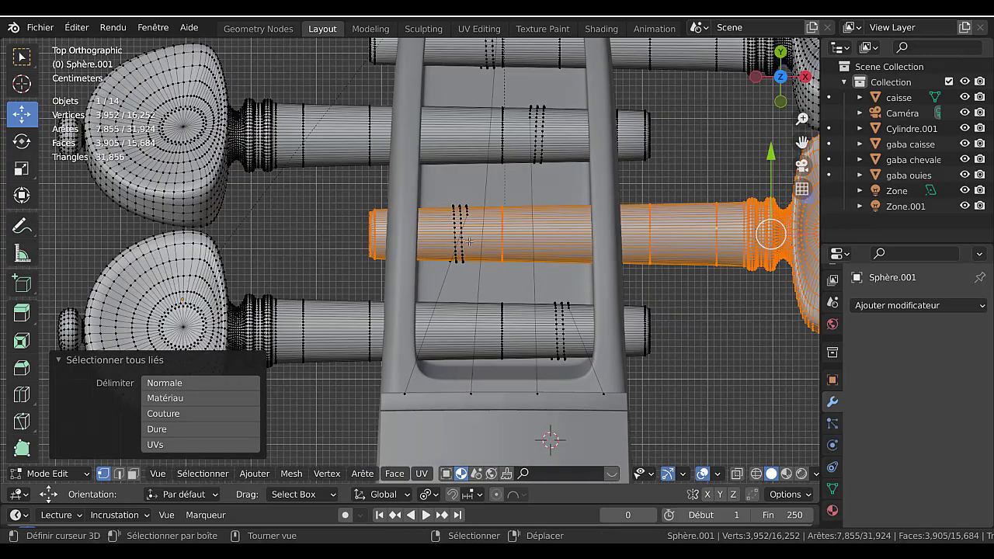
key(c)
click(460, 230)
right_click(488, 210)
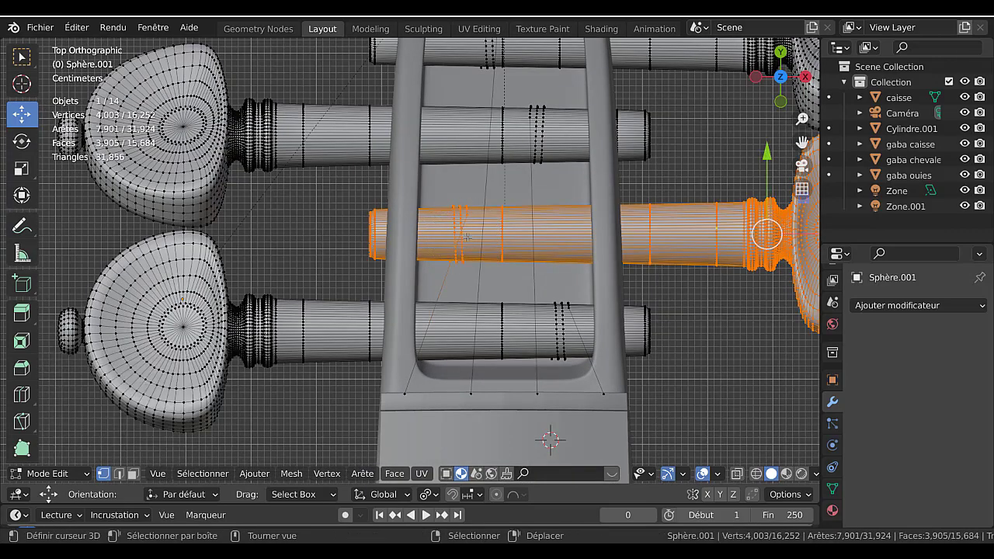
scroll(489, 251, down, 4)
middle_drag(490, 250, 488, 206)
key(g)
key(z)
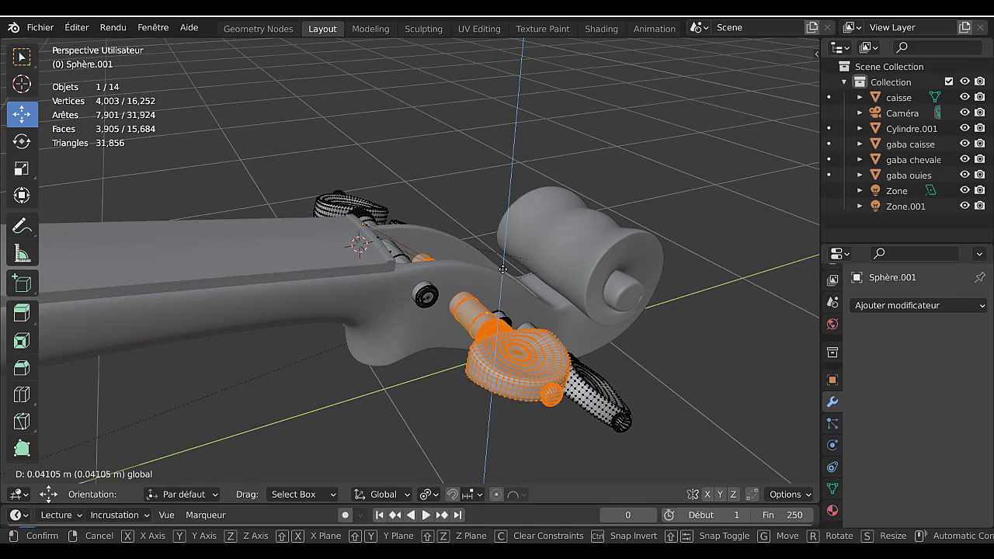
click(503, 269)
- Select the third peg from the fingerboard with its string coil, then raise them slightly along Z and shift them slightly toward the scroll along Y
key(Tab)
middle_drag(504, 270, 432, 371)
key(Tab)
click(431, 368)
mouse_move(460, 319)
middle_down()
mouse_move(466, 340)
mouse_move(477, 340)
mouse_move(482, 374)
mouse_move(471, 327)
middle_up()
key(ctrl+l)
scroll(477, 333, up, 2)
scroll(471, 327, up, 2)
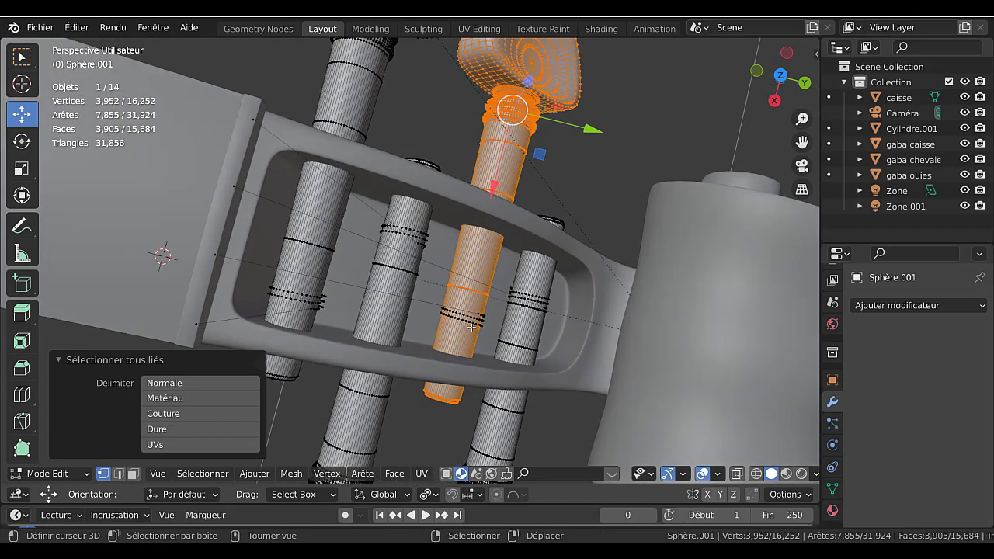
key(c)
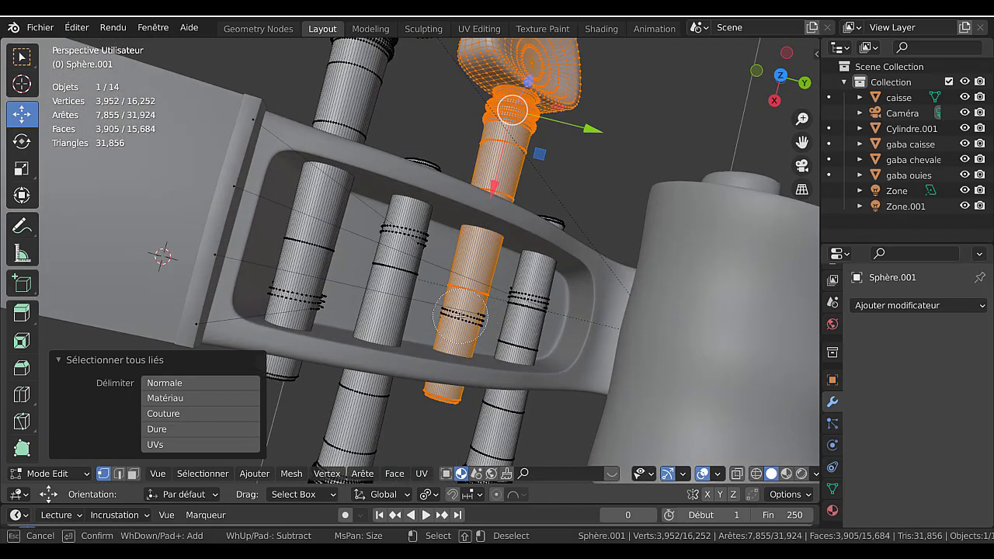
key(Escape)
key(alt+z)
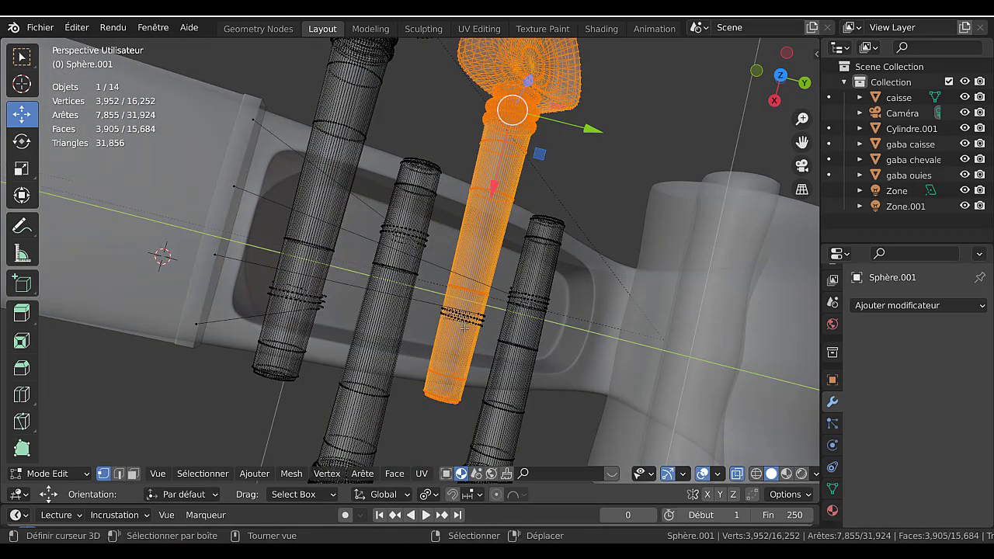
key(c)
click(459, 318)
key(Escape)
middle_drag(459, 317, 463, 238)
key(Tab)
key(Tab)
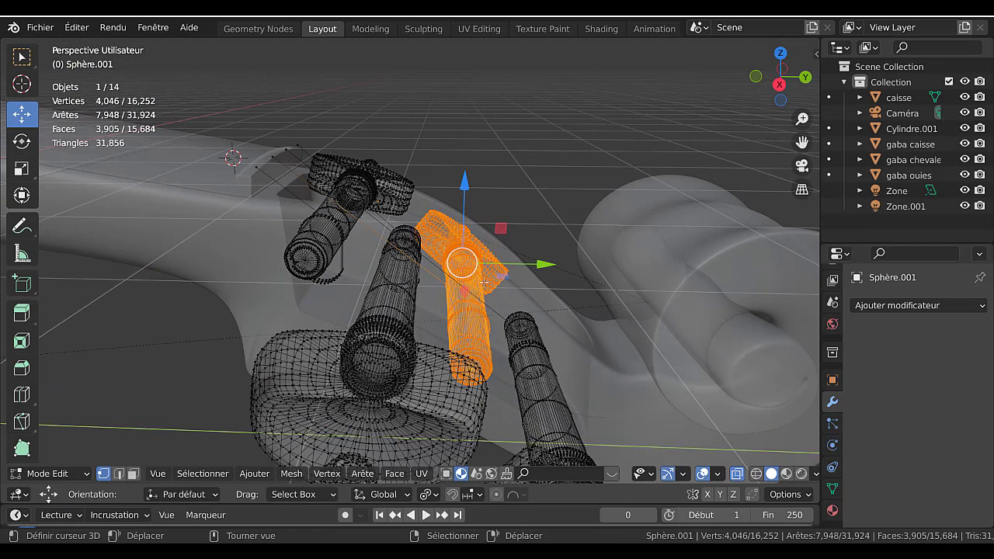
key(alt+z)
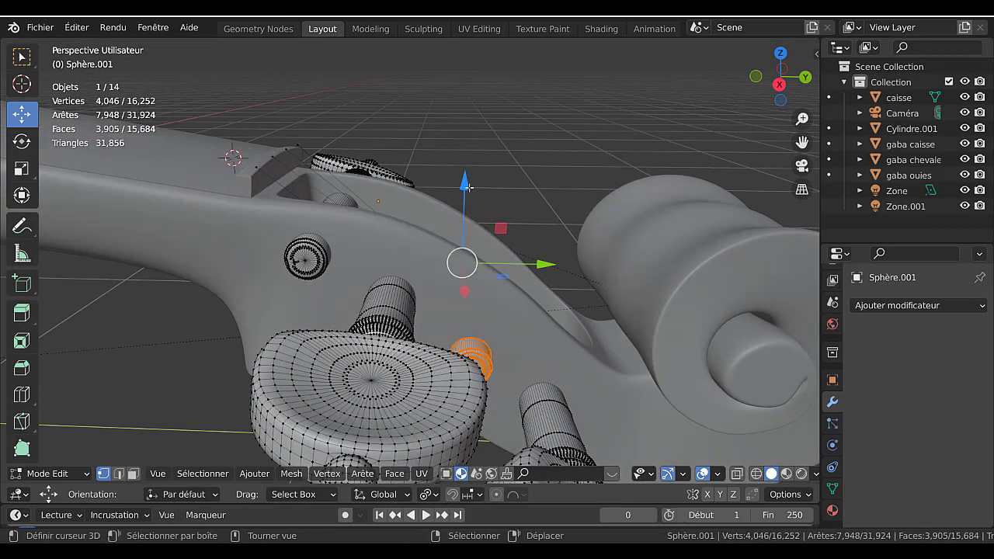
drag(469, 186, 466, 174)
drag(542, 250, 550, 254)
drag(475, 177, 475, 182)
middle_drag(503, 214, 365, 294)
key(Tab)
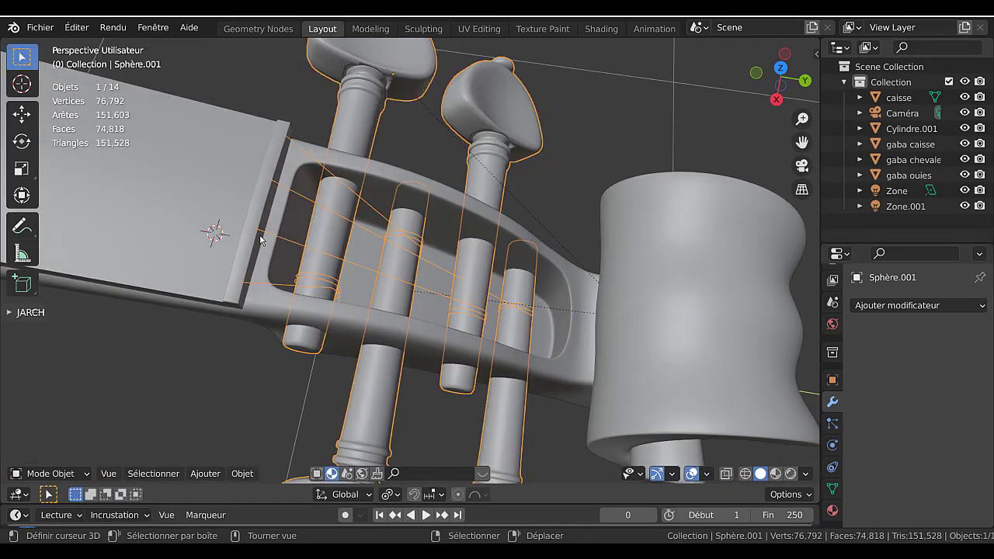
scroll(256, 276, down, 1)
scroll(254, 268, up, 2)
key(Tab)
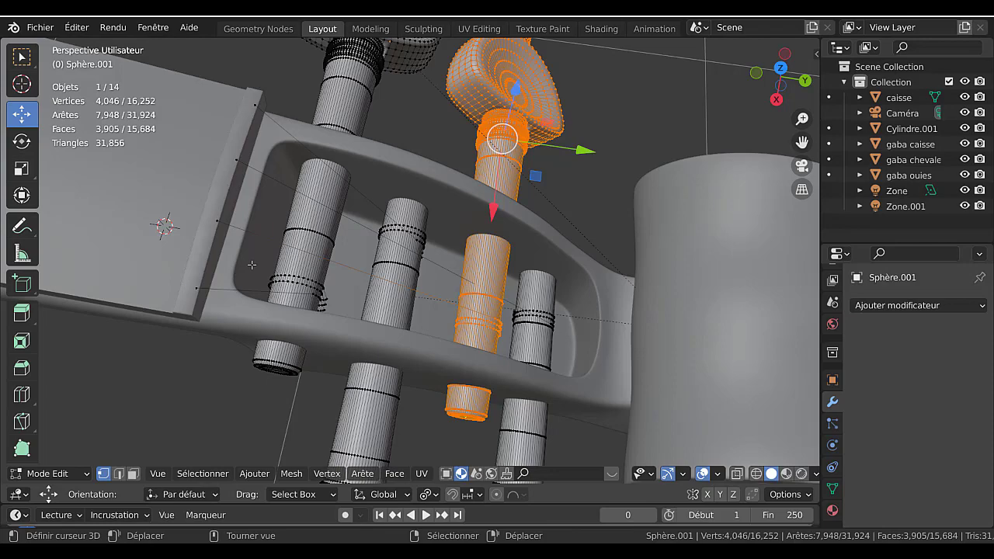
- Adjust the first two string-end vertices at the fingerboard nut along Y and Z to follow the nut's edge
key(KP_3)
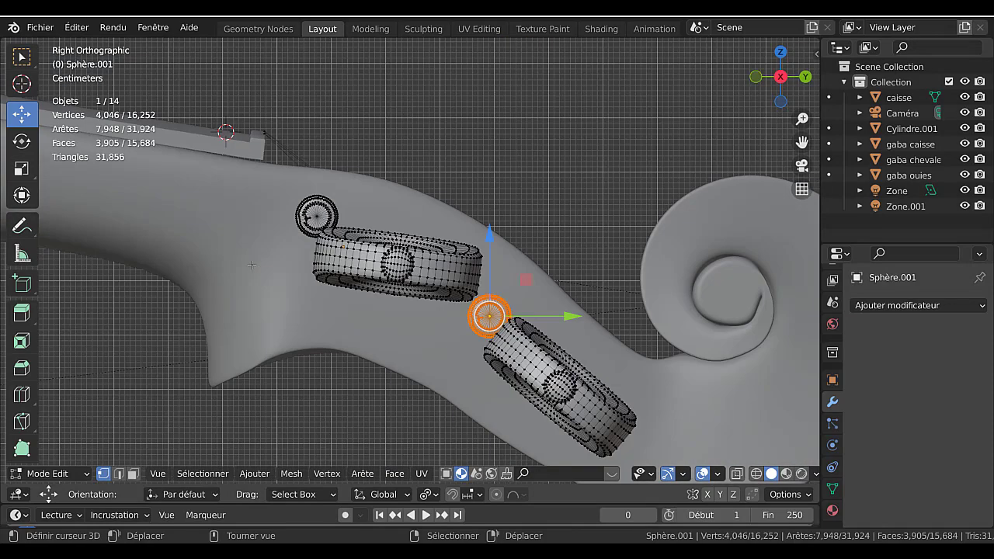
scroll(253, 115, up, 5)
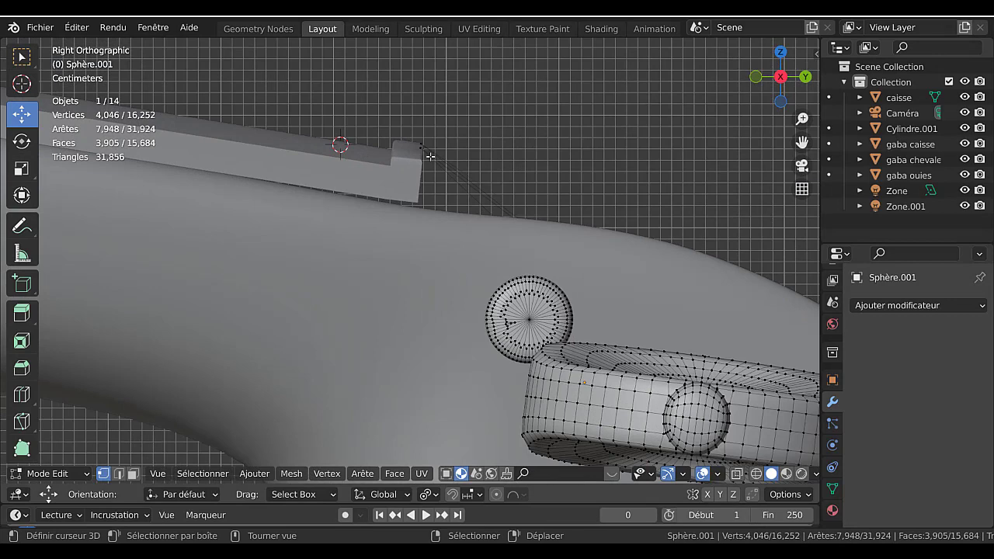
click(419, 146)
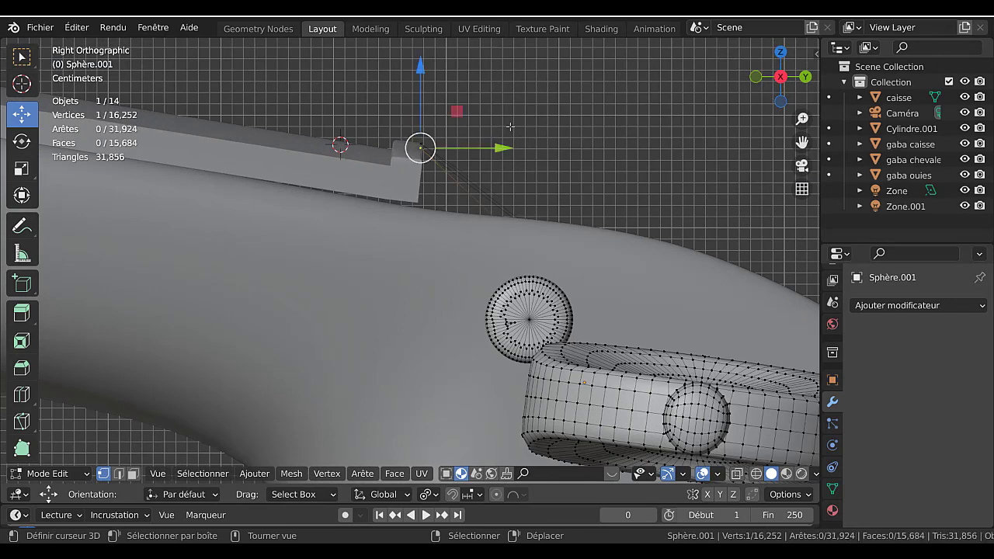
key(KP_Decimal)
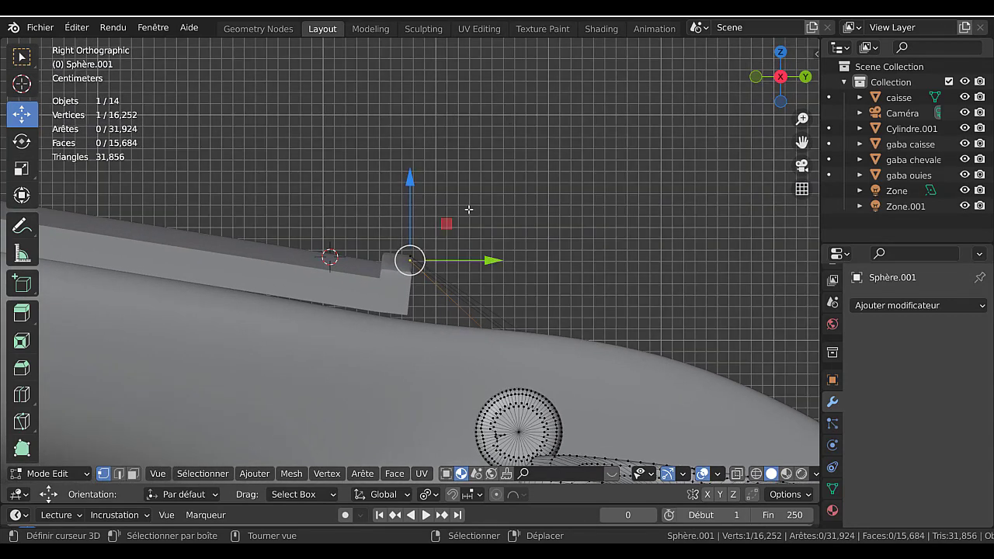
scroll(469, 209, up, 6)
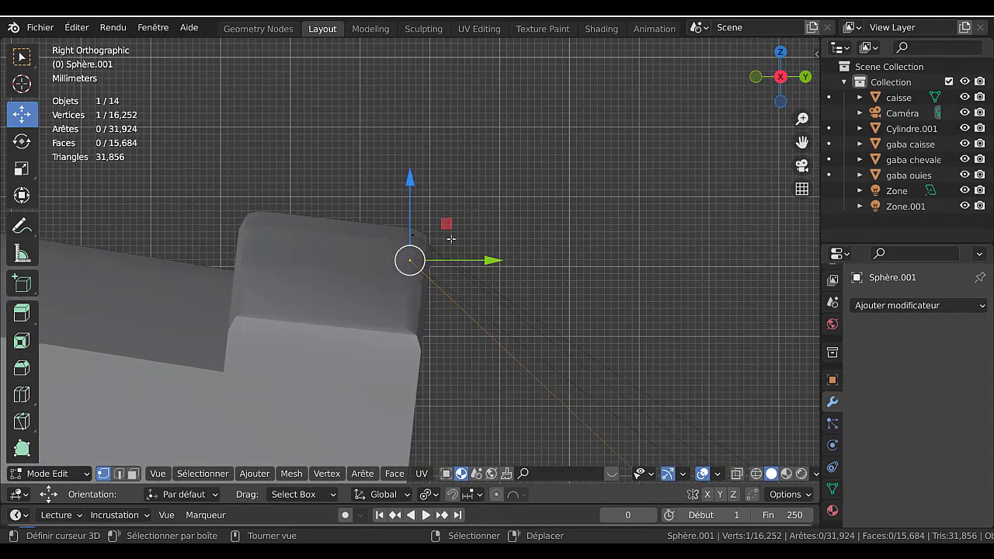
drag(495, 260, 501, 270)
drag(417, 193, 428, 227)
key(ctrl+z)
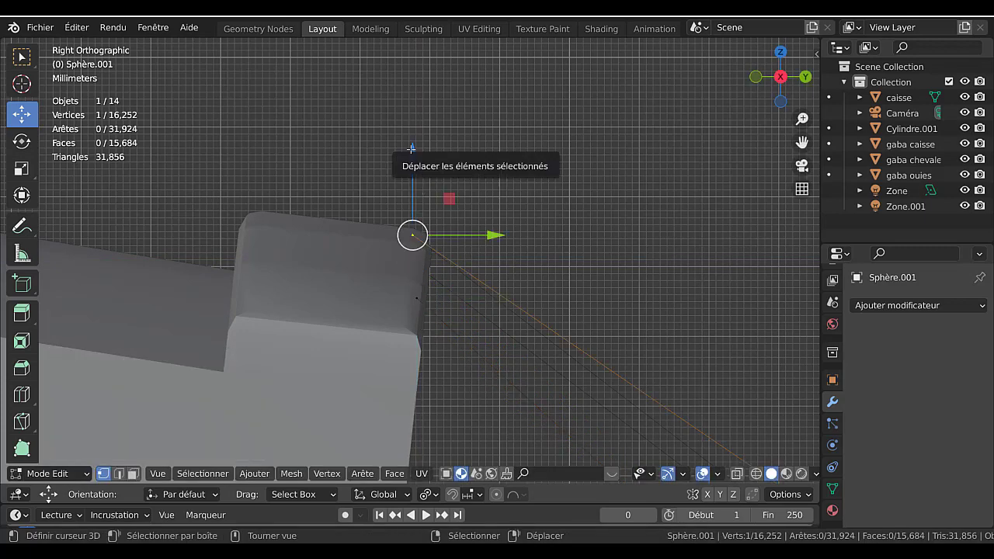
mouse_move(412, 153)
mouse_down()
mouse_move(415, 165)
mouse_move(419, 153)
mouse_up()
middle_drag(419, 152, 285, 227)
- Lower the string-end vertex at the nut's far end slightly along Z and raise its neighbouring string end about 0.0019 m
shift+click(607, 212)
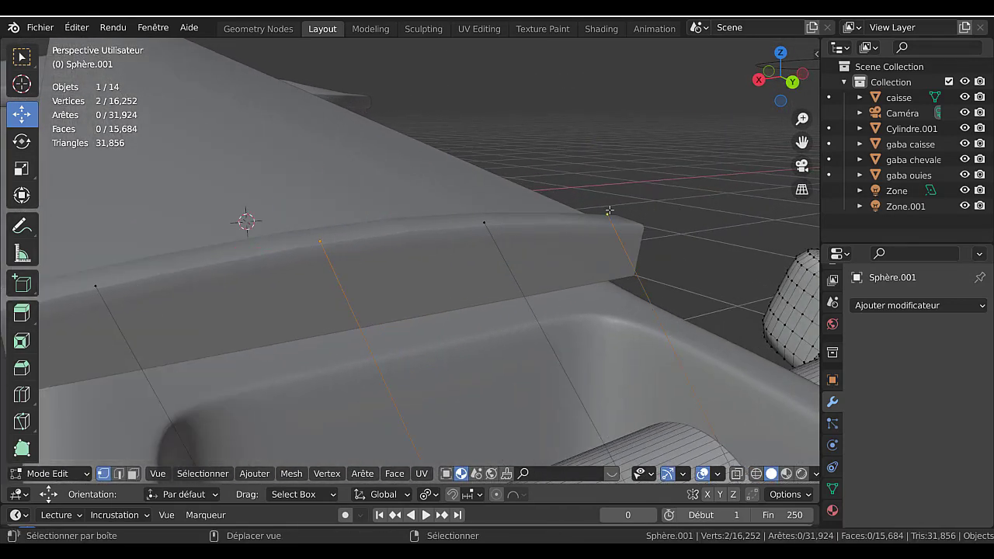
click(607, 213)
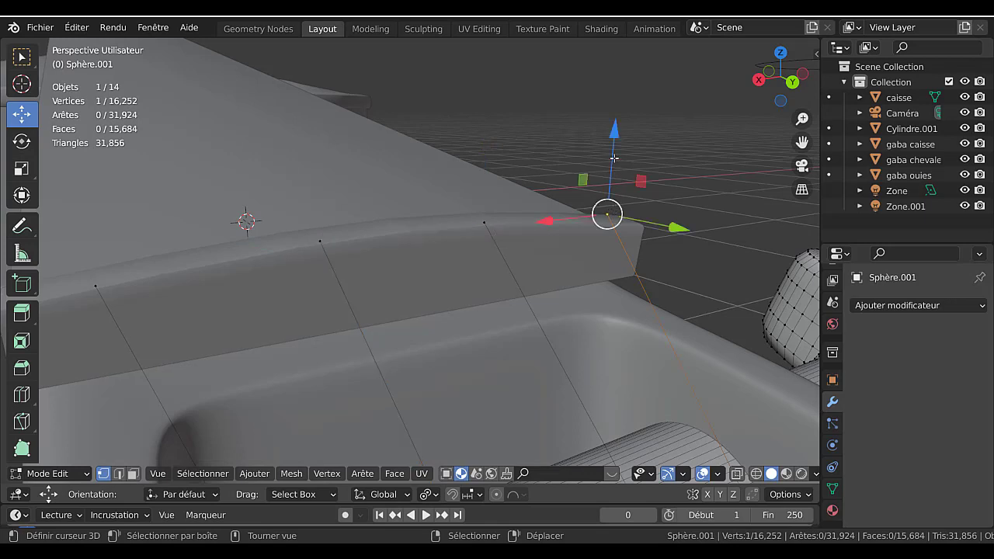
drag(615, 136, 616, 141)
click(484, 222)
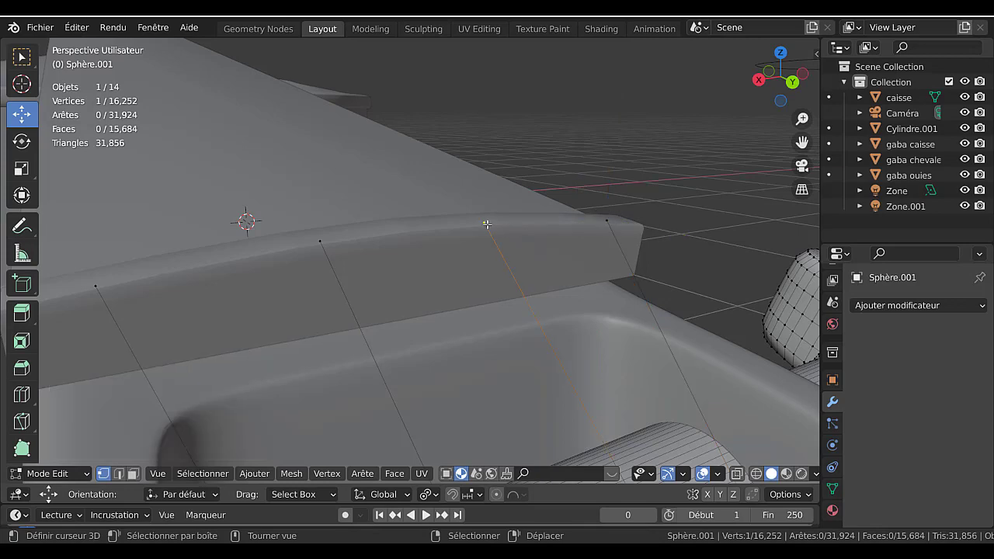
drag(487, 148, 490, 141)
middle_drag(491, 141, 377, 256)
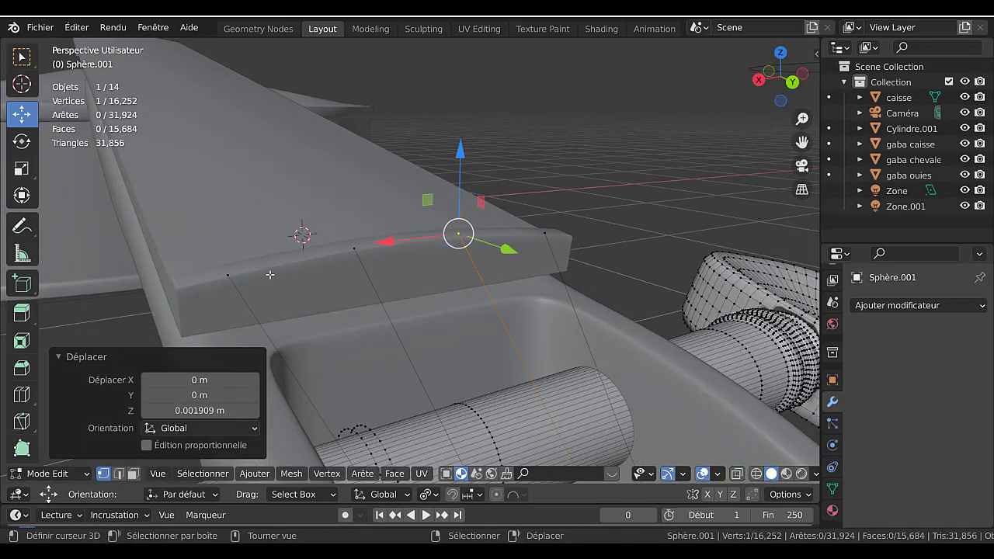
- Select the four string-end vertices at the nut and extrude them about -0.0246 m along Y and 0.0032 m along Z across its top
scroll(295, 212, down, 2)
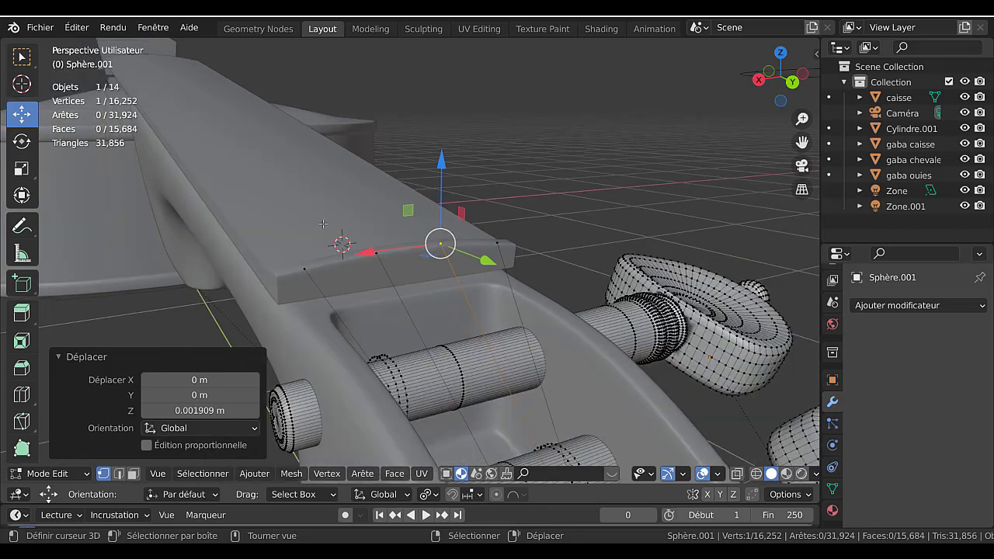
shift+right_click(299, 270)
shift+right_click(384, 259)
shift+right_click(487, 241)
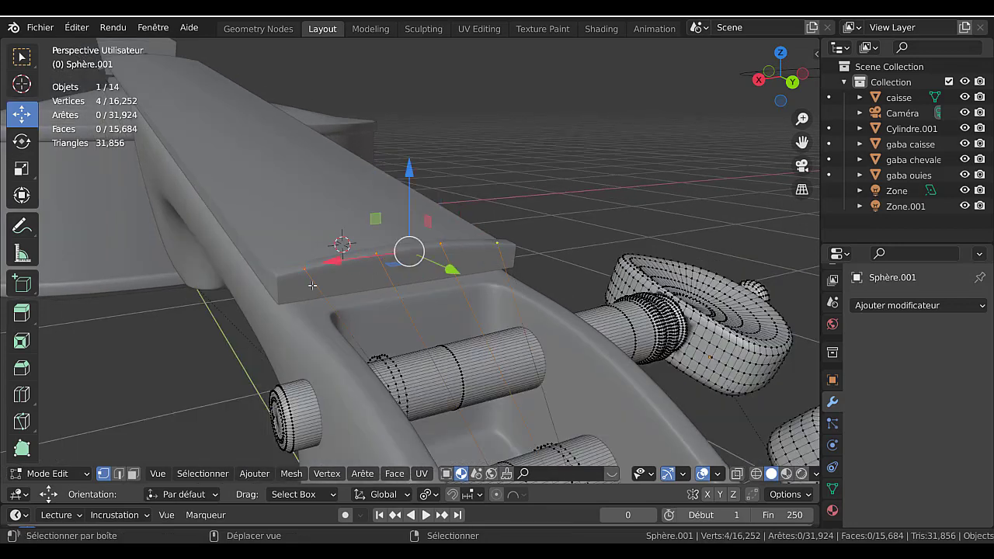
key(KP_3)
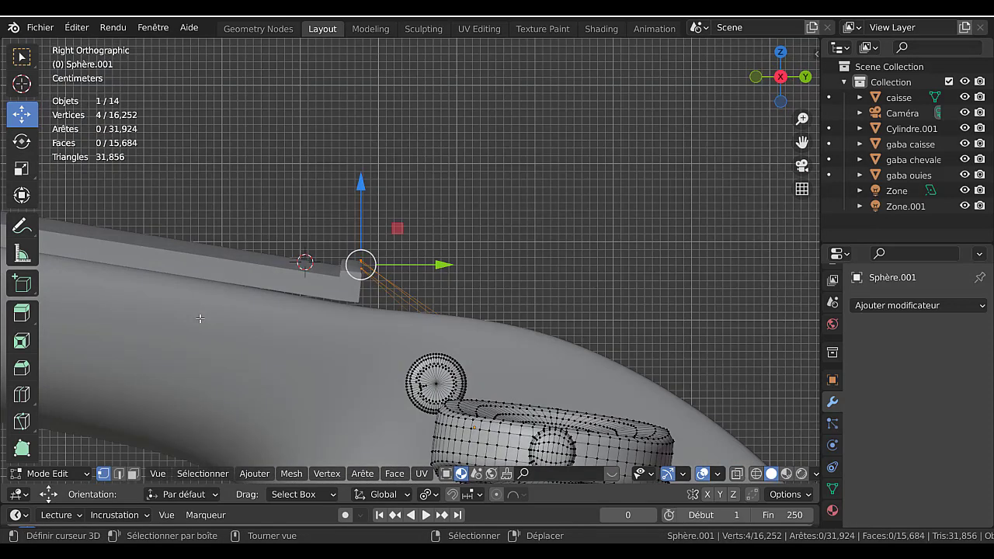
scroll(200, 319, down, 5)
scroll(230, 318, up, 2)
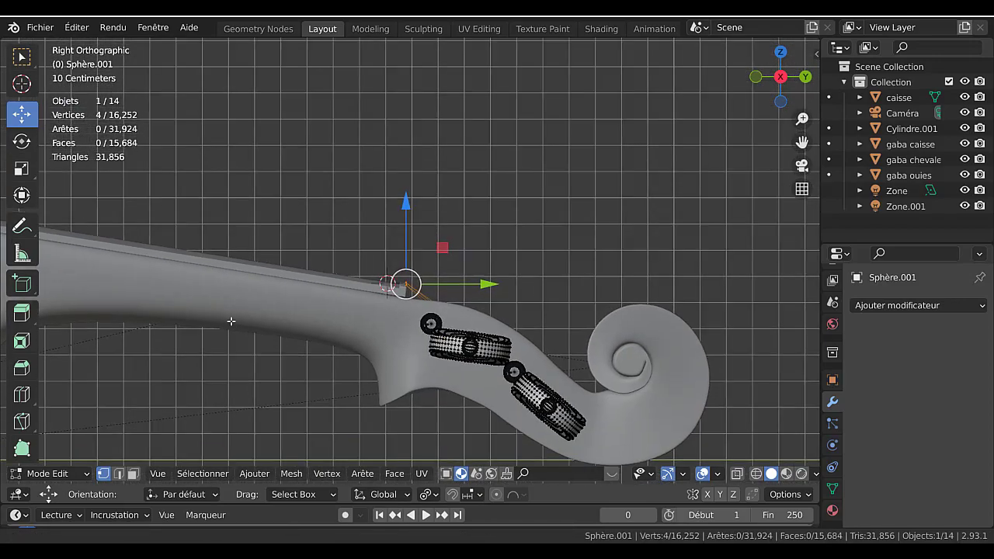
scroll(297, 306, up, 5)
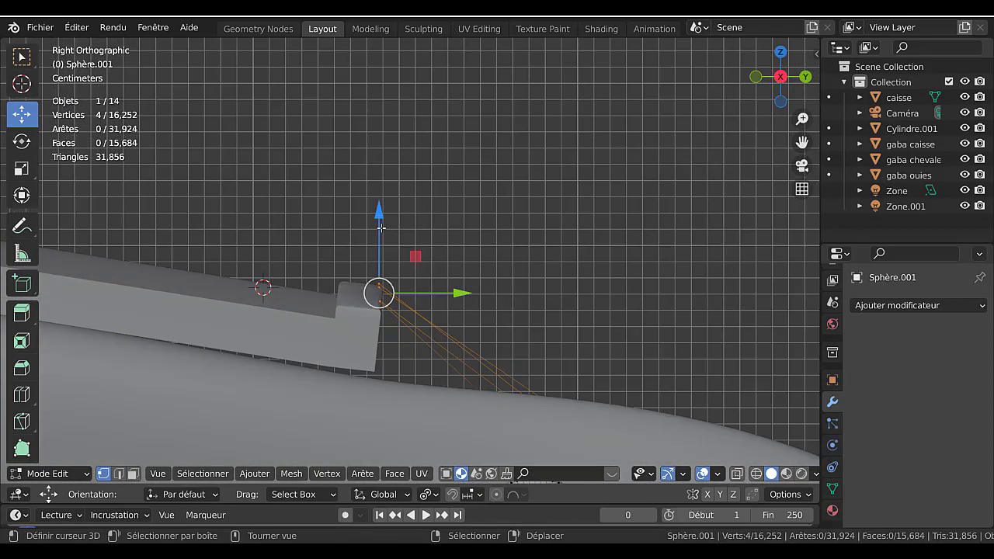
shift+middle_drag(446, 181, 470, 163)
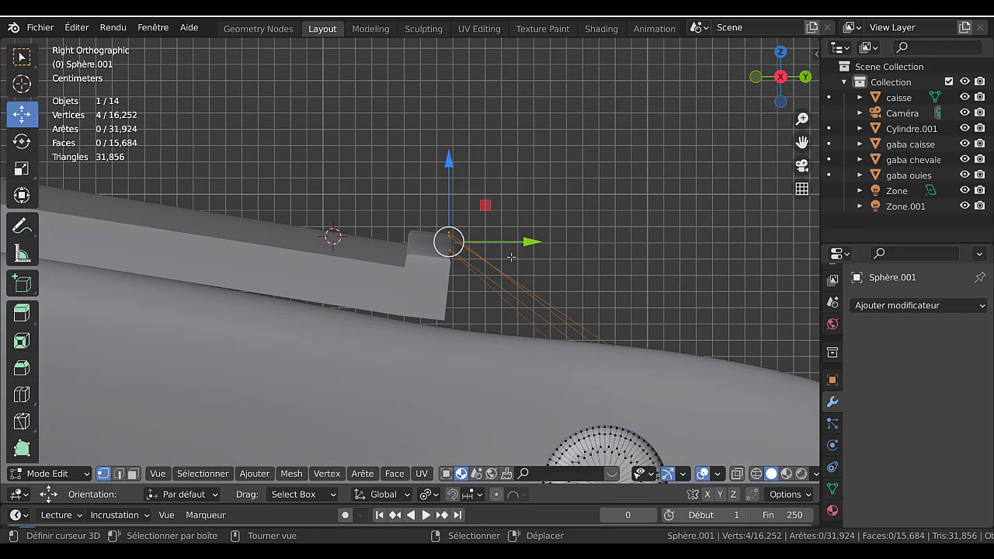
key(e)
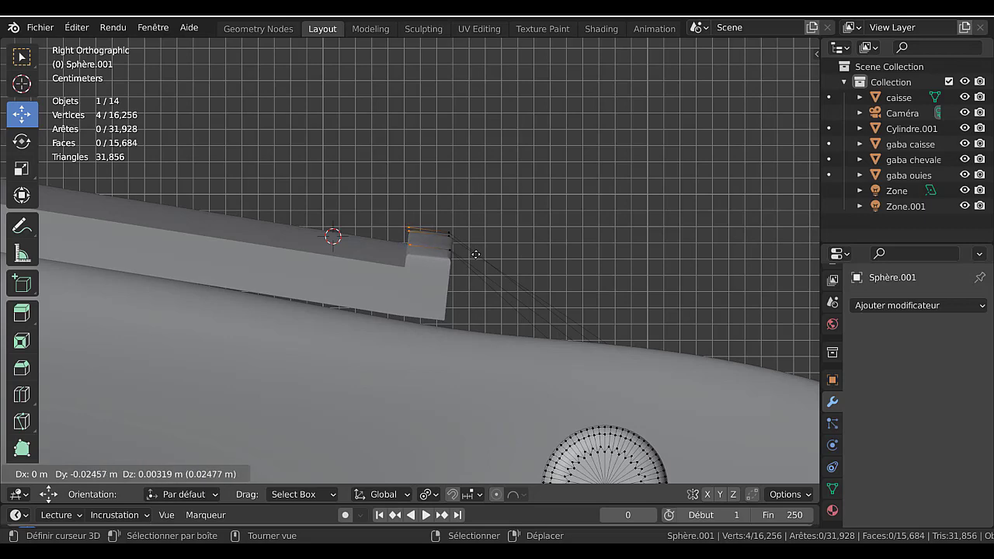
click(475, 254)
- Move the four extruded string ends about -4.11 m along Y and 0.726 m along Z to the bridge
middle_drag(475, 254, 513, 293)
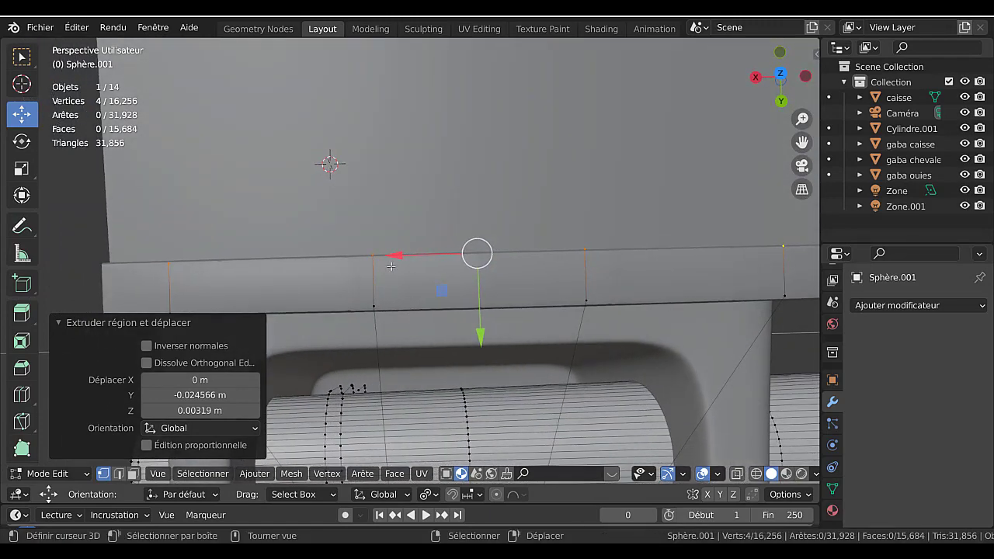
scroll(391, 266, down, 5)
middle_drag(388, 230, 438, 168)
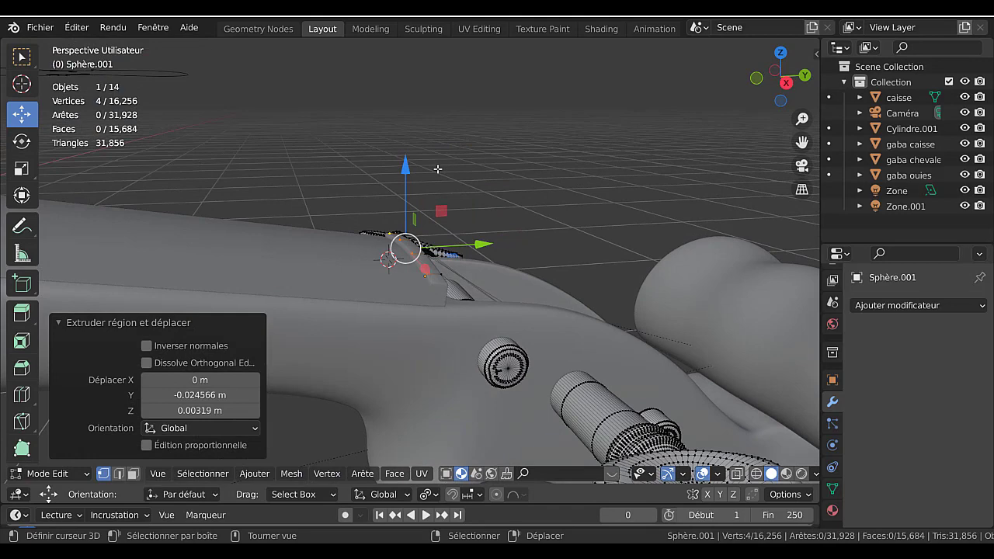
key(KP_3)
scroll(438, 169, down, 6)
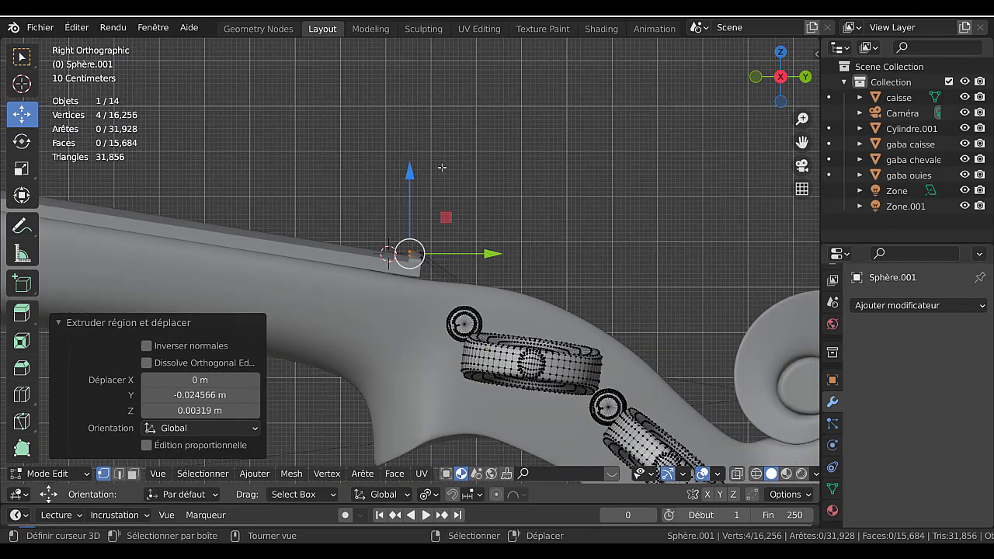
shift+middle_drag(547, 193, 800, 179)
scroll(800, 178, down, 3)
shift+middle_drag(641, 196, 694, 205)
key(g)
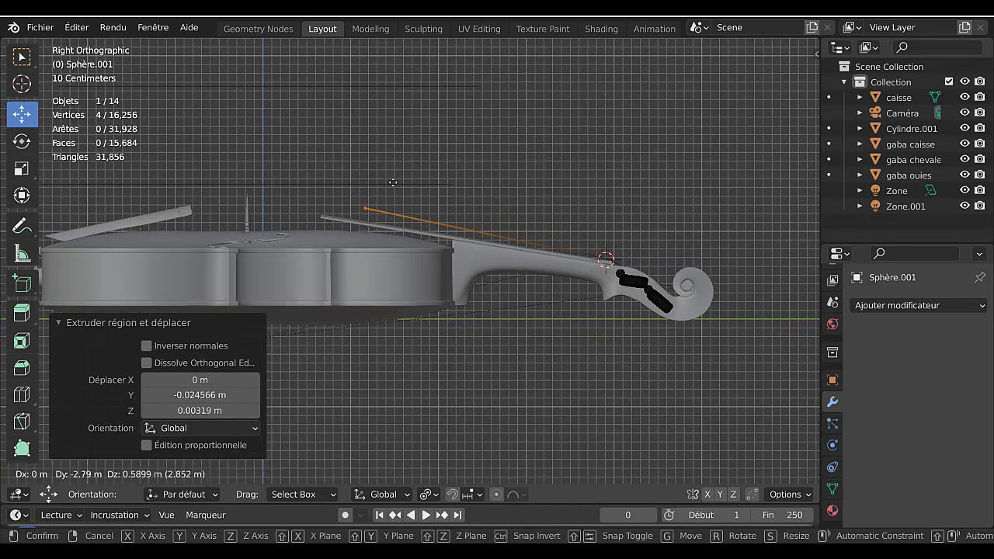
click(307, 172)
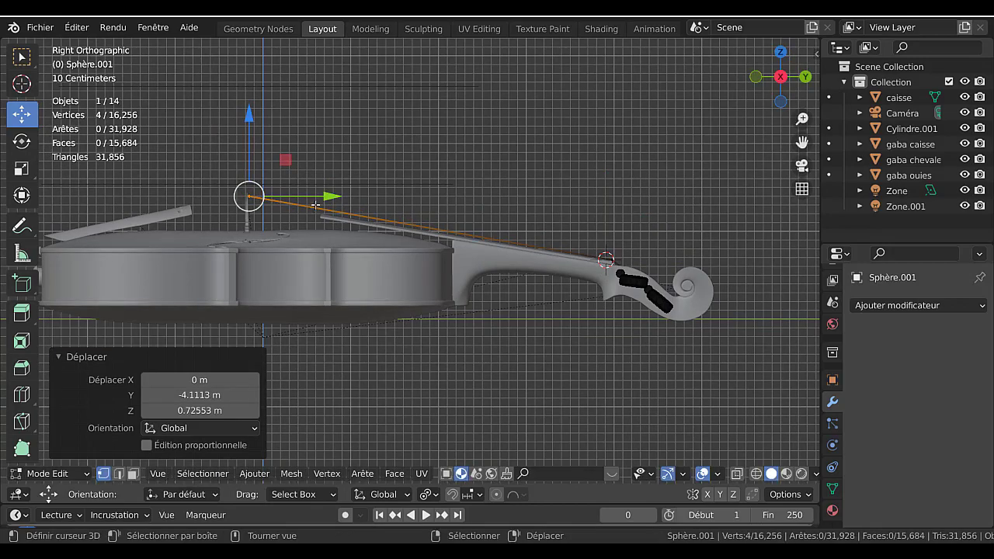
- Raise the four string ends about 0.036 m along Z and shift them about -0.021 m along Y onto the bridge's top
shift+middle_drag(315, 205, 445, 221)
scroll(445, 221, up, 7)
shift+middle_drag(382, 162, 482, 263)
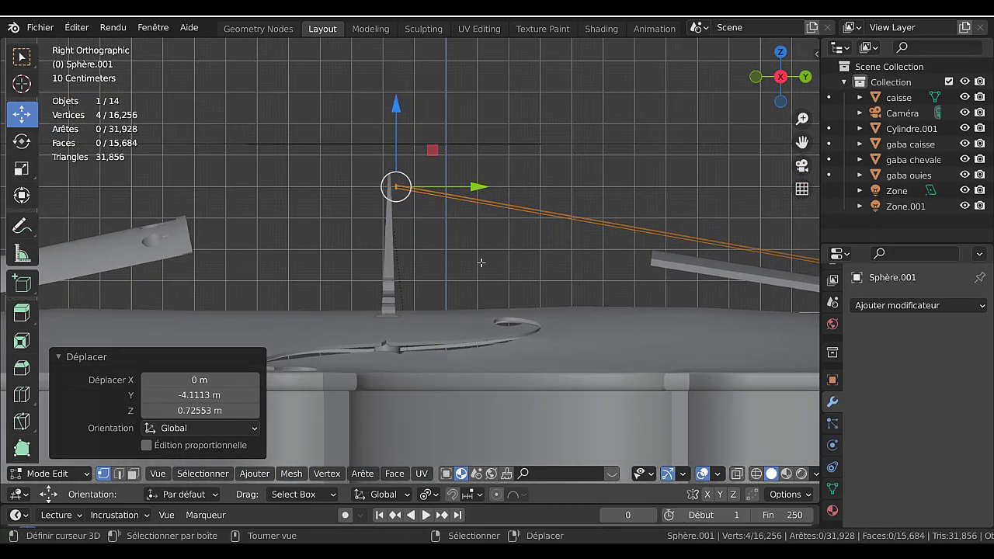
scroll(482, 263, up, 3)
shift+middle_drag(385, 84, 460, 218)
drag(461, 187, 460, 167)
drag(533, 241, 532, 241)
key(y)
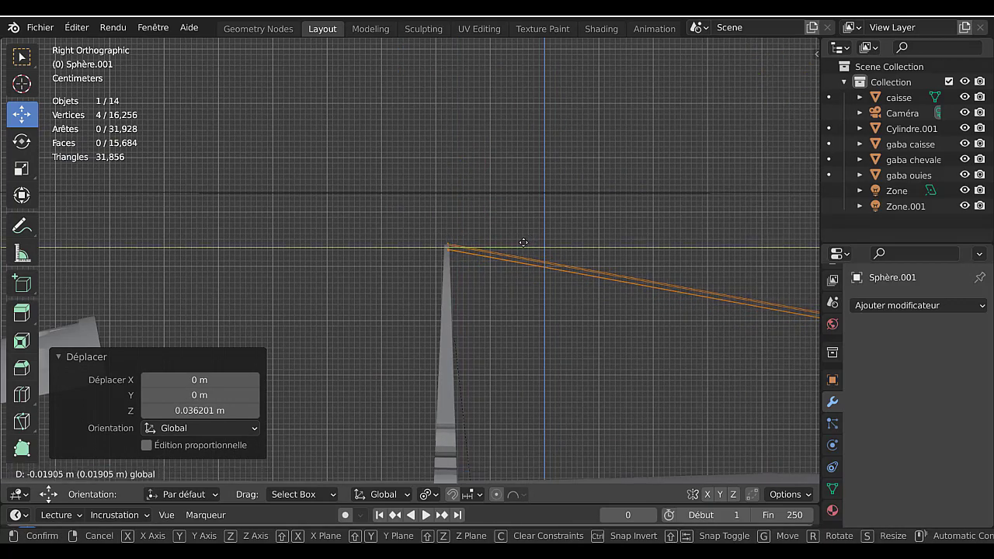
click(523, 242)
middle_drag(524, 243, 501, 280)
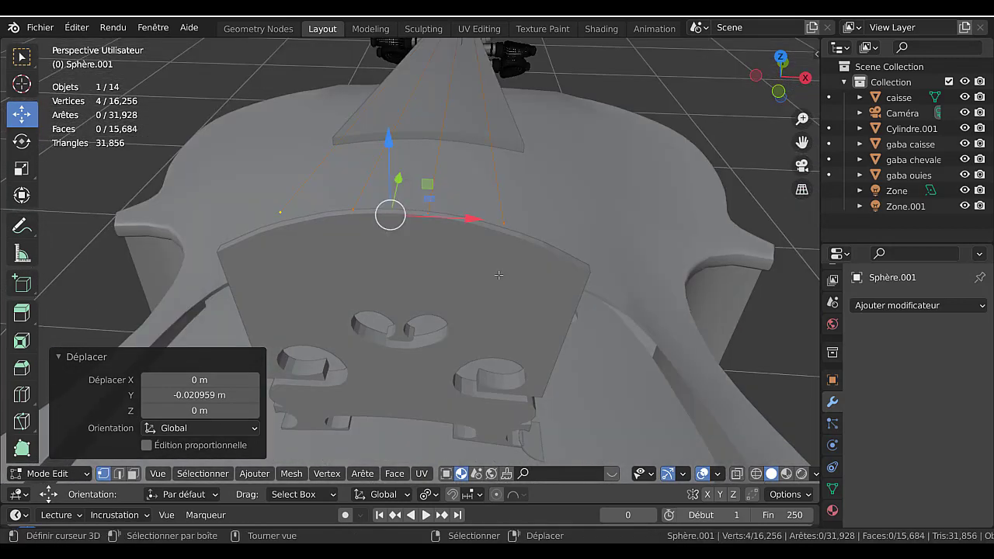
key(KP_7)
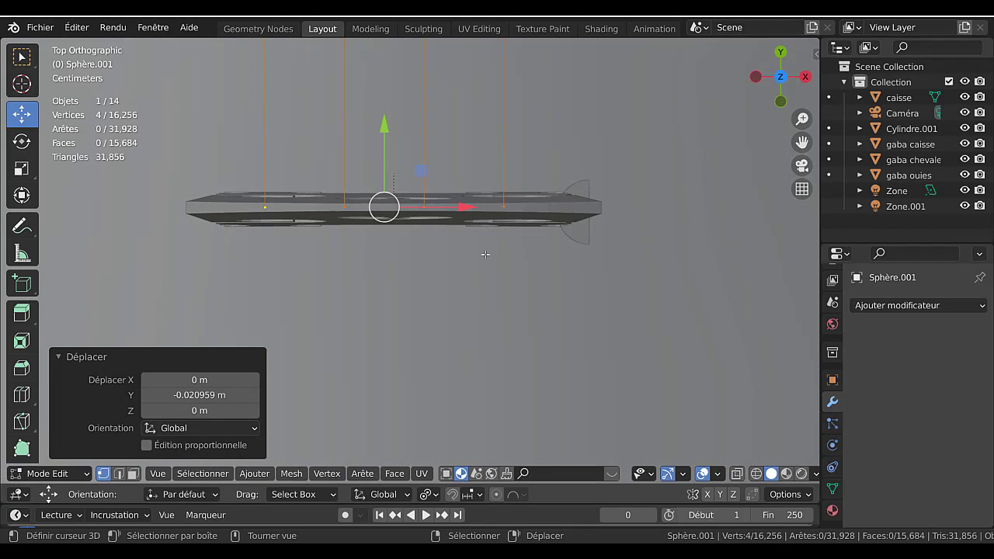
key(s)
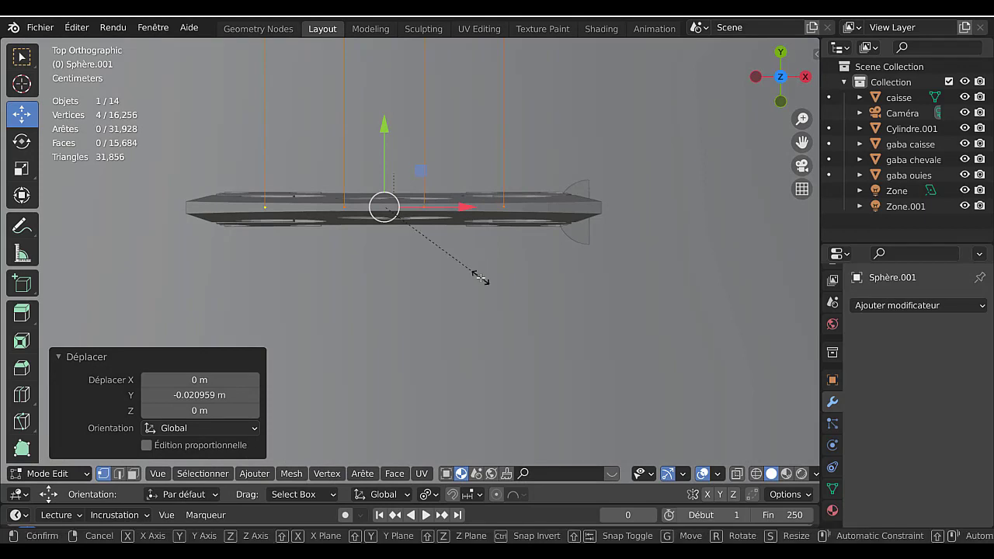
key(x)
right_click(568, 272)
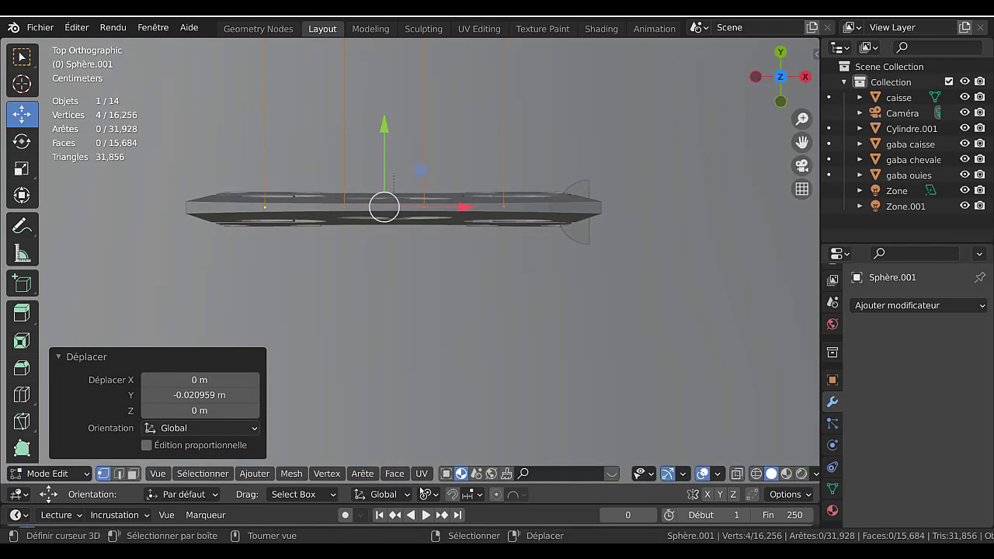
click(427, 494)
key(s)
key(x)
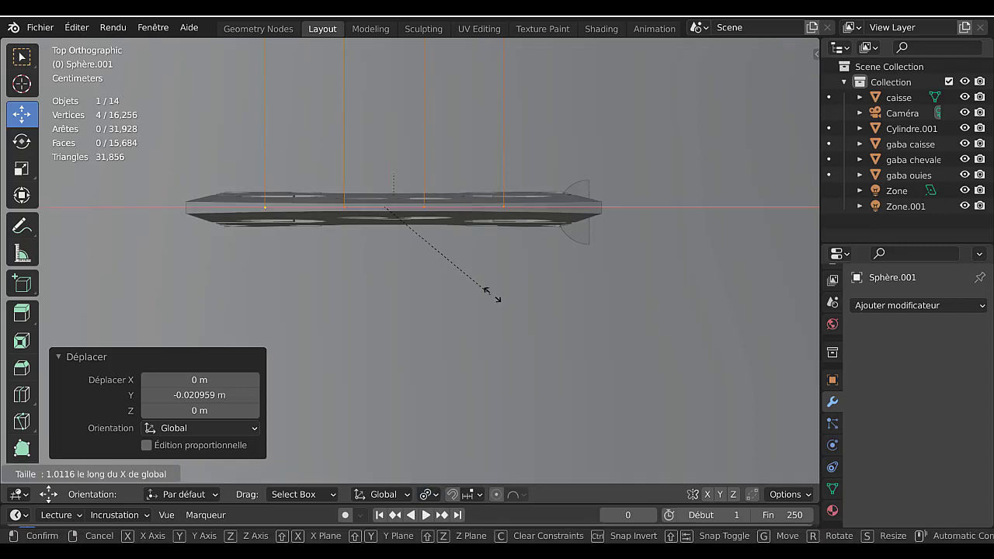
right_click(549, 293)
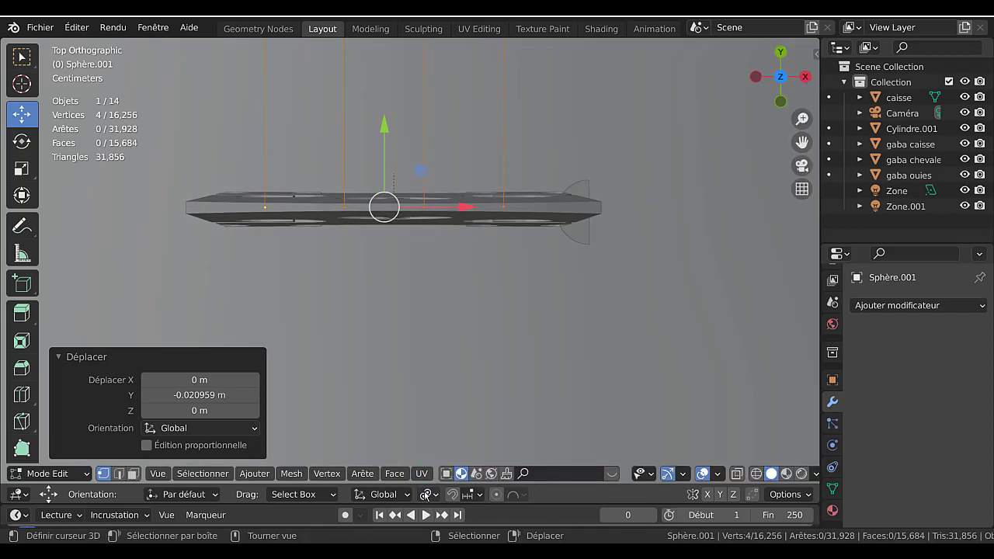
- Scale the four string ends by 1.464 along X about their common centre and shift them about 0.0152 m along X across the bridge
click(427, 494)
click(435, 424)
key(s)
key(x)
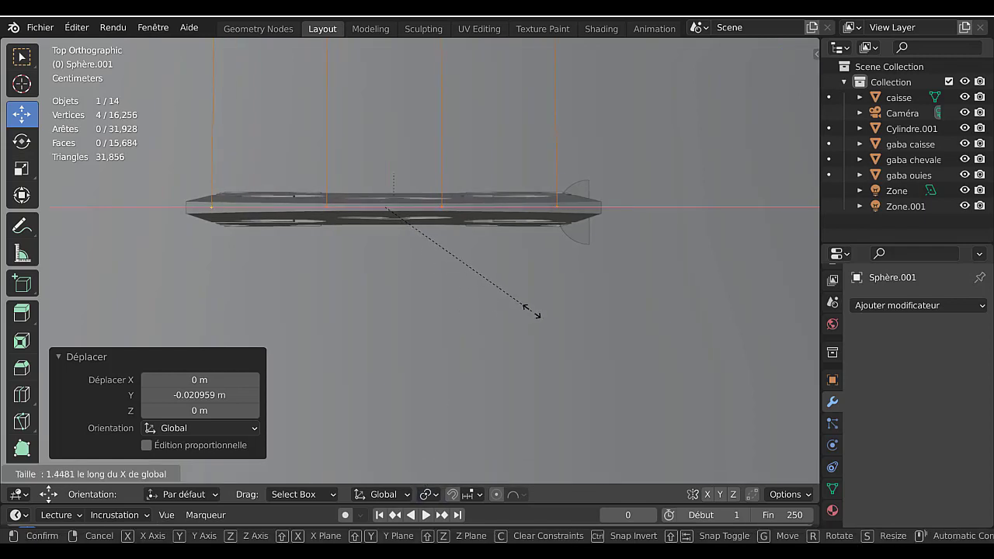
click(533, 317)
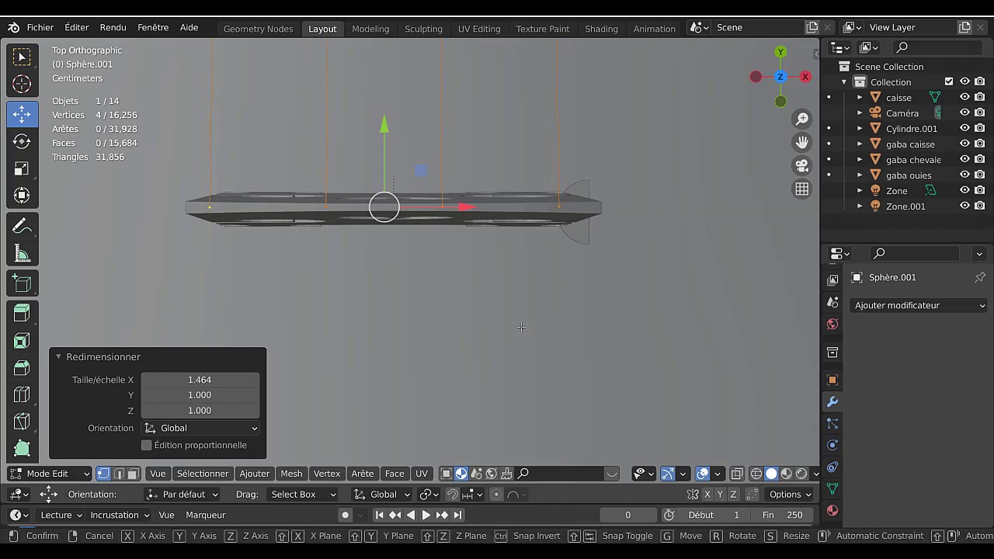
key(g)
key(x)
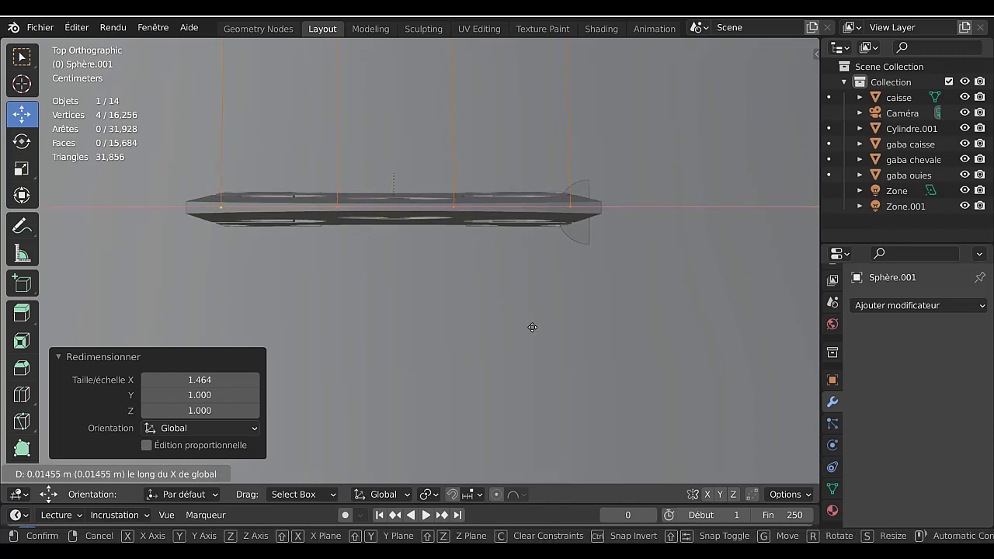
click(533, 327)
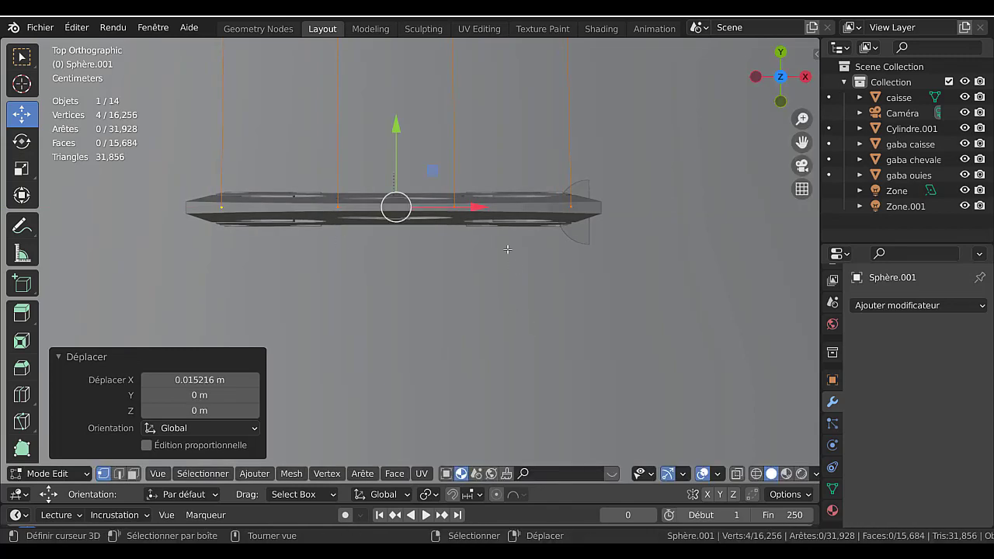
- Select the two outermost string ends at the bridge and lower them about 0.035 m along Z
middle_drag(507, 250, 500, 213)
click(588, 275)
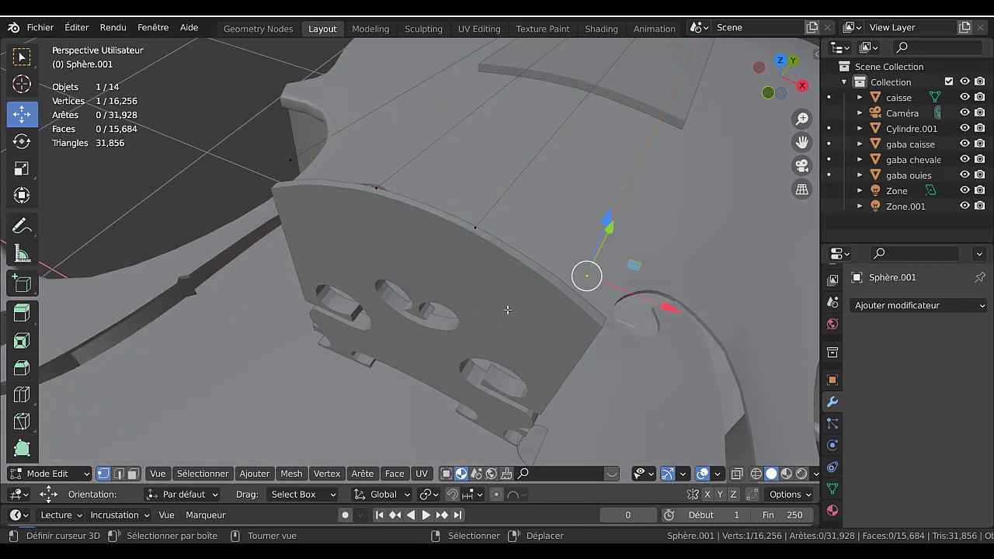
shift+click(291, 162)
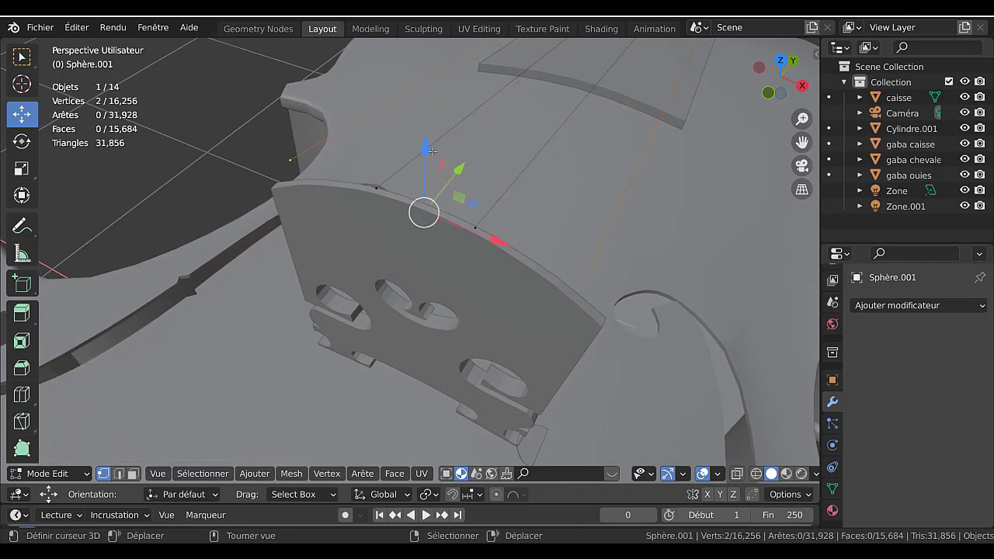
key(g)
key(z)
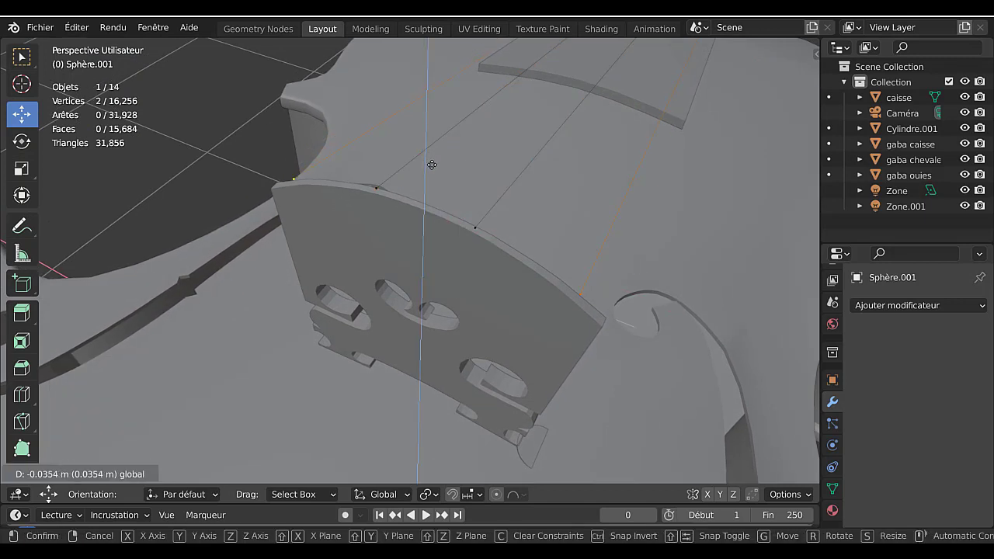
drag(432, 165, 432, 166)
- Lower the outer string end on the bridge's +X side onto its top edge and shift it about 0.0041 m along Y
middle_drag(497, 215, 437, 155)
shift+middle_drag(517, 242, 471, 202)
right_click(497, 267)
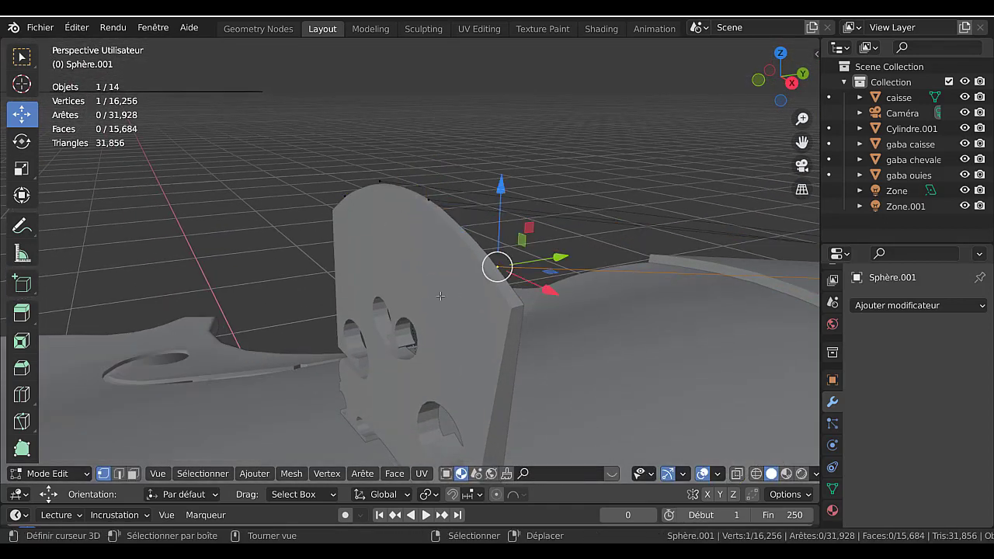
key(KP_Decimal)
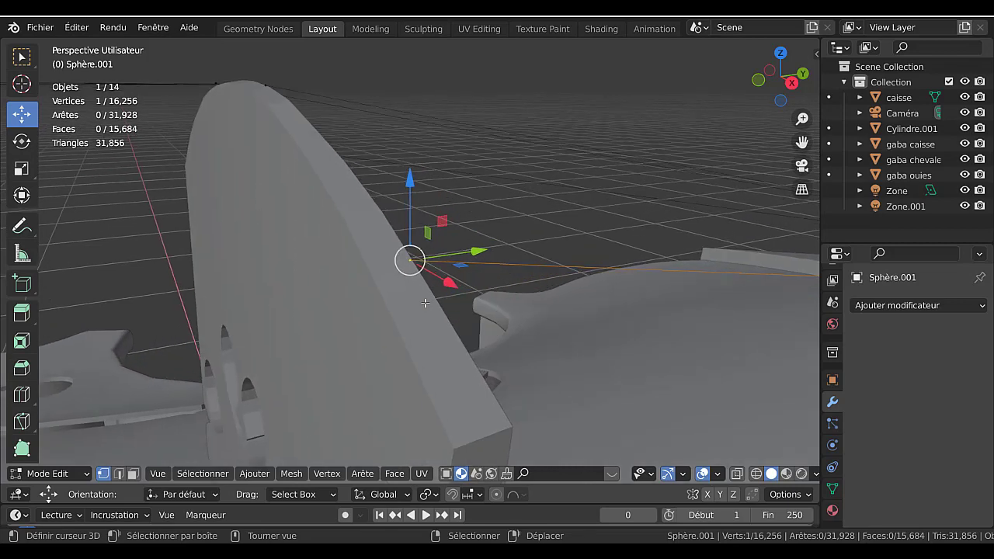
scroll(425, 303, up, 4)
scroll(425, 298, down, 3)
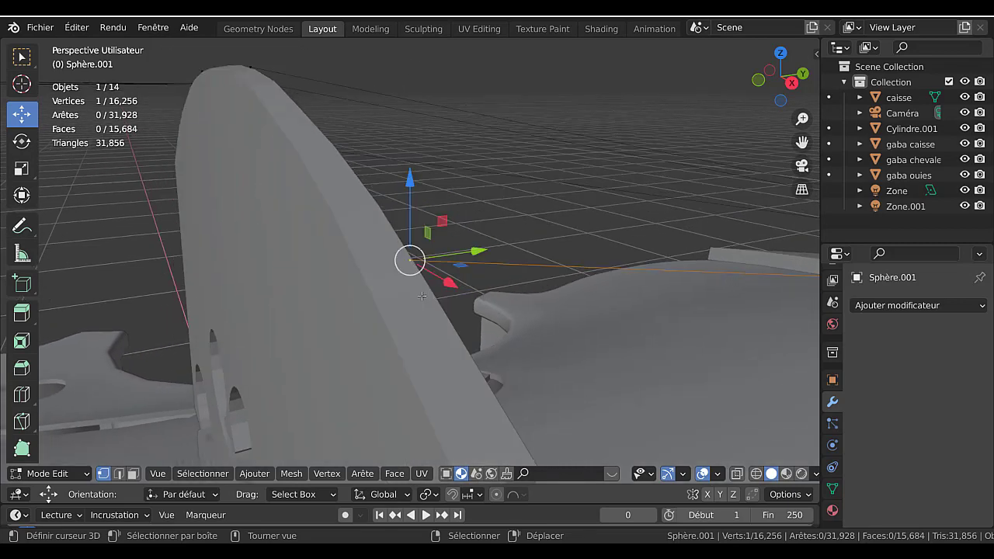
drag(409, 178, 425, 230)
mouse_move(479, 284)
mouse_down()
mouse_move(505, 278)
mouse_move(495, 282)
mouse_up()
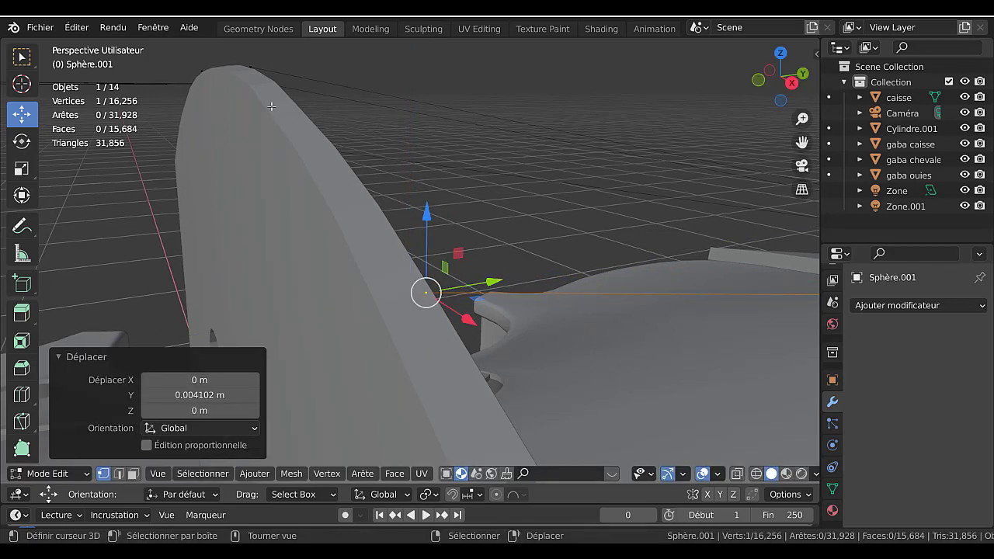
- Lower the two middle string ends about 0.0013 m and 0.0022 m along Z, shifting each slightly along Y to sit on the bridge
middle_drag(288, 123, 275, 103)
right_click(247, 93)
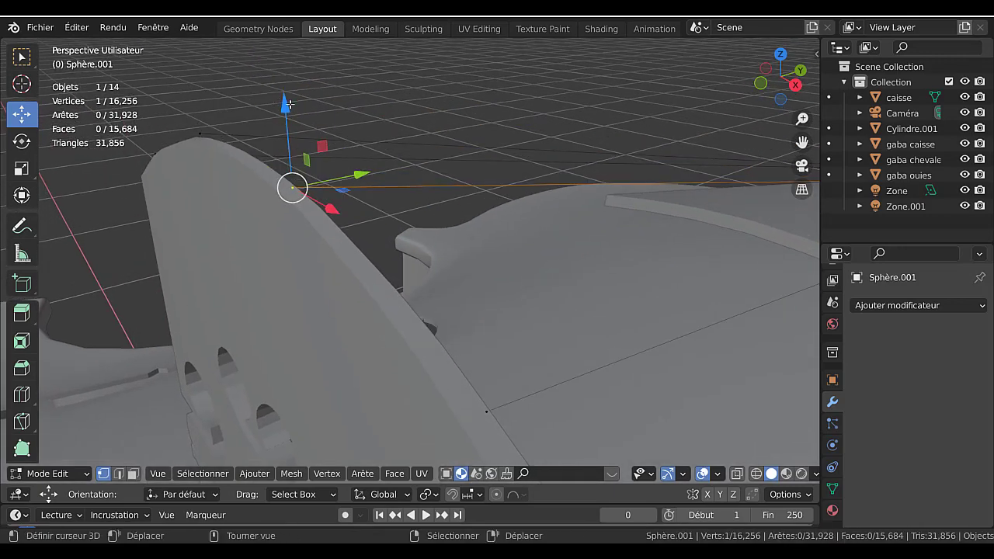
drag(289, 103, 297, 106)
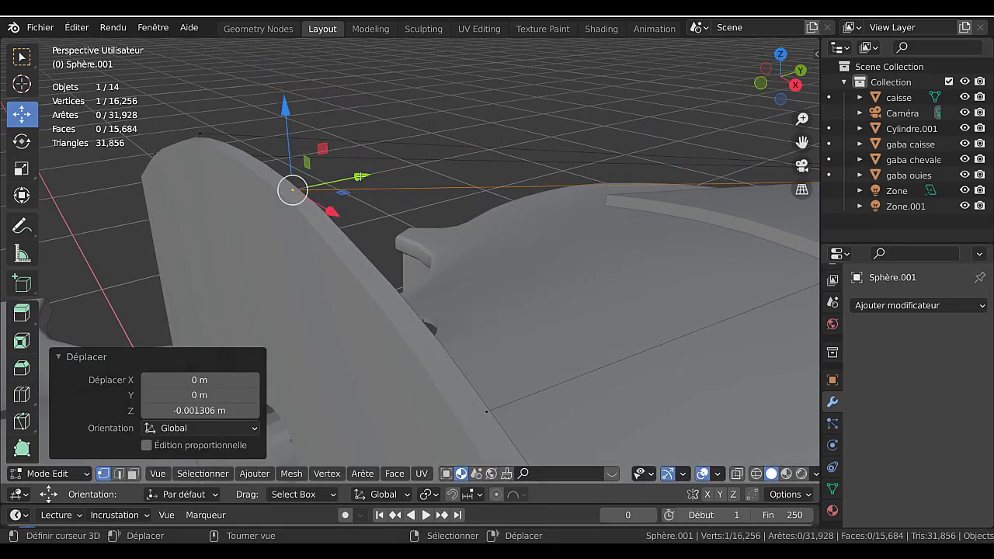
drag(360, 177, 365, 175)
right_click(206, 132)
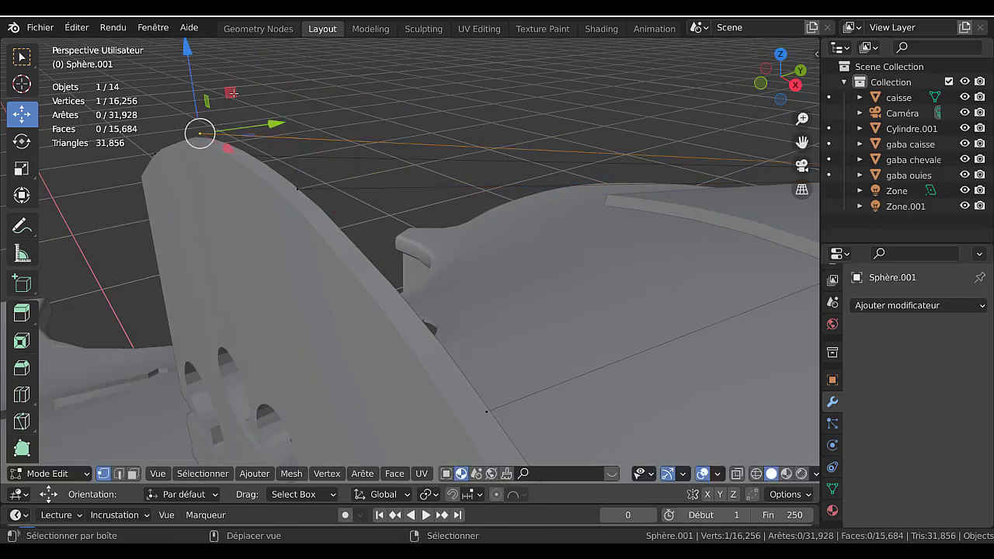
shift+middle_drag(355, 190, 429, 267)
drag(264, 128, 268, 129)
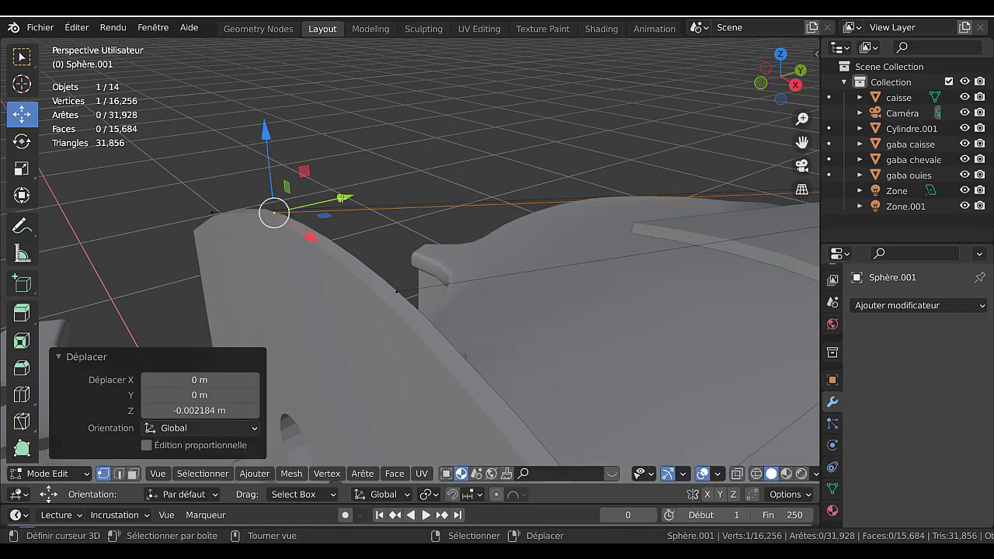
drag(344, 197, 345, 197)
- Lower the outer string end on the bridge's -X side slightly along Z onto the top edge
mouse_move(246, 211)
middle_down()
mouse_move(418, 166)
mouse_move(249, 219)
middle_up()
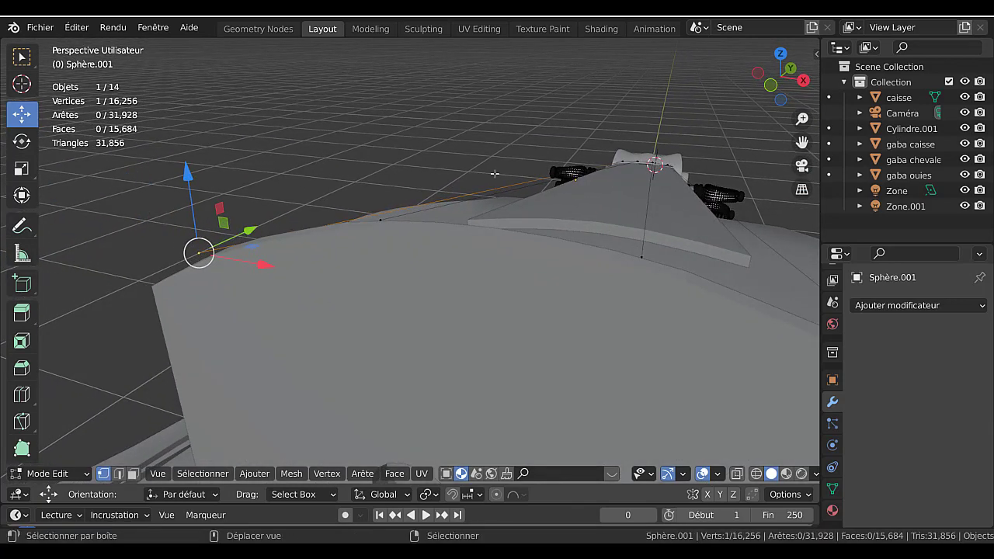
key(g)
key(z)
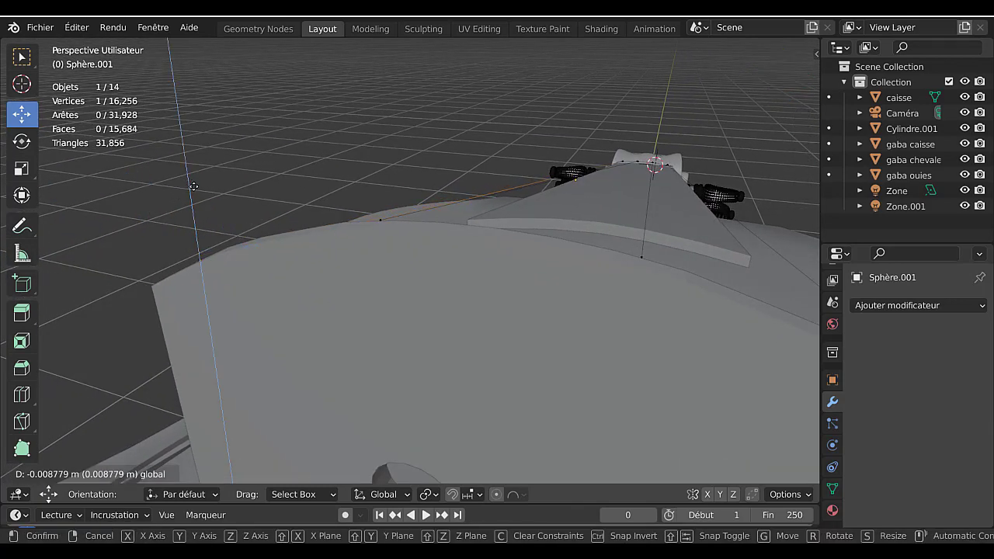
click(194, 181)
middle_drag(193, 182, 297, 227)
shift+click(400, 248)
shift+click(478, 260)
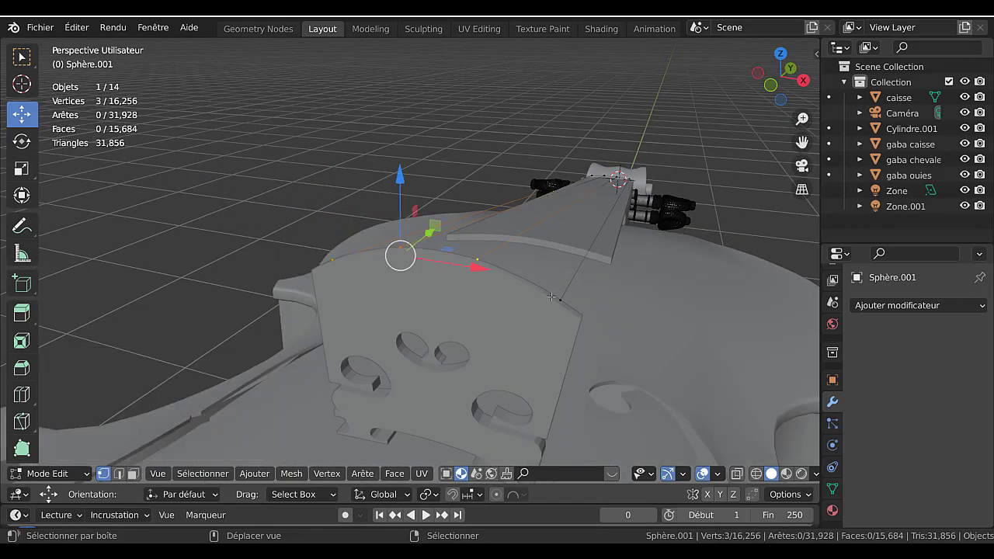
shift+click(560, 300)
middle_drag(560, 300, 420, 200)
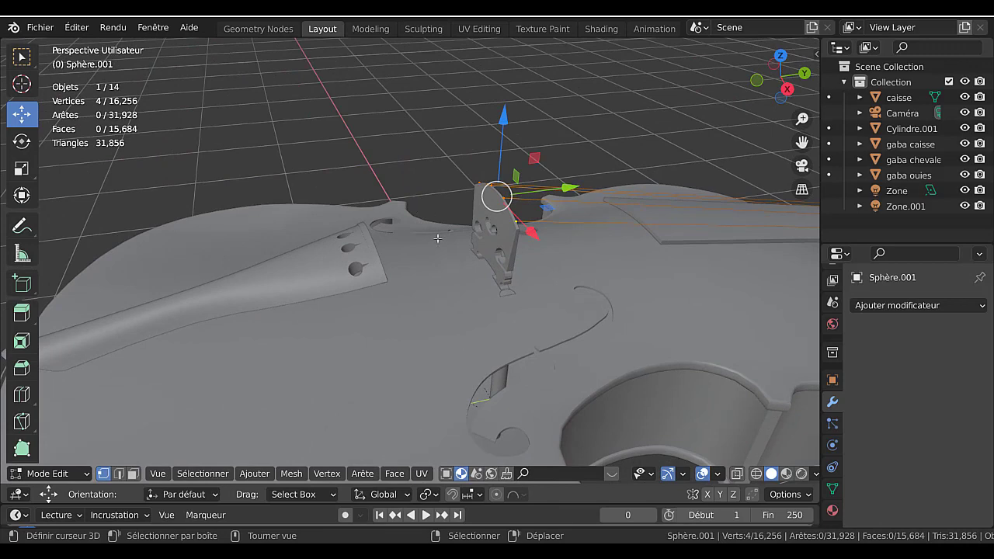
scroll(362, 287, up, 2)
middle_drag(478, 233, 296, 278)
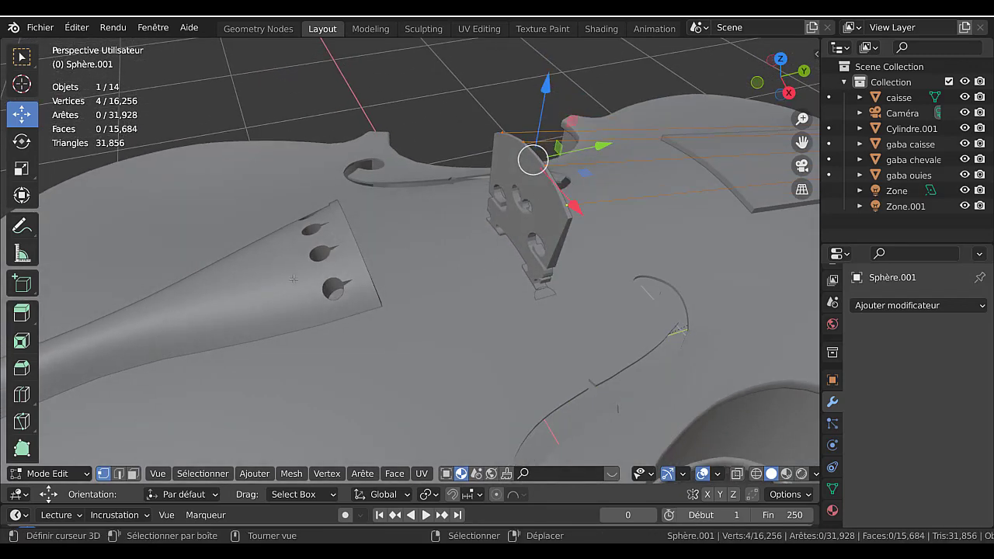
scroll(295, 277, up, 3)
click(312, 264)
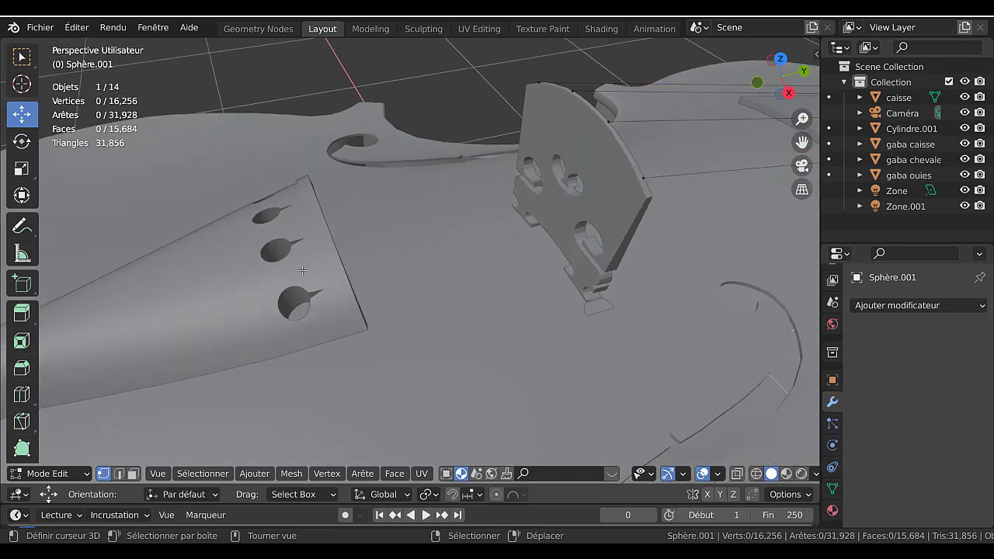
- Leave the string mesh and open the tailpiece's mesh for editing
key(Tab)
click(304, 270)
middle_drag(303, 270, 204, 228)
scroll(425, 240, up, 2)
key(Tab)
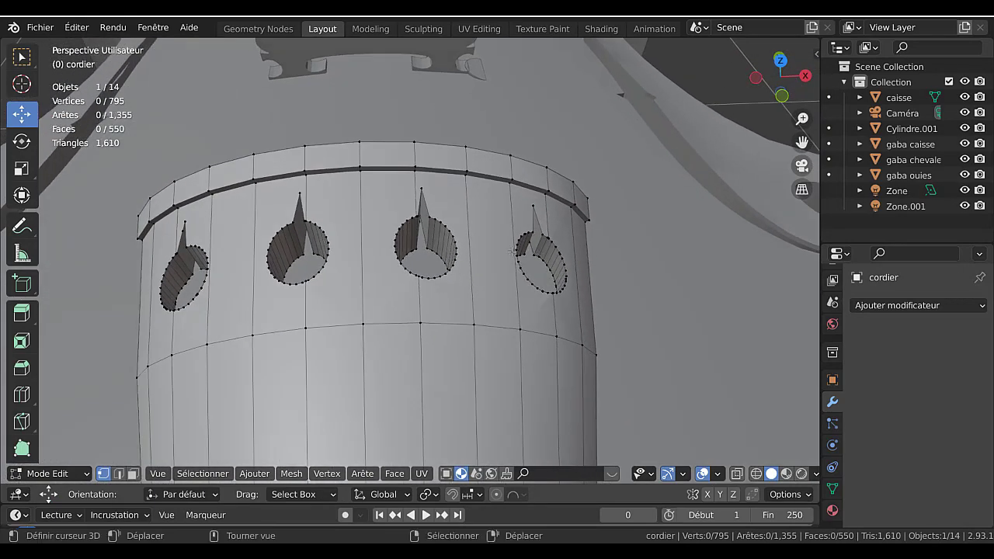
- Duplicate the four slot-tip vertices of the tailpiece holes in place and move the copies about -0.017 m along Y
click(186, 220)
shift+click(300, 193)
shift+click(421, 188)
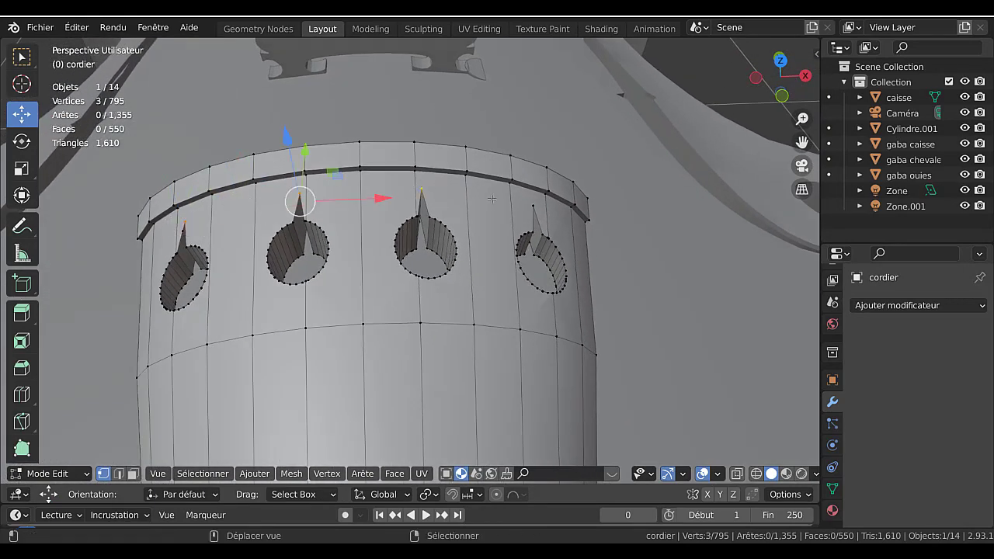
shift+click(533, 206)
middle_drag(457, 234, 365, 234)
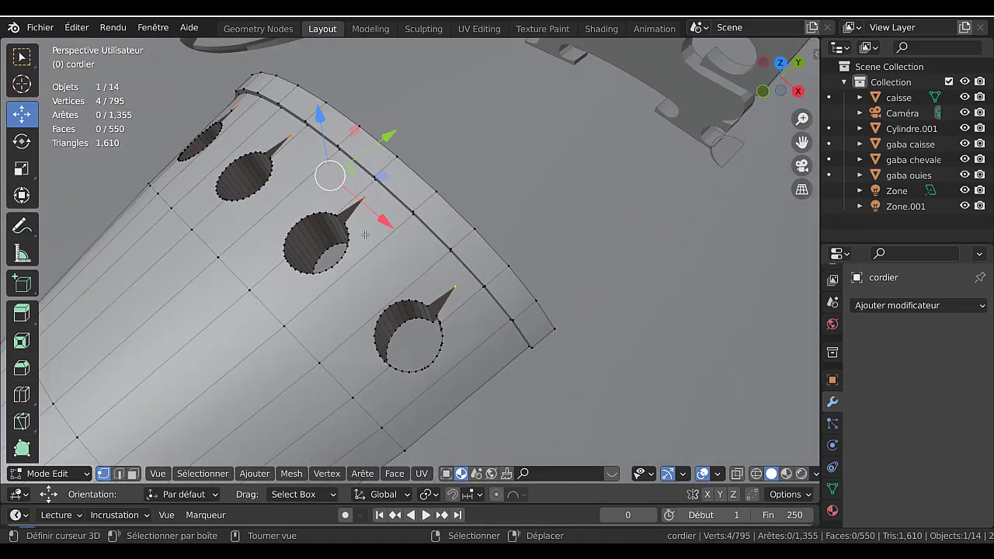
key(shift+d)
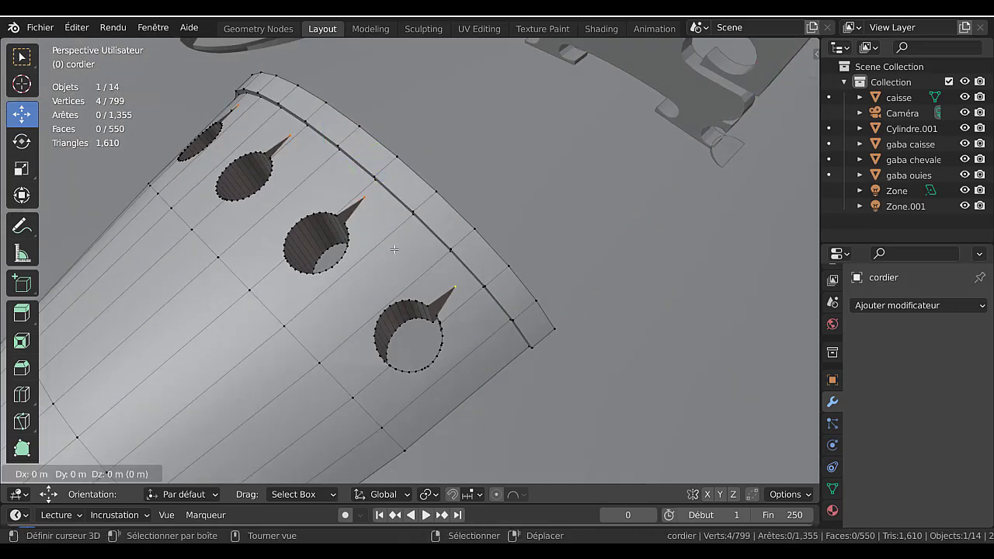
key(Escape)
drag(387, 137, 383, 151)
middle_drag(386, 173, 348, 152)
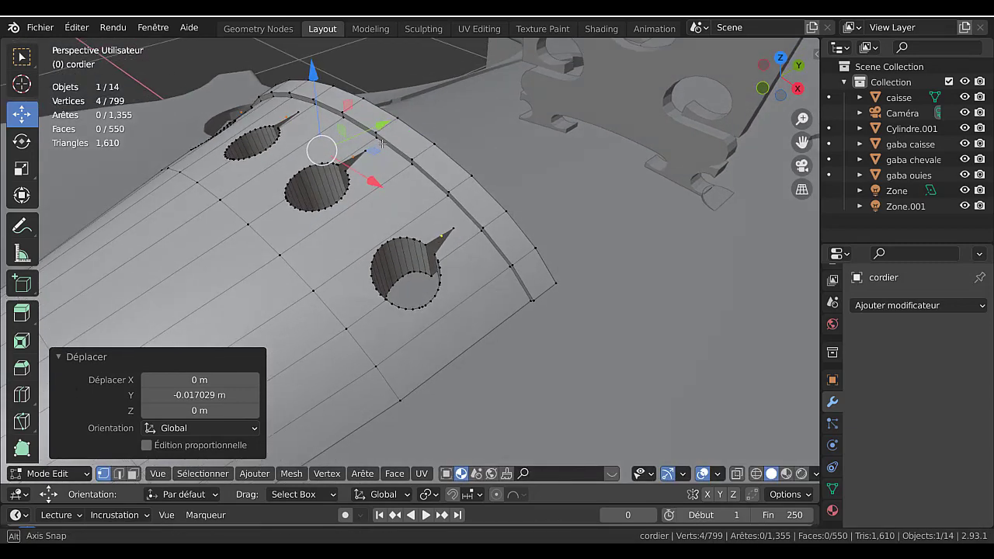
scroll(348, 151, up, 1)
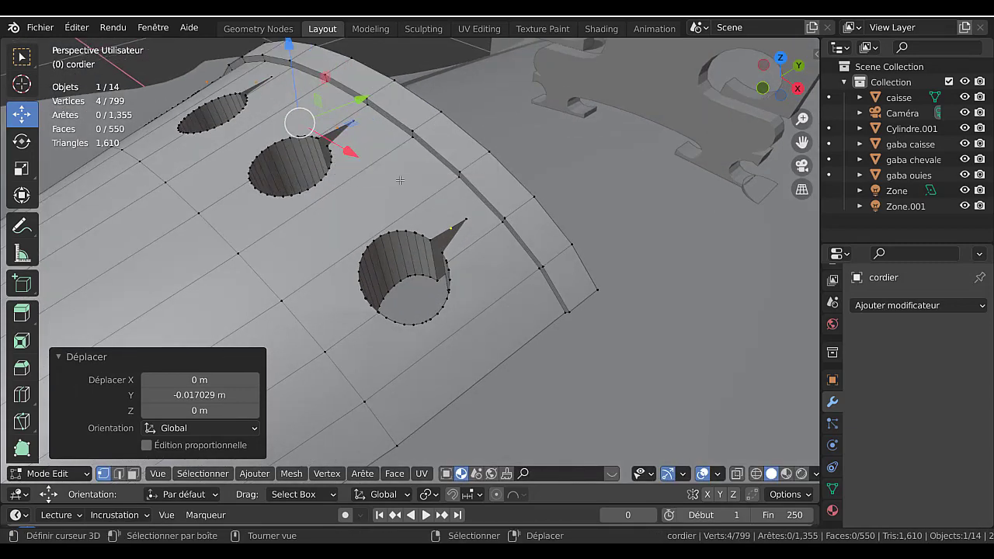
- Separate the four copied vertices from the tailpiece into their own object and return to Object mode
key(p)
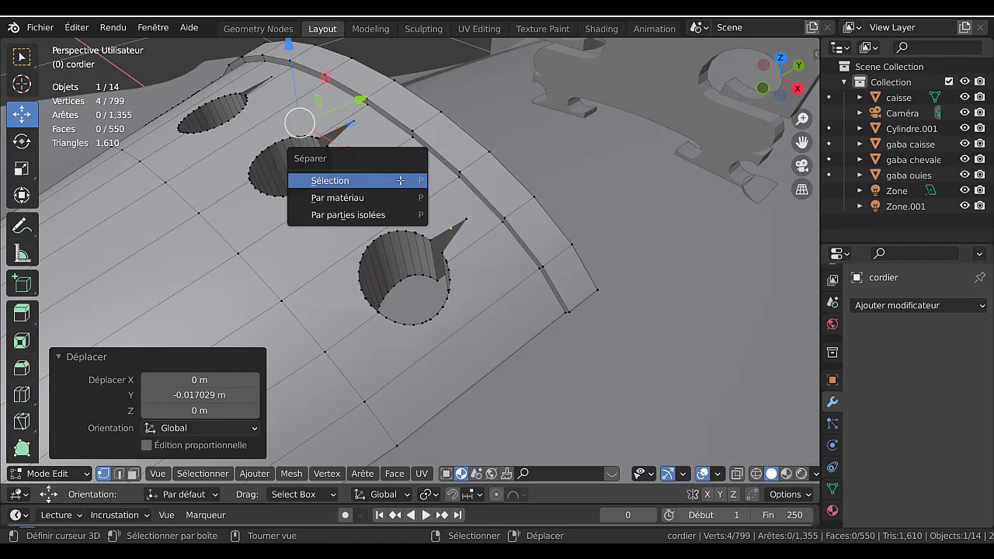
click(400, 180)
key(Tab)
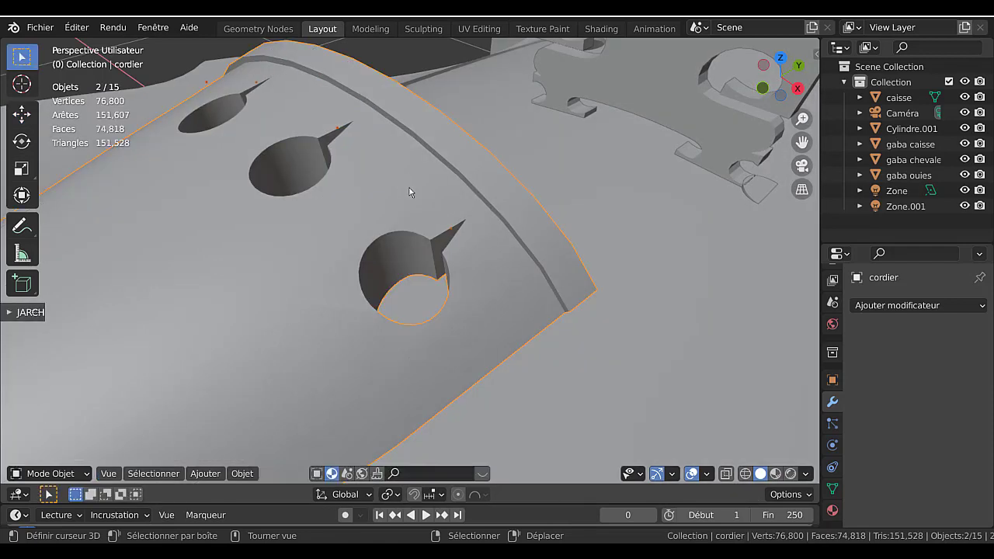
- Select the separated vertex object, add the strings as the active object, and join them
click(450, 236)
click(452, 229)
click(451, 229)
scroll(387, 248, down, 3)
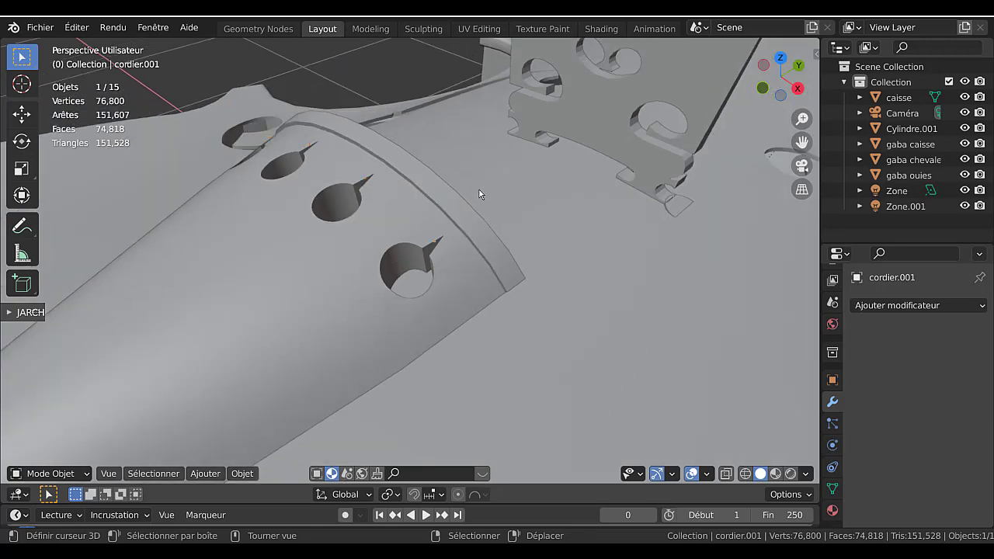
scroll(479, 189, down, 2)
middle_drag(521, 172, 395, 227)
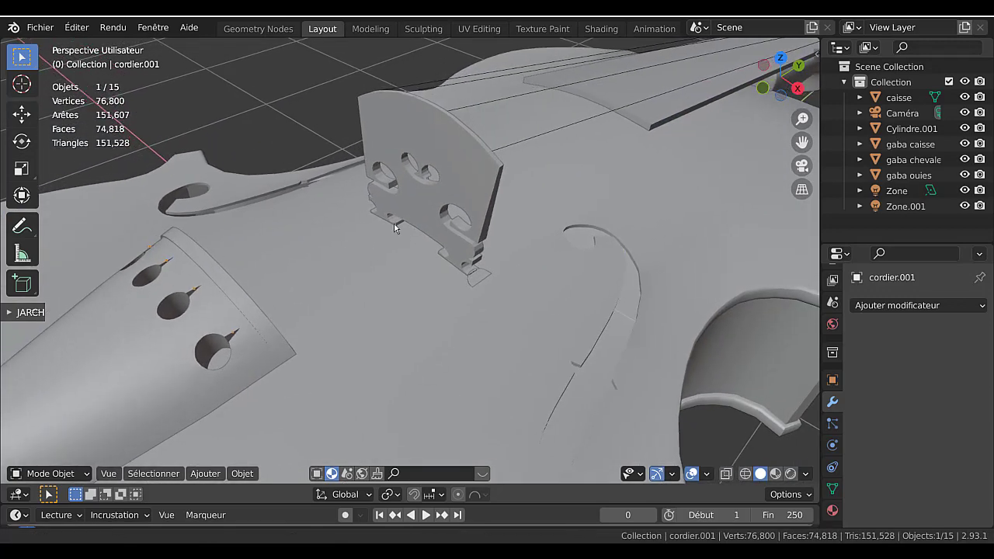
shift+click(532, 140)
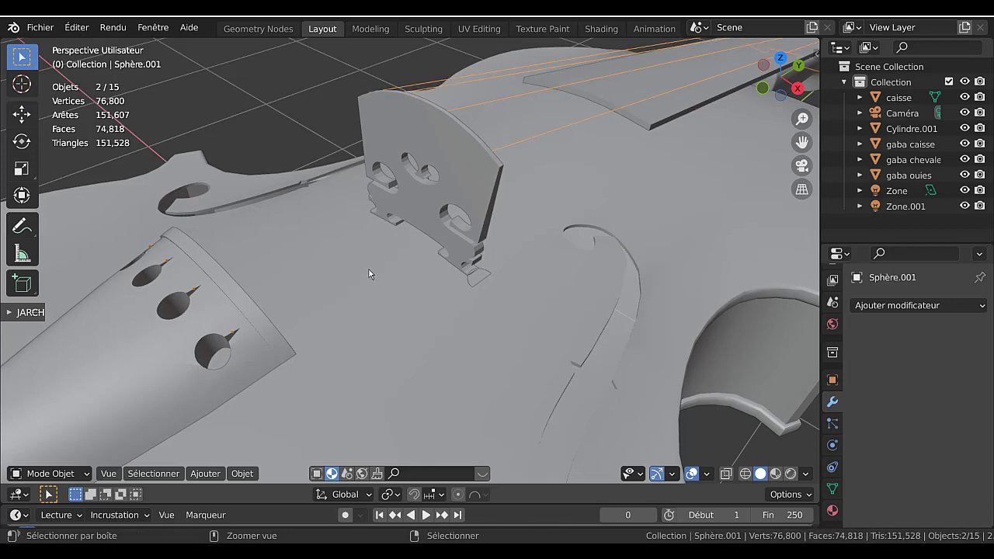
key(ctrl+j)
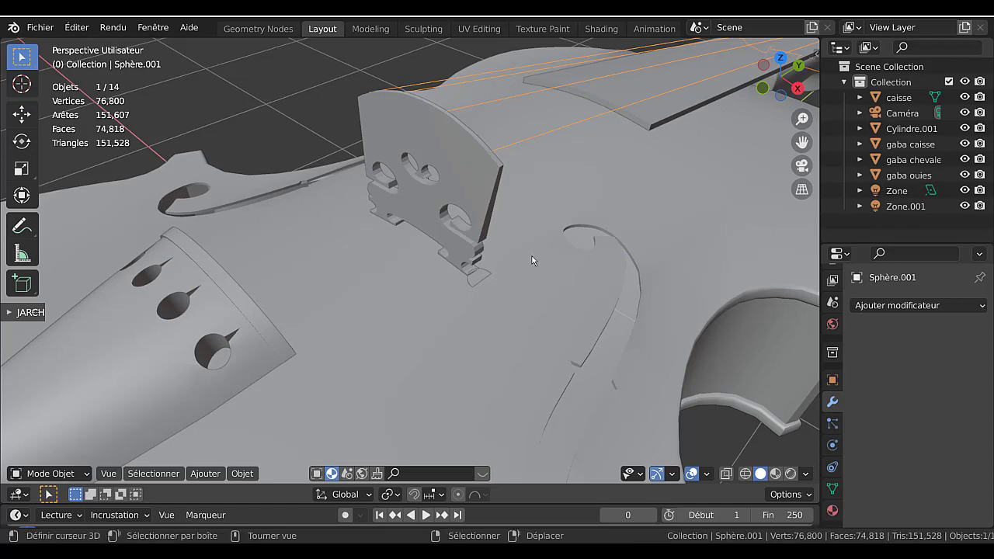
- Isolate the joined strings object in local view
key(KP_Divide)
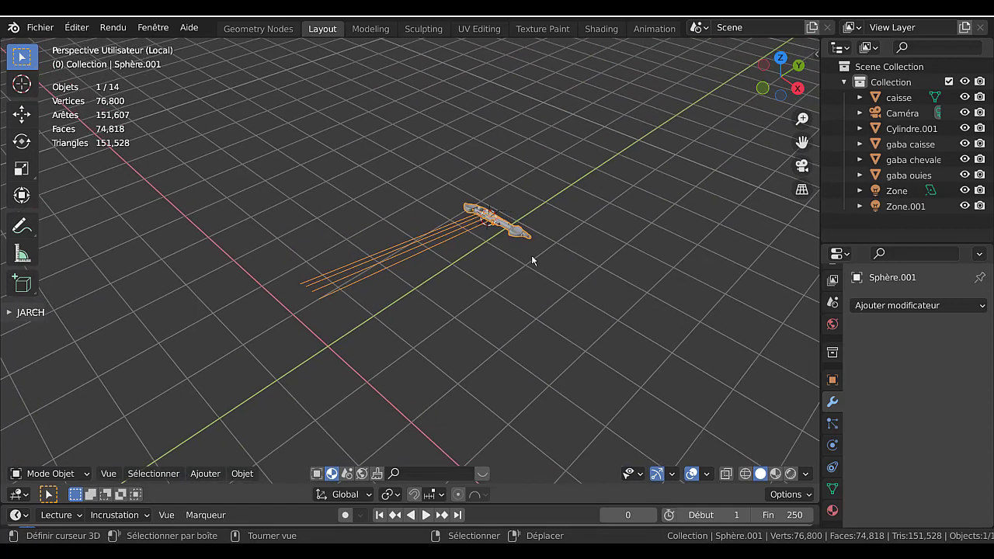
scroll(407, 293, up, 3)
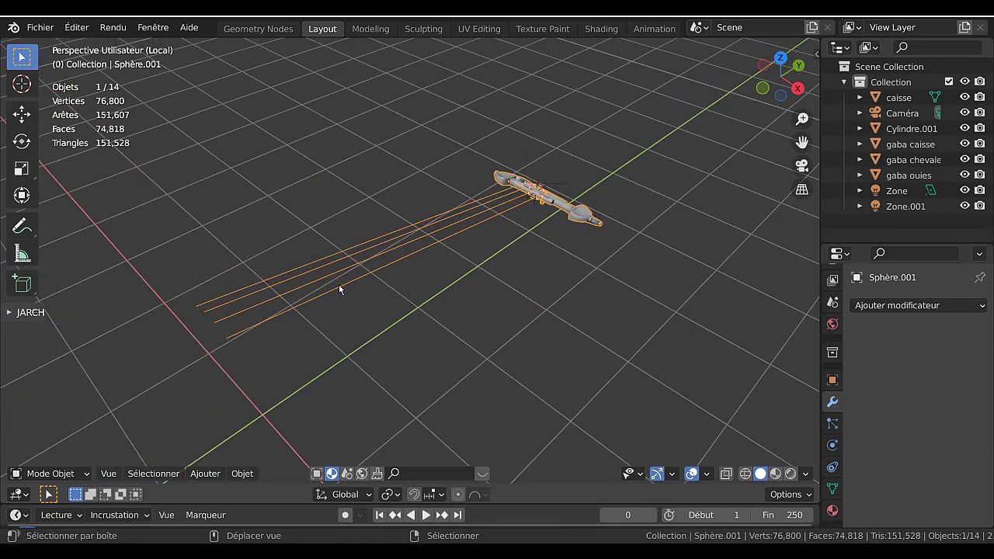
- Examine the isolated strings object along its length for the joined slot-tip vertices and leave local view
shift+middle_drag(339, 285, 565, 155)
scroll(516, 180, up, 4)
middle_drag(516, 181, 397, 216)
scroll(473, 191, down, 4)
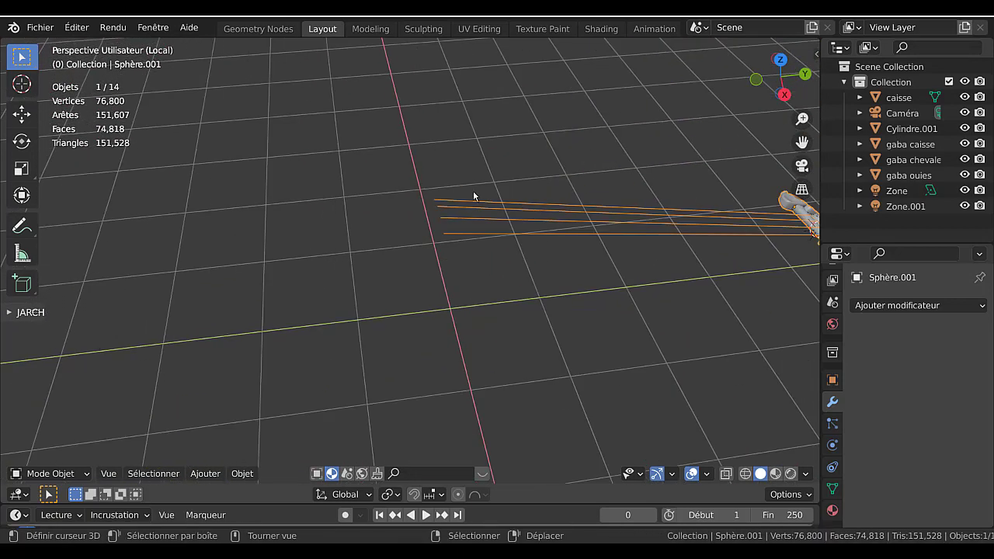
scroll(463, 204, up, 3)
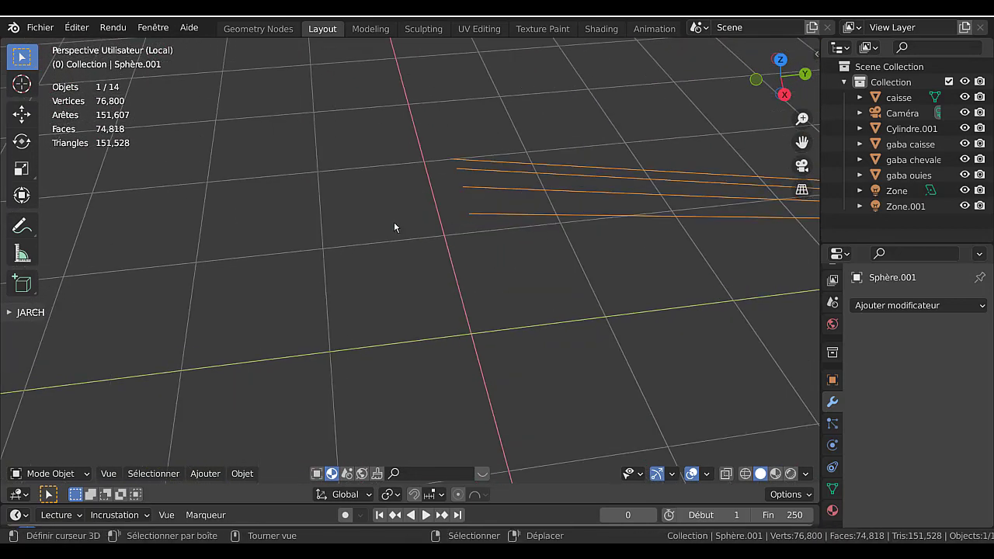
scroll(449, 230, down, 5)
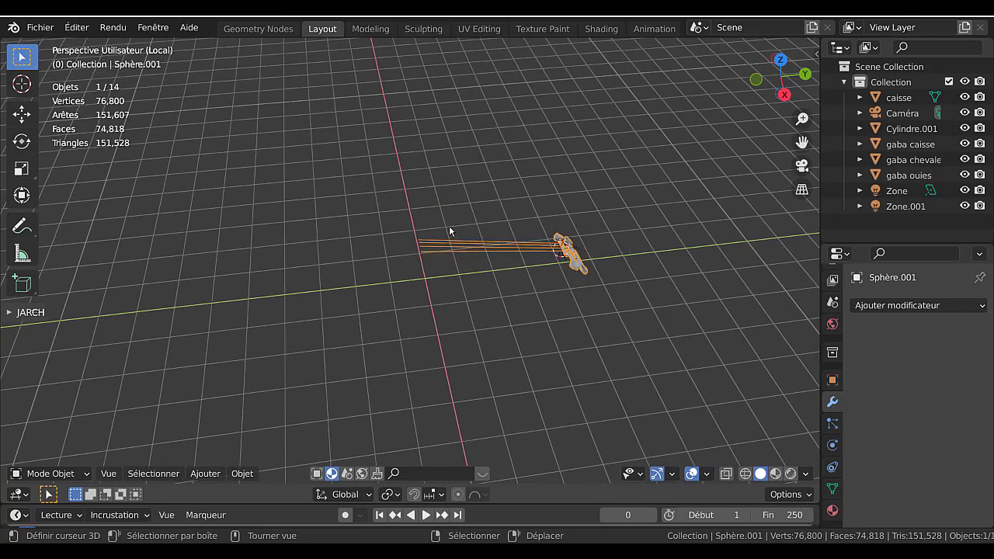
scroll(449, 230, up, 3)
key(KP_Divide)
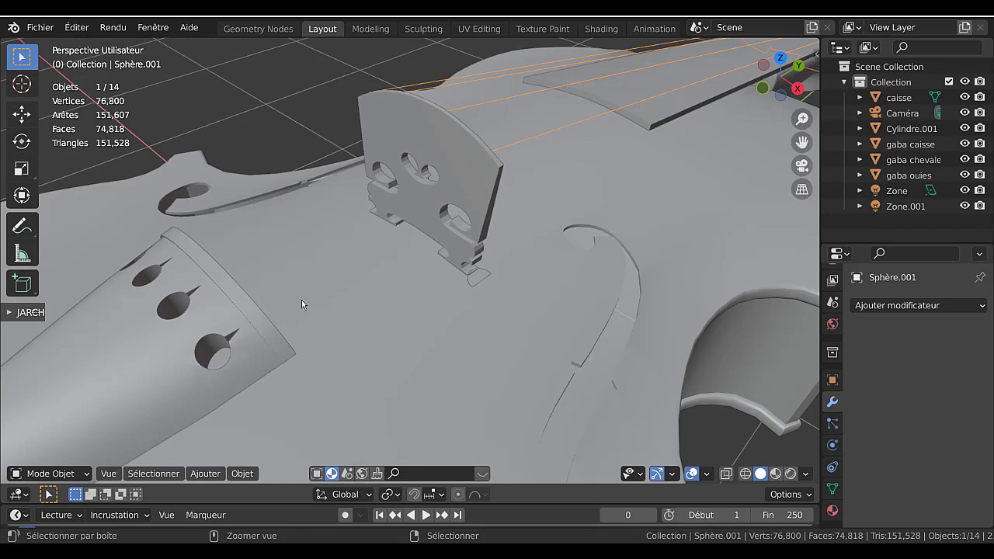
- Undo the join, rejoin the slot-tip vertex object with the strings as the active object, and enter Edit mode
key(ctrl+z)
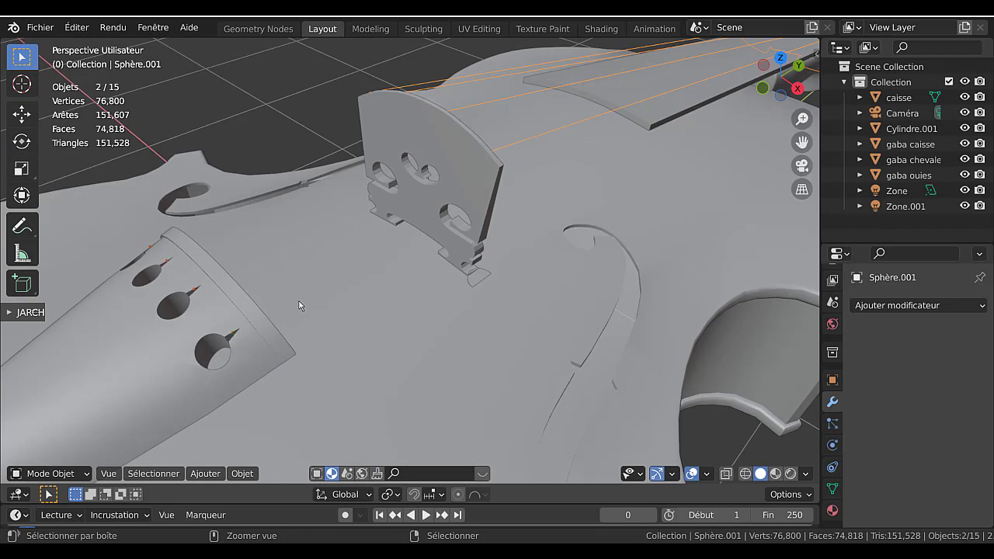
click(195, 293)
click(195, 294)
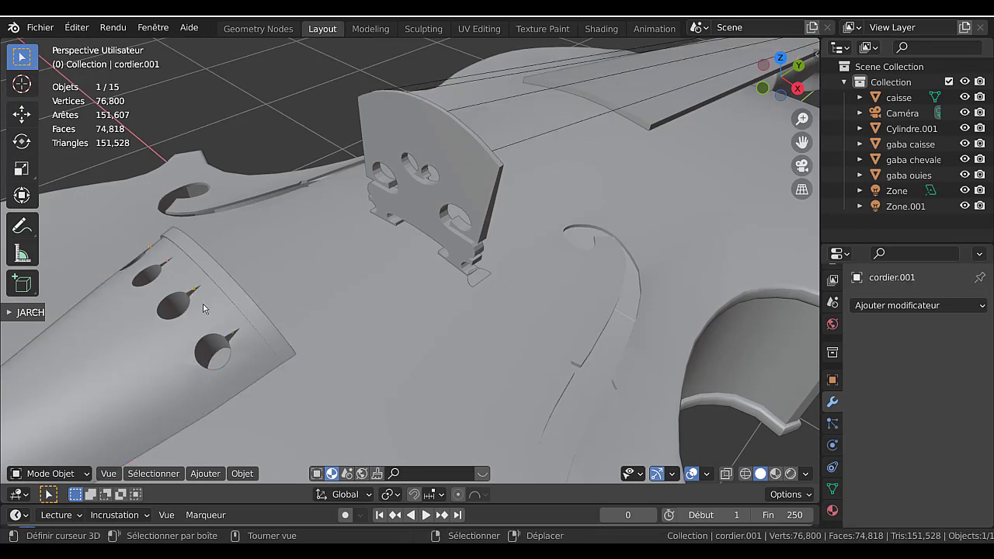
key(g)
click(237, 236)
shift+click(514, 144)
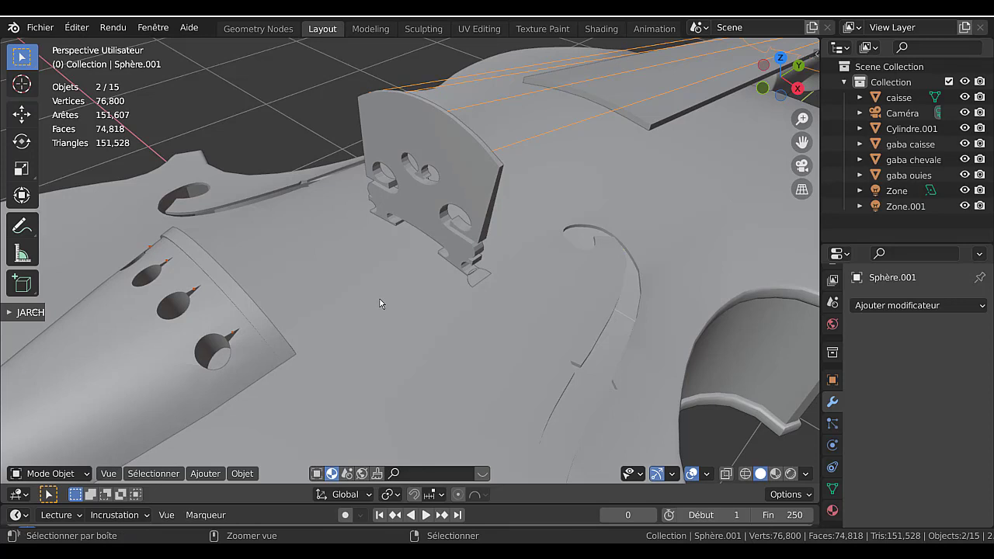
key(ctrl+j)
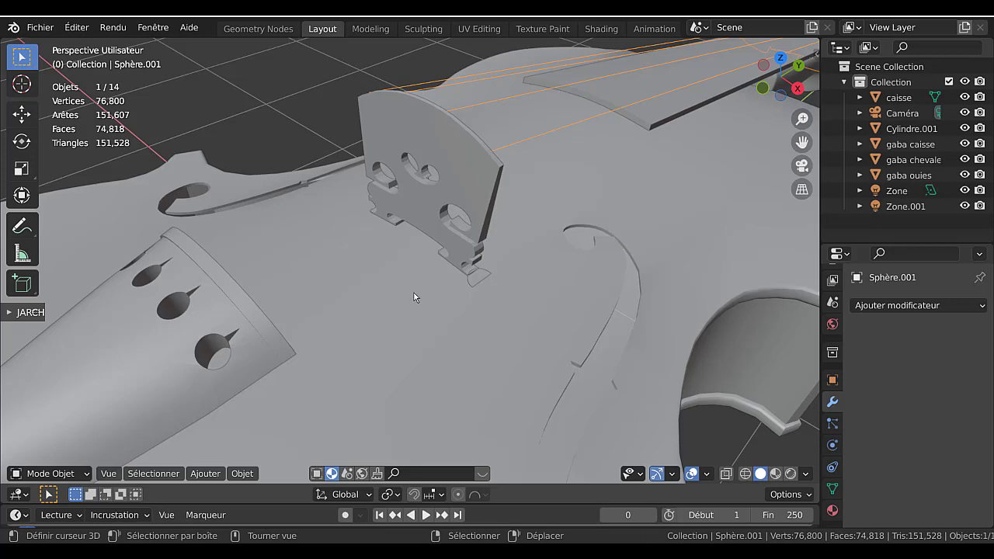
key(Tab)
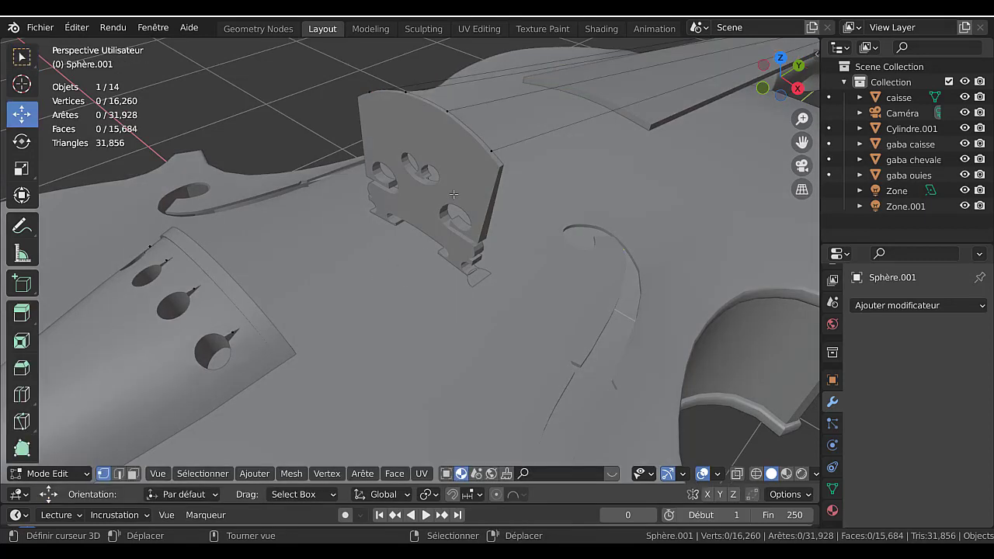
- Try merging the nearest outer string's bridge vertex into its matching tailpiece slot vertex with Au dernier
click(492, 151)
shift+click(233, 336)
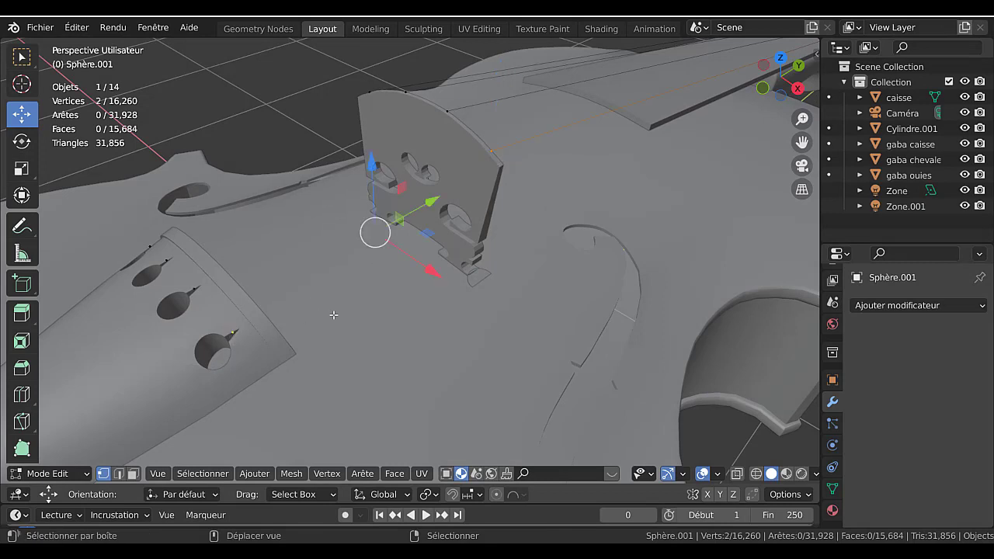
key(m)
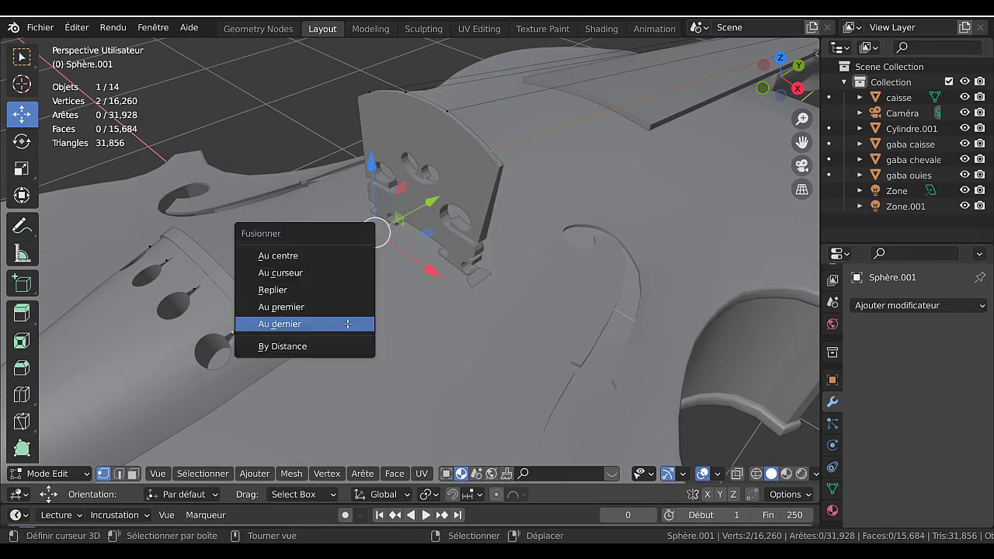
click(337, 325)
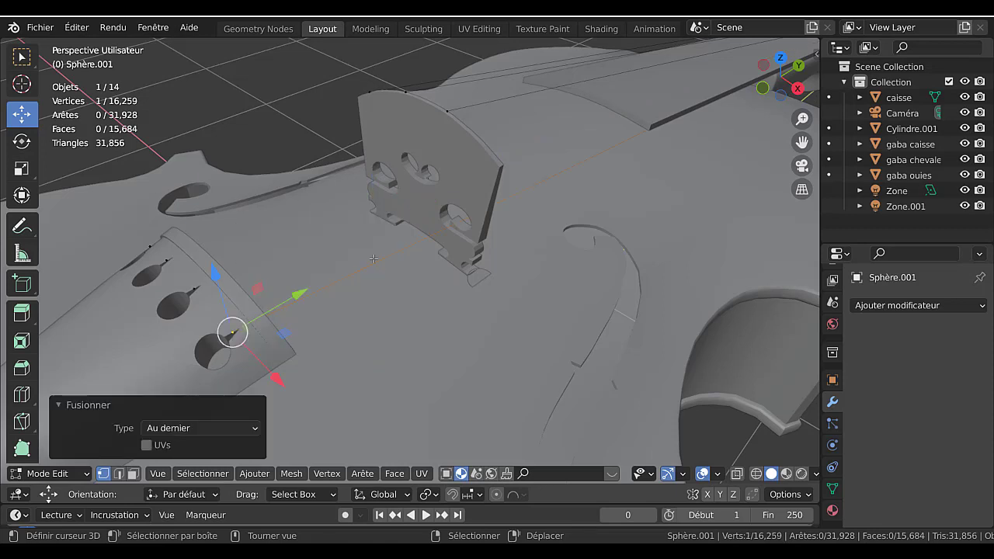
- Try merging the second string's bridge vertex into its tailpiece slot vertex with Au dernier, then undo the merge
click(436, 117)
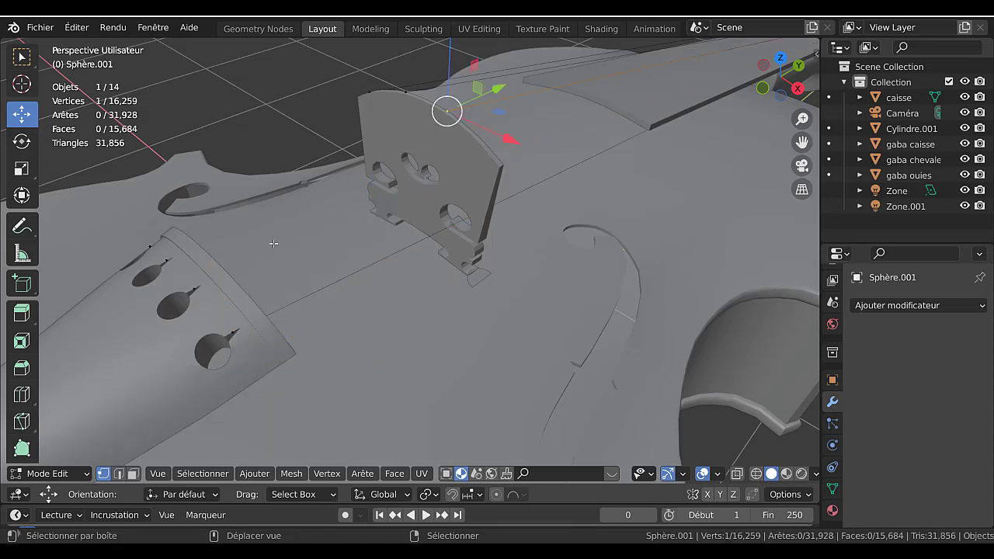
shift+click(196, 290)
key(m)
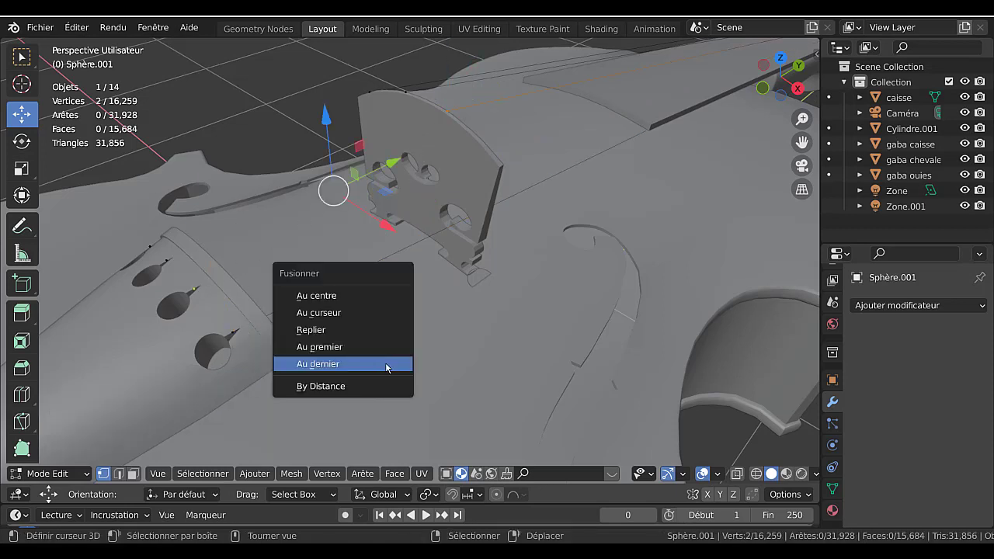
click(388, 366)
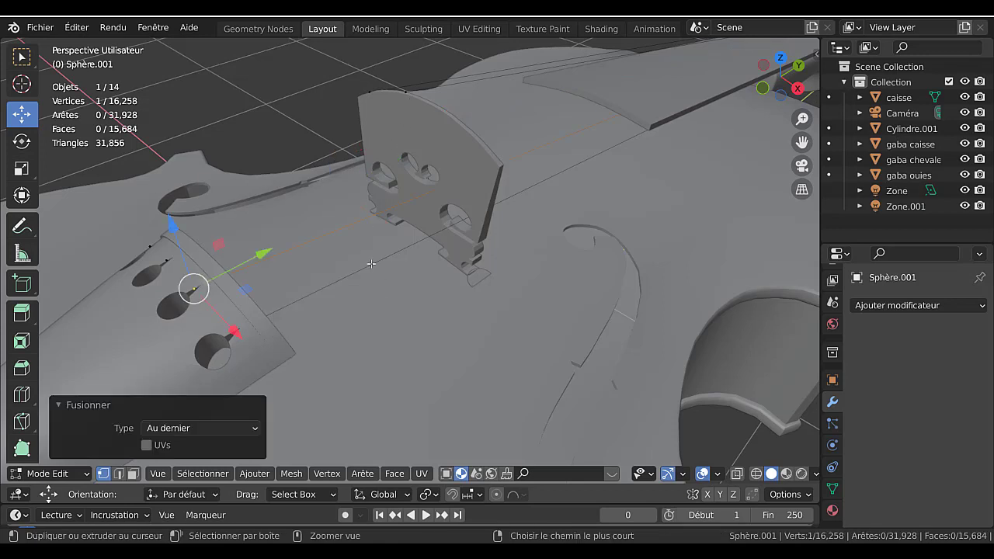
key(ctrl+z)
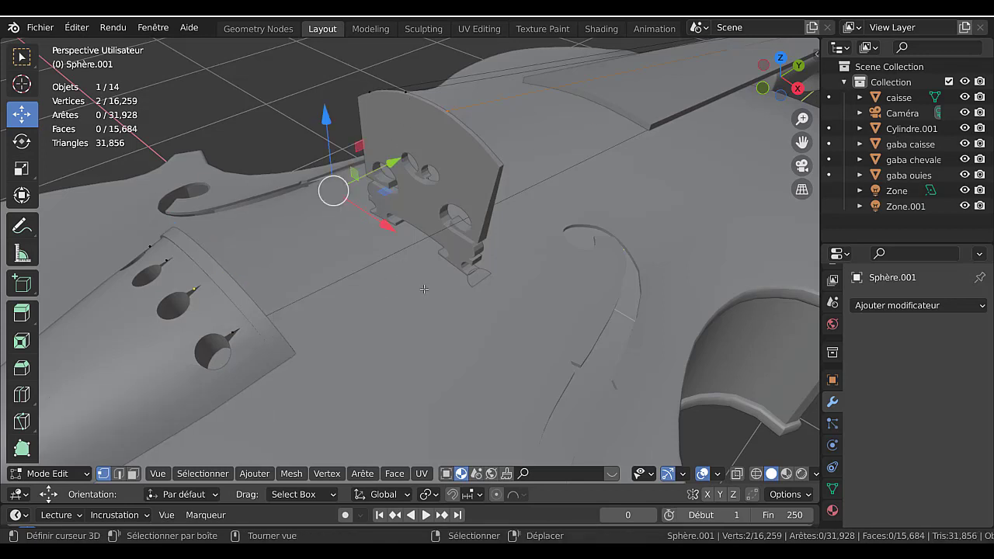
key(m)
click(404, 290)
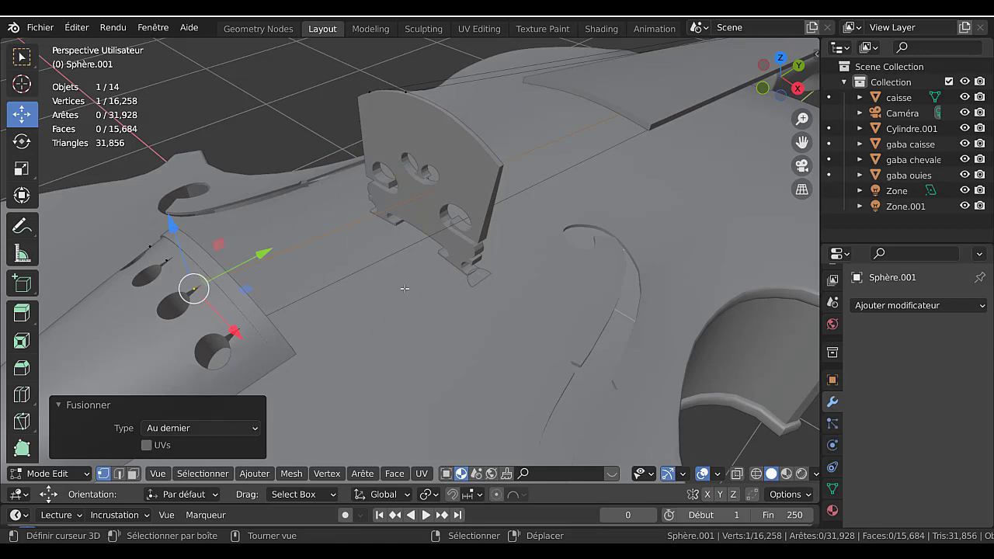
key(ctrl+e)
key(Escape)
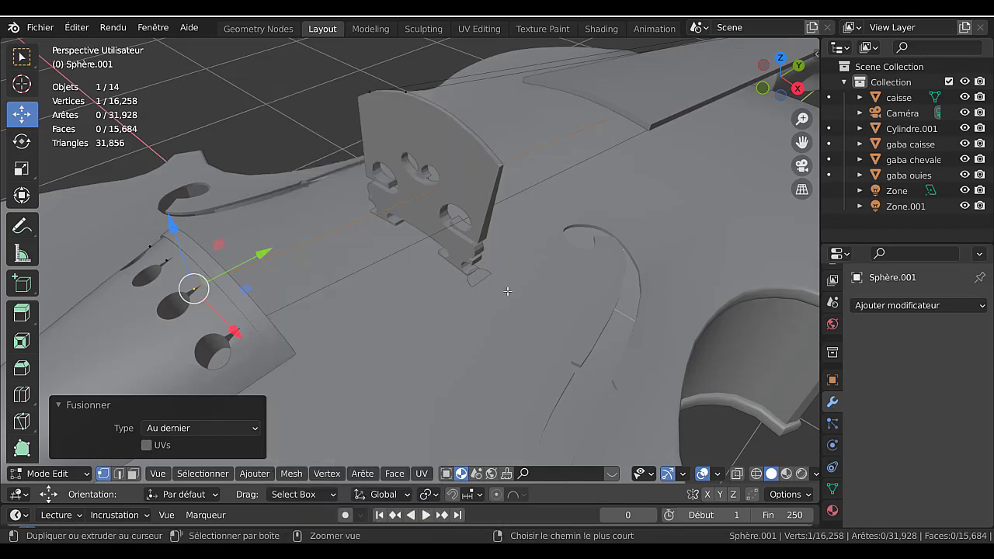
key(ctrl+z)
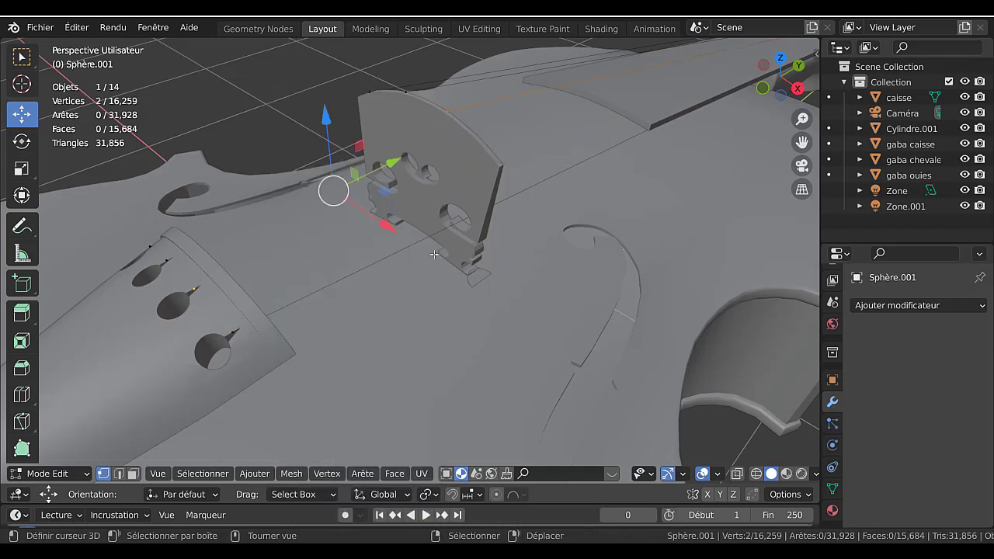
- Undo back to before the outer string's bridge vertex was merged into the tailpiece slot
click(449, 114)
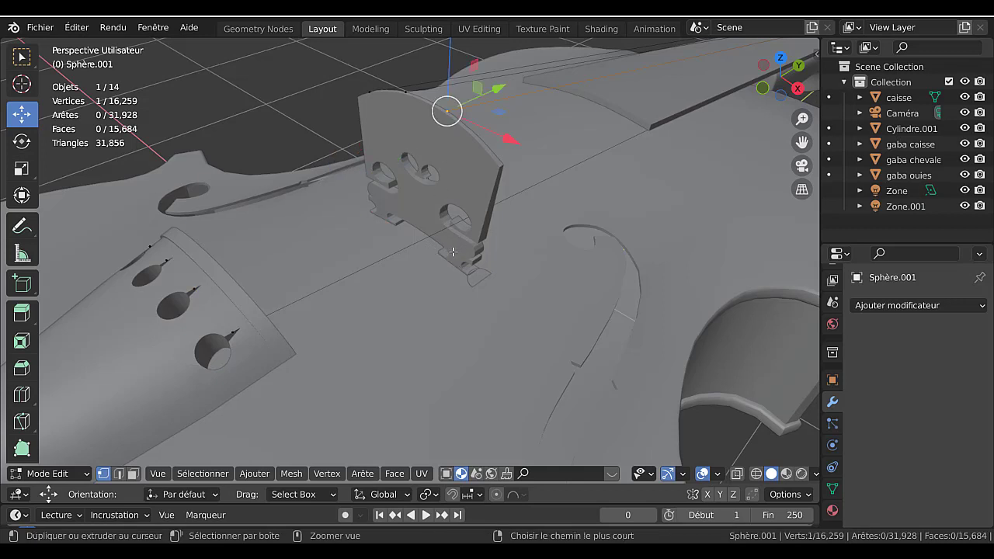
key(ctrl+z)
key(ctrl+z)
key(ctrl+z)
key(ctrl+z)
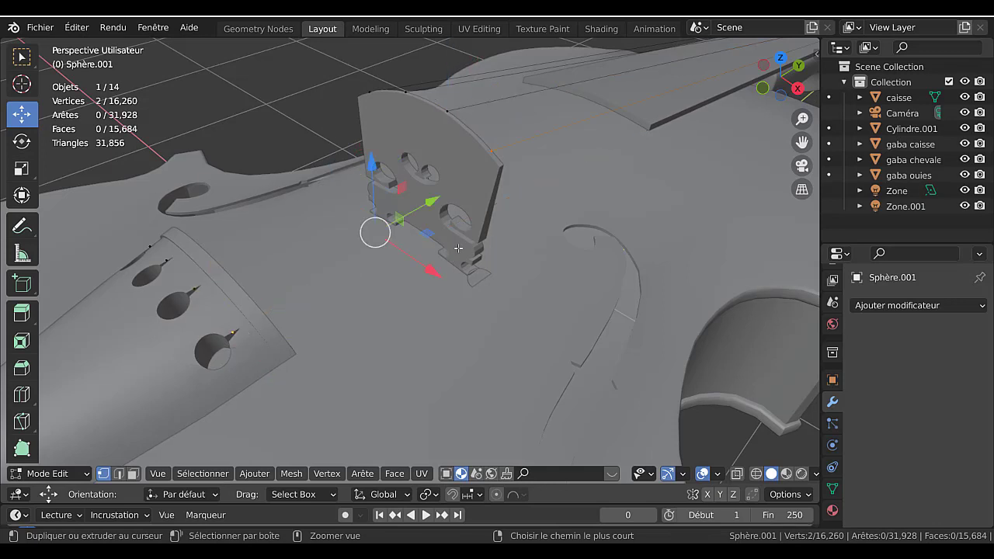
- Extrude the nearest outer string's bridge vertex in place and merge the new vertex into its tailpiece slot vertex with Au dernier
click(494, 154)
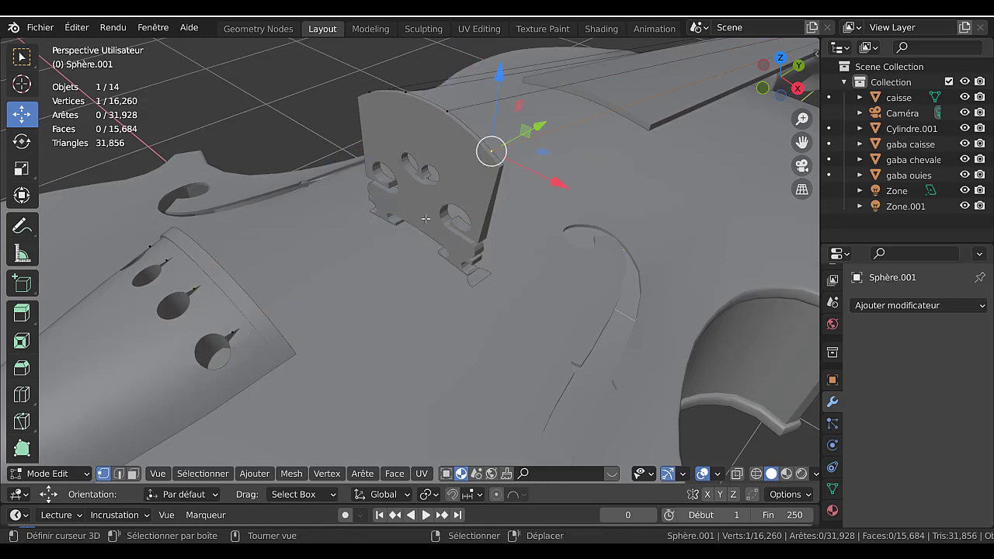
key(e)
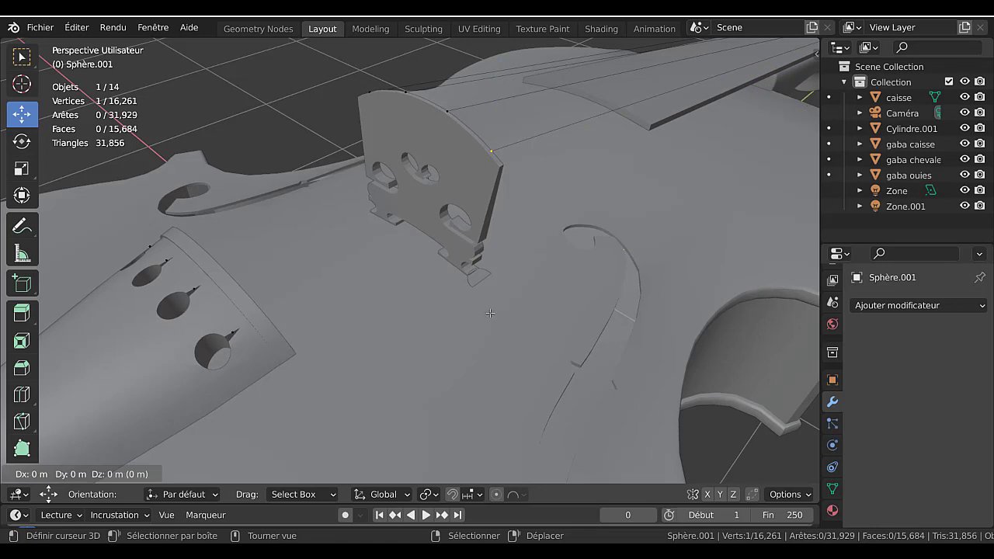
right_click(490, 313)
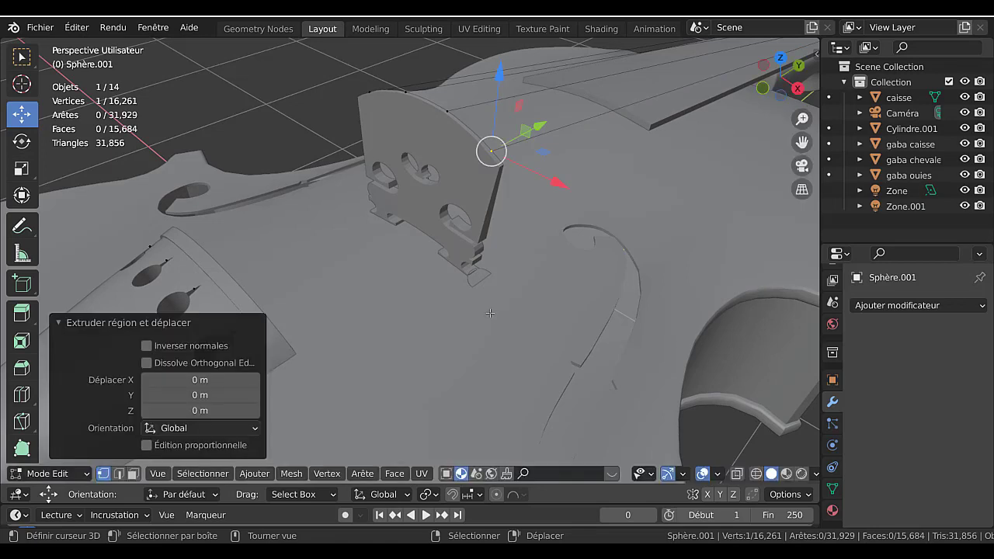
shift+right_click(233, 304)
scroll(332, 314, down, 1)
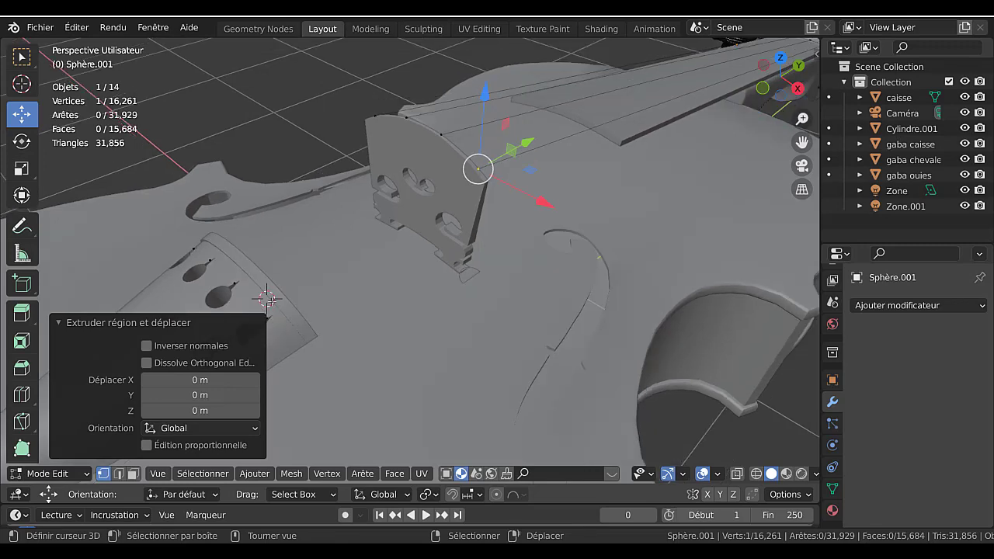
scroll(276, 302, down, 2)
scroll(301, 304, up, 1)
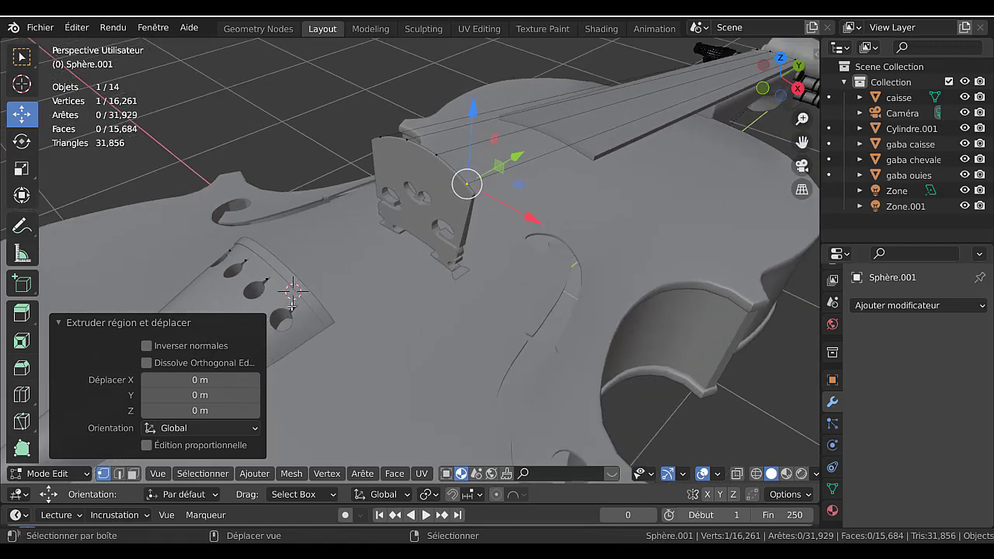
shift+click(292, 307)
scroll(353, 314, up, 1)
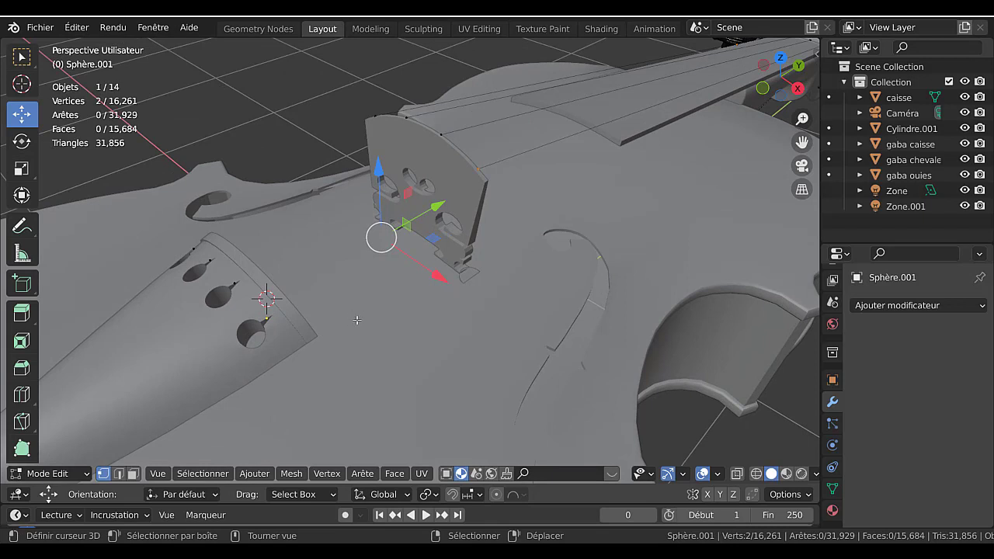
key(m)
click(357, 320)
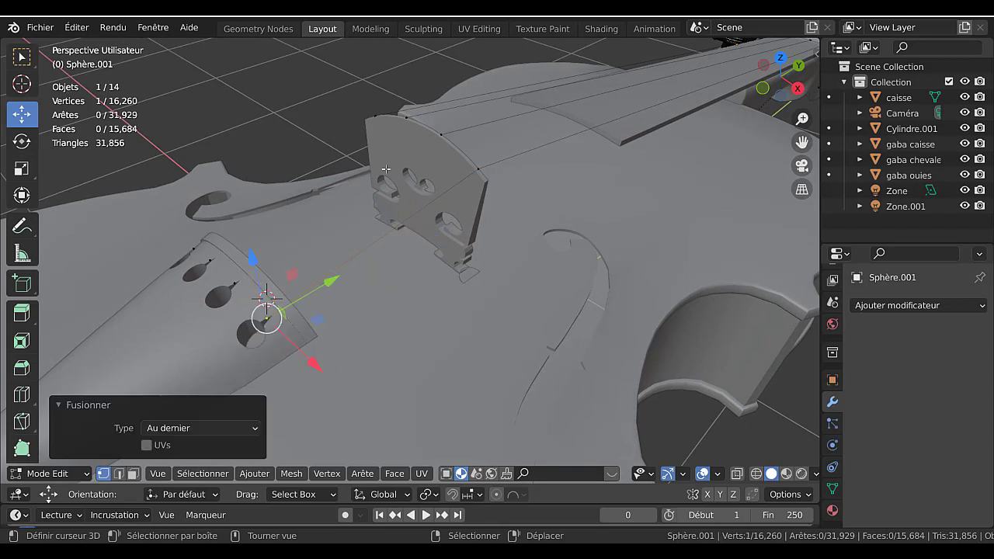
- Extrude the second string's bridge vertex in place and merge it into the second slot vertex with Au dernier
click(440, 137)
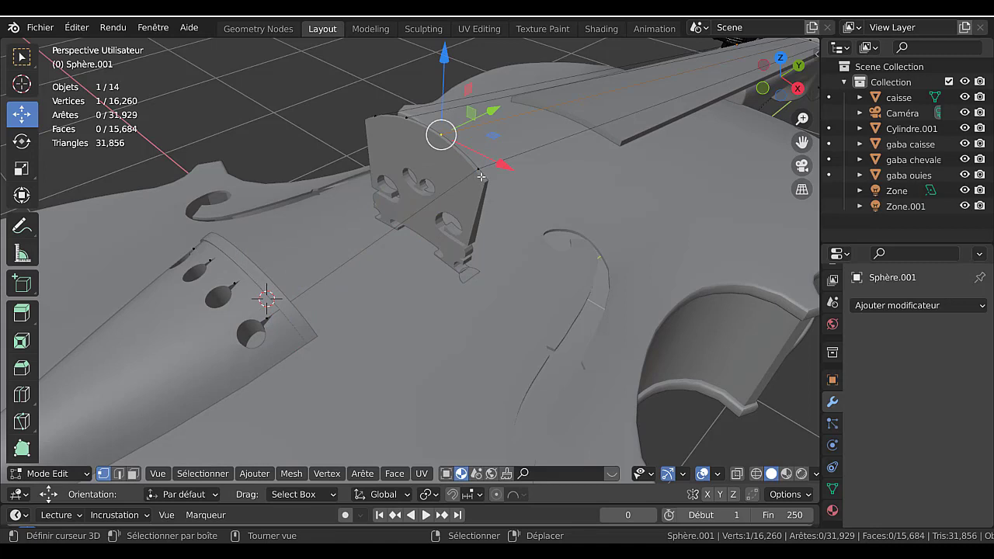
key(e)
right_click(262, 295)
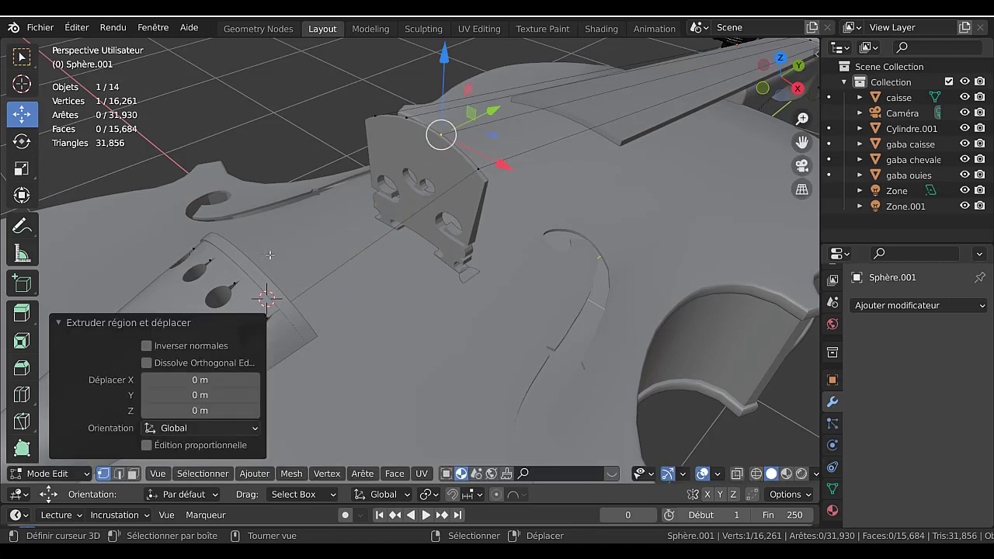
shift+click(234, 286)
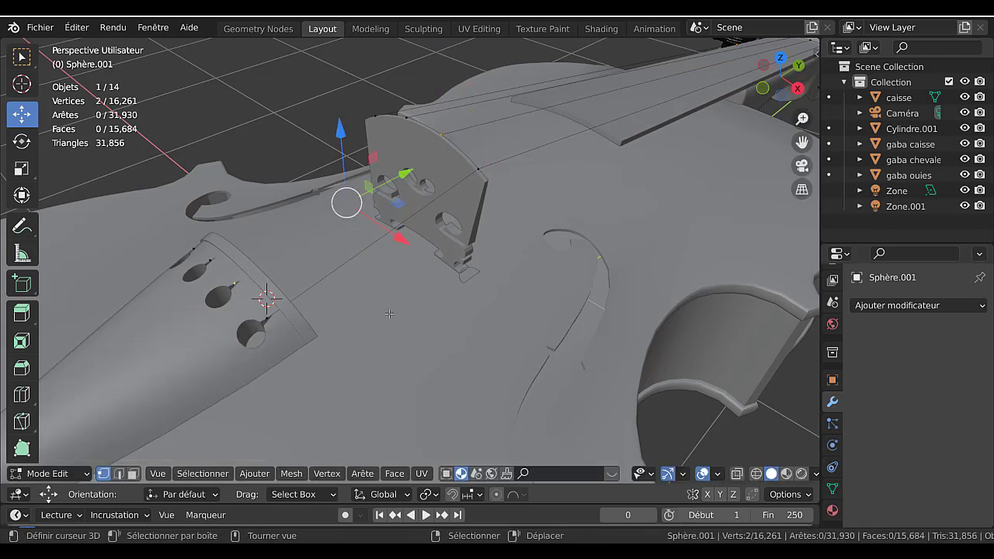
key(m)
click(390, 315)
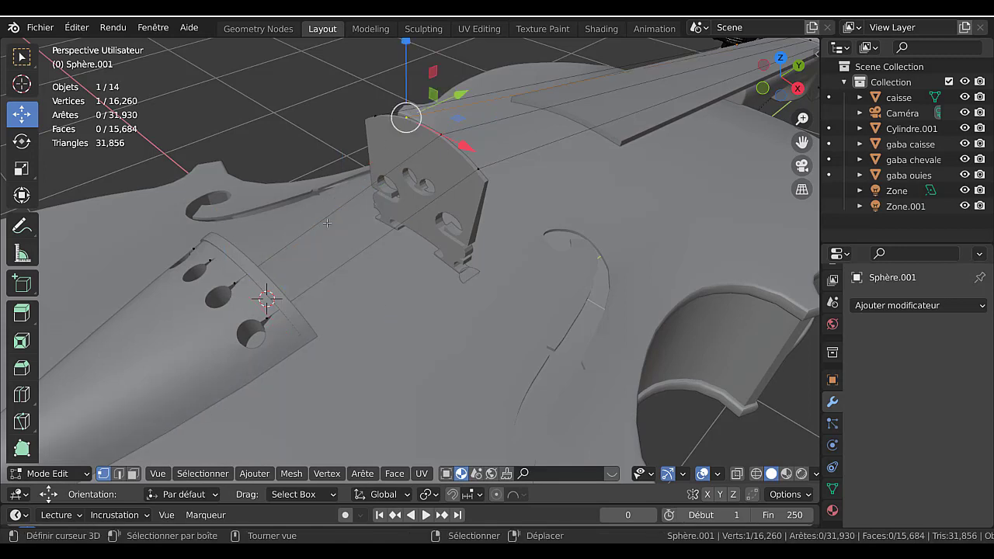
- Extrude the third string's bridge vertex in place and merge it into the third slot vertex with Au dernier
key(e)
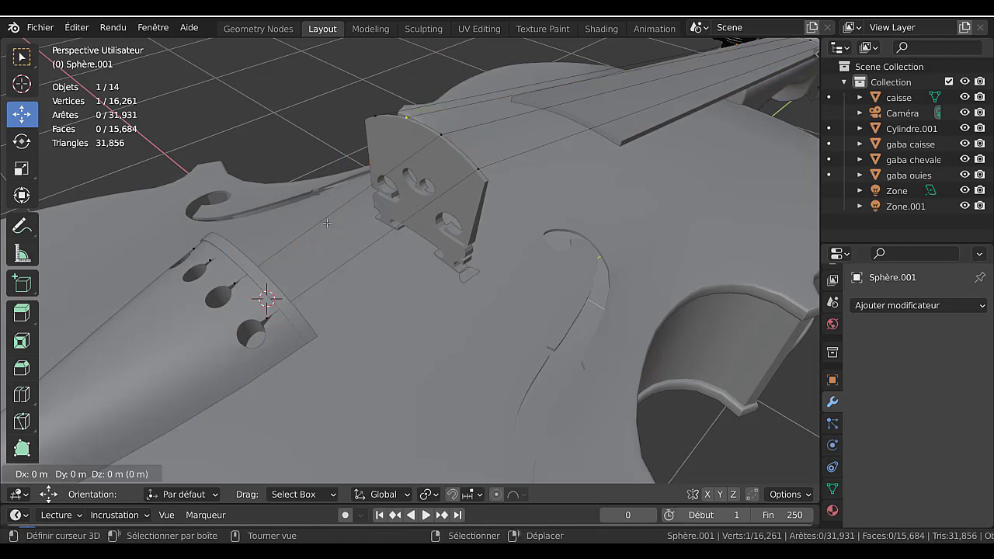
key(Escape)
shift+click(210, 260)
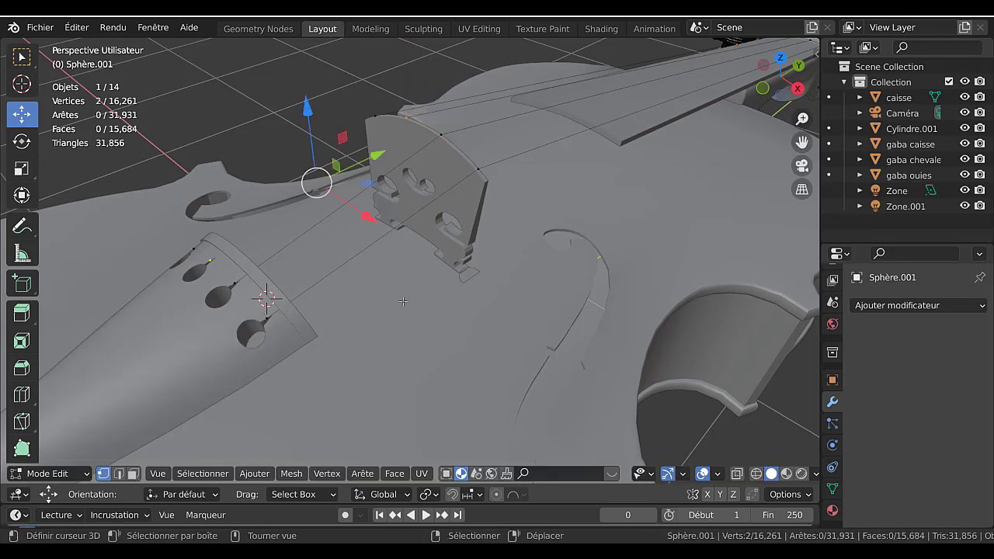
key(m)
click(352, 300)
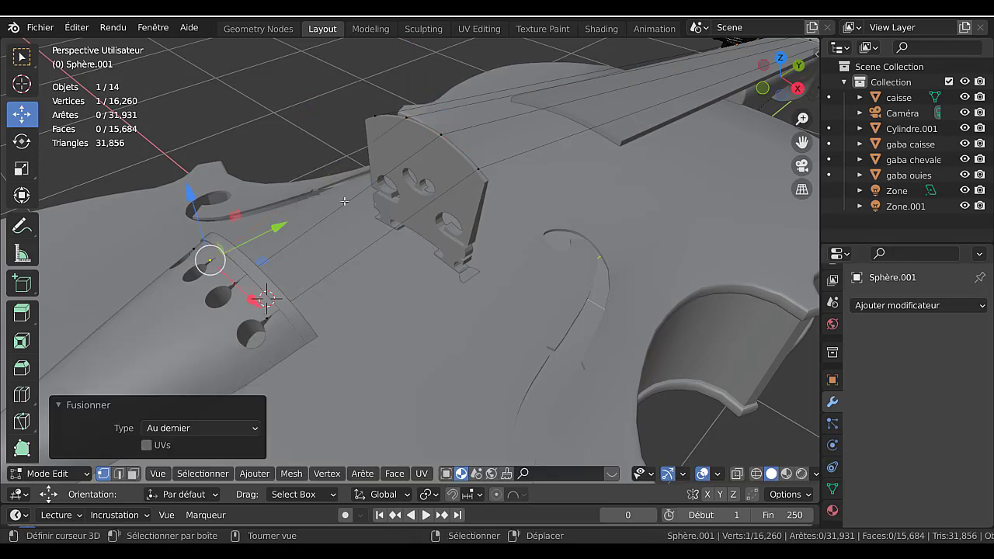
- Extrude the fourth string's bridge vertex in place and merge it into the fourth slot vertex with Au dernier
click(377, 116)
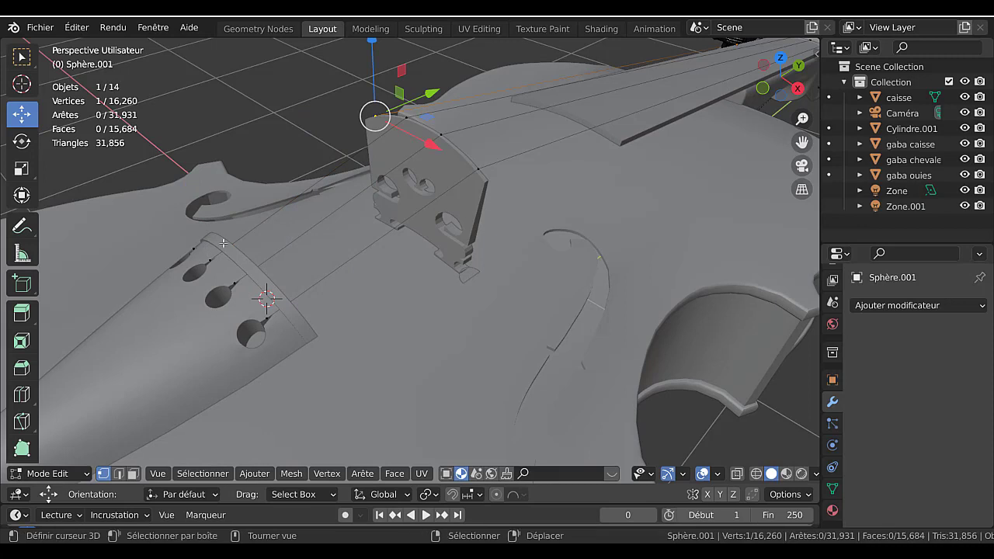
key(e)
key(Escape)
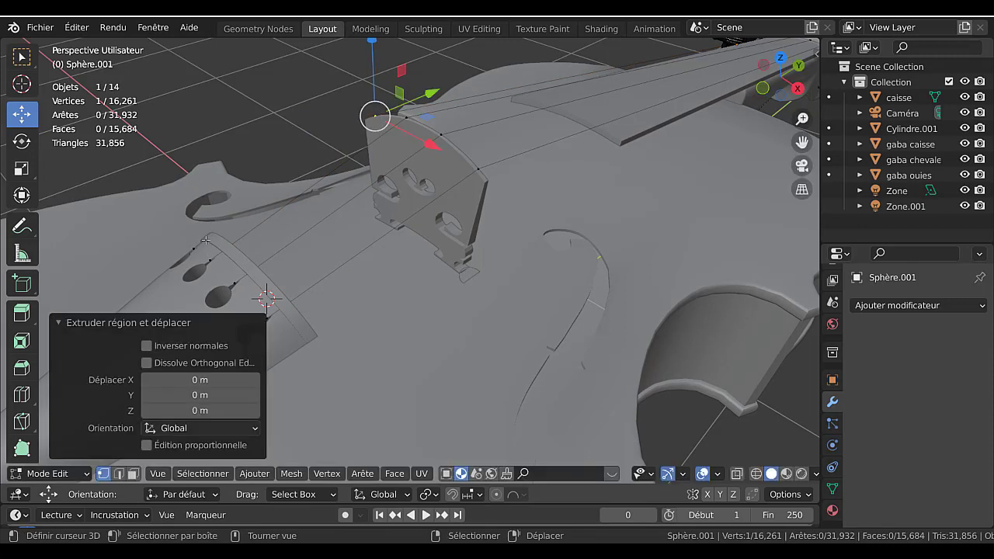
shift+click(196, 246)
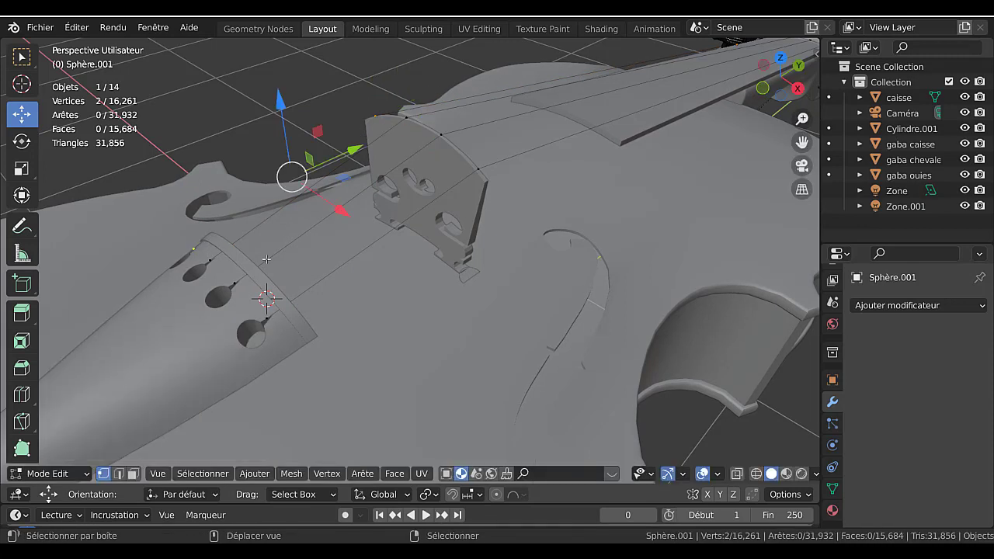
key(m)
click(326, 266)
key(Tab)
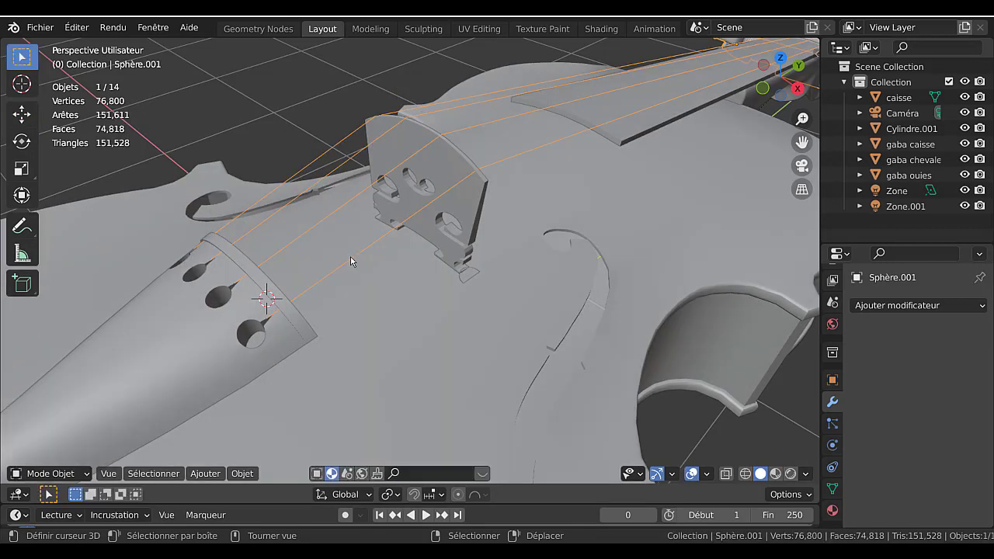
- Shift the nearest outer string's bridge vertex slightly along Y and raise it 0.001725 m on Z
middle_drag(384, 276, 355, 211)
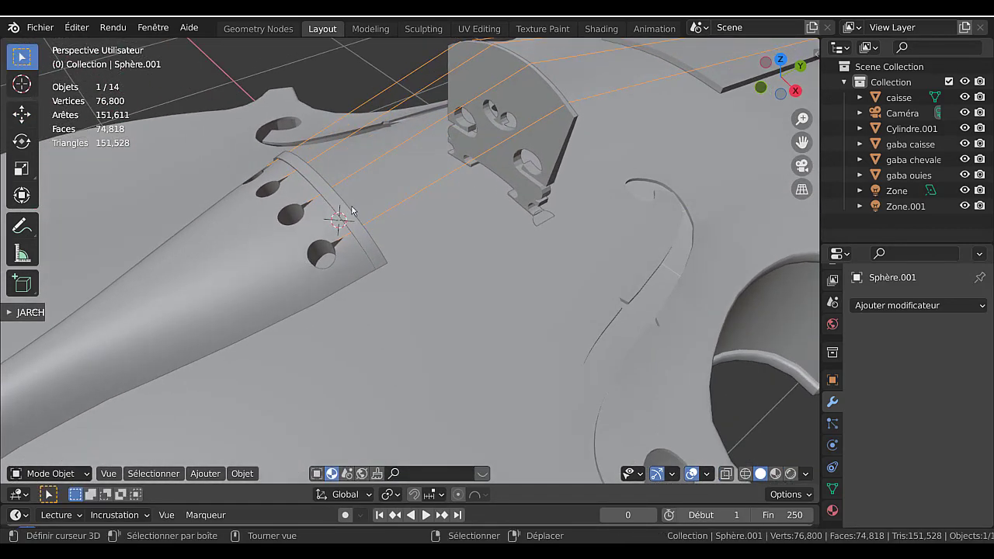
middle_drag(466, 188, 321, 224)
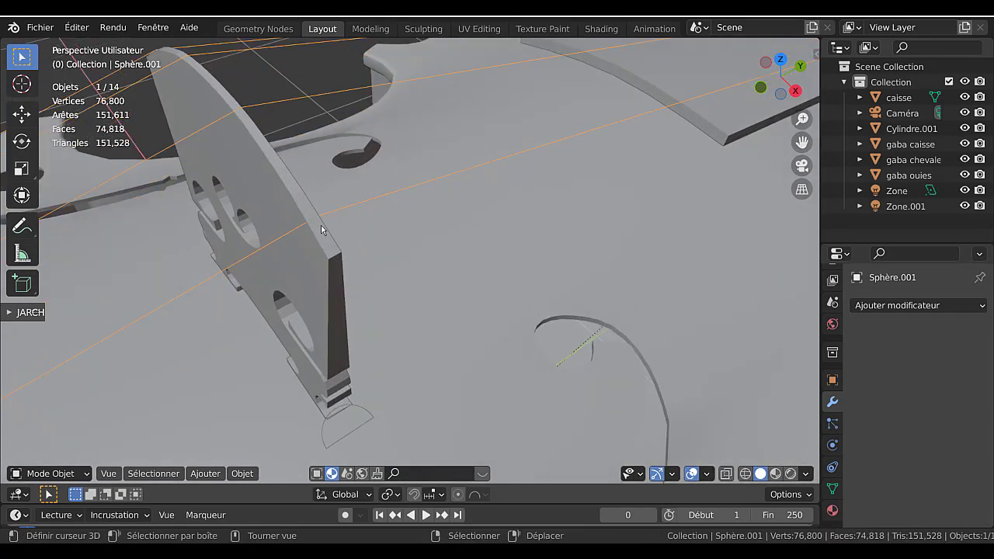
key(Tab)
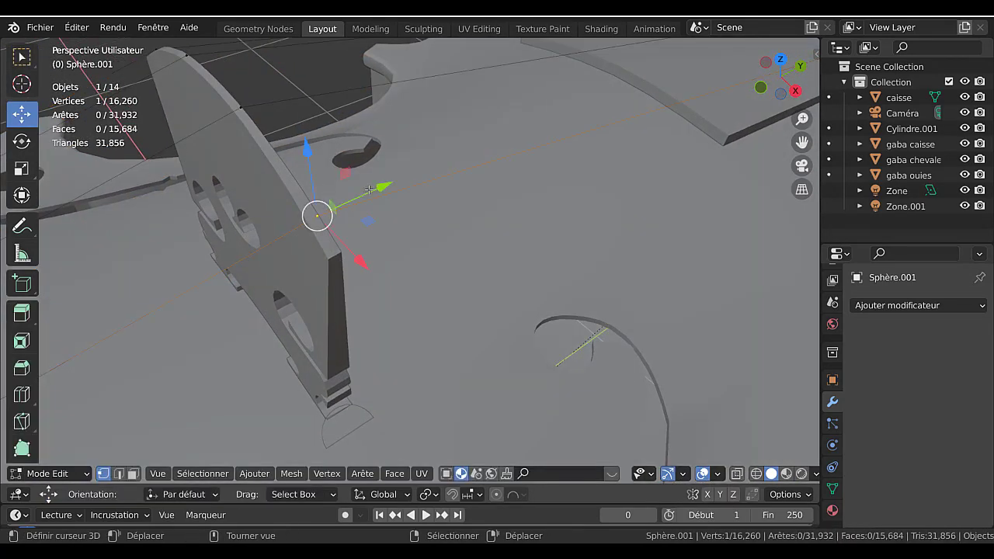
drag(376, 188, 376, 190)
drag(307, 161, 304, 159)
middle_drag(304, 159, 421, 176)
scroll(275, 215, down, 3)
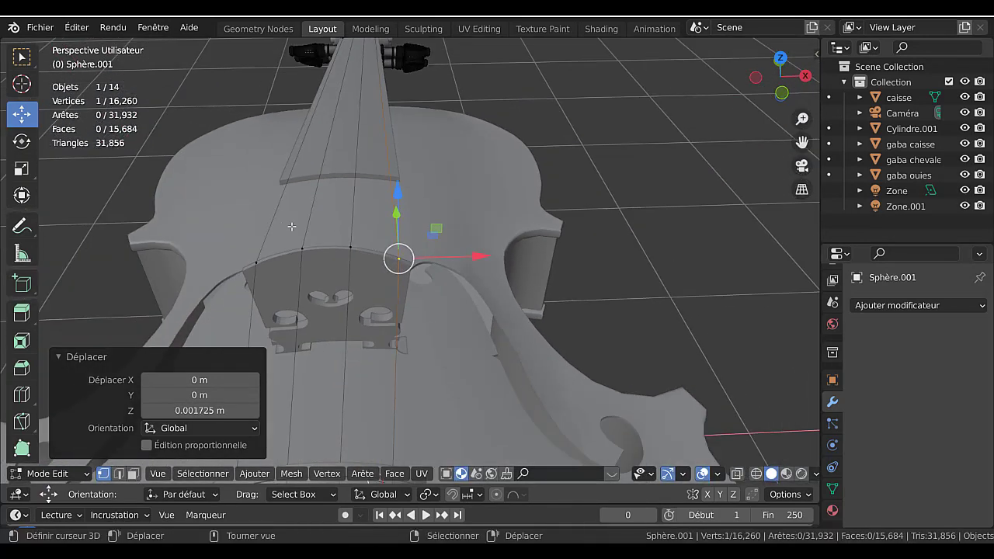
- Select the four string end vertices at the tailpiece slots
shift+middle_drag(327, 235, 353, 40)
middle_drag(342, 217, 309, 217)
scroll(362, 232, down, 1)
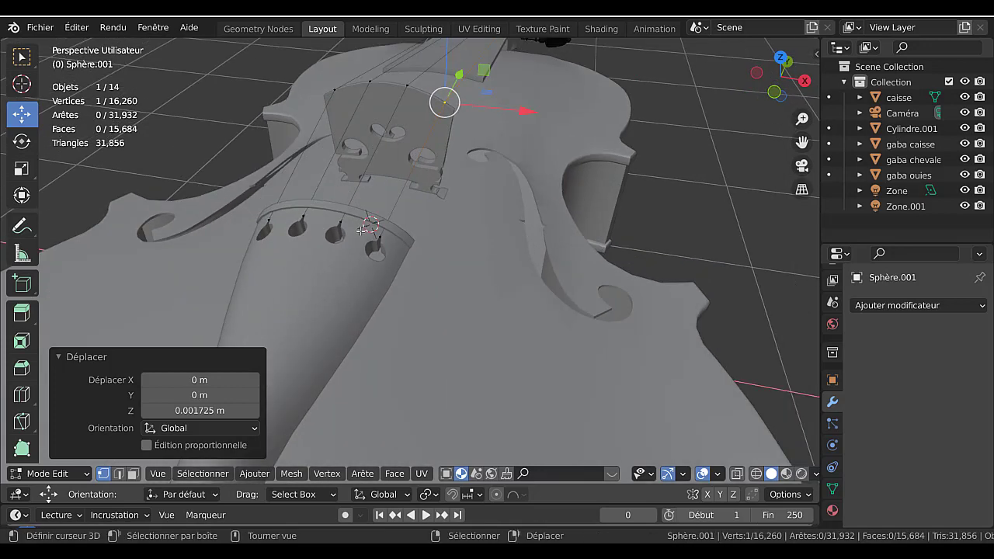
right_click(374, 232)
key(c)
drag(373, 230, 324, 225)
mouse_move(324, 225)
middle_down()
mouse_move(288, 195)
mouse_move(317, 240)
mouse_move(296, 257)
mouse_move(303, 233)
mouse_move(241, 204)
mouse_move(318, 225)
middle_up()
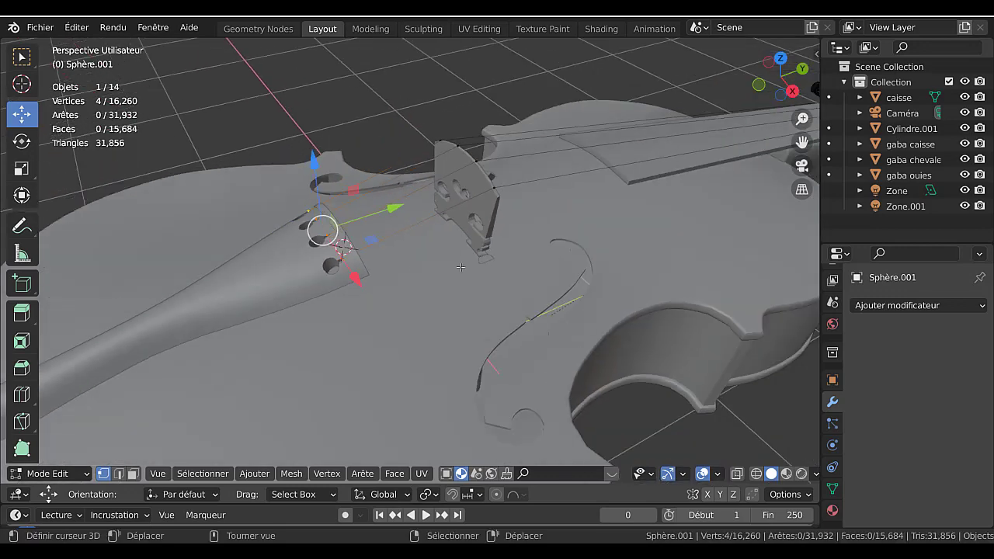
- Hide the violin body (caisse) and the sound post (âme) in Mode Objet
key(Tab)
click(492, 300)
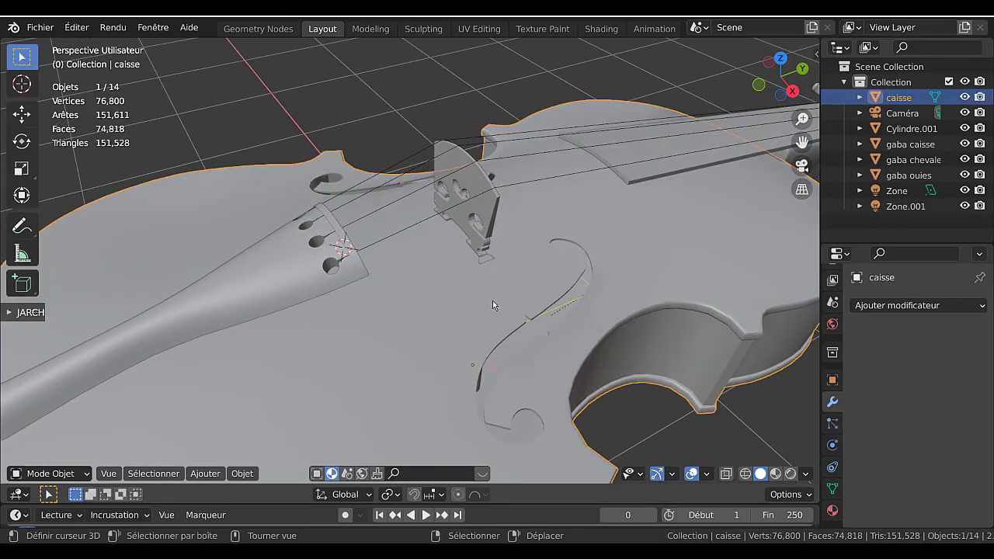
key(KP_Divide)
scroll(495, 306, up, 3)
key(Delete)
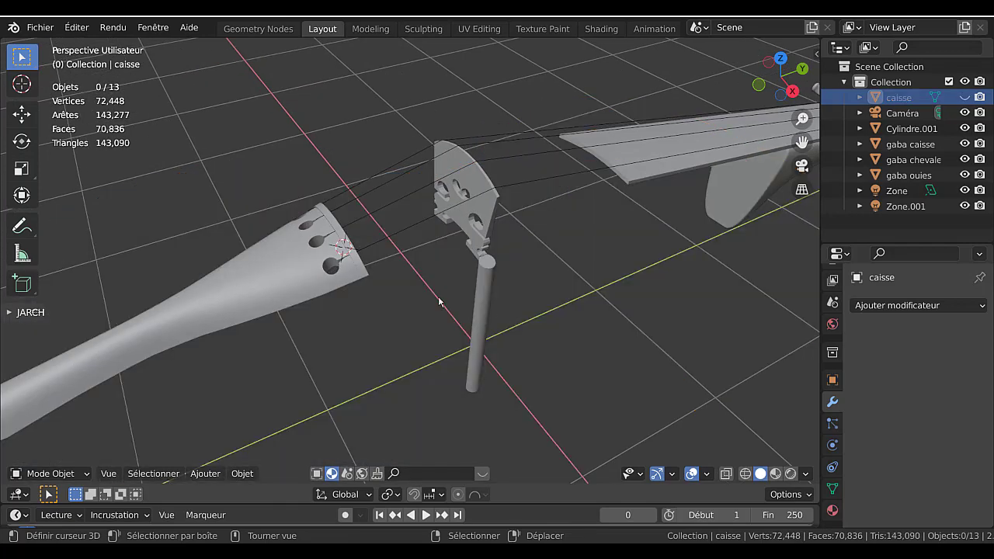
click(489, 307)
key(Delete)
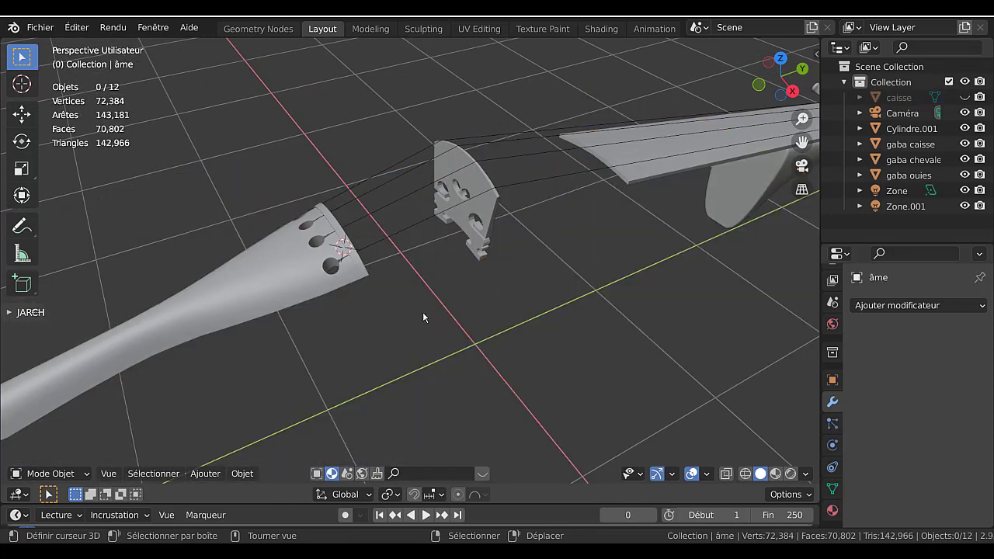
- Extrude the four string end vertices at the tailpiece slots and move the new vertices down 0.068844 m on Z
click(331, 270)
click(334, 280)
key(Tab)
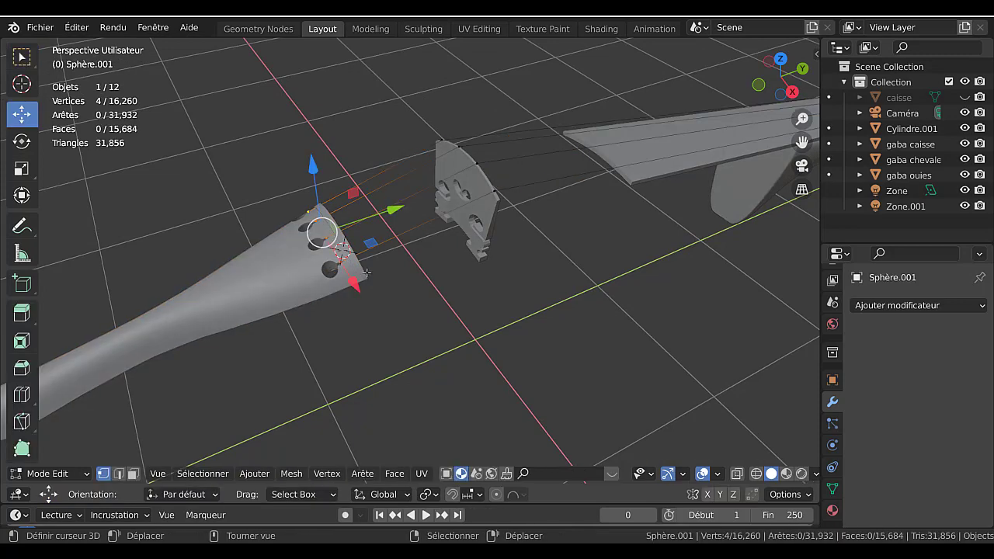
scroll(367, 273, up, 3)
middle_drag(356, 277, 368, 247)
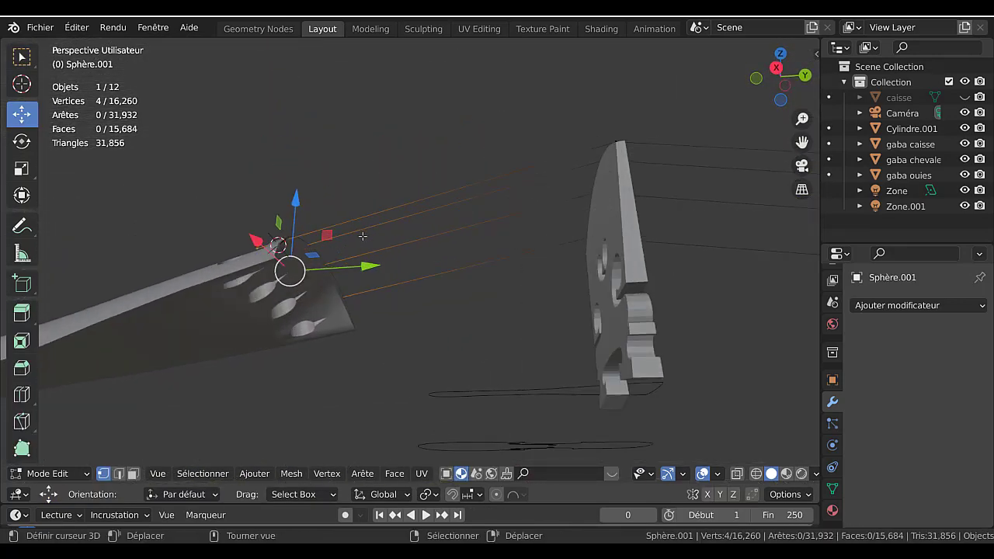
key(e)
right_click(352, 230)
drag(296, 196, 307, 225)
middle_drag(307, 225, 422, 237)
scroll(423, 252, up, 2)
scroll(422, 238, up, 5)
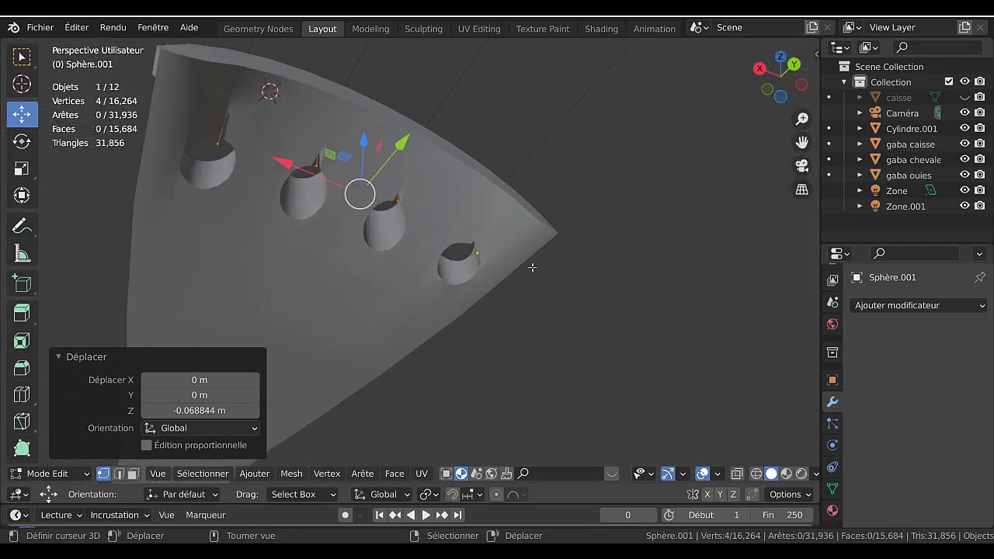
scroll(442, 232, up, 2)
click(441, 203)
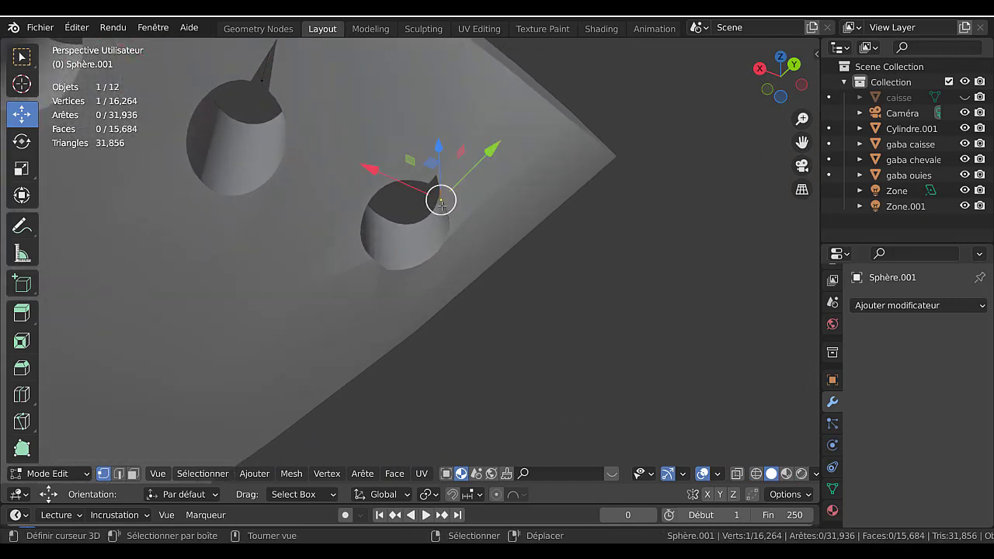
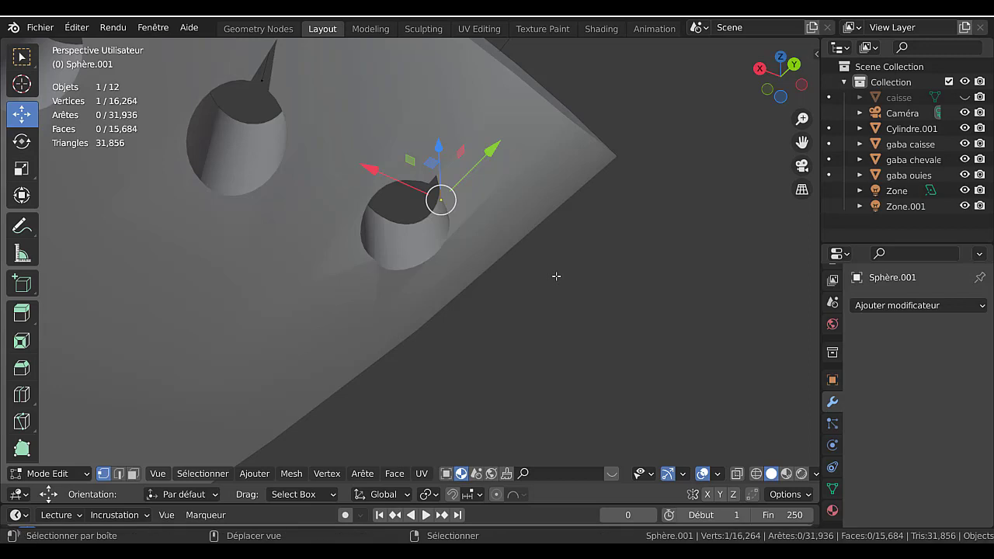
key(b)
key(Escape)
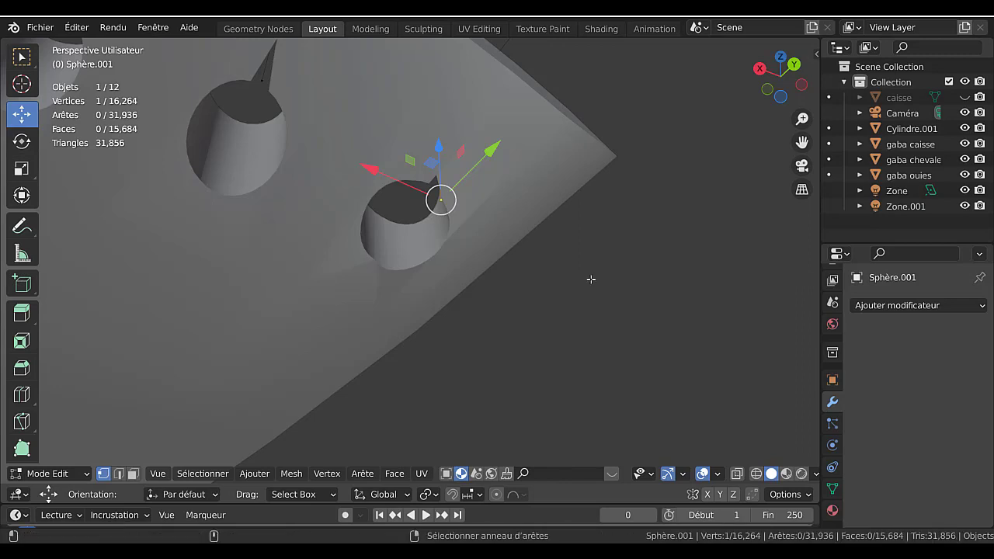
key(ctrl+shift+b)
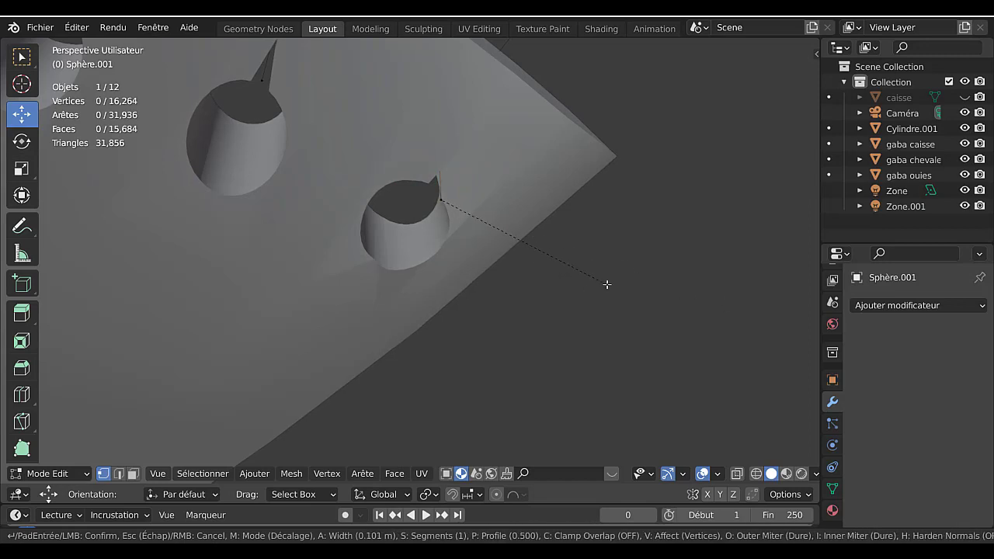
key(Escape)
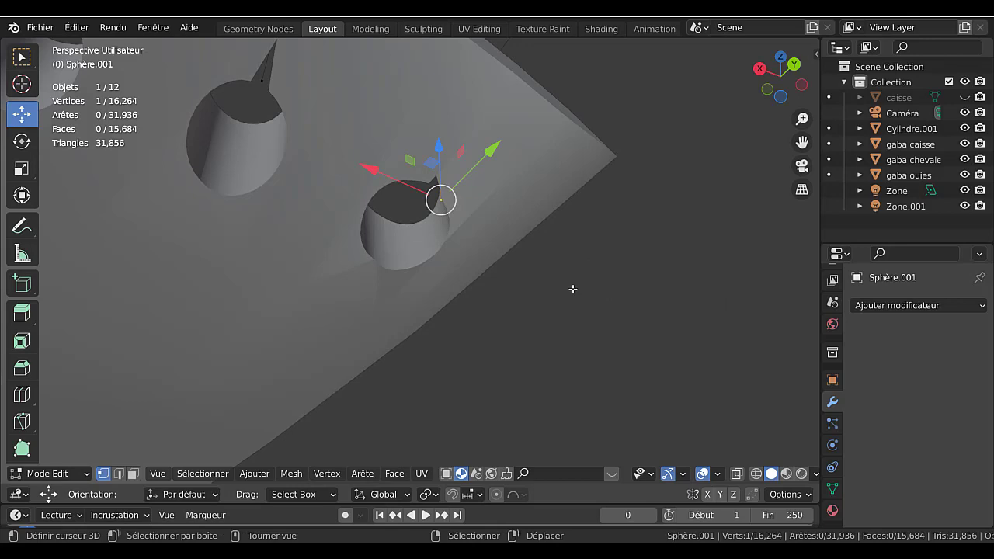
key(s)
key(Escape)
- Examine the strings from the tailpiece slots over the bridge to the tuning pegs
middle_drag(472, 259, 554, 342)
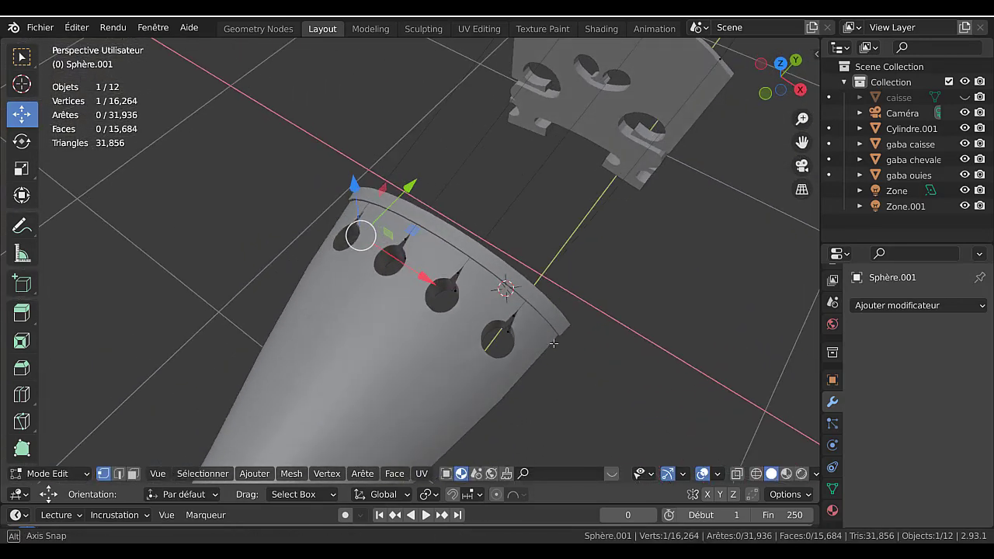
scroll(532, 322, up, 2)
middle_drag(522, 311, 490, 305)
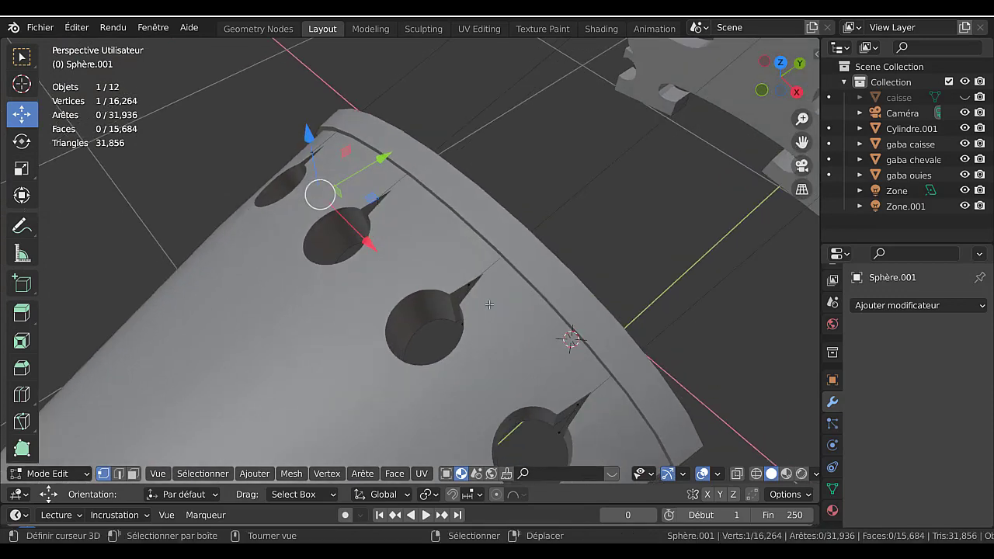
scroll(491, 301, down, 3)
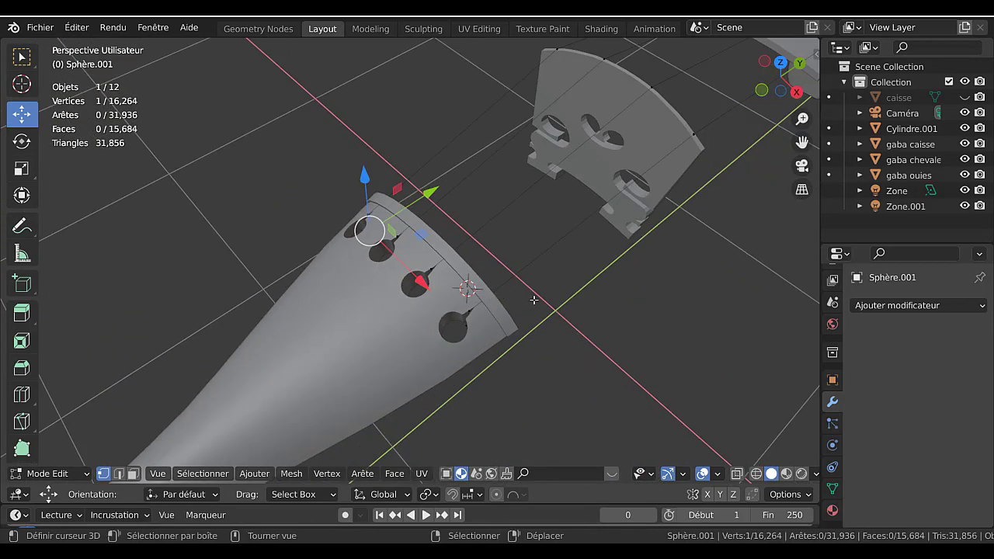
key(Tab)
scroll(544, 300, down, 6)
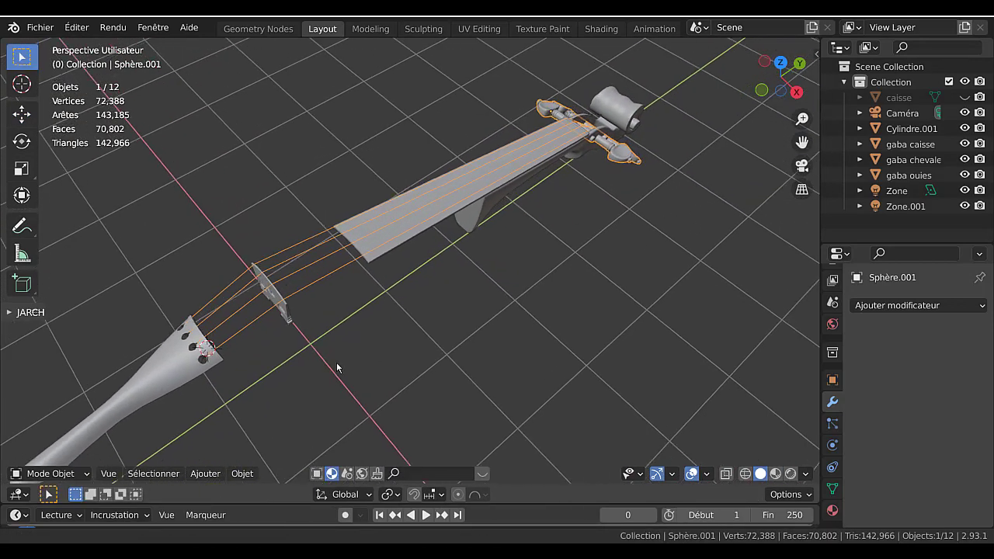
middle_drag(337, 368, 383, 229)
scroll(381, 225, up, 6)
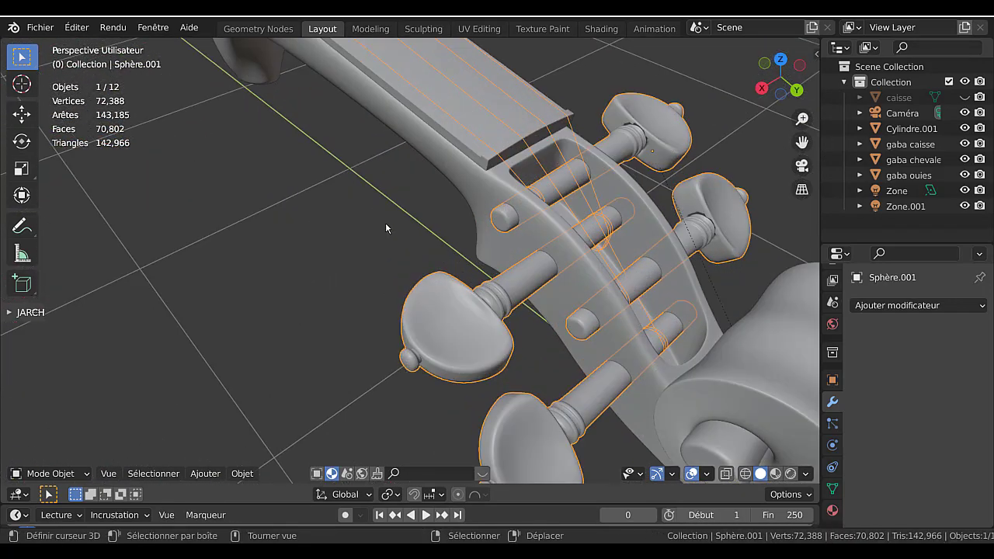
scroll(408, 226, down, 3)
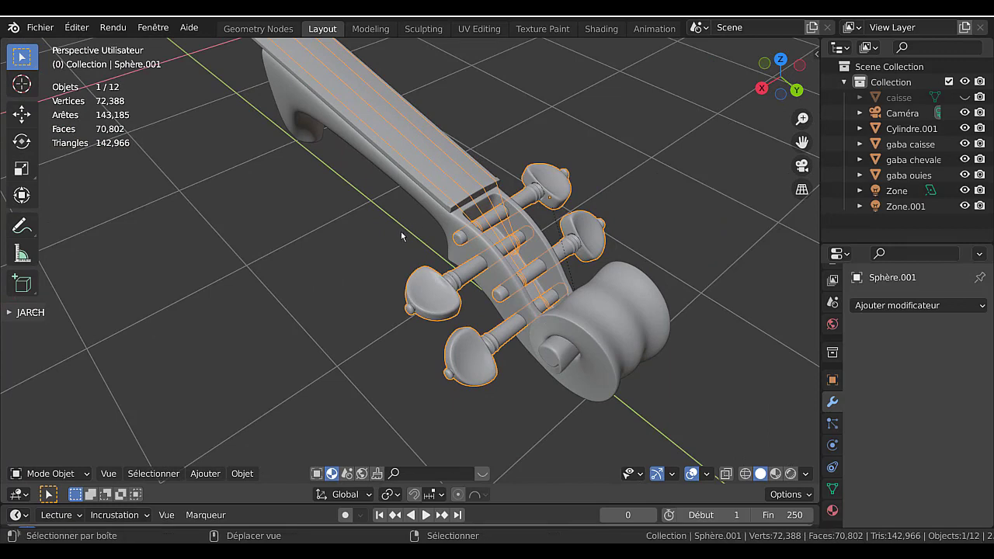
shift+middle_drag(402, 233, 568, 339)
scroll(506, 311, down, 2)
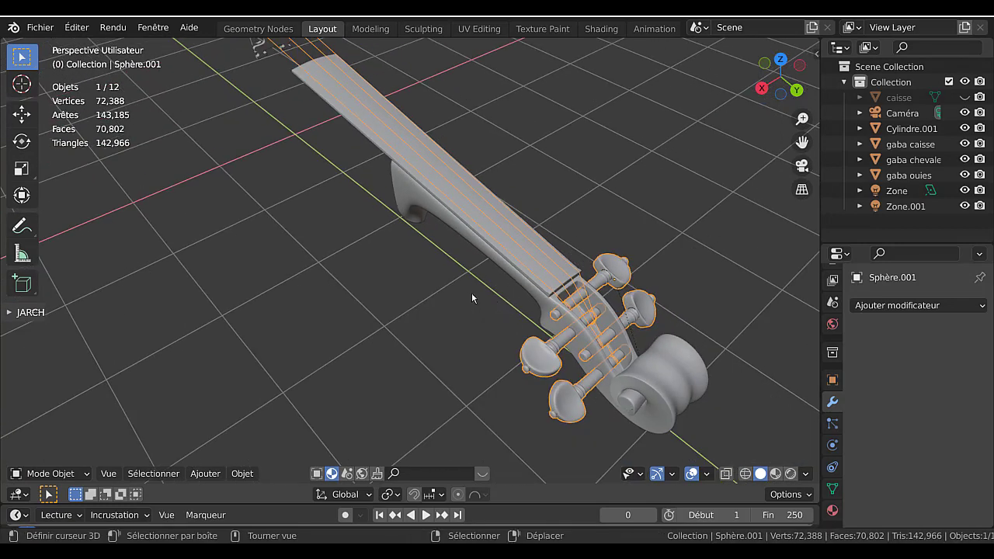
middle_drag(404, 313, 511, 305)
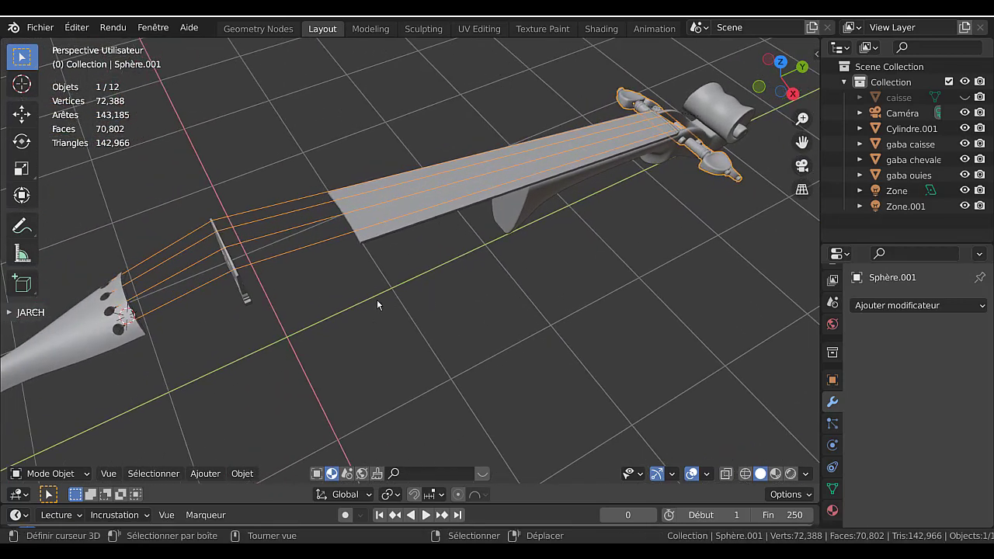
- Convert the object holding the strings and pegs (Sphère.001) to a curve (Courbe)
key(a)
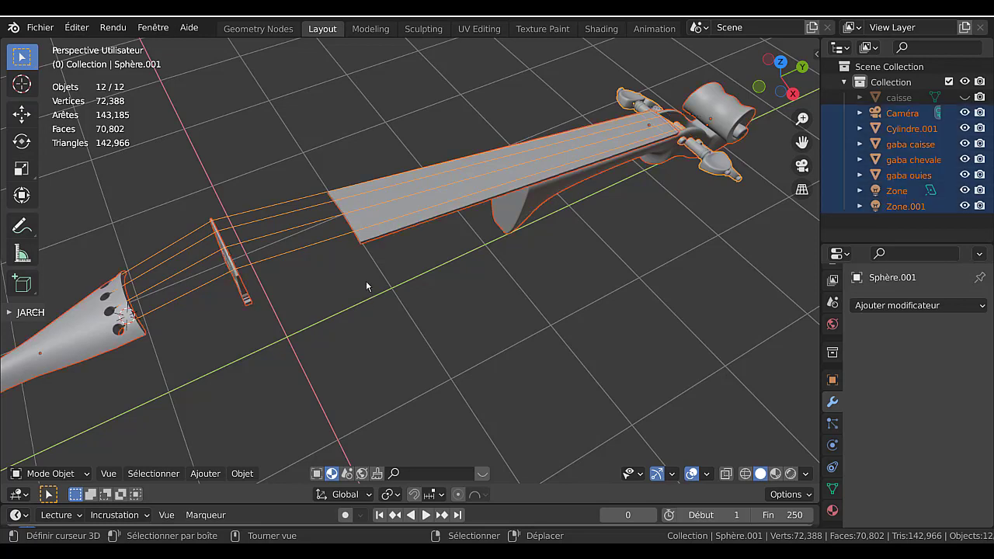
click(331, 239)
key(q)
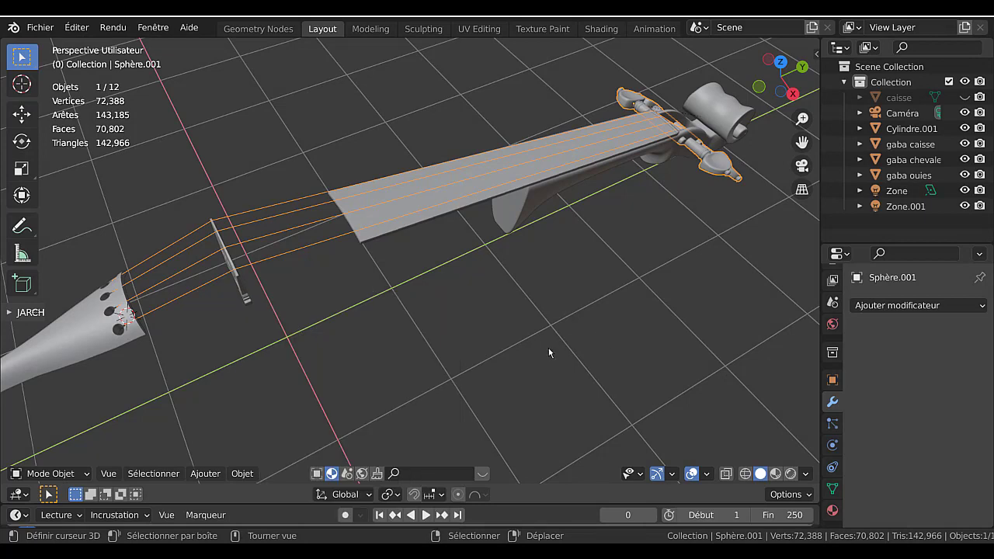
right_click(549, 348)
mouse_move(497, 279)
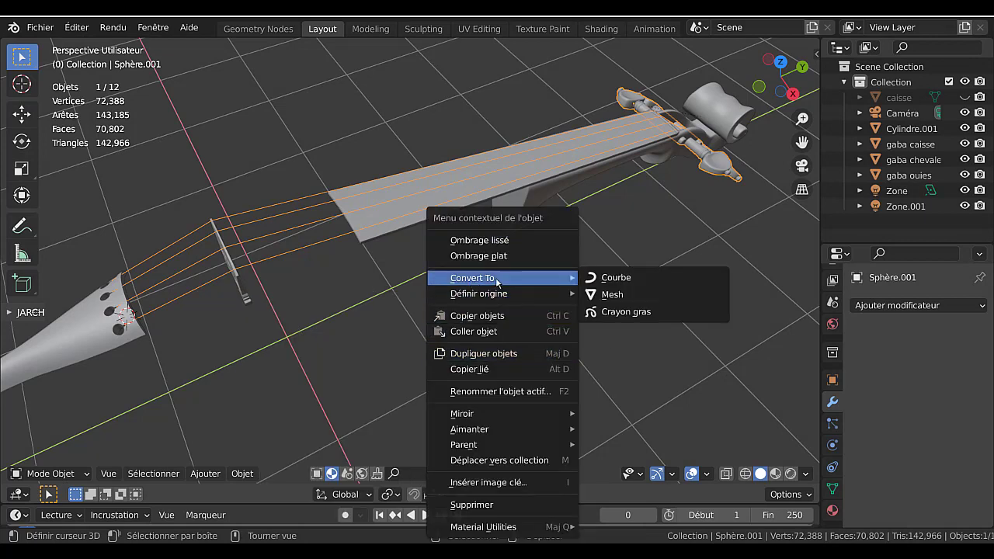
click(627, 279)
- Examine the converted curve's points in Mode Edit, from the bridge to the coils around the tuning pegs
key(Tab)
scroll(391, 275, up, 5)
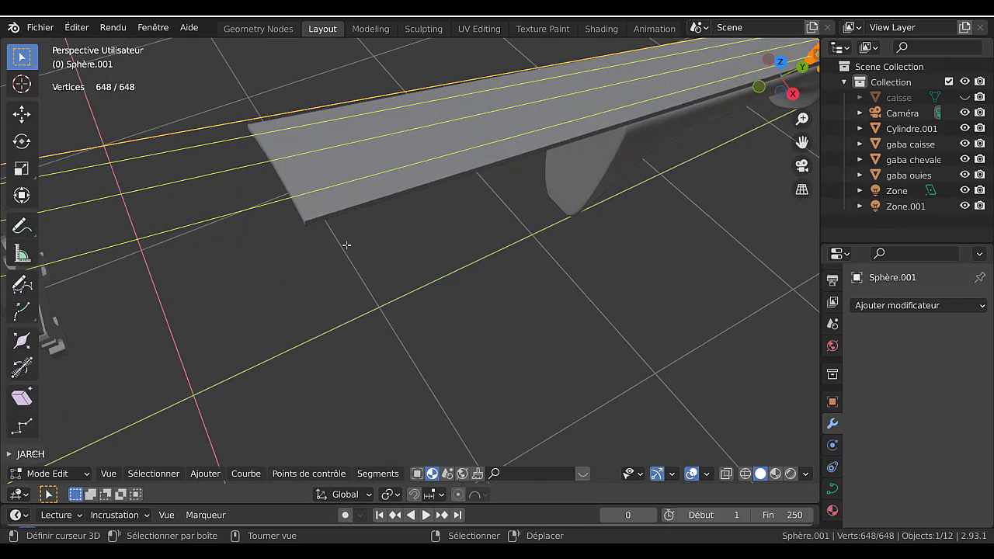
scroll(243, 221, down, 2)
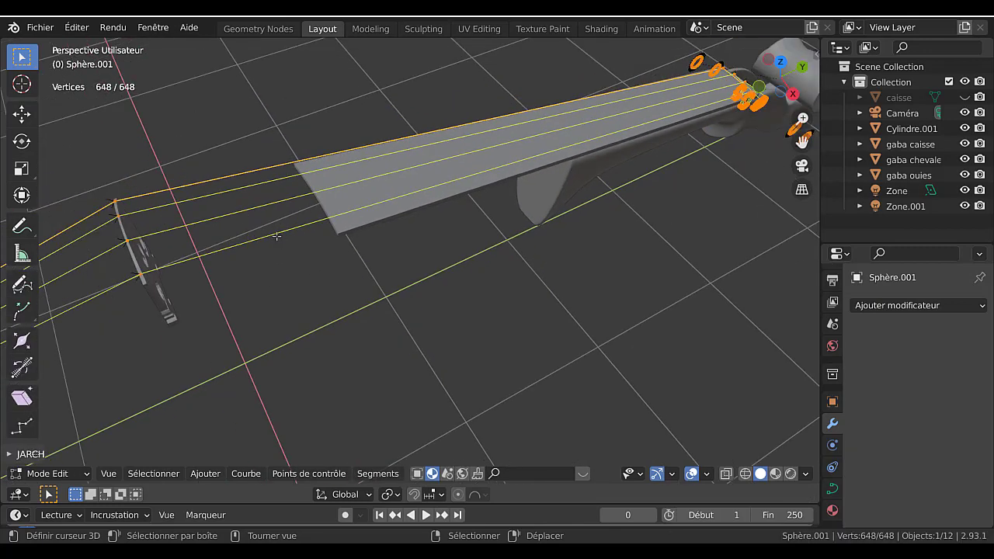
key(Tab)
key(Tab)
key(Tab)
key(Tab)
middle_drag(483, 254, 388, 265)
shift+middle_drag(606, 295, 75, 290)
shift+middle_drag(386, 288, 149, 275)
scroll(348, 264, up, 1)
scroll(347, 264, up, 3)
scroll(393, 159, up, 1)
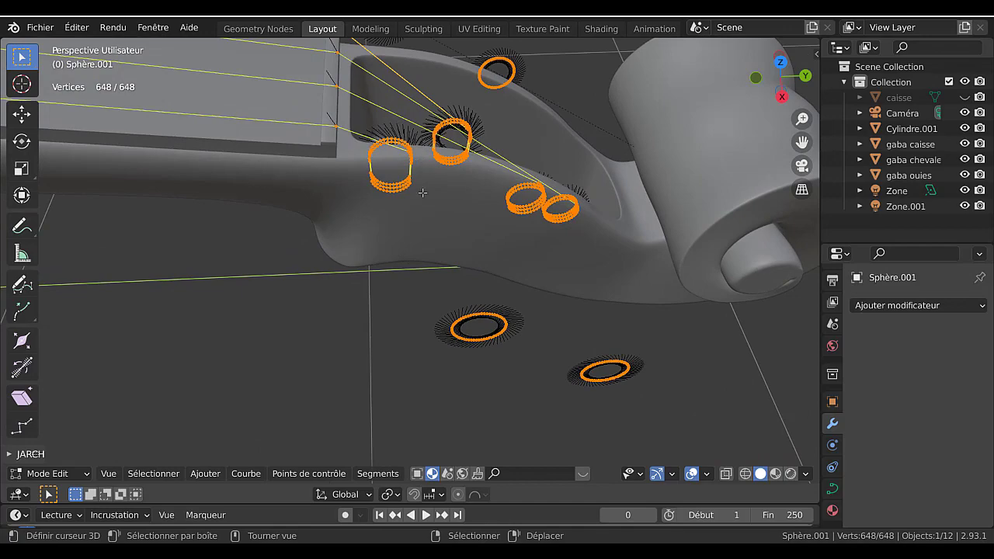
- Compare the converted curve in Mode Edit and Mode Objet around the neck, the scroll and the peg locations
mouse_move(377, 236)
middle_down()
mouse_move(376, 251)
mouse_move(380, 236)
middle_up()
scroll(434, 277, down, 2)
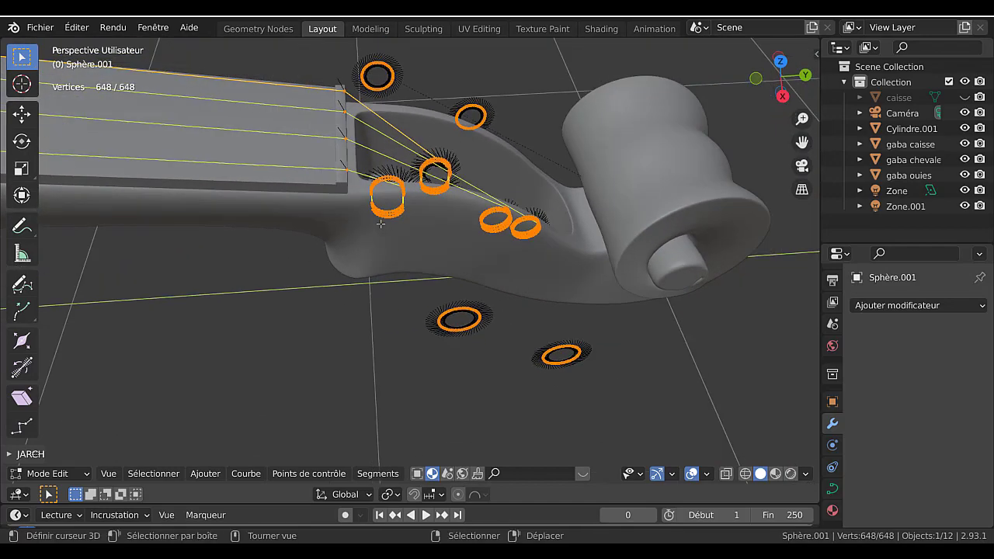
middle_drag(480, 324, 451, 274)
scroll(451, 273, down, 3)
middle_drag(498, 310, 386, 204)
scroll(432, 272, up, 3)
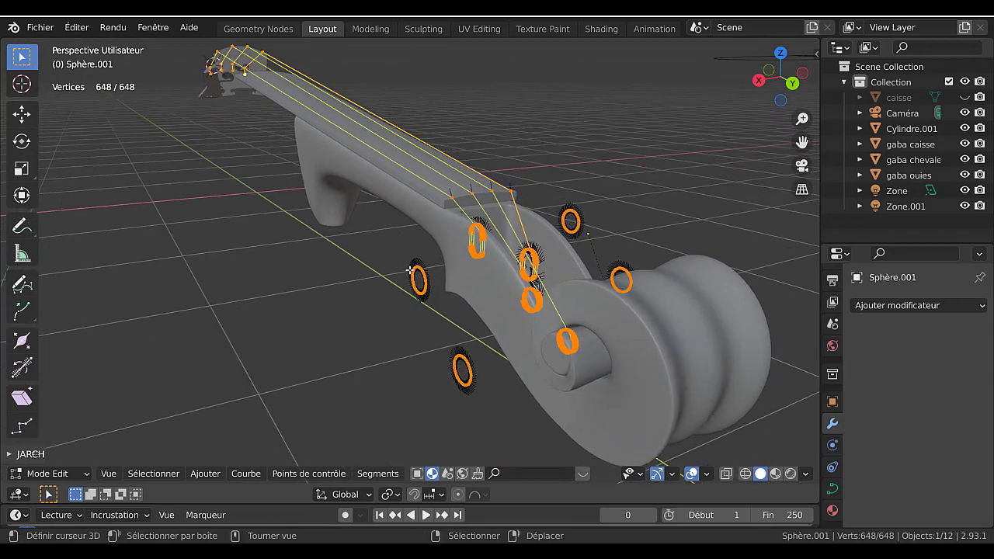
key(Tab)
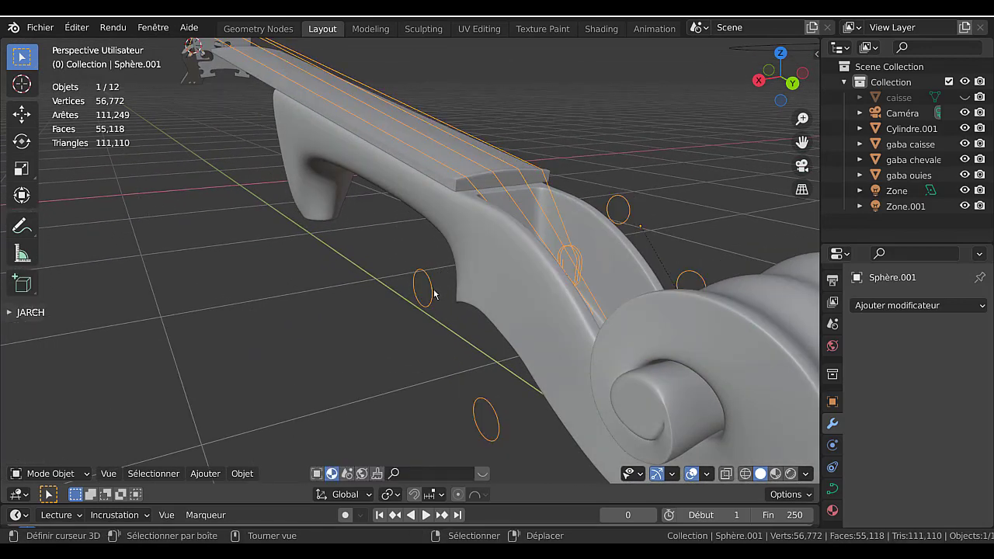
middle_drag(432, 297, 472, 327)
key(Tab)
key(Tab)
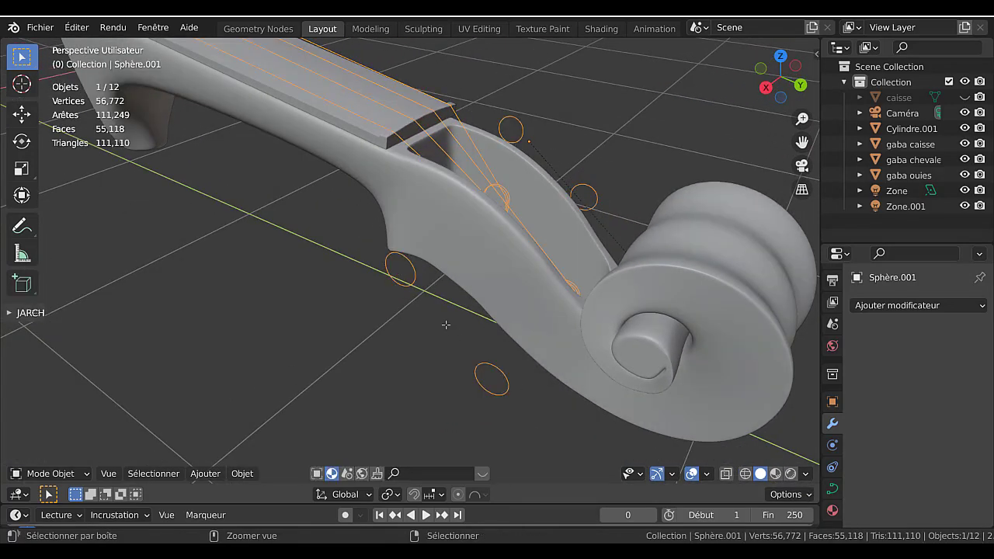
key(Tab)
key(Tab)
key(Tab)
key(Tab)
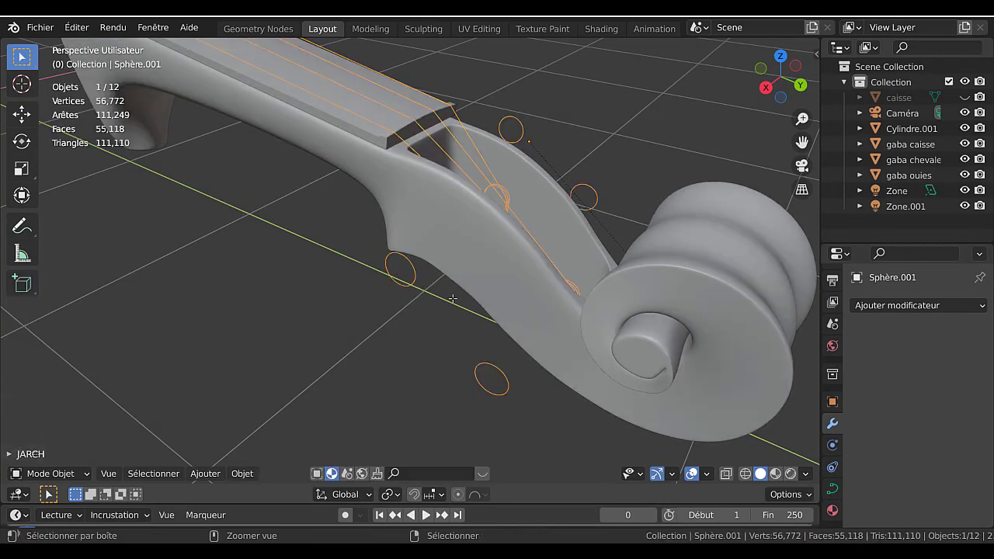
- Undo the conversion of the combined strings and pegs object to a curve
scroll(453, 299, down, 8)
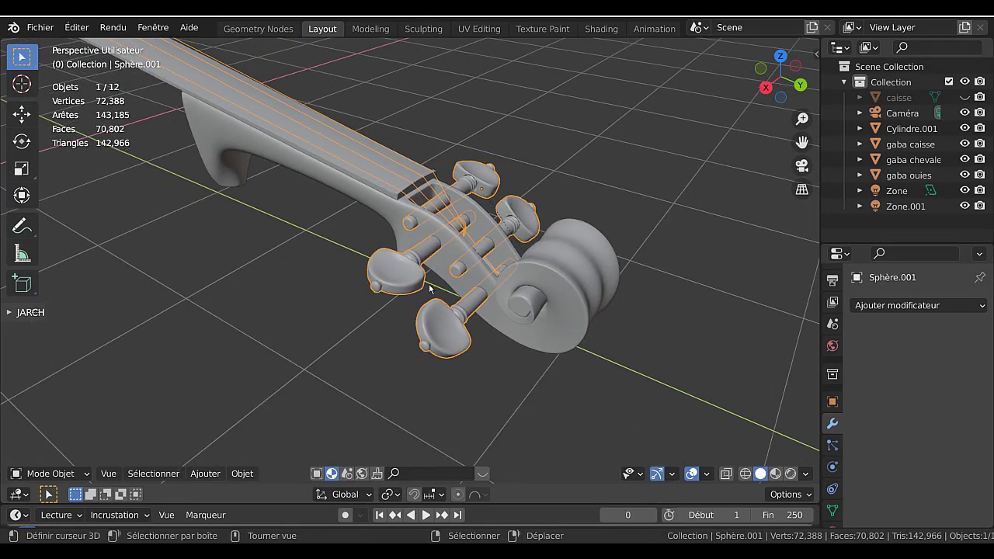
scroll(489, 341, up, 2)
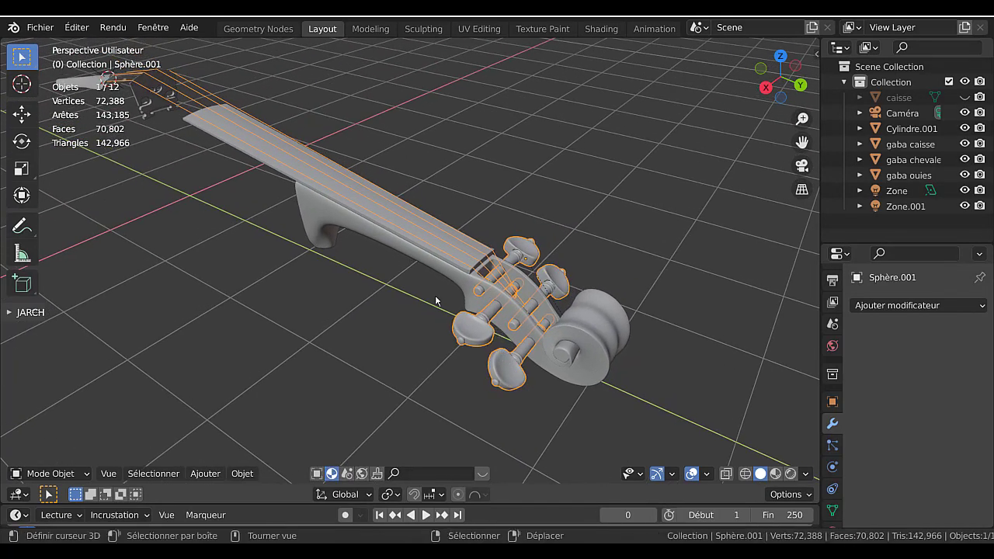
scroll(494, 330, up, 1)
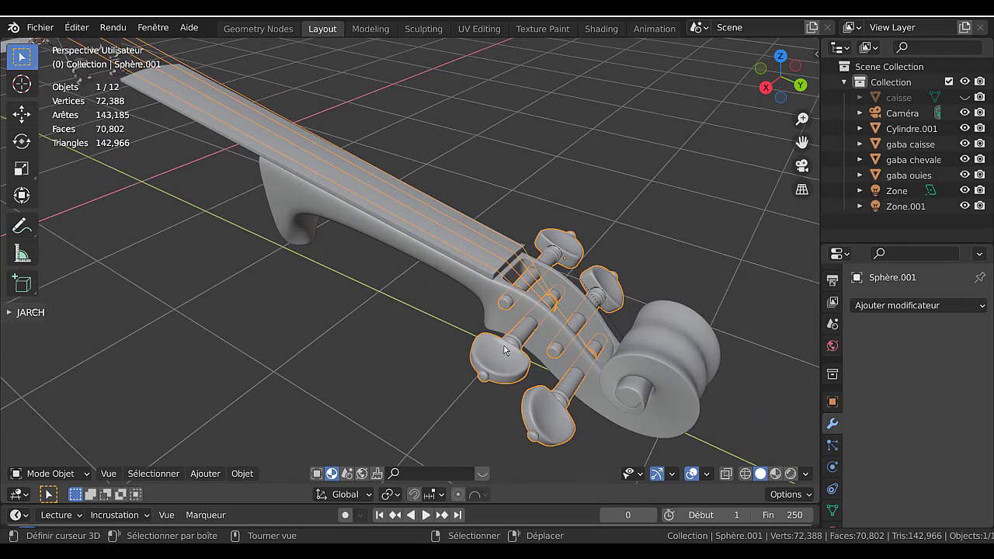
key(g)
key(Escape)
- Enter Mode Edit on the combined strings and pegs mesh and clear its vertex selection
shift+middle_drag(419, 342, 544, 434)
key(Tab)
scroll(446, 306, up, 1)
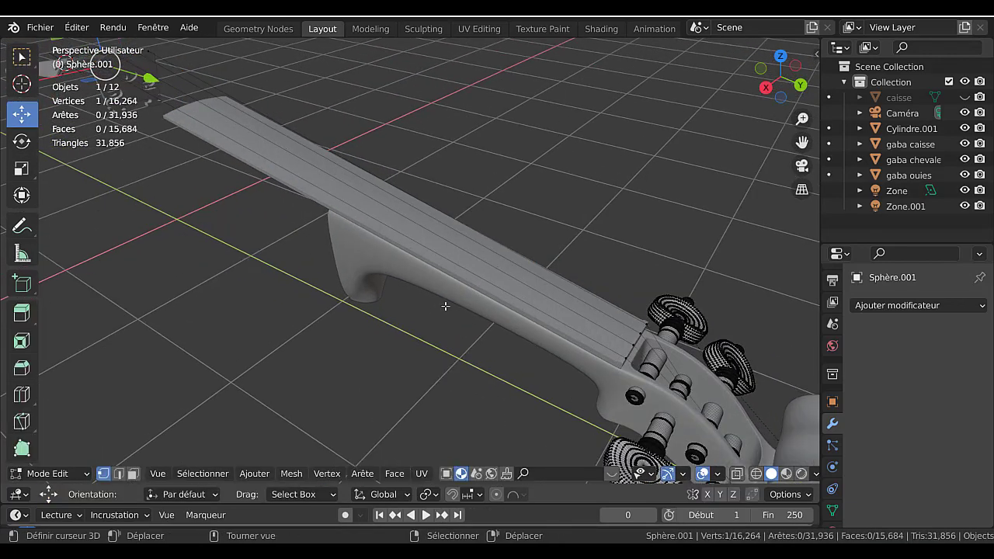
scroll(445, 306, up, 1)
click(479, 269)
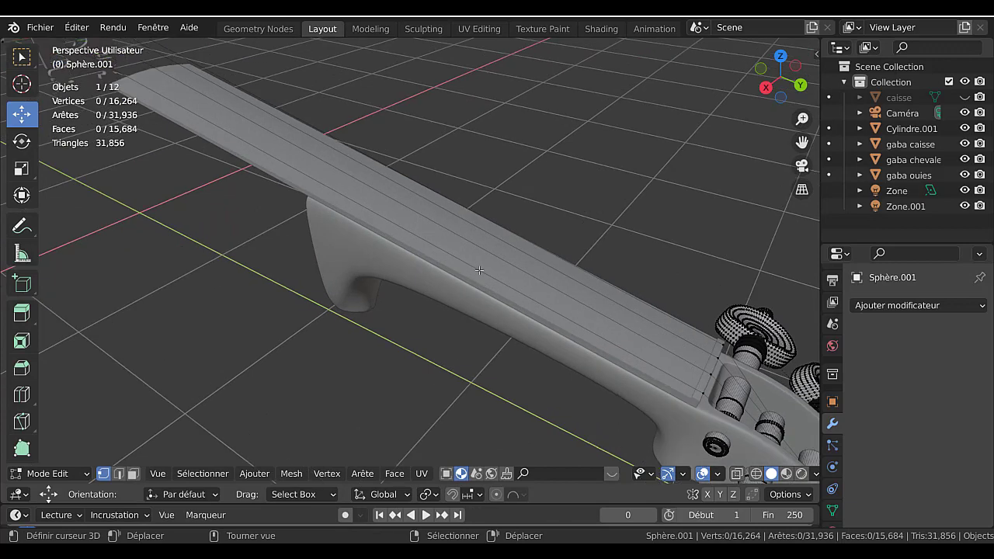
middle_drag(457, 291, 470, 300)
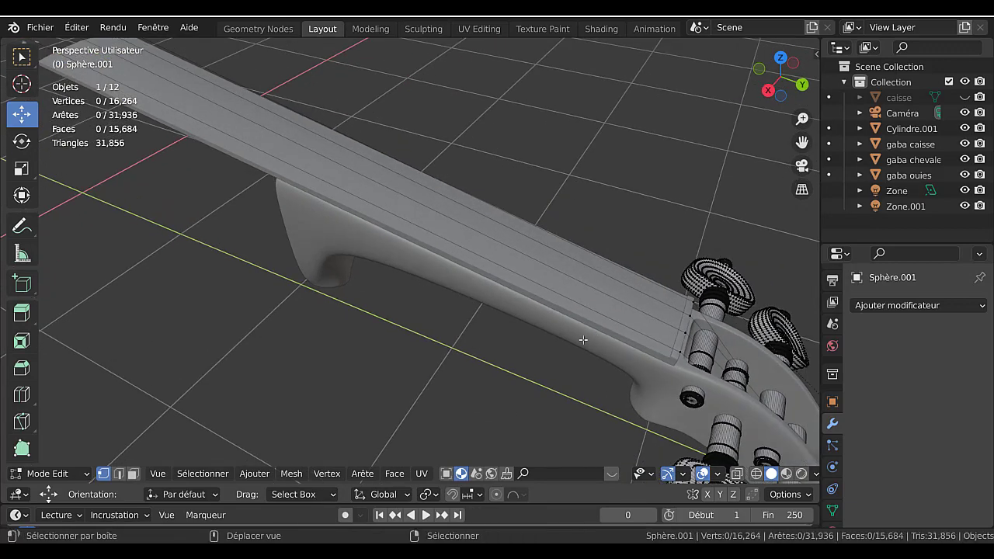
mouse_move(615, 351)
shift+middle_down()
mouse_move(670, 368)
mouse_move(624, 364)
shift+middle_up()
scroll(424, 314, down, 6)
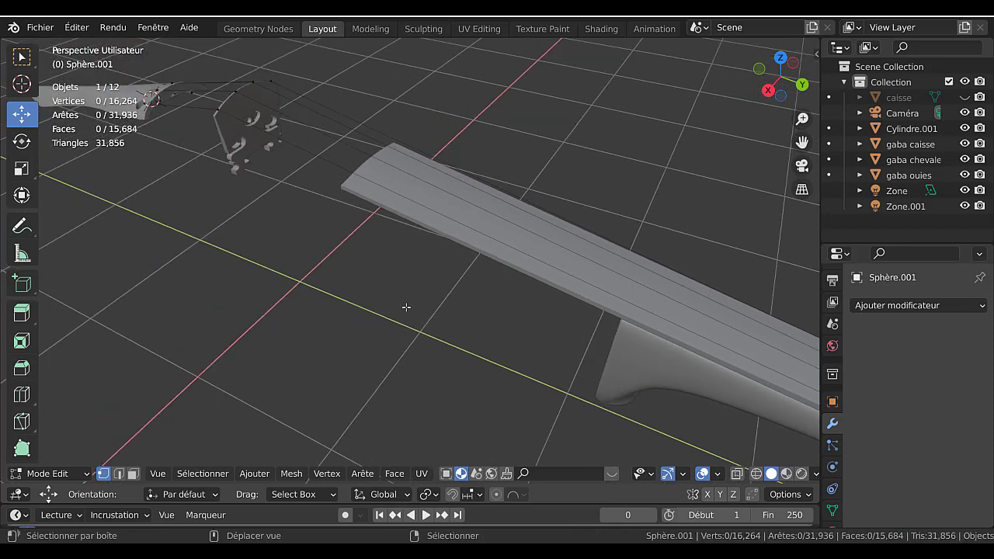
key(c)
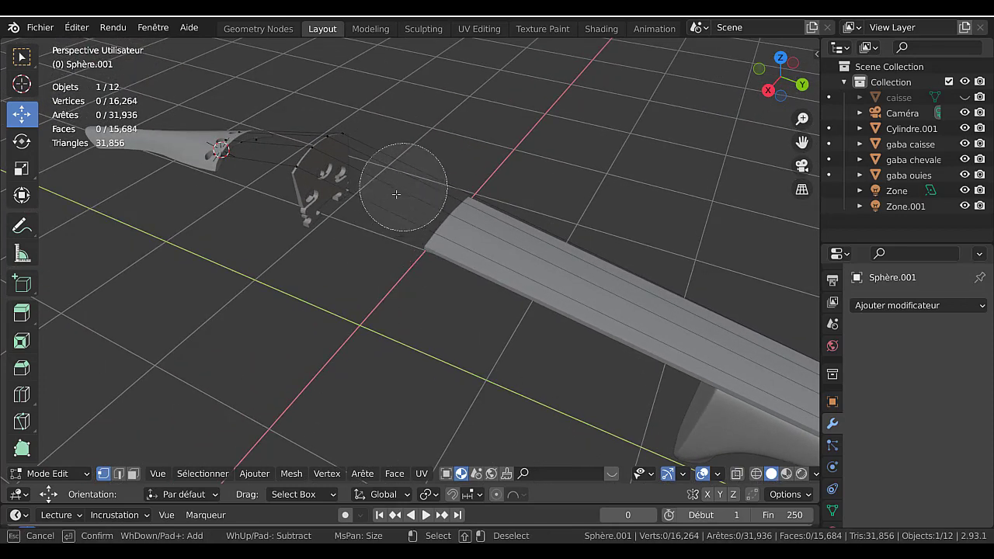
key(Escape)
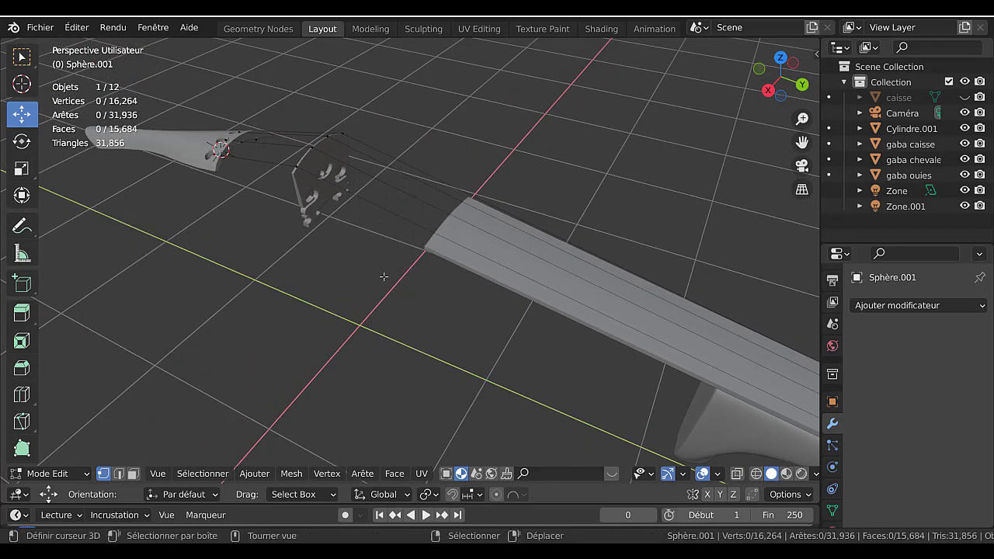
key(Tab)
key(Tab)
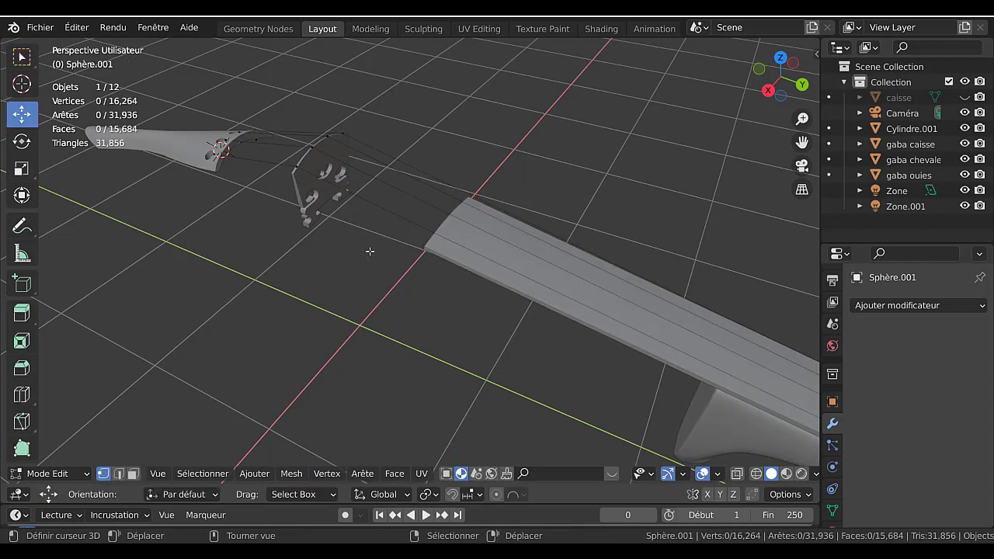
- Select the four string vertices at the bridge, extend the selection to all linked geometry, and separate the strings into their own object
key(c)
drag(322, 166, 321, 150)
key(Escape)
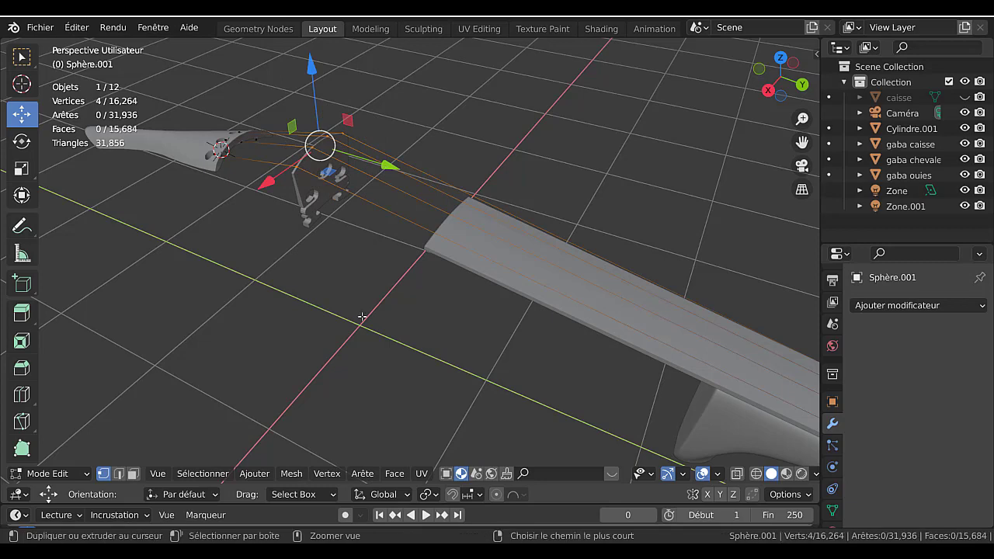
key(ctrl+l)
scroll(367, 318, down, 4)
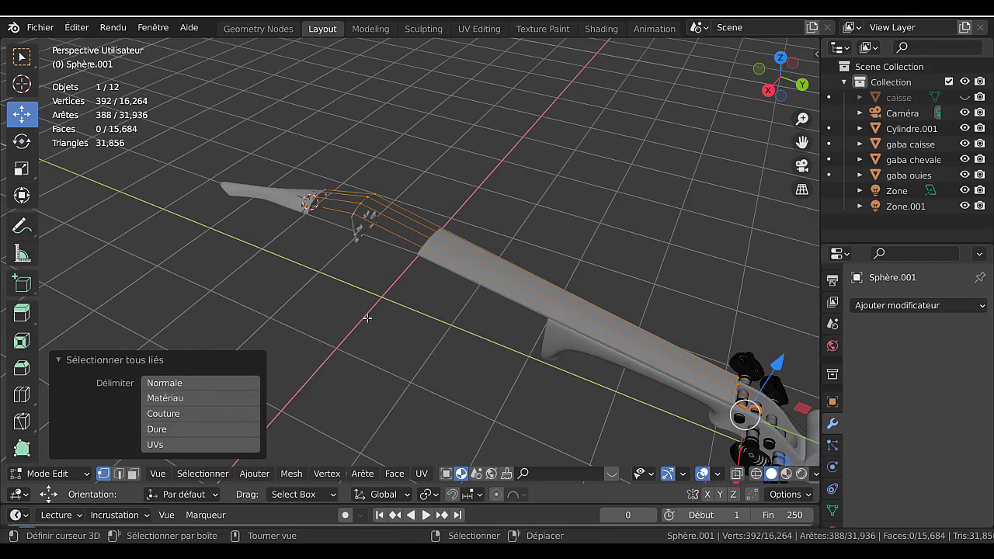
middle_drag(380, 321, 368, 317)
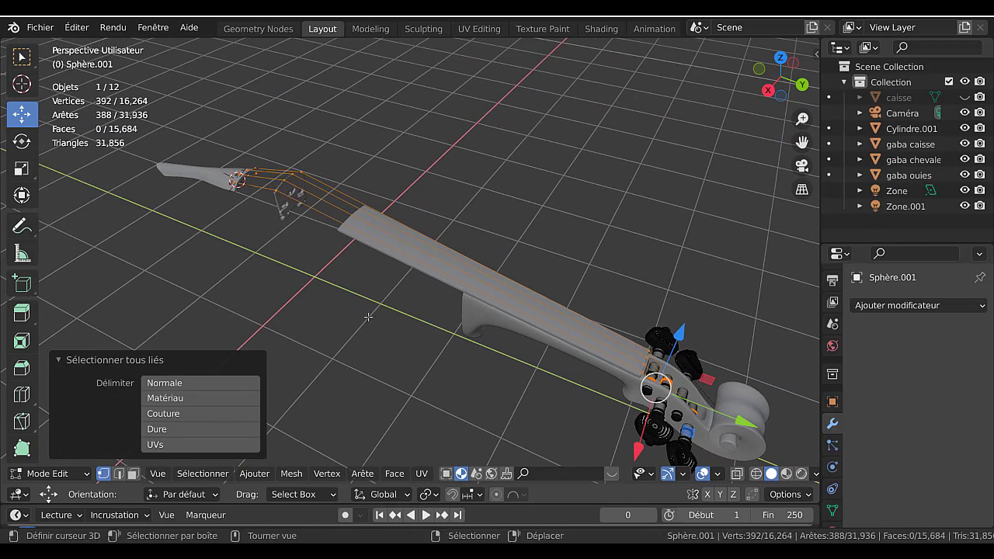
key(p)
click(369, 318)
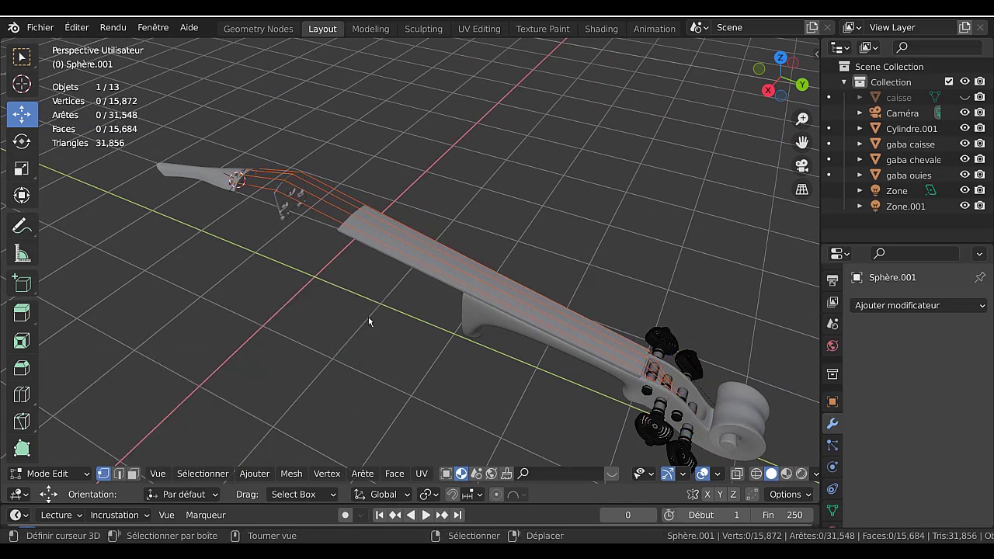
- Select the separated strings object in Mode Objet and convert it with Courbe à partir de mesh/texte
key(Tab)
click(343, 211)
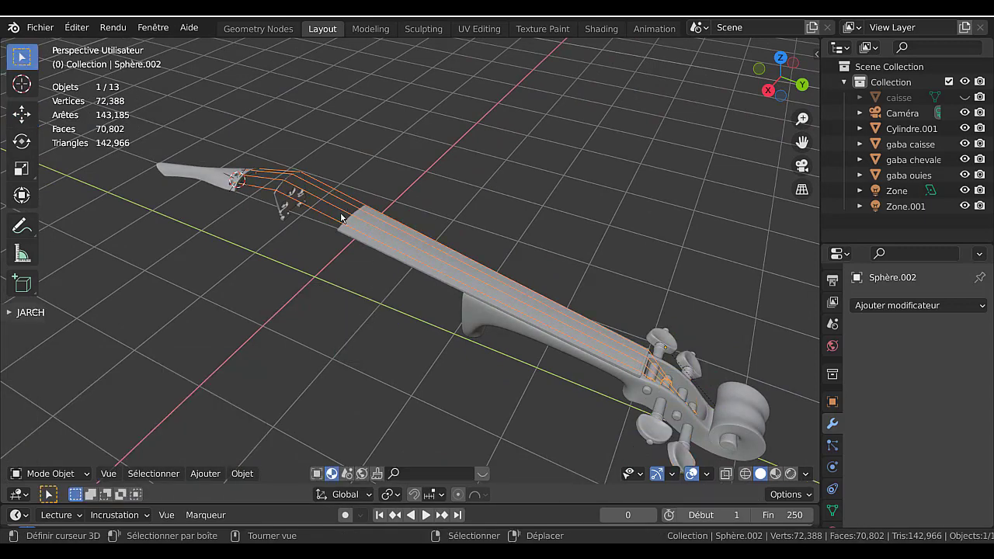
key(g)
click(401, 200)
key(q)
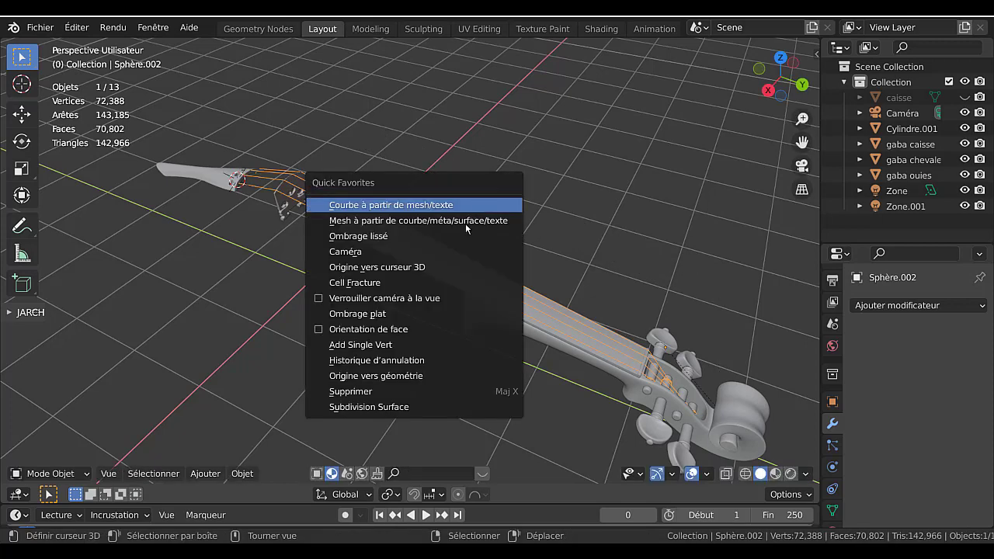
click(426, 205)
- Examine the strings curve in Mode Edit and Mode Objet, checking how its coils fit around the four pegs
key(Tab)
middle_drag(423, 207, 241, 161)
shift+middle_drag(495, 294, 487, 281)
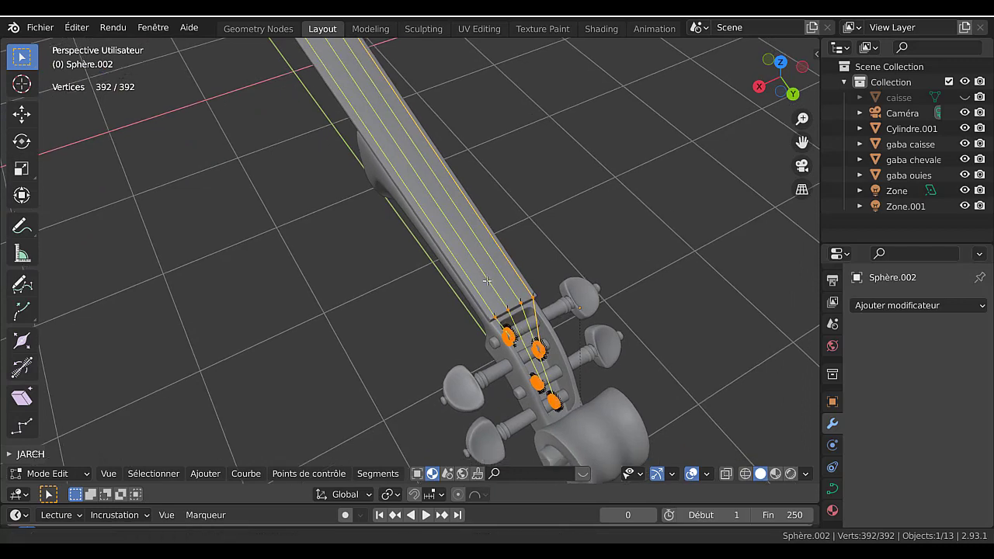
scroll(488, 281, up, 5)
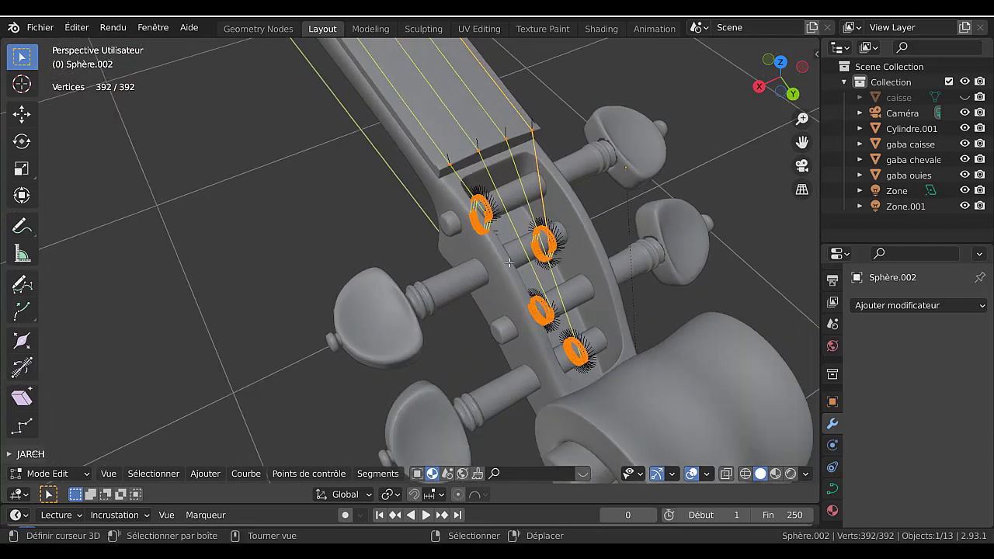
scroll(510, 262, down, 1)
key(Tab)
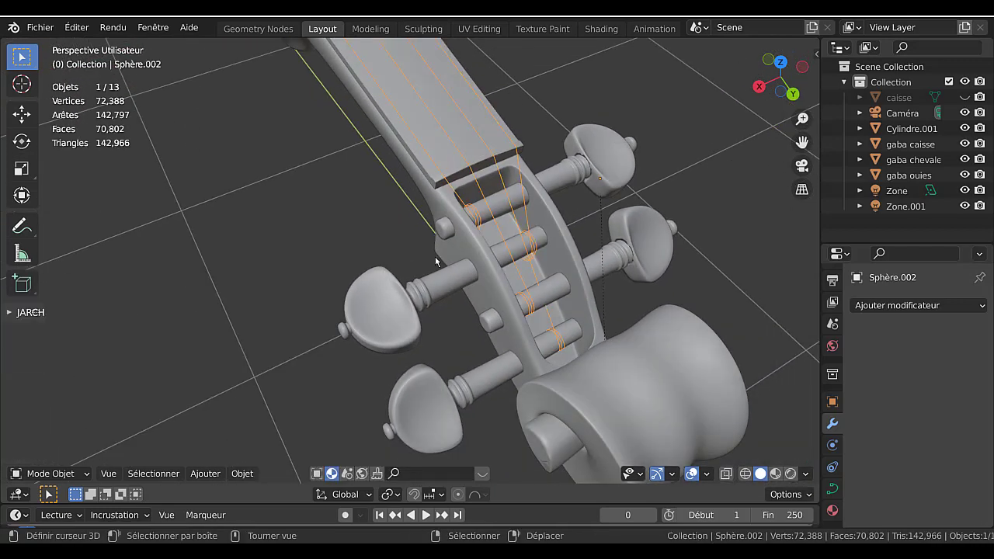
middle_drag(435, 256, 505, 267)
key(Tab)
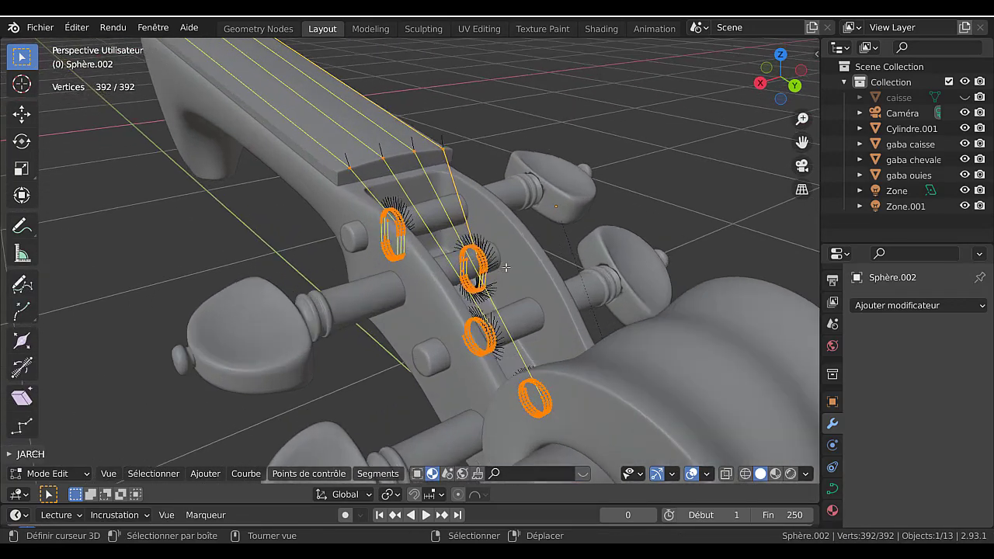
scroll(506, 267, up, 3)
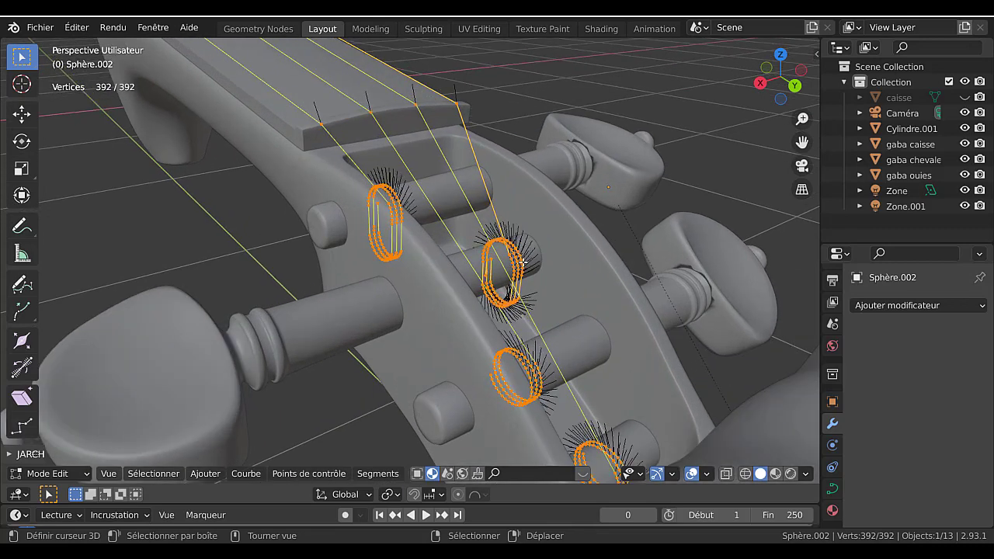
key(alt+a)
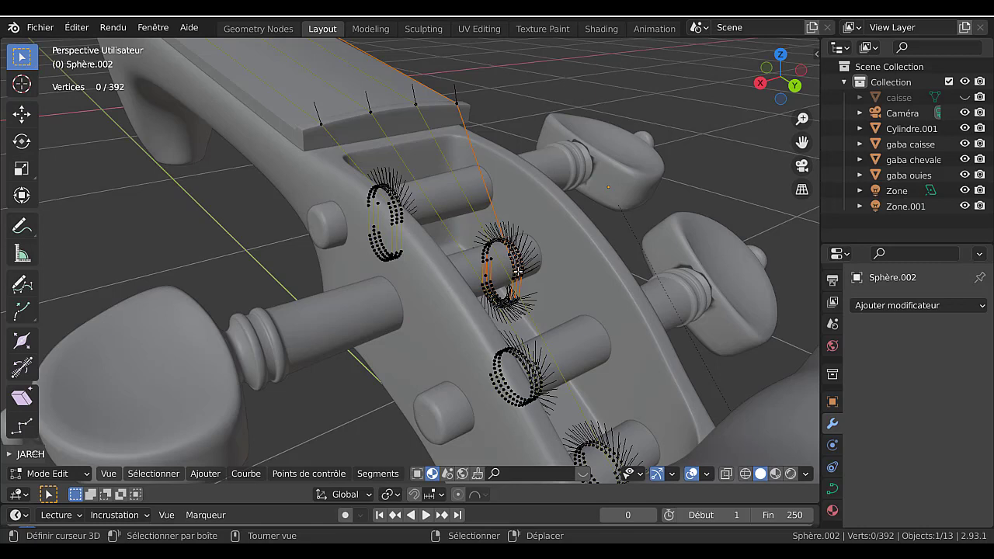
key(l)
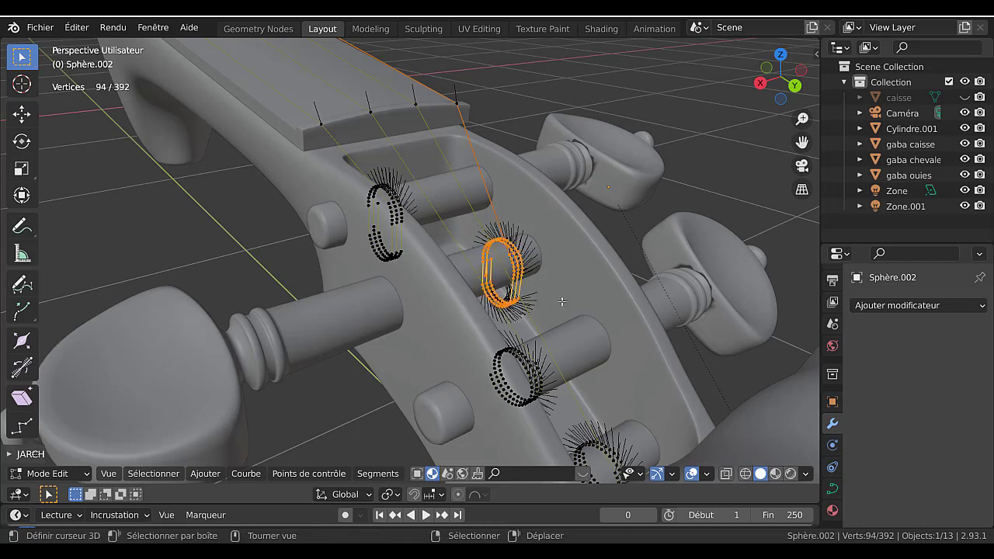
key(s)
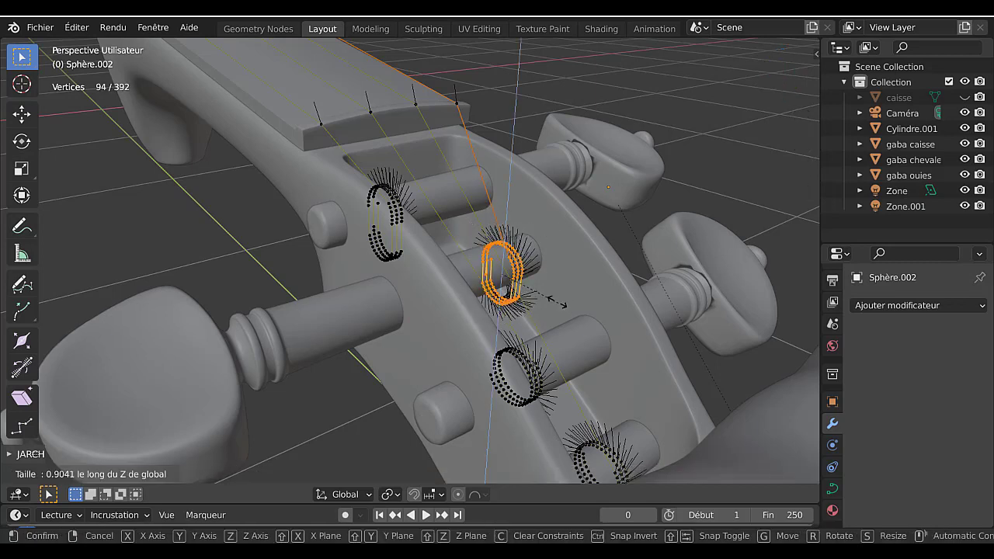
key(Escape)
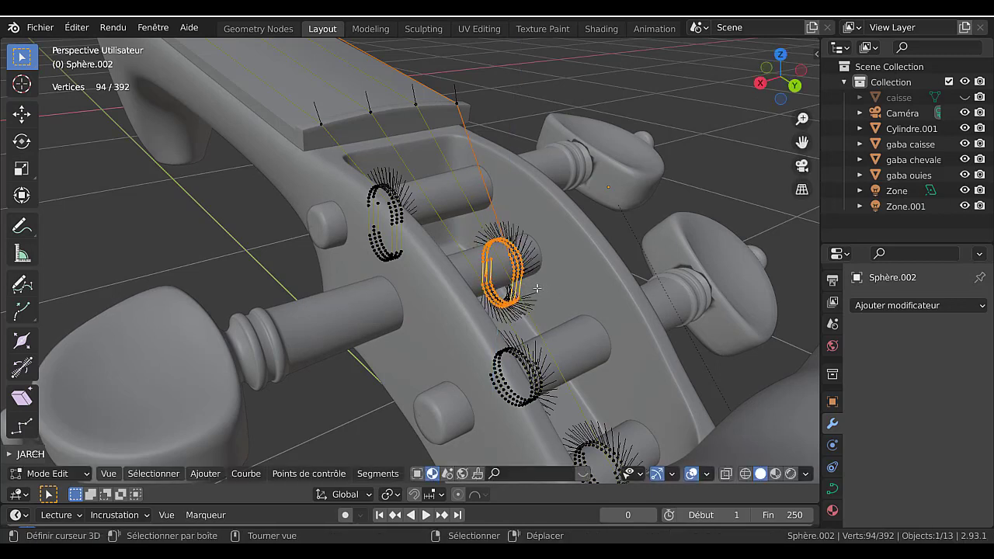
- Raise the lower points of the string coil on the second peg from the nut by about 0.03 m along Z, and clear the selection
click(550, 298)
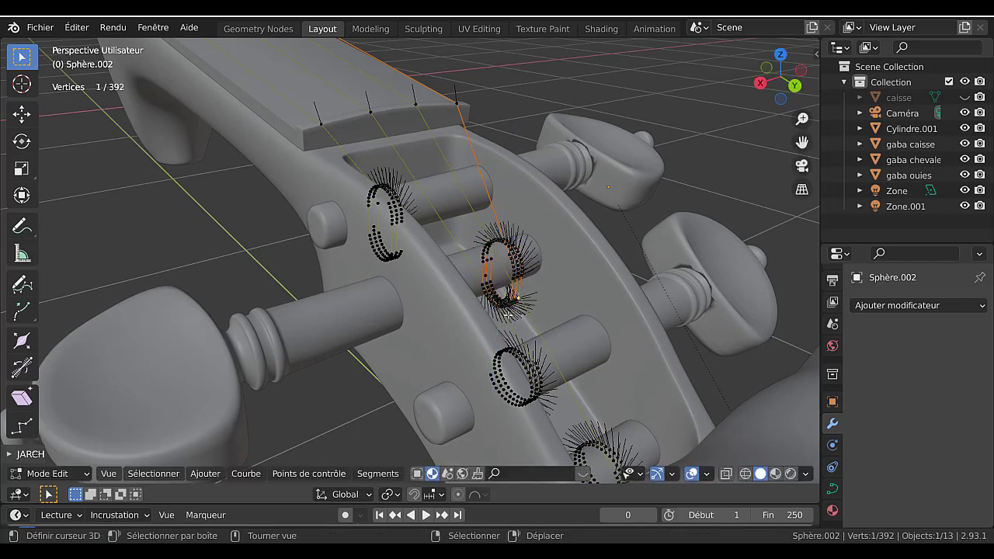
key(c)
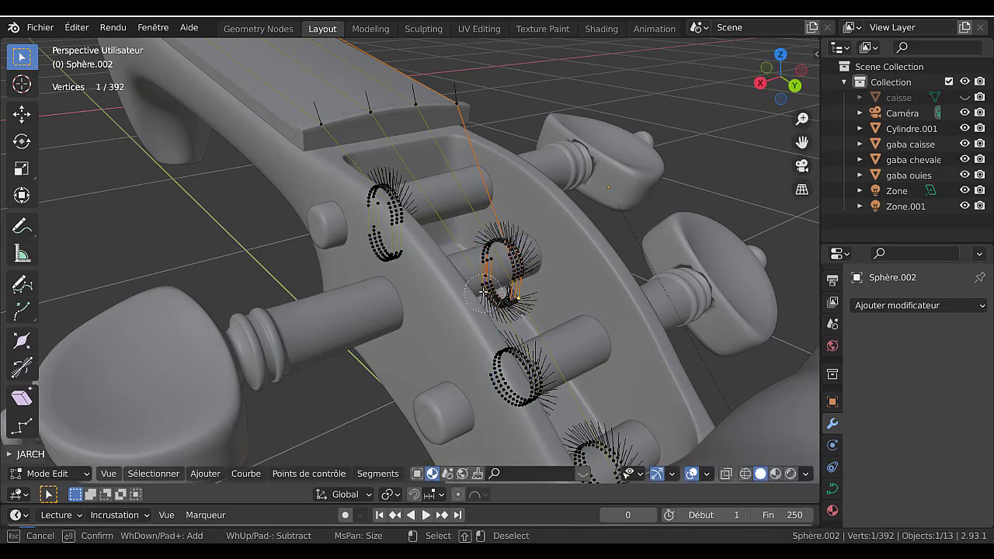
mouse_move(483, 292)
mouse_down()
mouse_move(503, 305)
mouse_move(526, 300)
mouse_up()
right_click(525, 299)
key(g)
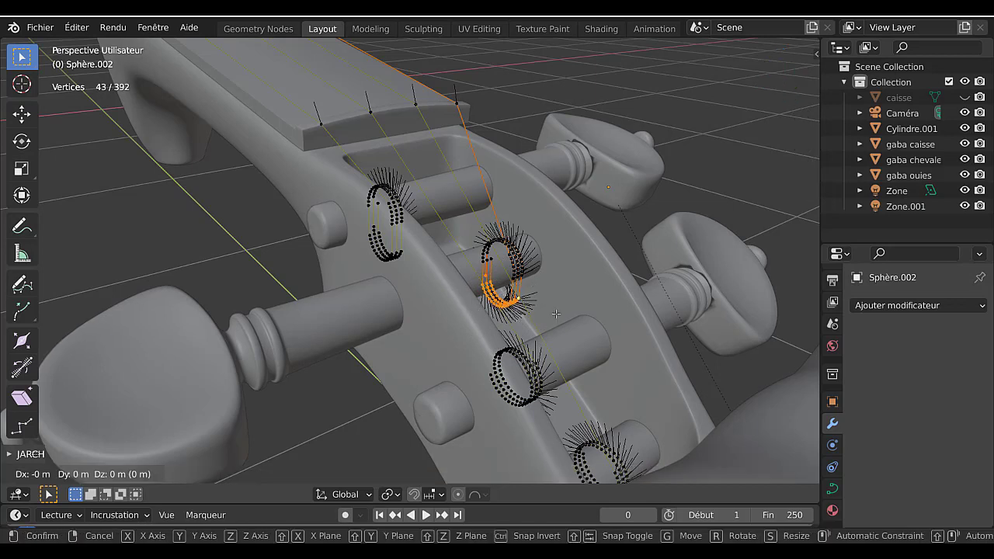
key(z)
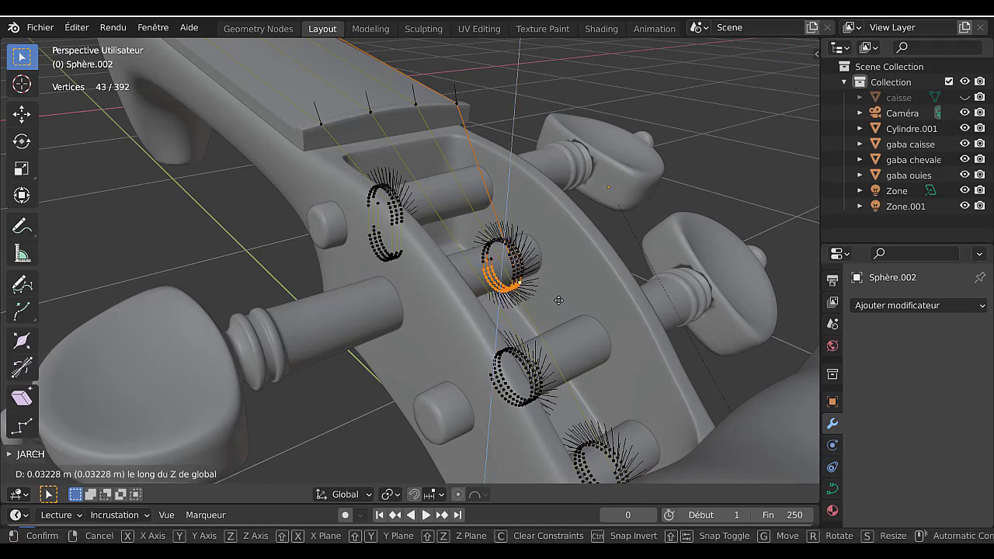
click(523, 303)
key(alt+a)
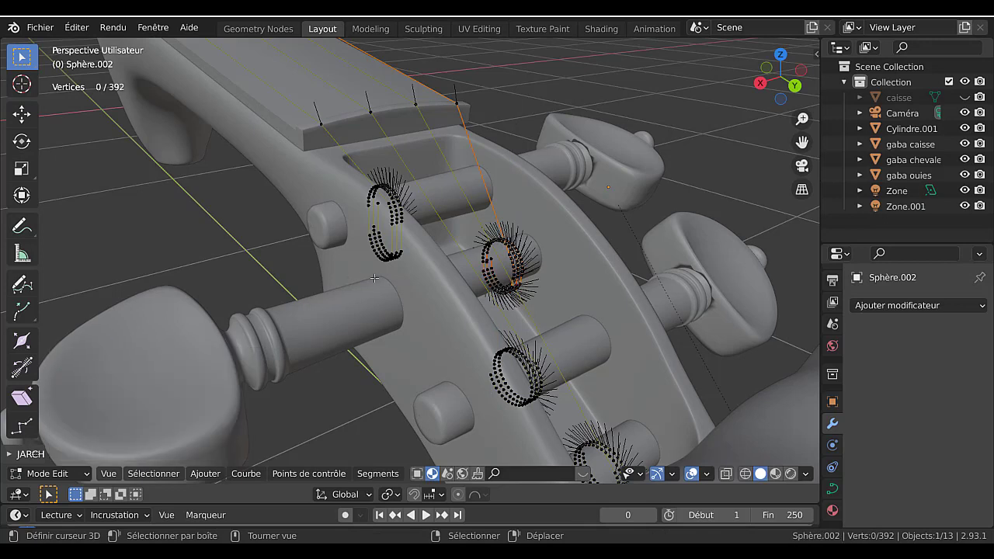
- Raise the lower points of the string coil on the peg nearest the nut by about 0.05 m along Z
key(c)
drag(373, 237, 403, 256)
right_click(403, 256)
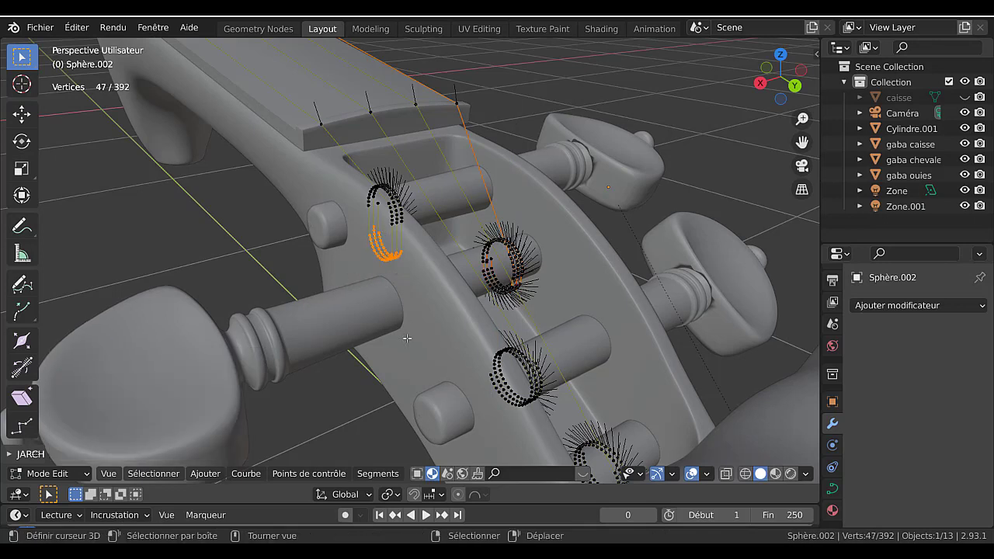
key(g)
key(z)
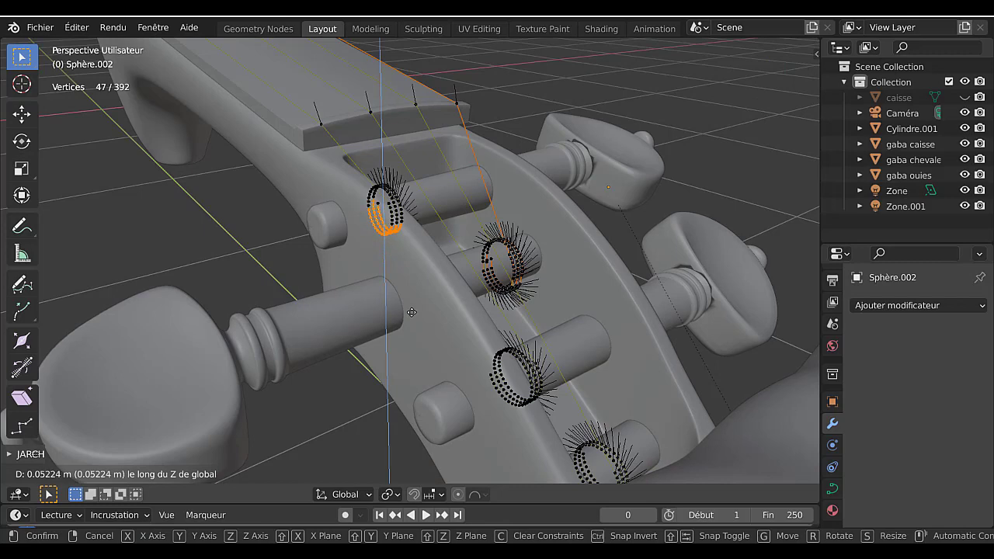
click(412, 311)
- Check how the adjusted coils fit around the pegs in Mode Objet and Mode Edit
key(Tab)
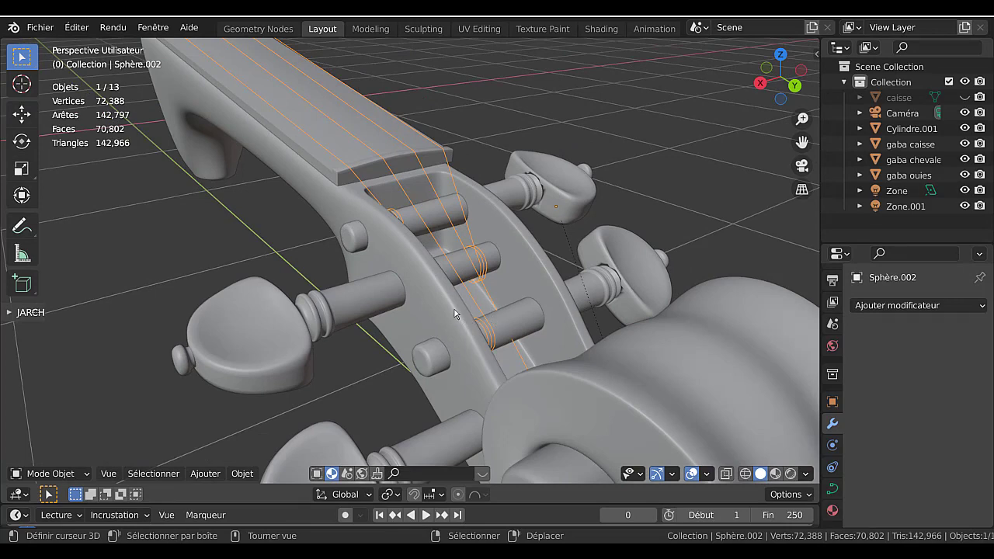
key(Tab)
key(Tab)
middle_drag(448, 294, 482, 257)
key(Tab)
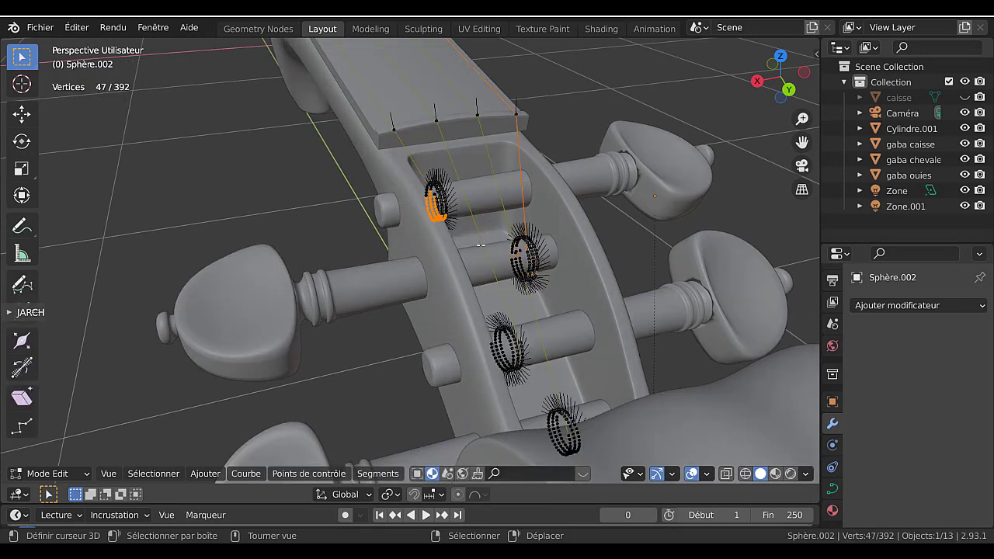
key(Tab)
key(Tab)
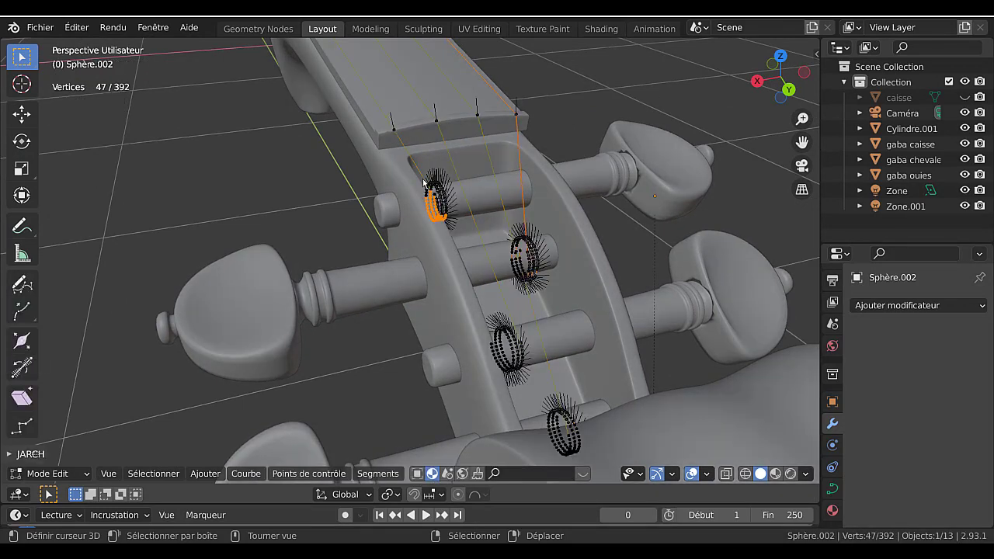
- Select all linked points of the string on the peg nearest the nut and separate it into its own object
click(441, 189)
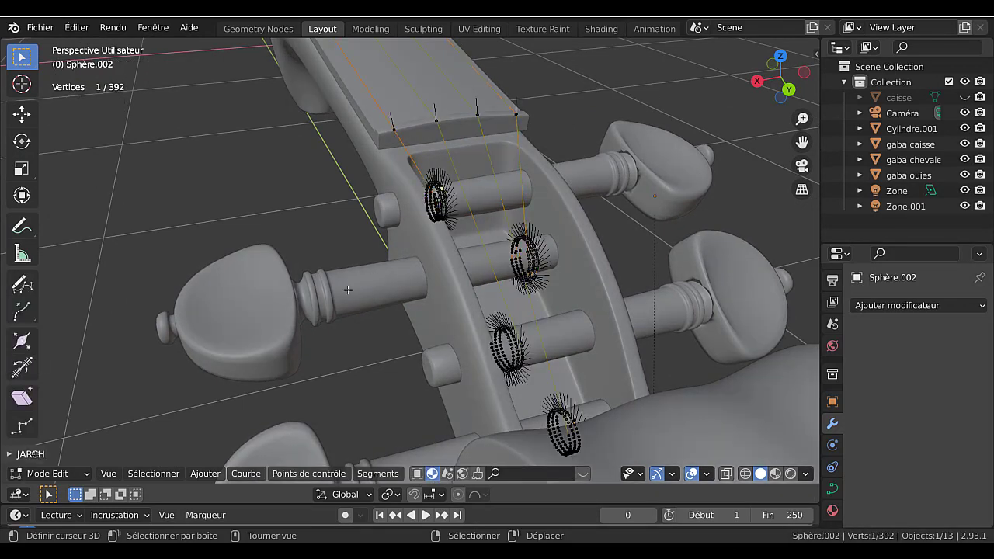
key(ctrl+l)
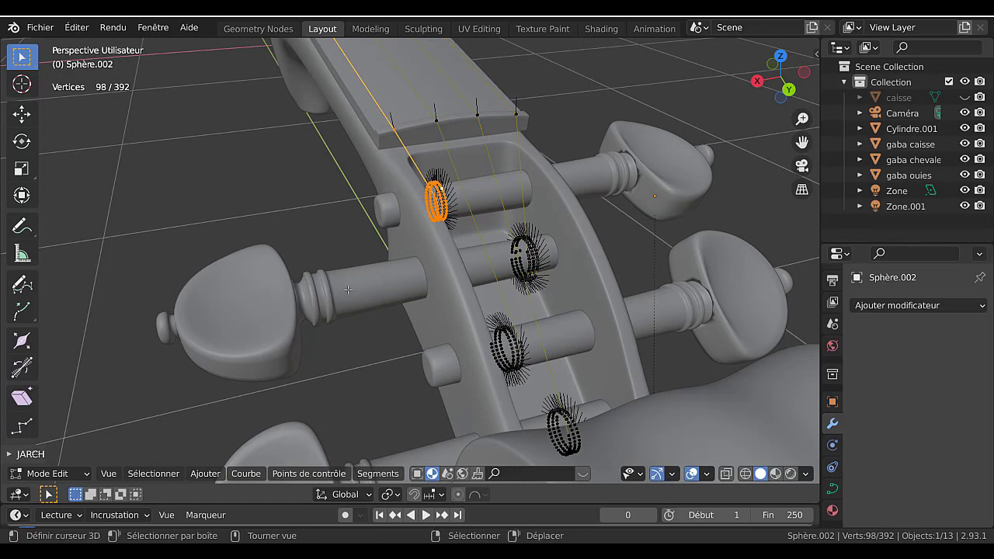
key(x)
click(476, 263)
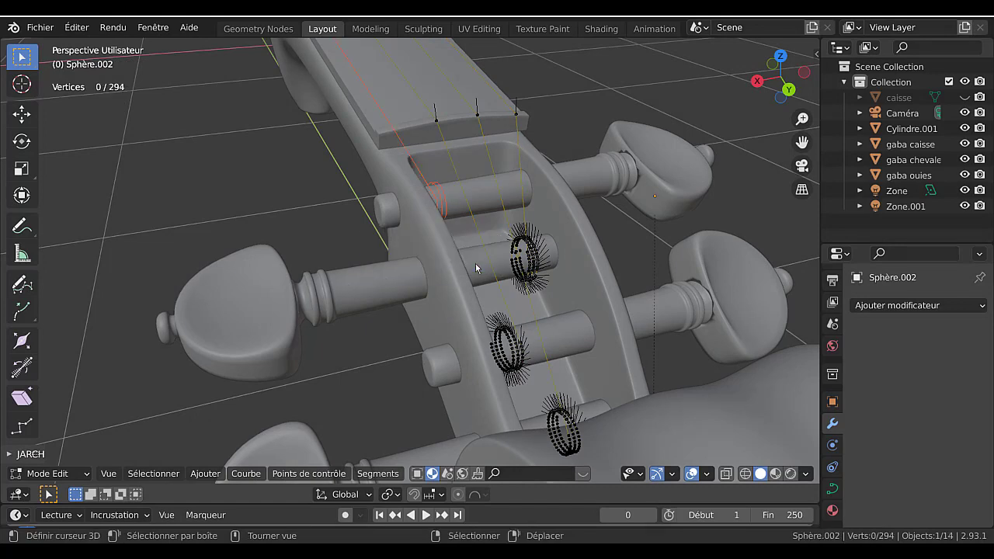
key(Tab)
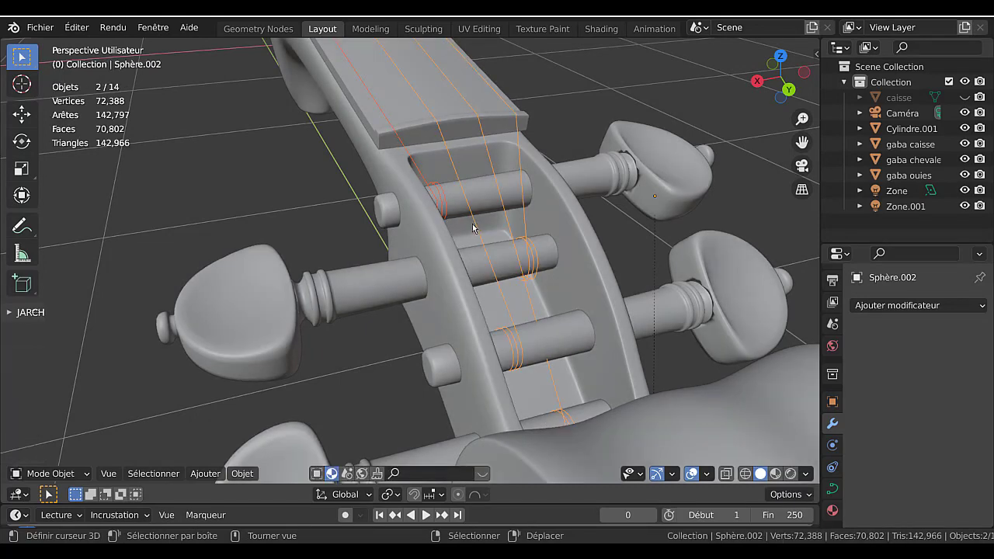
- In Mode Edit, select the whole string wound on the third peg from the nut and separate it into its own object
key(Tab)
right_click(447, 219)
right_click(506, 334)
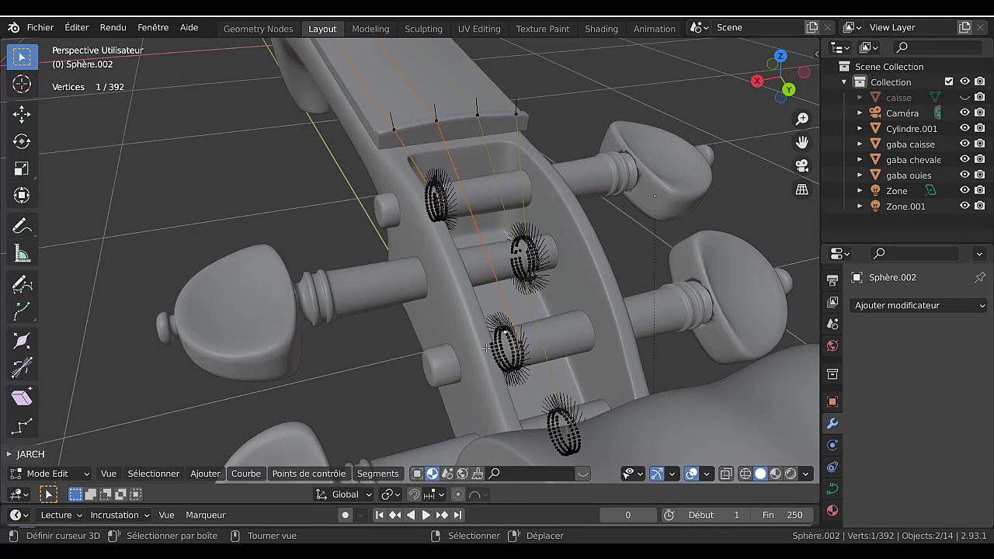
key(ctrl+l)
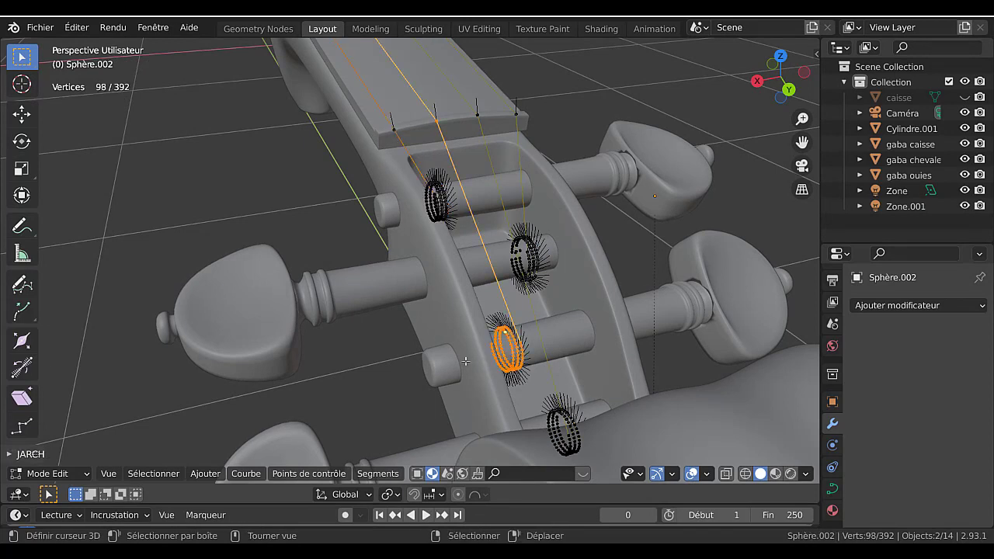
key(x)
click(465, 359)
- Separate the whole string wound on the second peg from the nut, and return to Mode Objet
right_click(536, 261)
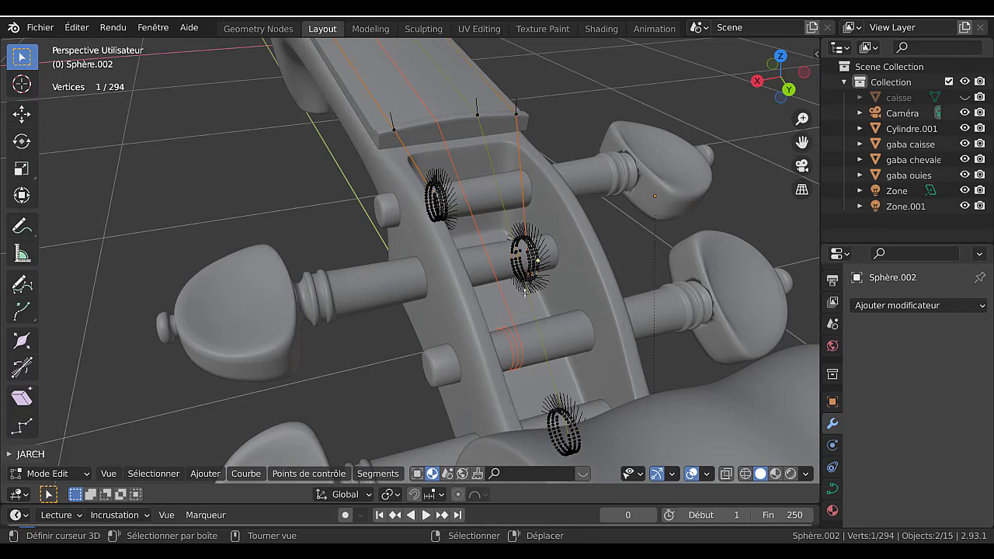
key(ctrl+l)
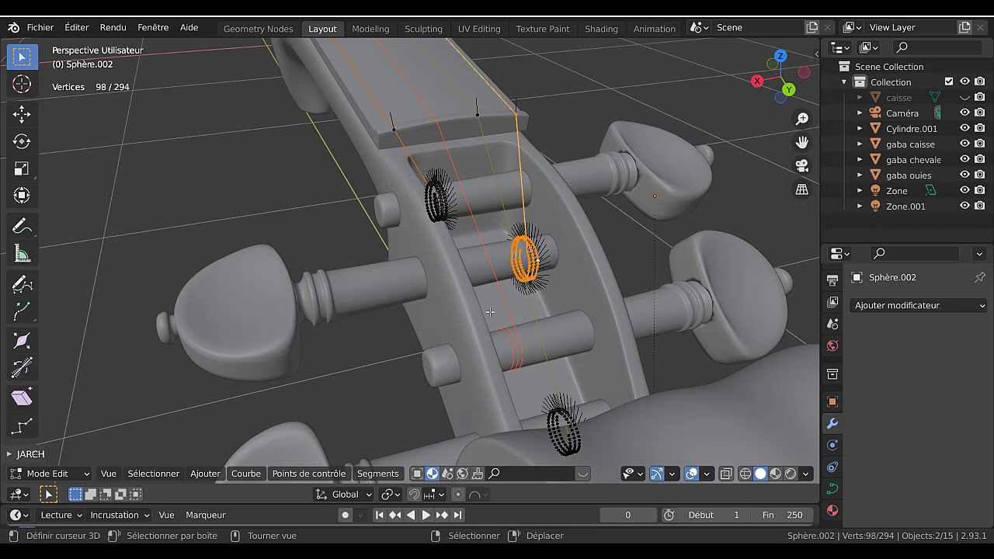
key(p)
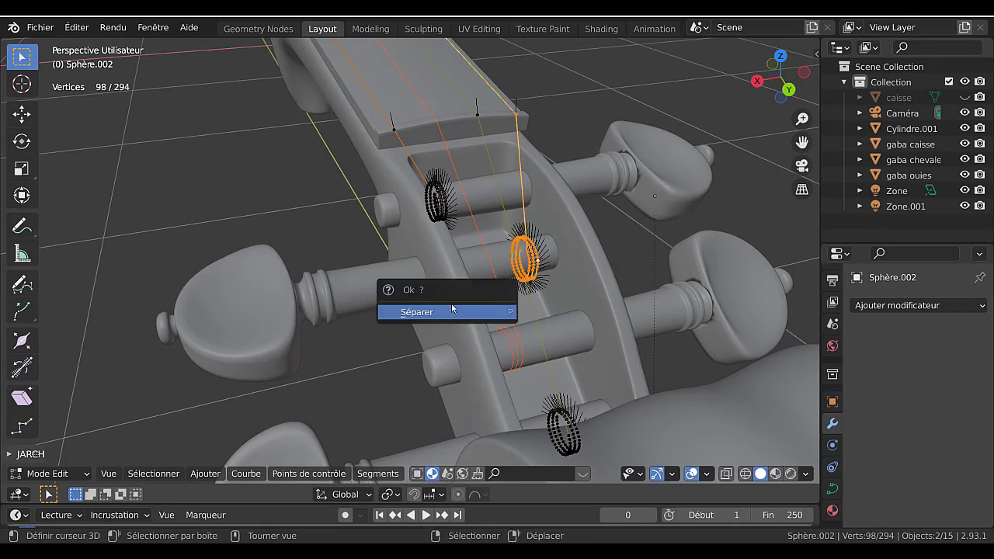
click(452, 311)
key(Tab)
- Check that the strings are independent objects by selecting them individually and trial-moving the third peg's string
click(535, 255)
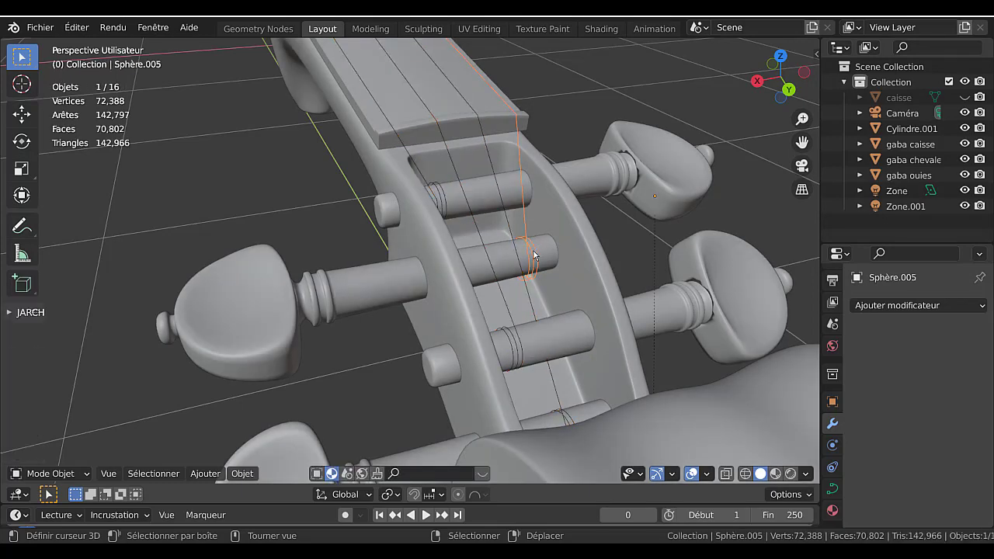
click(525, 250)
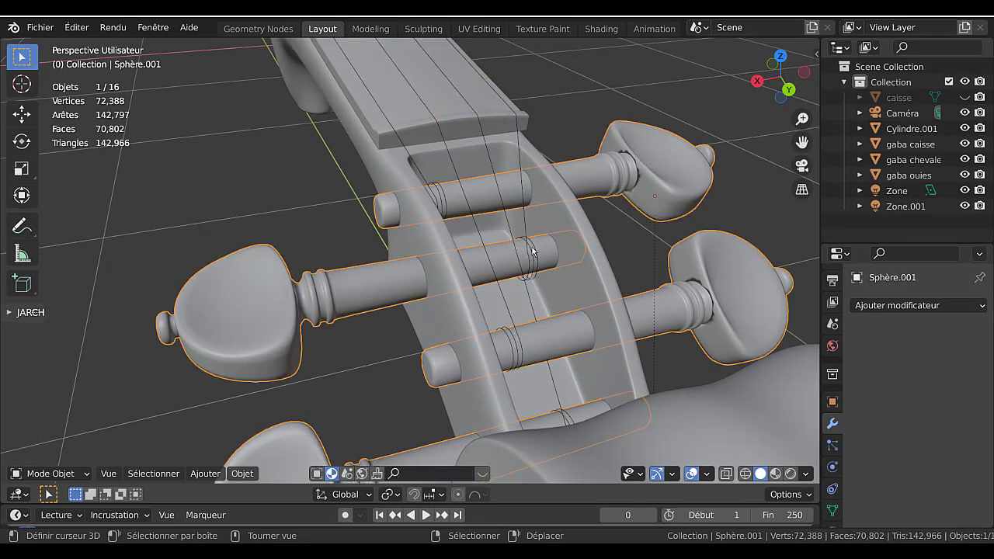
click(533, 250)
click(508, 231)
click(525, 225)
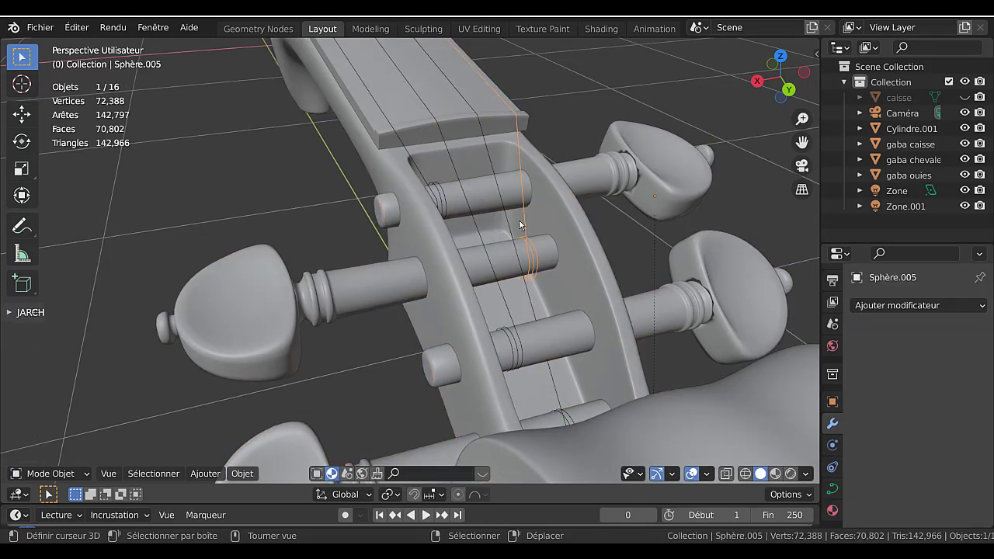
click(514, 230)
key(g)
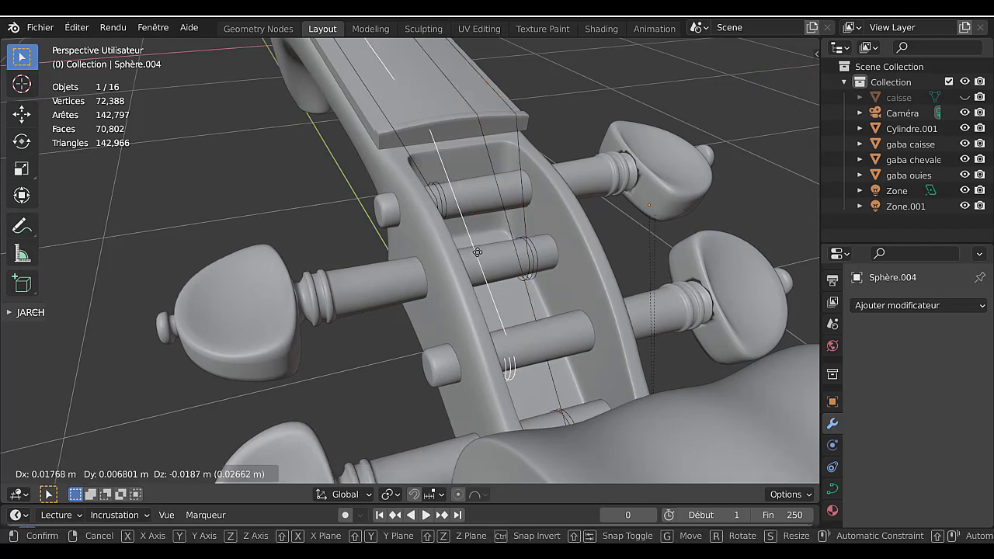
click(488, 282)
- Select the string on the peg nearest the nut and enlarge the properties area to show more settings
middle_drag(487, 282, 486, 193)
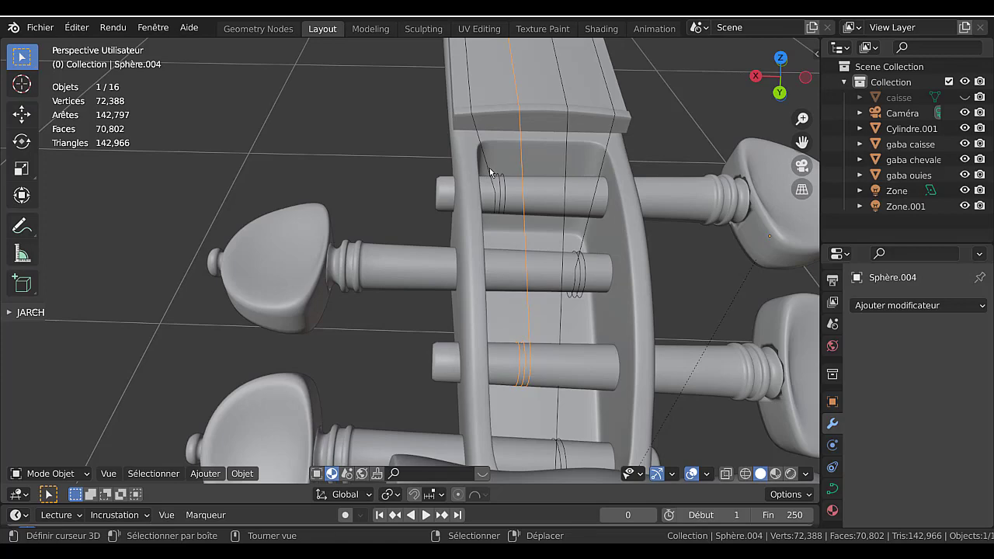
click(490, 173)
scroll(415, 227, down, 3)
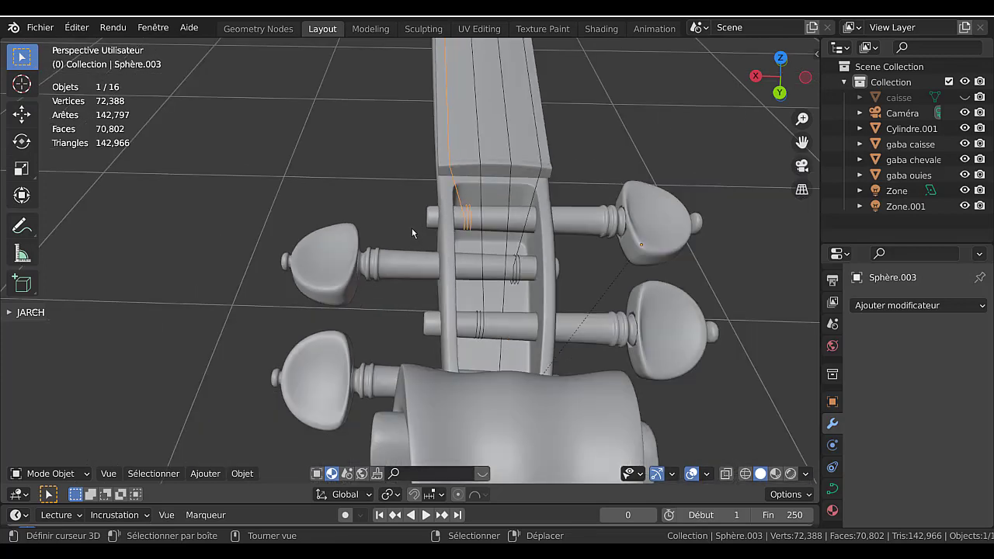
middle_drag(402, 239, 556, 296)
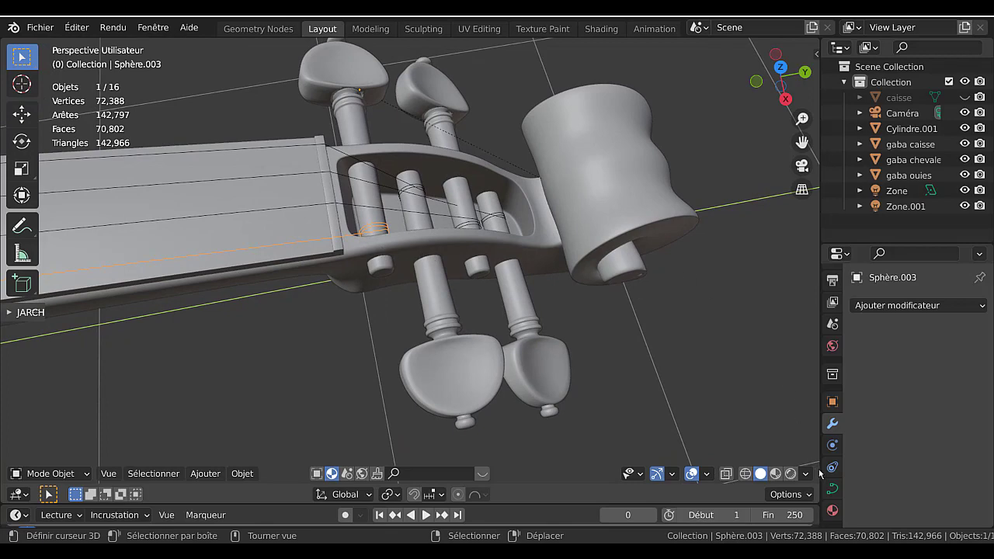
middle_drag(655, 397, 668, 336)
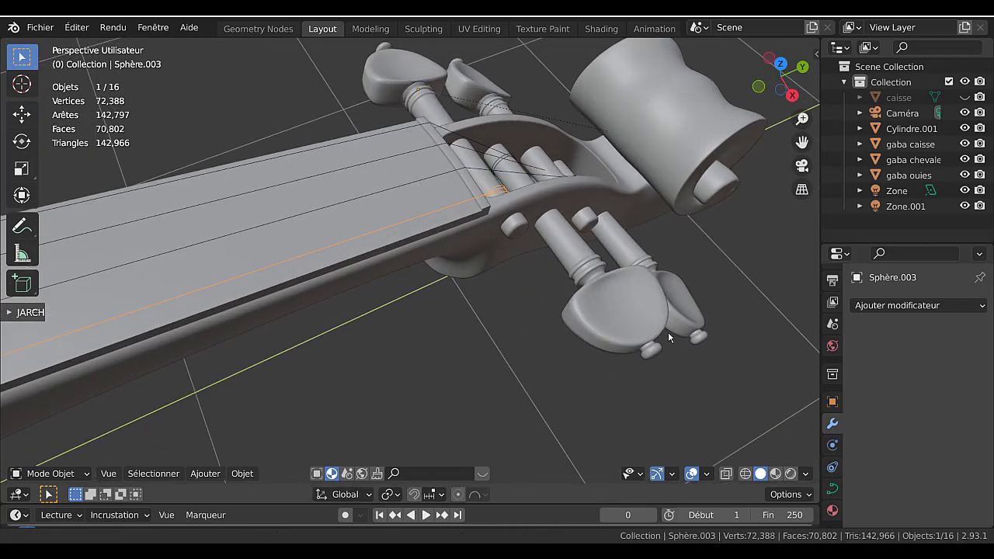
scroll(832, 404, down, 2)
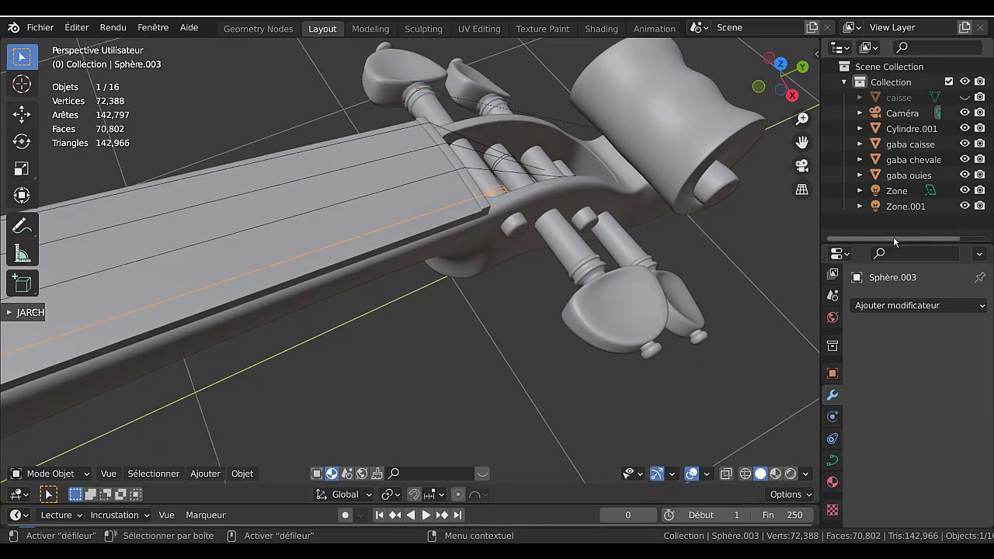
drag(894, 245, 893, 76)
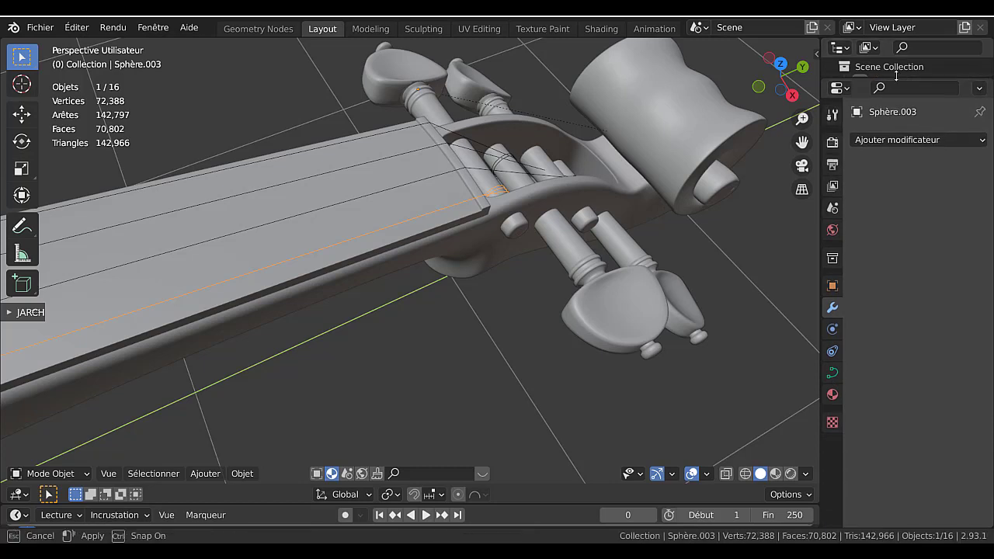
- In the selected string's curve Géométrie settings, set the Biseau Profondeur to 0.01 m
click(833, 371)
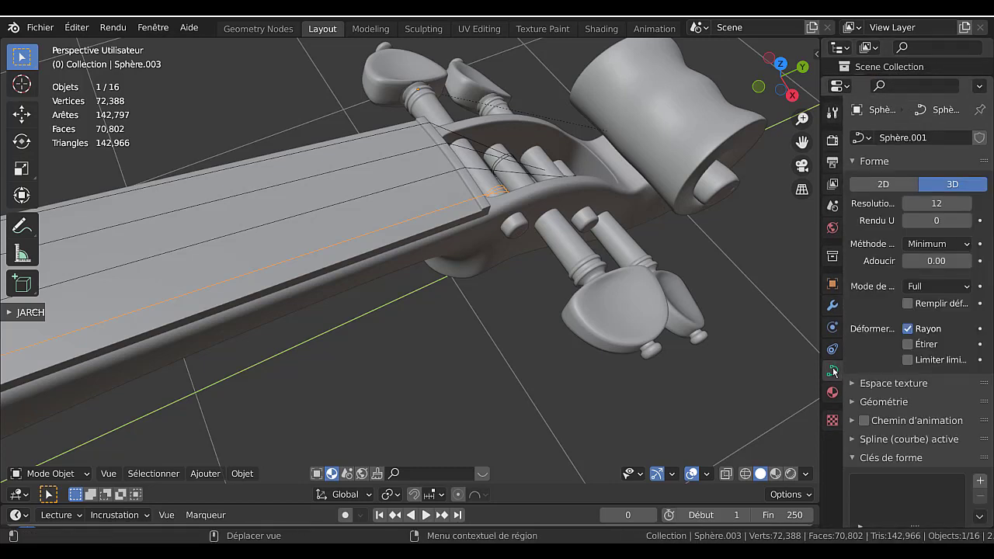
click(854, 402)
scroll(868, 394, down, 3)
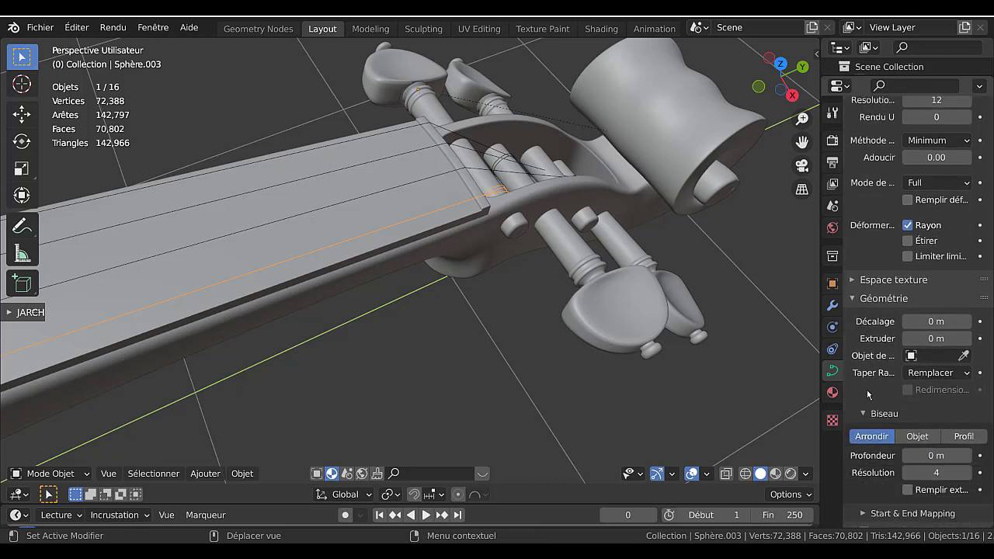
scroll(868, 394, down, 4)
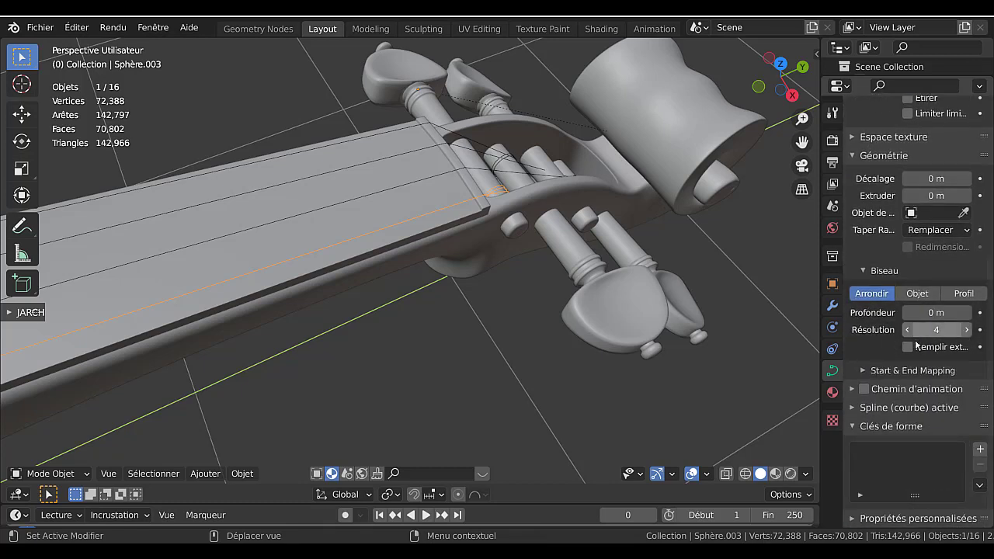
click(930, 313)
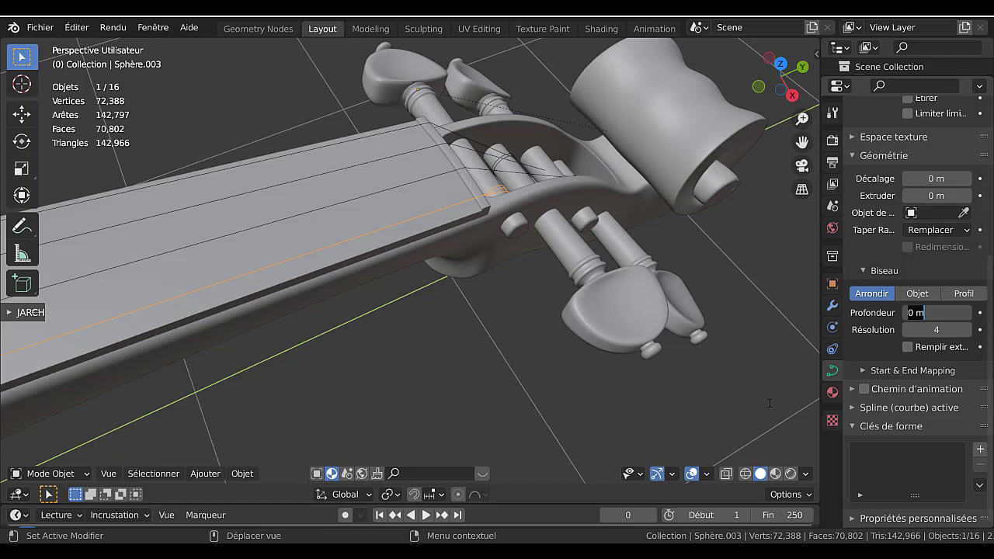
text(0.01)
key(Return)
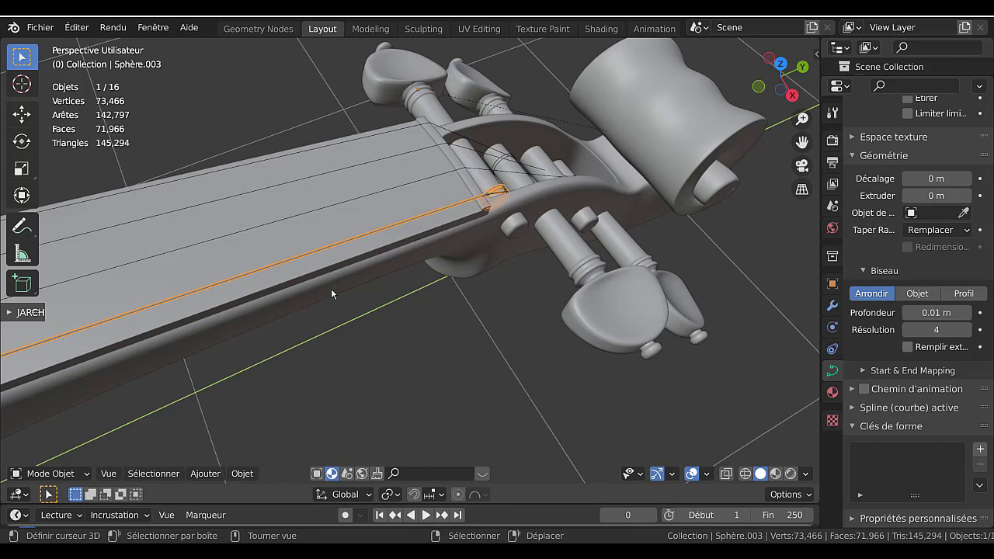
- Select the string on the third peg from the nut, try a Biseau Profondeur of 0.03 m, and reduce it to 0.02 m
scroll(357, 227, up, 1)
click(417, 166)
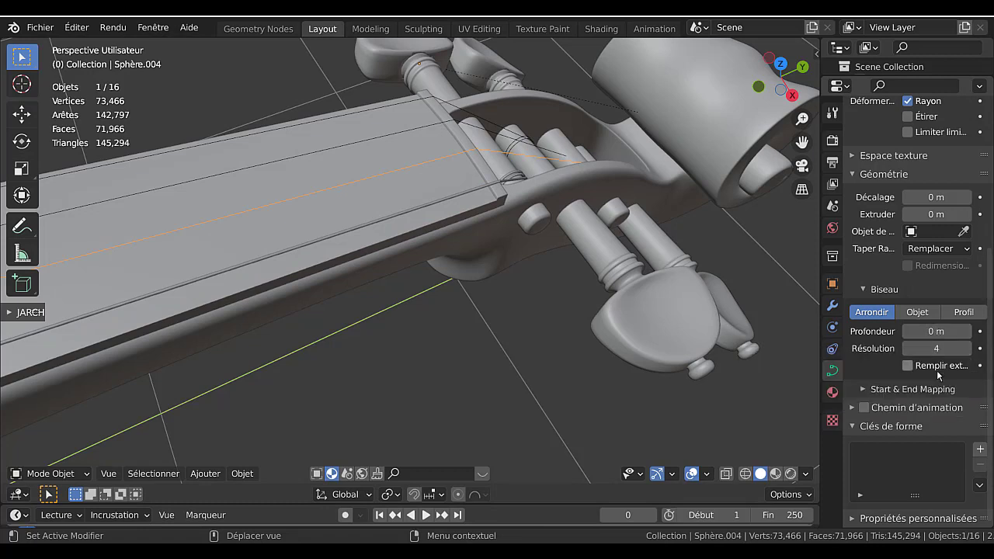
click(936, 332)
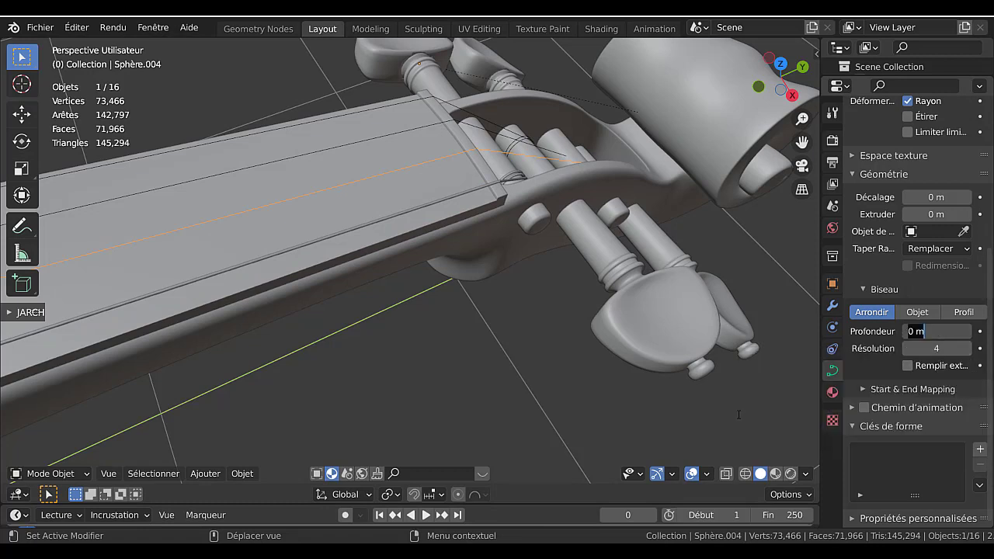
text(0.03)
key(Return)
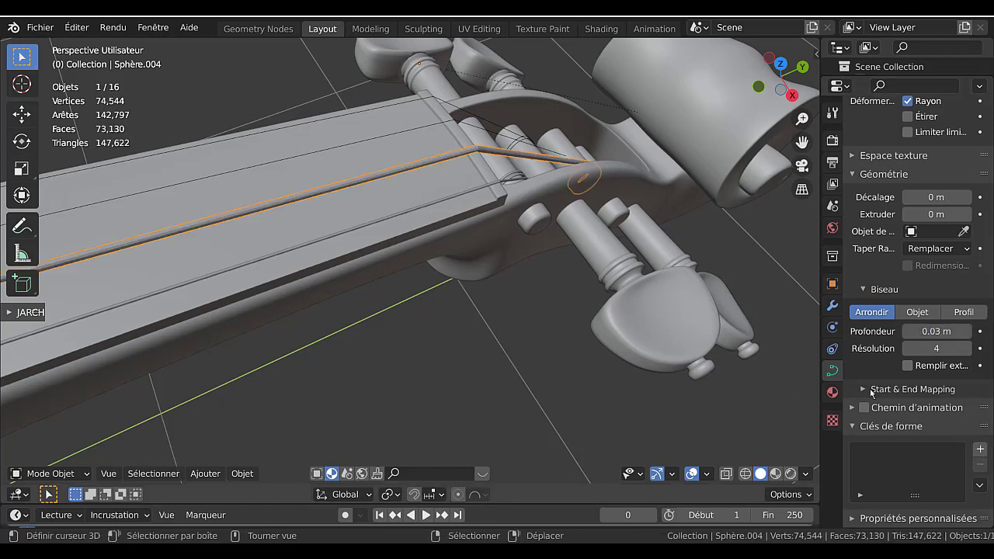
click(937, 331)
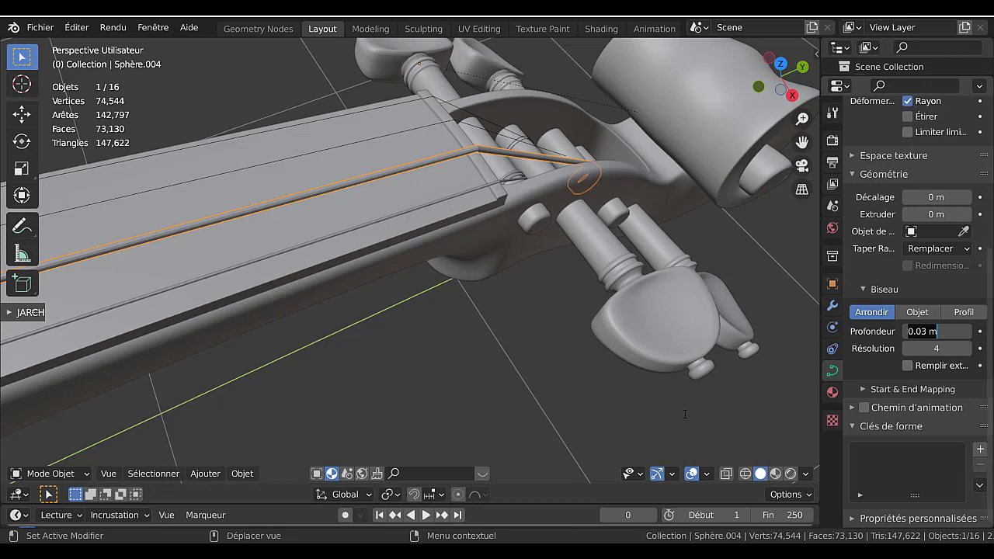
text(0.02)
key(Return)
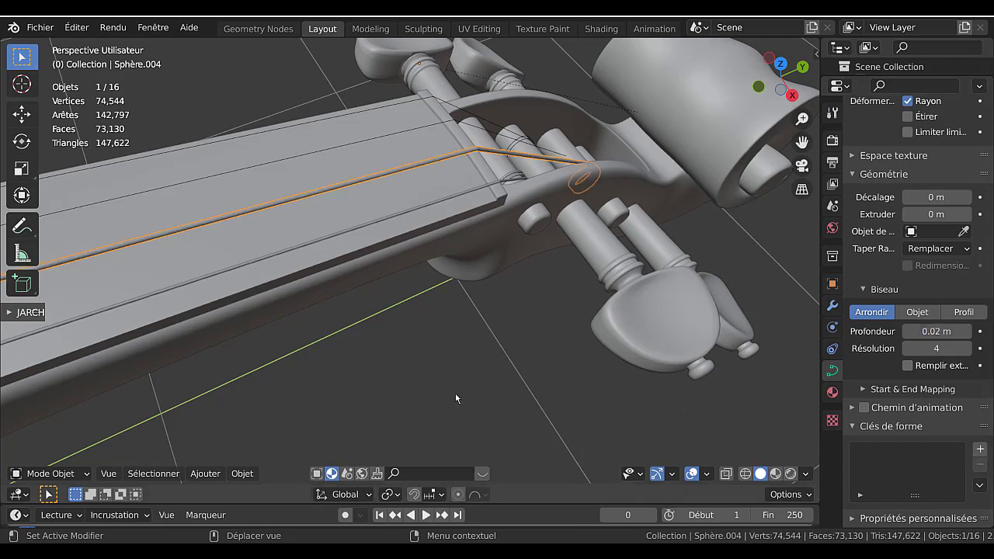
- Select the thin string second from the fingerboard's far edge and set its Biseau Profondeur to 0.03 m
right_click(429, 124)
click(924, 331)
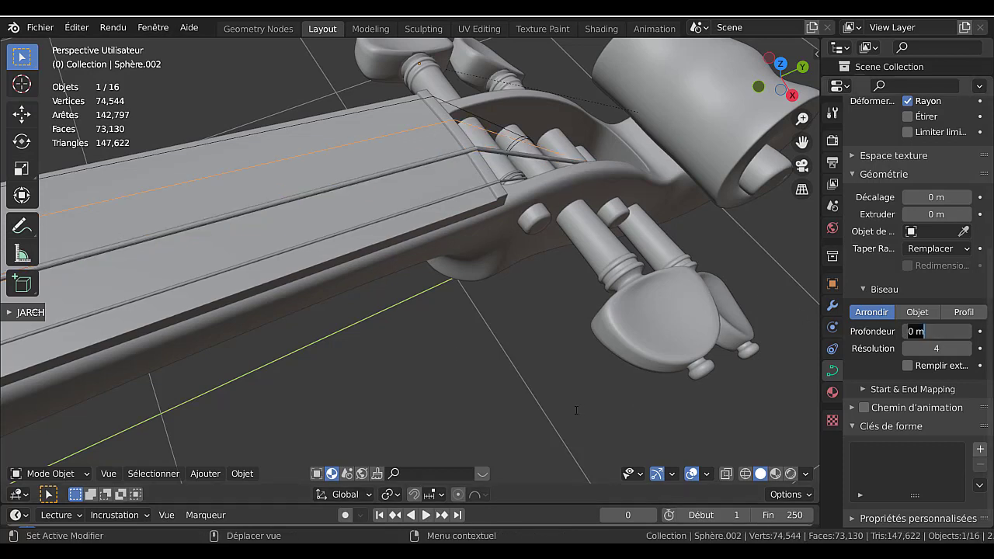
text(0.03)
key(Return)
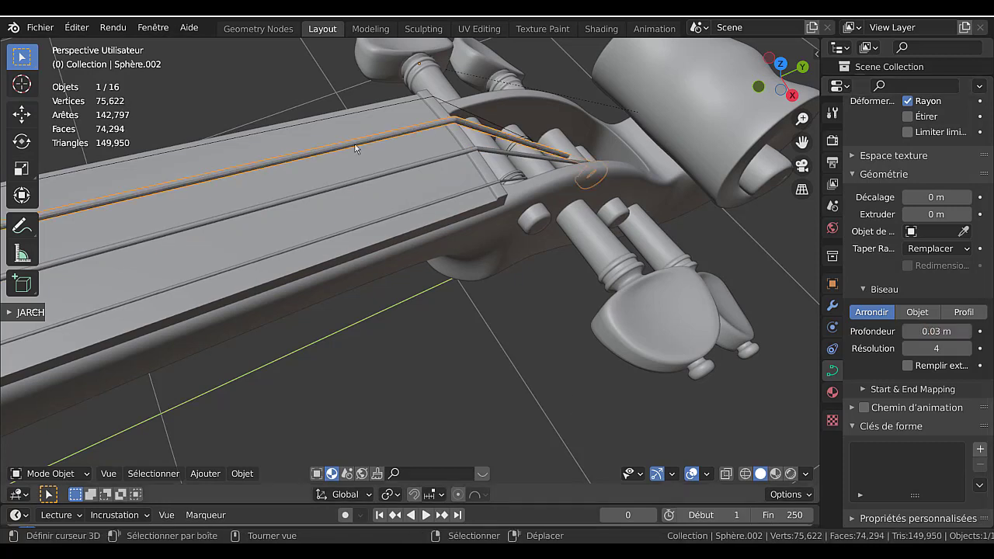
- Select the last unthickened string, along the fingerboard's far edge, and set its Biseau Profondeur to 0.04 m
right_click(353, 112)
click(936, 330)
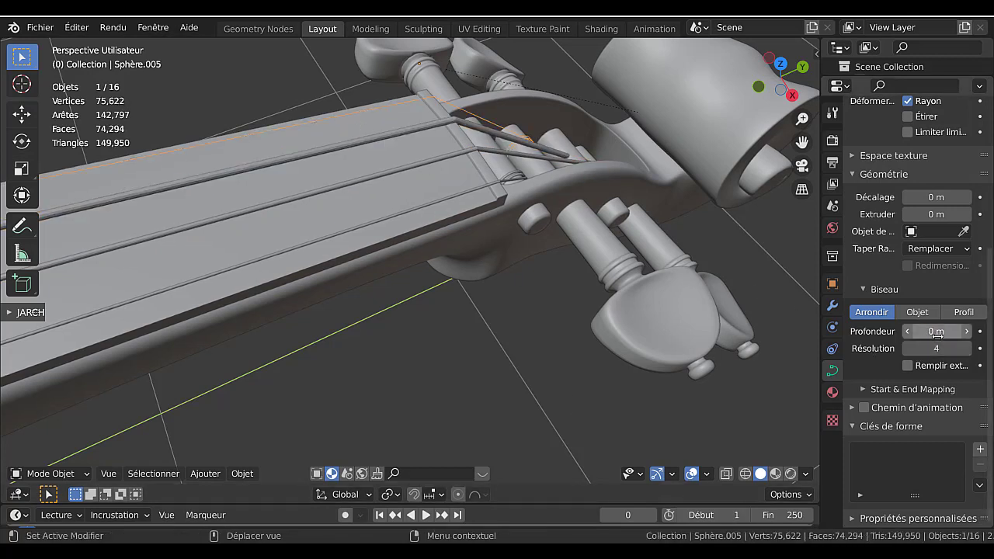
text(0.04)
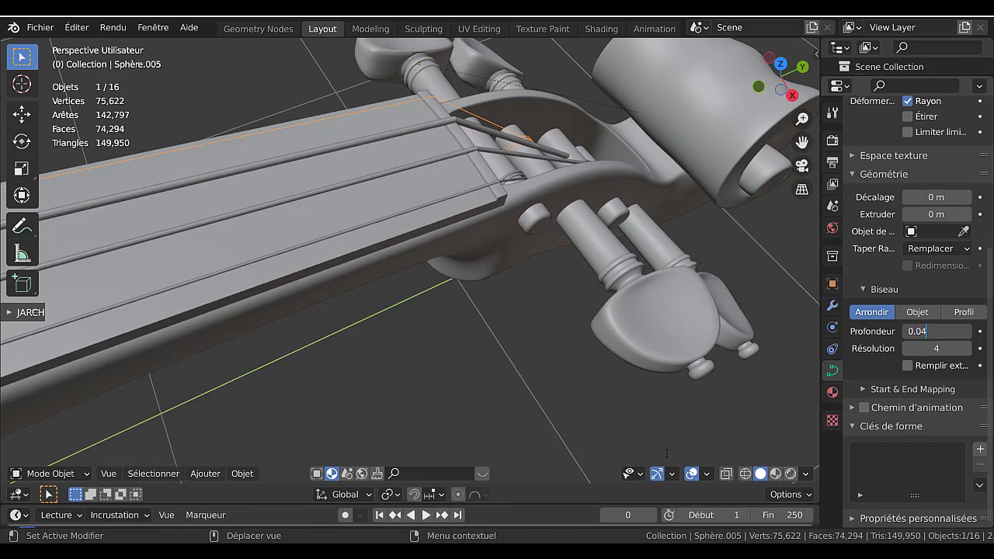
key(Return)
scroll(640, 449, down, 3)
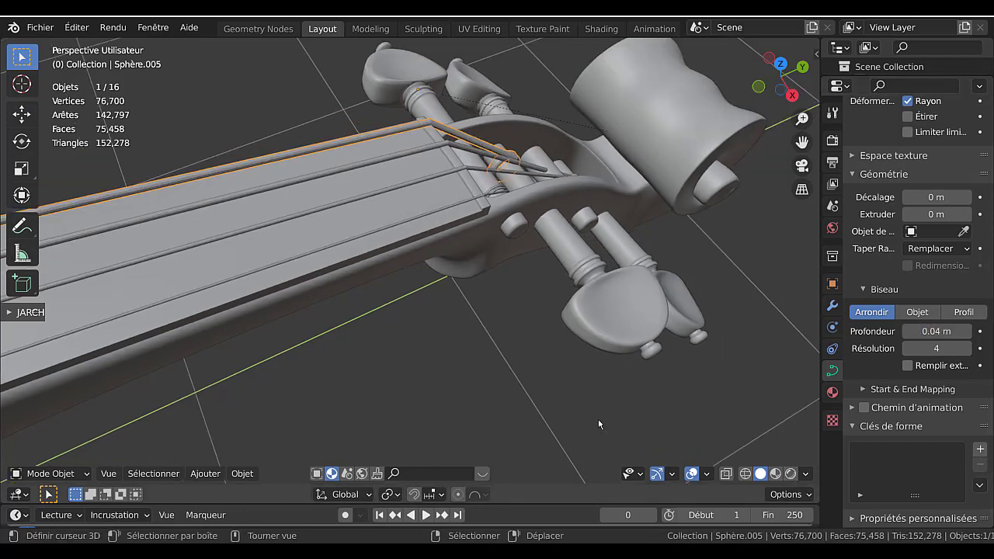
- Unhide the violin's hidden body parts and deselect everything in Object Mode
key(Tab)
scroll(509, 356, down, 2)
key(Tab)
middle_drag(511, 356, 578, 291)
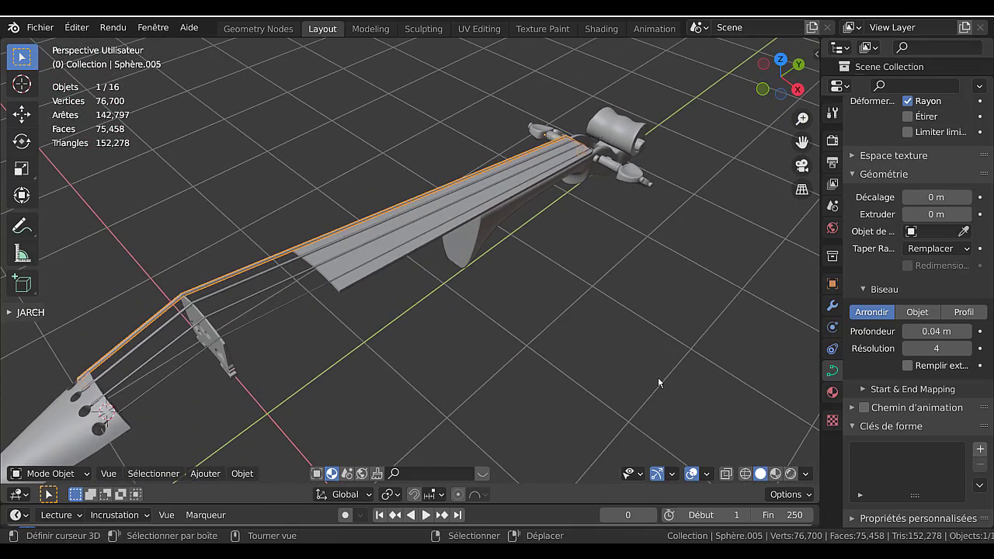
key(alt+h)
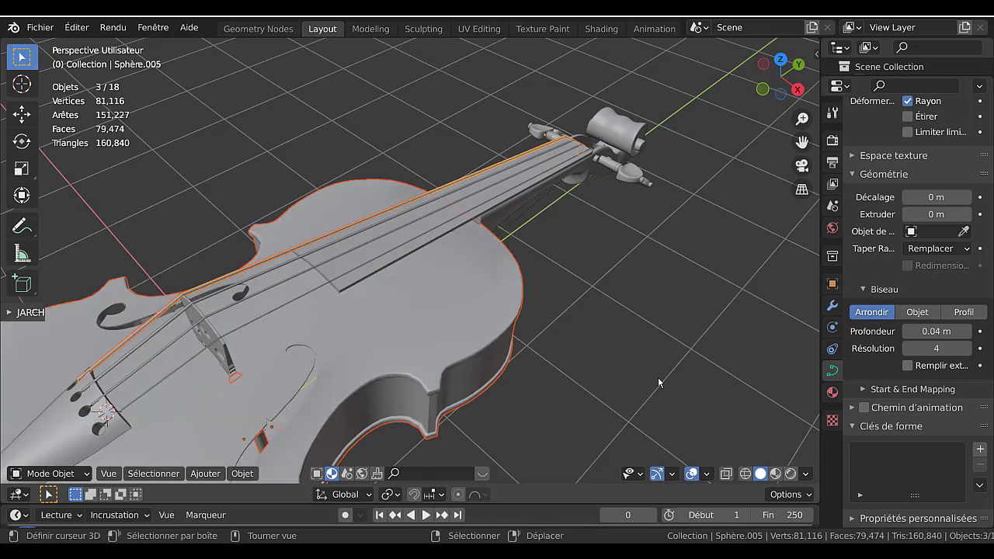
key(alt+a)
key(Tab)
key(Tab)
- Select the thickest string along the fingerboard's far edge and set its Biseau Profondeur to 0.035 m
scroll(652, 366, down, 1)
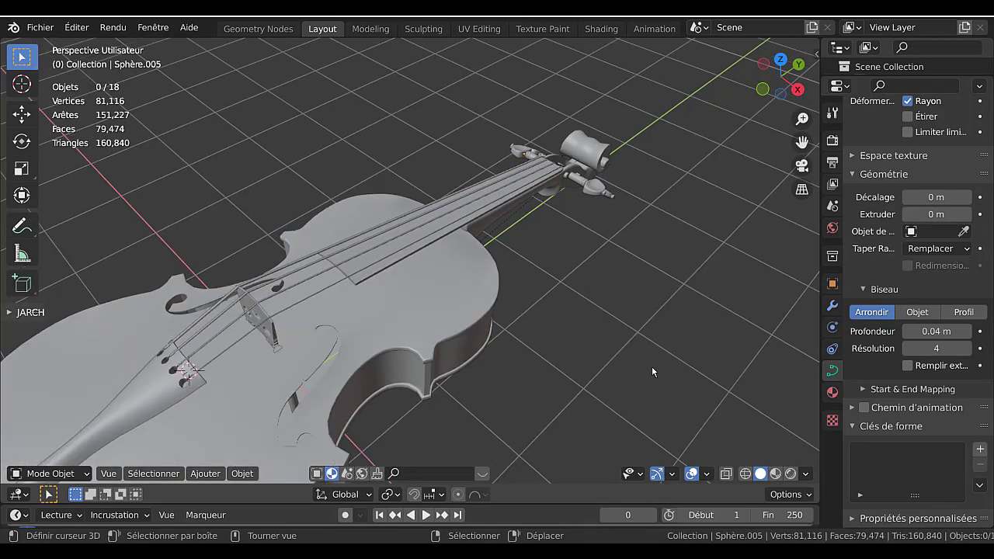
scroll(652, 366, down, 3)
middle_drag(652, 366, 621, 349)
scroll(592, 352, up, 3)
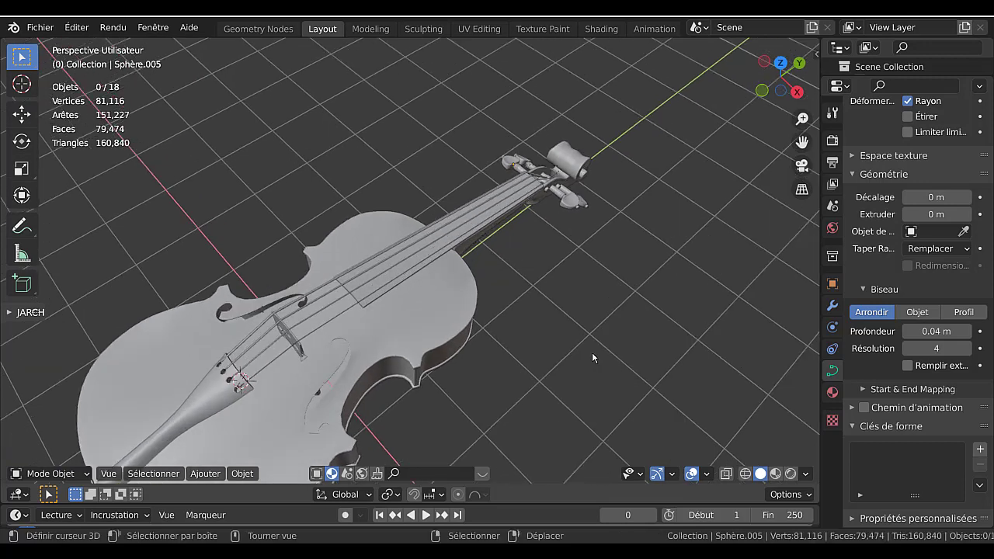
scroll(592, 352, up, 5)
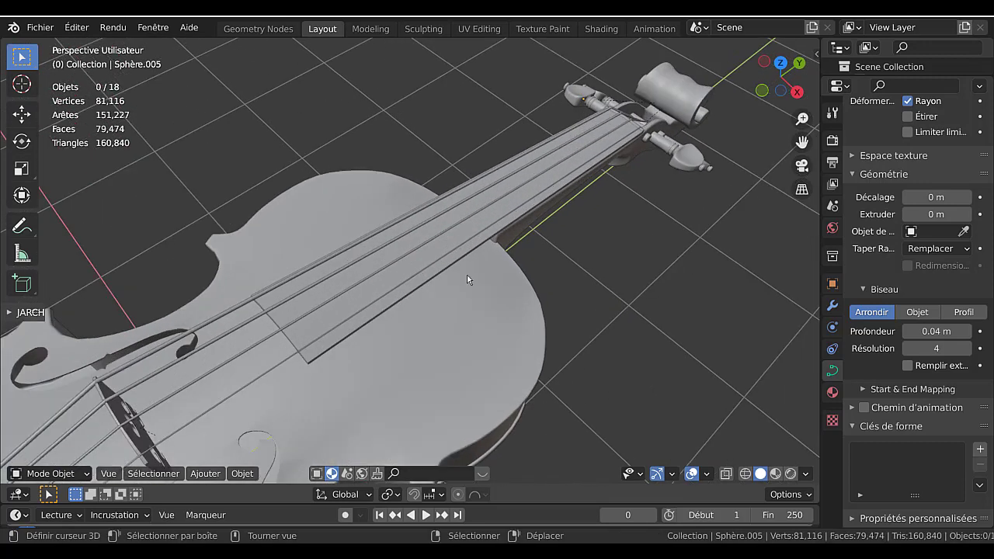
scroll(404, 208, up, 2)
click(403, 206)
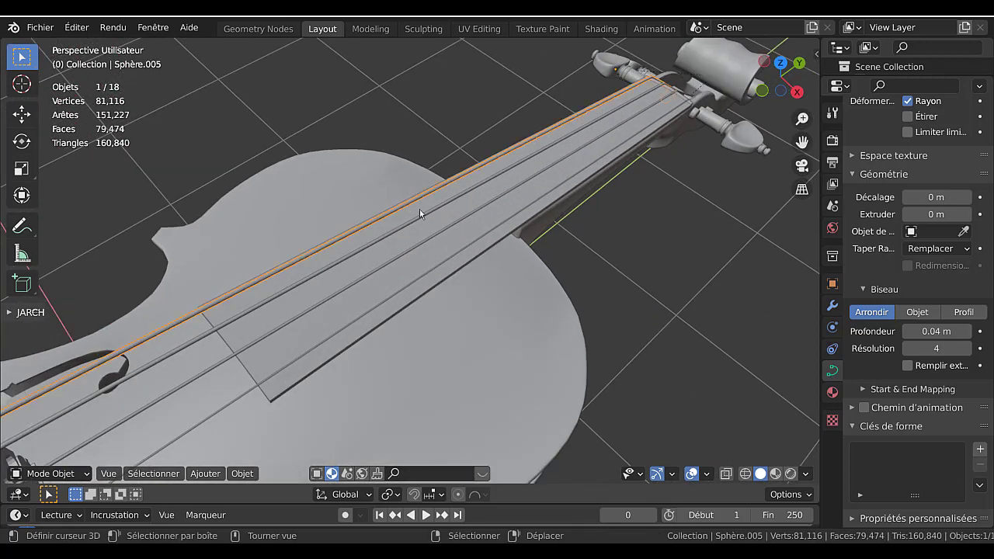
click(935, 332)
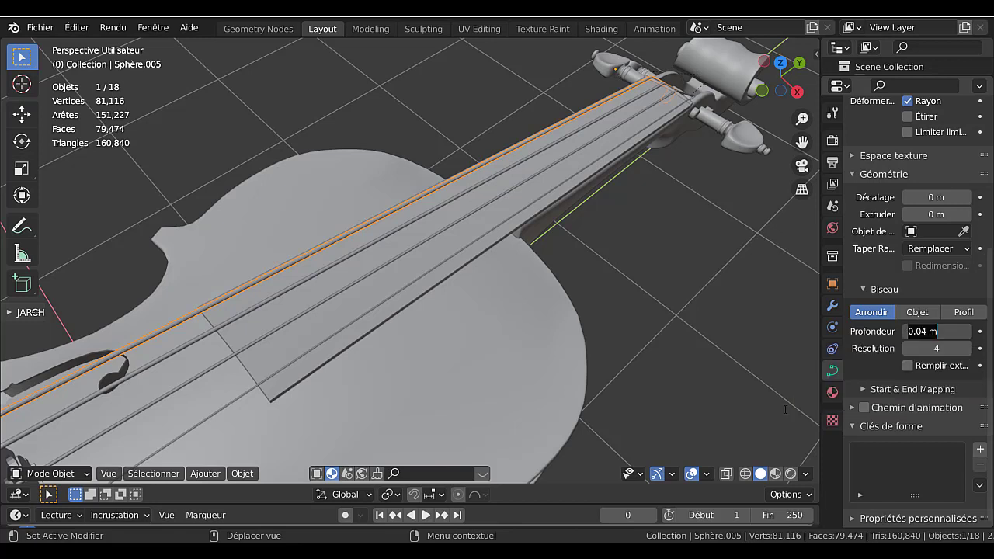
text(0.035)
key(Return)
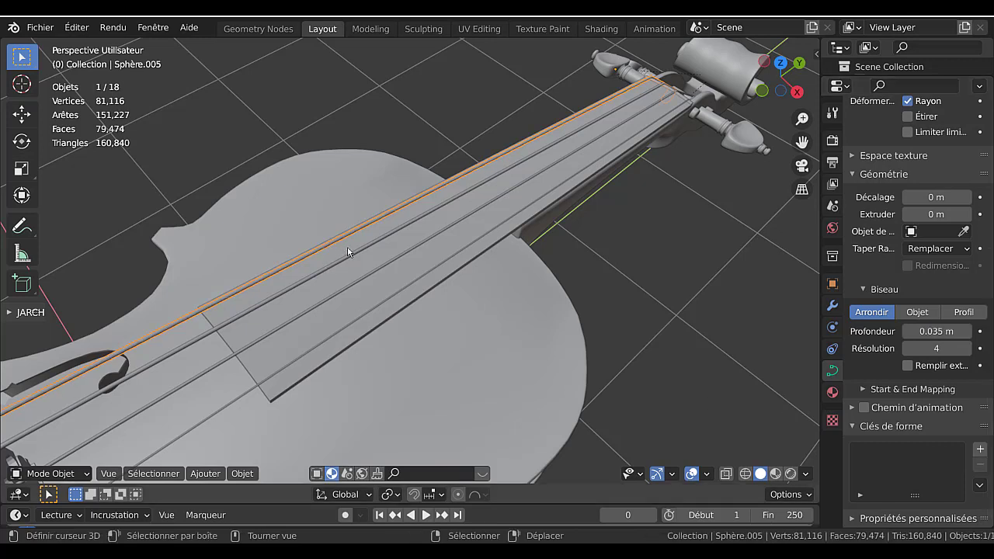
- Select the string next to the thickest one and set its Biseau Profondeur to 0.025 m
click(355, 254)
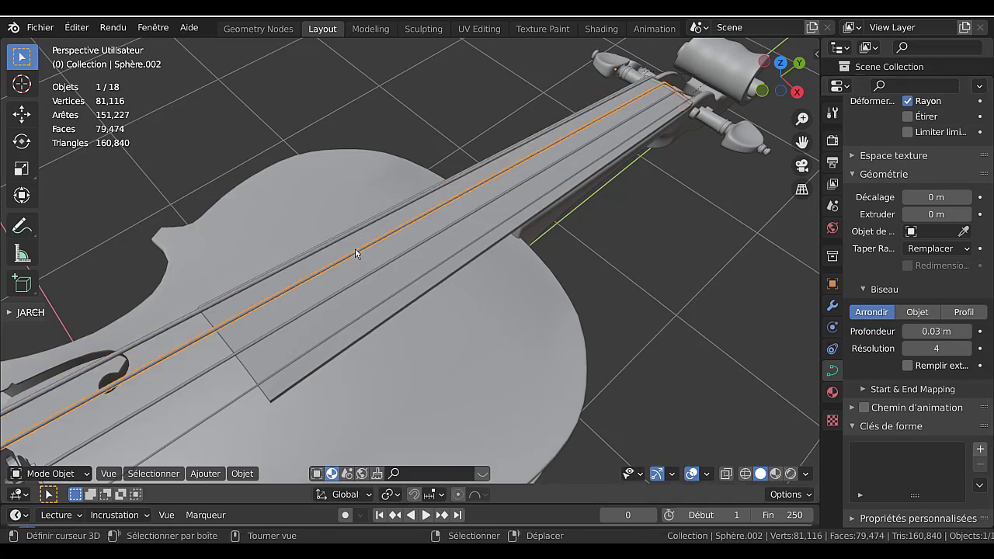
click(936, 331)
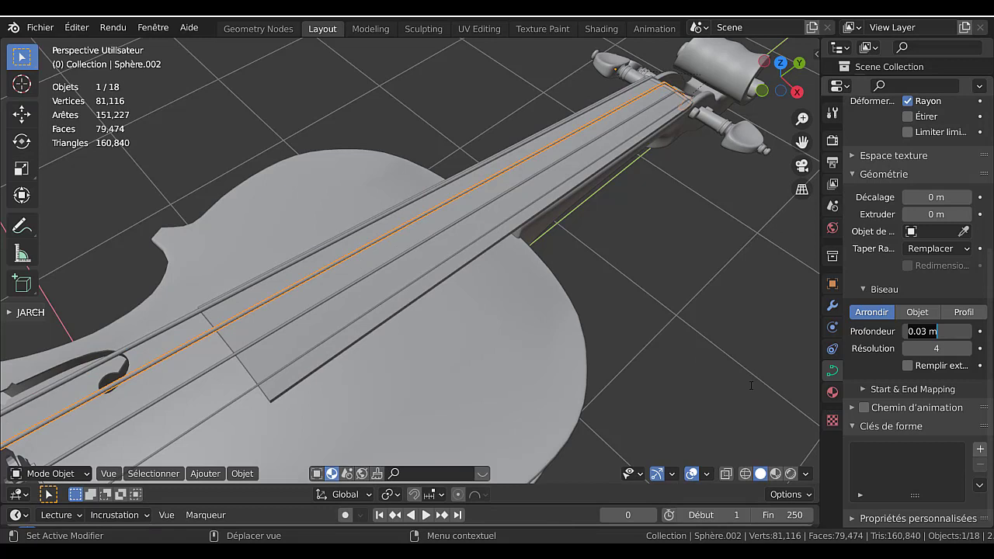
text(0.025)
key(Return)
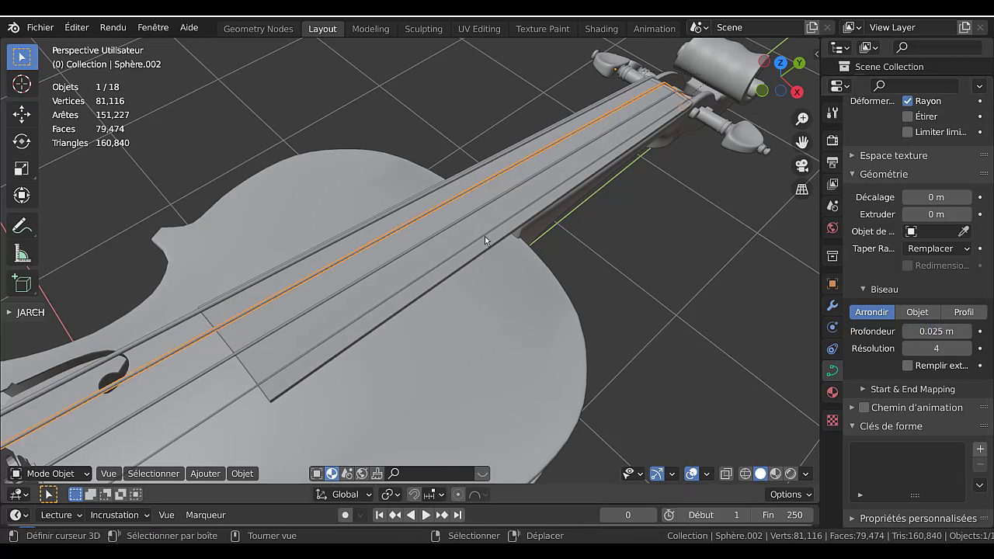
- Enter Edit Mode on the selected string and show the whole violin in Material Preview shading
key(Tab)
key(Tab)
key(Tab)
middle_drag(589, 272, 500, 227)
key(Tab)
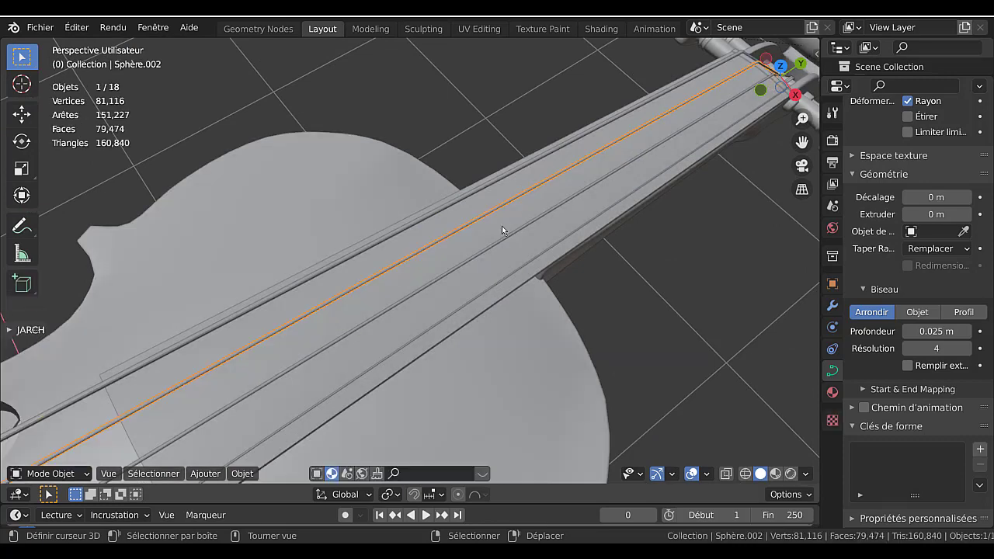
key(Tab)
scroll(513, 237, down, 6)
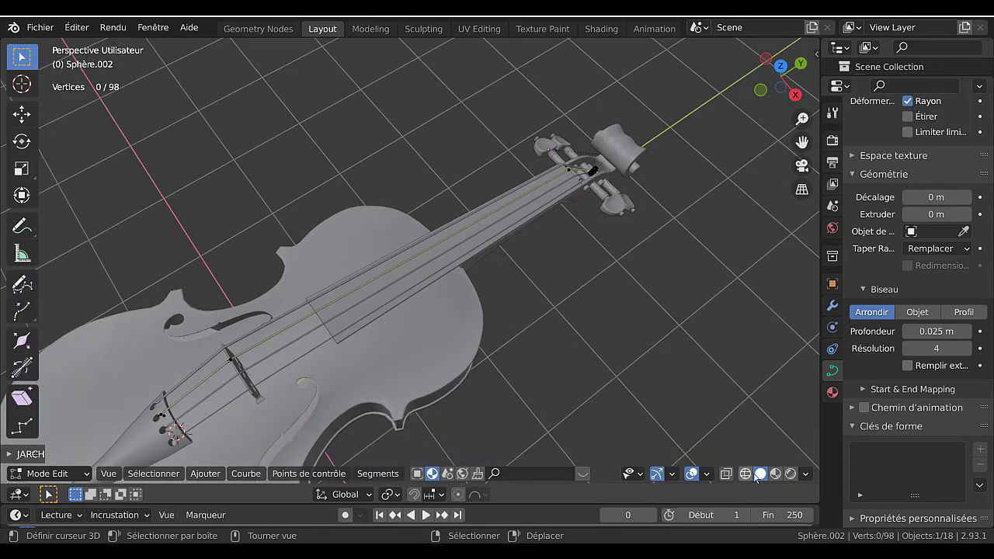
click(776, 474)
mouse_move(611, 380)
middle_down()
mouse_move(619, 358)
mouse_move(601, 371)
middle_up()
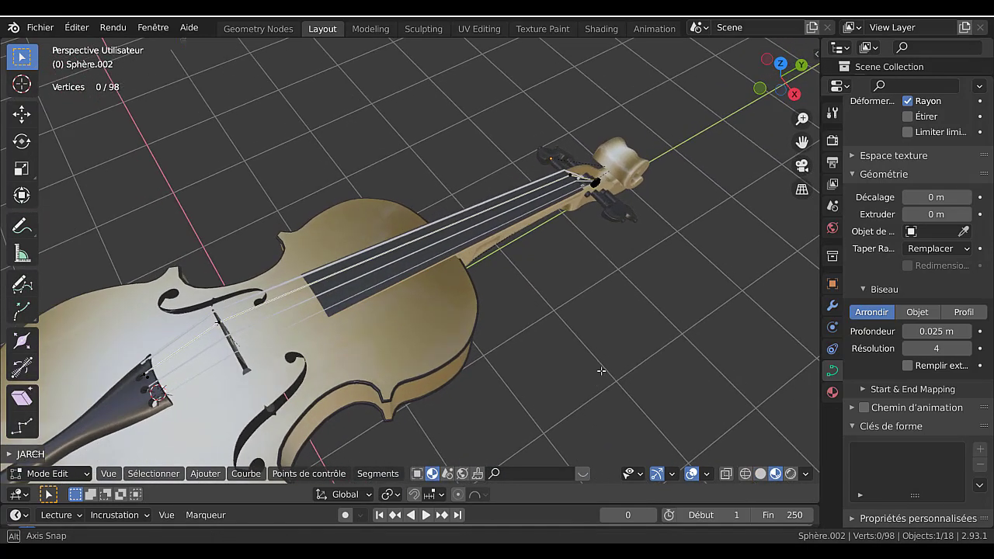